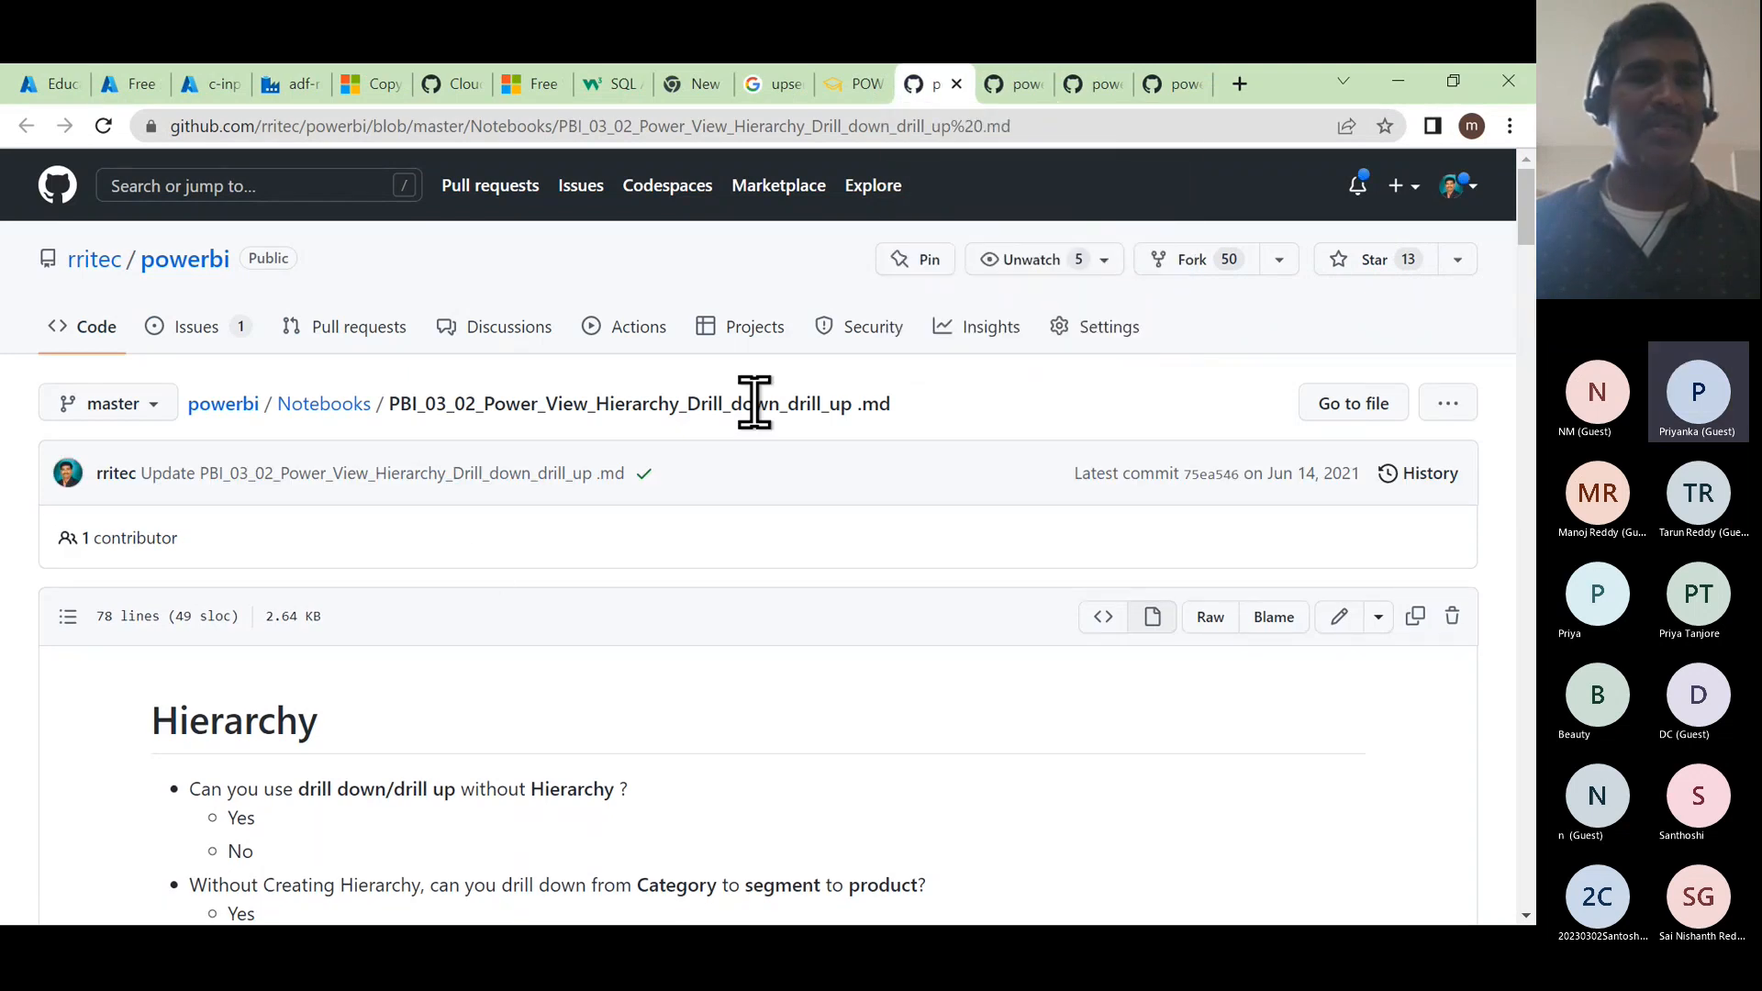
# - Open the PBI_03_01_Power_View_Visualization Lab .md file from the repository's Notebooks folder
pyautogui.click(321, 413)
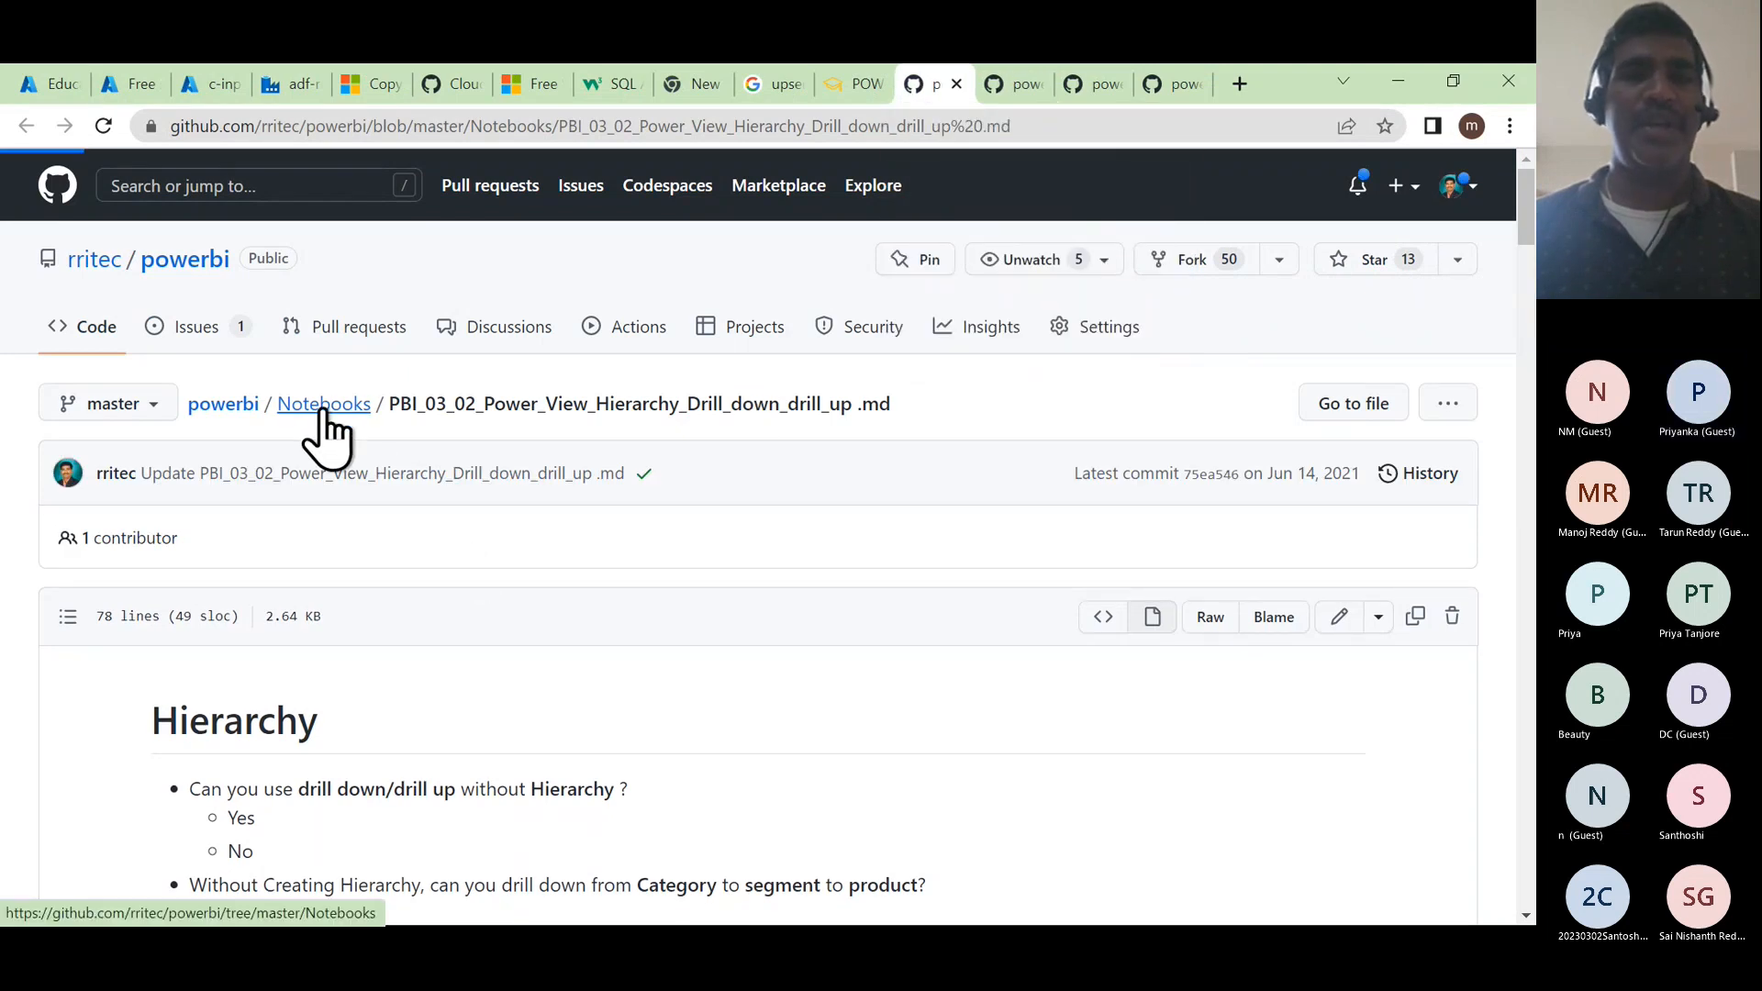
pyautogui.scroll(-12, 500, 631)
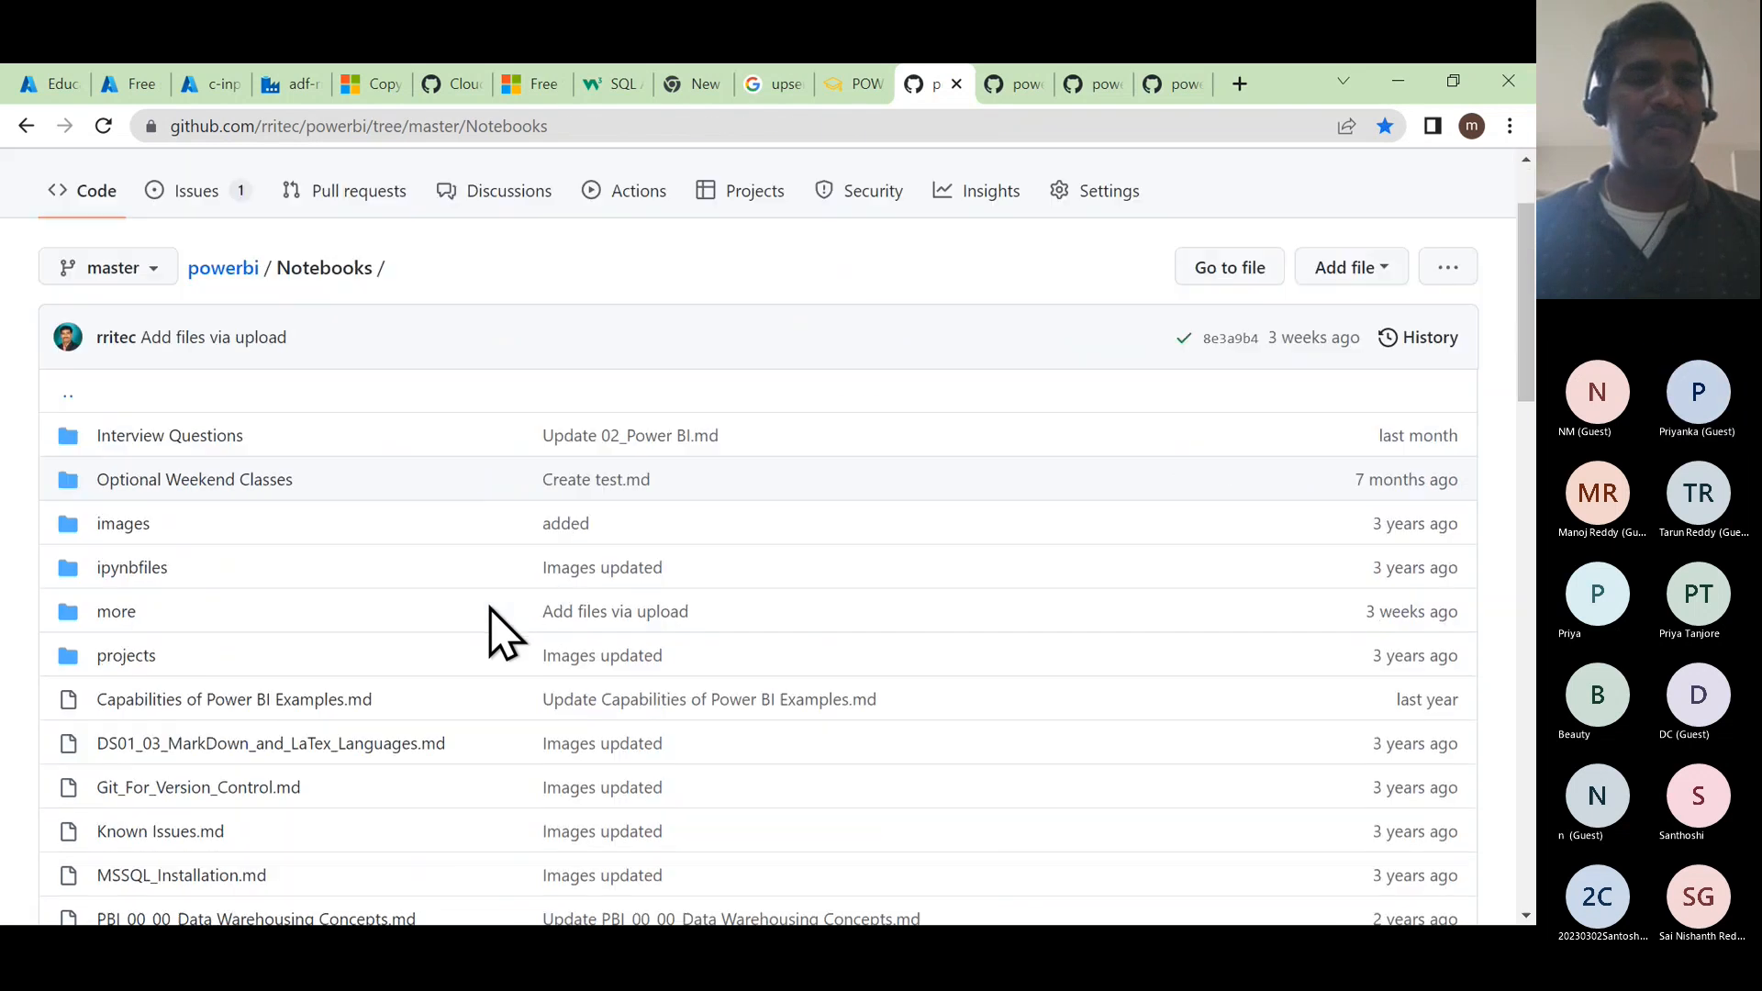
pyautogui.scroll(-3, 500, 631)
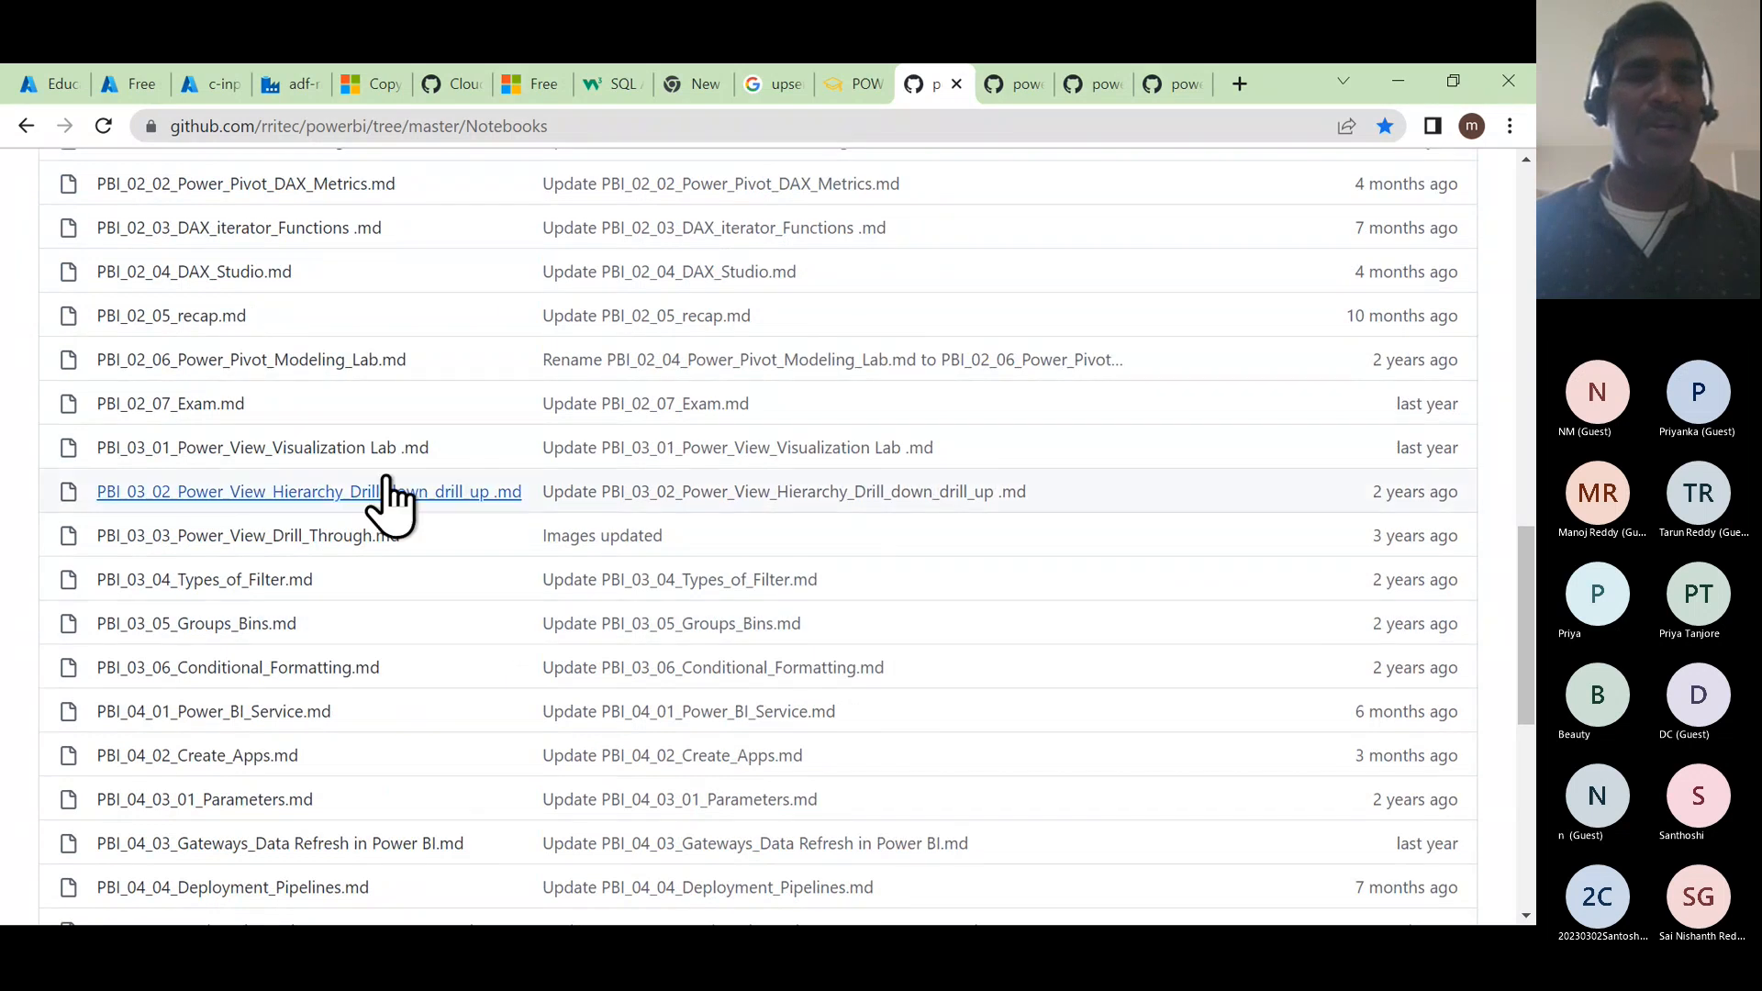
pyautogui.click(352, 453)
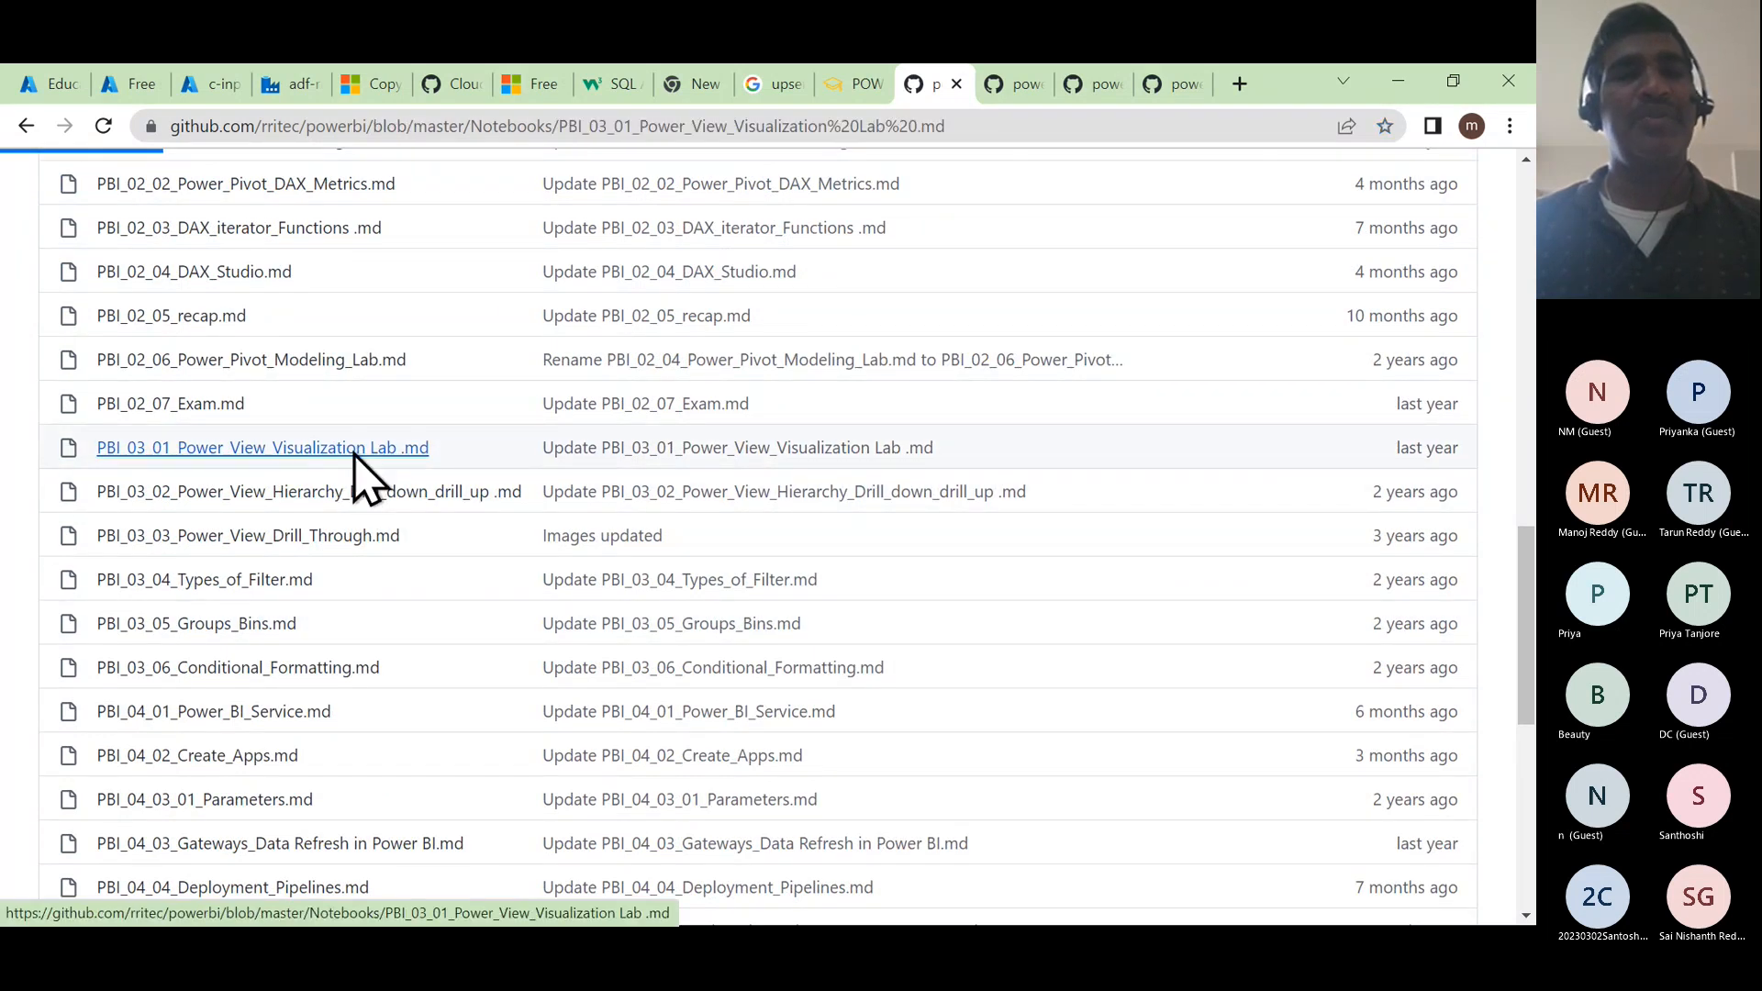
# - Review the visualization lab from the Cross-Tabular Report exercise through the Edit Interactions and Sync Slicers sections, highlighting those two headings
pyautogui.scroll(-4, 775, 762)
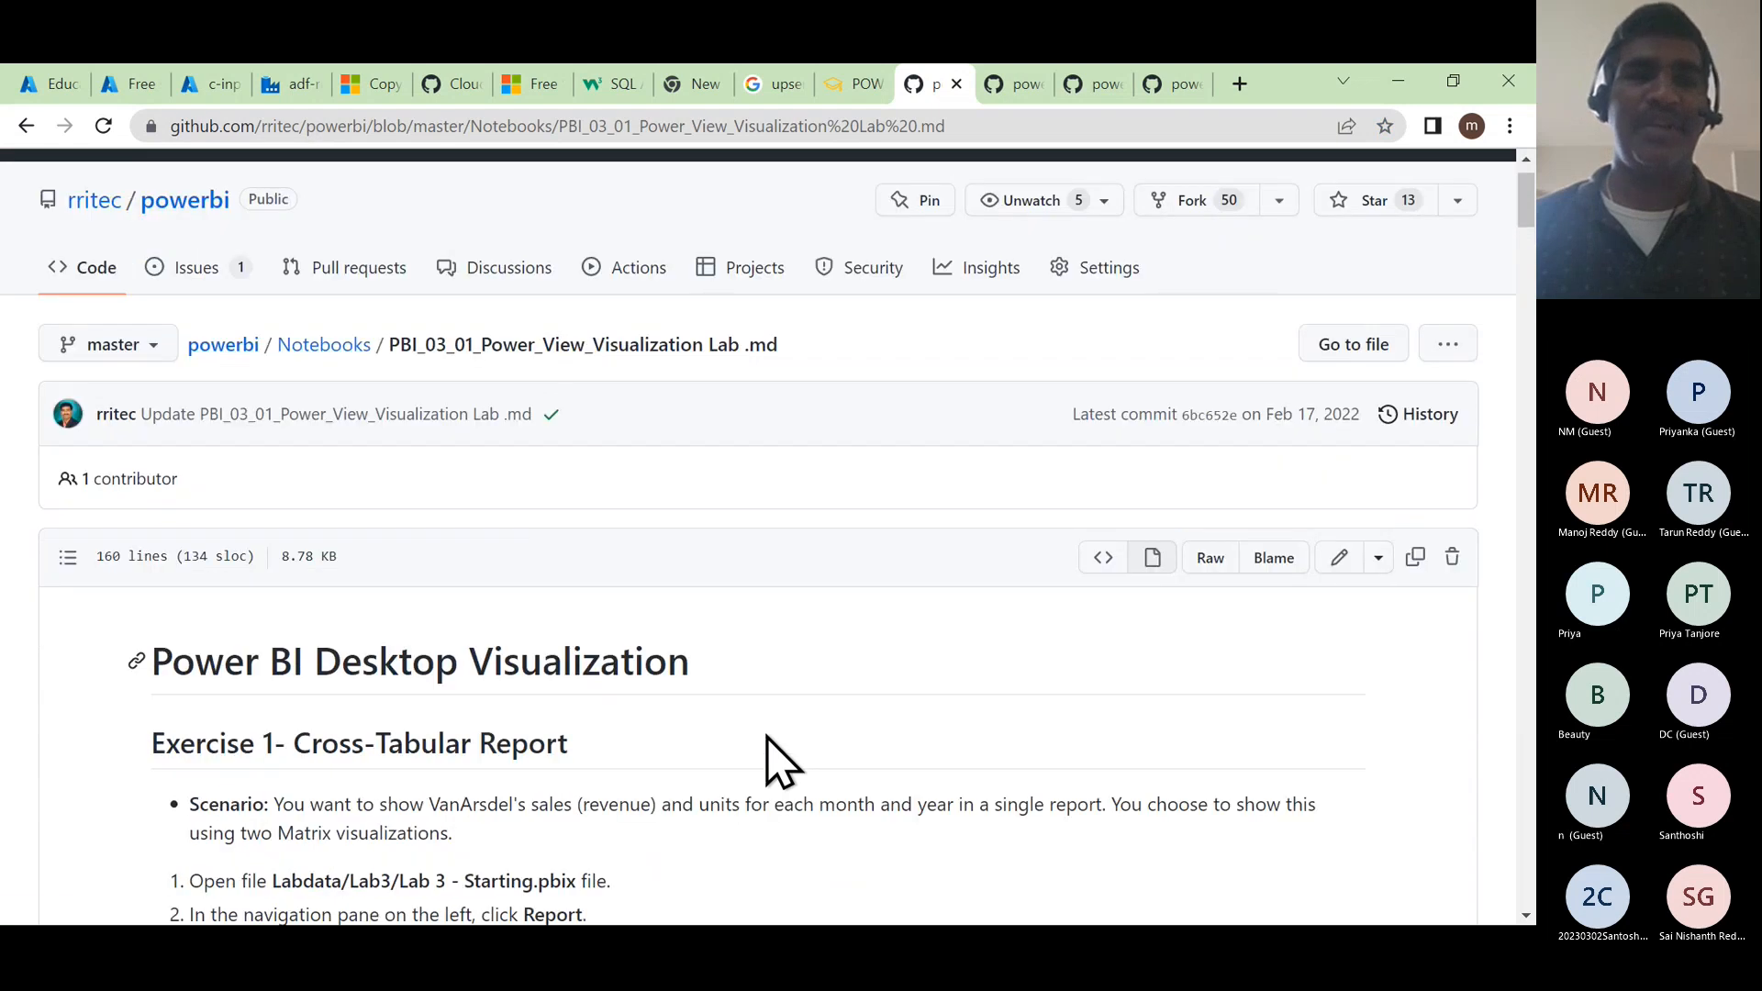
pyautogui.scroll(1, 775, 761)
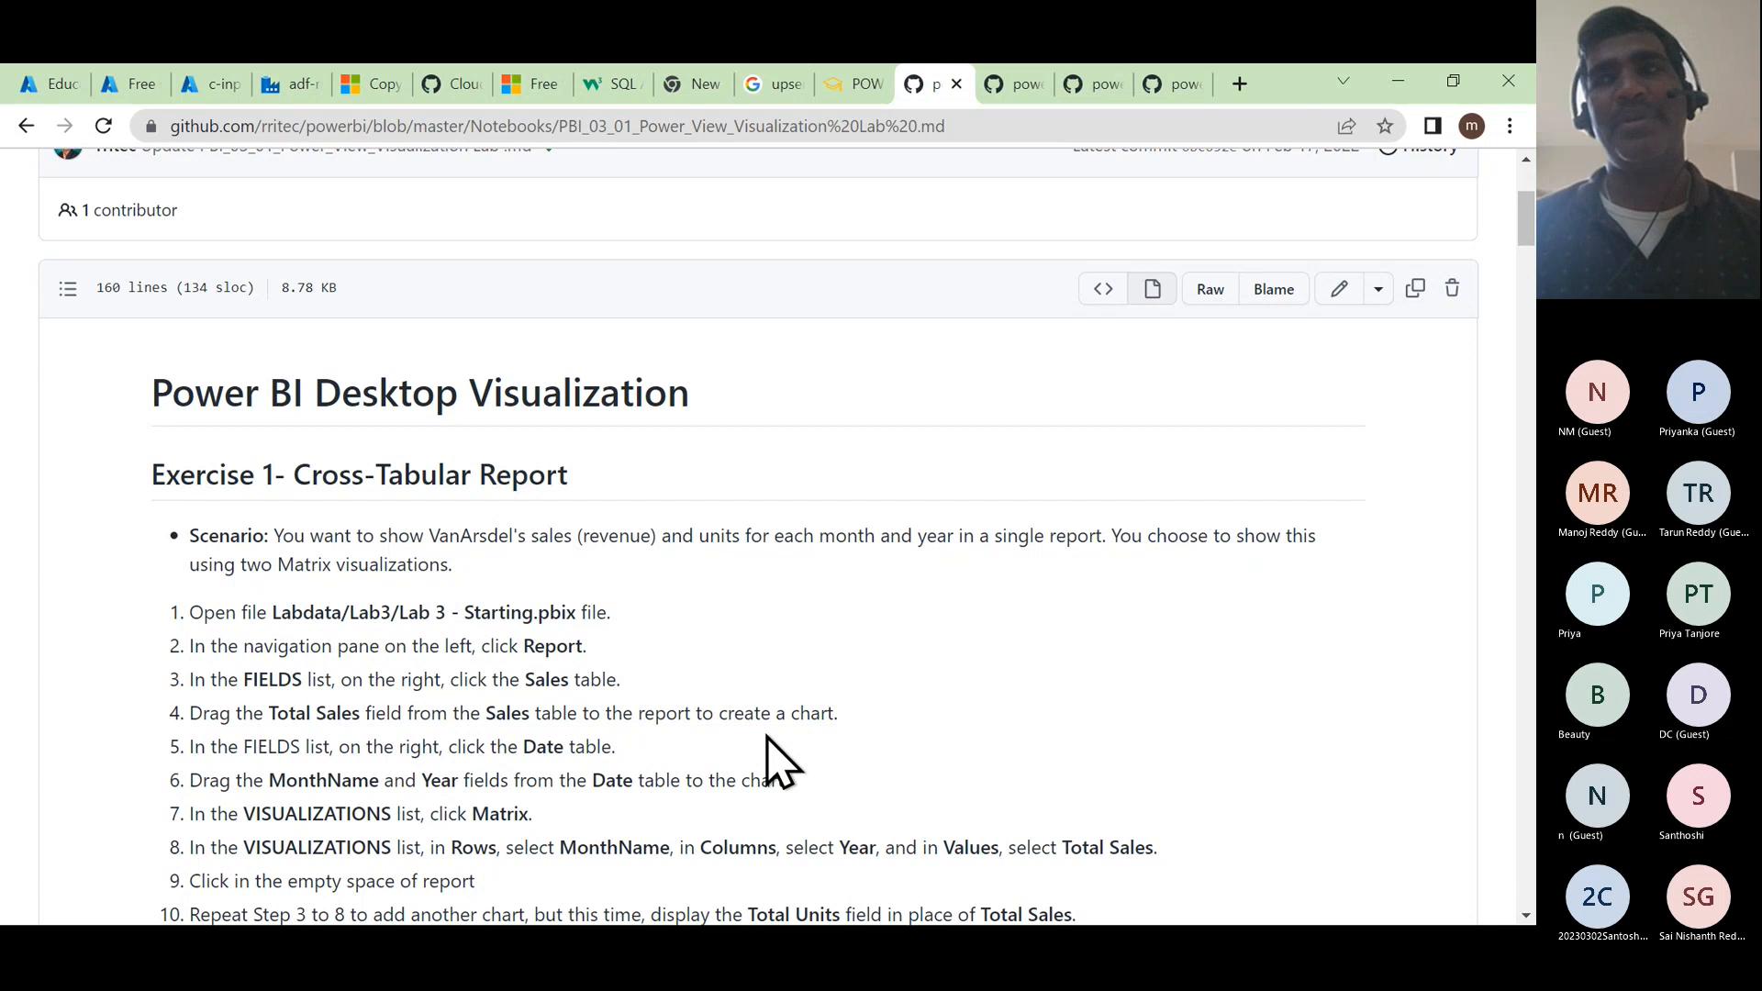
pyautogui.scroll(-15, 775, 761)
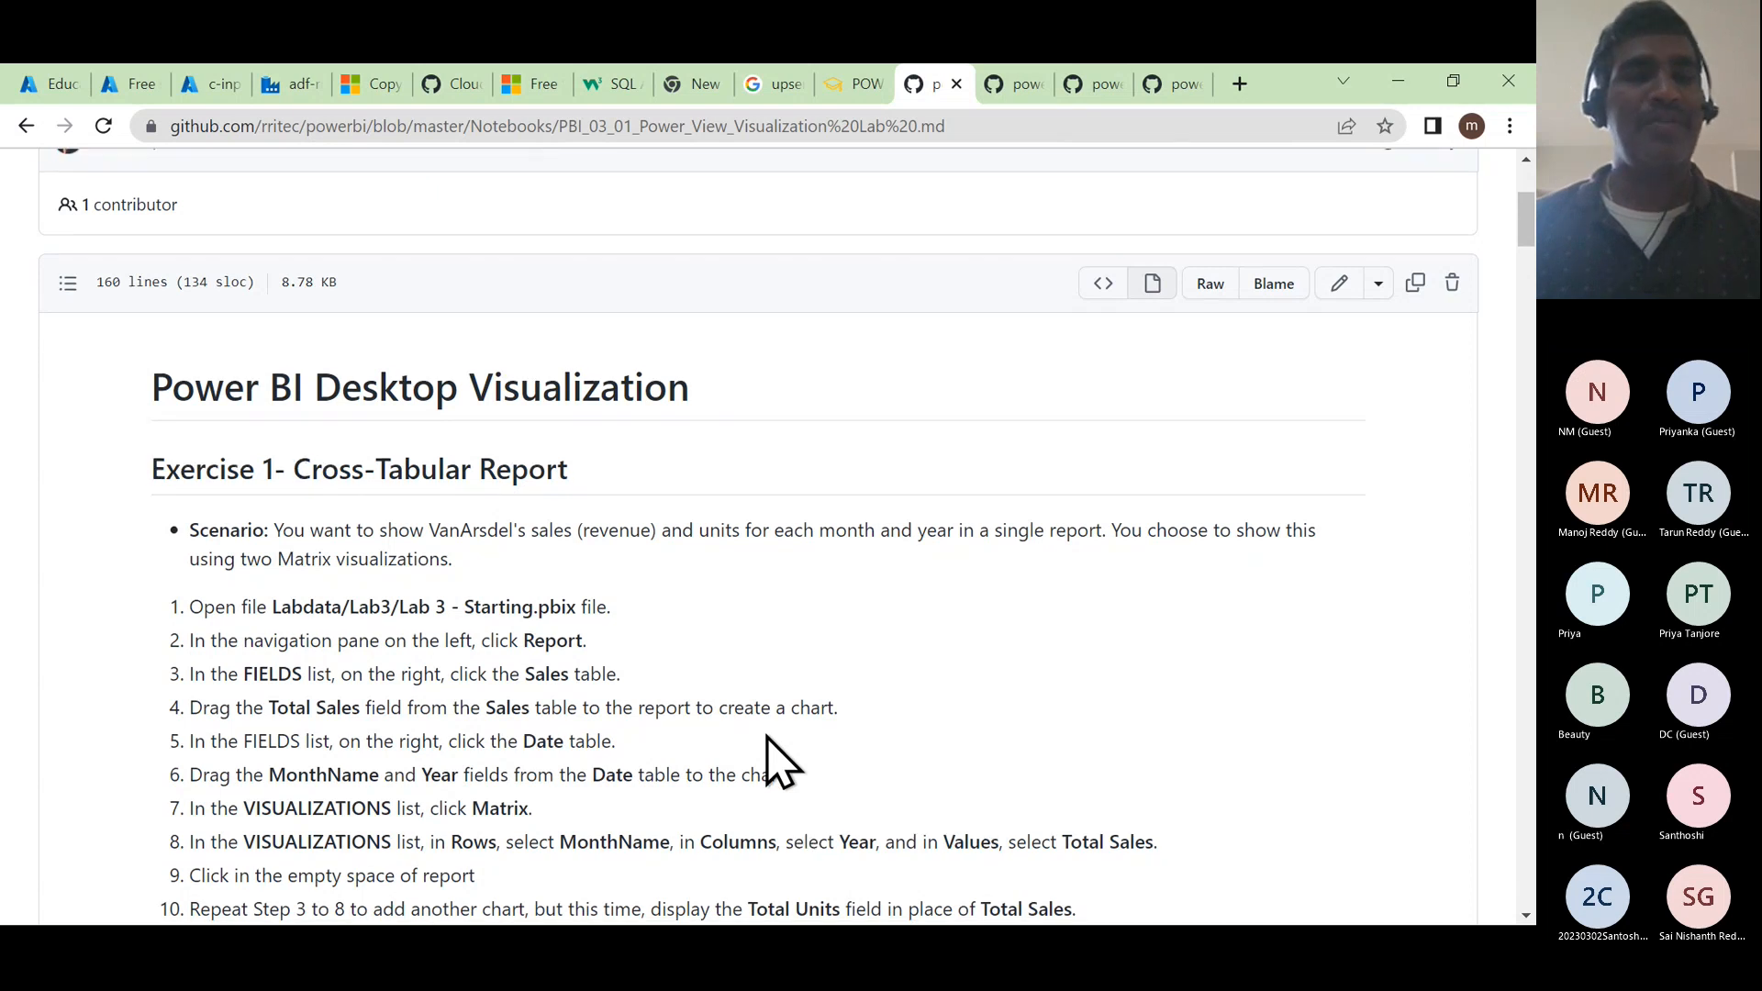
pyautogui.scroll(-10, 766, 732)
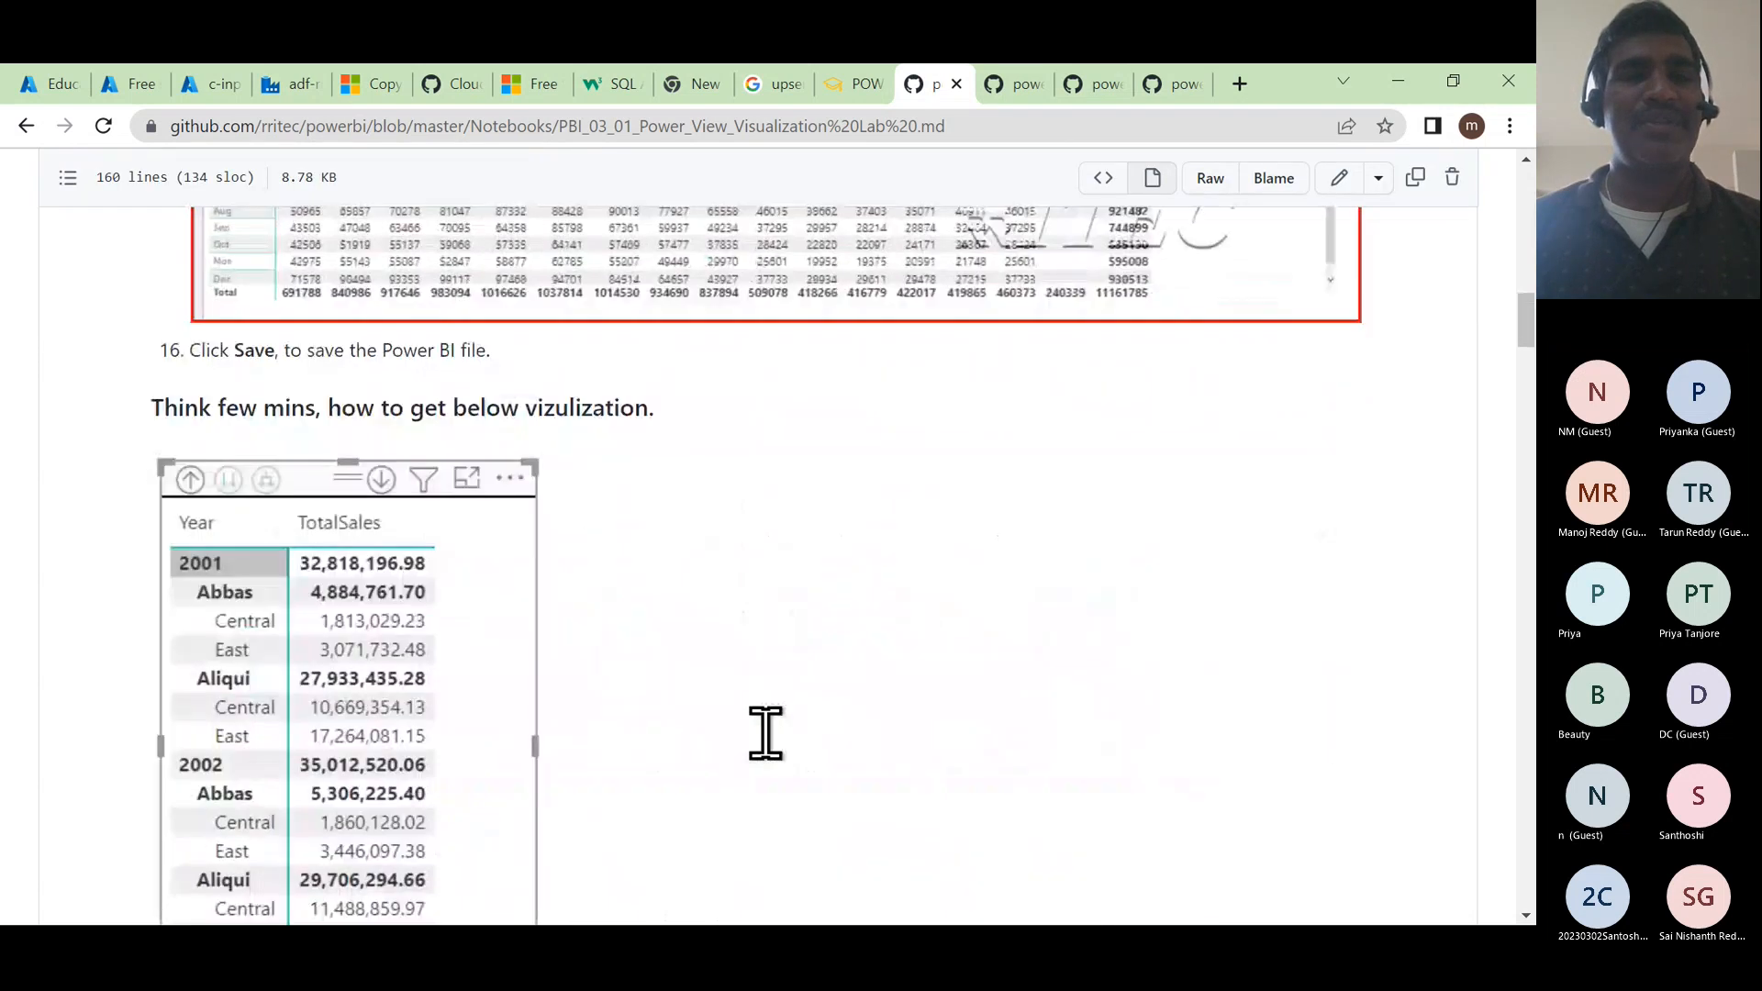
pyautogui.scroll(-15, 768, 737)
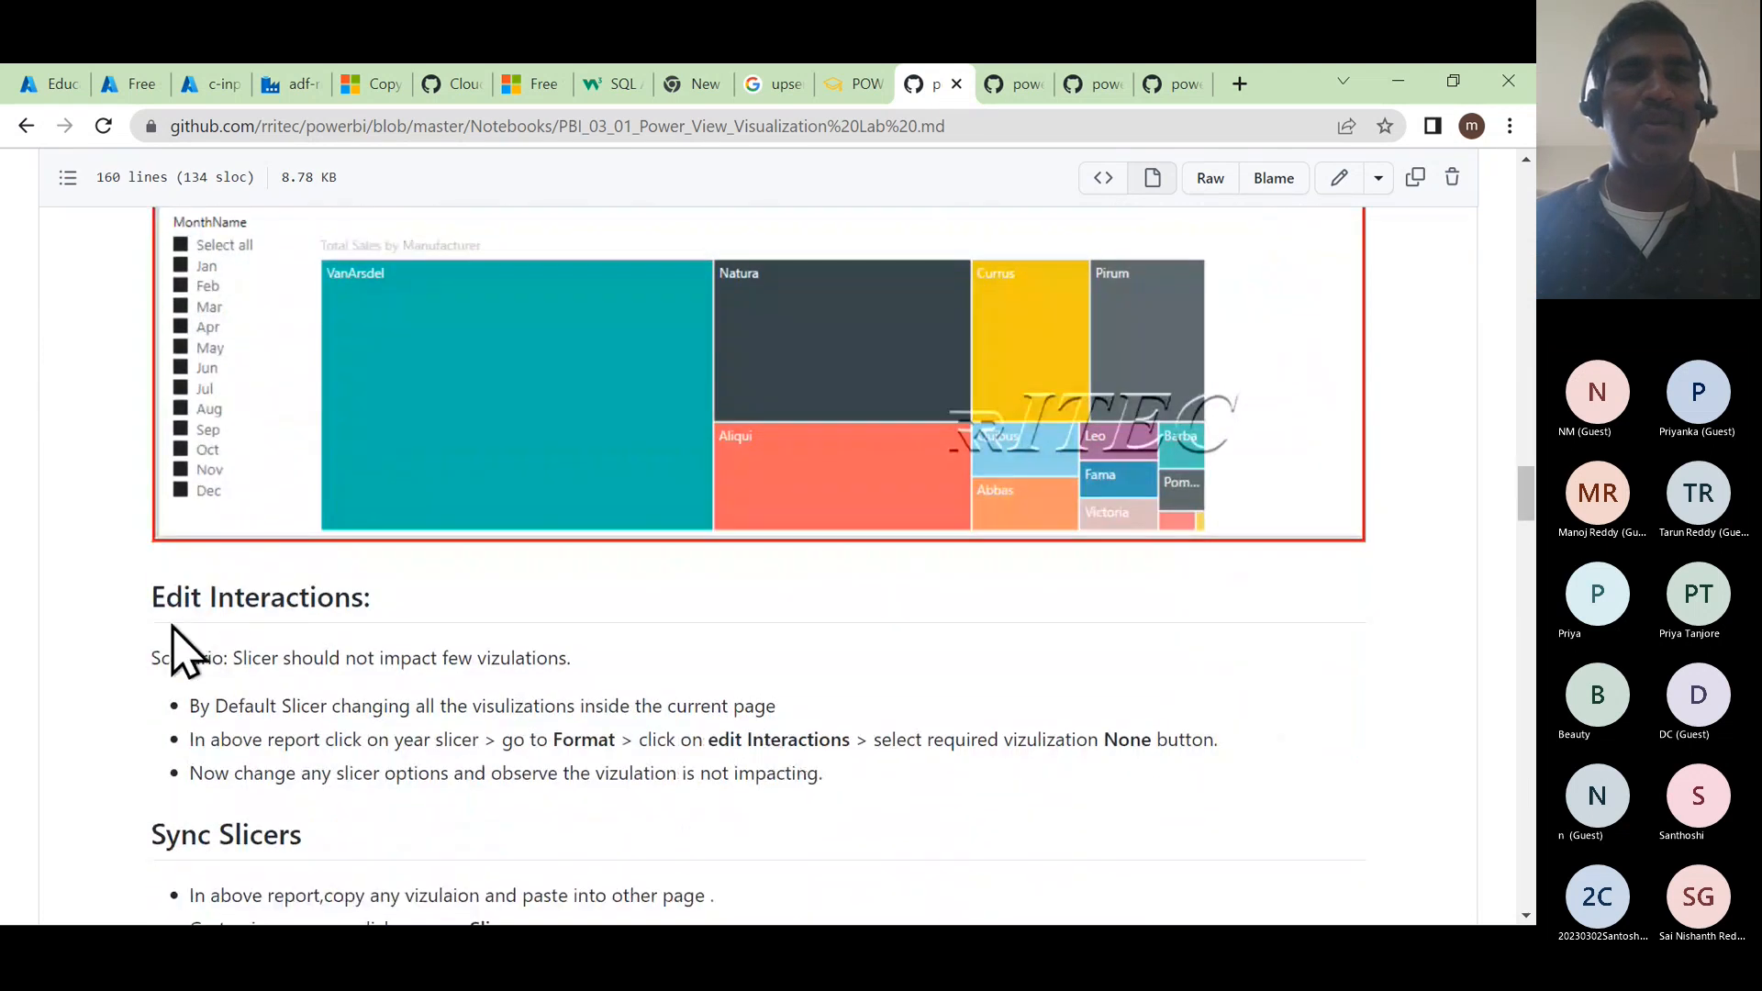
pyautogui.moveTo(166, 602); pyautogui.dragTo(268, 598)
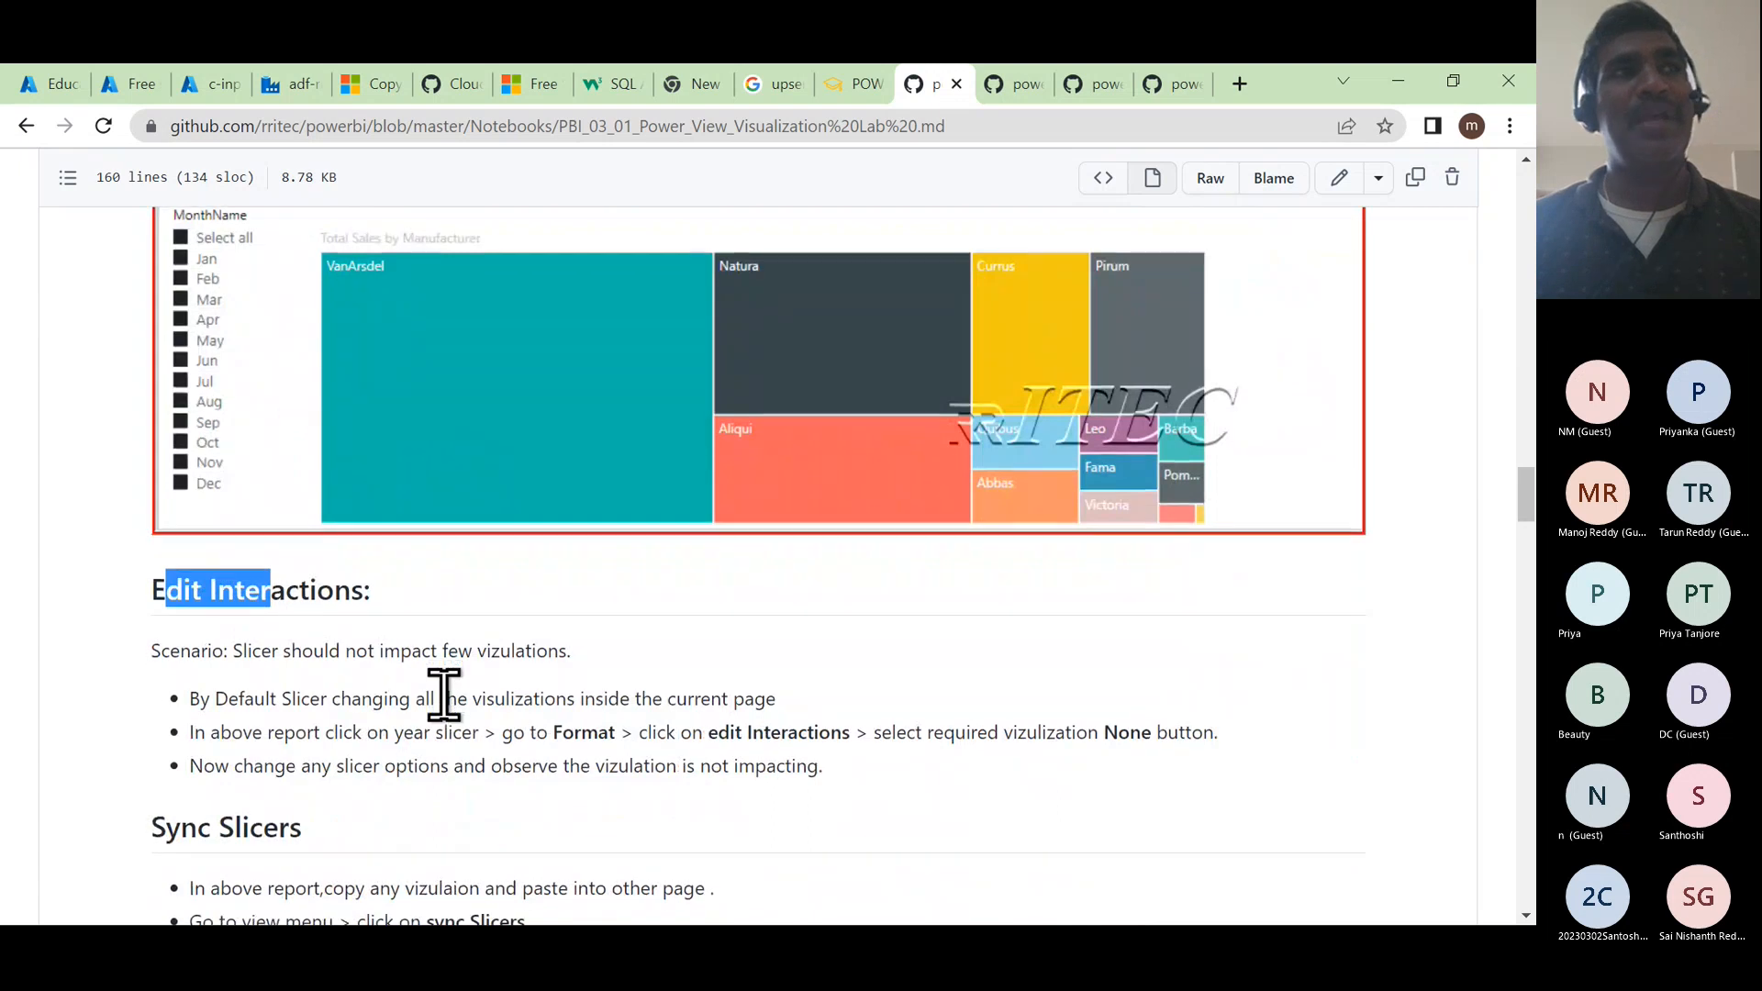
pyautogui.scroll(-2, 444, 694)
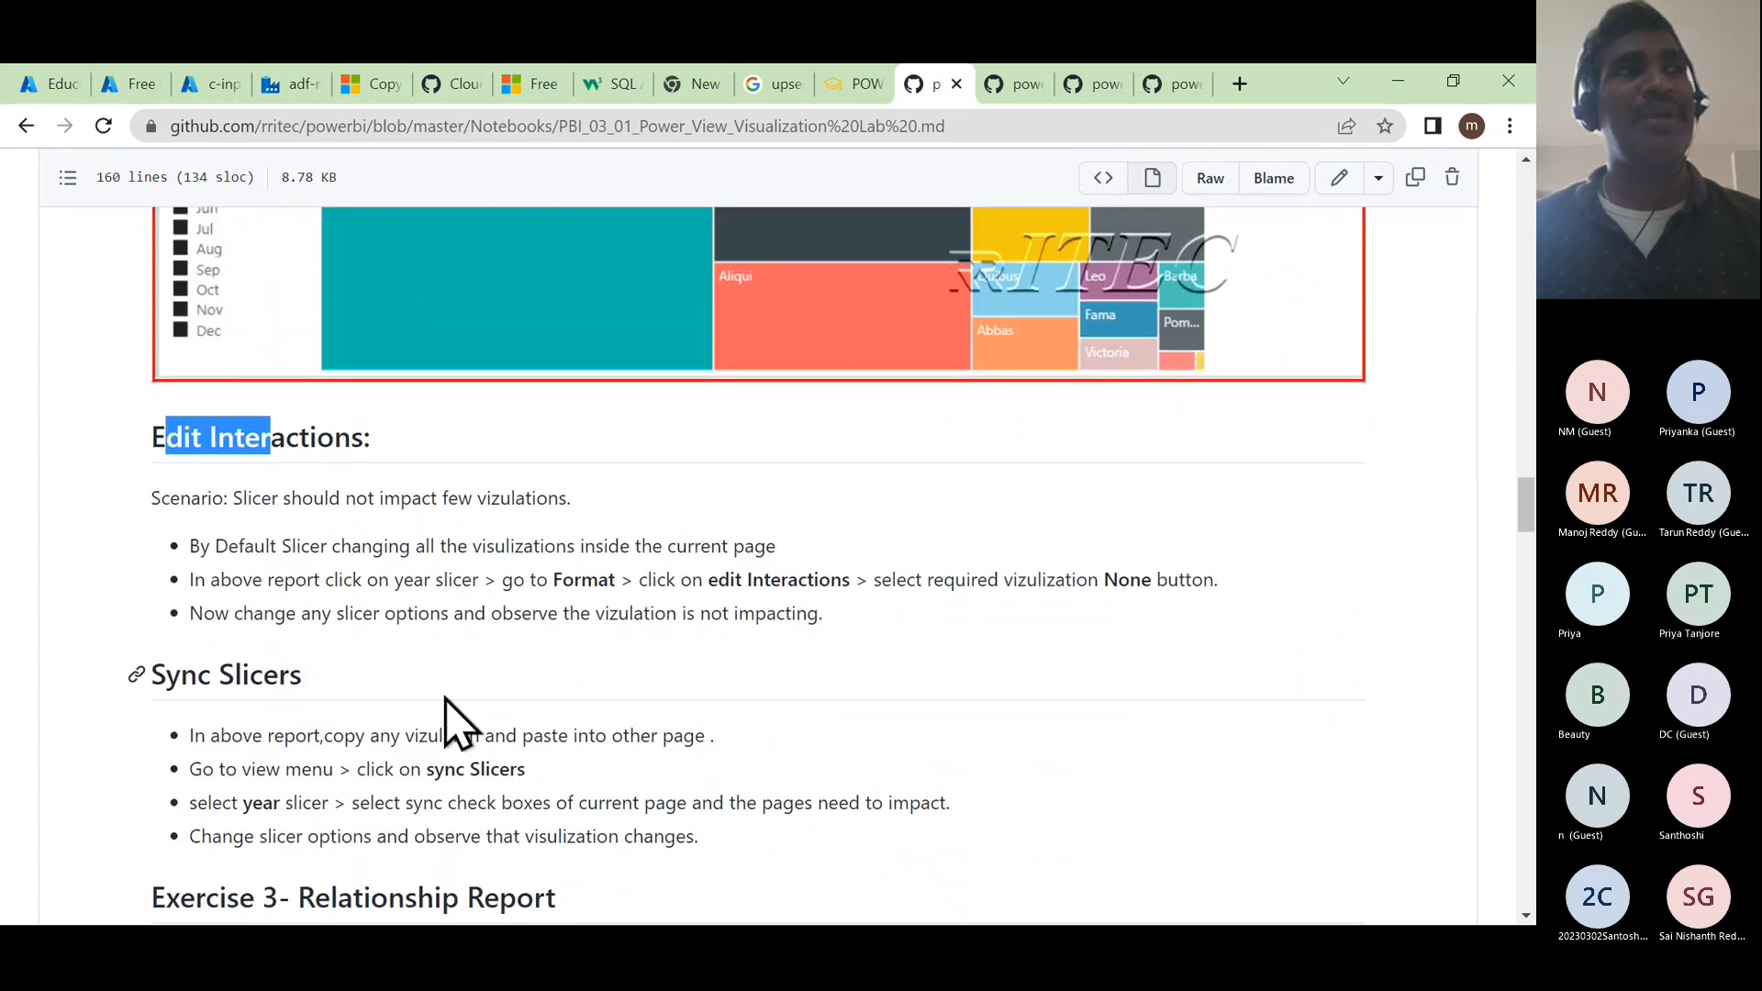
pyautogui.moveTo(166, 674); pyautogui.dragTo(256, 675)
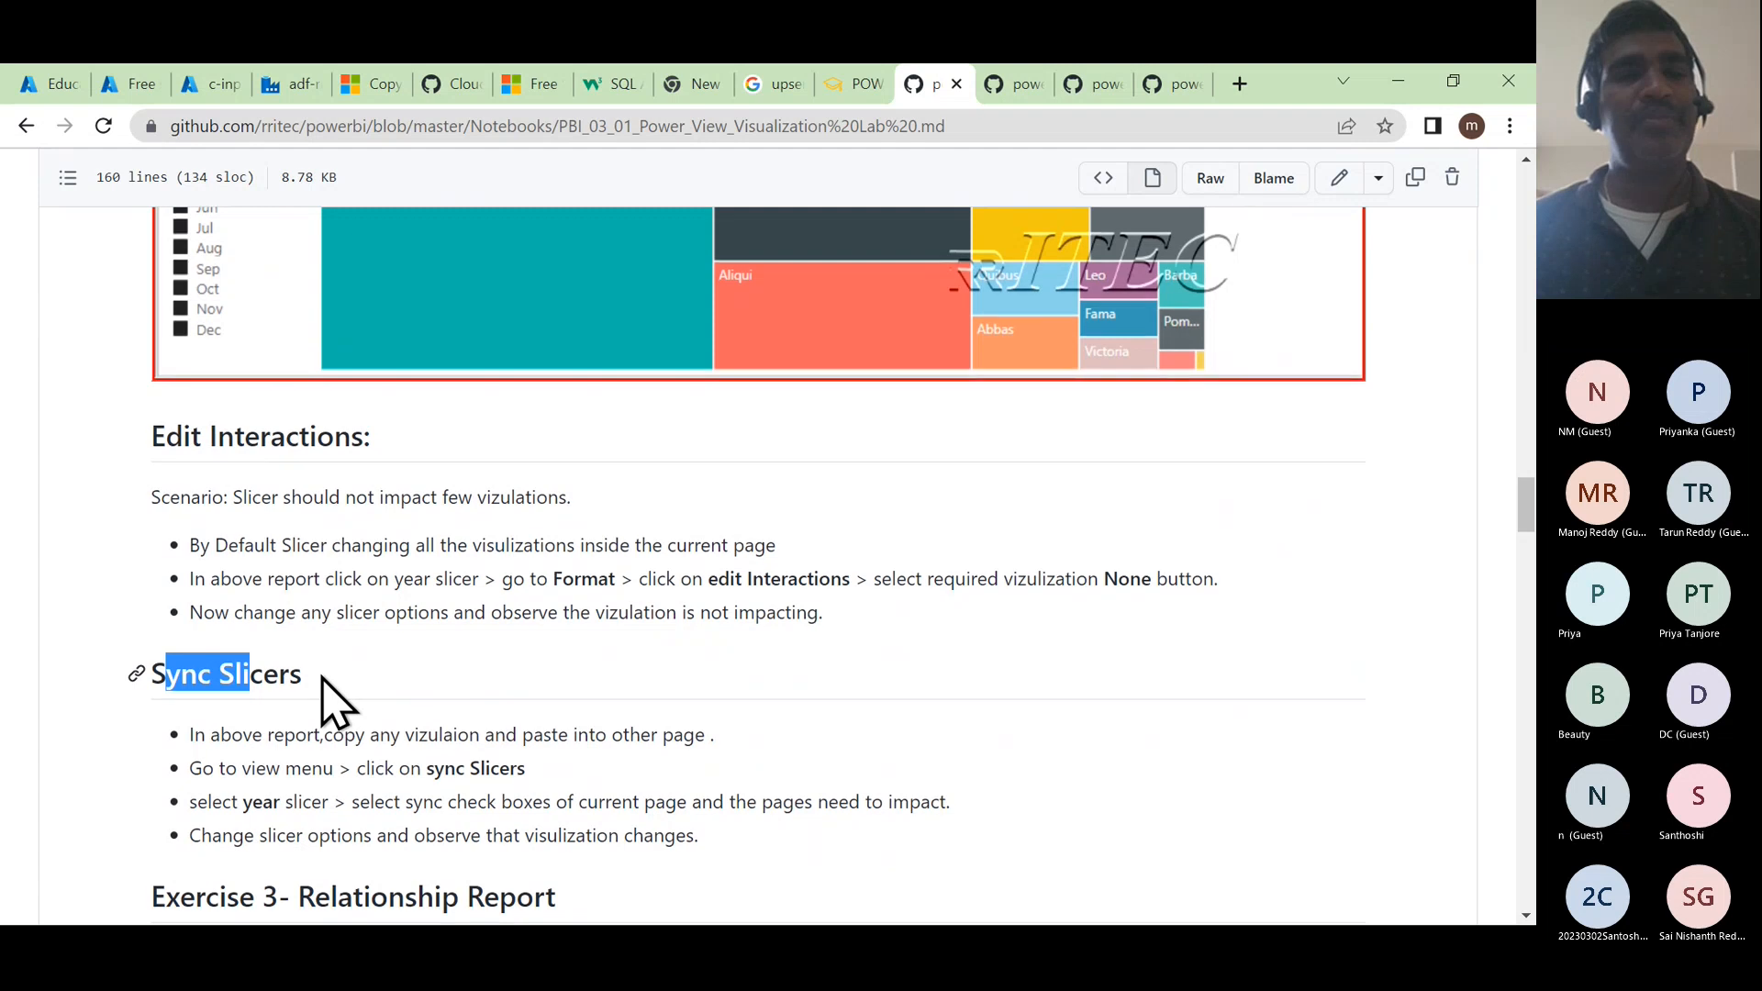
pyautogui.scroll(-1, 331, 700)
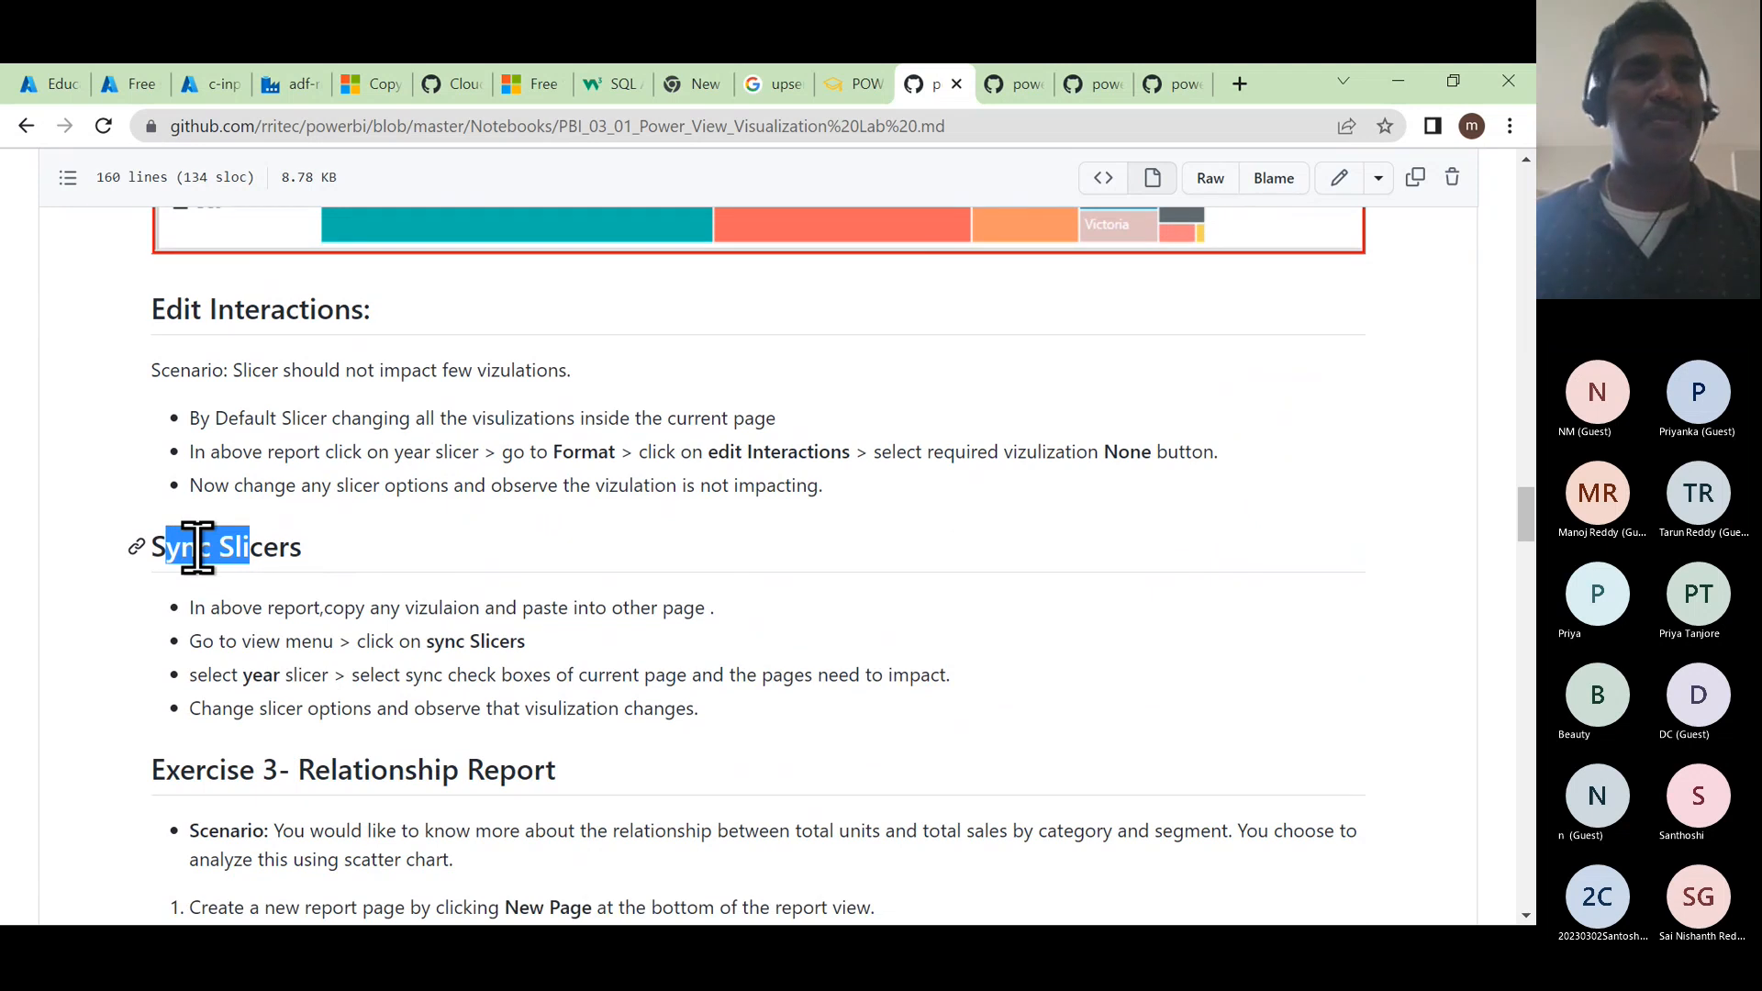
pyautogui.scroll(-1, 276, 606)
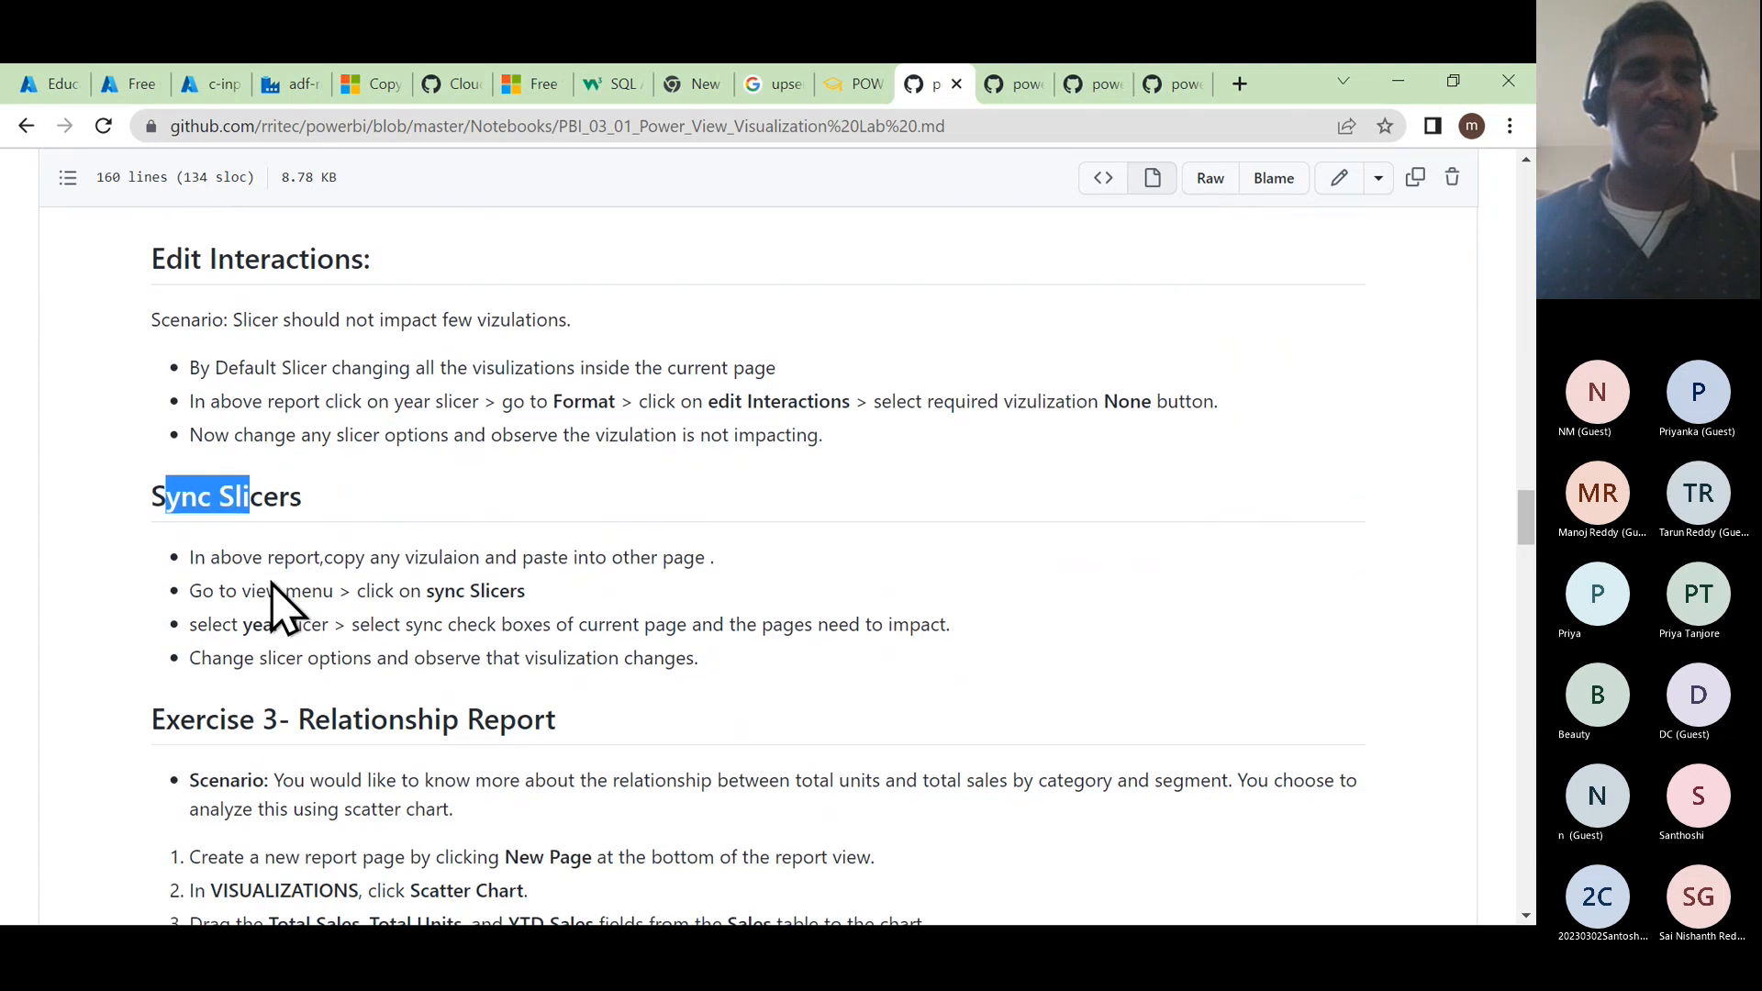
# - Read through the lab's Relationship Report, Trend Report and Rank Report exercises and their example charts
pyautogui.scroll(-3, 275, 606)
pyautogui.moveTo(303, 459); pyautogui.dragTo(404, 459)
pyautogui.scroll(-15, 404, 459)
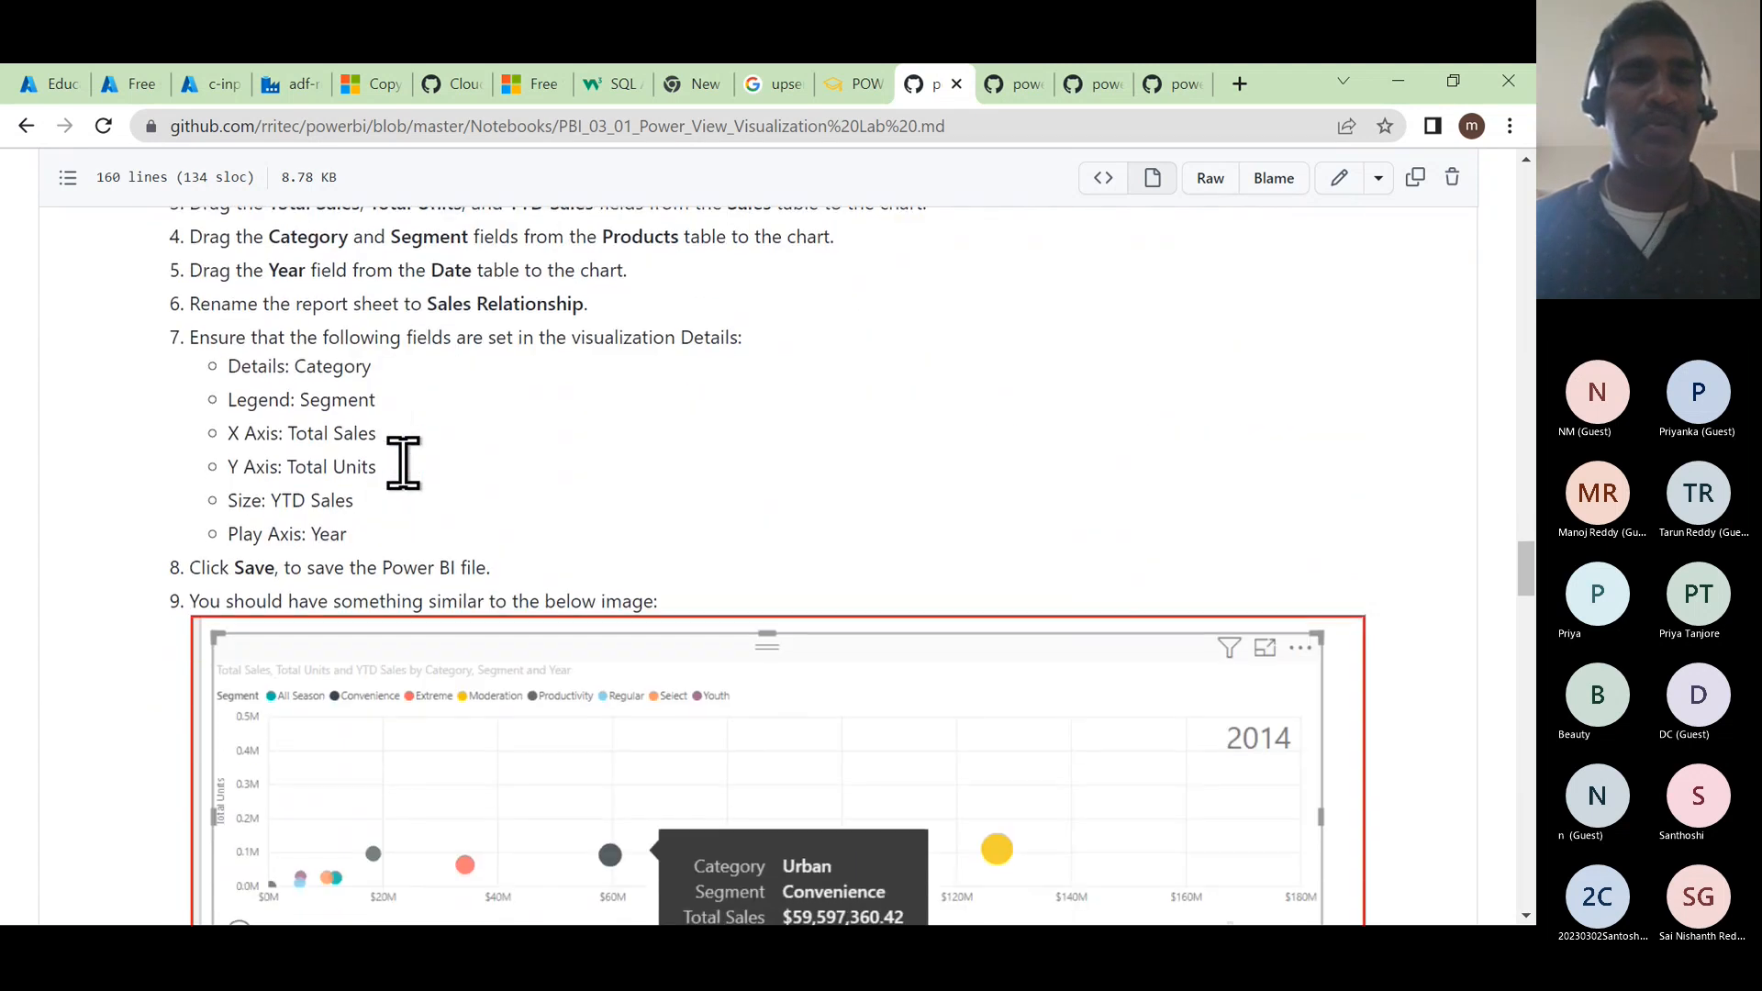
pyautogui.scroll(6, 404, 459)
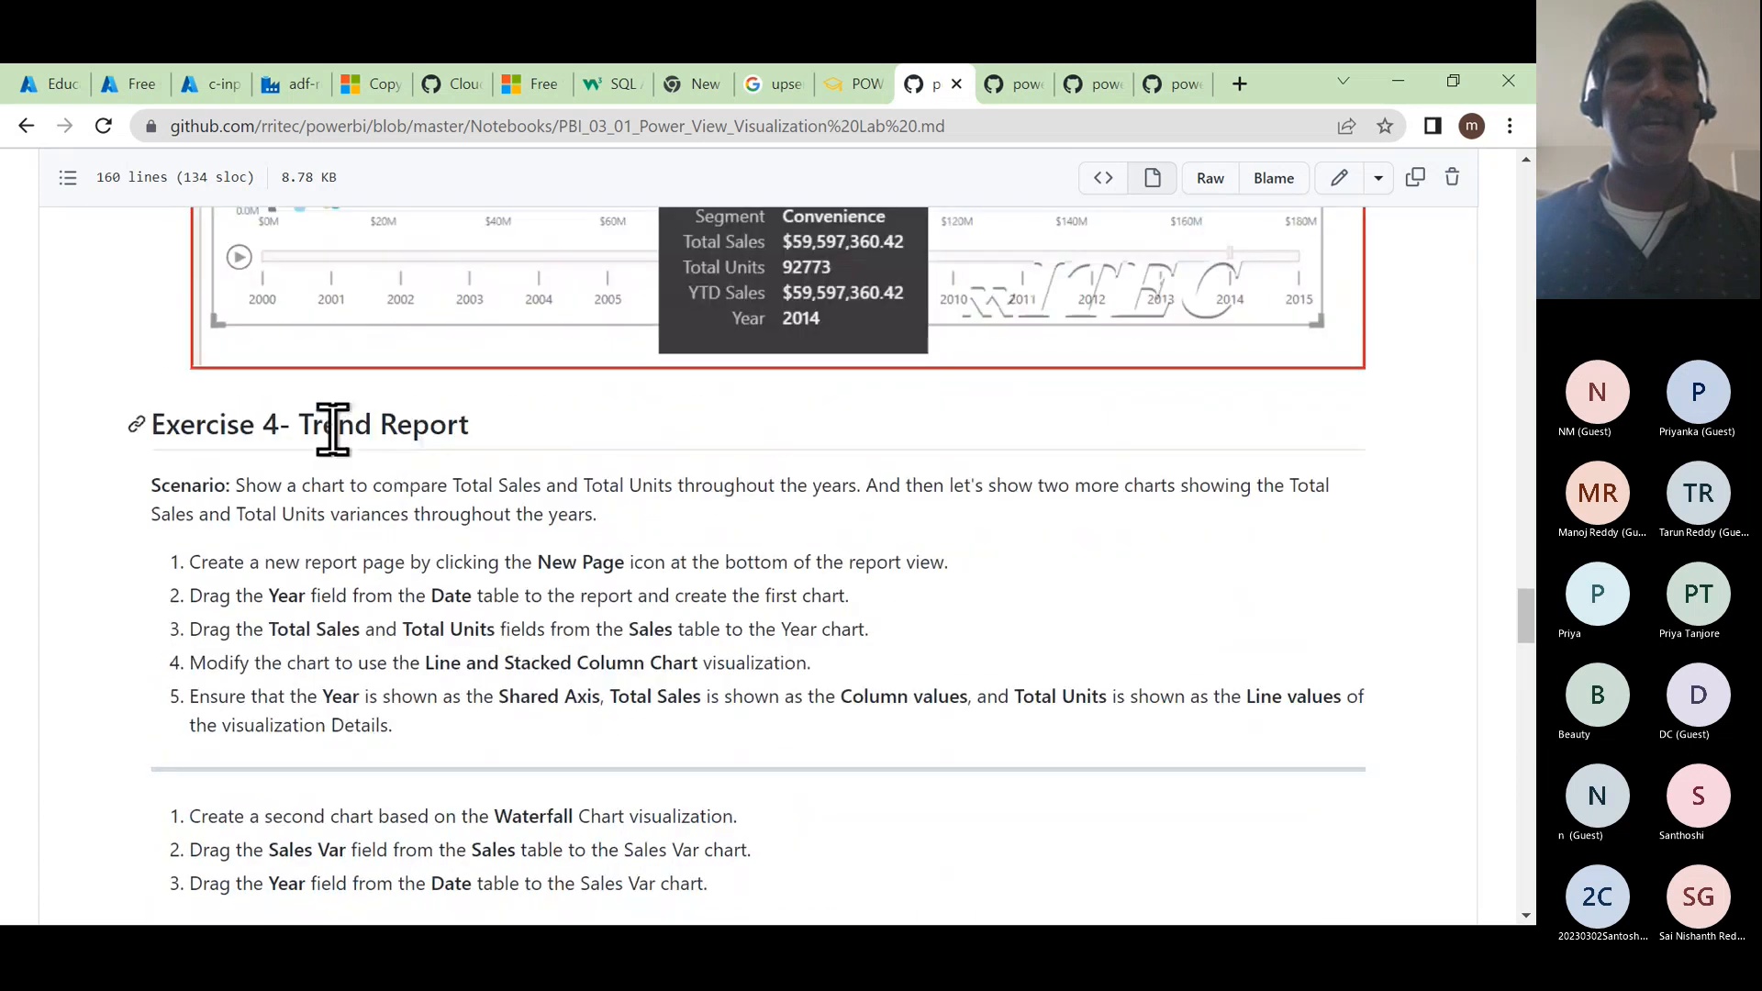
pyautogui.scroll(-5, 345, 421)
pyautogui.scroll(-12, 345, 421)
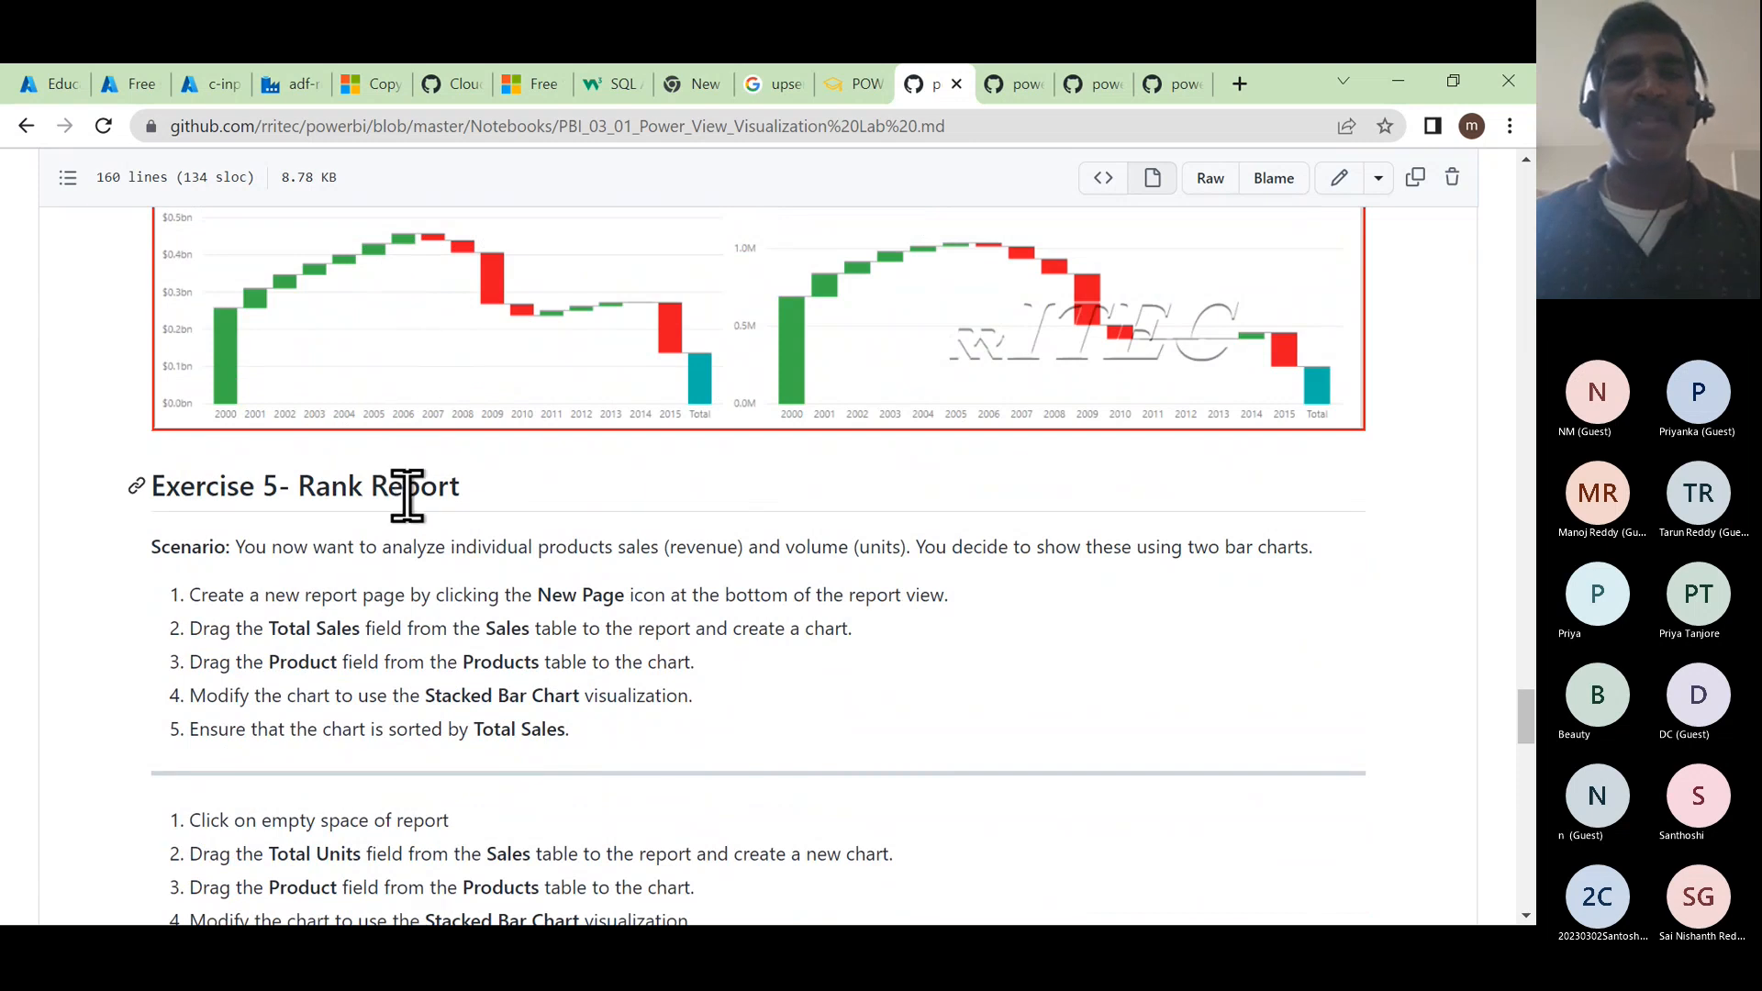
pyautogui.scroll(-5, 511, 588)
pyautogui.scroll(-6, 511, 588)
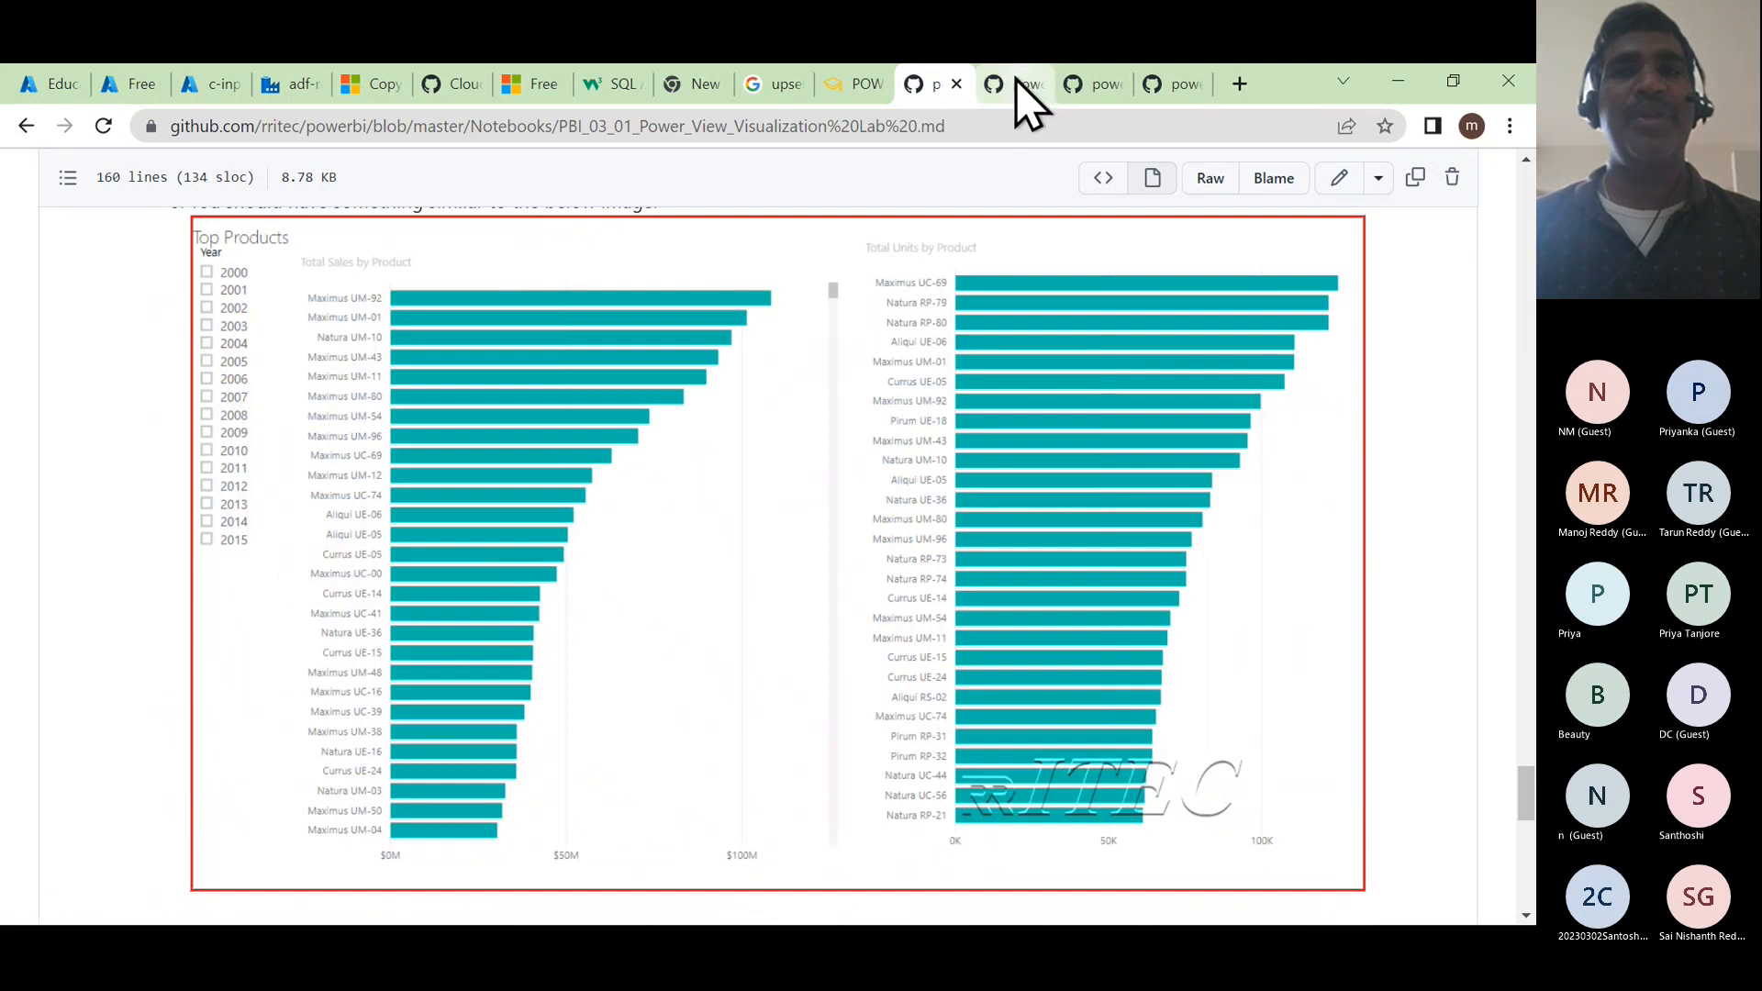
# - Switch to the already open PBI_03_02 hierarchy and drill-down page, highlight its file name and read the opening Hierarchy questions
pyautogui.click(1017, 83)
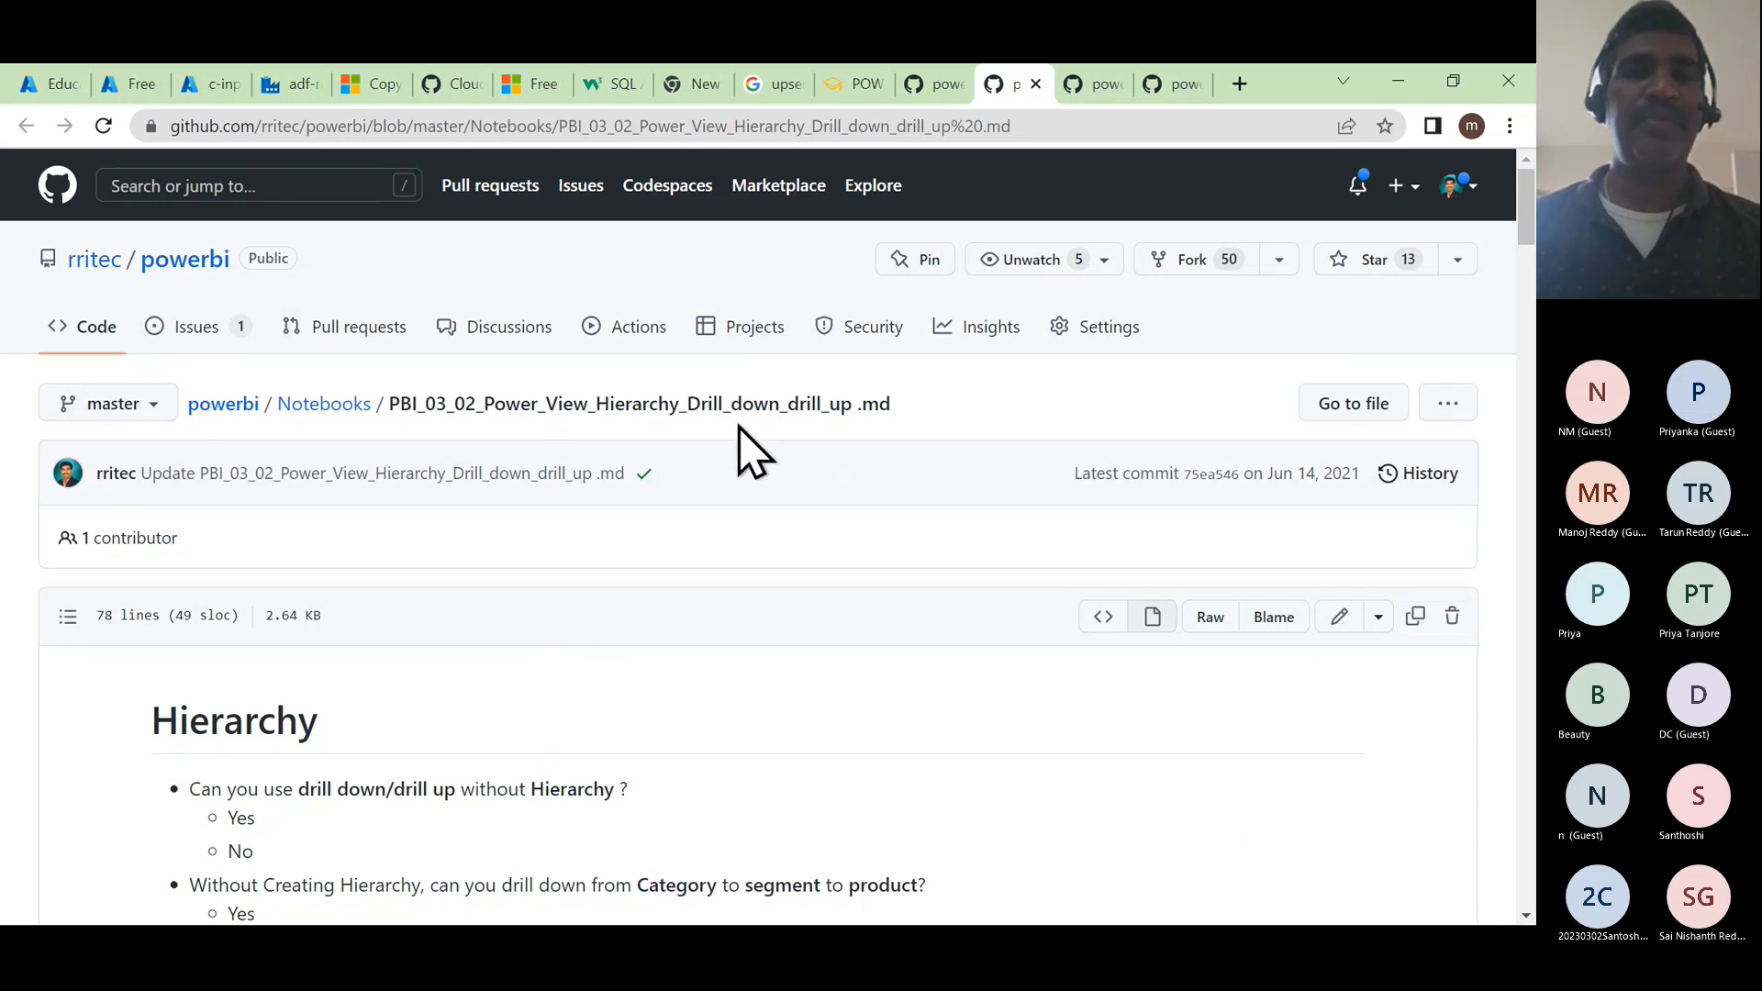
pyautogui.doubleClick(631, 403)
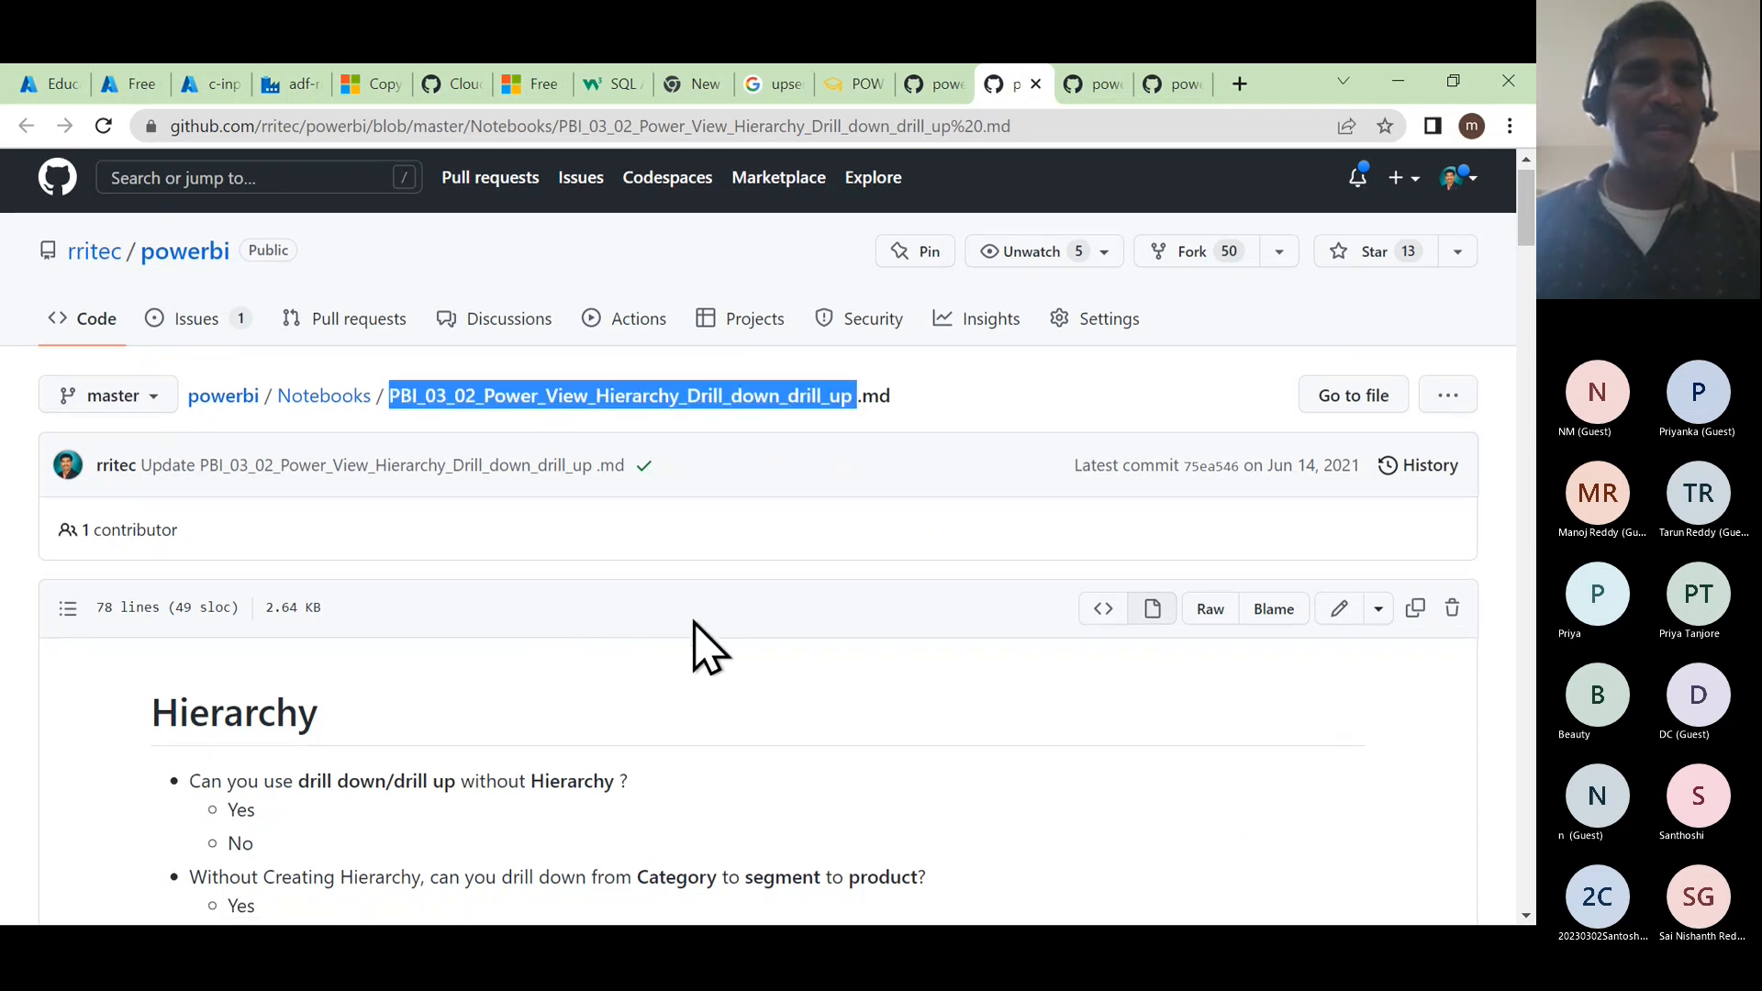
pyautogui.scroll(-3, 697, 642)
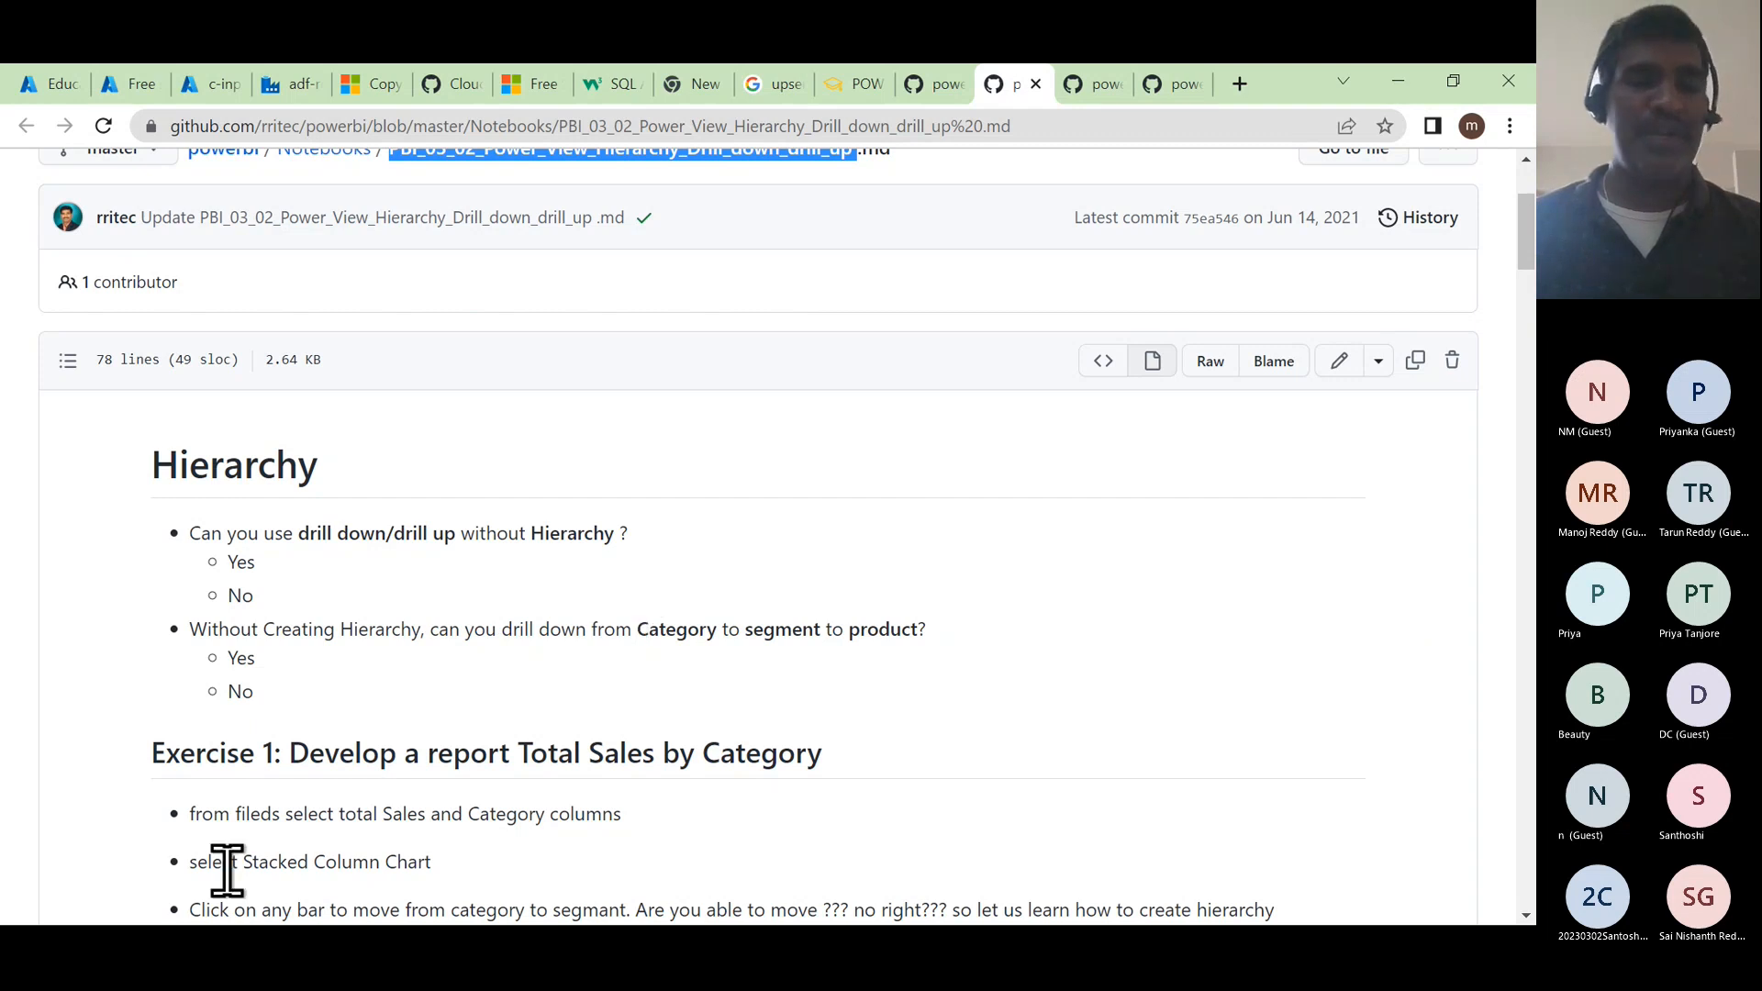
# - Switch to Notepad++ and create a new blank document
pyautogui.press('super')
pyautogui.write('notepa')
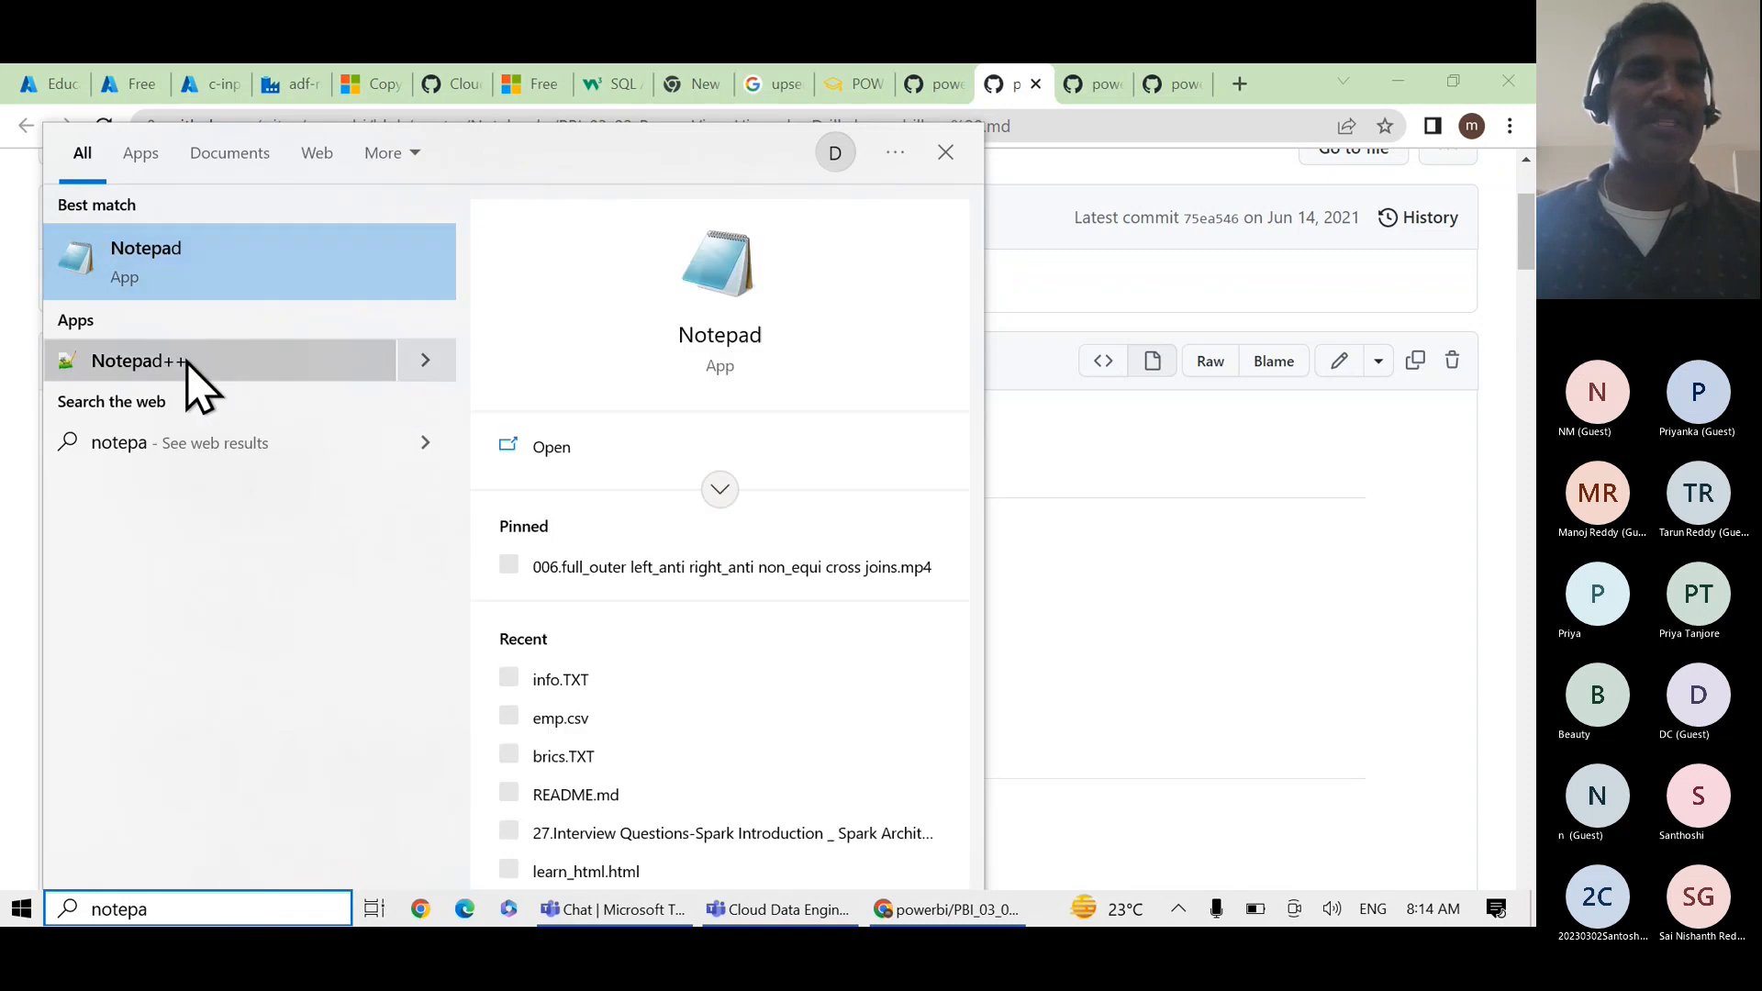
pyautogui.click(183, 367)
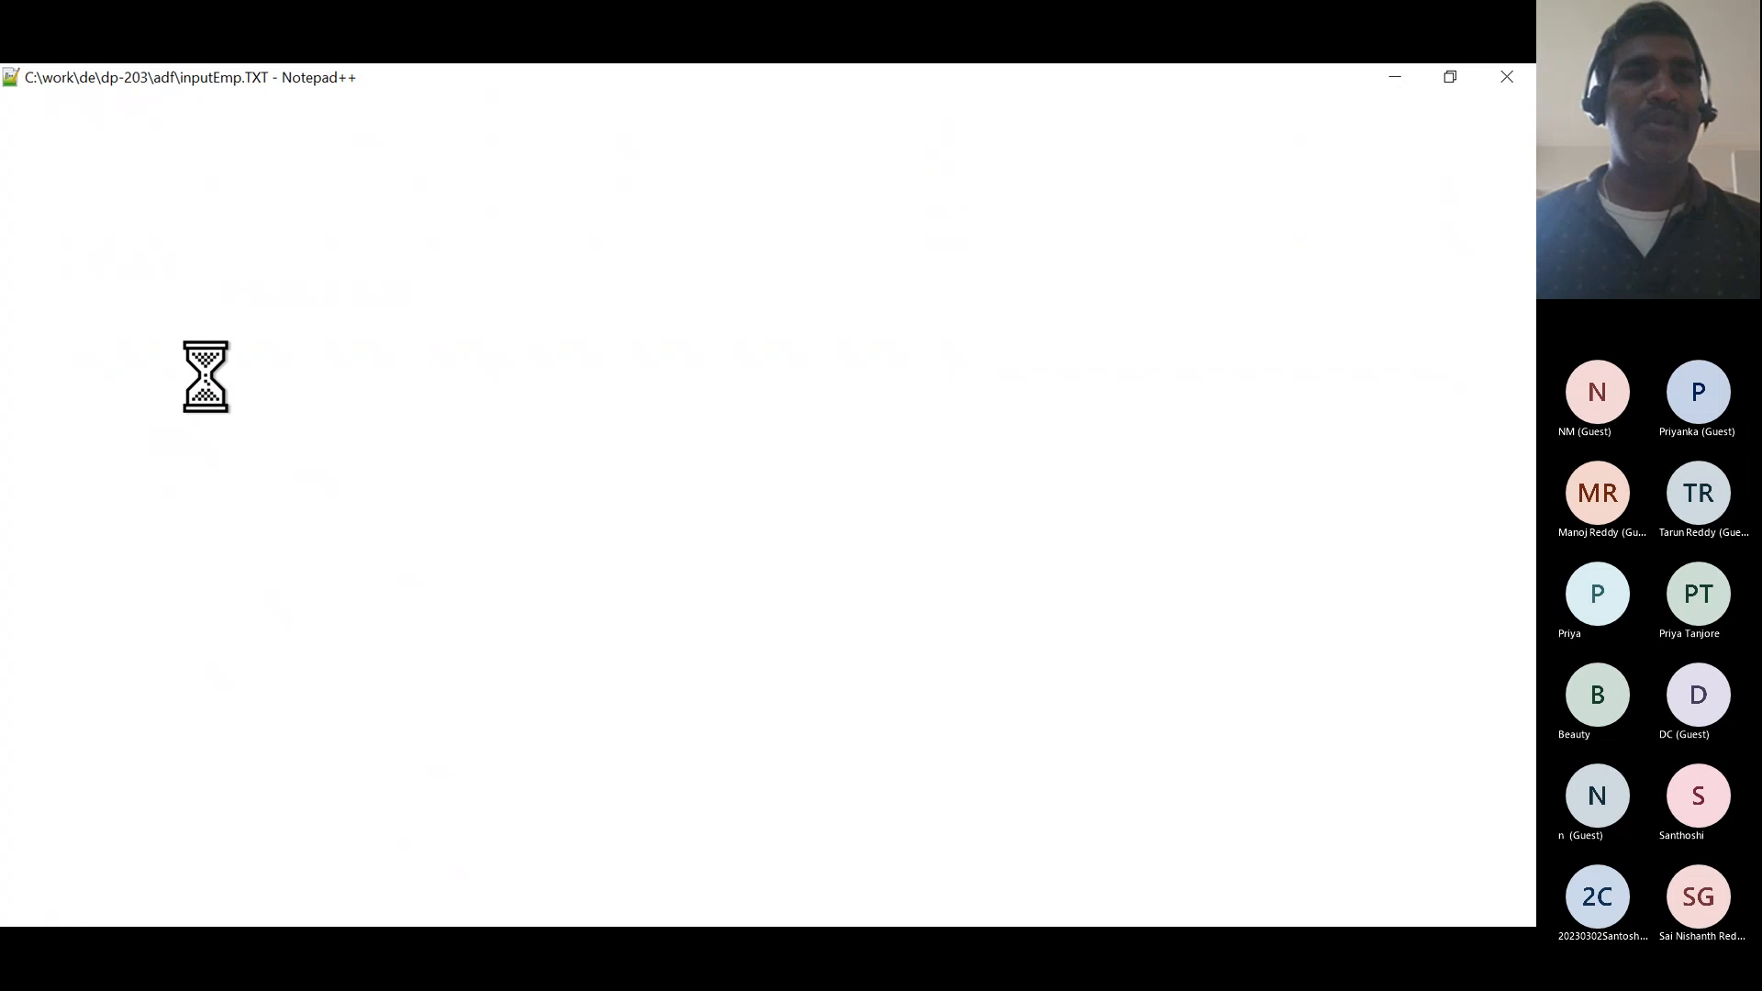
pyautogui.click(14, 127)
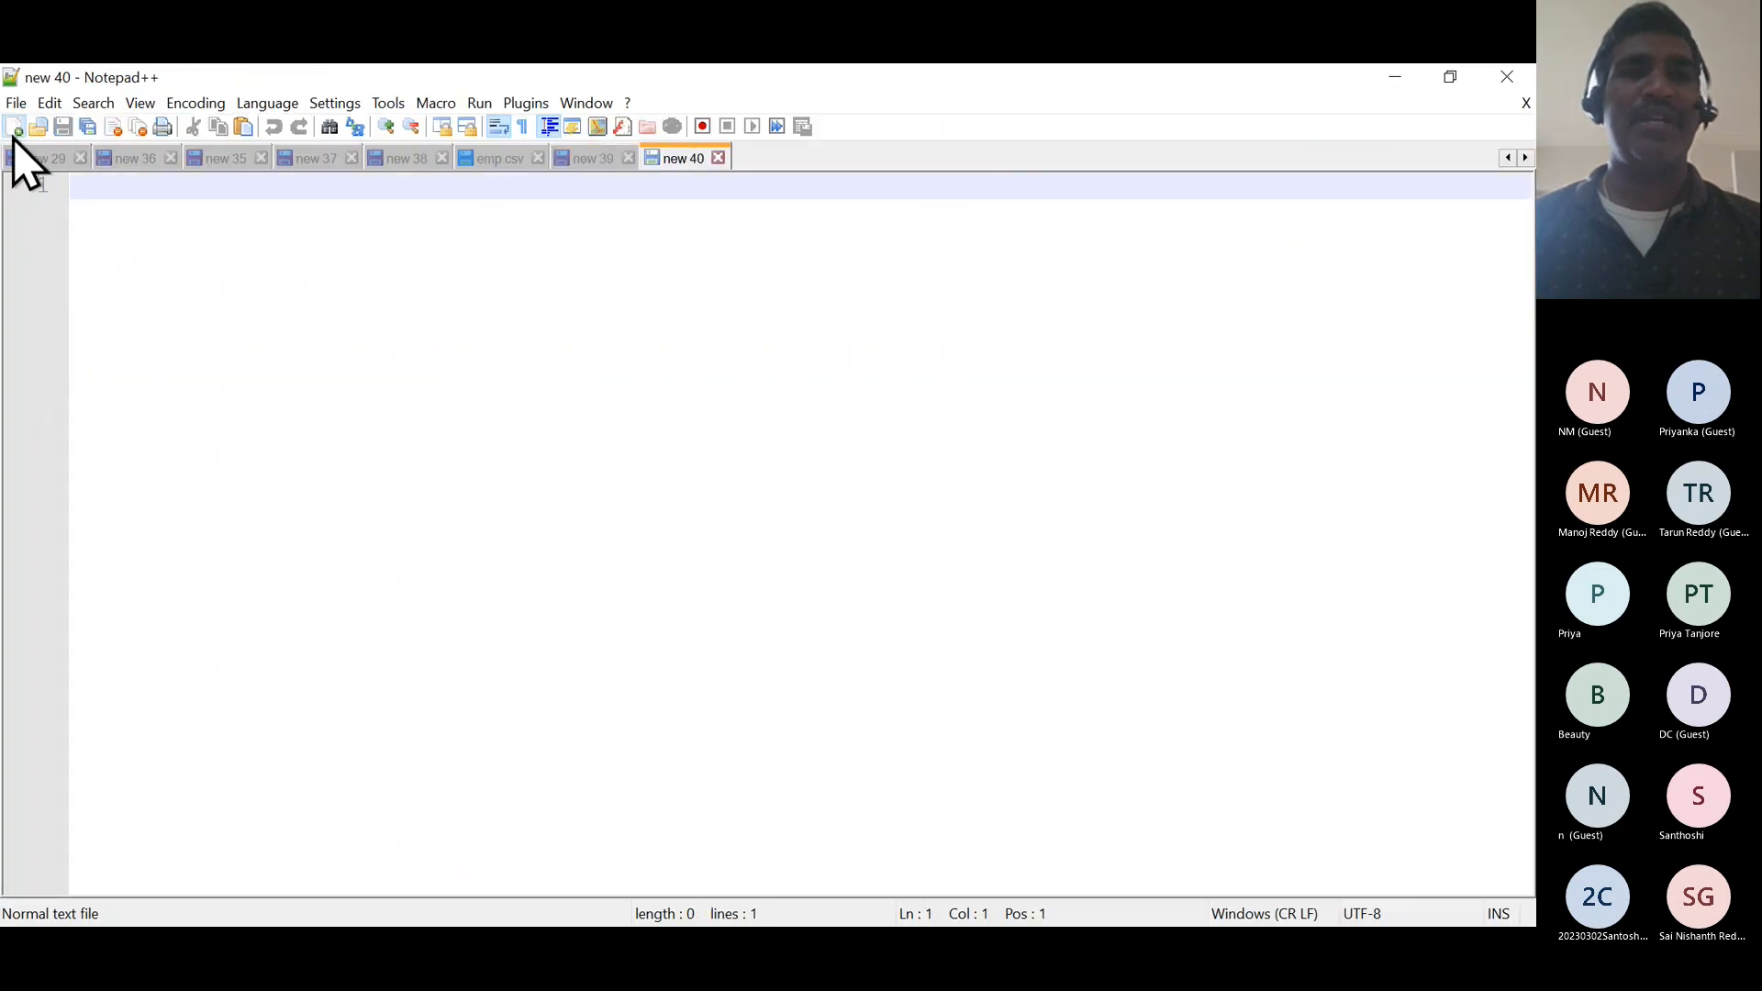
# - Write the hierarchy's first entries on separate lines: "WORLD >", "APAC" and "EMEA"
pyautogui.write('WORLD')
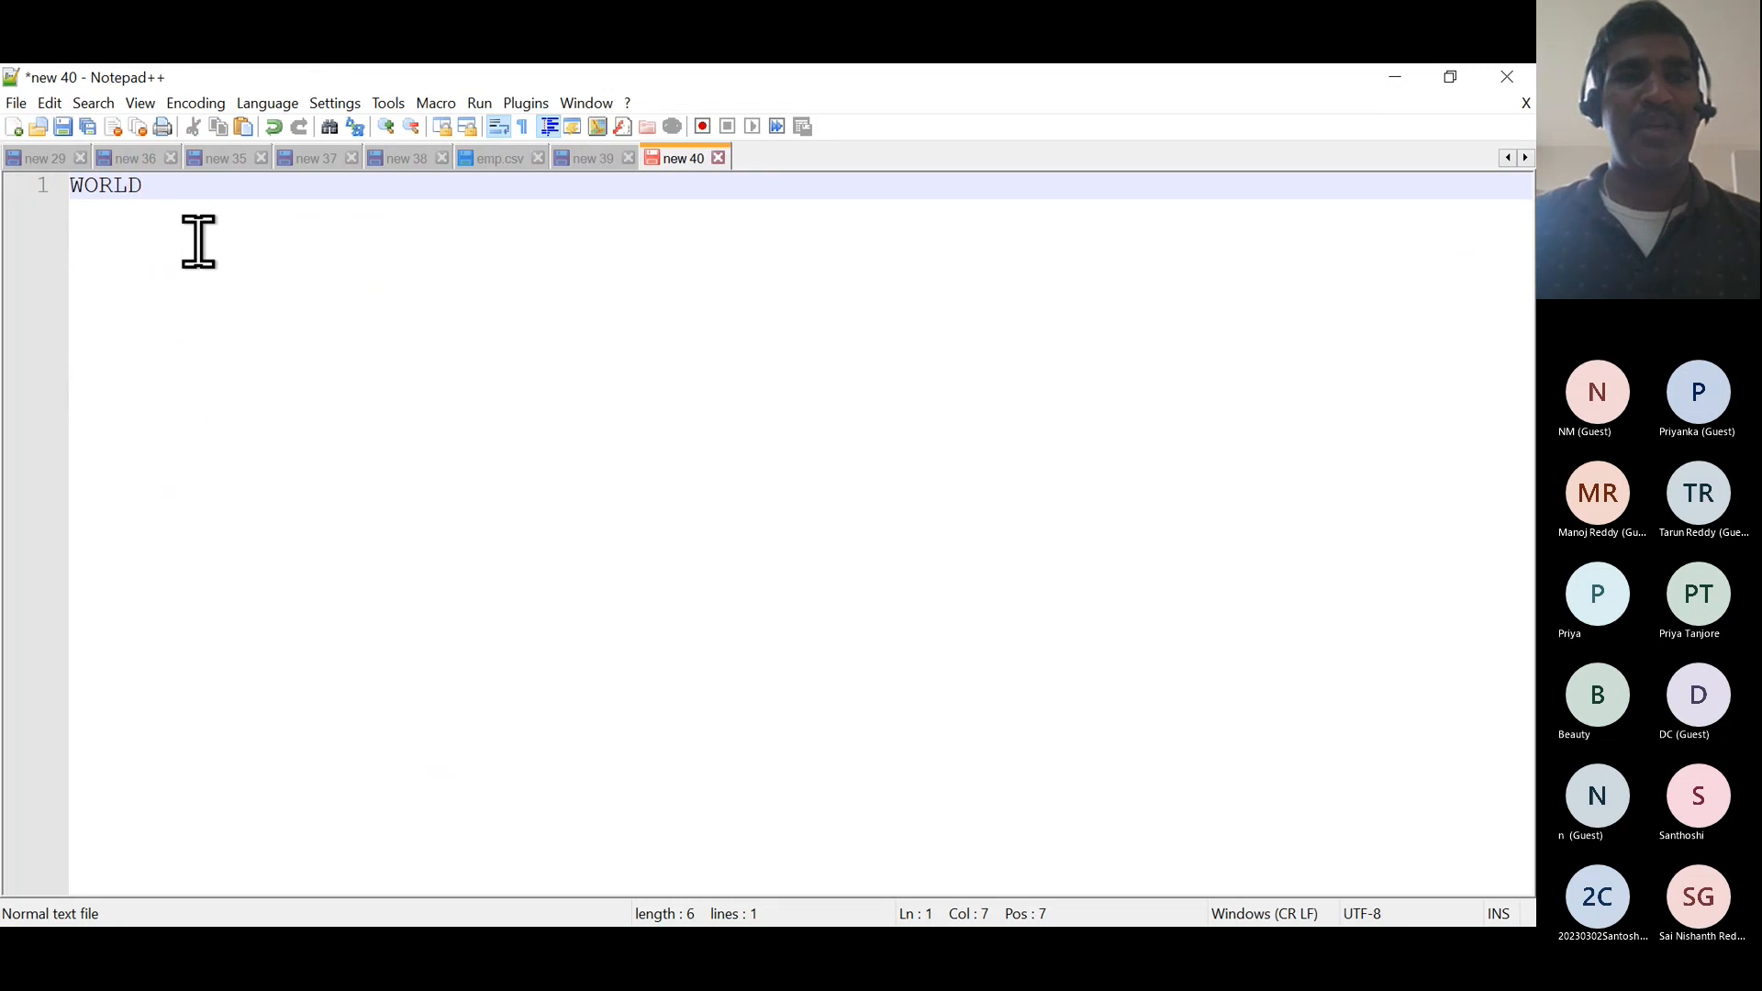
pyautogui.write(' >')
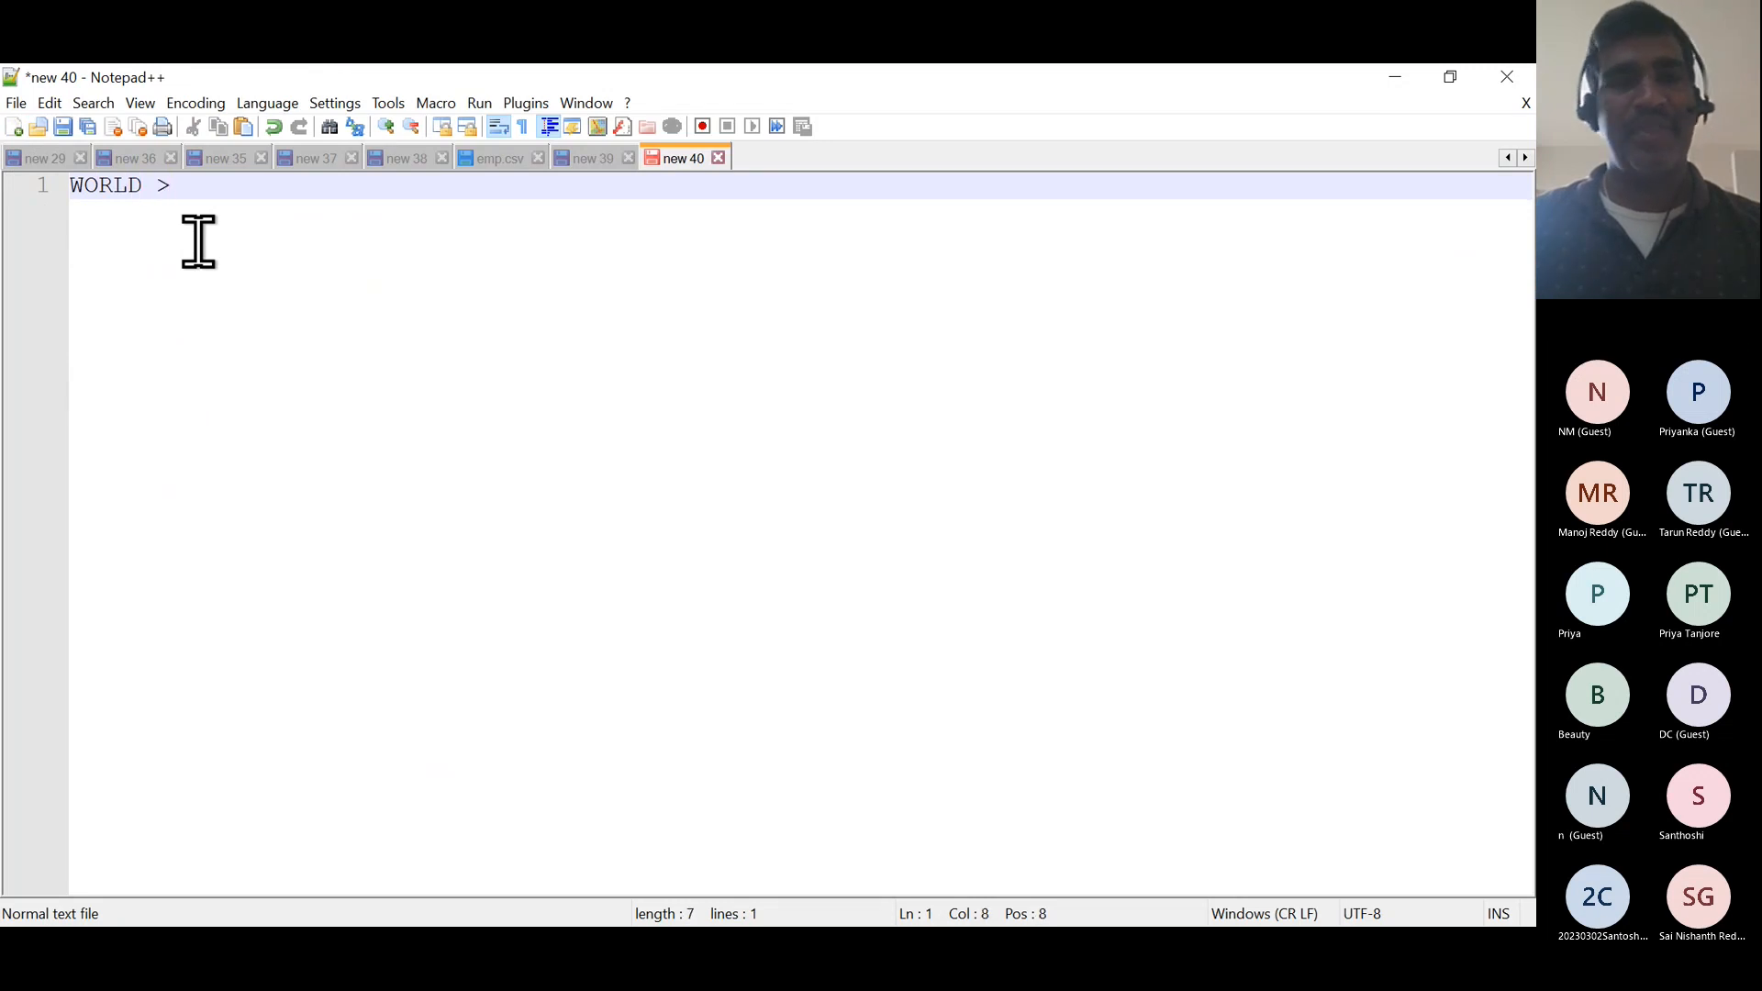
pyautogui.press('Return')
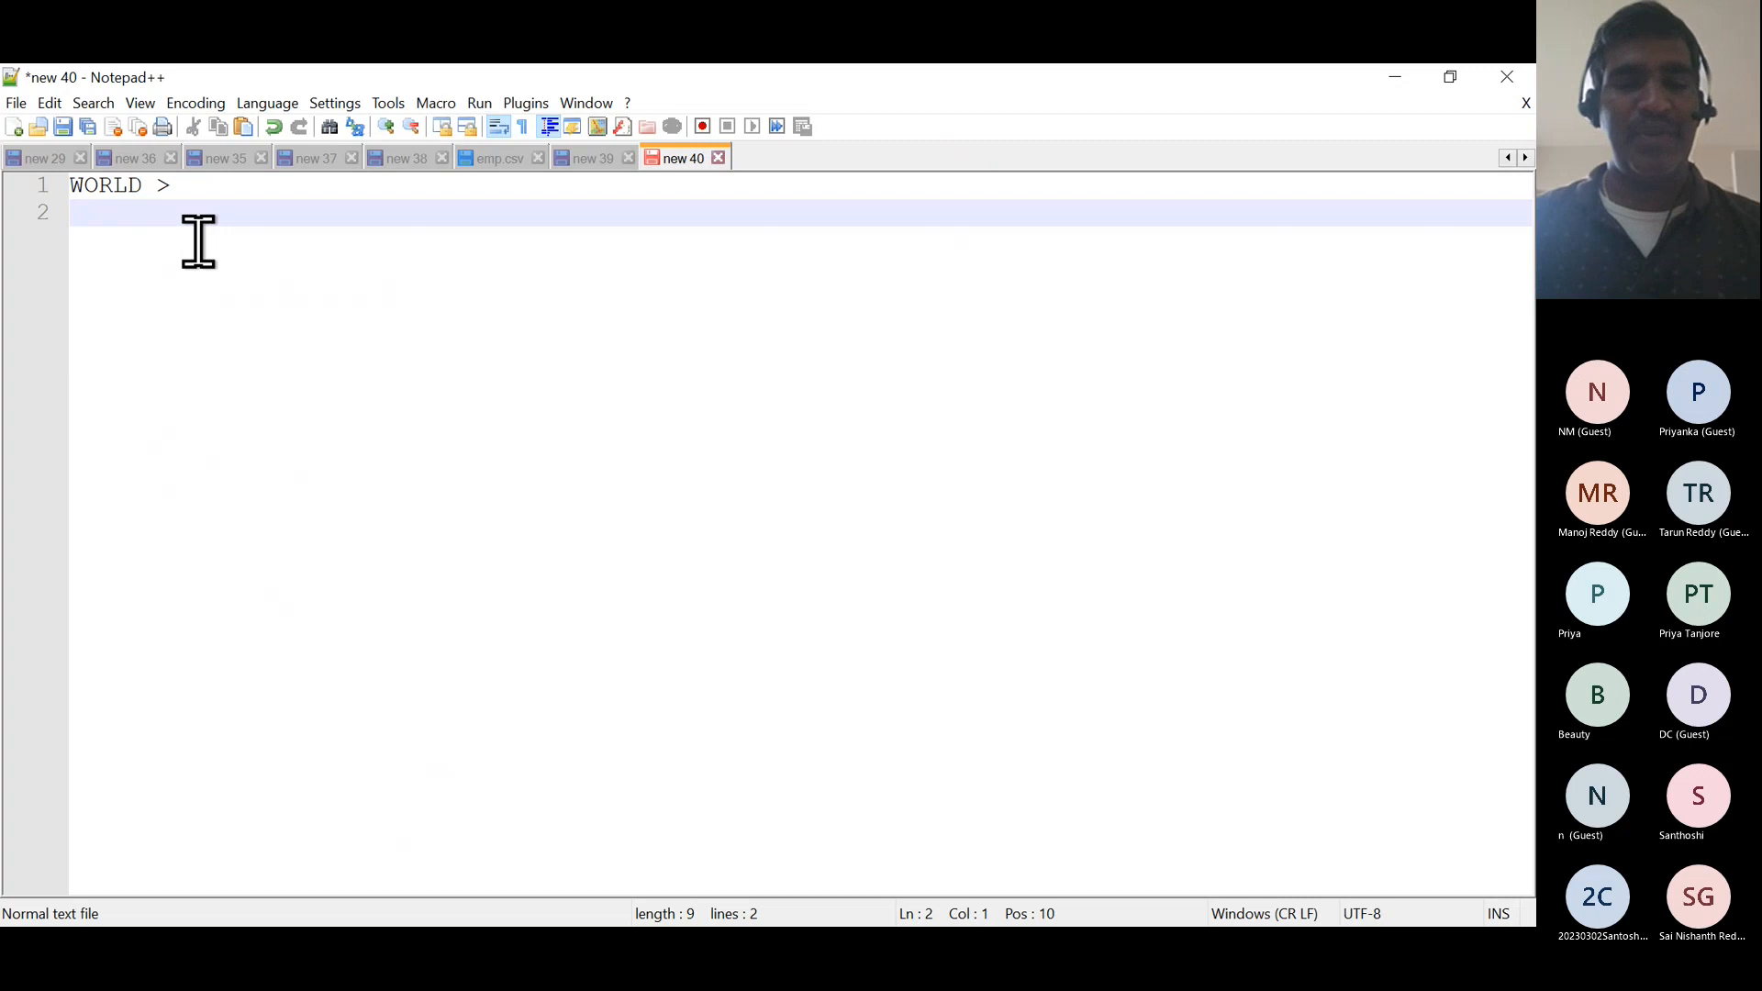
pyautogui.write('APAC')
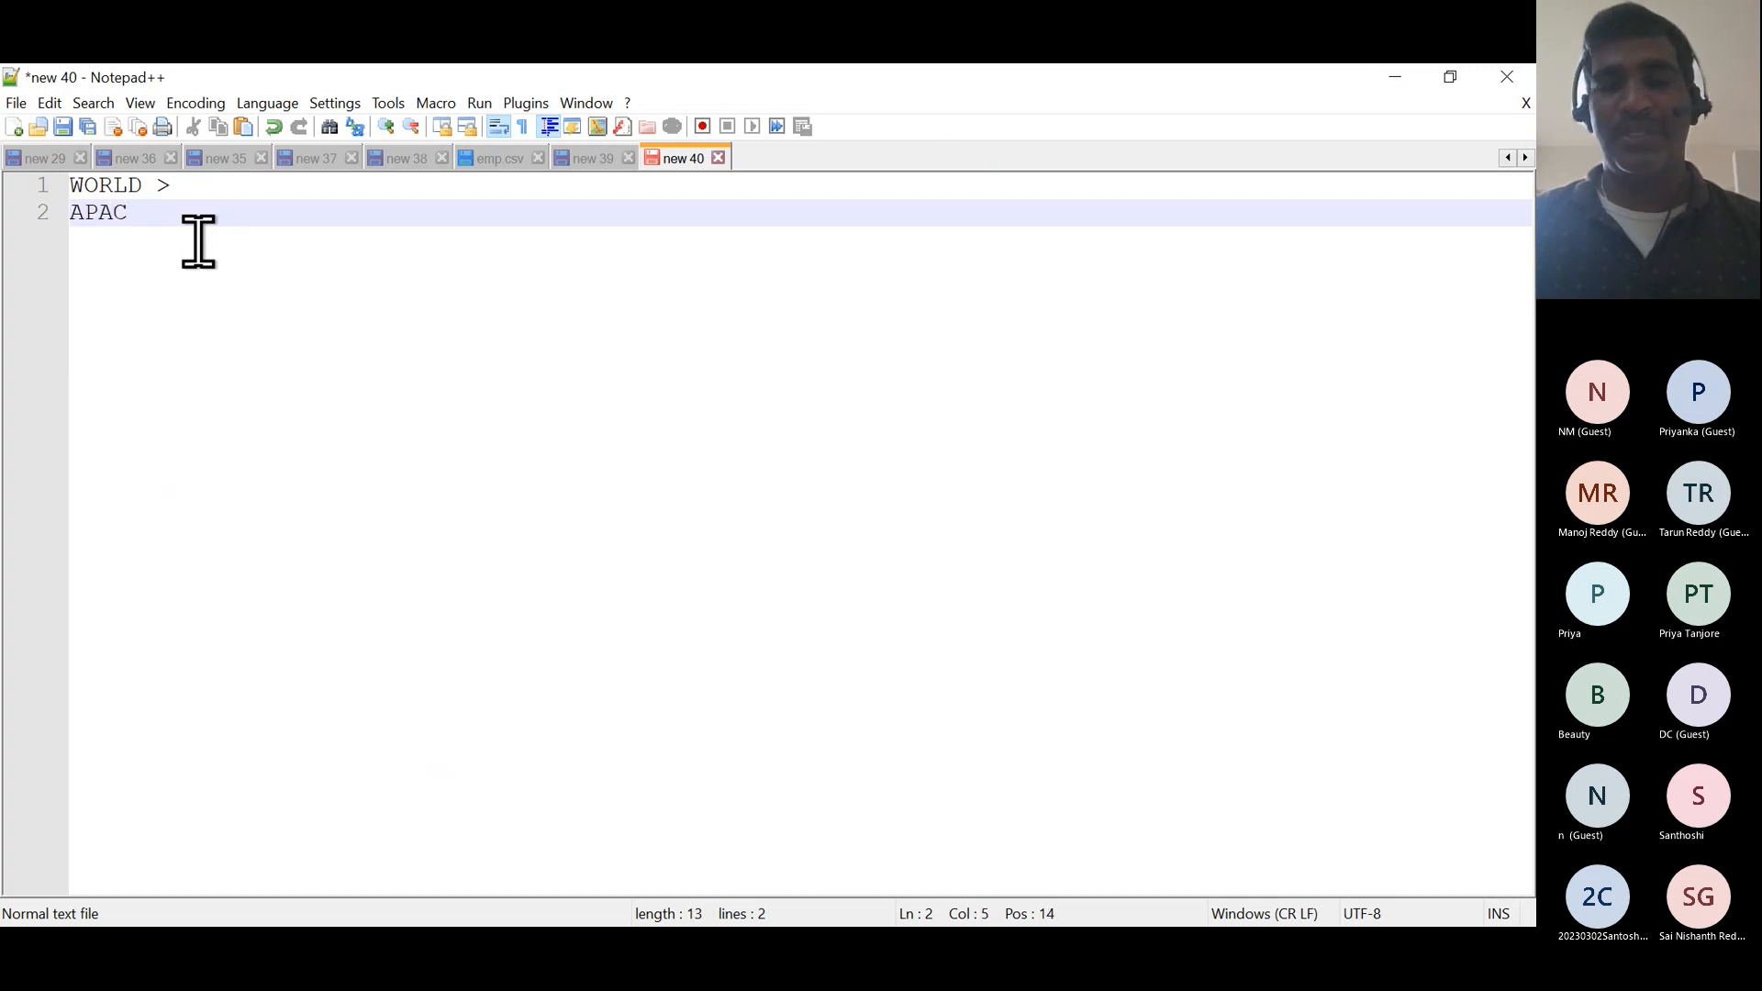
pyautogui.press('Return')
pyautogui.write('EMEA')
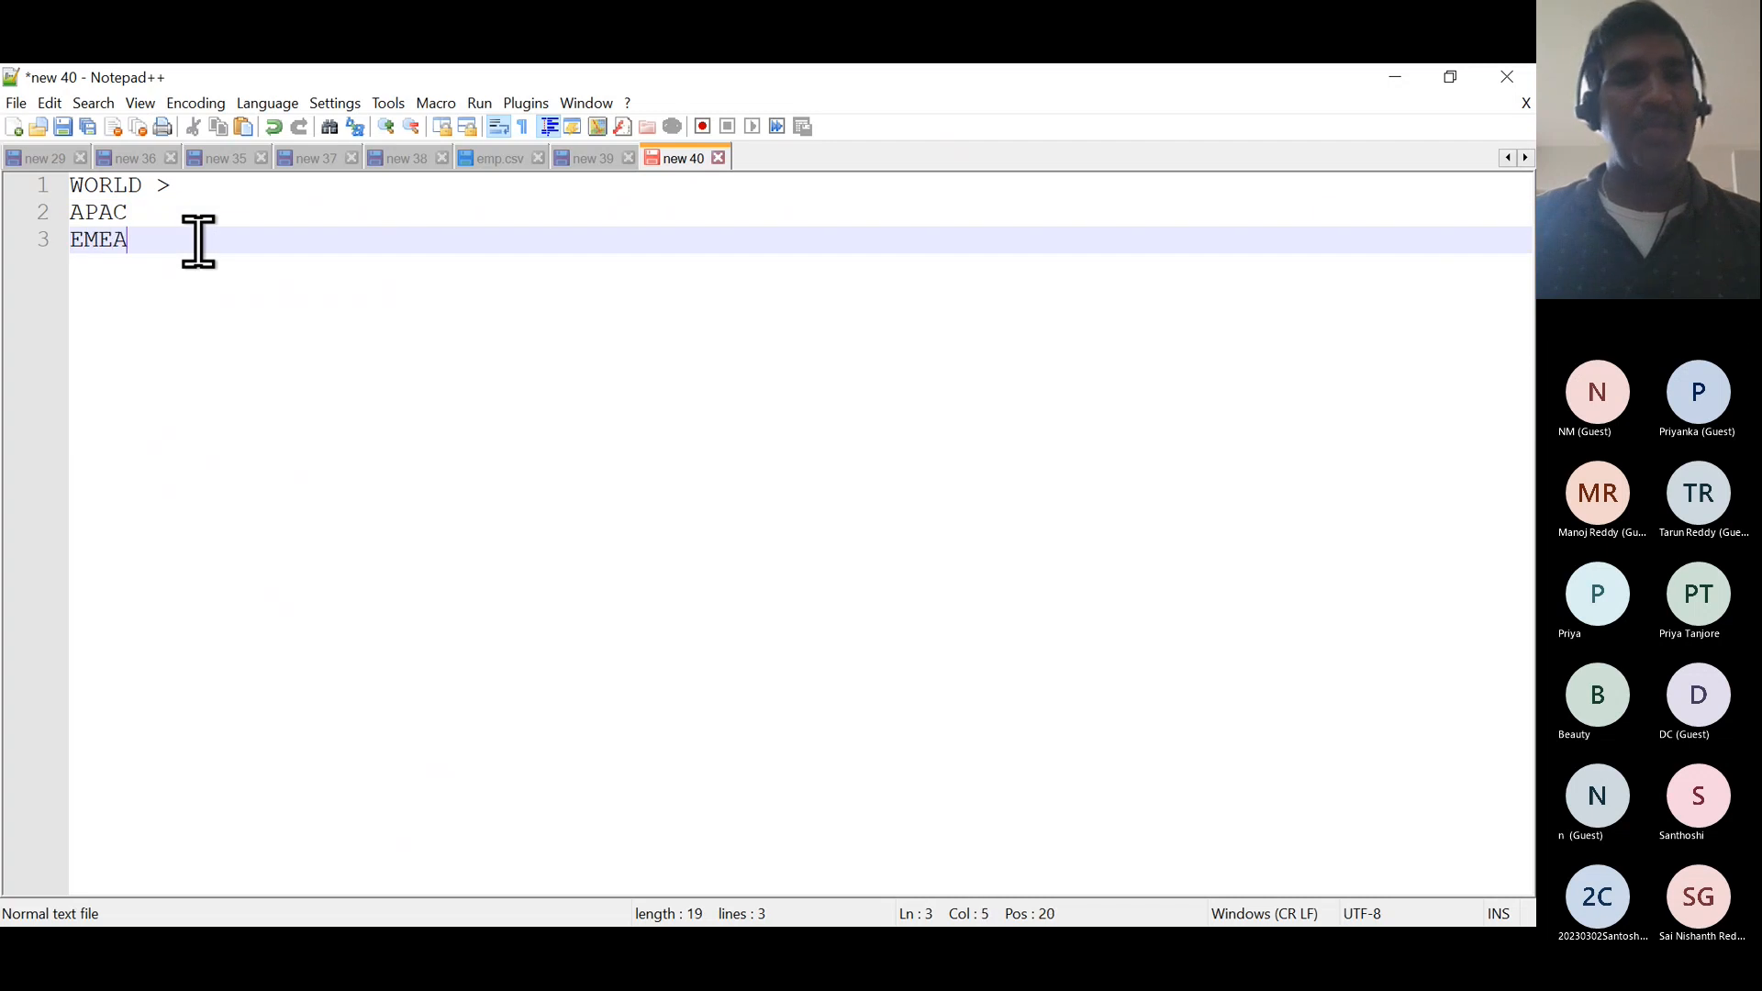
pyautogui.press('Return')
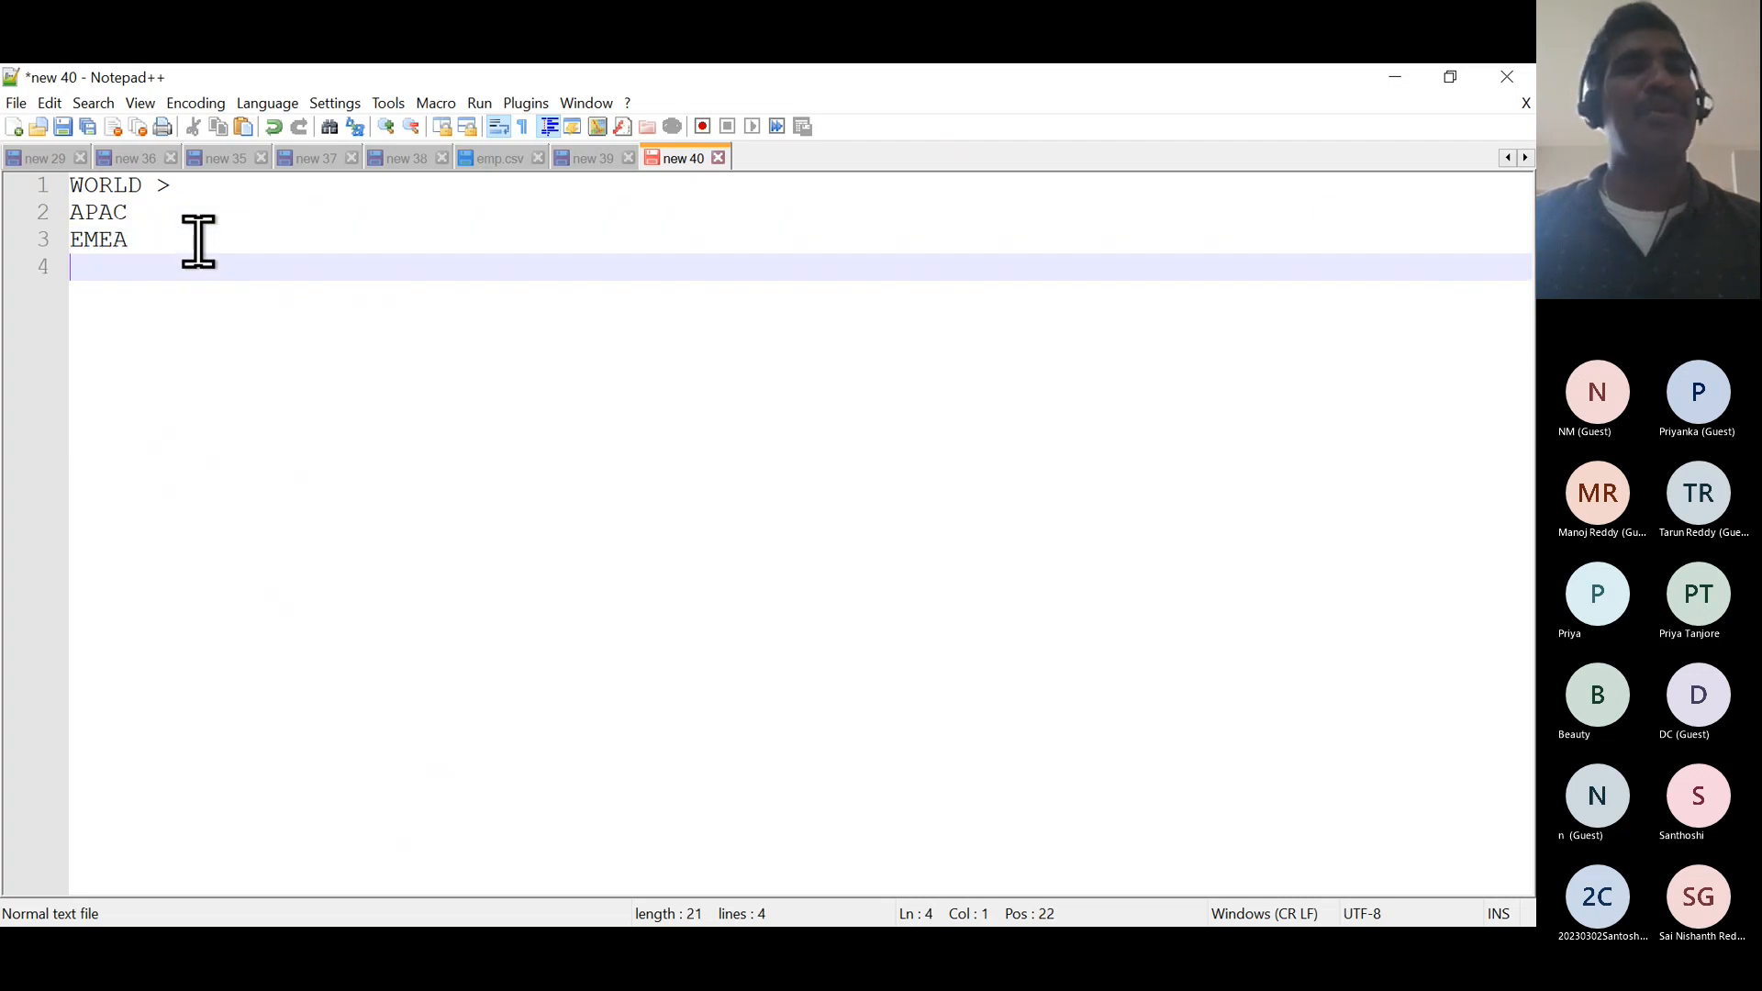
# - Indent the APAC and EMEA lines one level beneath WORLD
pyautogui.click(64, 220)
pyautogui.keyDown('shift'); pyautogui.click(145, 235); pyautogui.keyUp('shift')
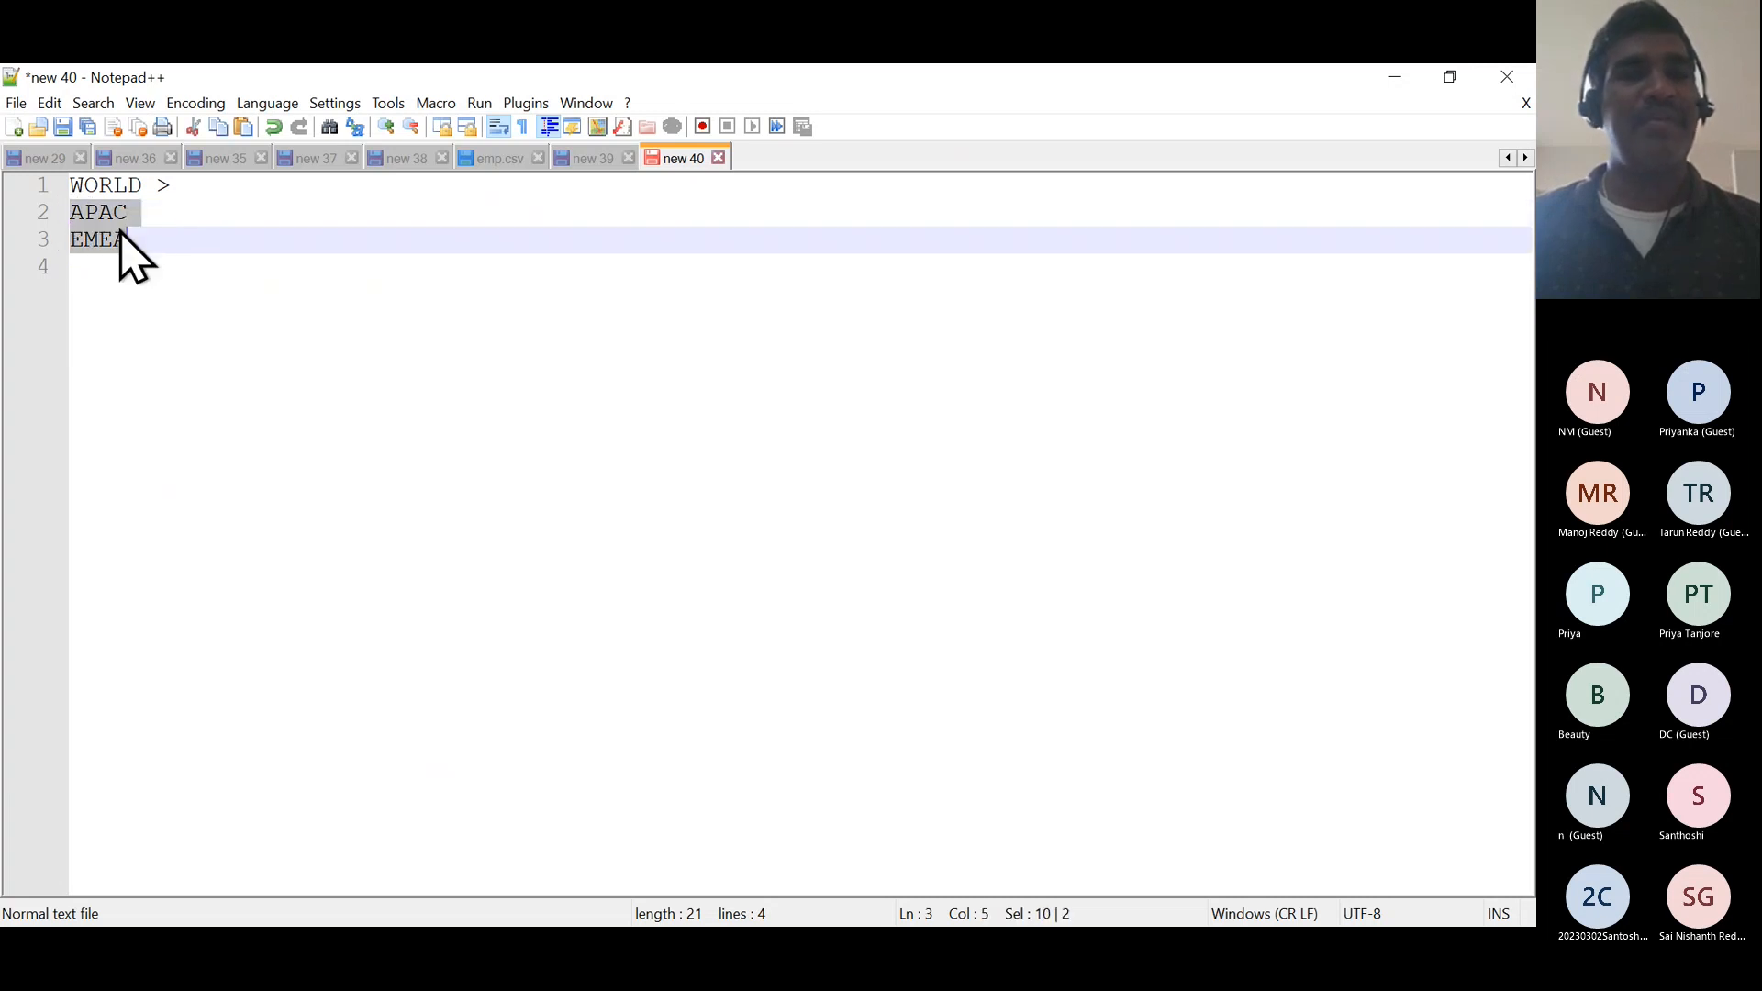
pyautogui.click(75, 209)
pyautogui.press('Tab')
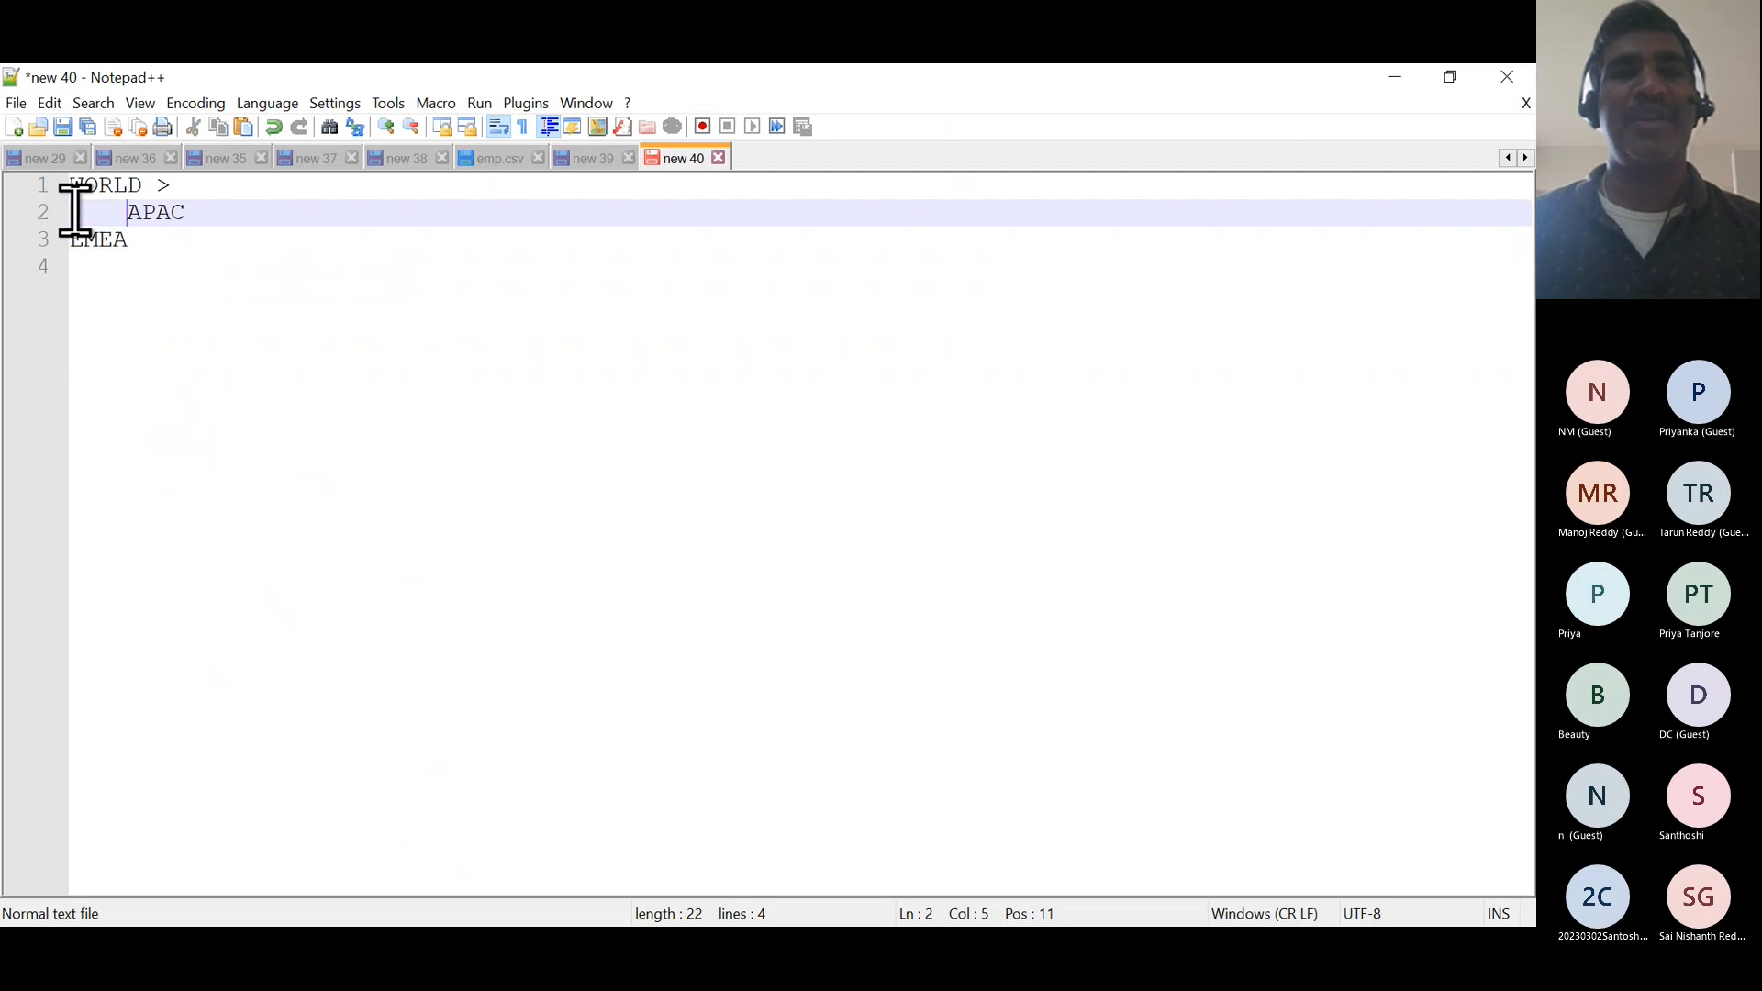
pyautogui.click(74, 241)
pyautogui.press('Tab')
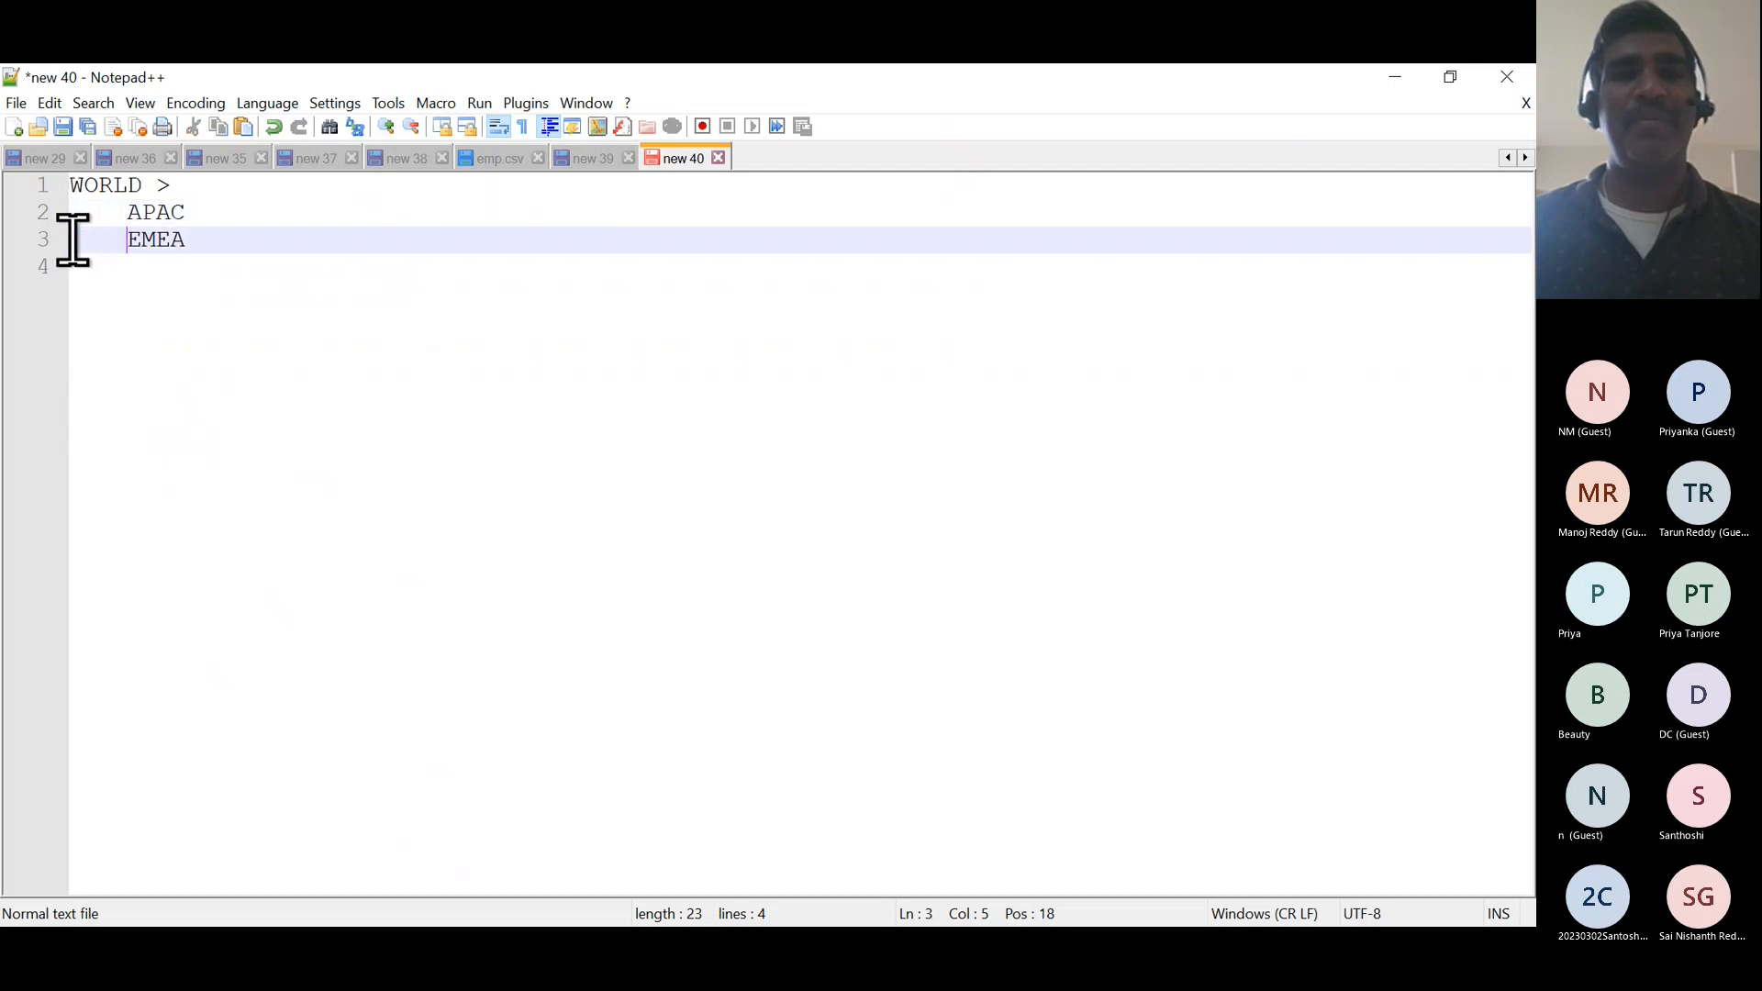
# - Add "India" on a new line under APAC, indented one level deeper
pyautogui.click(206, 213)
pyautogui.press('Return')
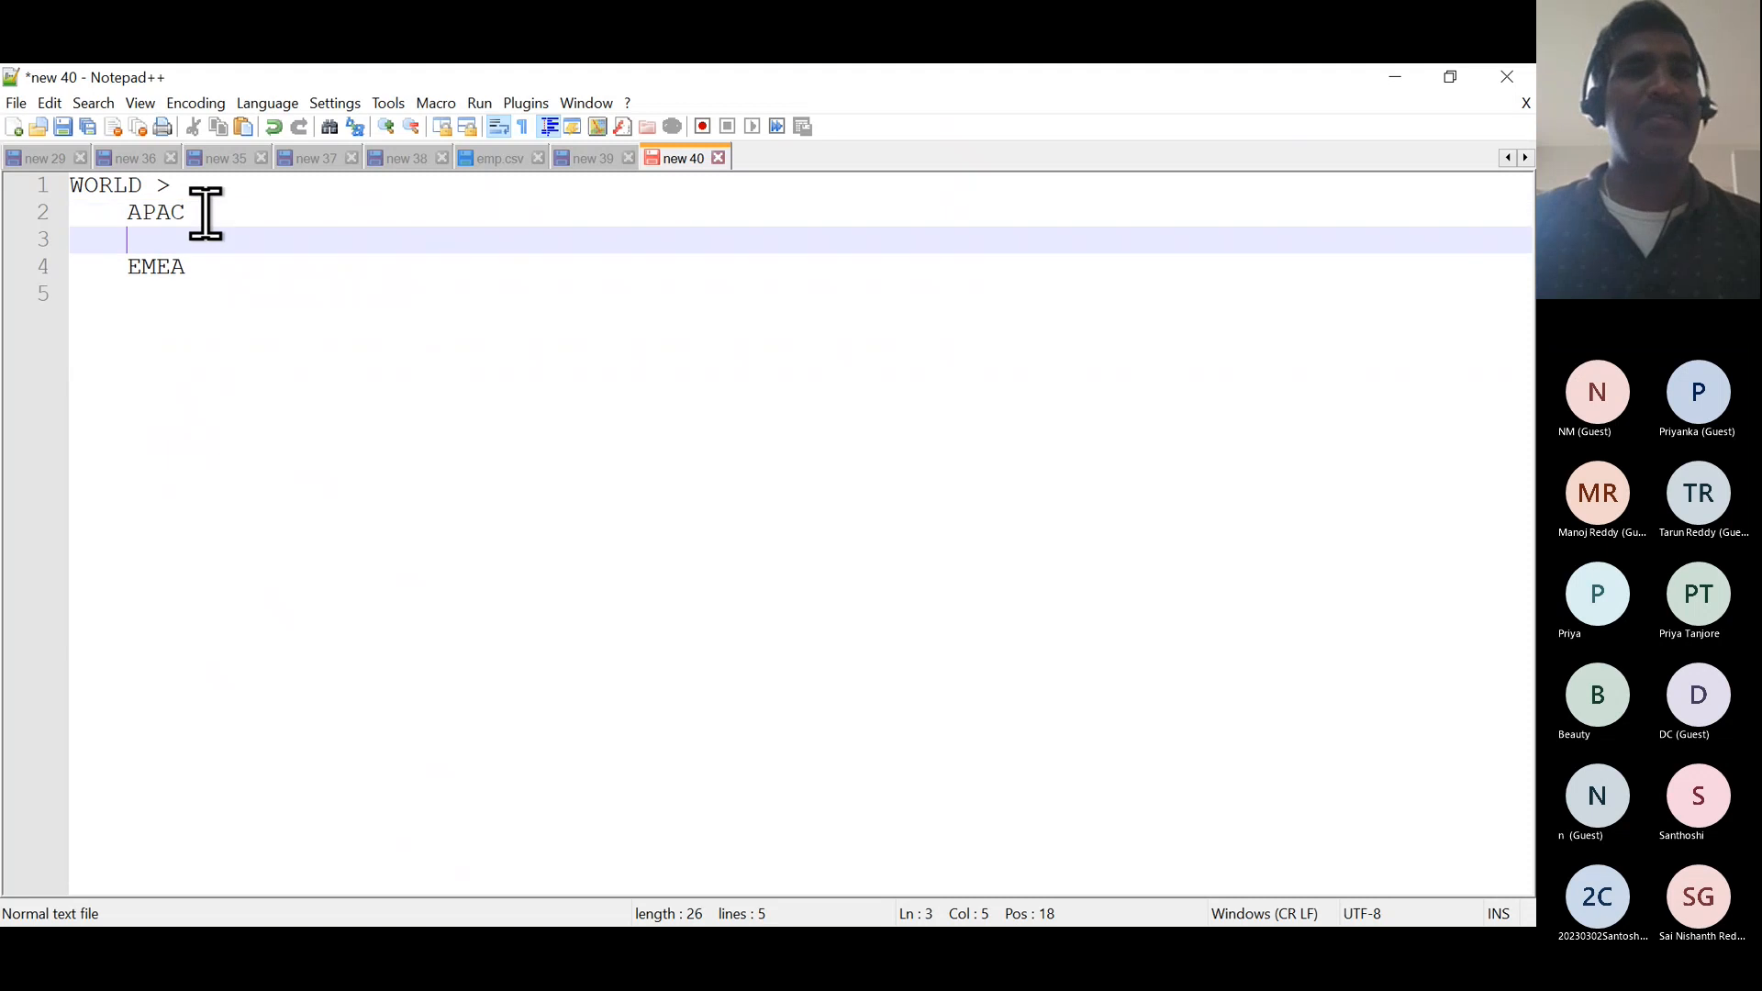
pyautogui.press('Tab')
pyautogui.write('India')
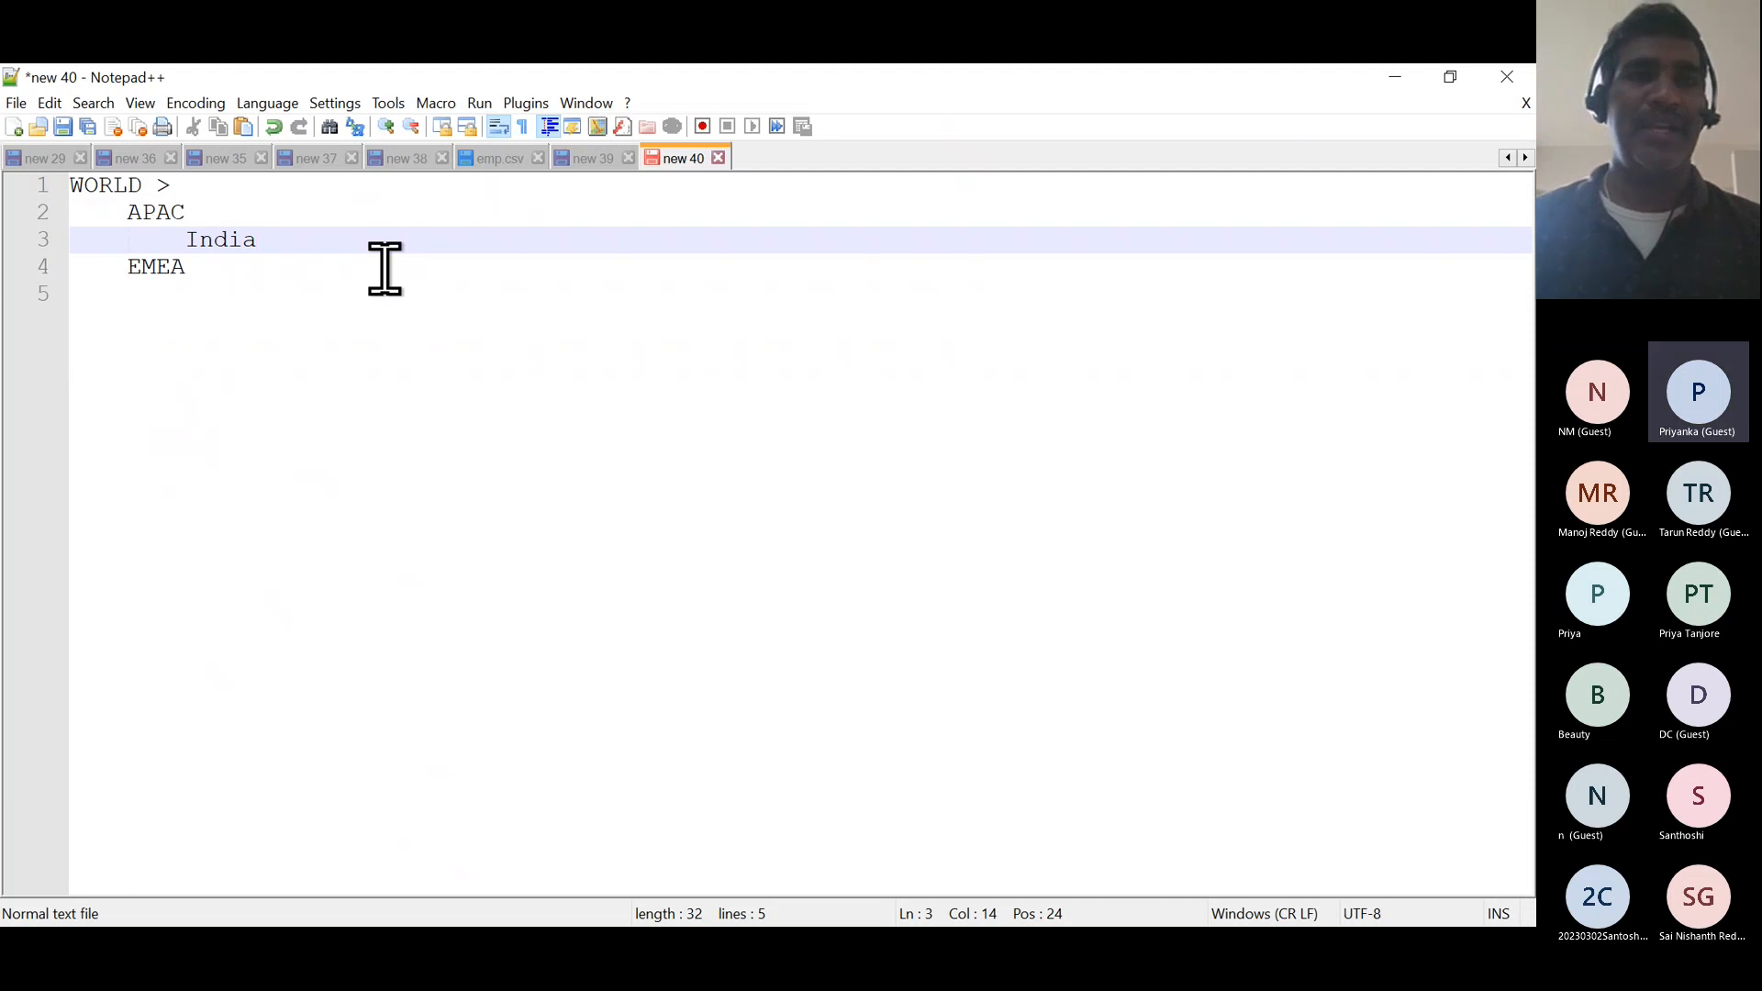
# - List the states "TS", "AP" and "DL" on separate lines under India, indented one level deeper, followed by an empty line
pyautogui.press('Return')
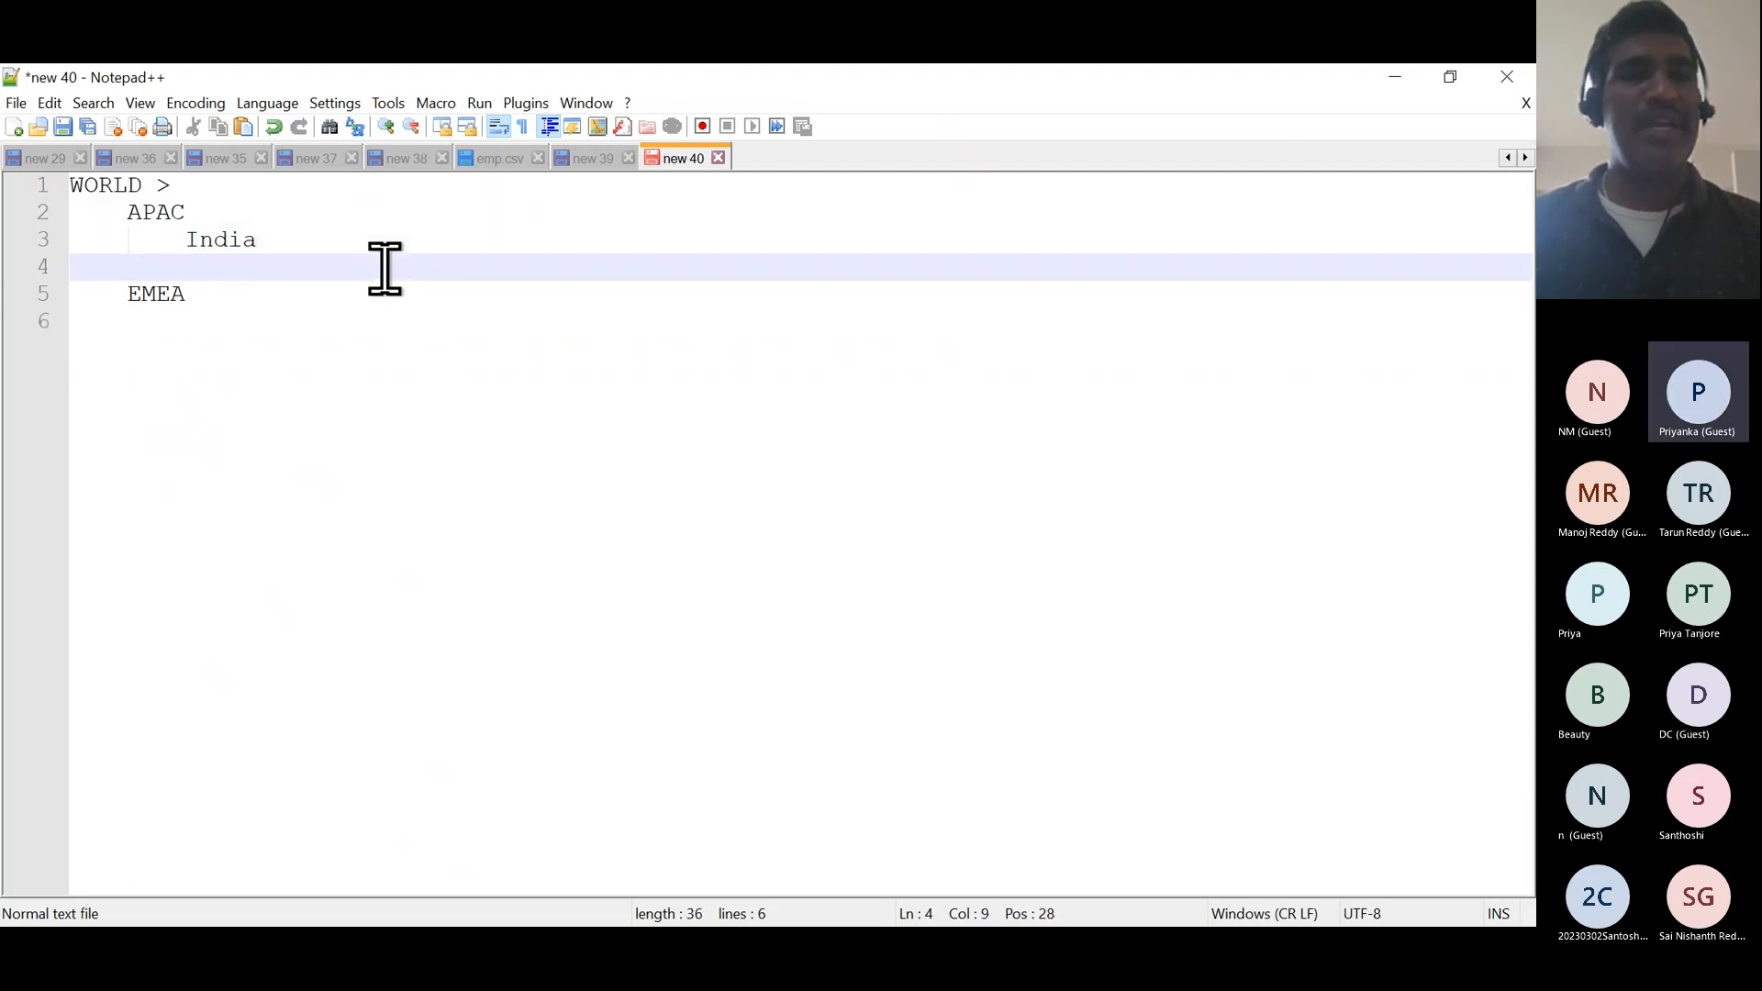
pyautogui.press('Tab')
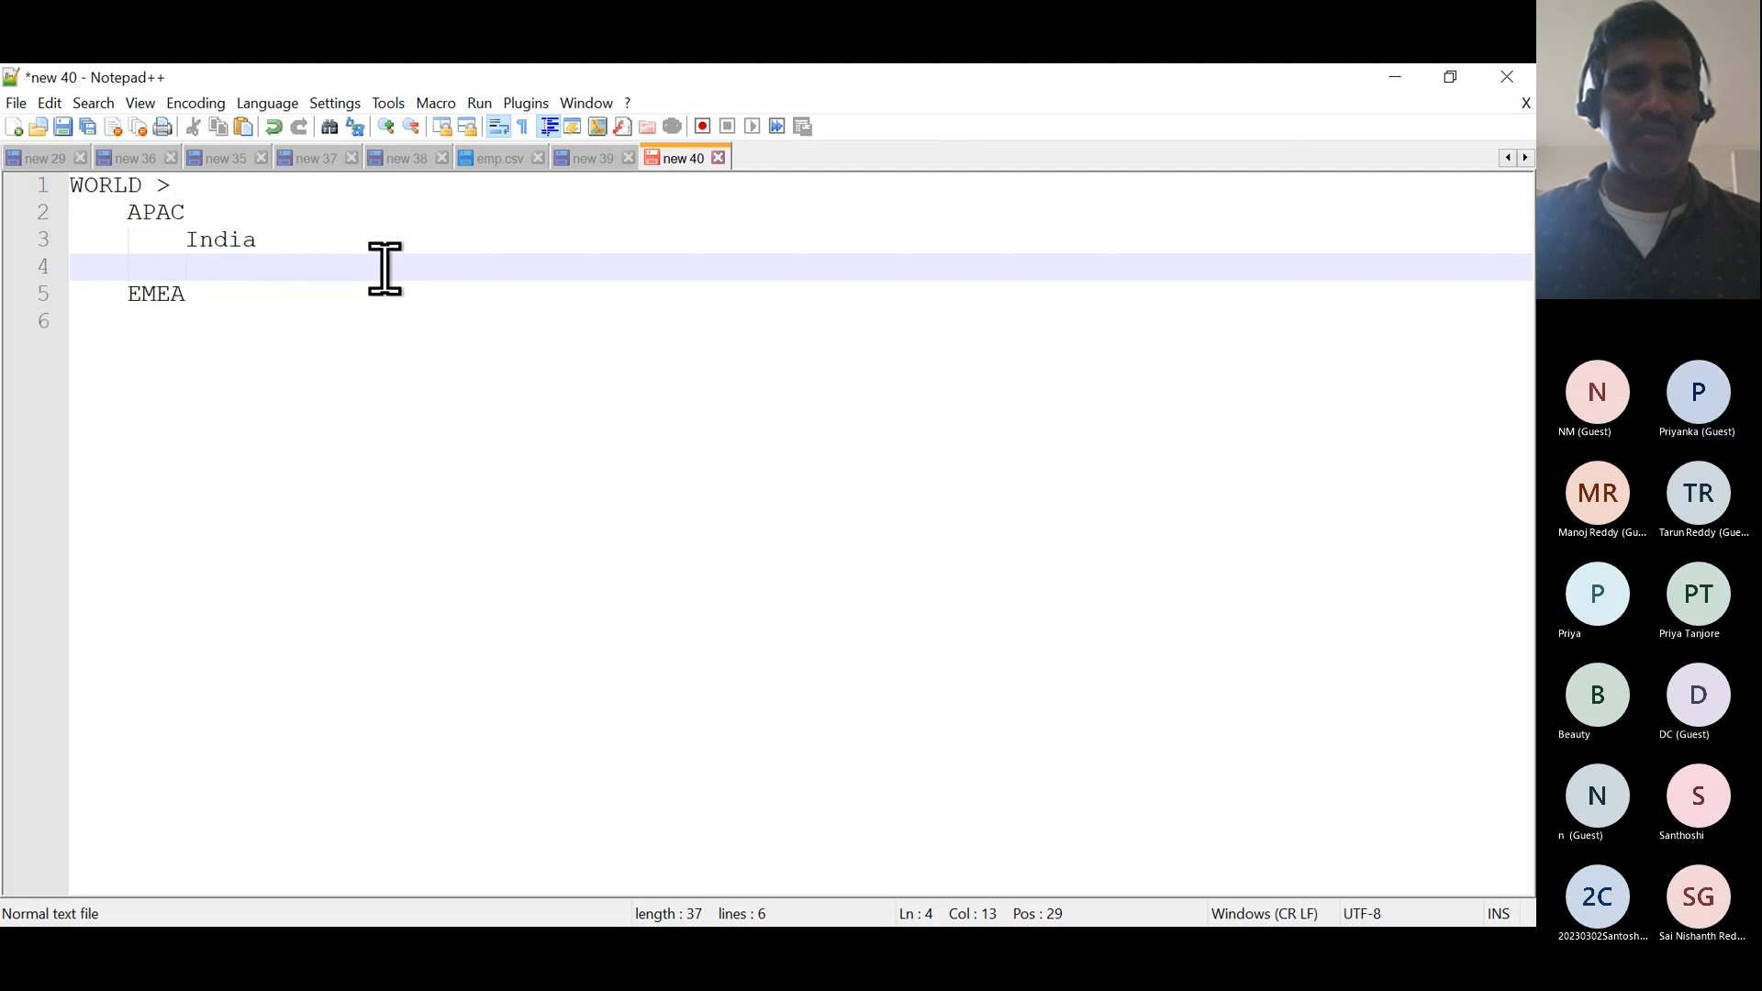
pyautogui.write('TS')
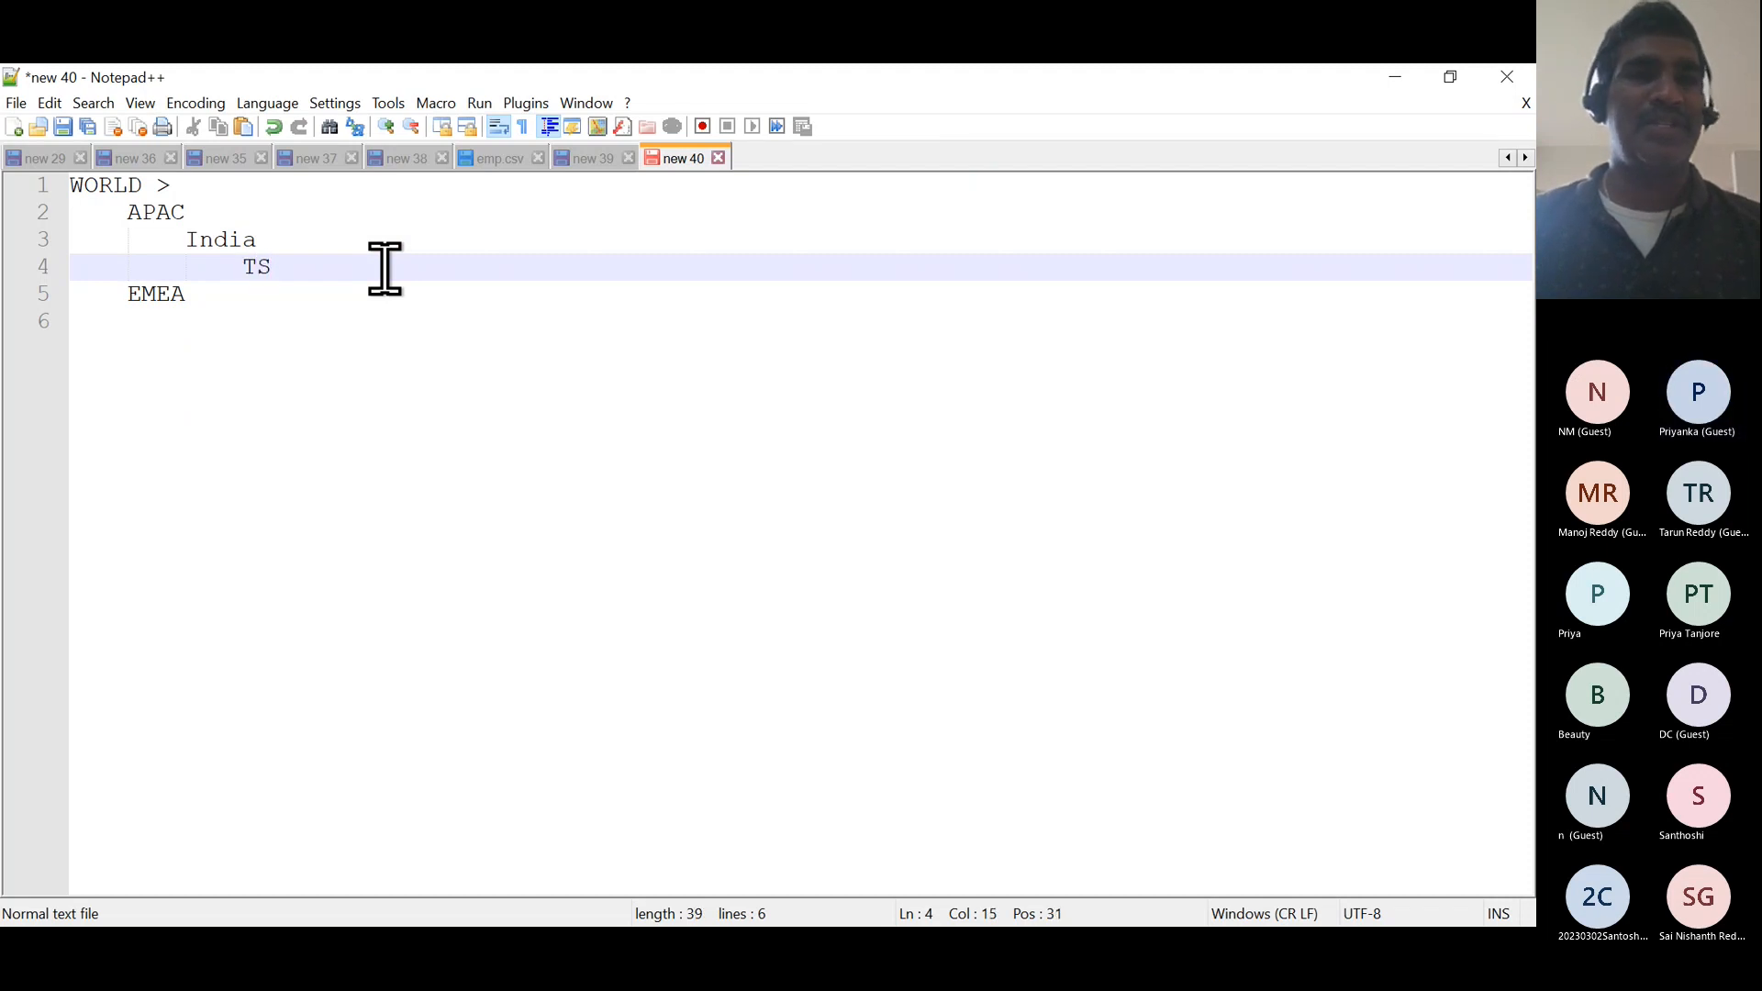
pyautogui.press('Return')
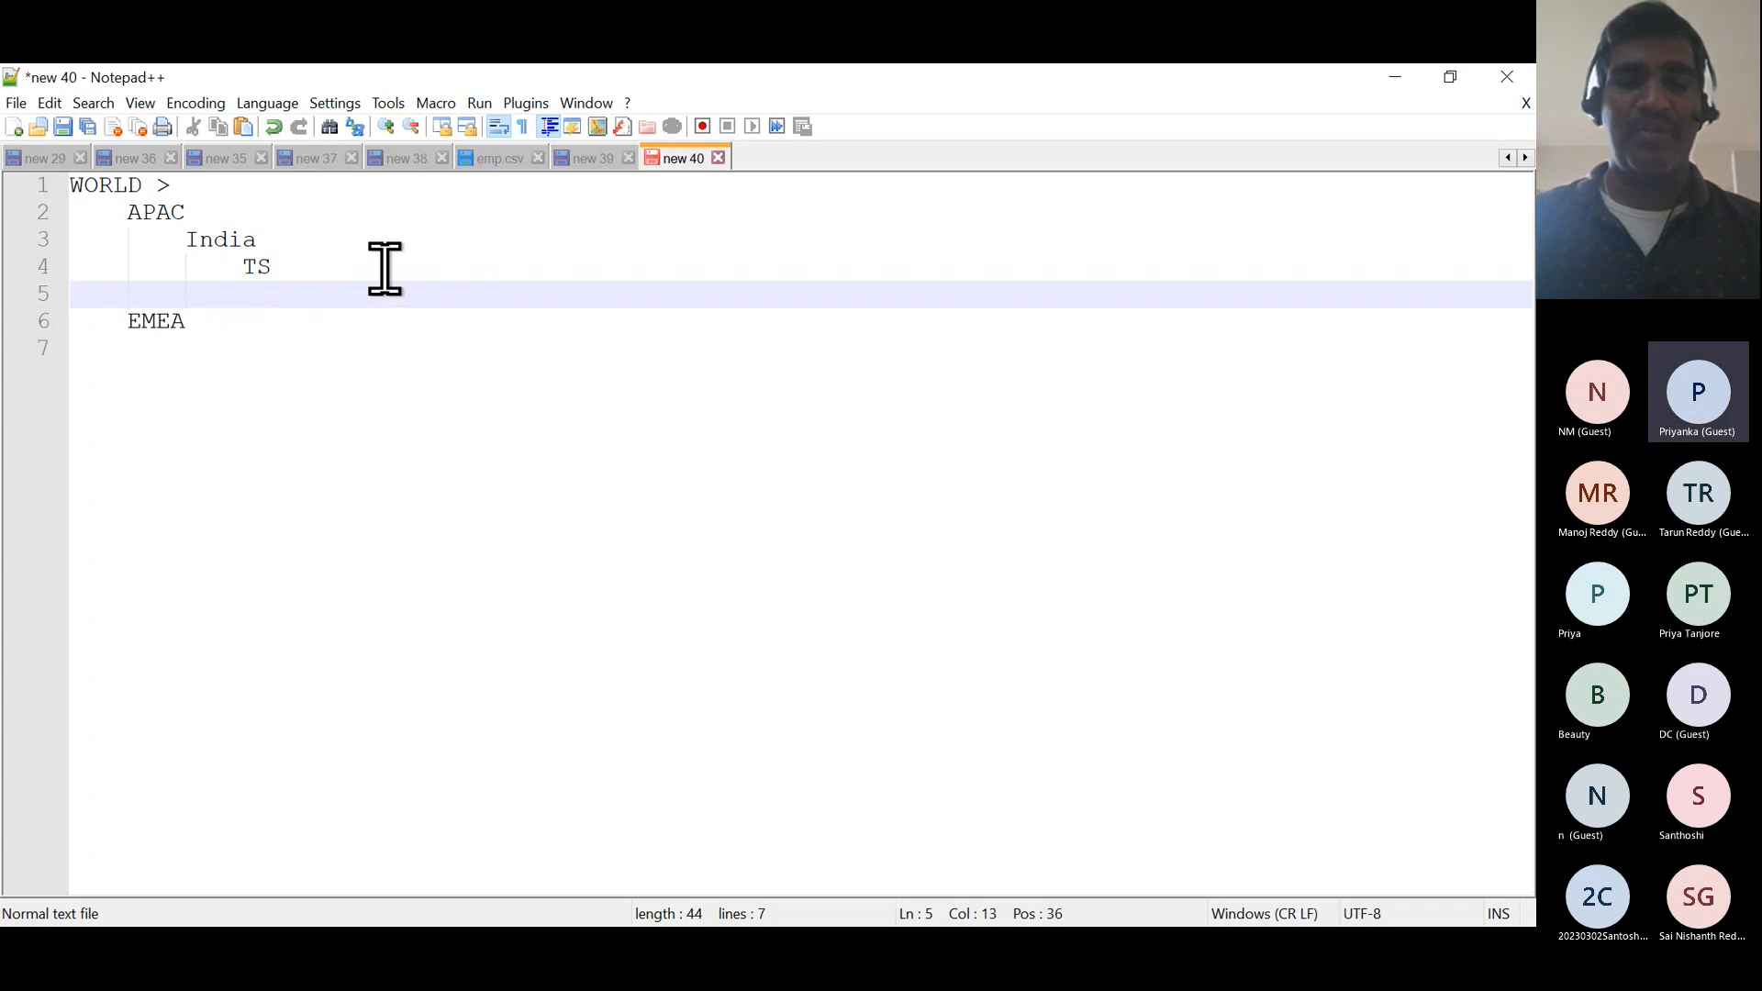
pyautogui.write('AP')
pyautogui.press('Escape')
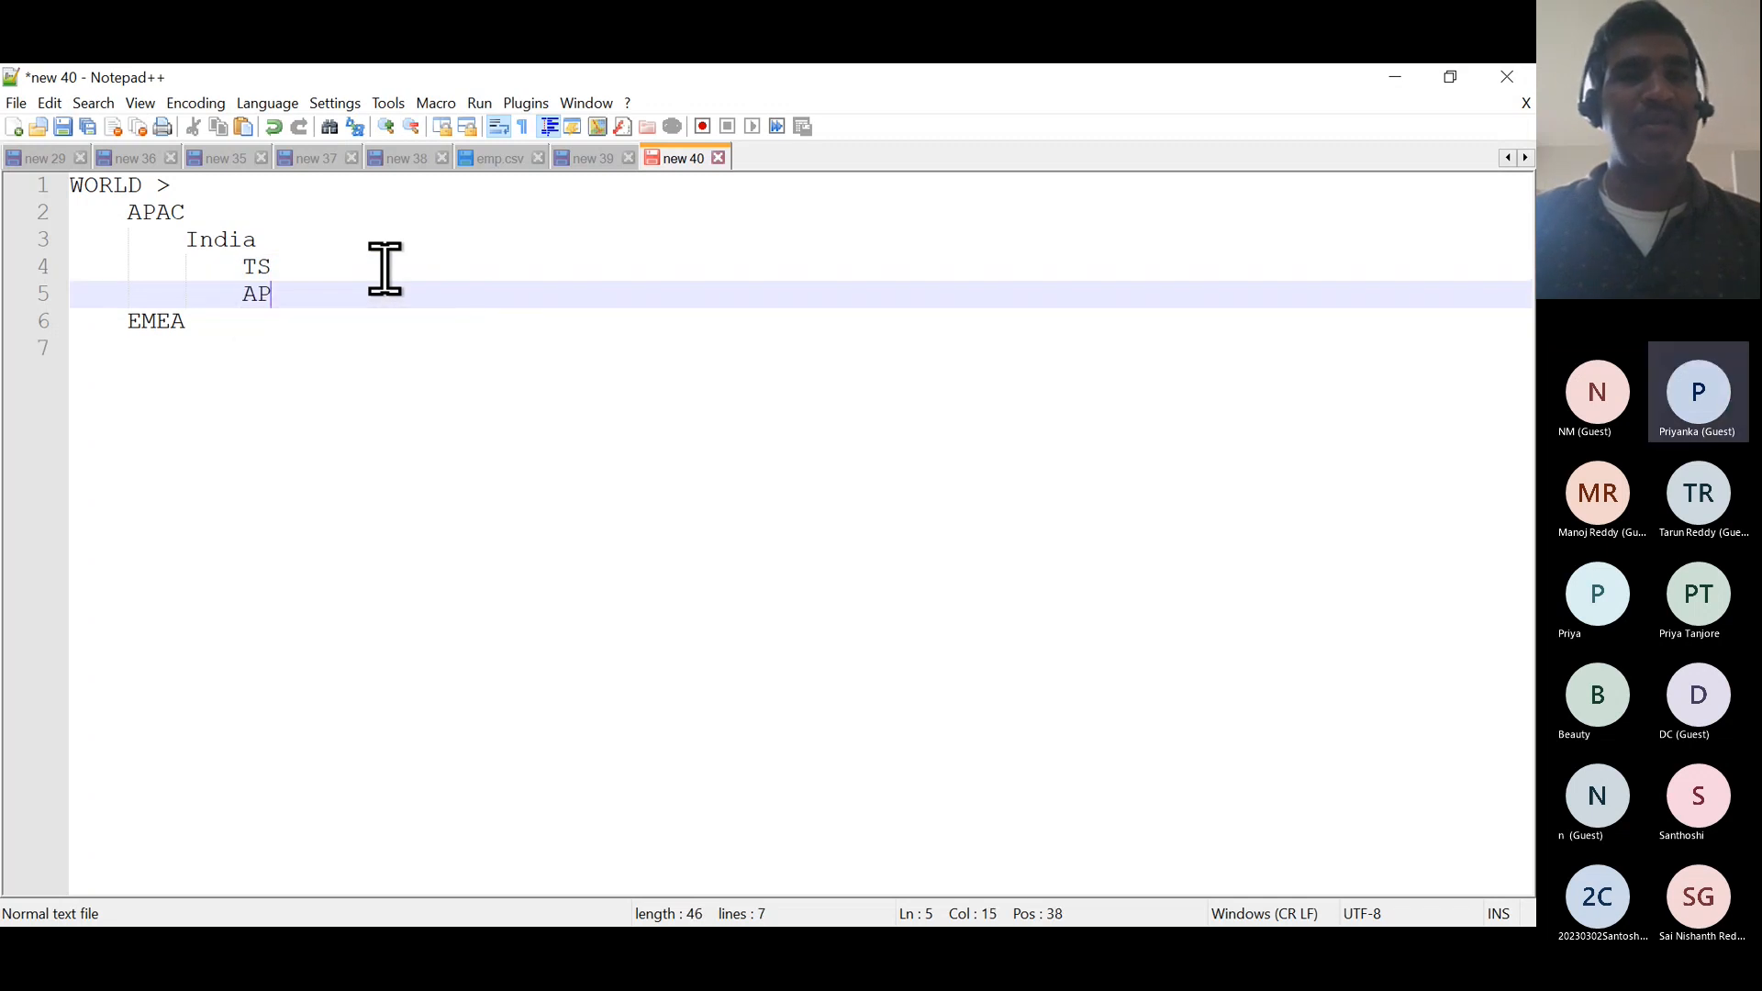
pyautogui.press('Return')
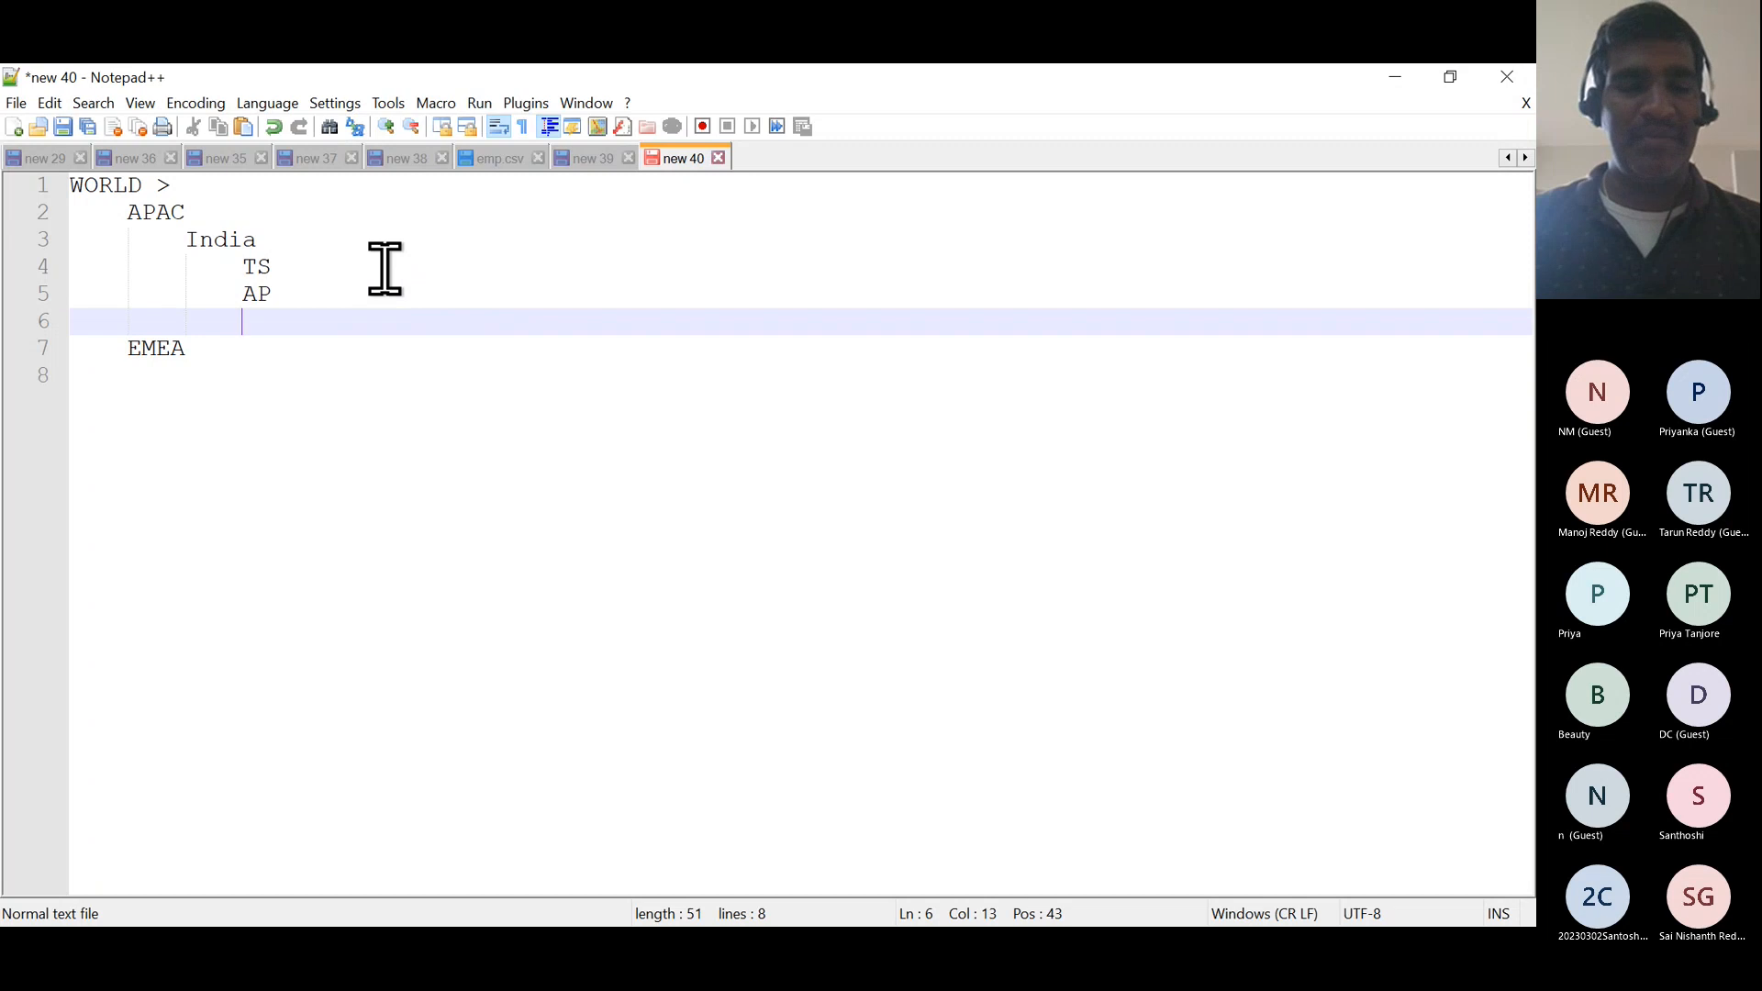
pyautogui.write('DL')
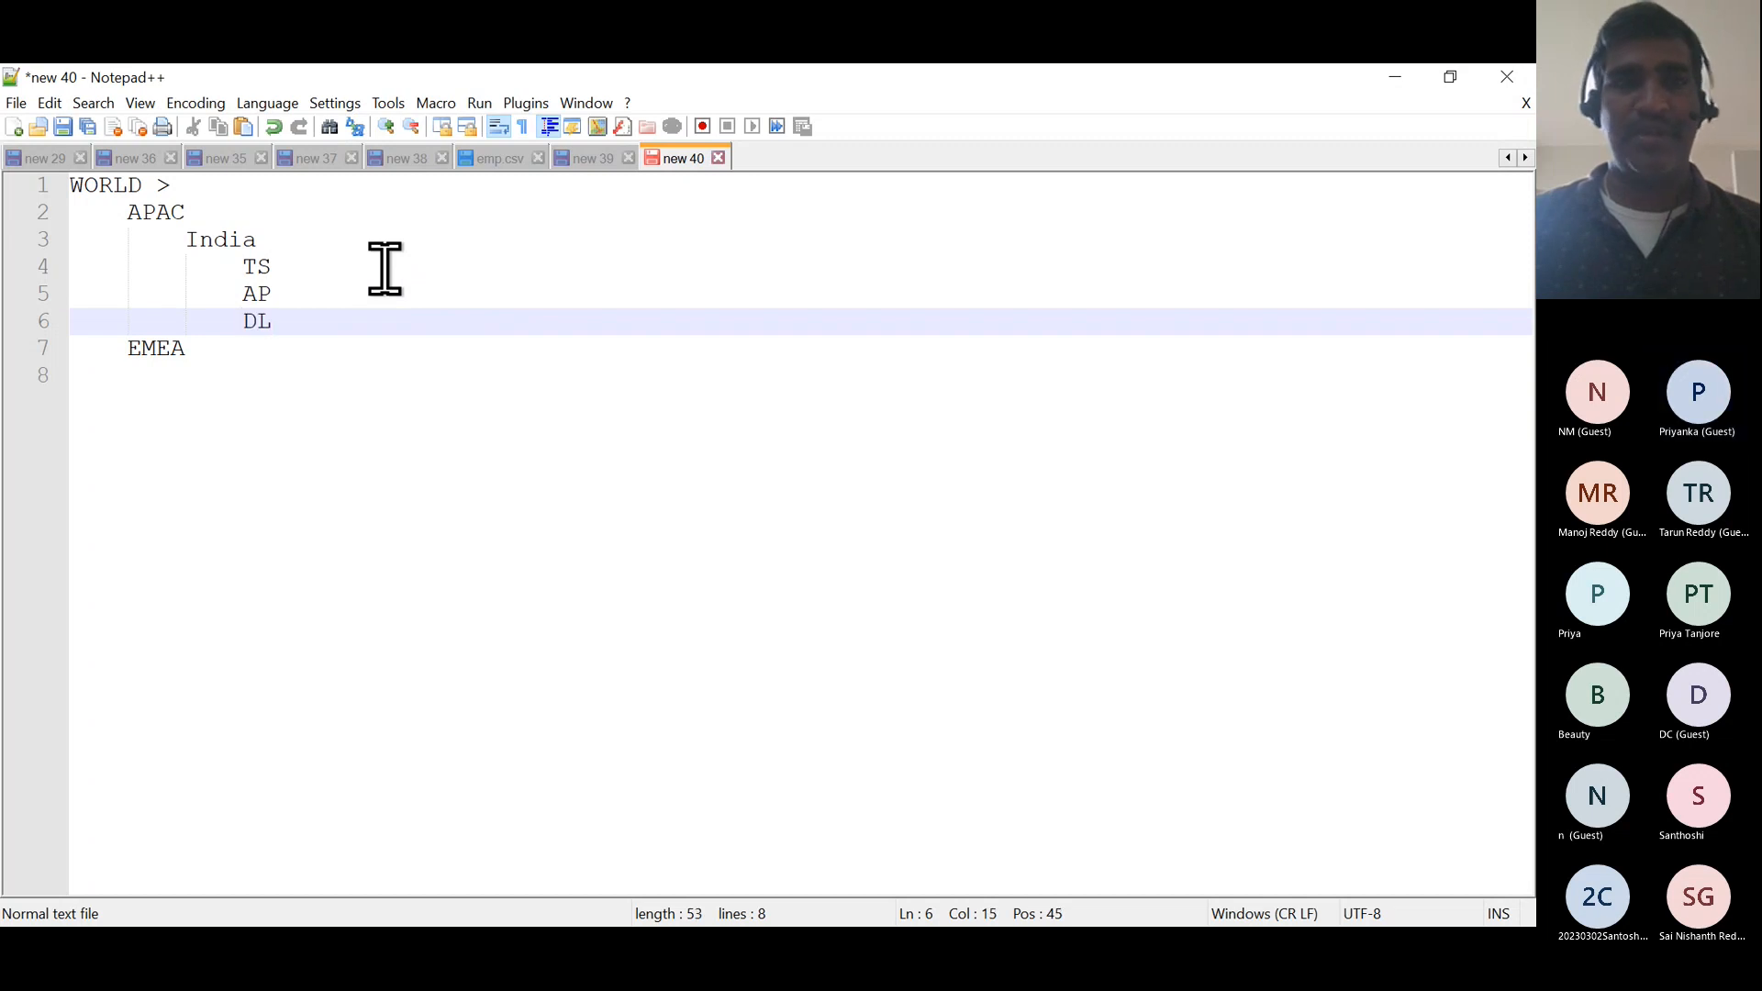
pyautogui.press('Return')
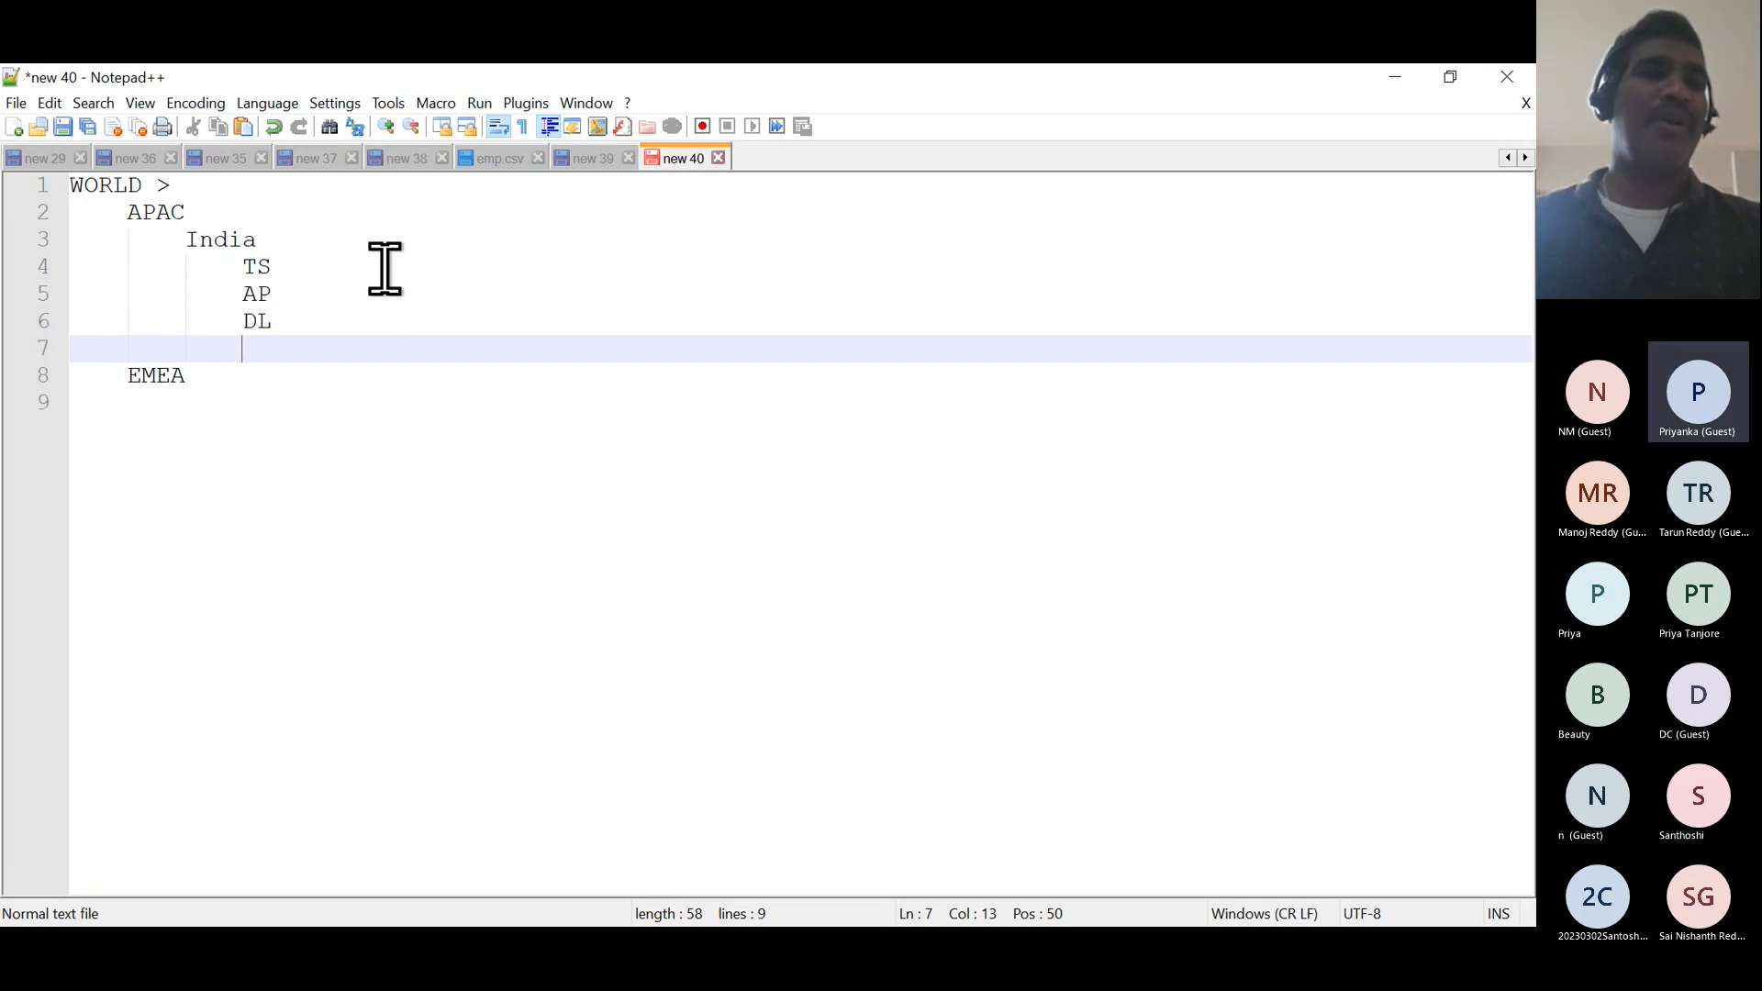
# - Insert "Nalgonda" on a new line under TS, indented one level deeper, with an empty indented line beneath it
pyautogui.click(289, 268)
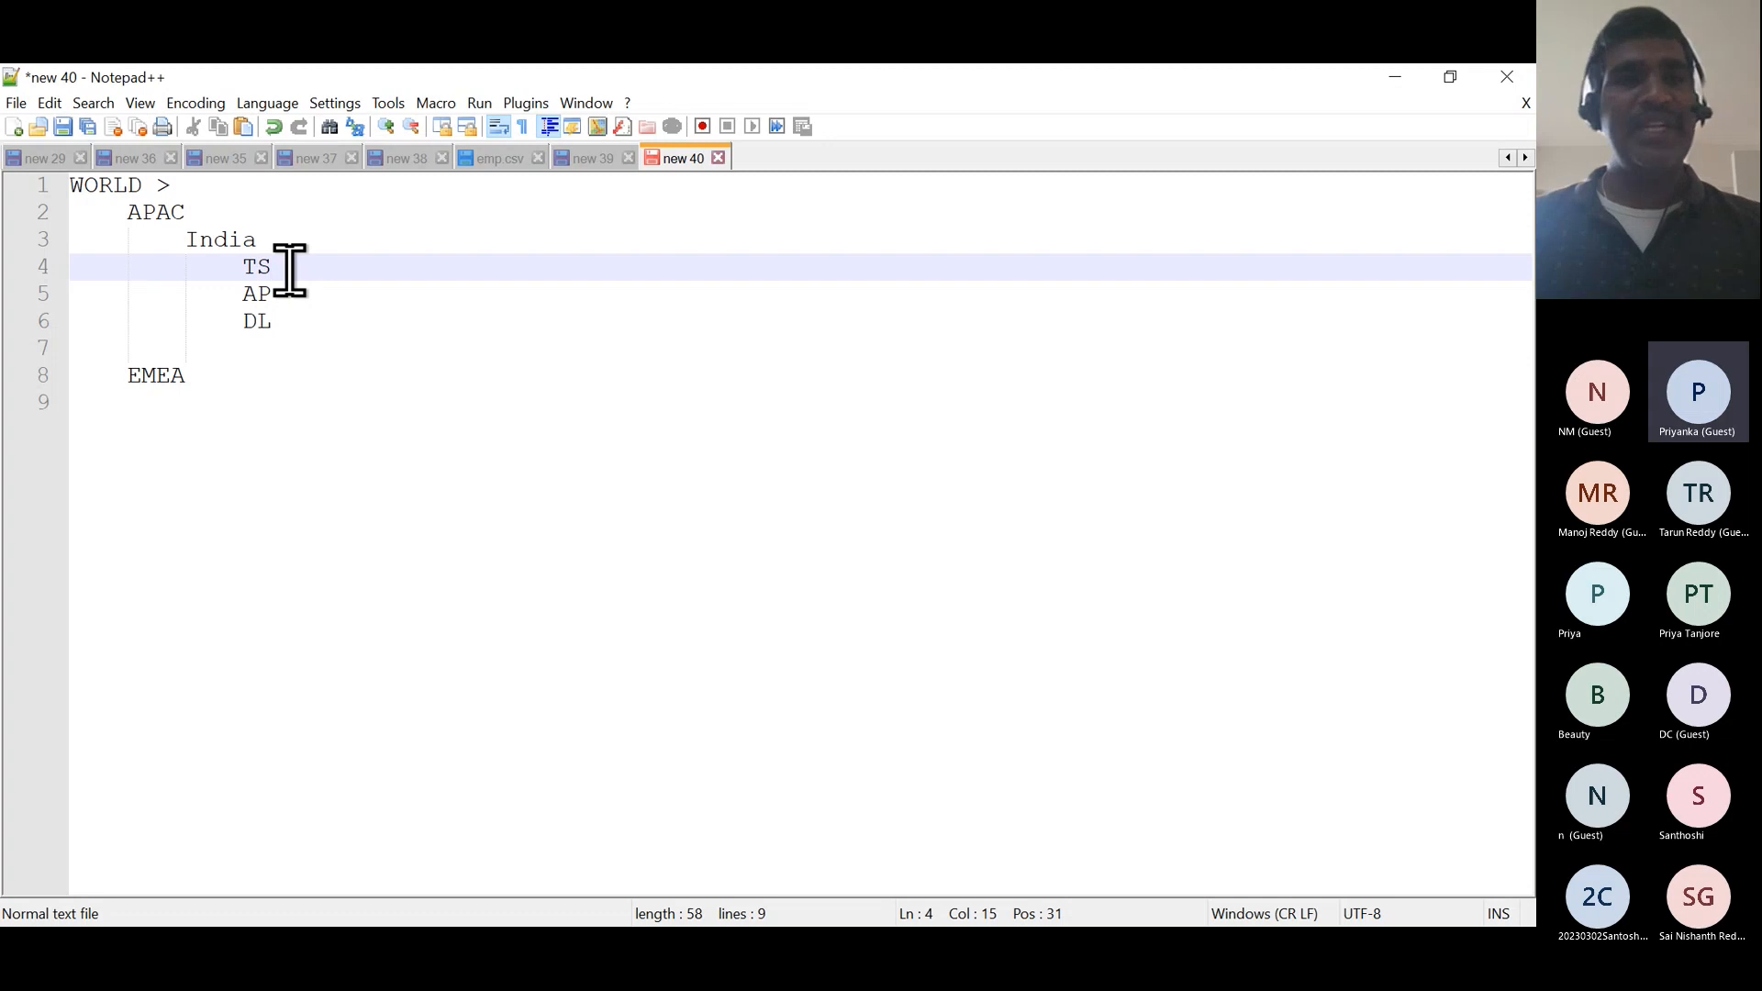
pyautogui.press('Return')
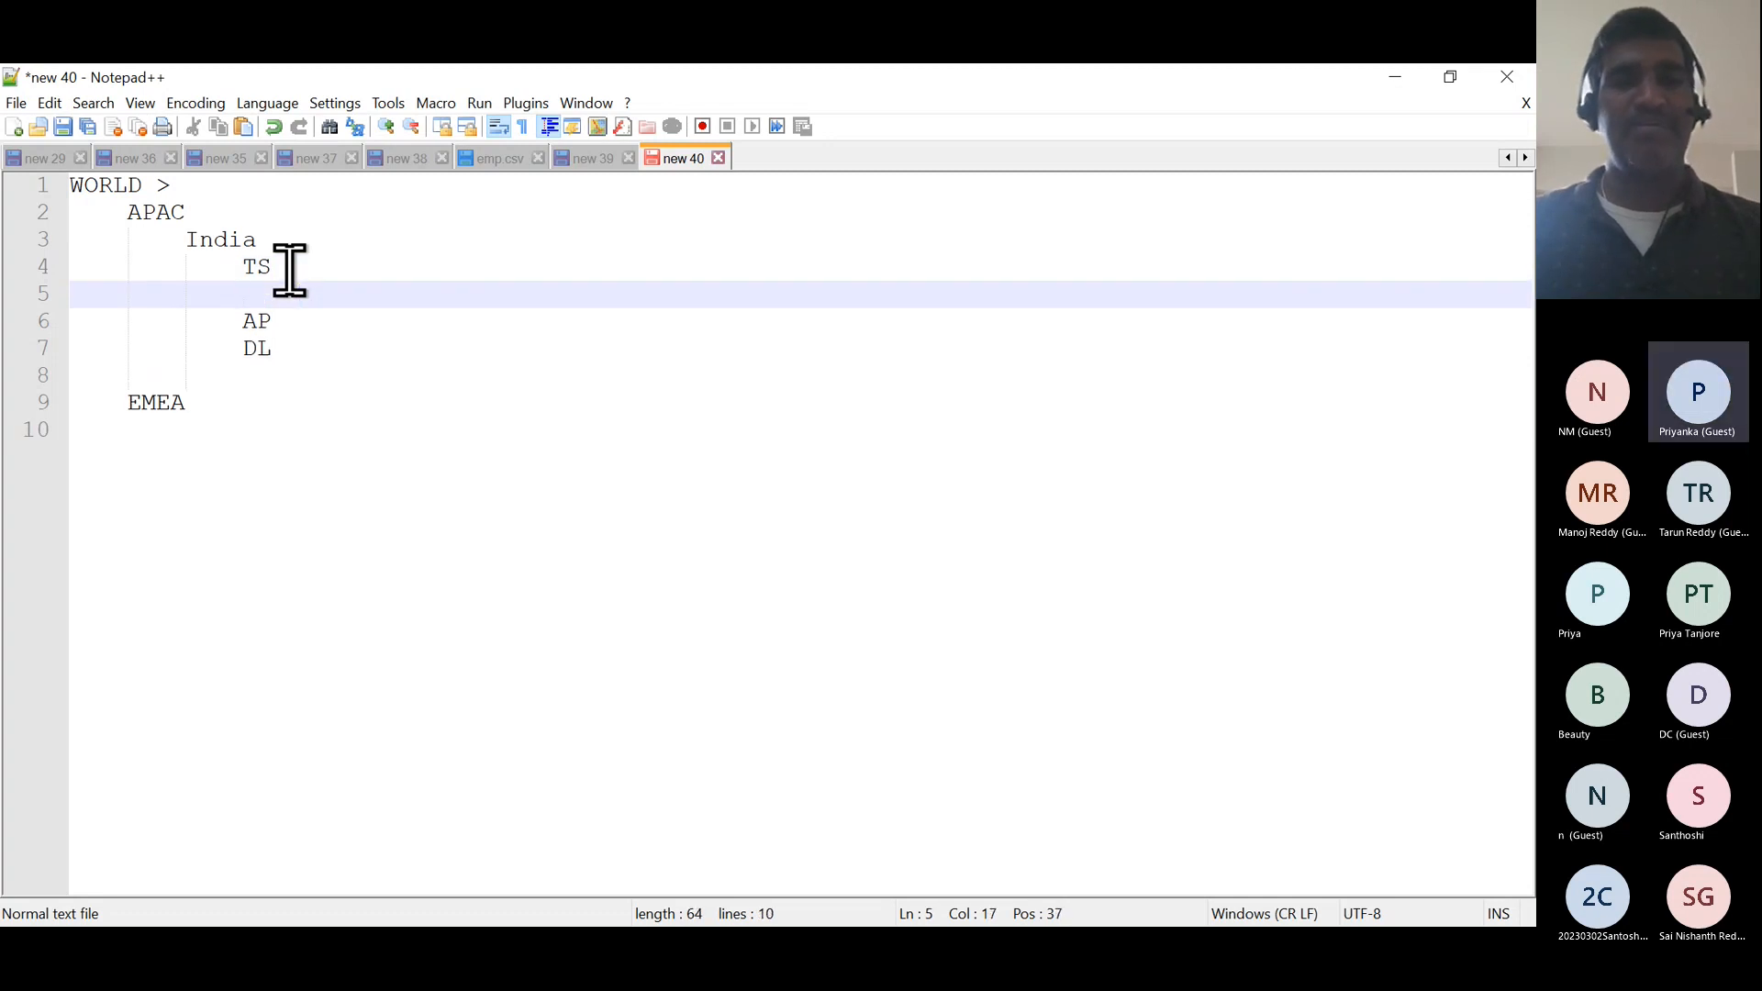
pyautogui.write('N')
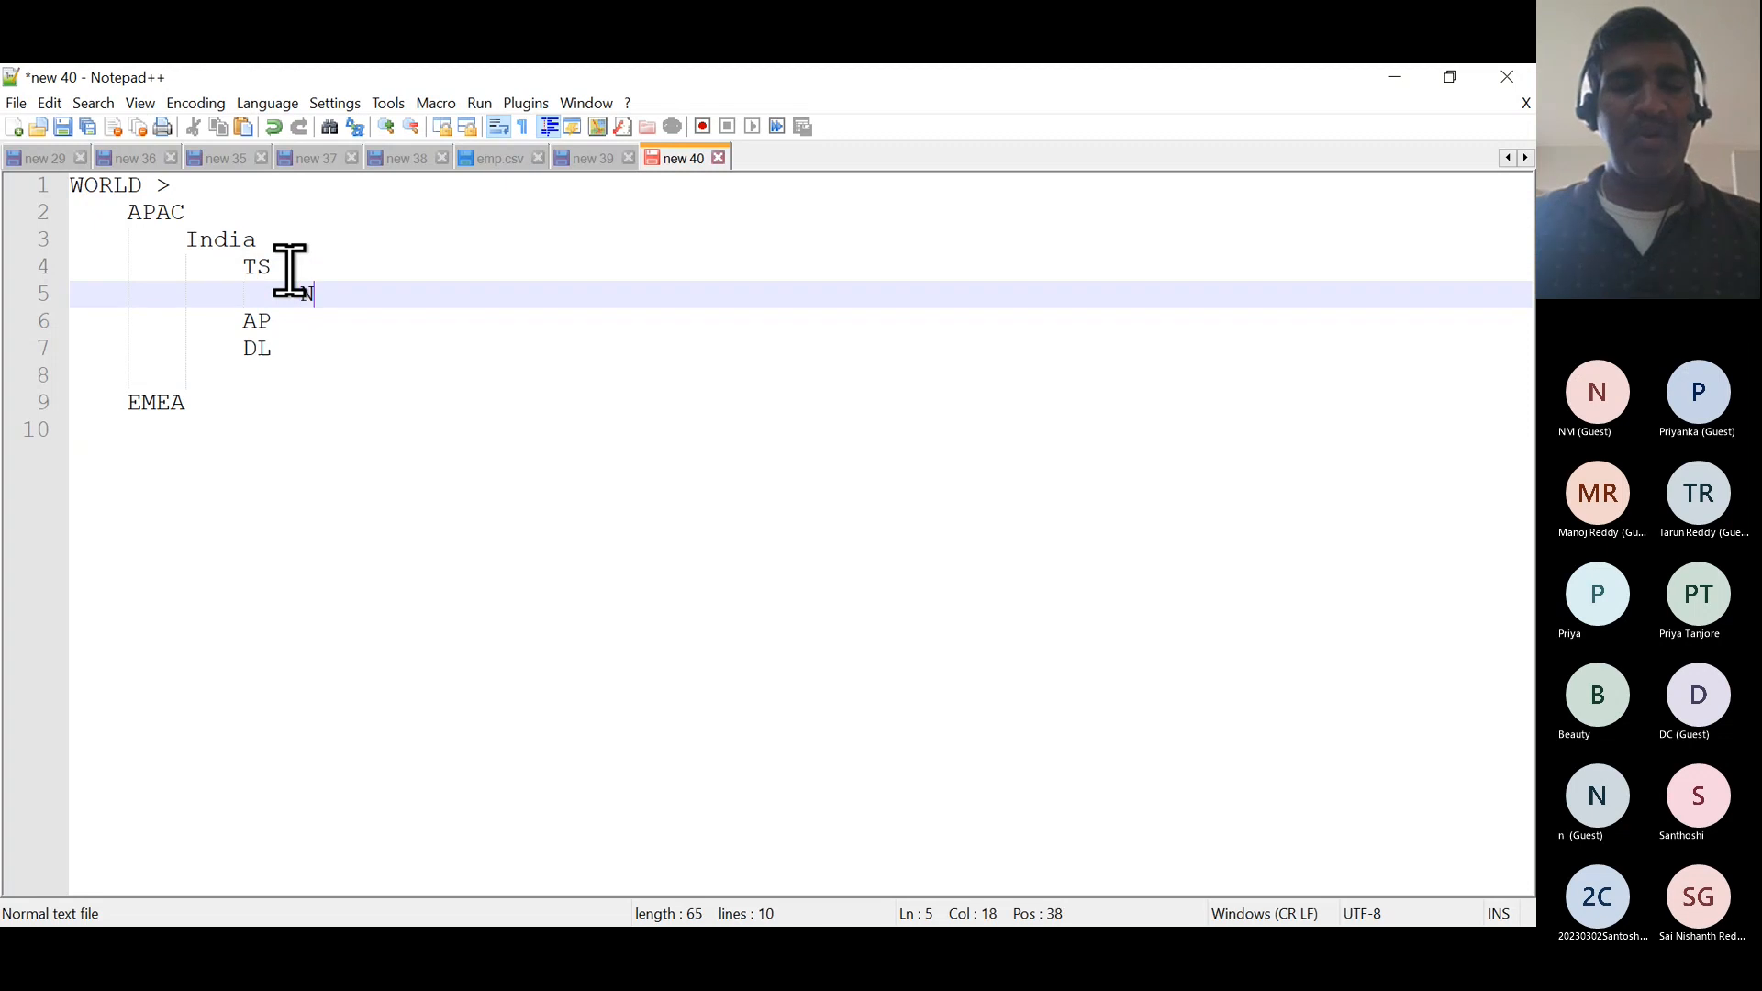
pyautogui.write('algonda')
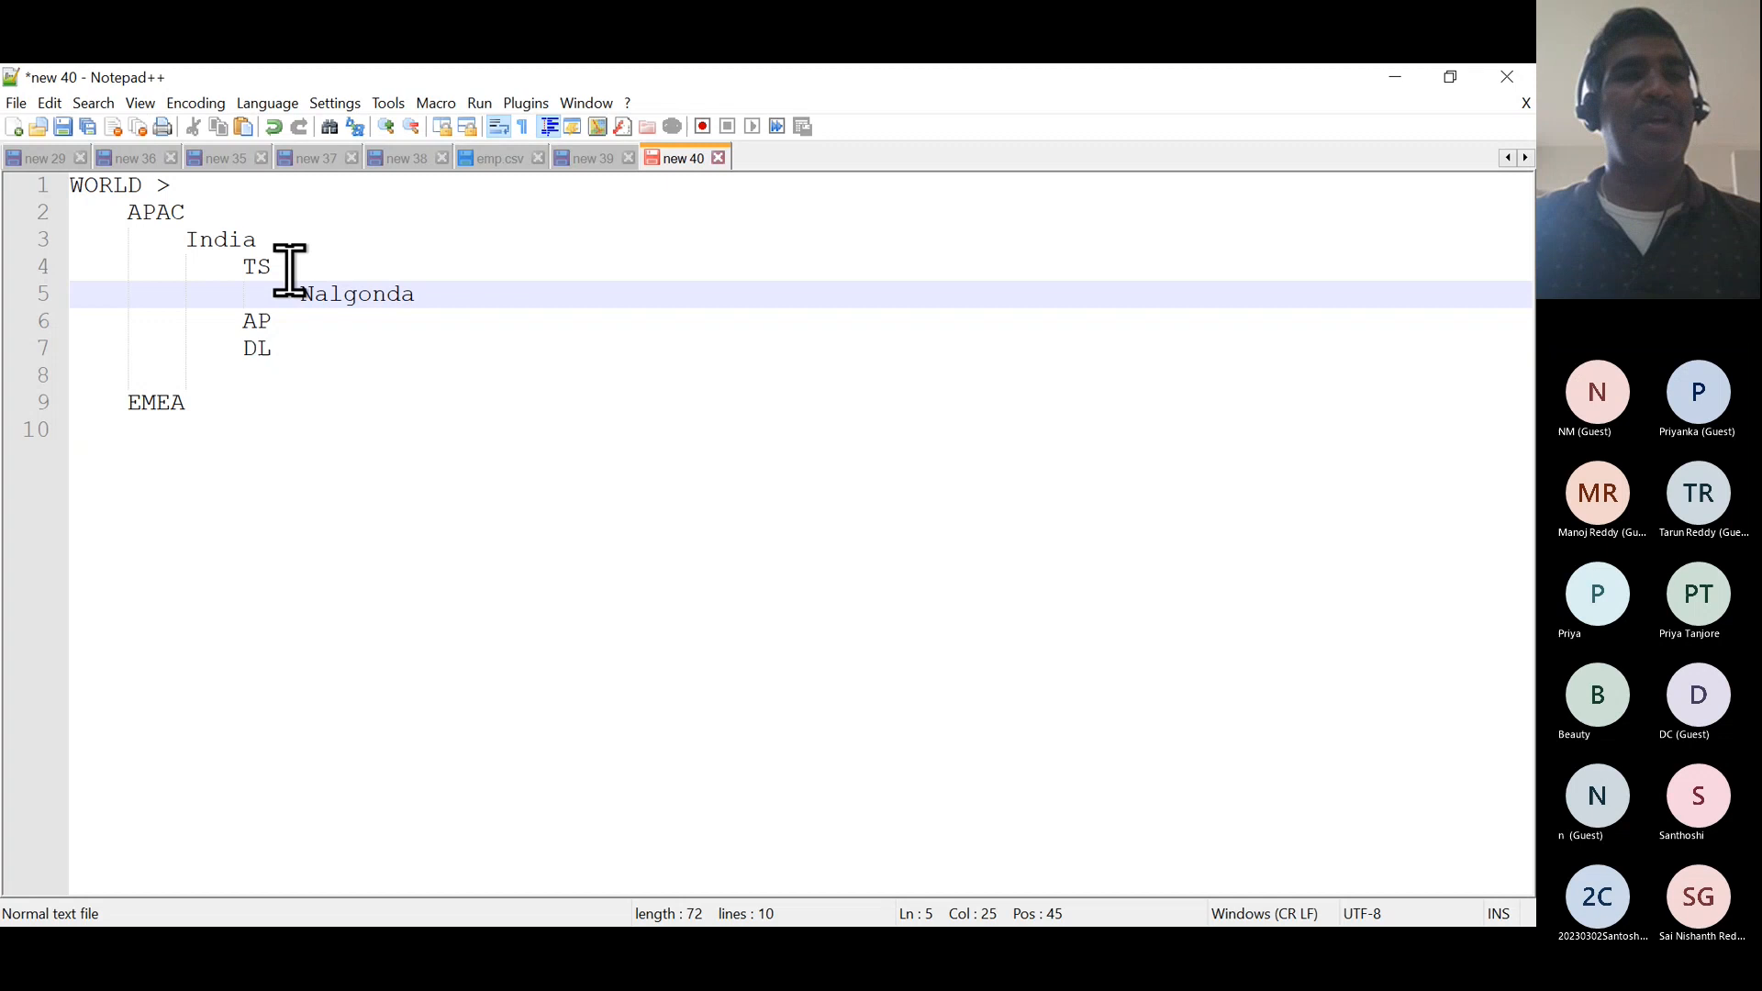
pyautogui.press('Return')
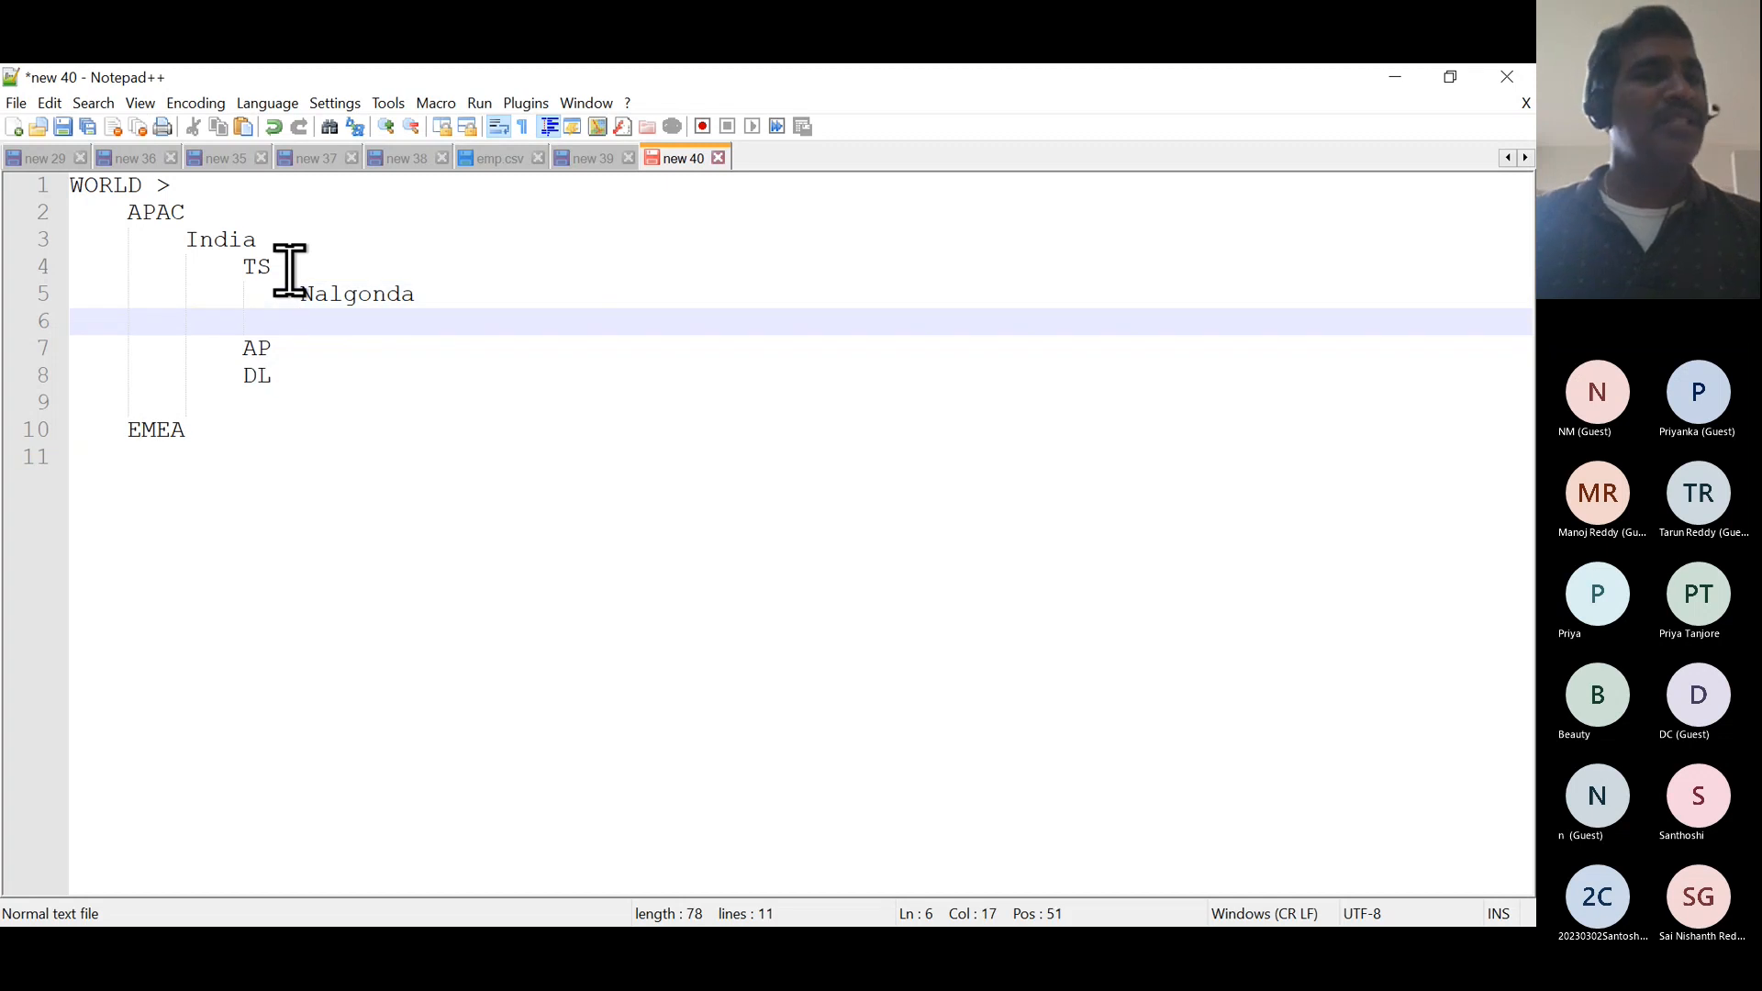
pyautogui.press('Tab')
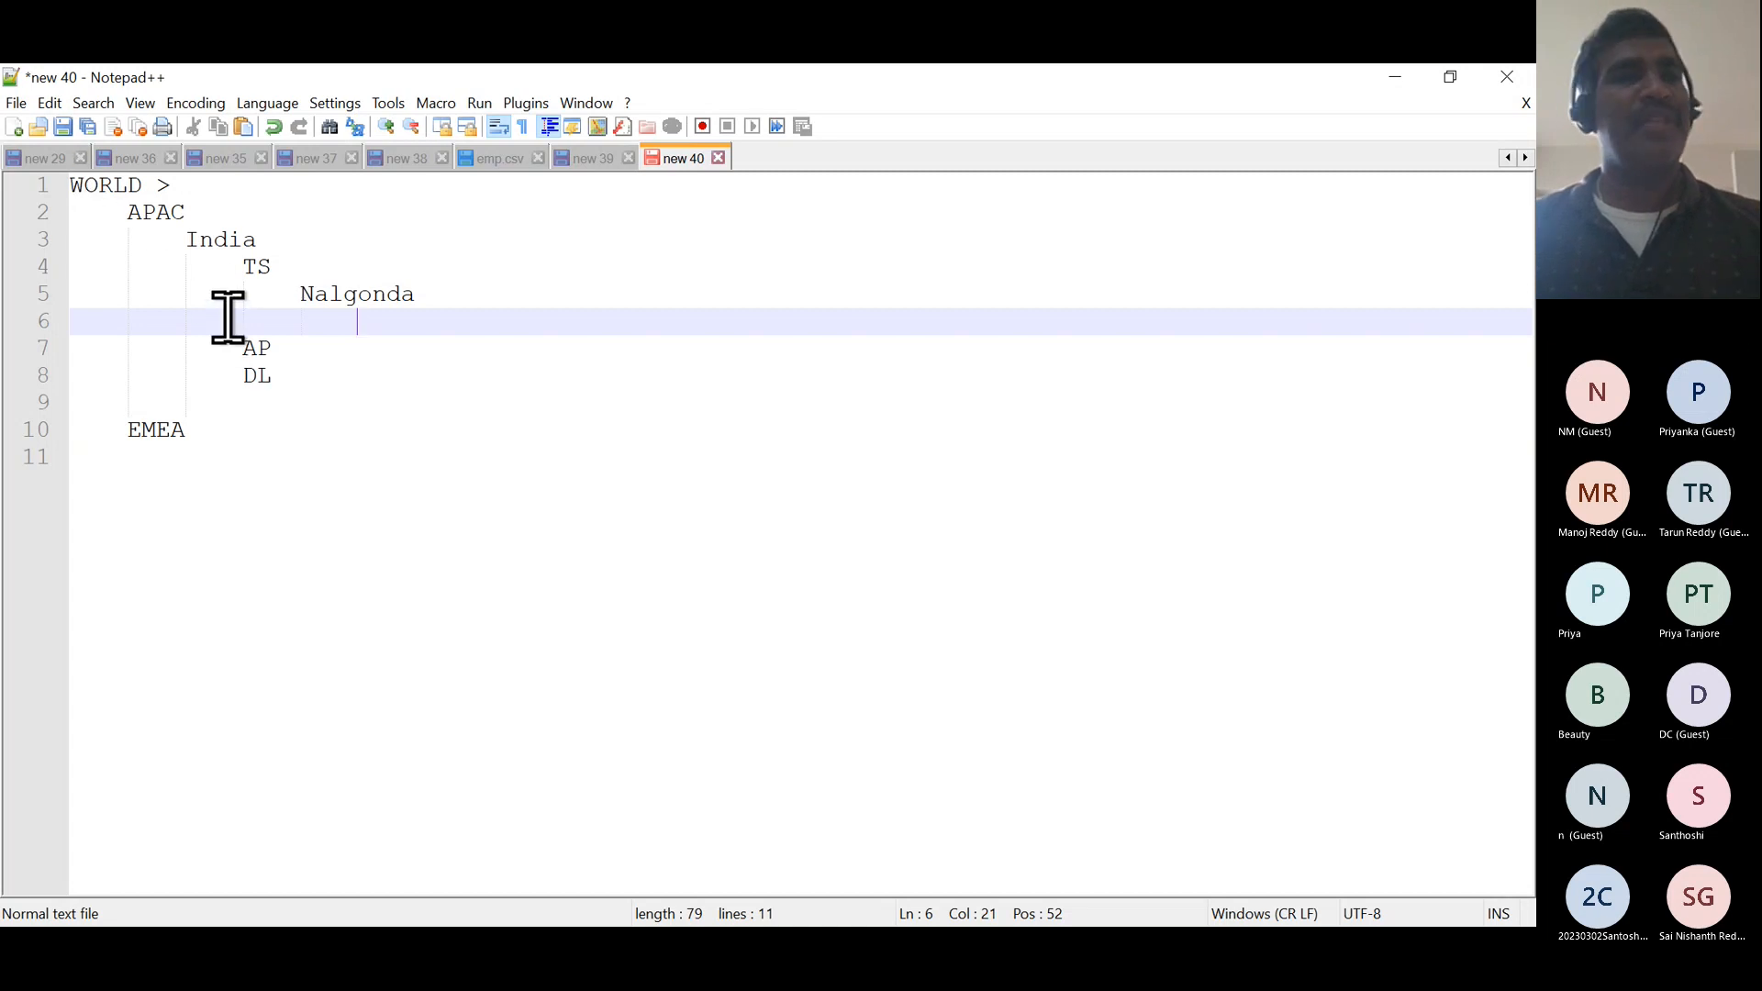
# - Highlight the hierarchy levels one after another, from WORLD through APAC, India and TS down to Nalgonda
pyautogui.doubleClick(100, 184)
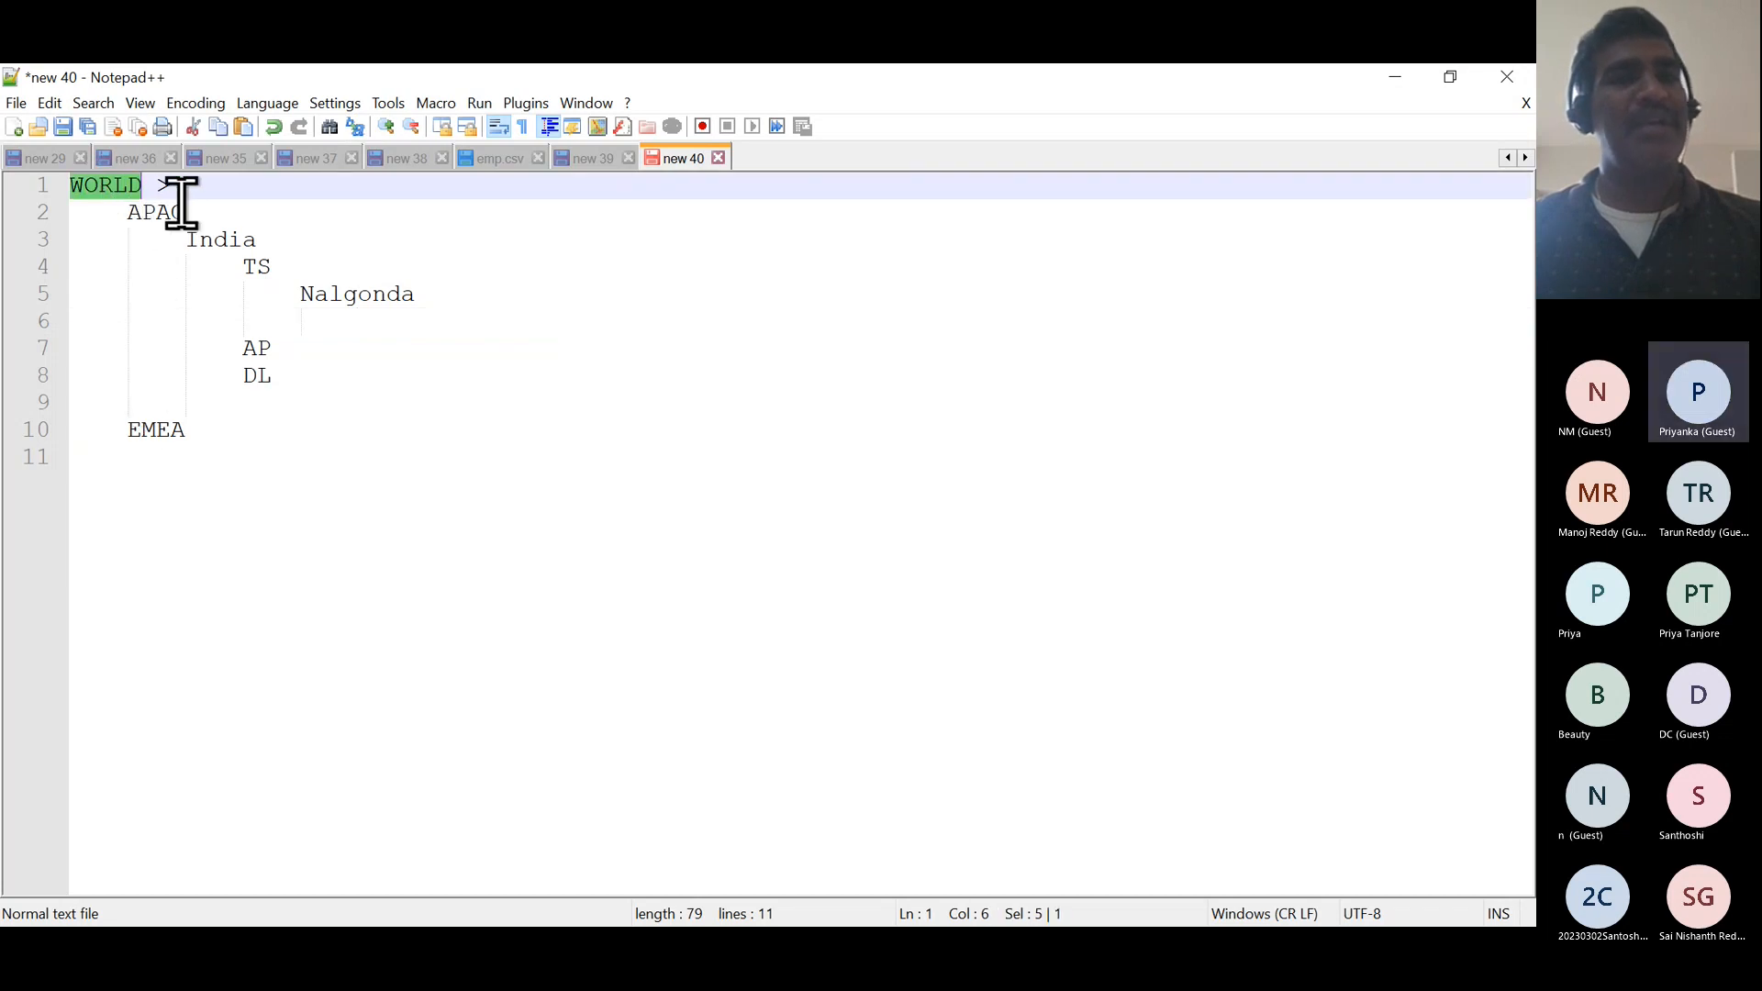
pyautogui.click(156, 212)
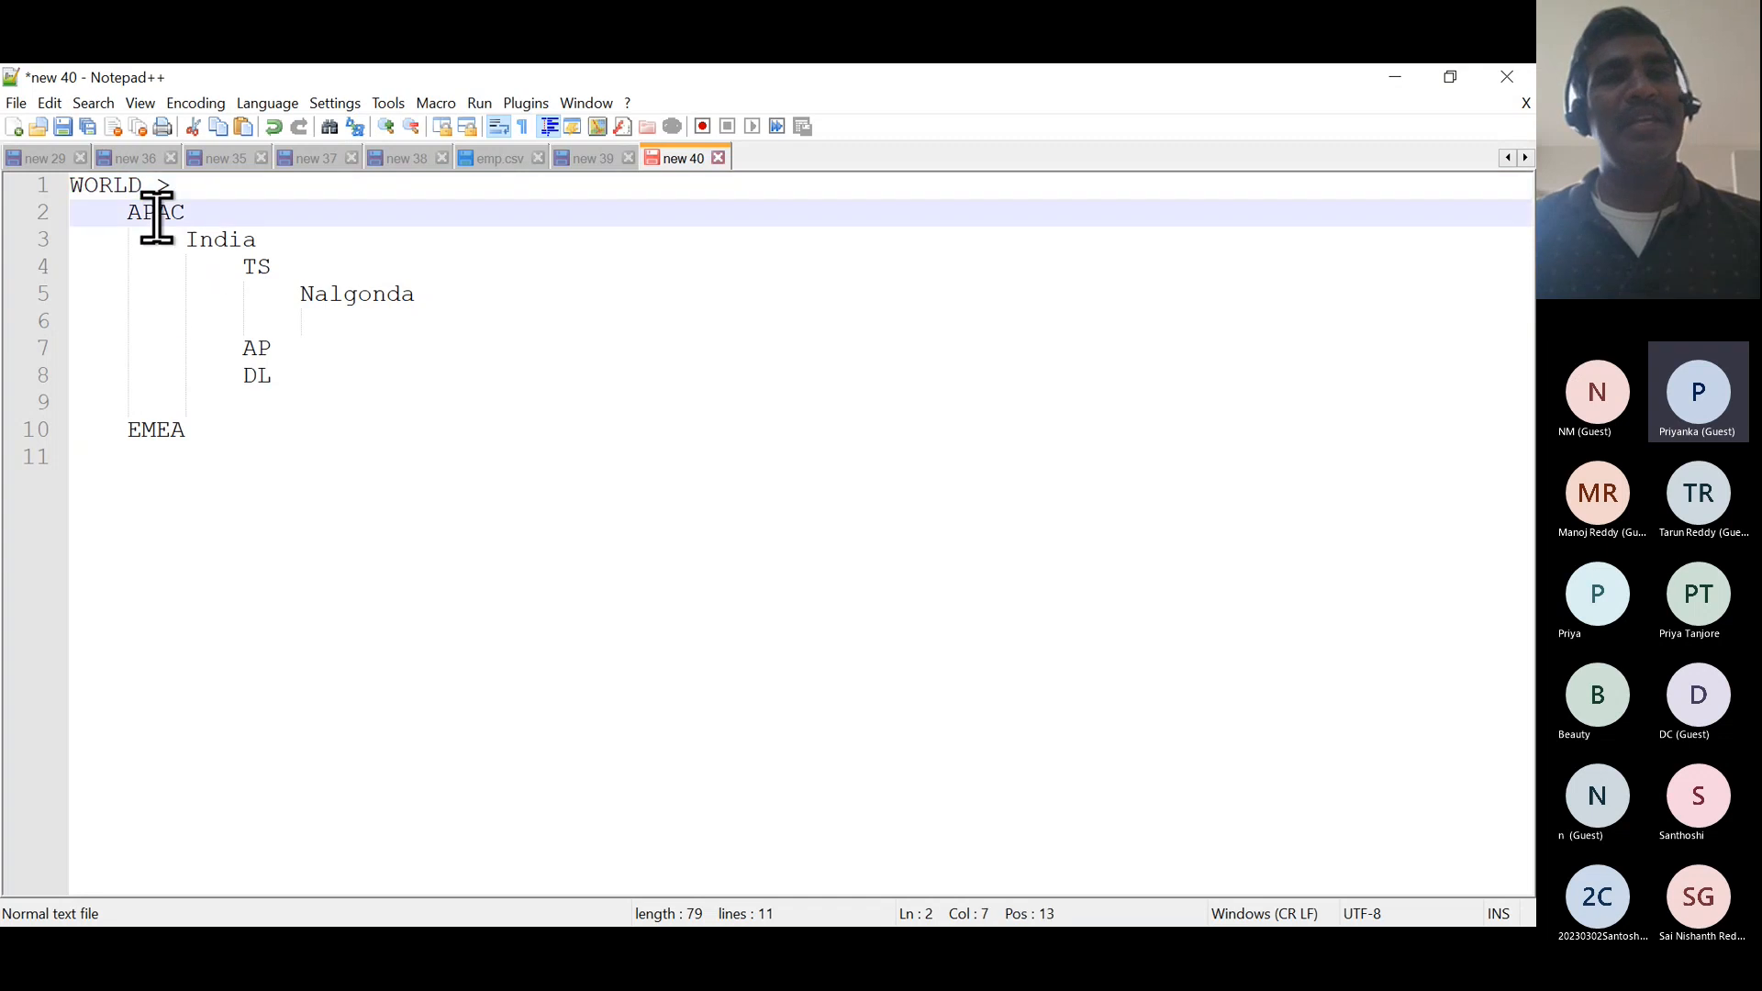
pyautogui.doubleClick(156, 213)
pyautogui.click(218, 240)
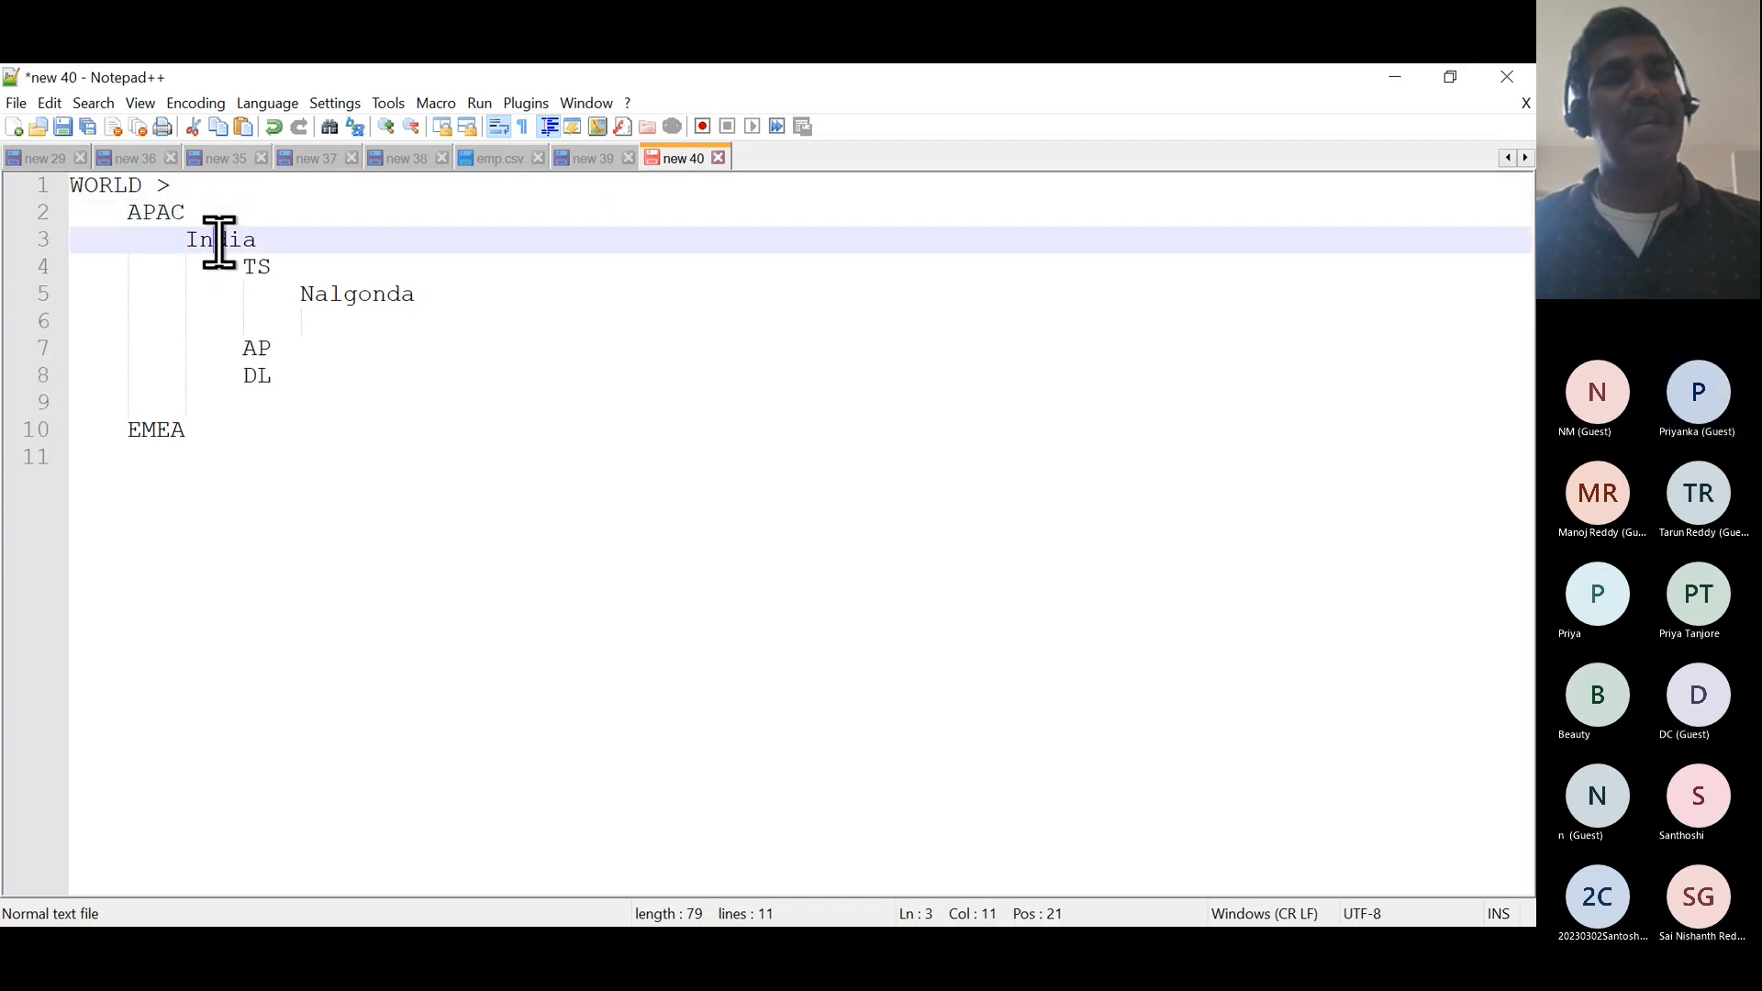
pyautogui.doubleClick(220, 240)
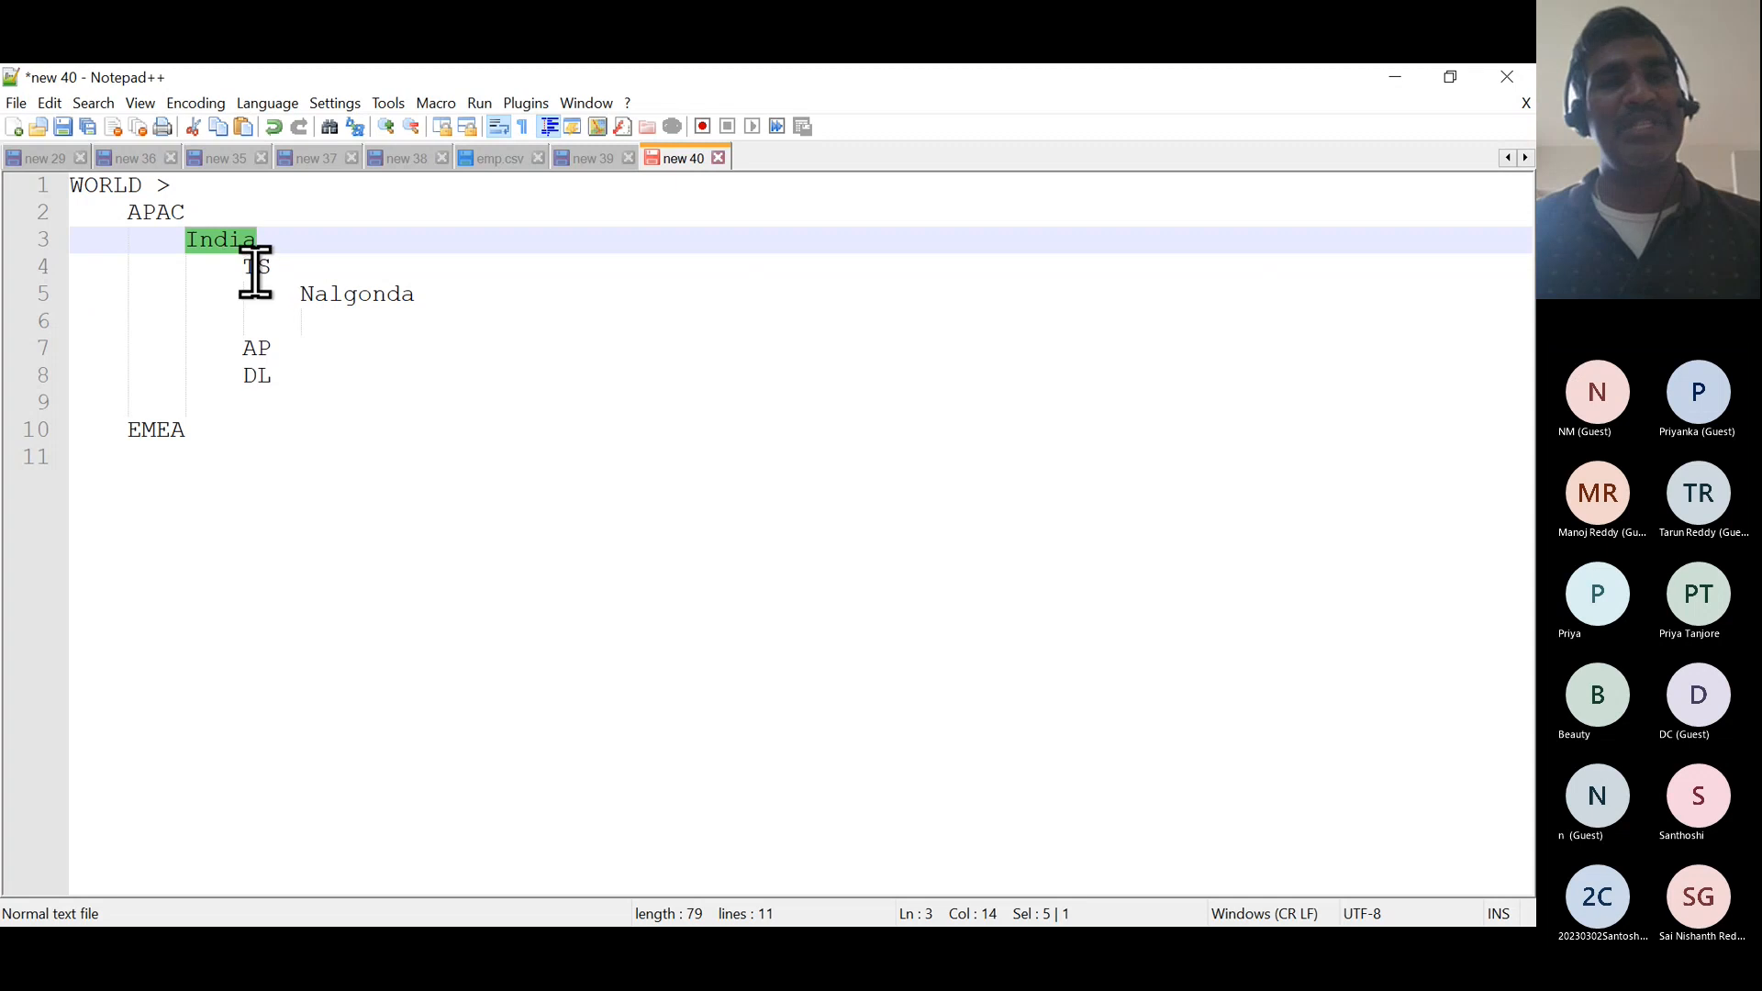
pyautogui.doubleClick(251, 267)
pyautogui.doubleClick(340, 291)
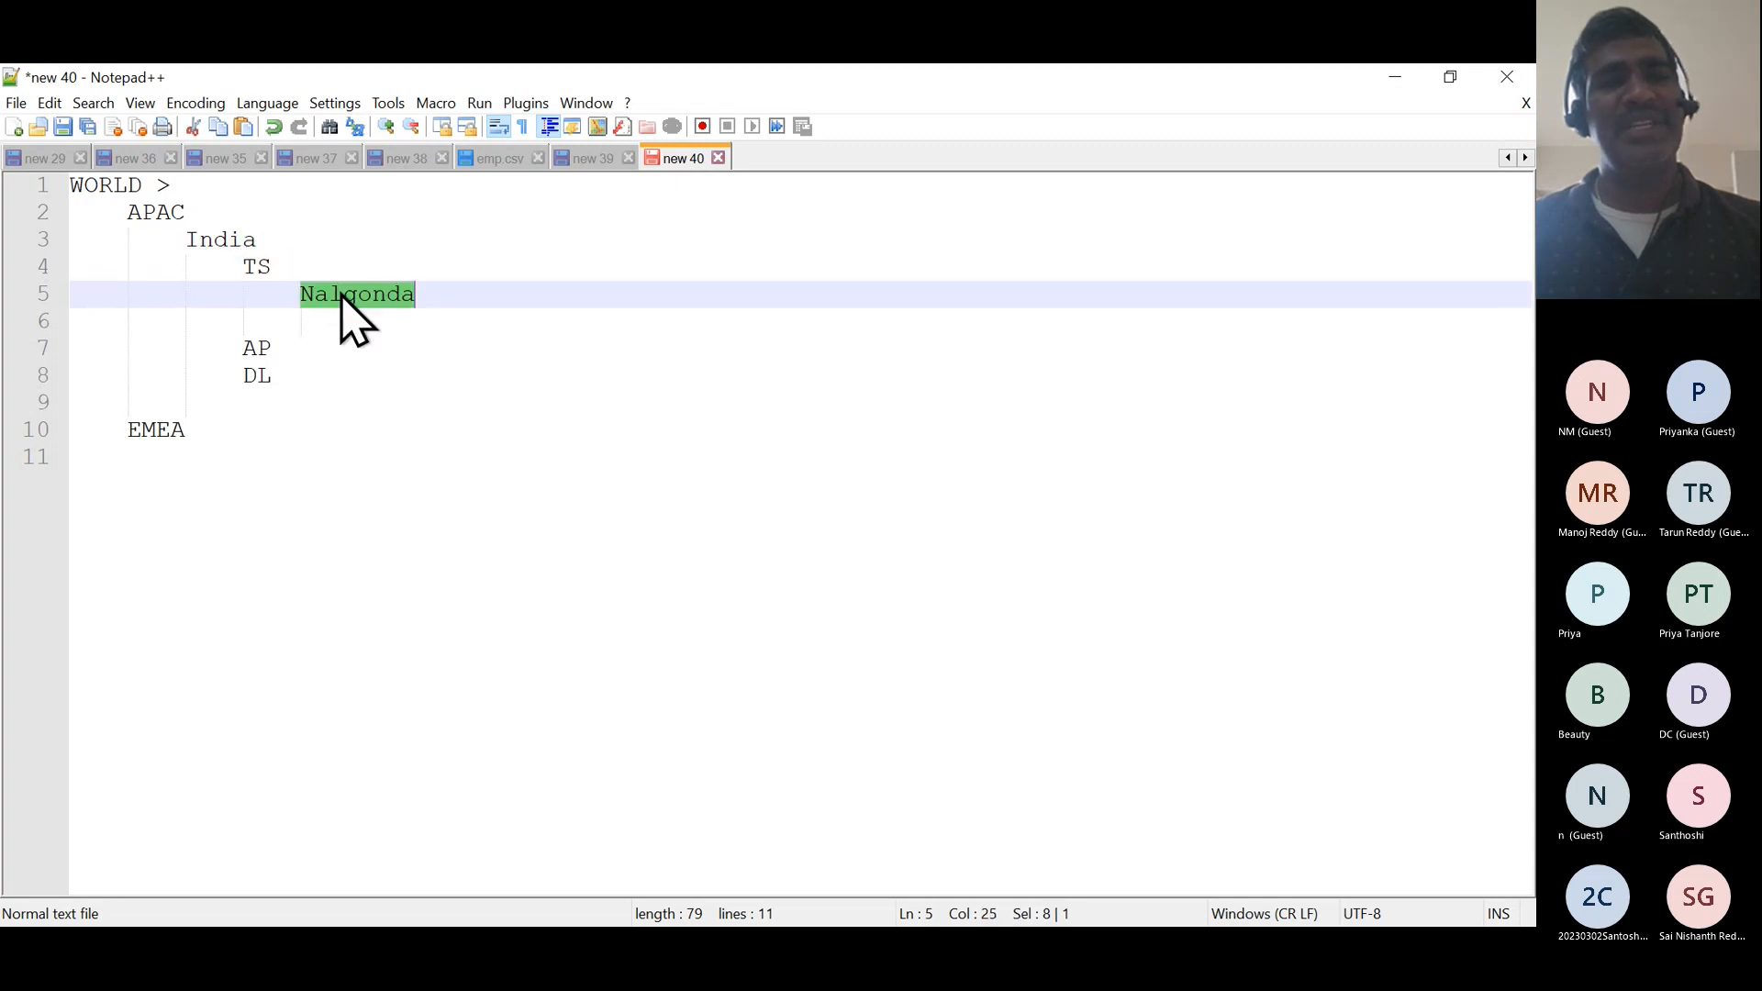
# - Label the first two levels by appending "(Regions)" to APAC and "(Countries)" to India
pyautogui.click(194, 210)
pyautogui.write('(Regions)')
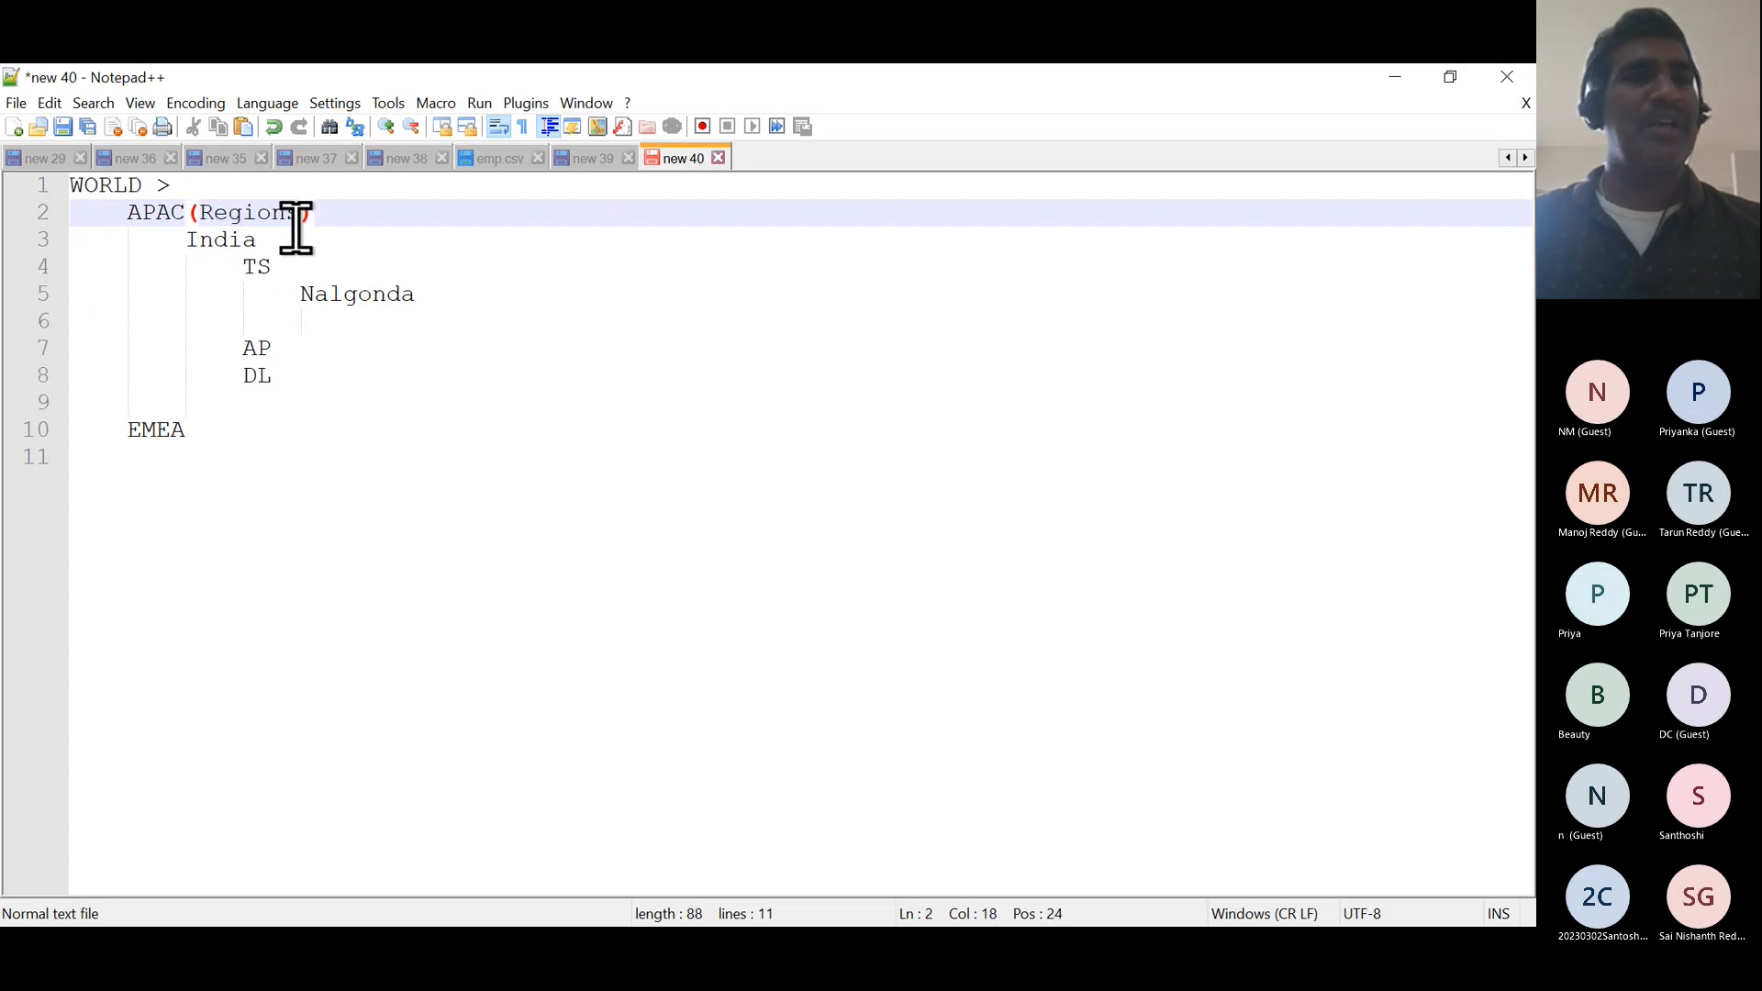
pyautogui.click(267, 244)
pyautogui.write('Countr')
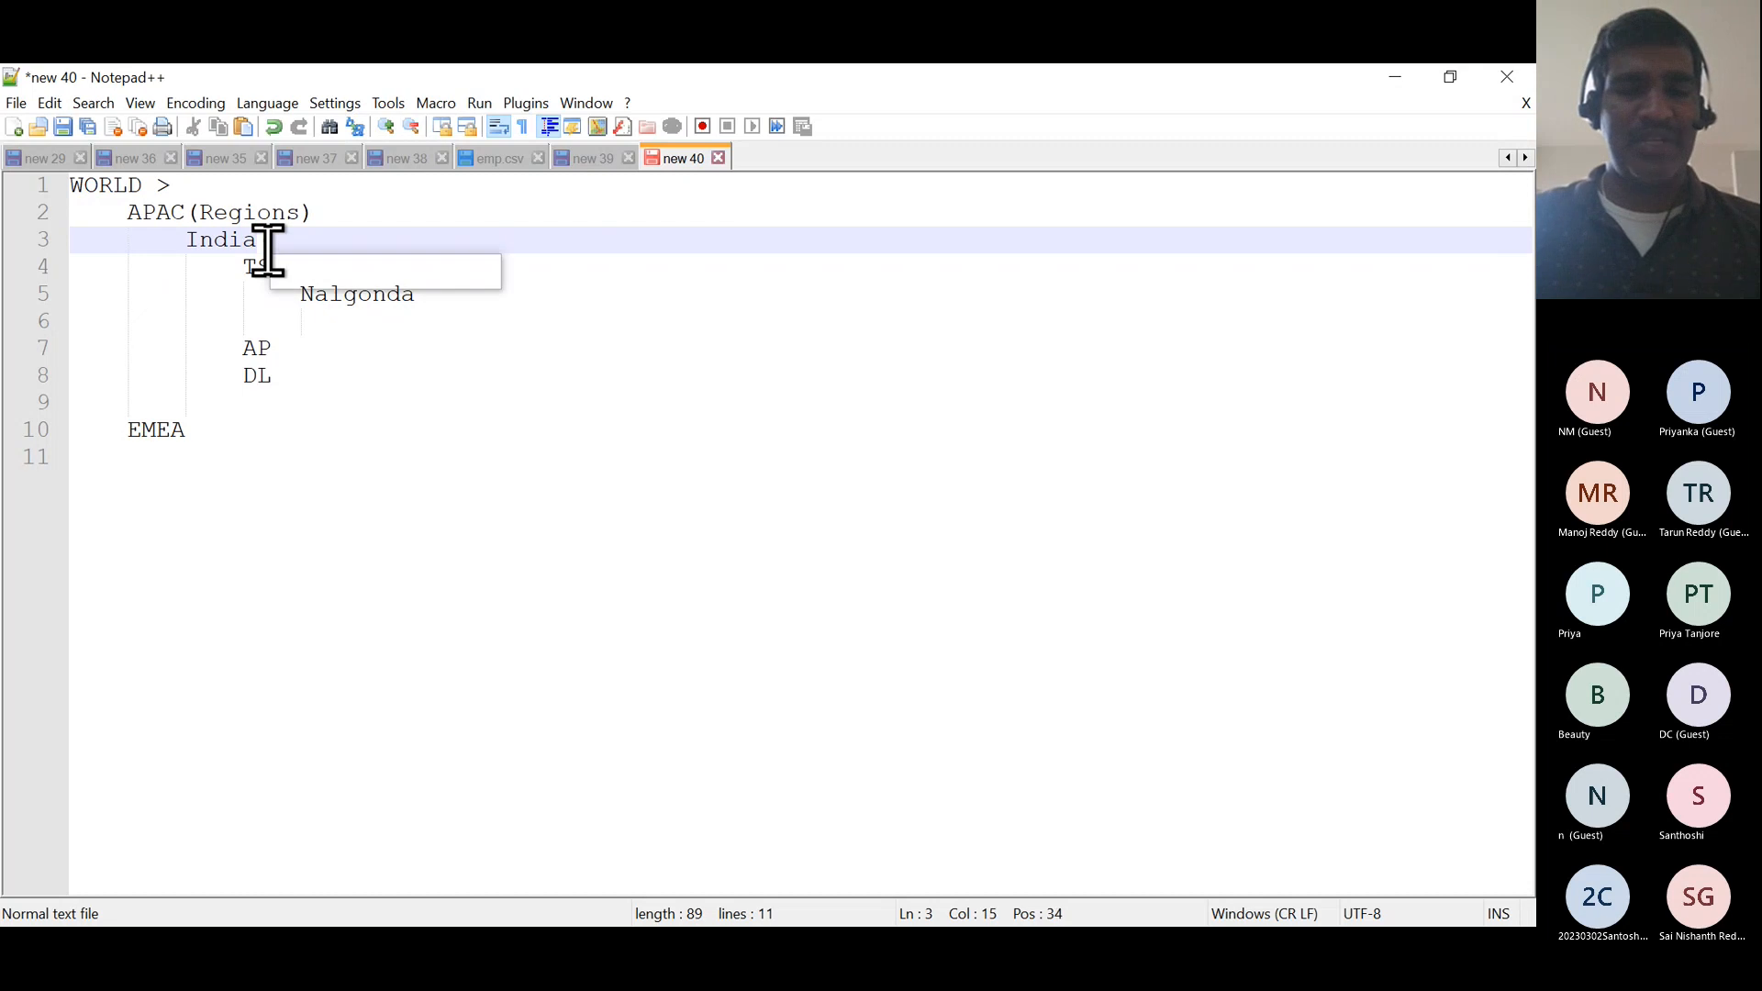
pyautogui.write('ies)')
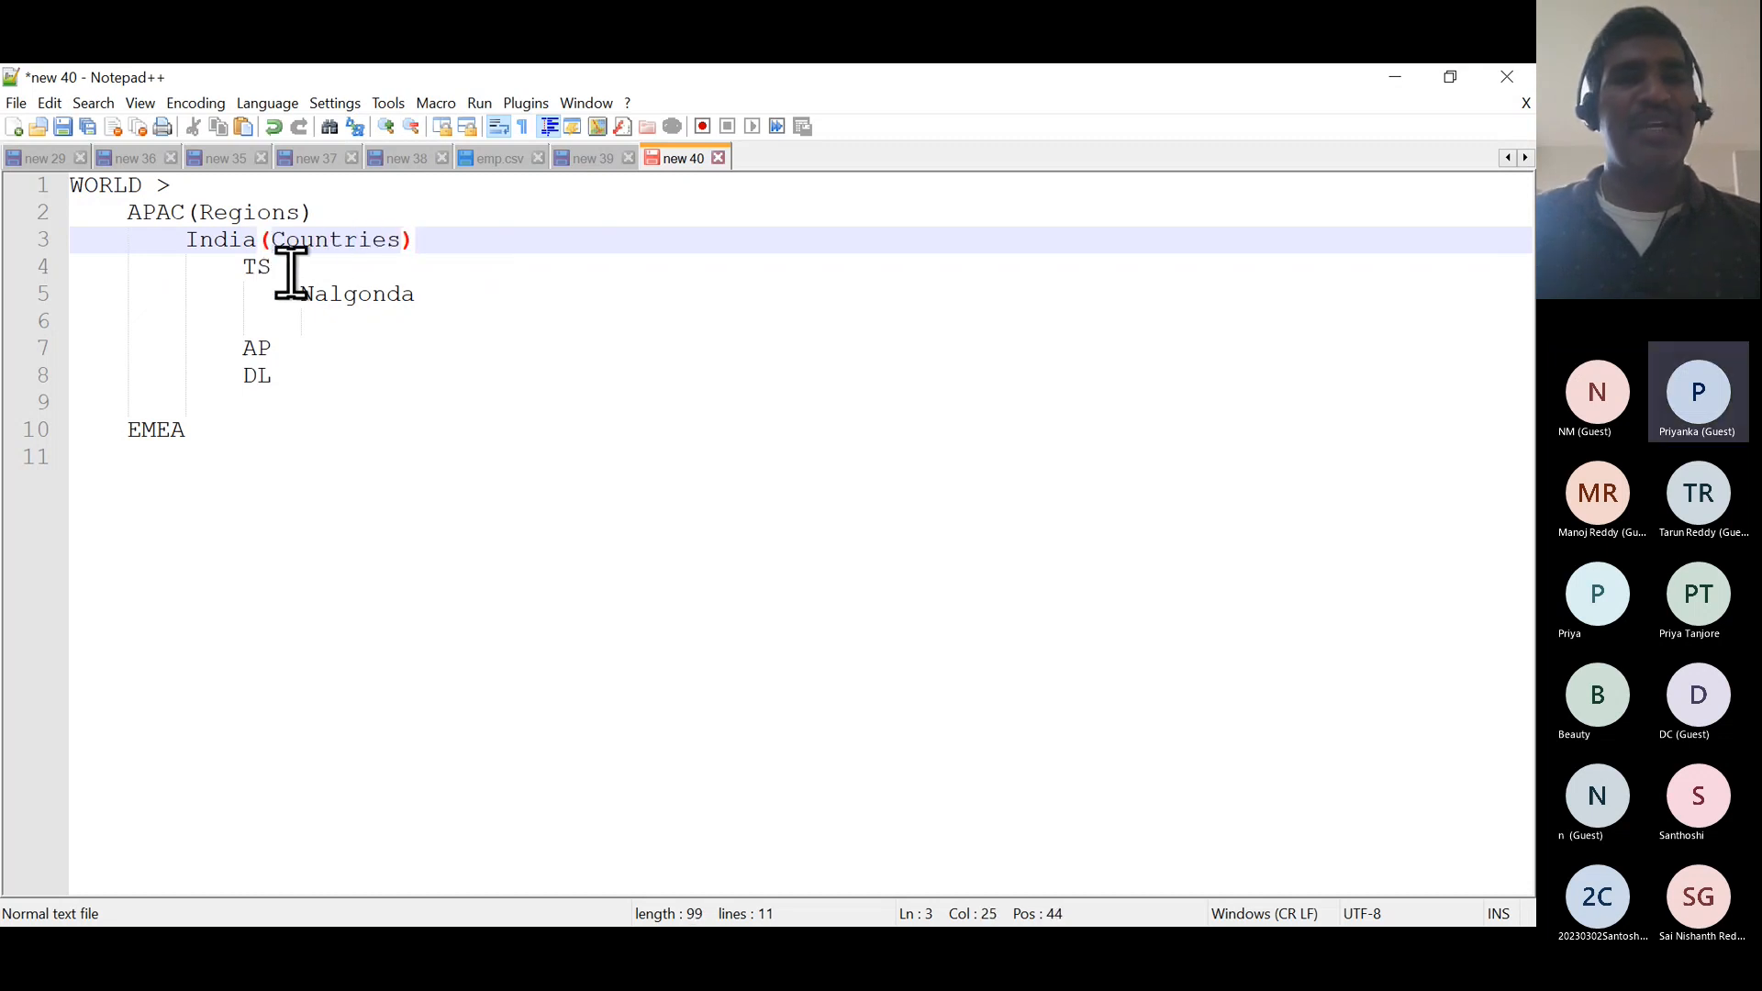
# - Label the two deeper levels by appending "(States)" to TS and "(Districts)" to Nalgonda
pyautogui.click(285, 269)
pyautogui.write('(Stat')
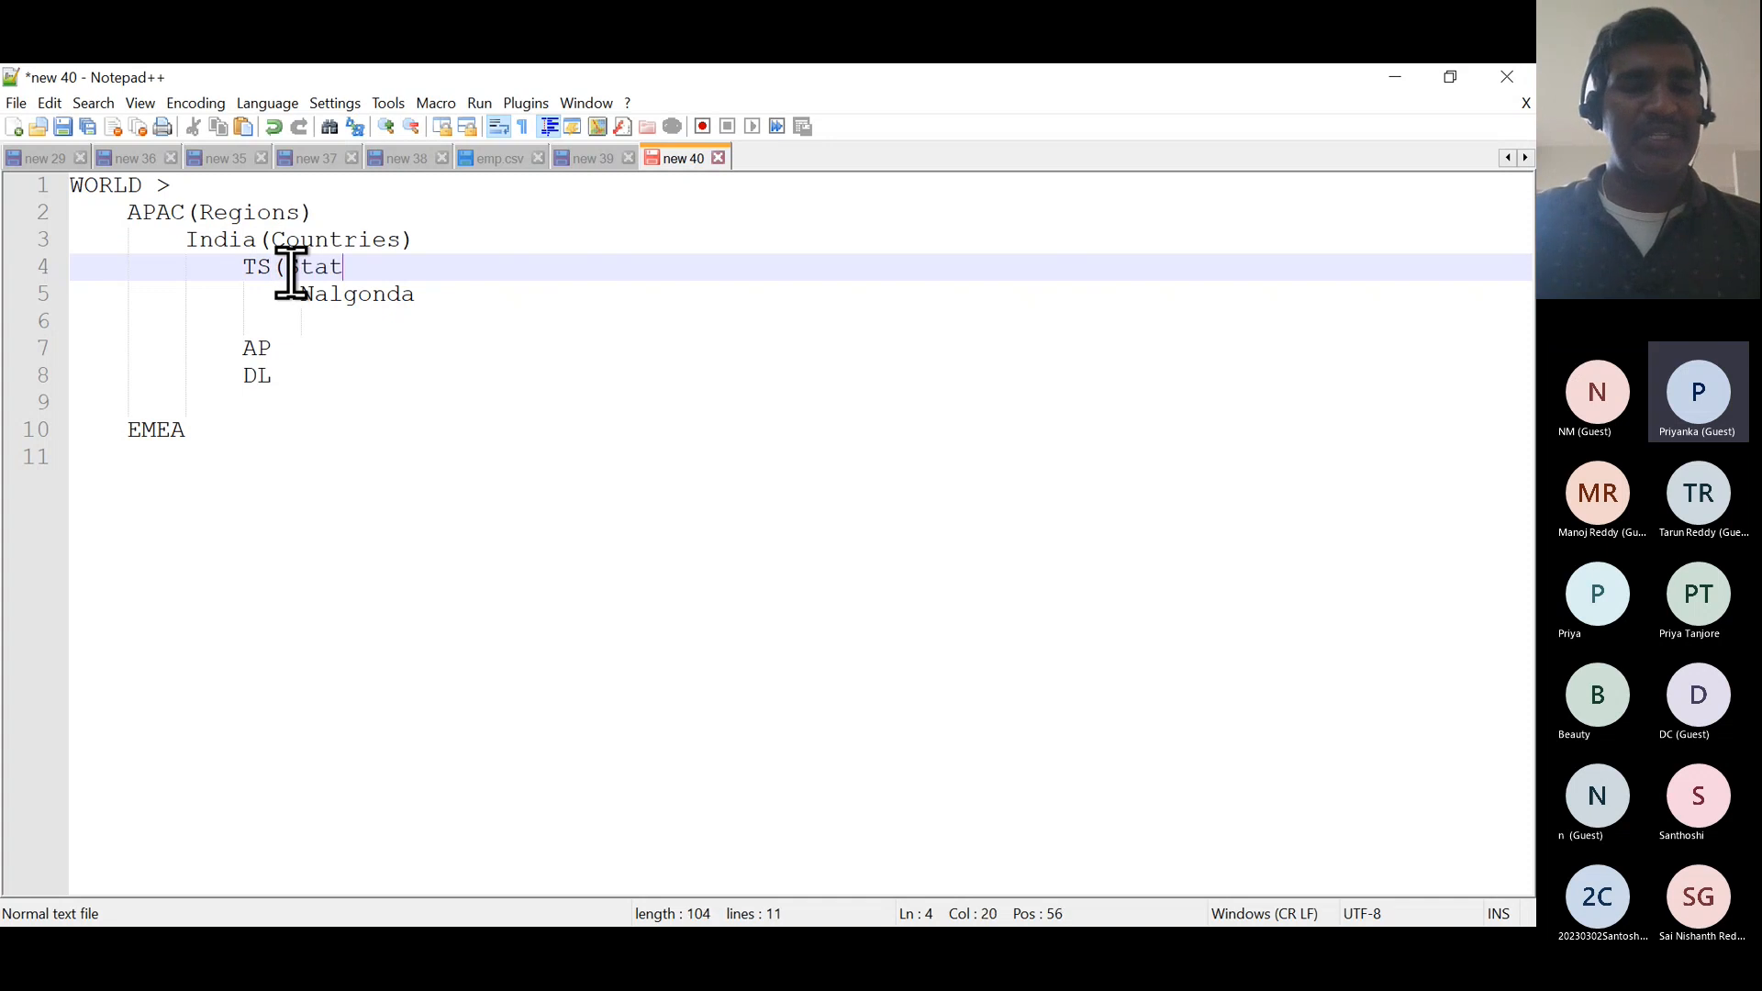
pyautogui.write('es)')
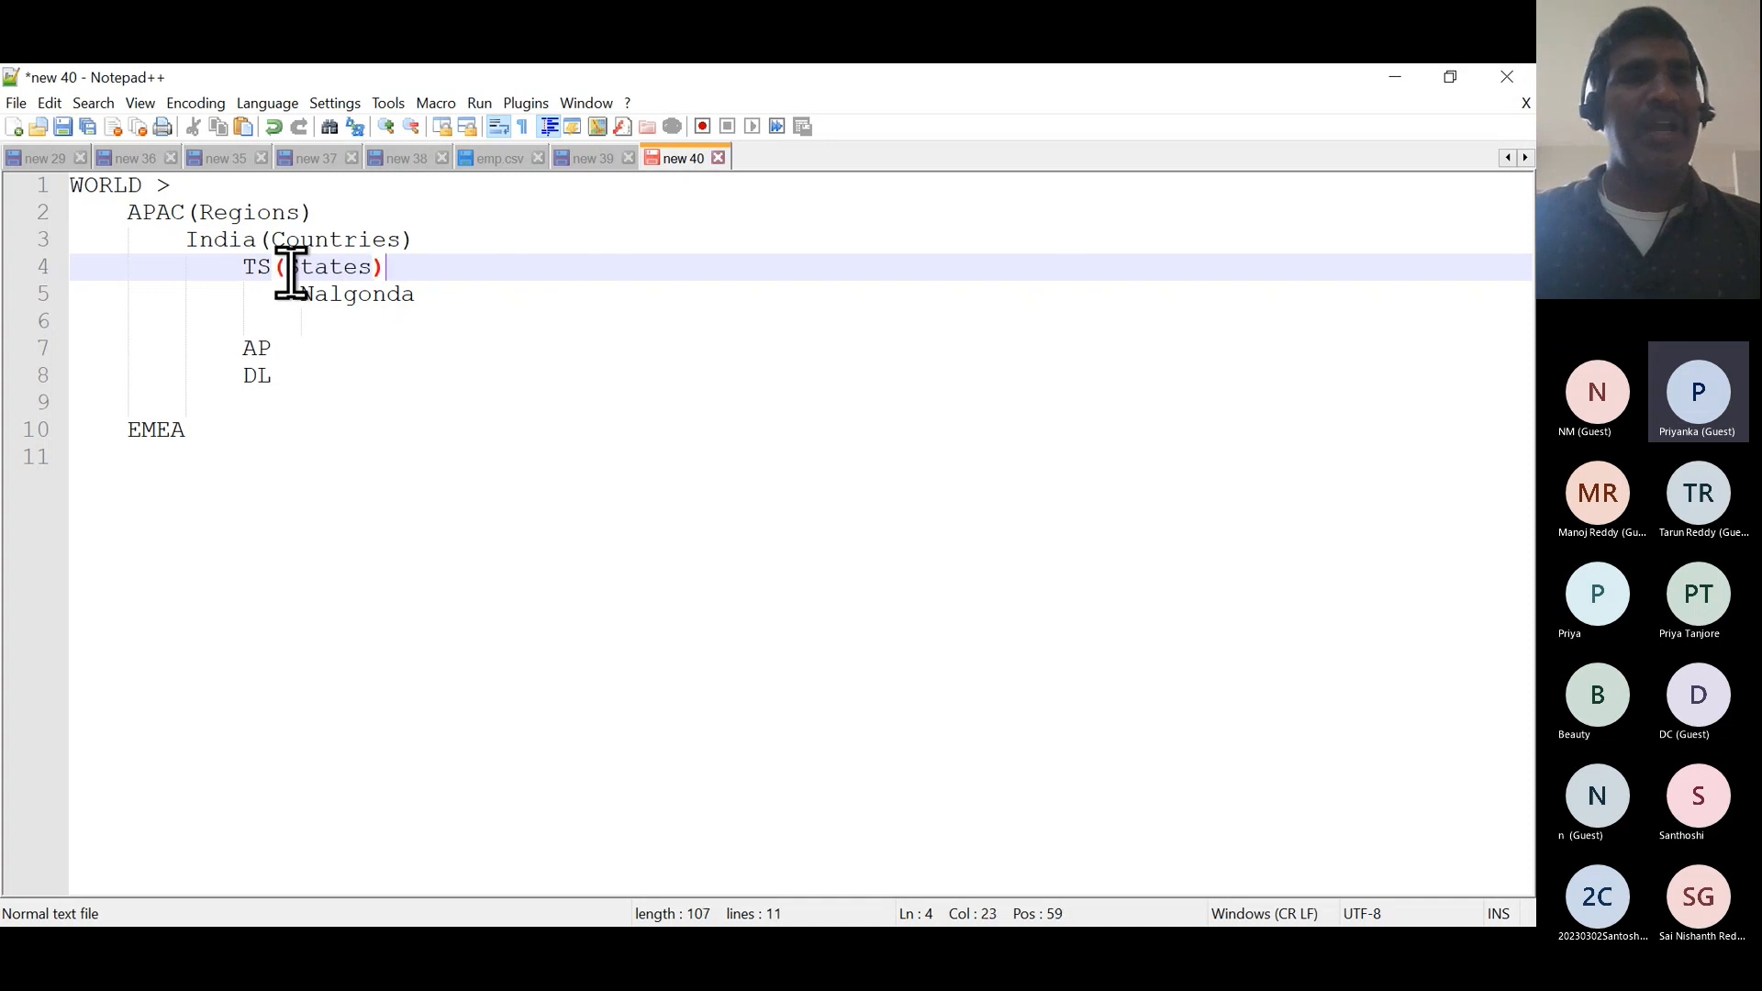
pyautogui.click(433, 294)
pyautogui.write('(Dis')
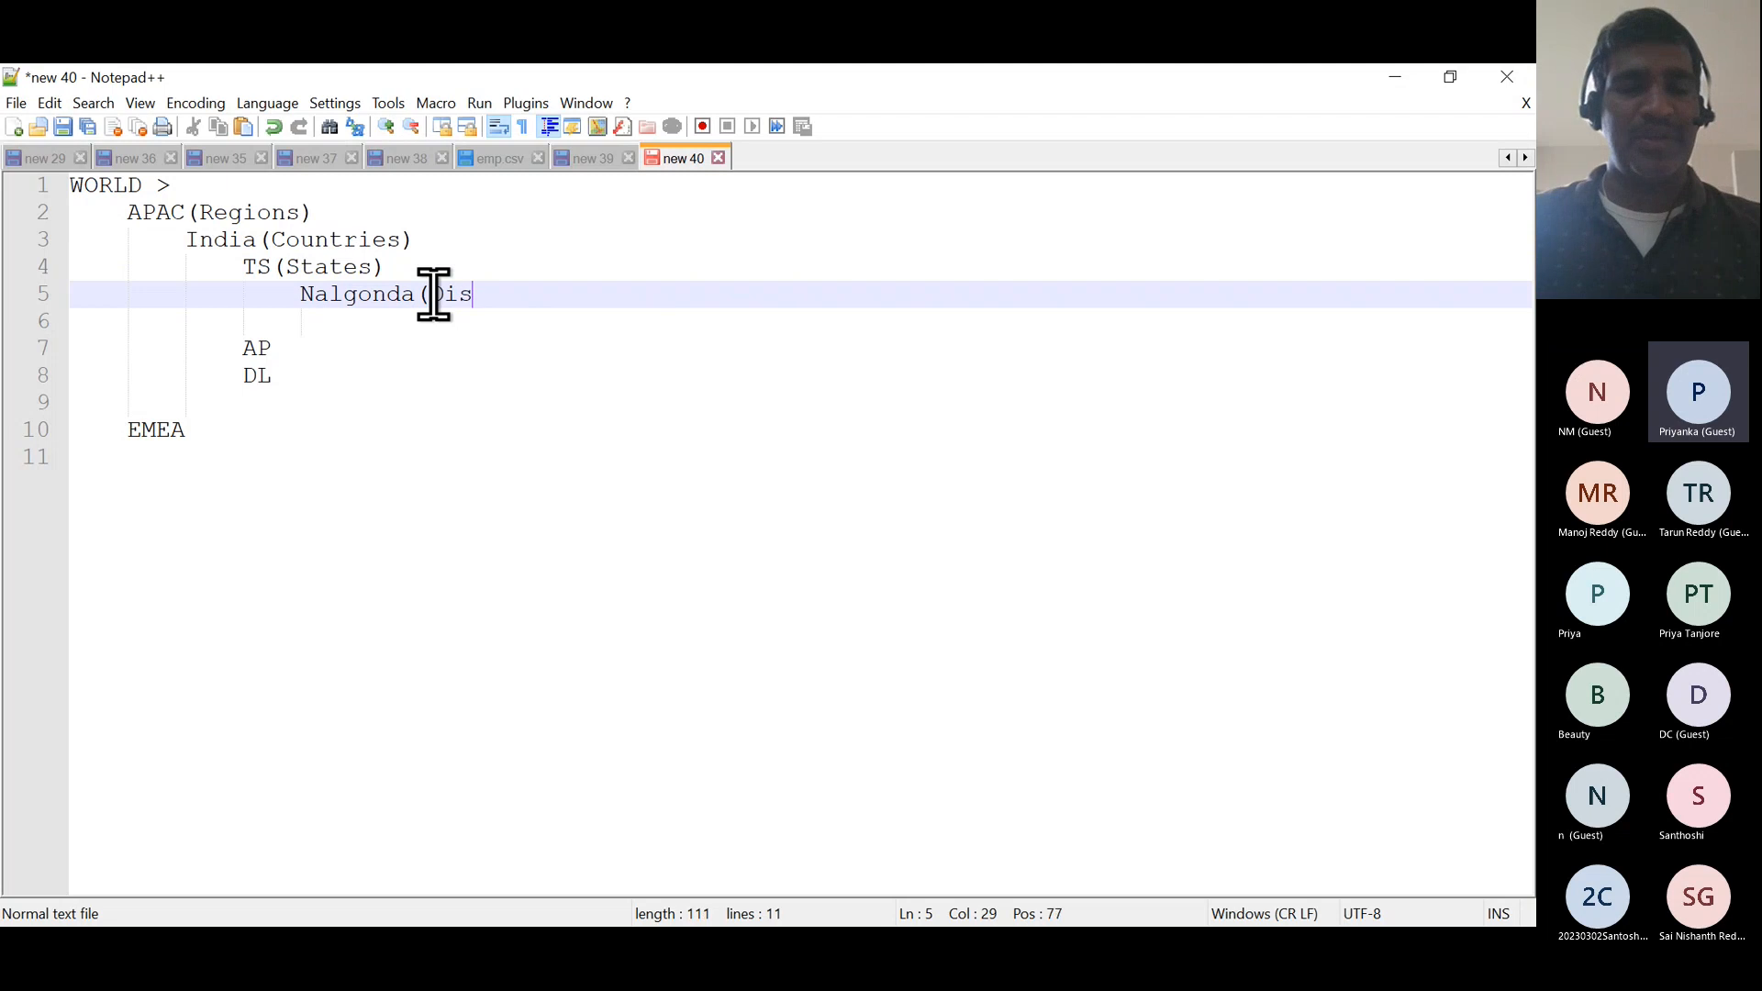
pyautogui.write('tricts)')
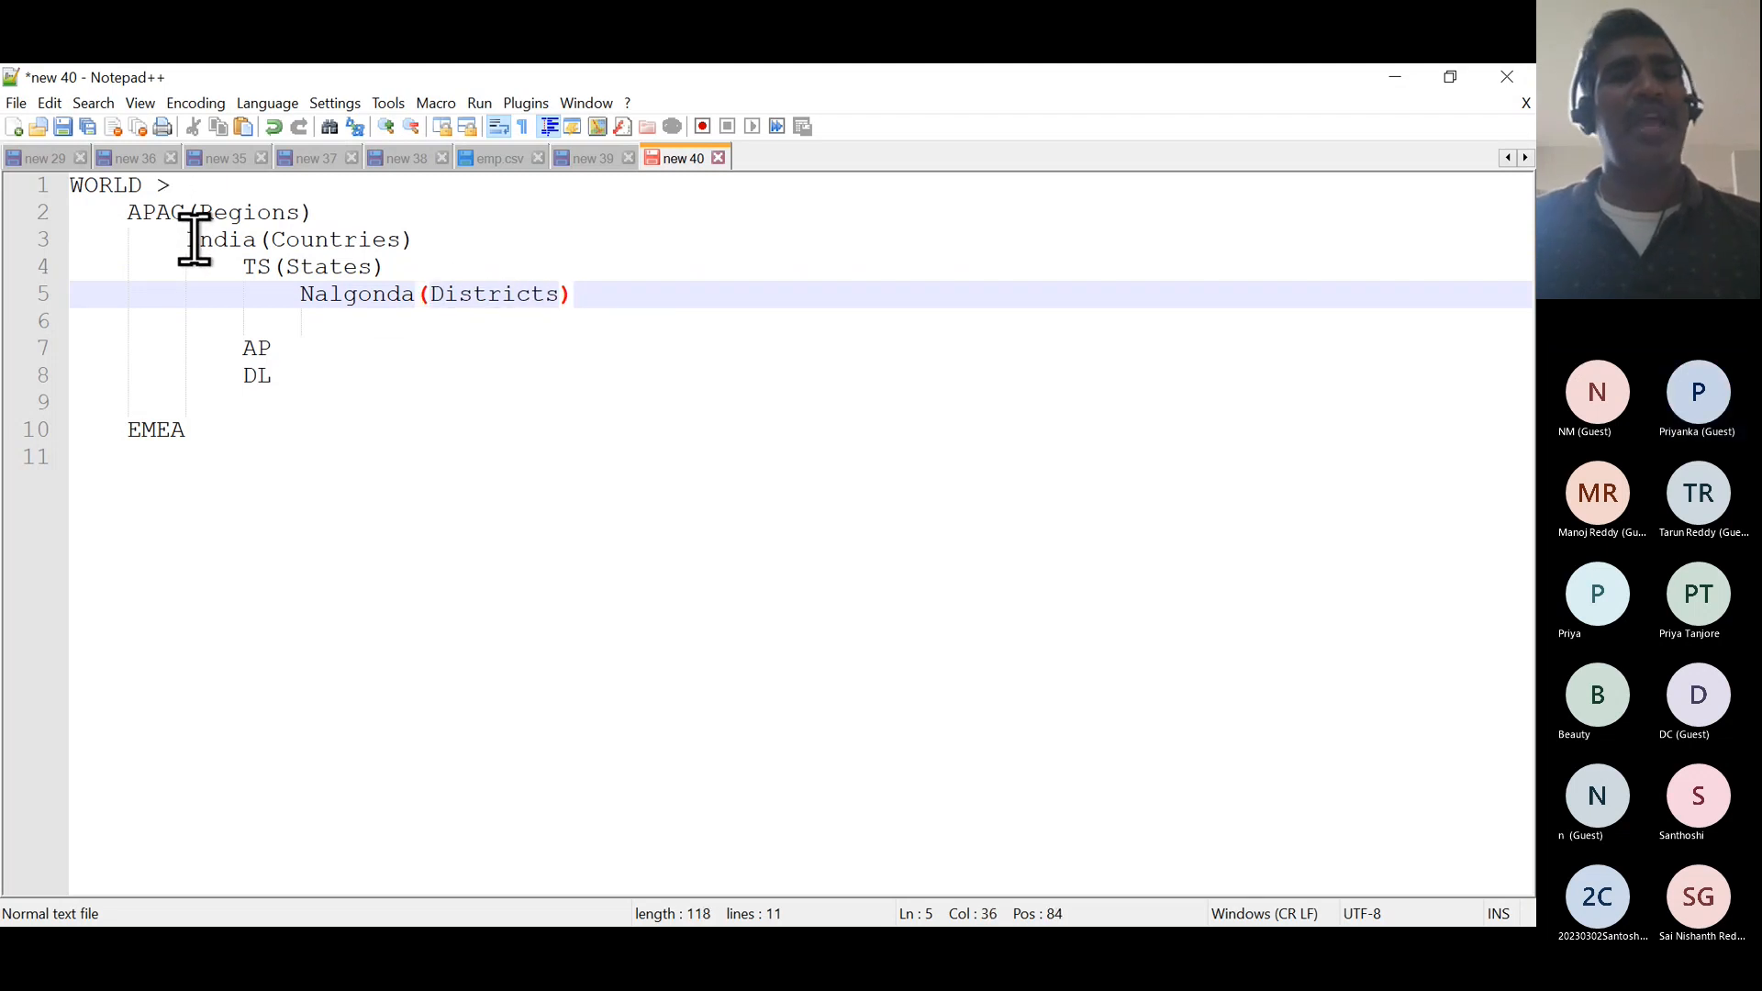
# - Insert the heading "Geo Hierarchy" above the WORLD line, separated from it by two blank lines
pyautogui.click(73, 188)
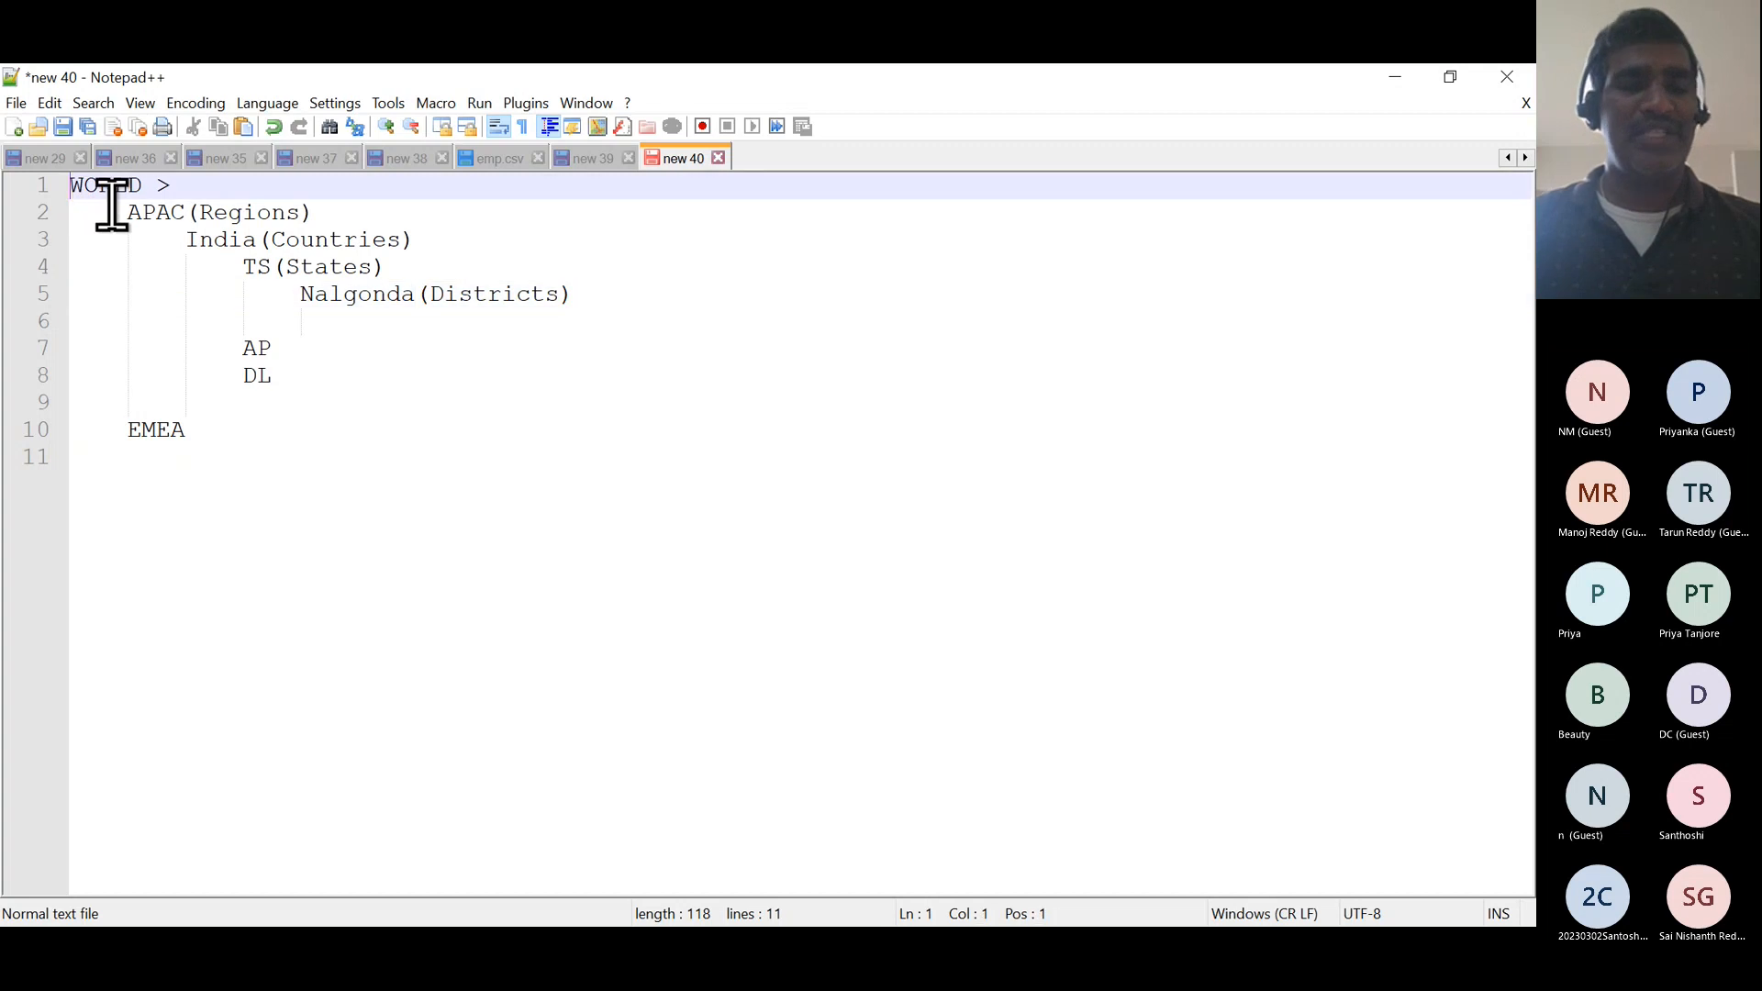
pyautogui.write('Geo ')
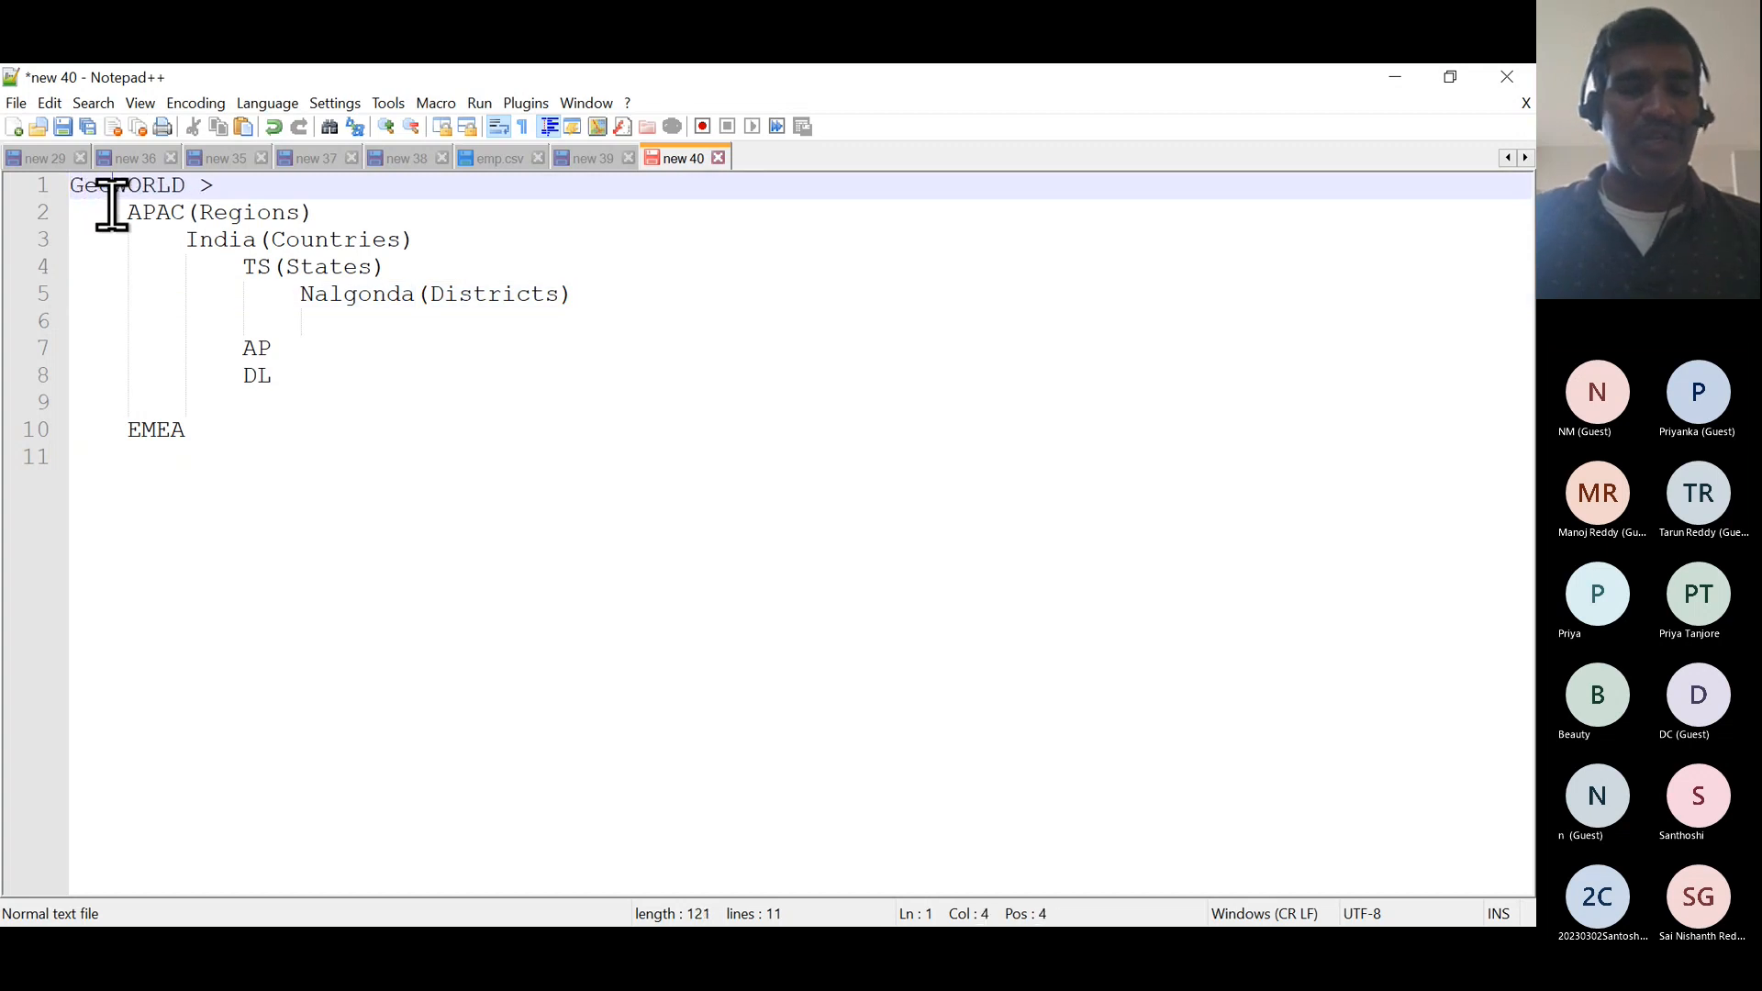
pyautogui.write('Hier')
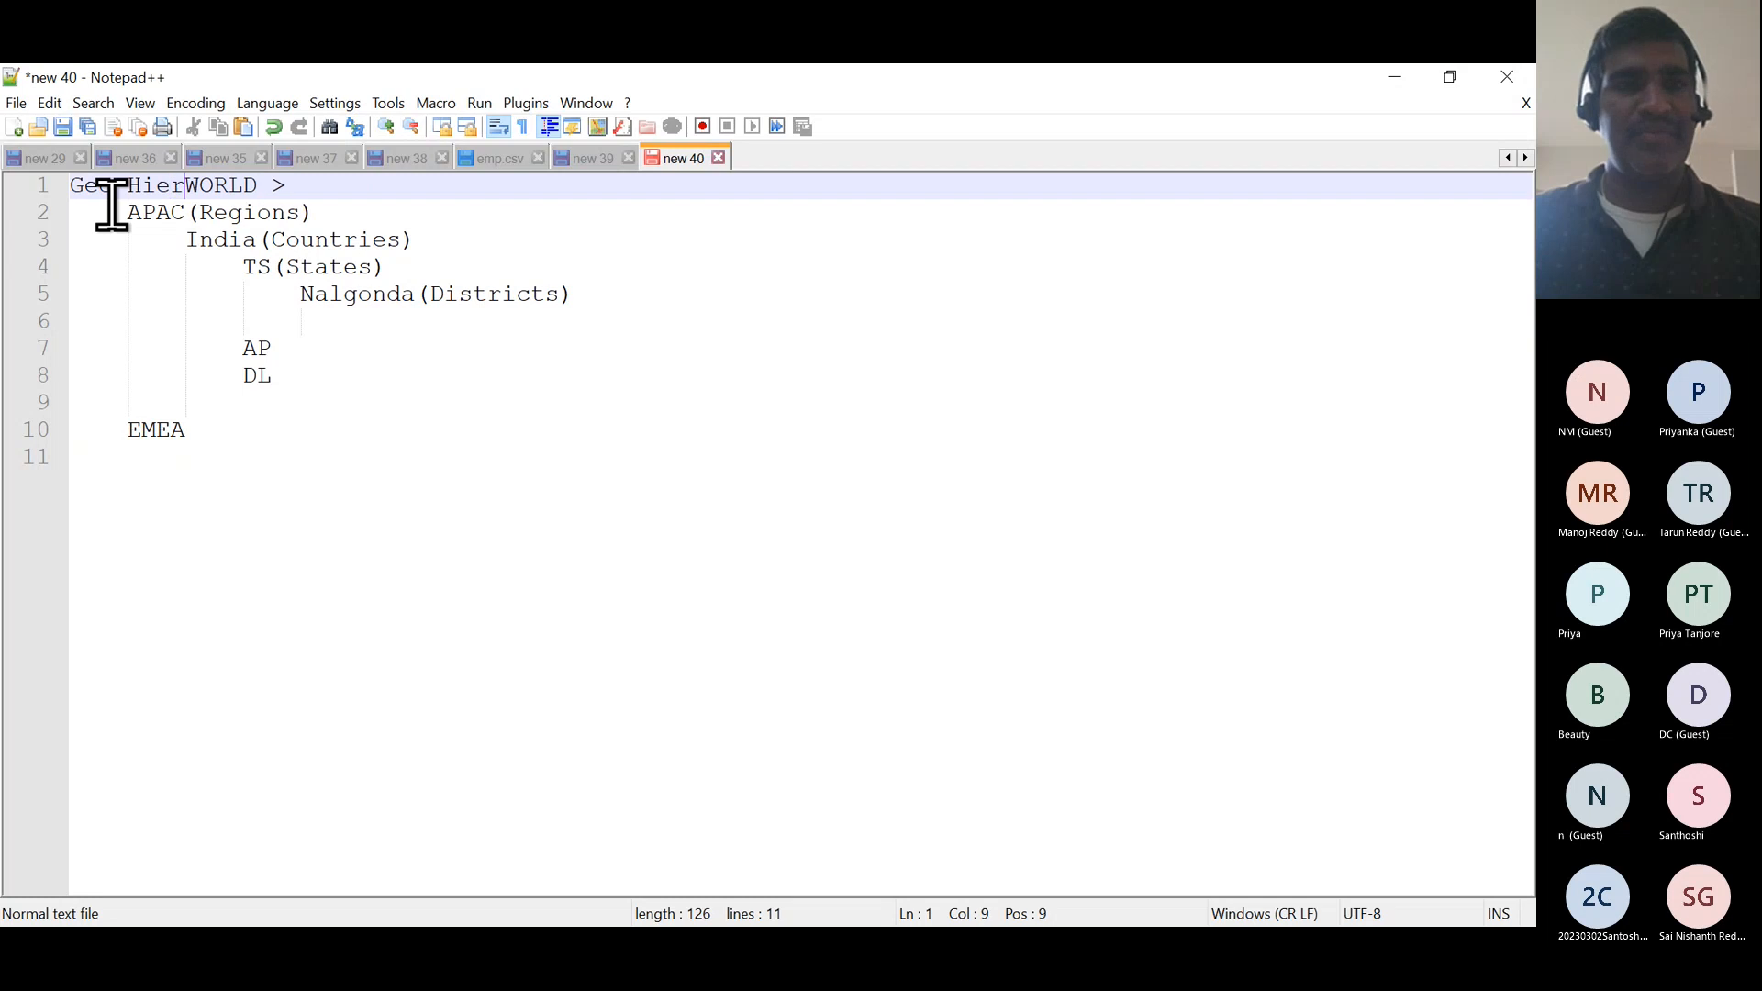
pyautogui.write('archy')
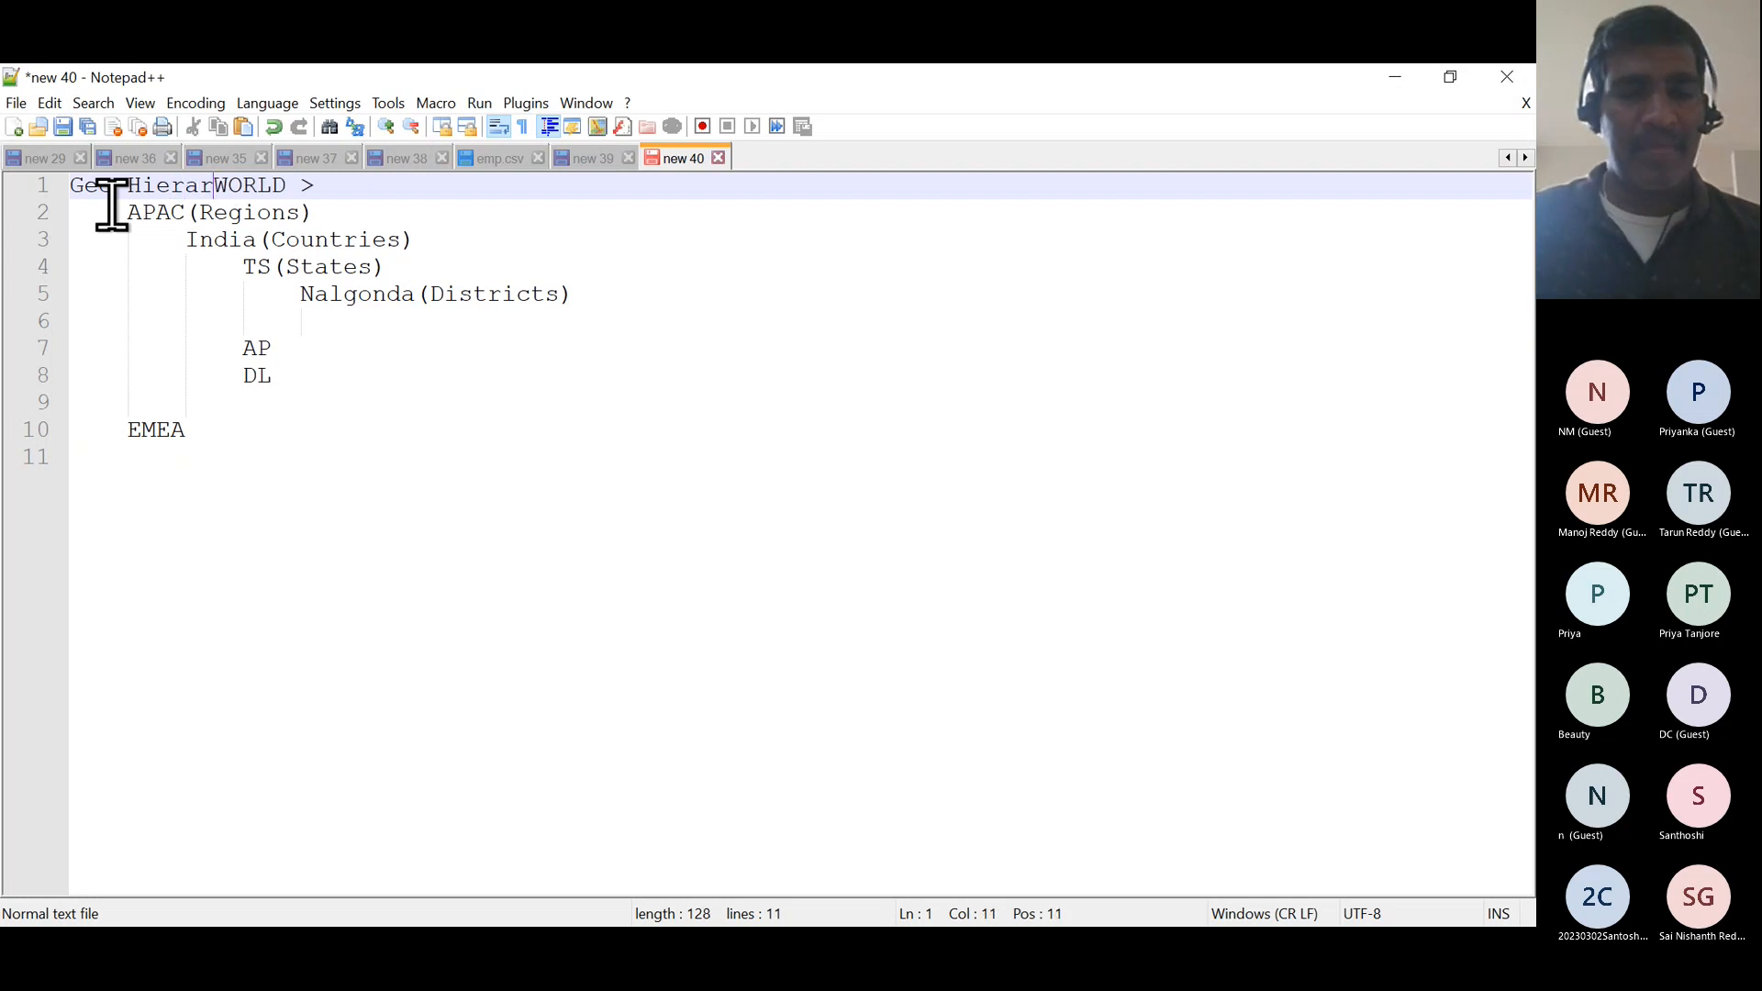
pyautogui.press('Return')
pyautogui.press('Return')
pyautogui.press('Return')
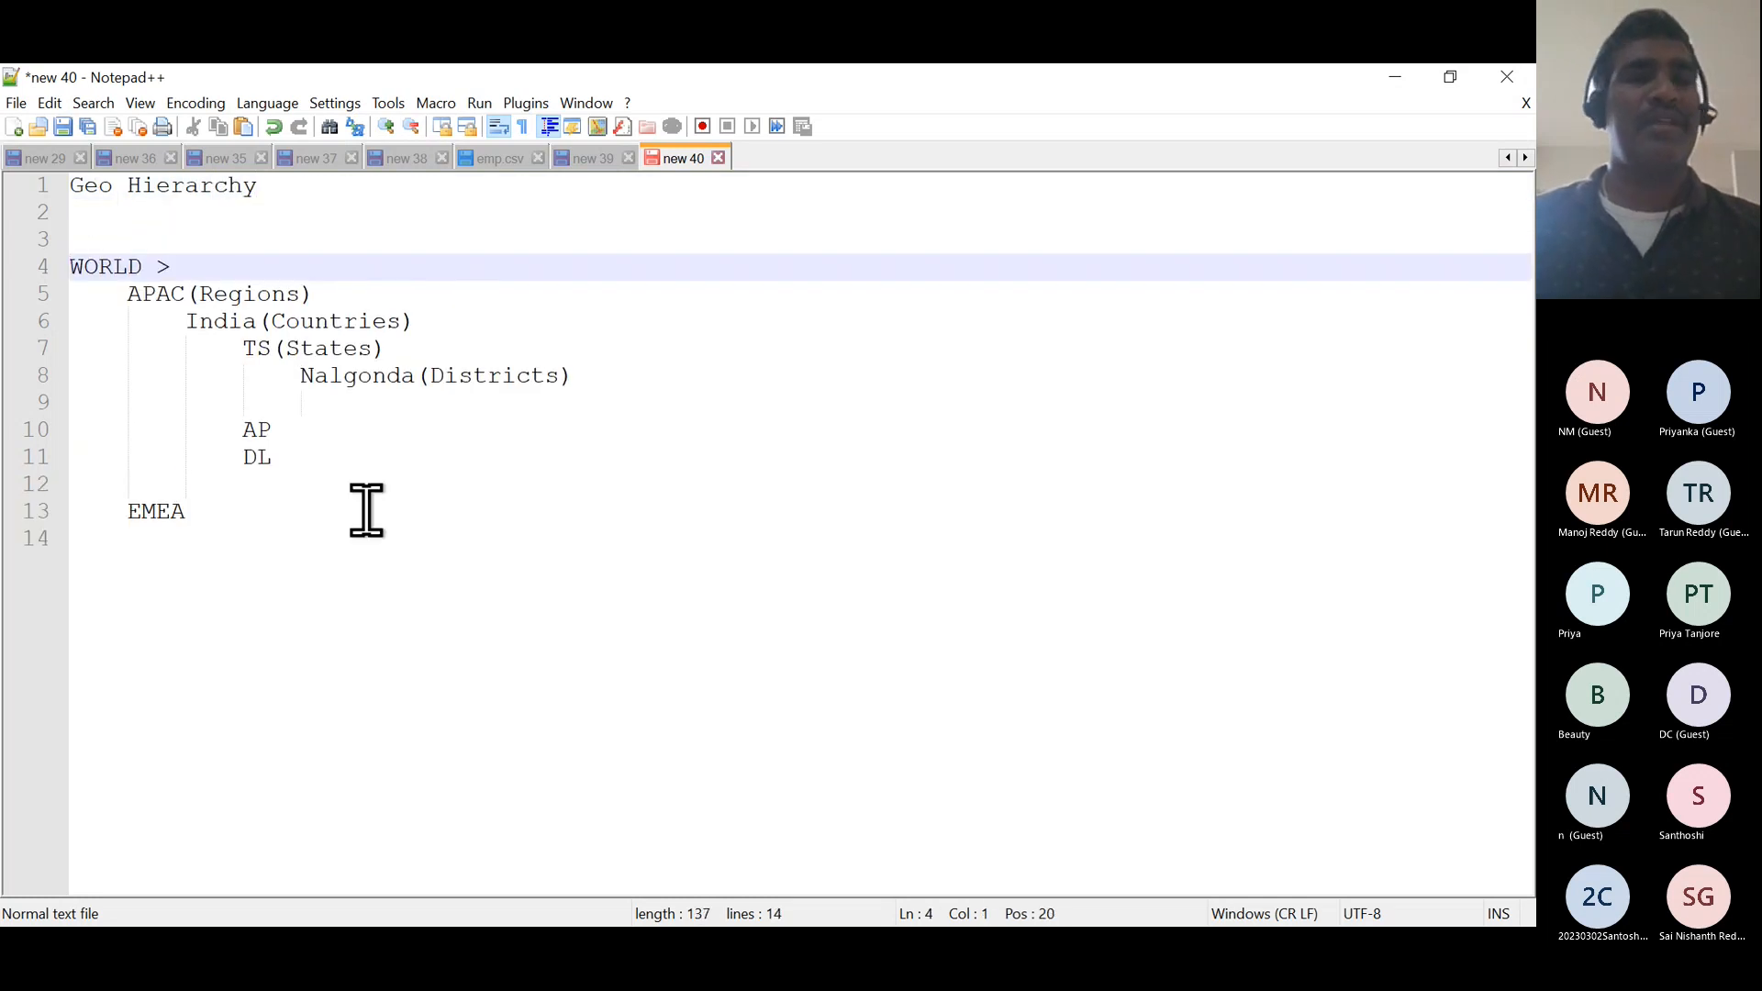
# - Add the unindented heading "Time Hierarchy" below EMEA, separated from it by two blank lines
pyautogui.click(223, 520)
pyautogui.press('Return')
pyautogui.press('Return')
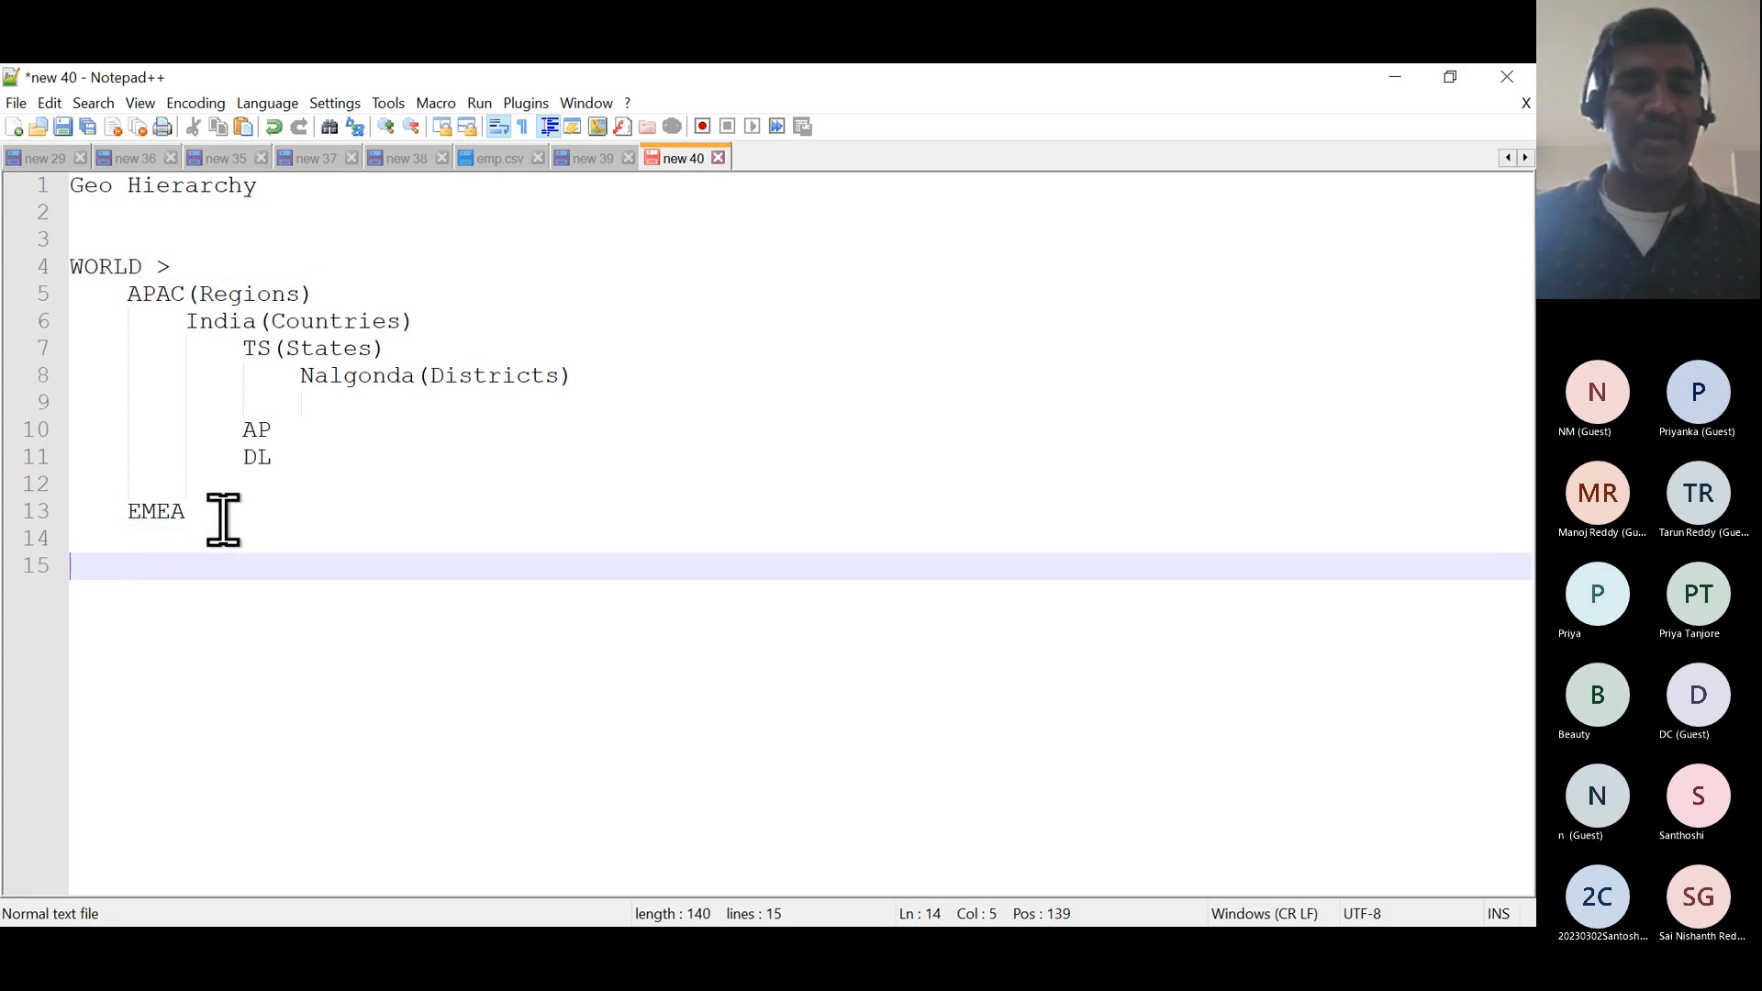
pyautogui.write('Time')
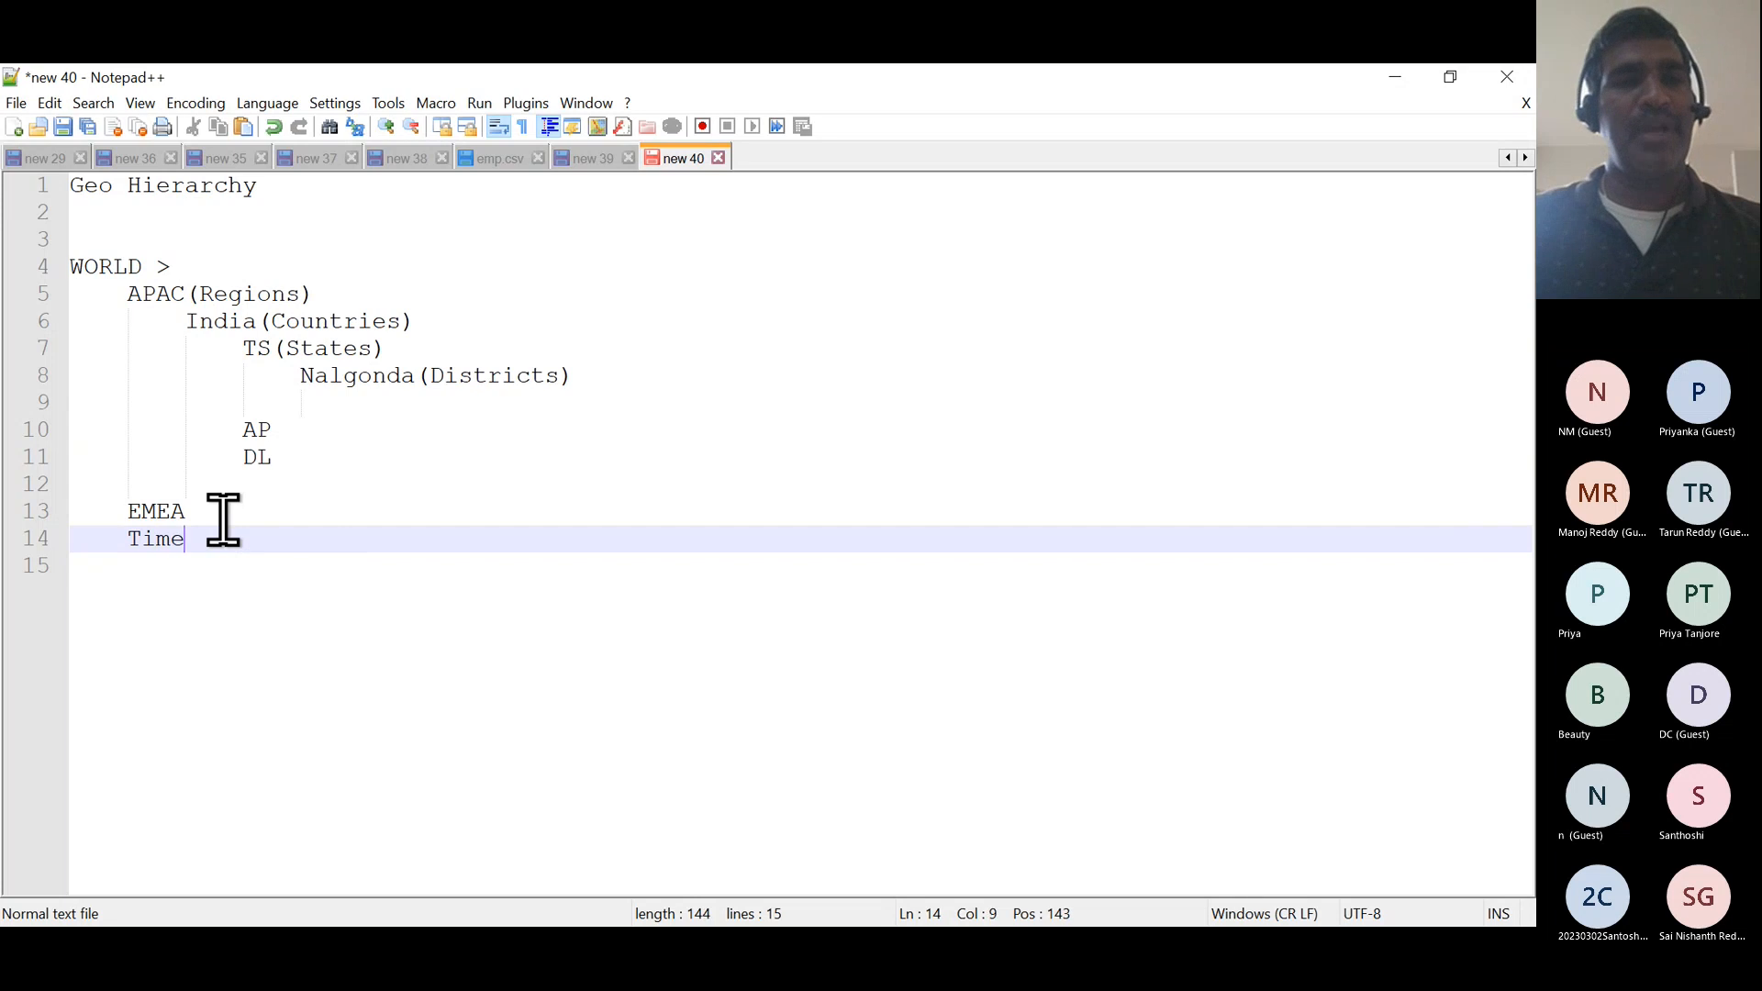
pyautogui.click(131, 538)
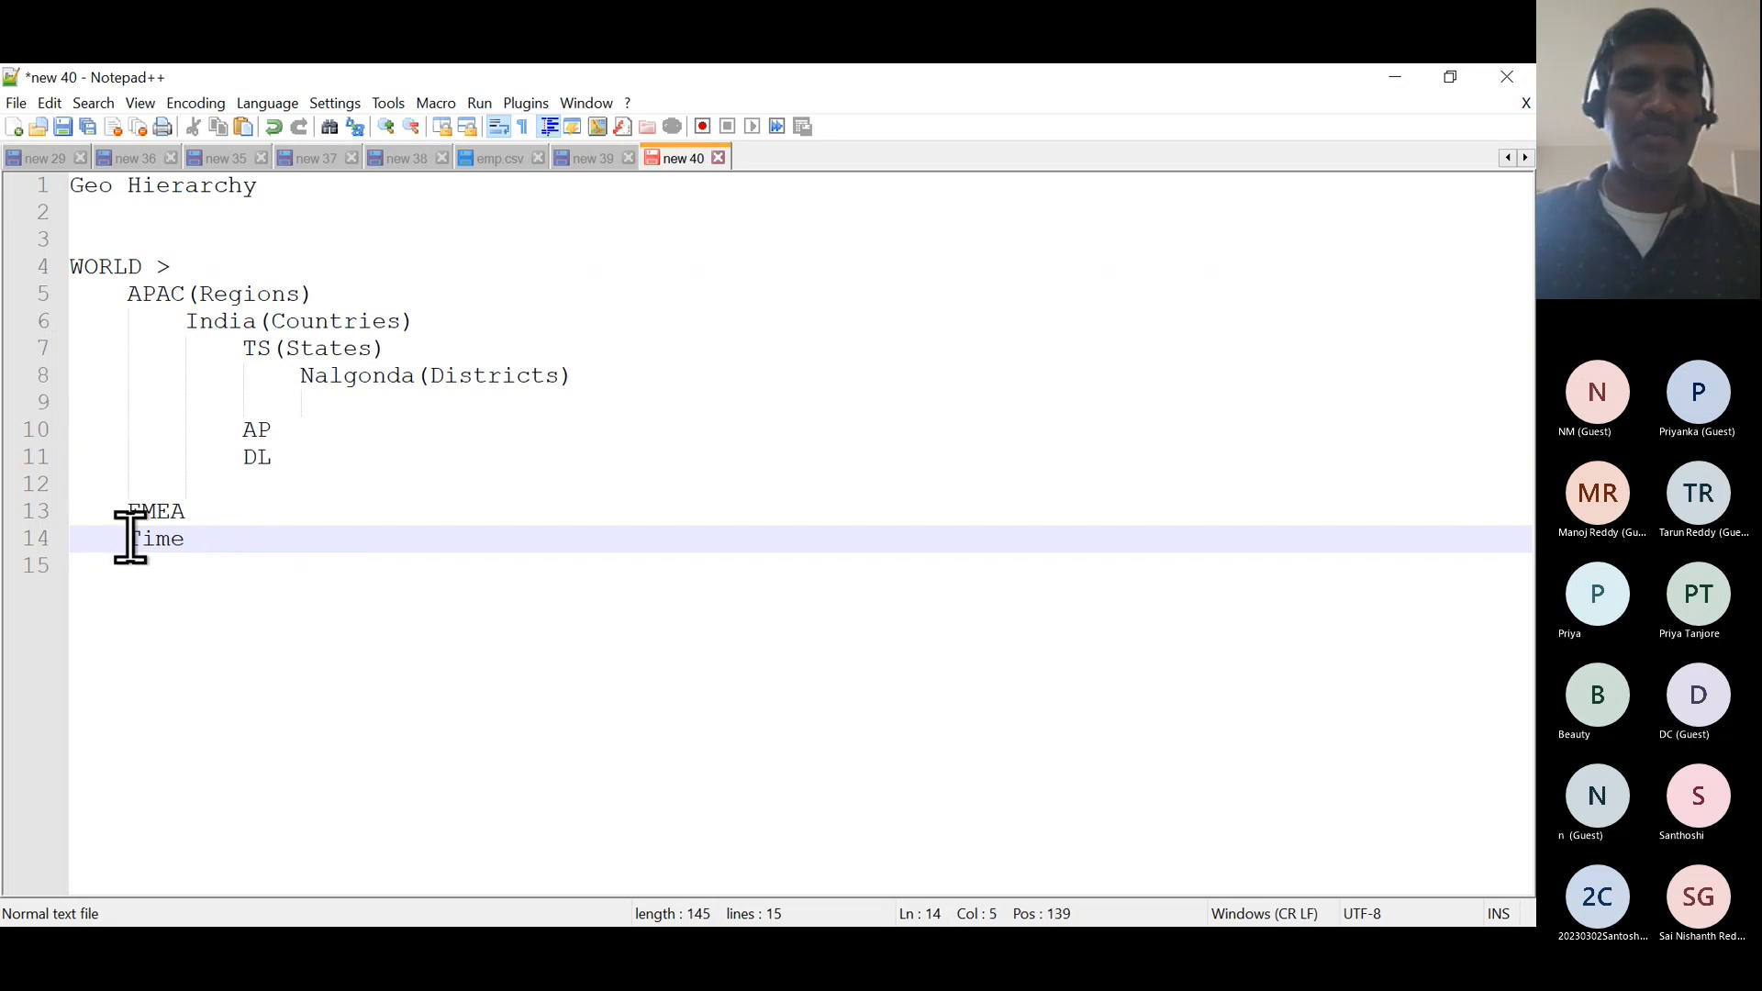
pyautogui.press('Return')
pyautogui.press('Return')
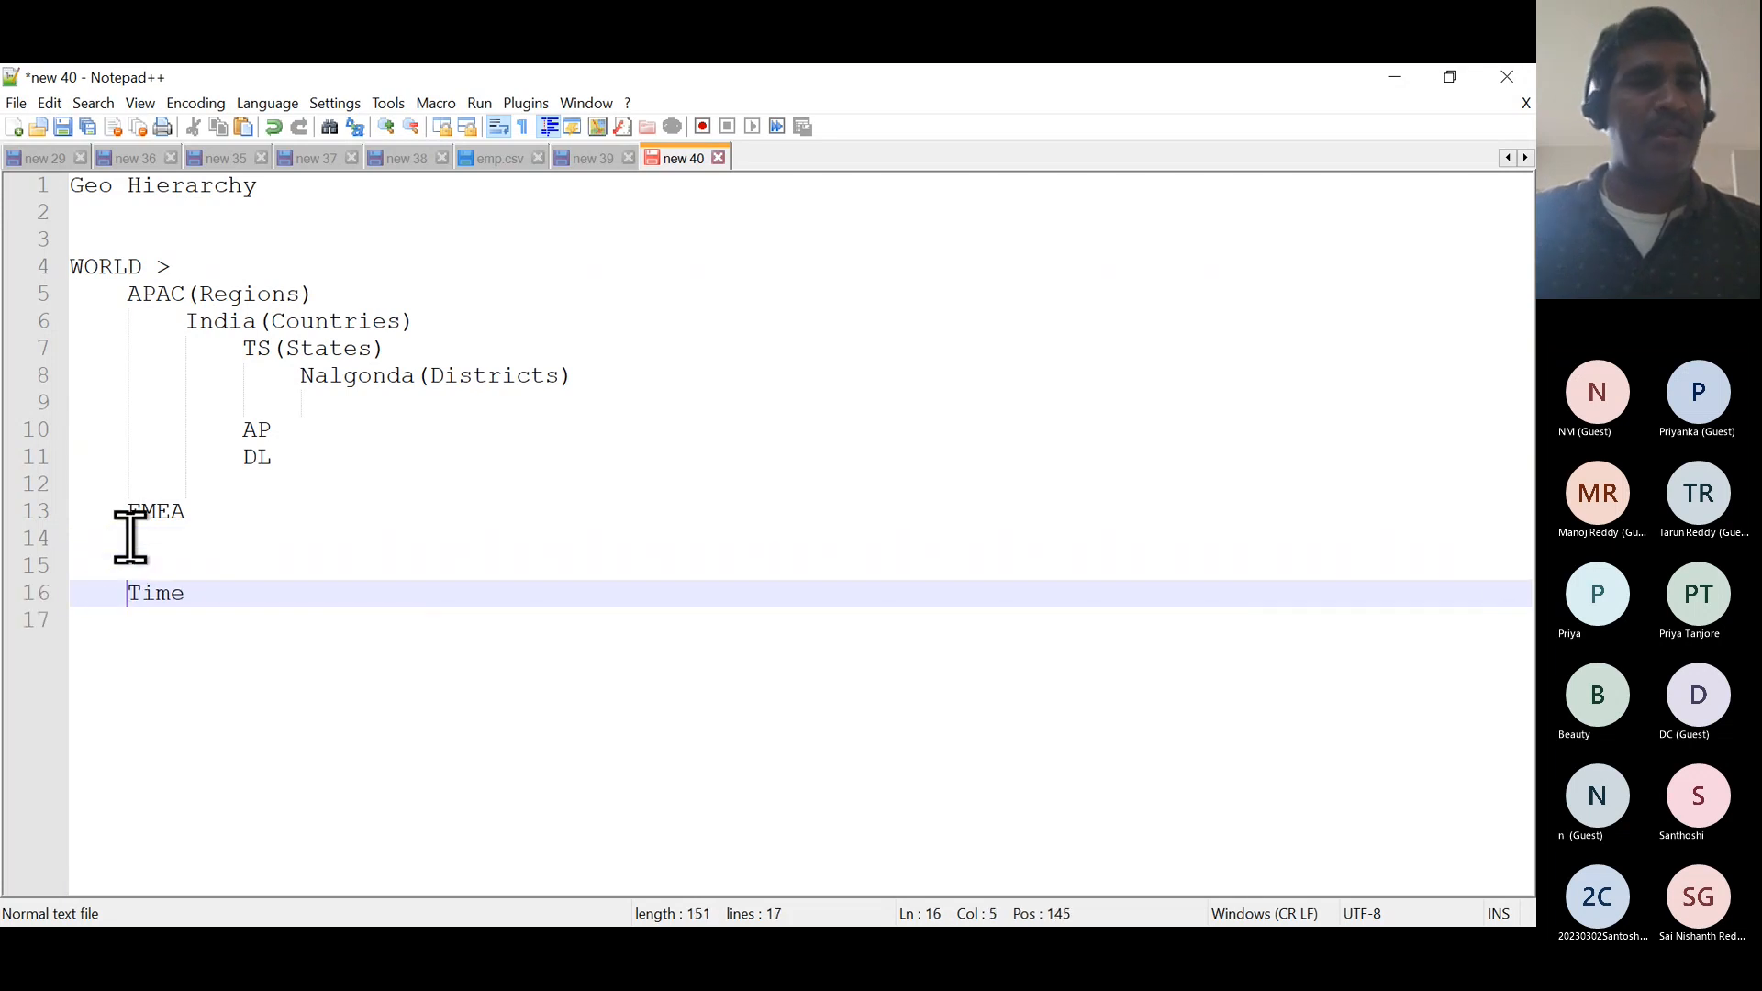
pyautogui.press('BackSpace')
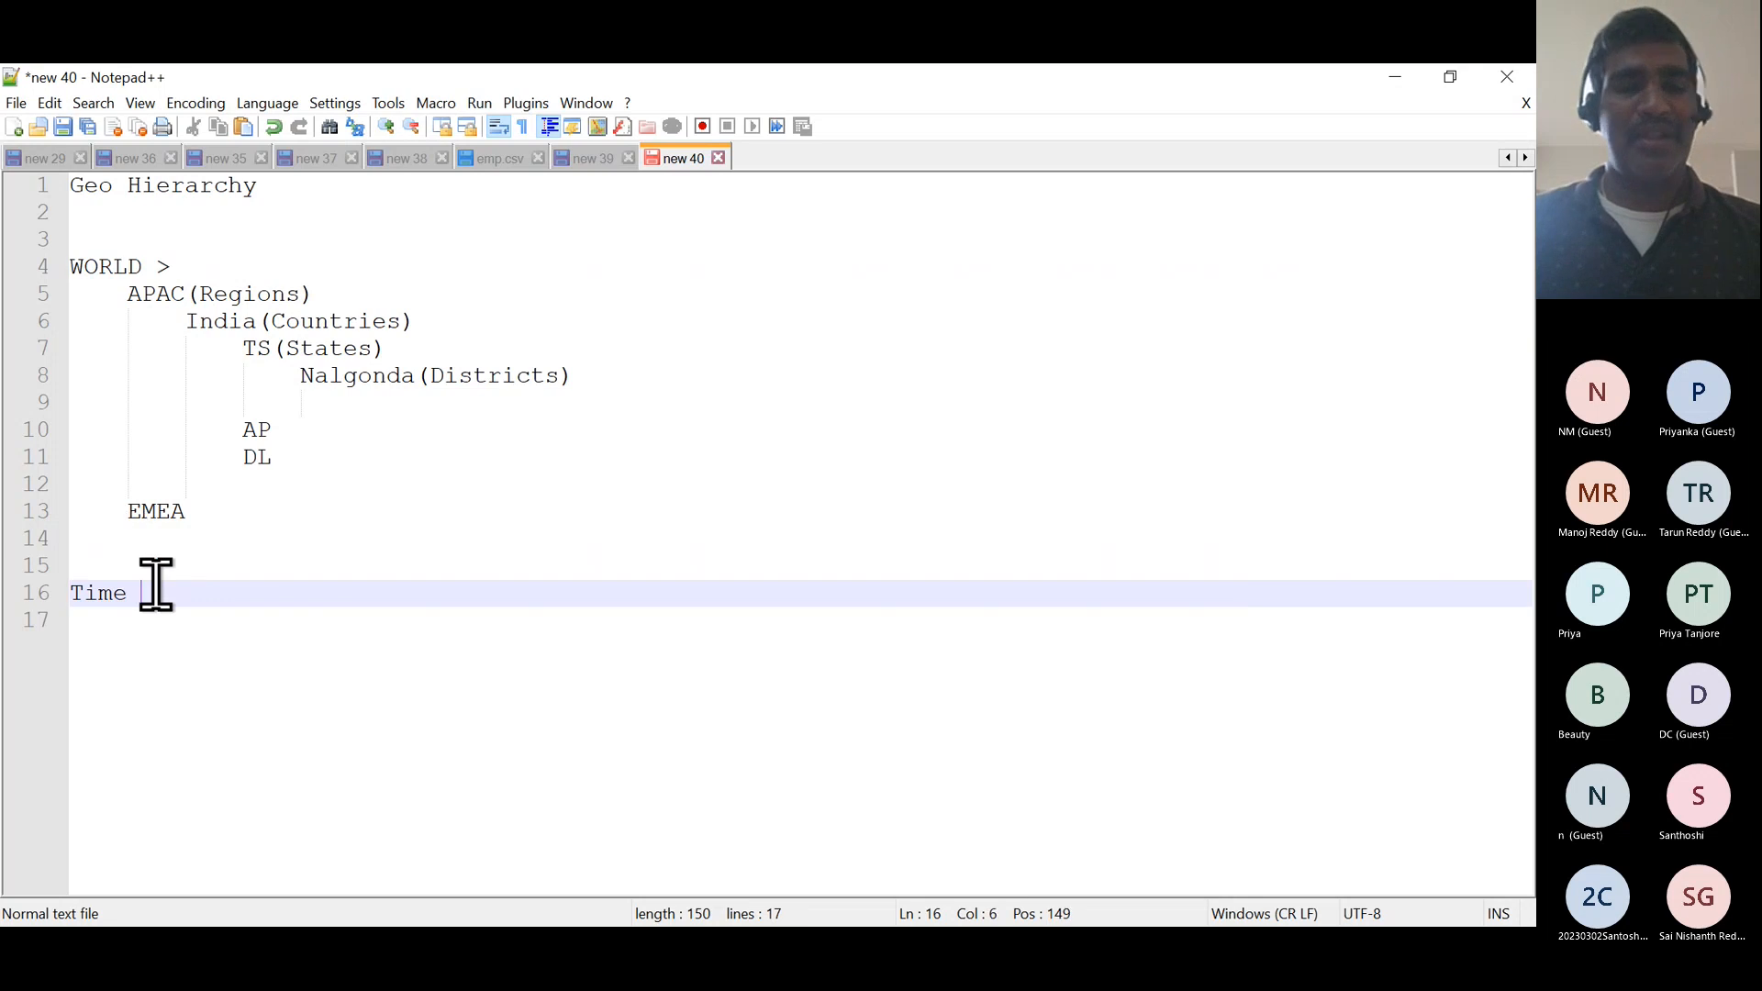
pyautogui.write('Hiera')
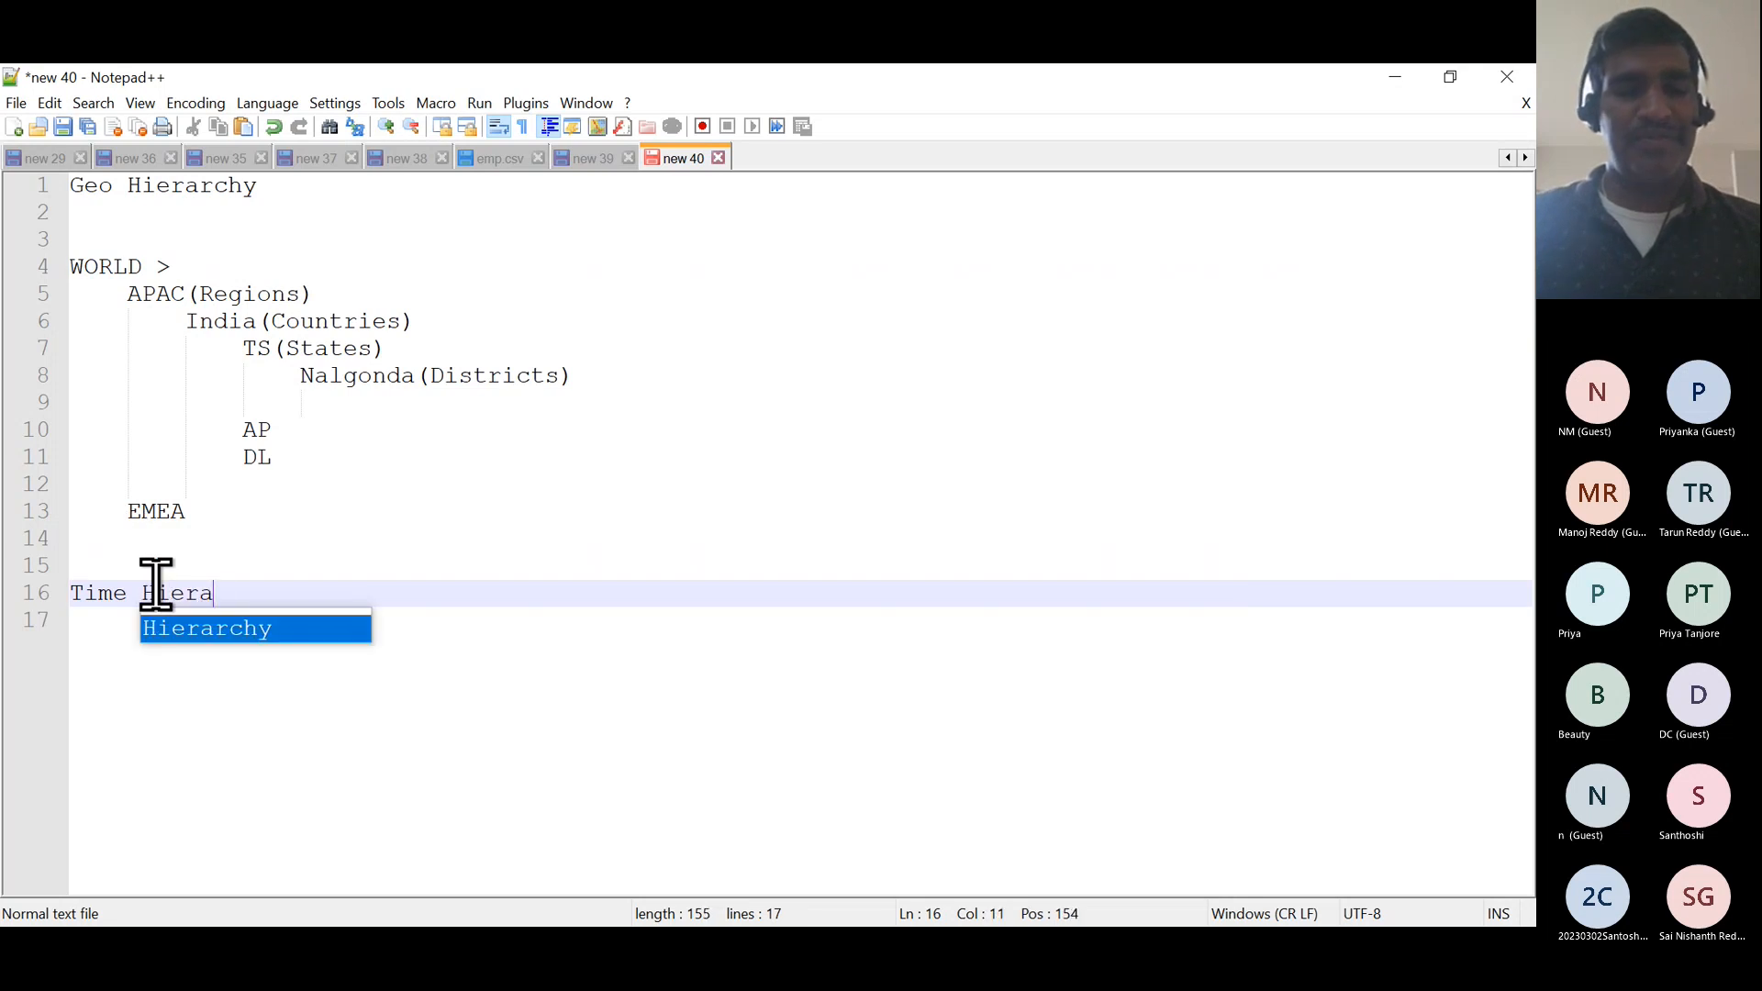
pyautogui.write('rchy')
pyautogui.press('Return')
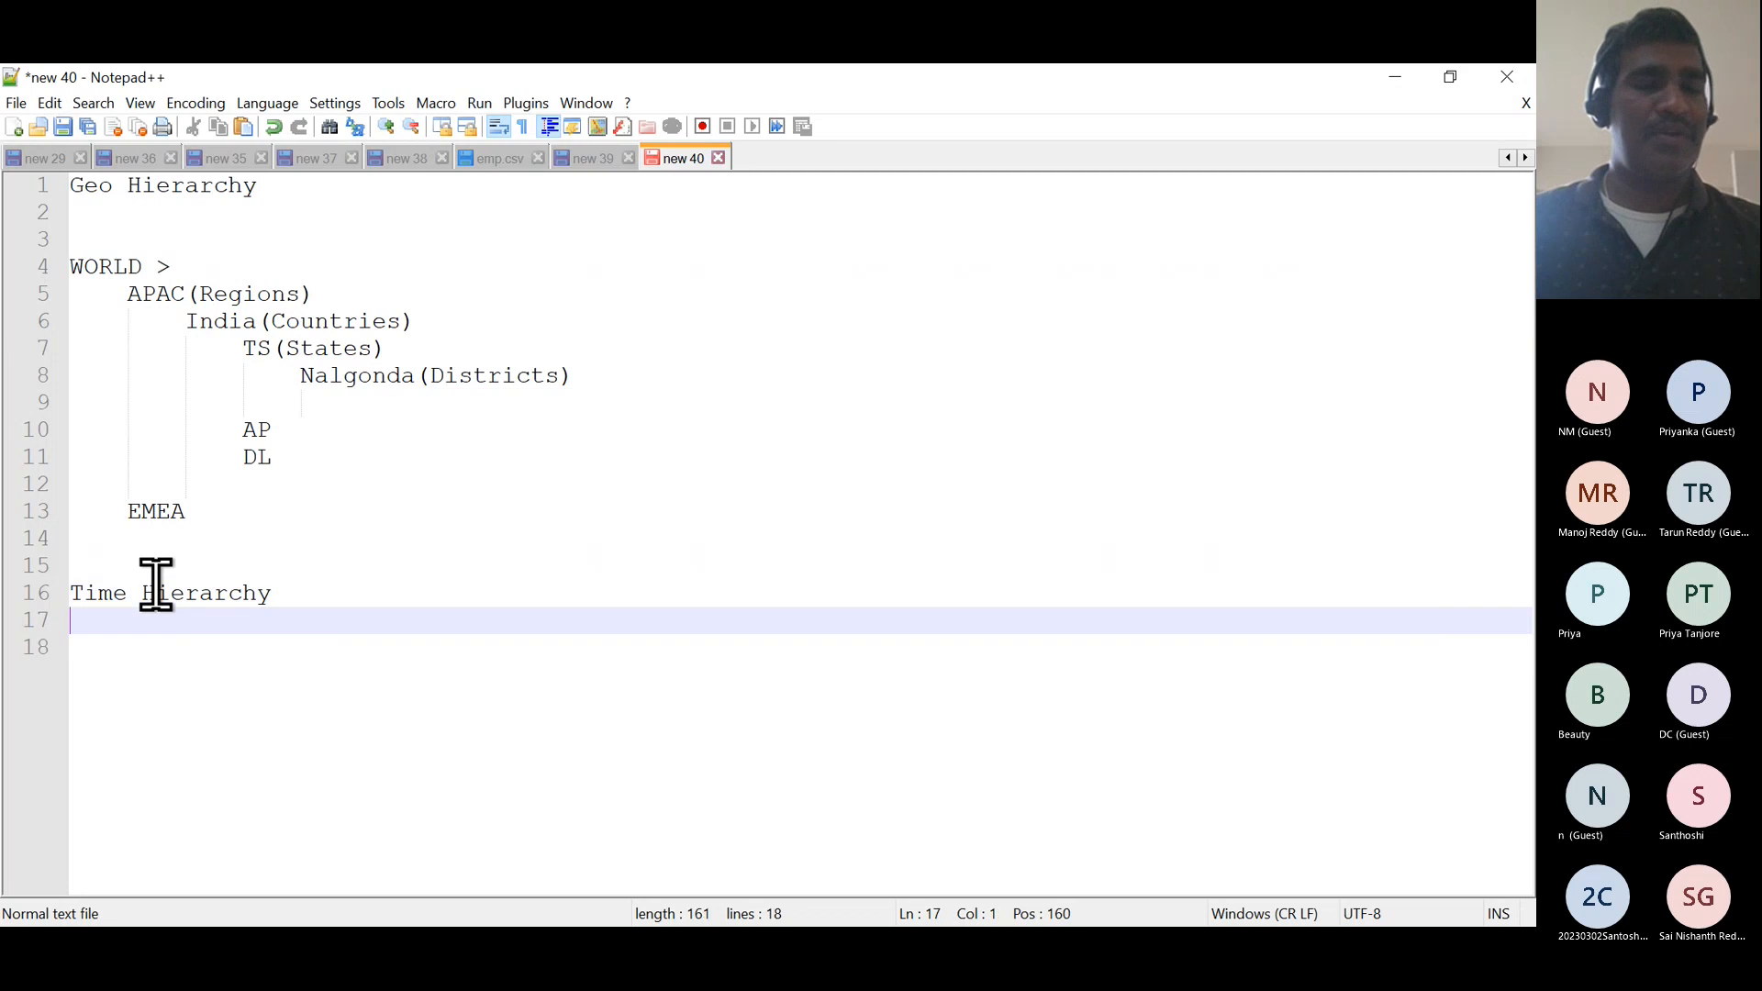
# - List the levels Year, Qtr, Month and Days below the Time Hierarchy heading after a blank line, each indented one level deeper
pyautogui.press('Return')
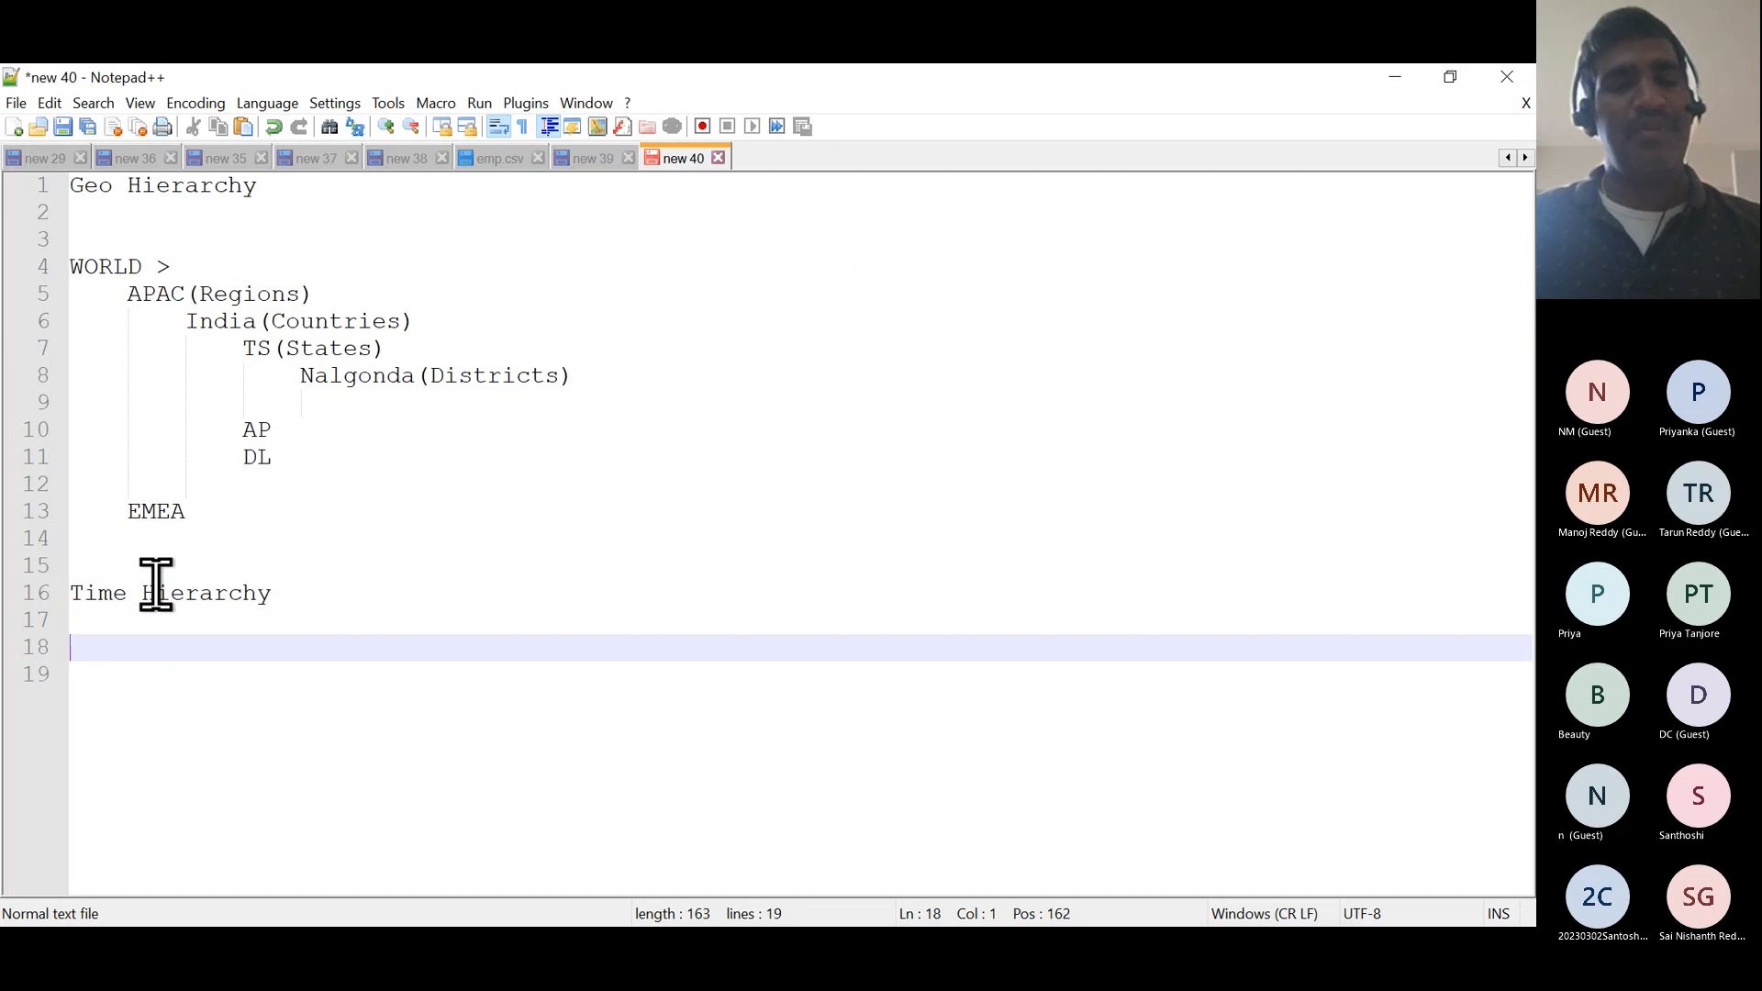
pyautogui.write('Year')
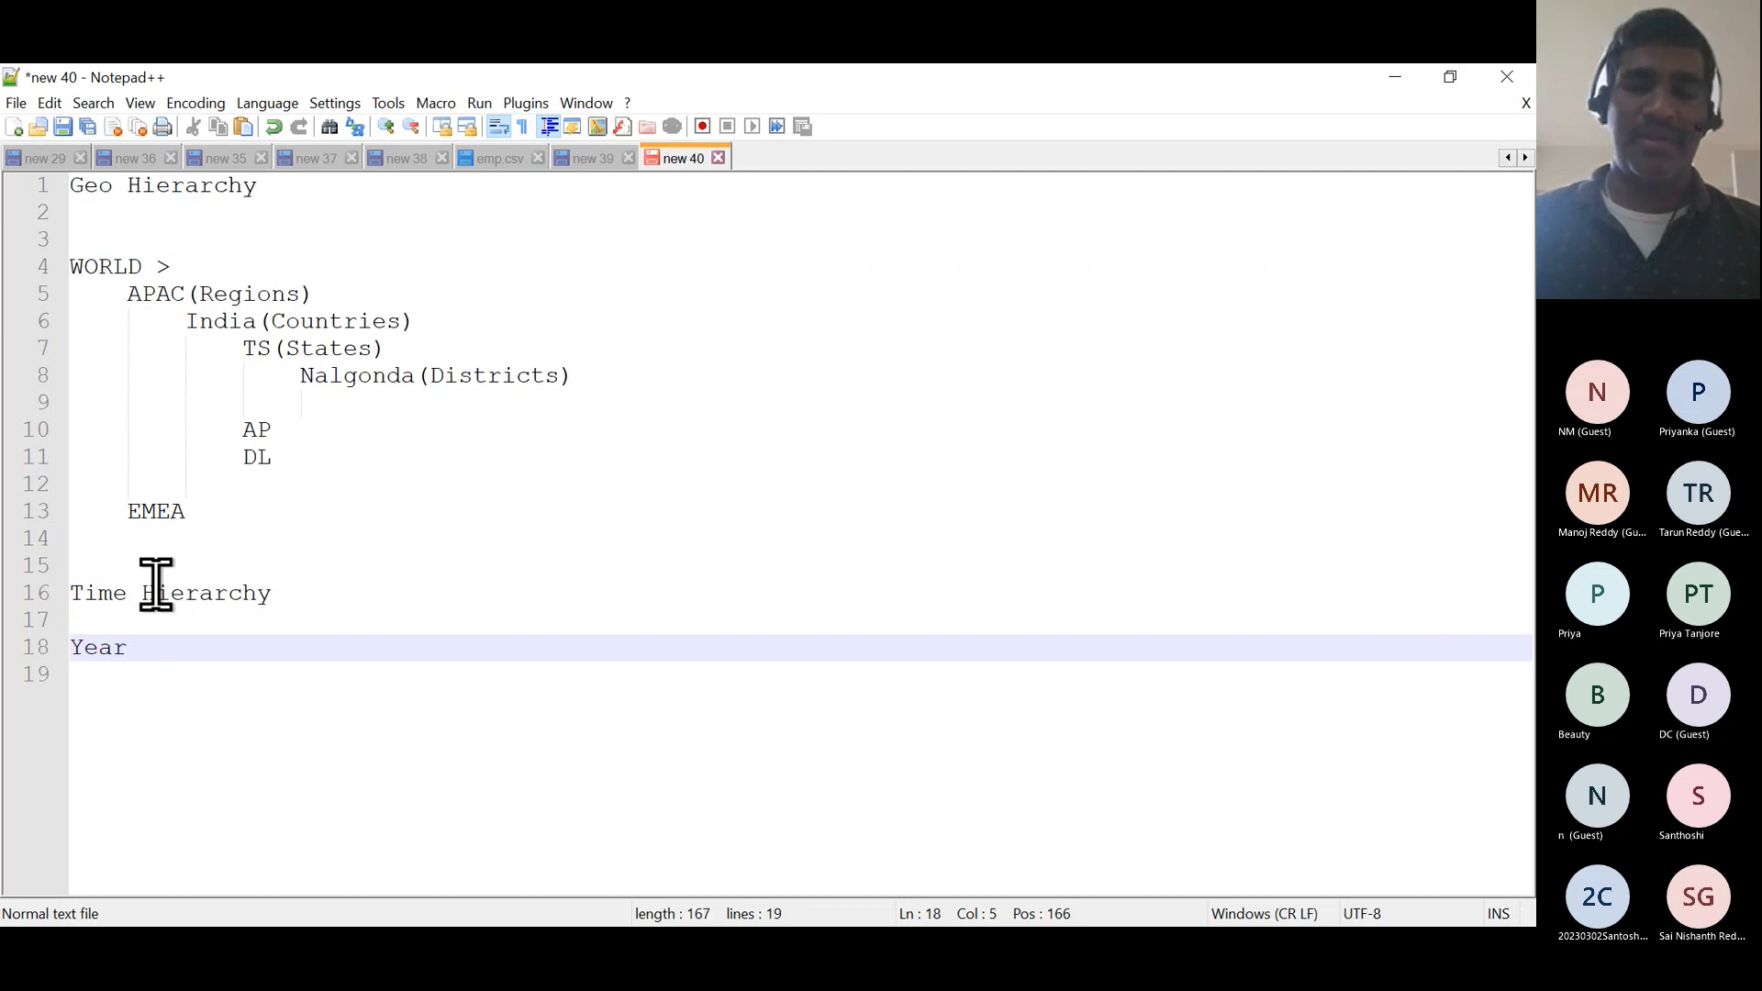
pyautogui.press('Return')
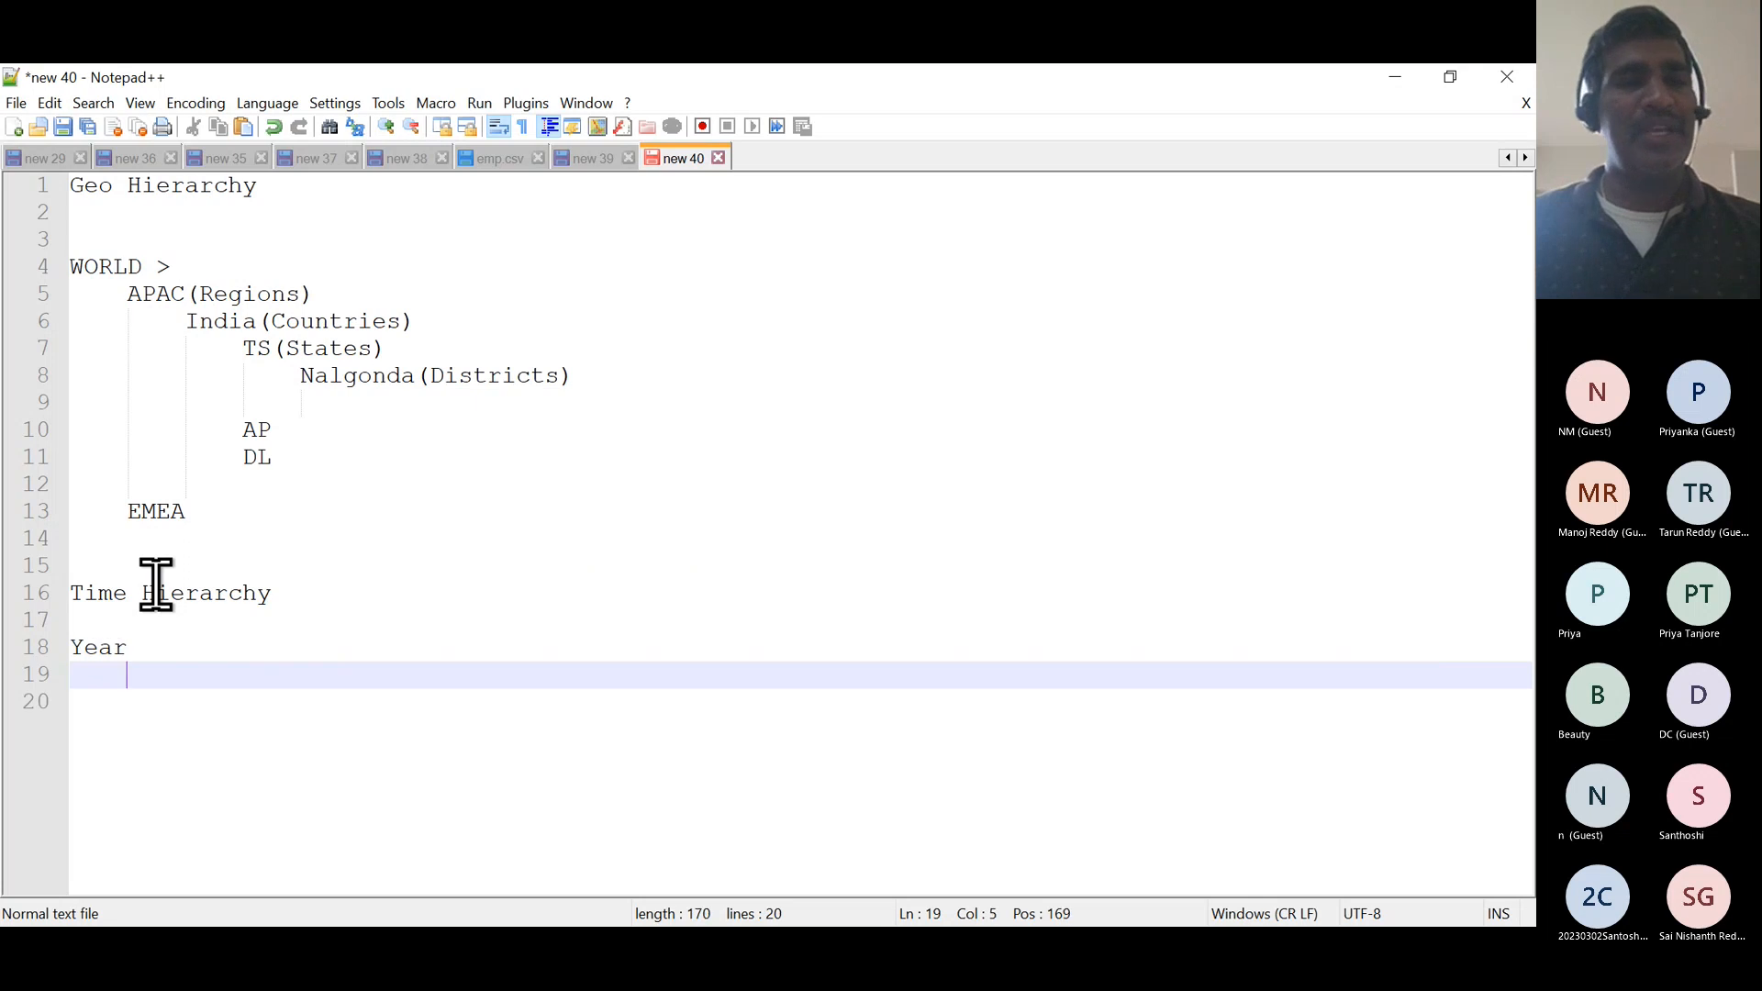
pyautogui.write('Qtr')
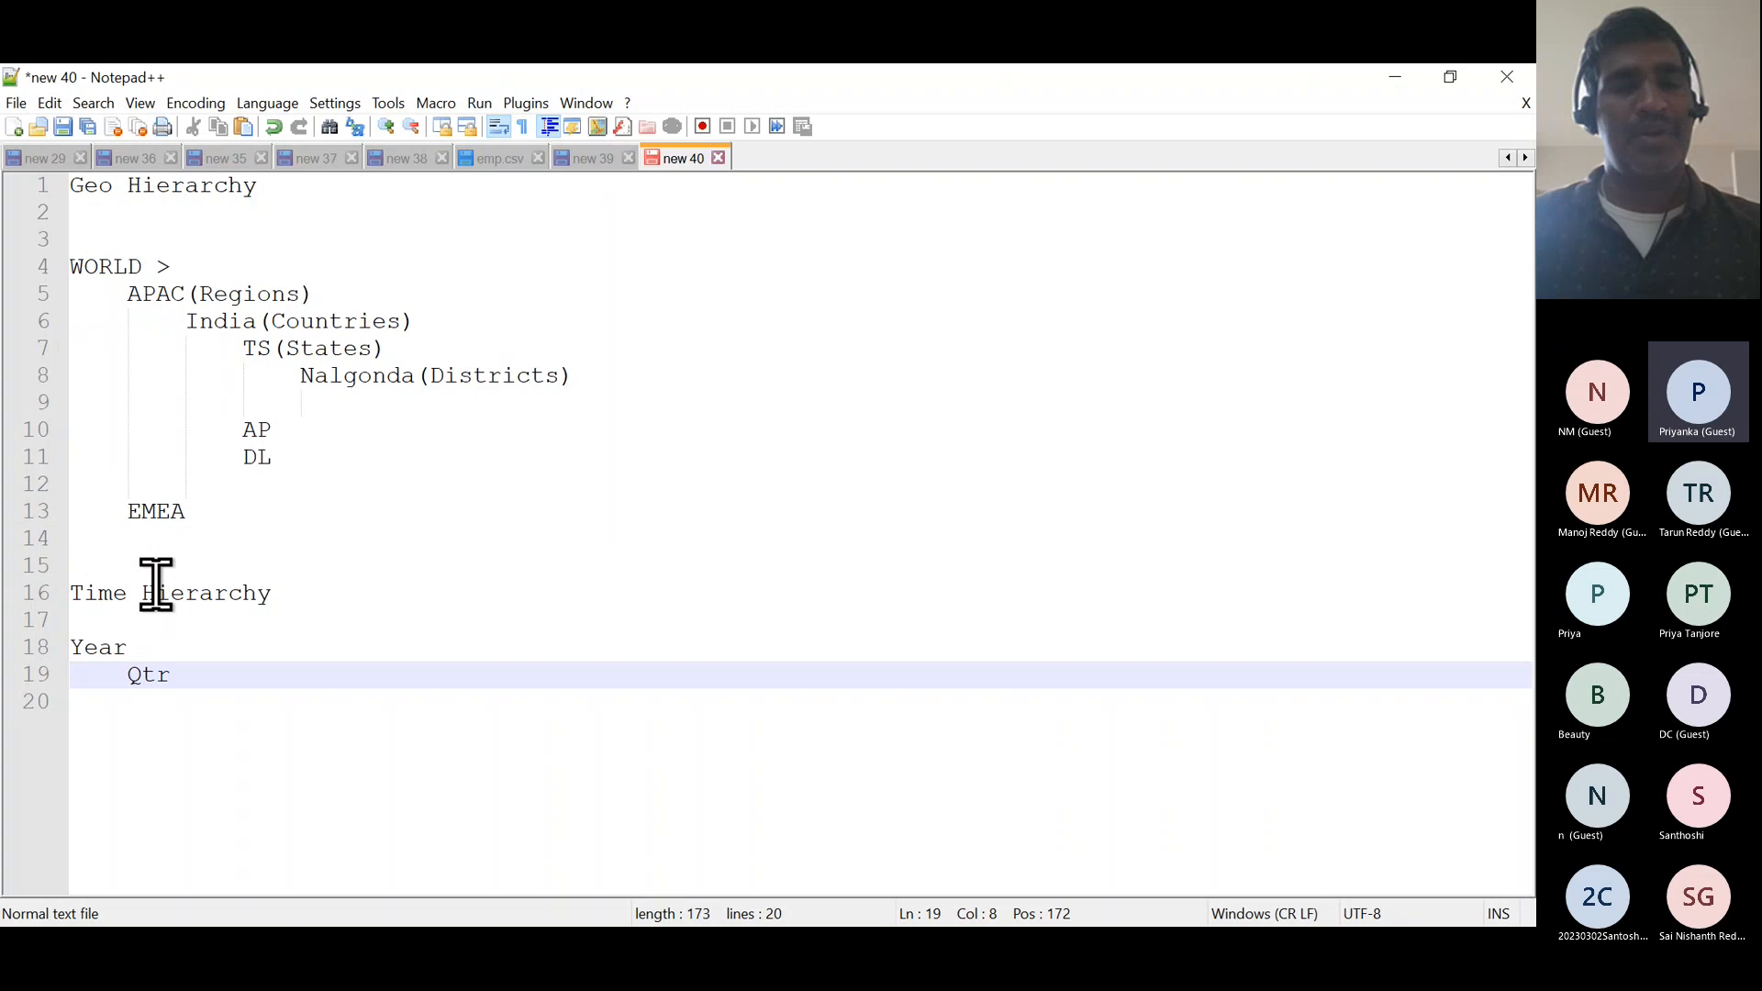
pyautogui.press('Return')
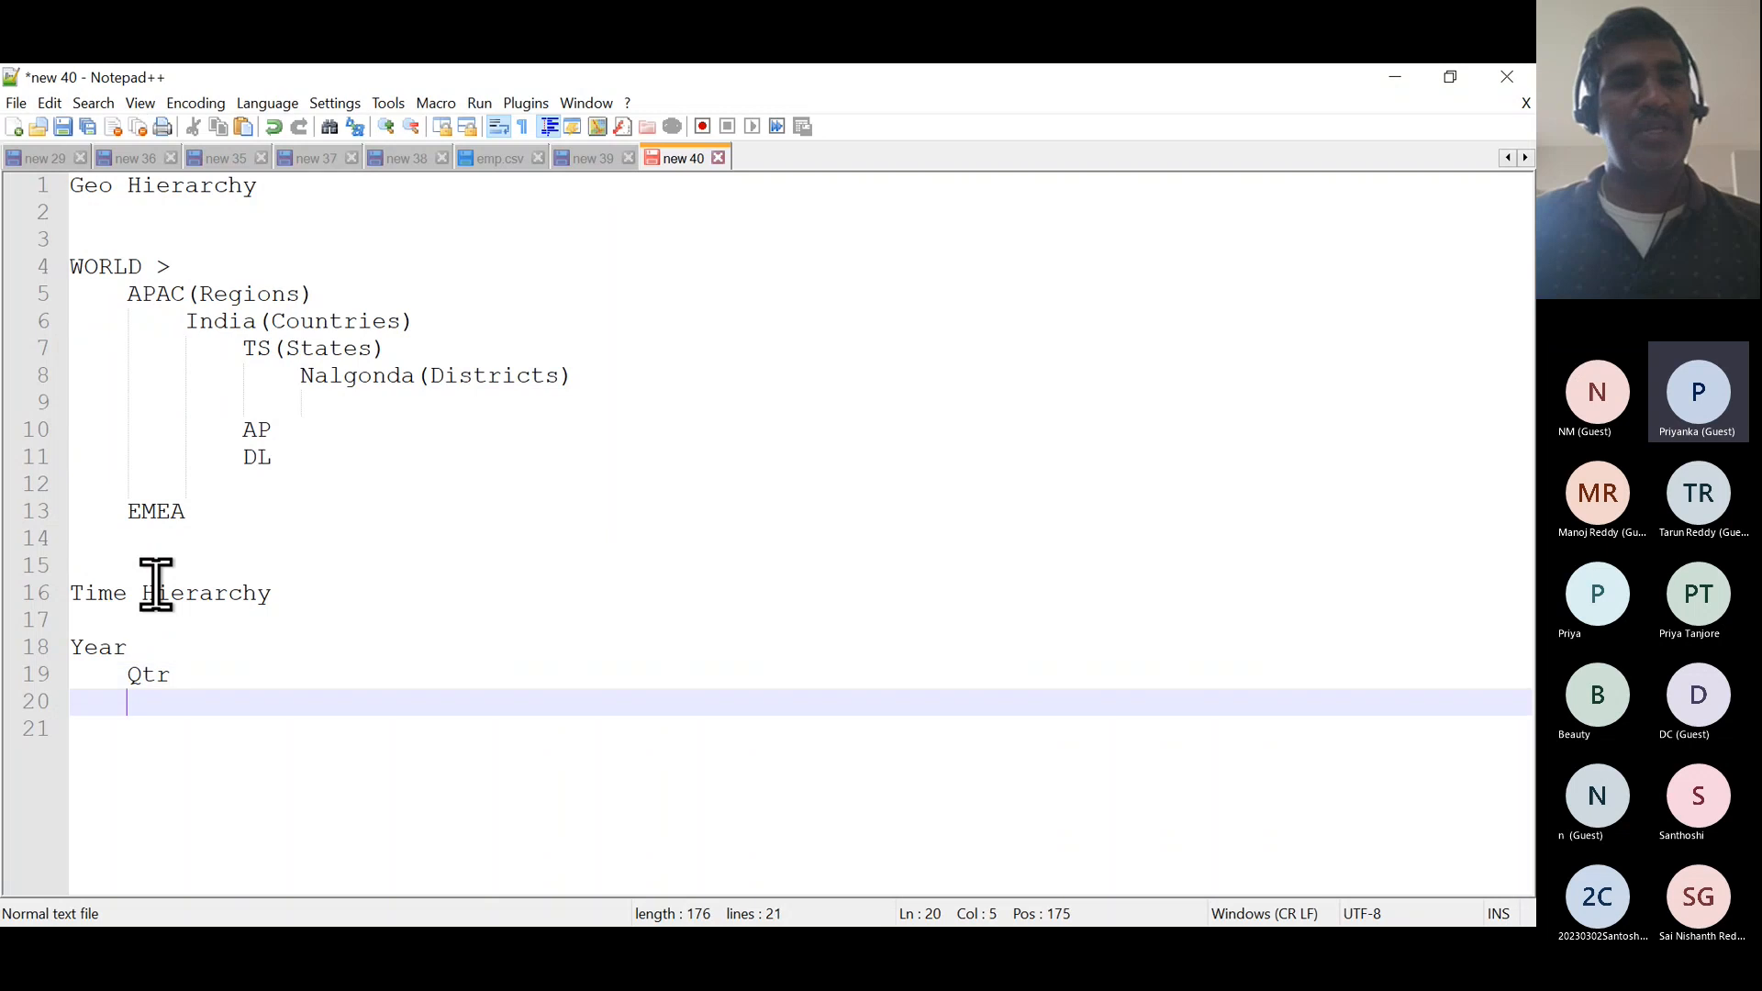
pyautogui.write('Month')
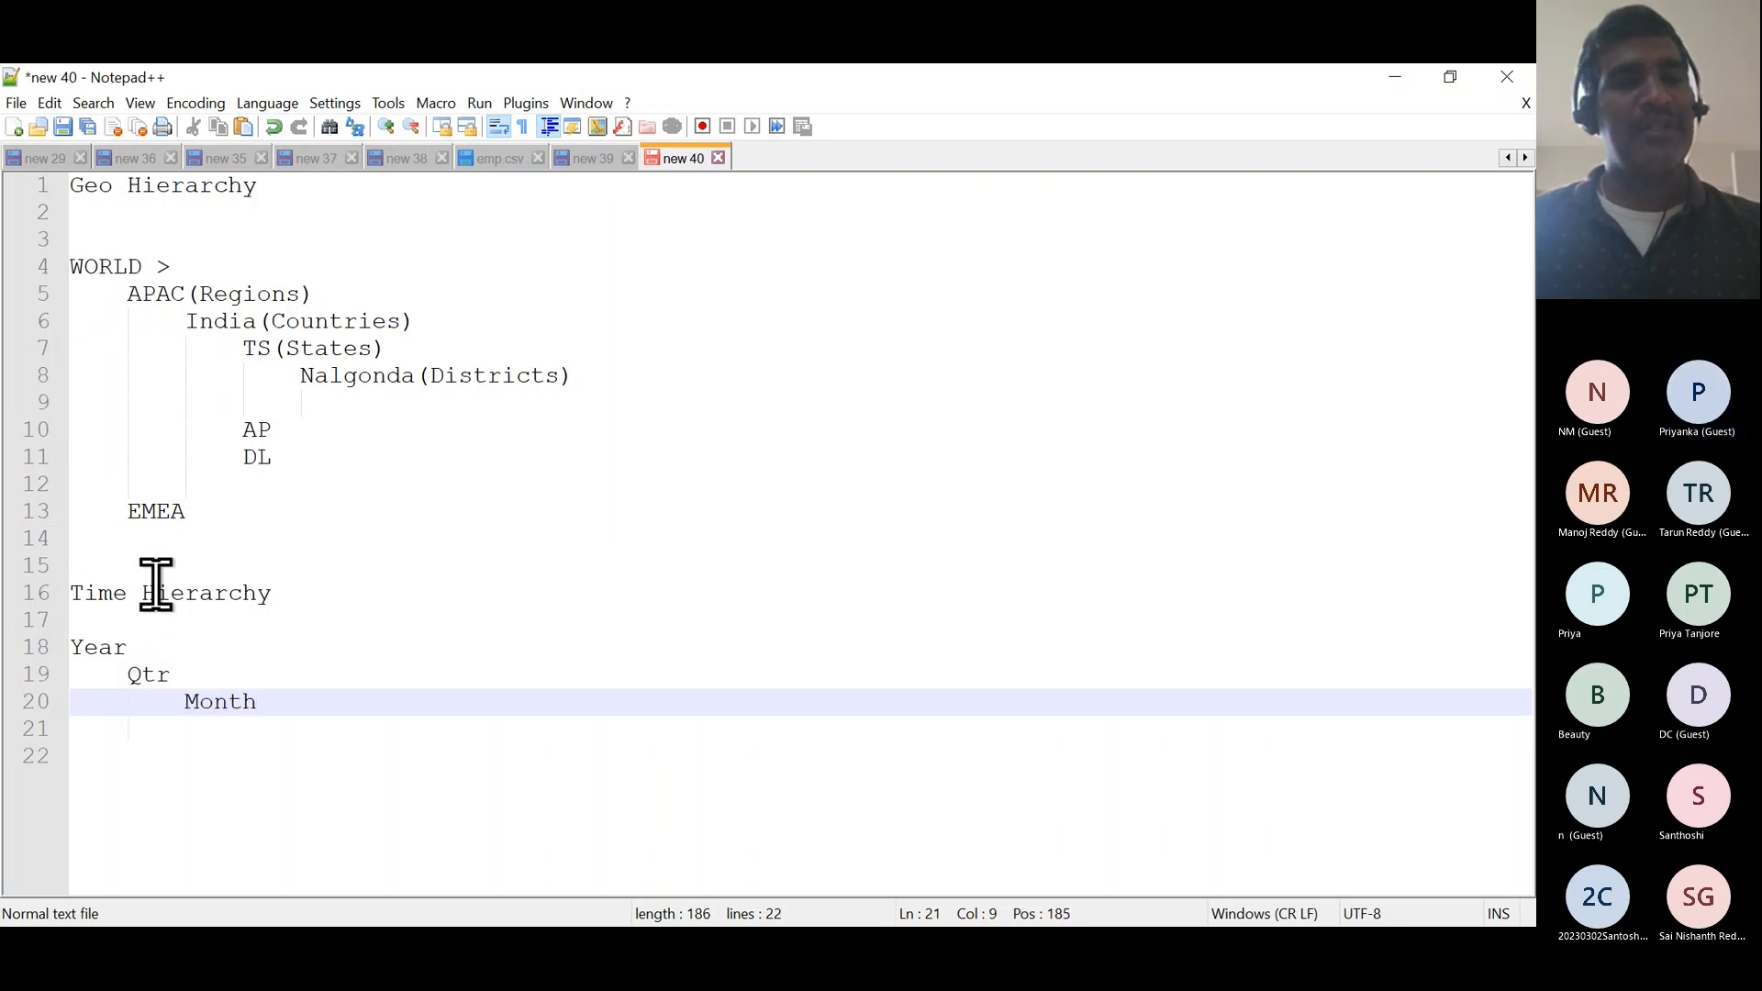
pyautogui.press('Return')
pyautogui.press('Tab')
pyautogui.write('Days')
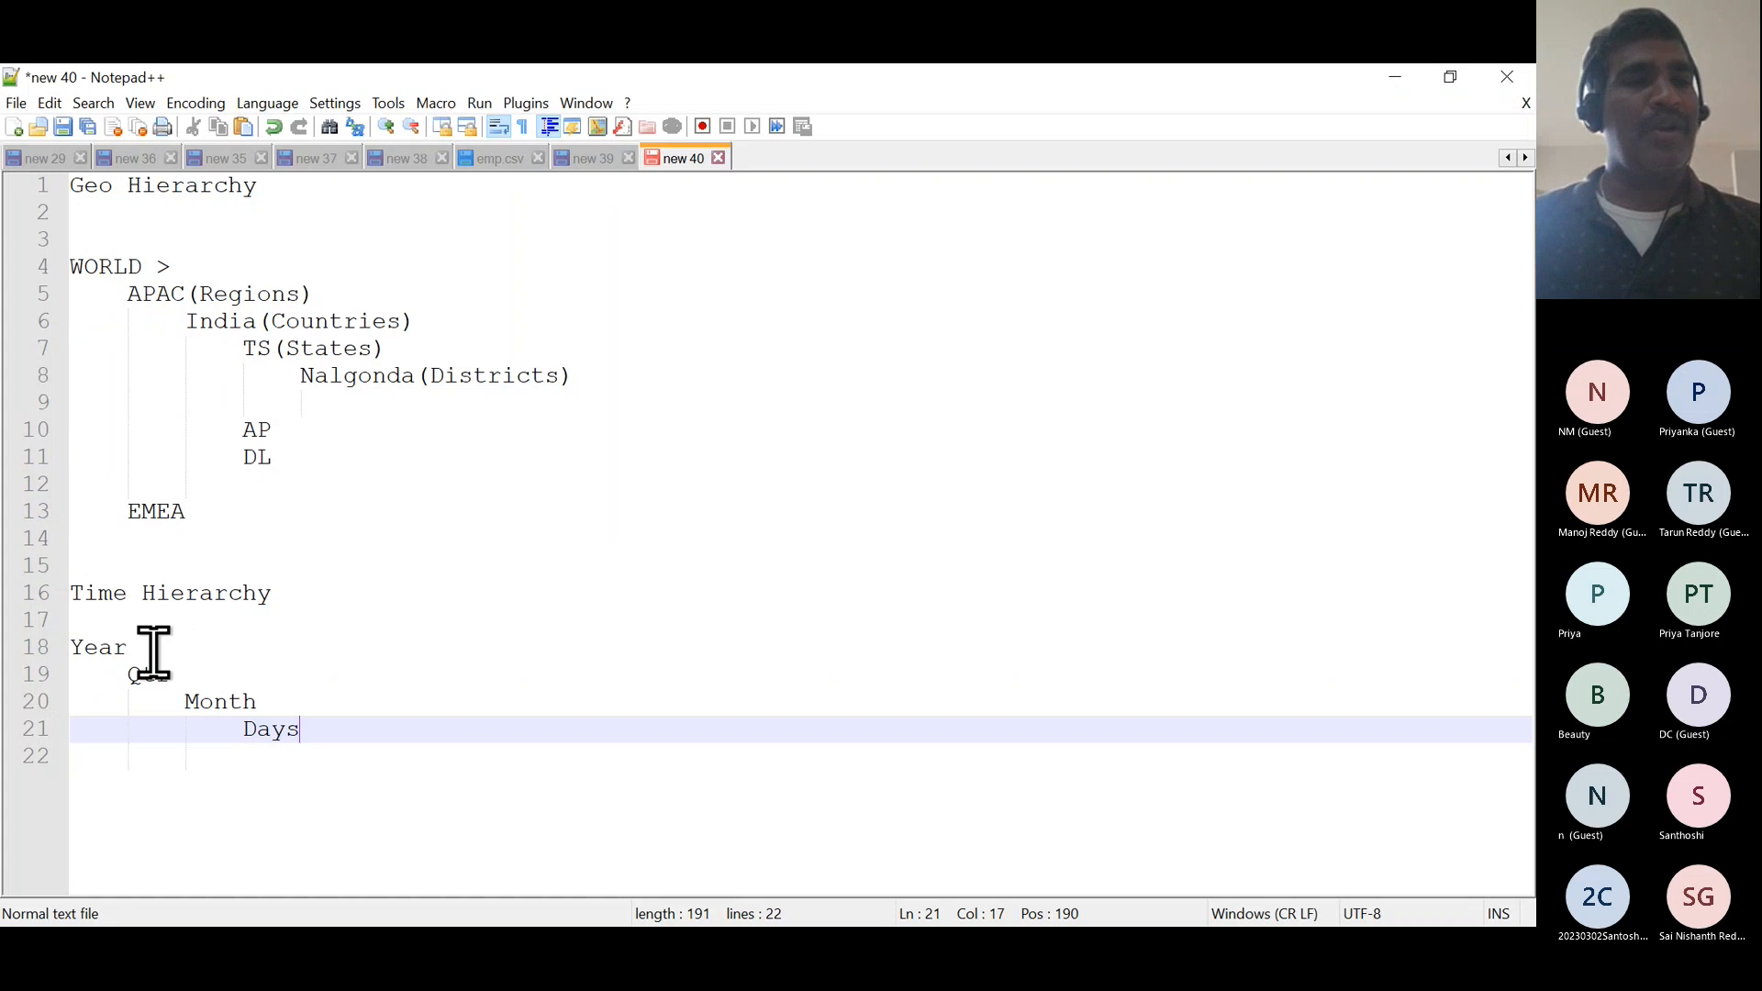
# - Add the unindented heading "Product" below Days, leaving one blank line between them
pyautogui.press('Return')
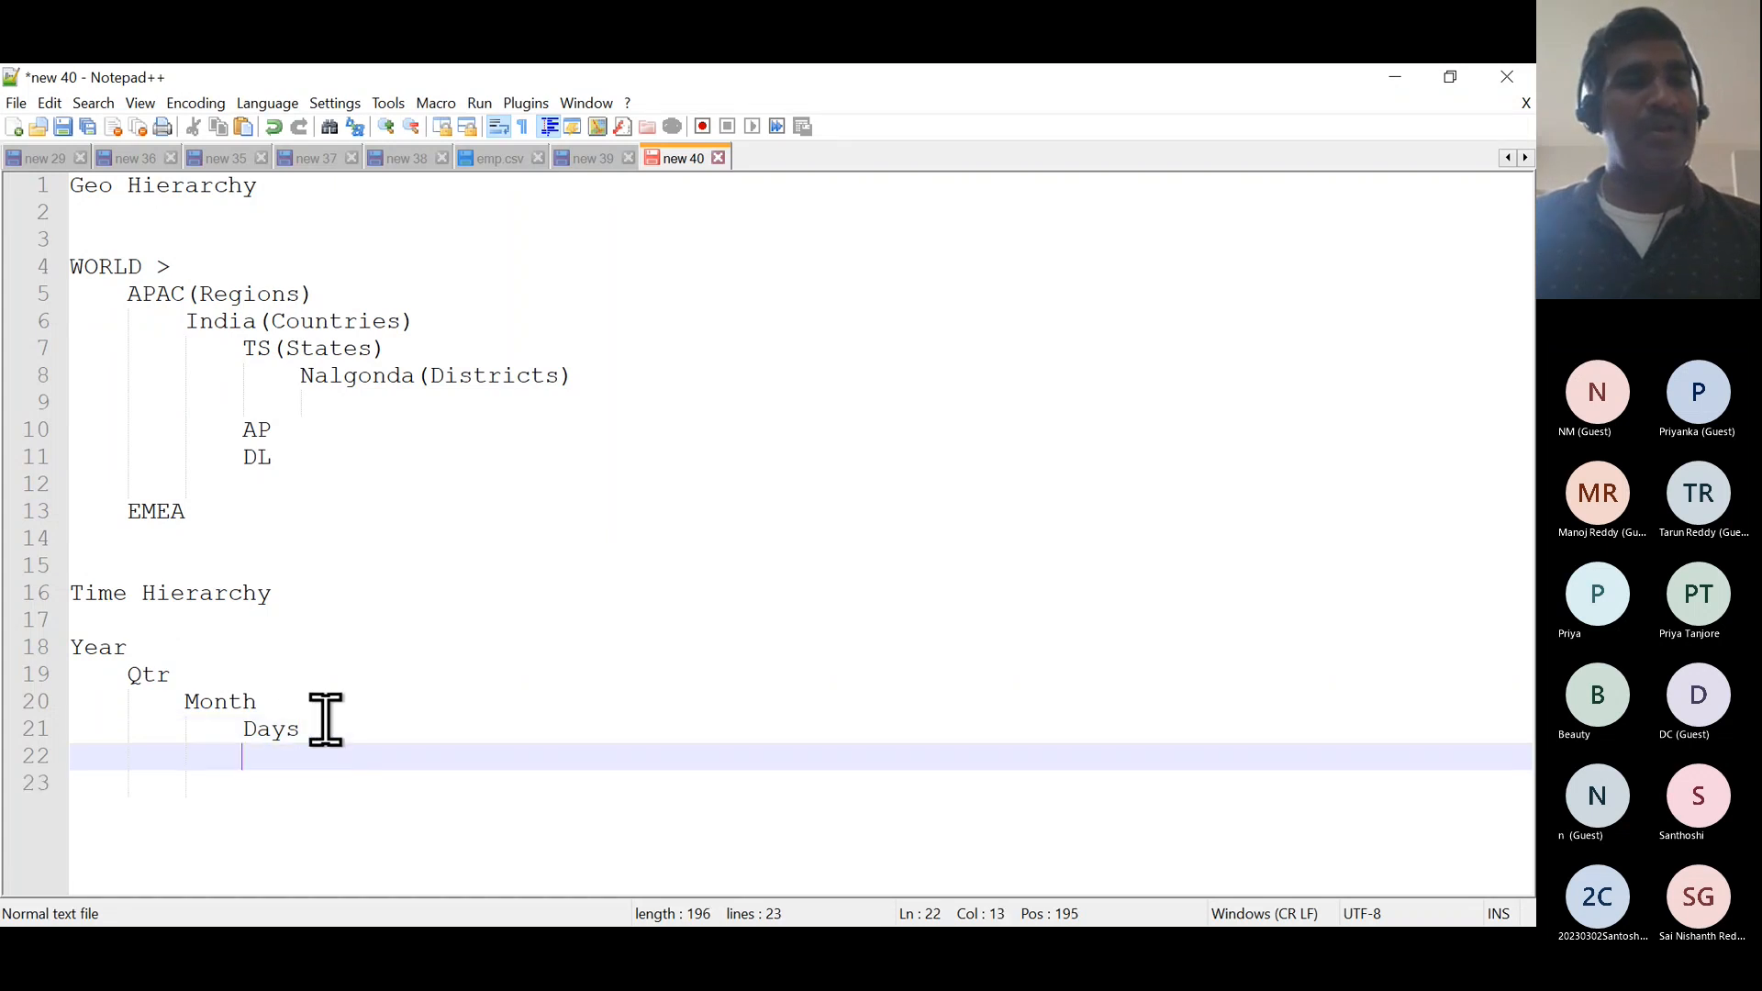
pyautogui.press('BackSpace')
pyautogui.press('BackSpace')
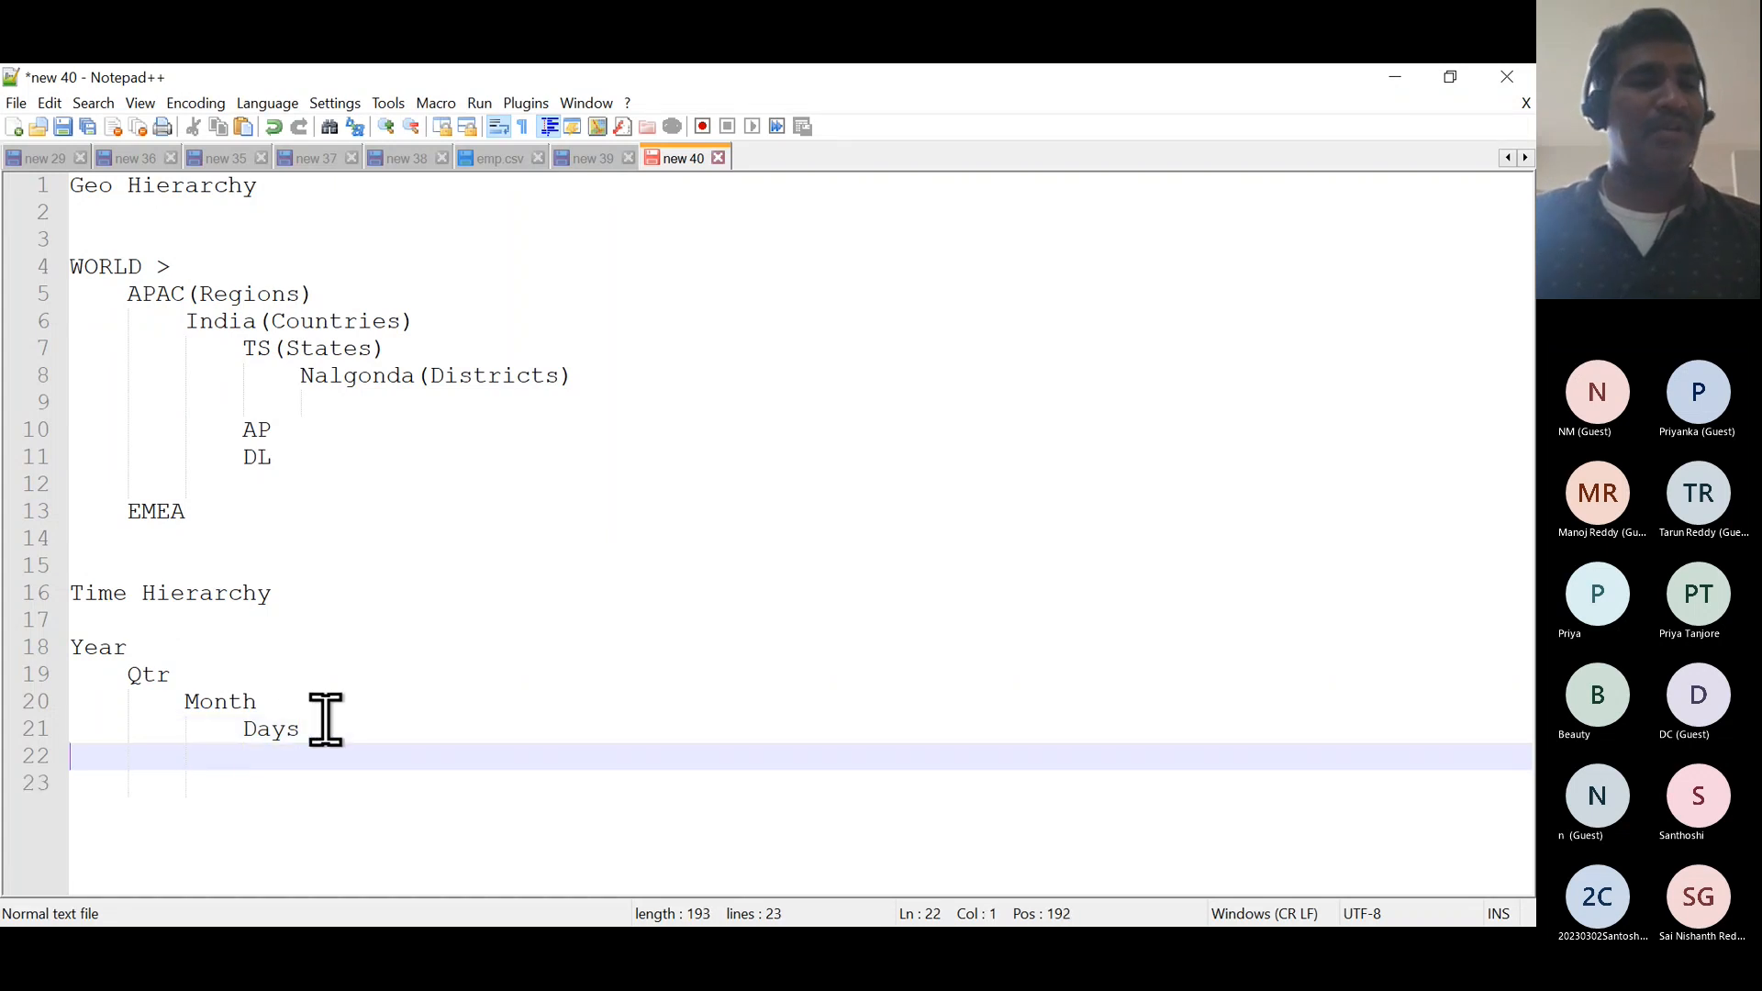
pyautogui.press('Return')
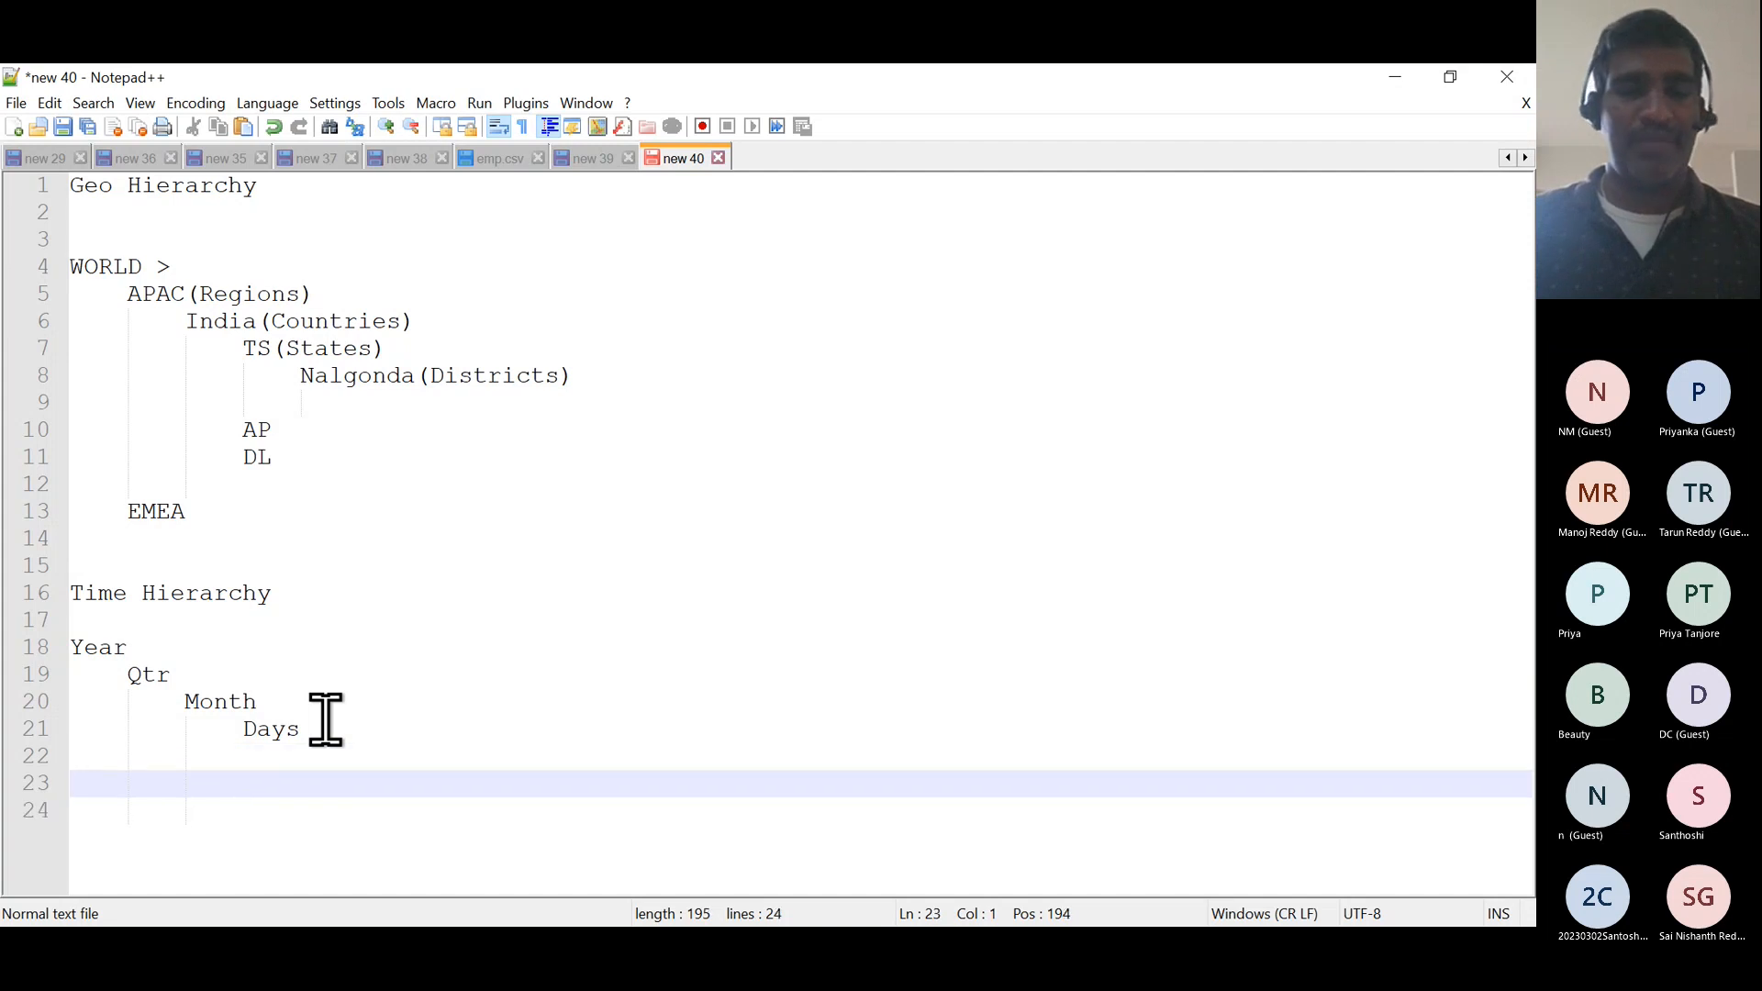
pyautogui.write('Product')
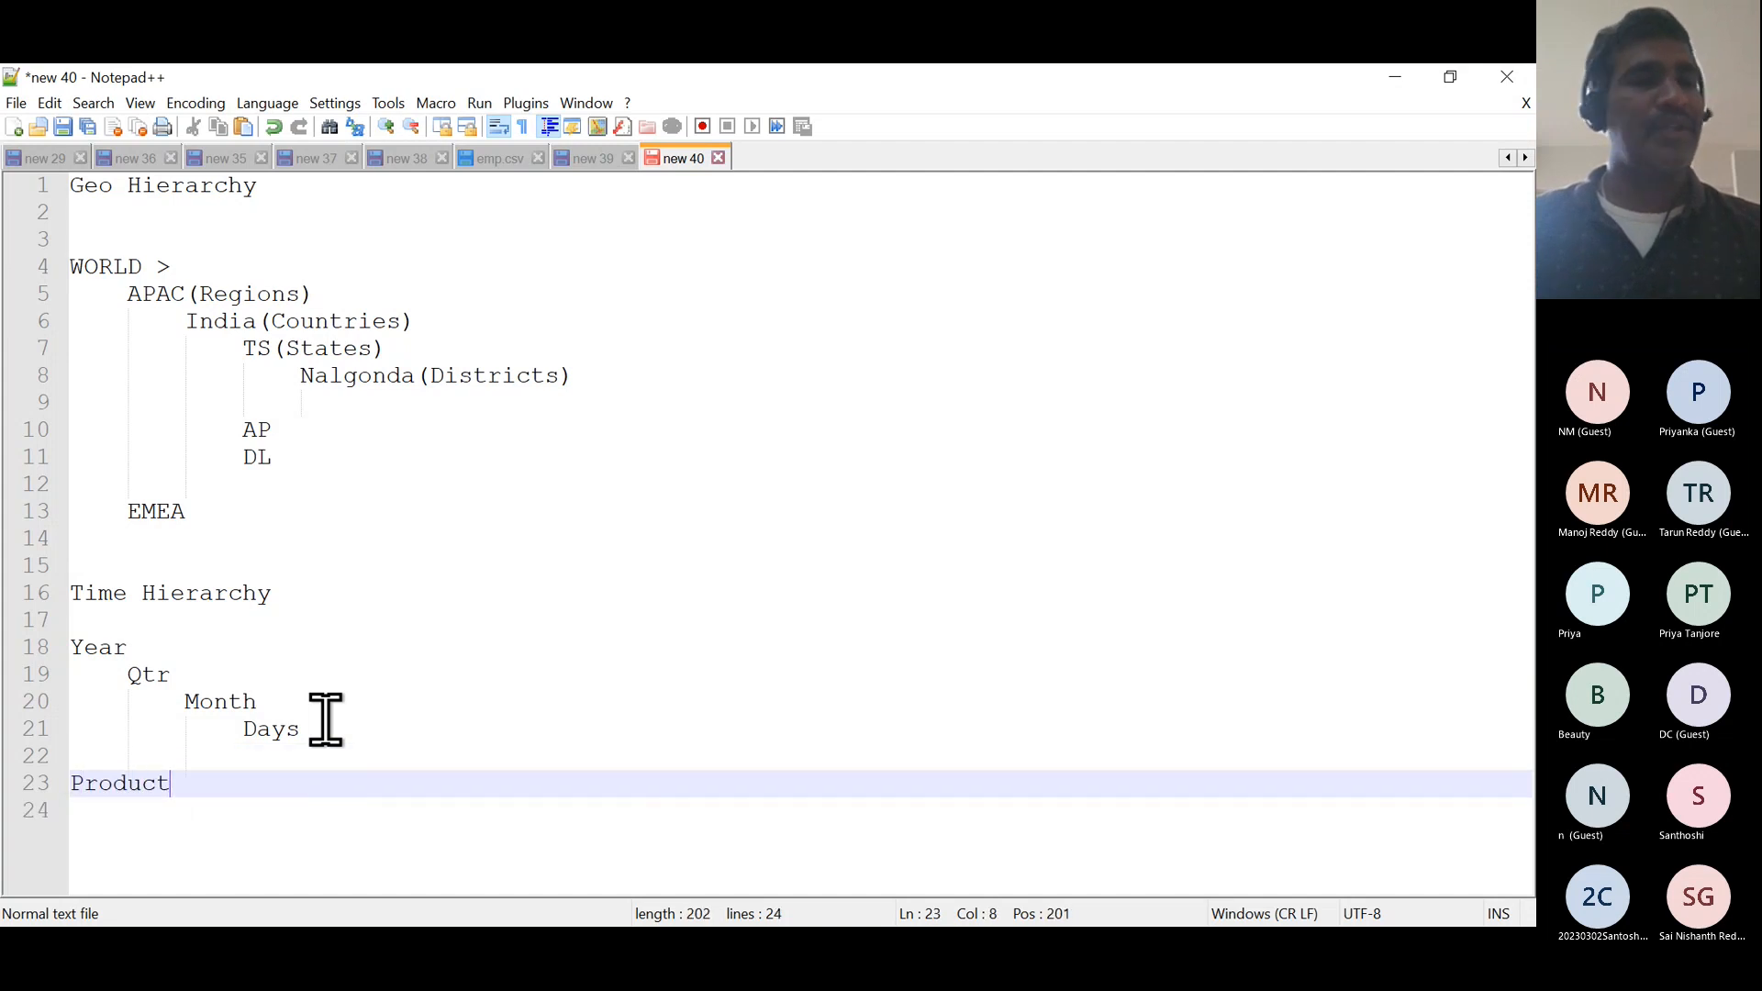
# - List the levels Category, Segment and Product below the Product heading after a blank line, each indented one level deeper
pyautogui.press('Return')
pyautogui.press('Return')
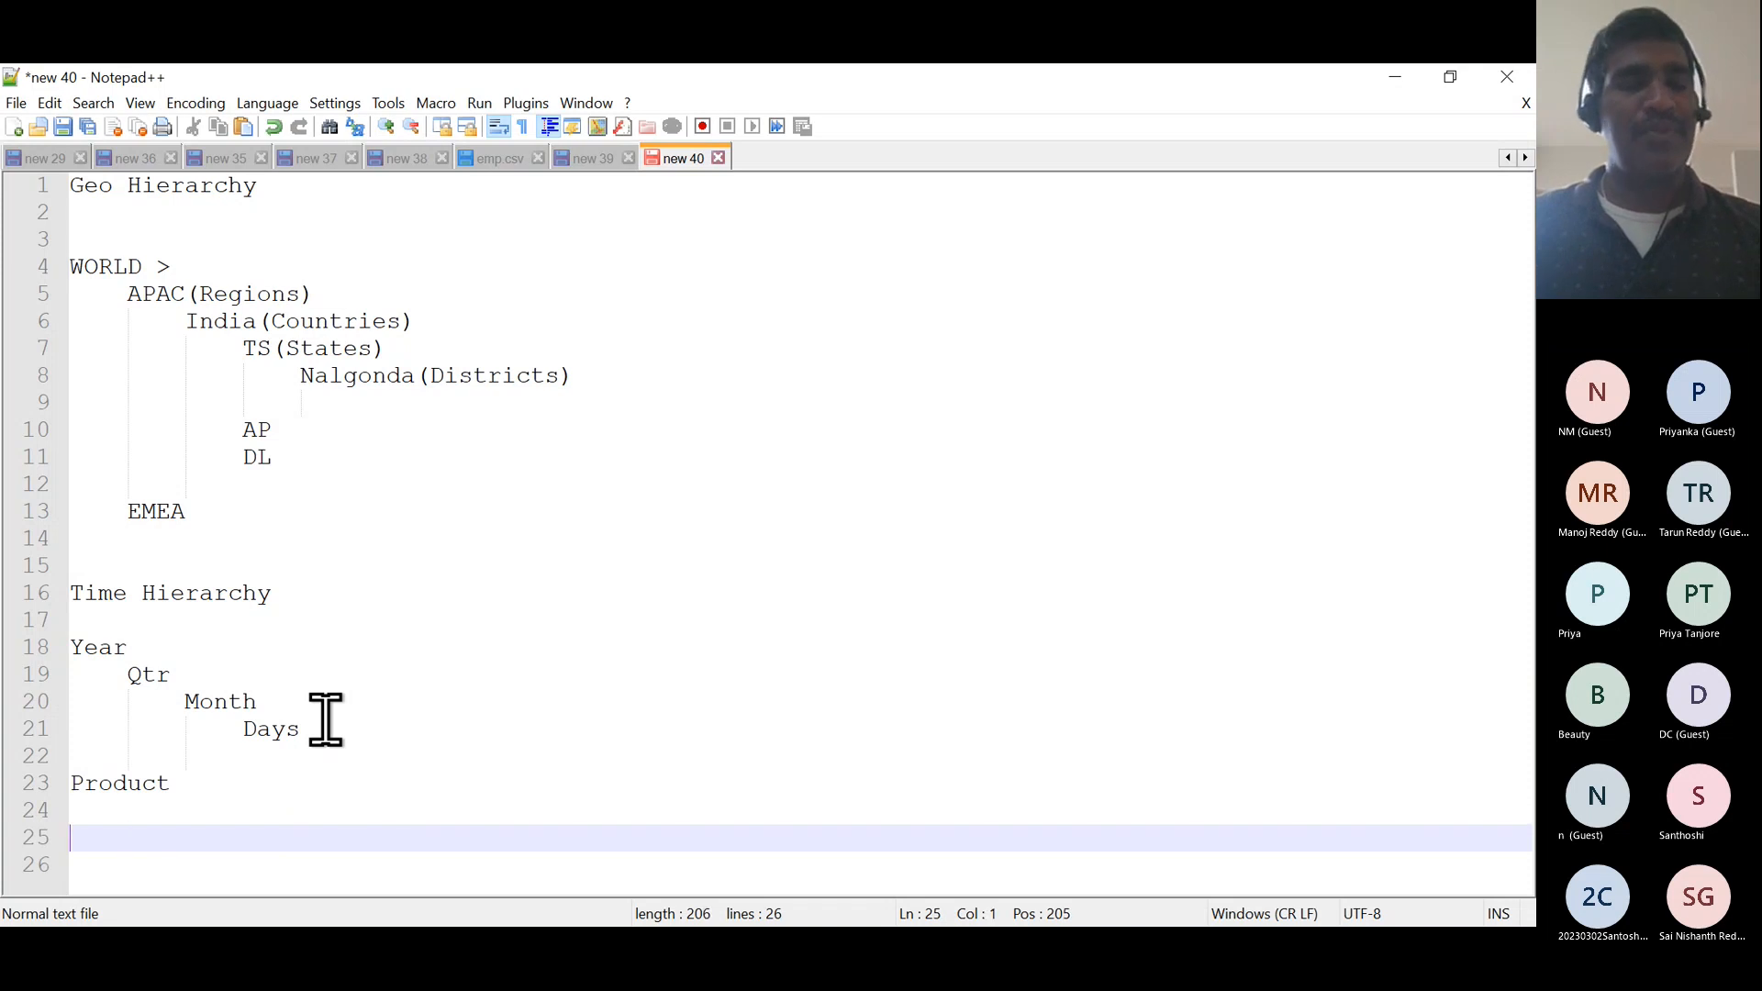
pyautogui.write('Ca')
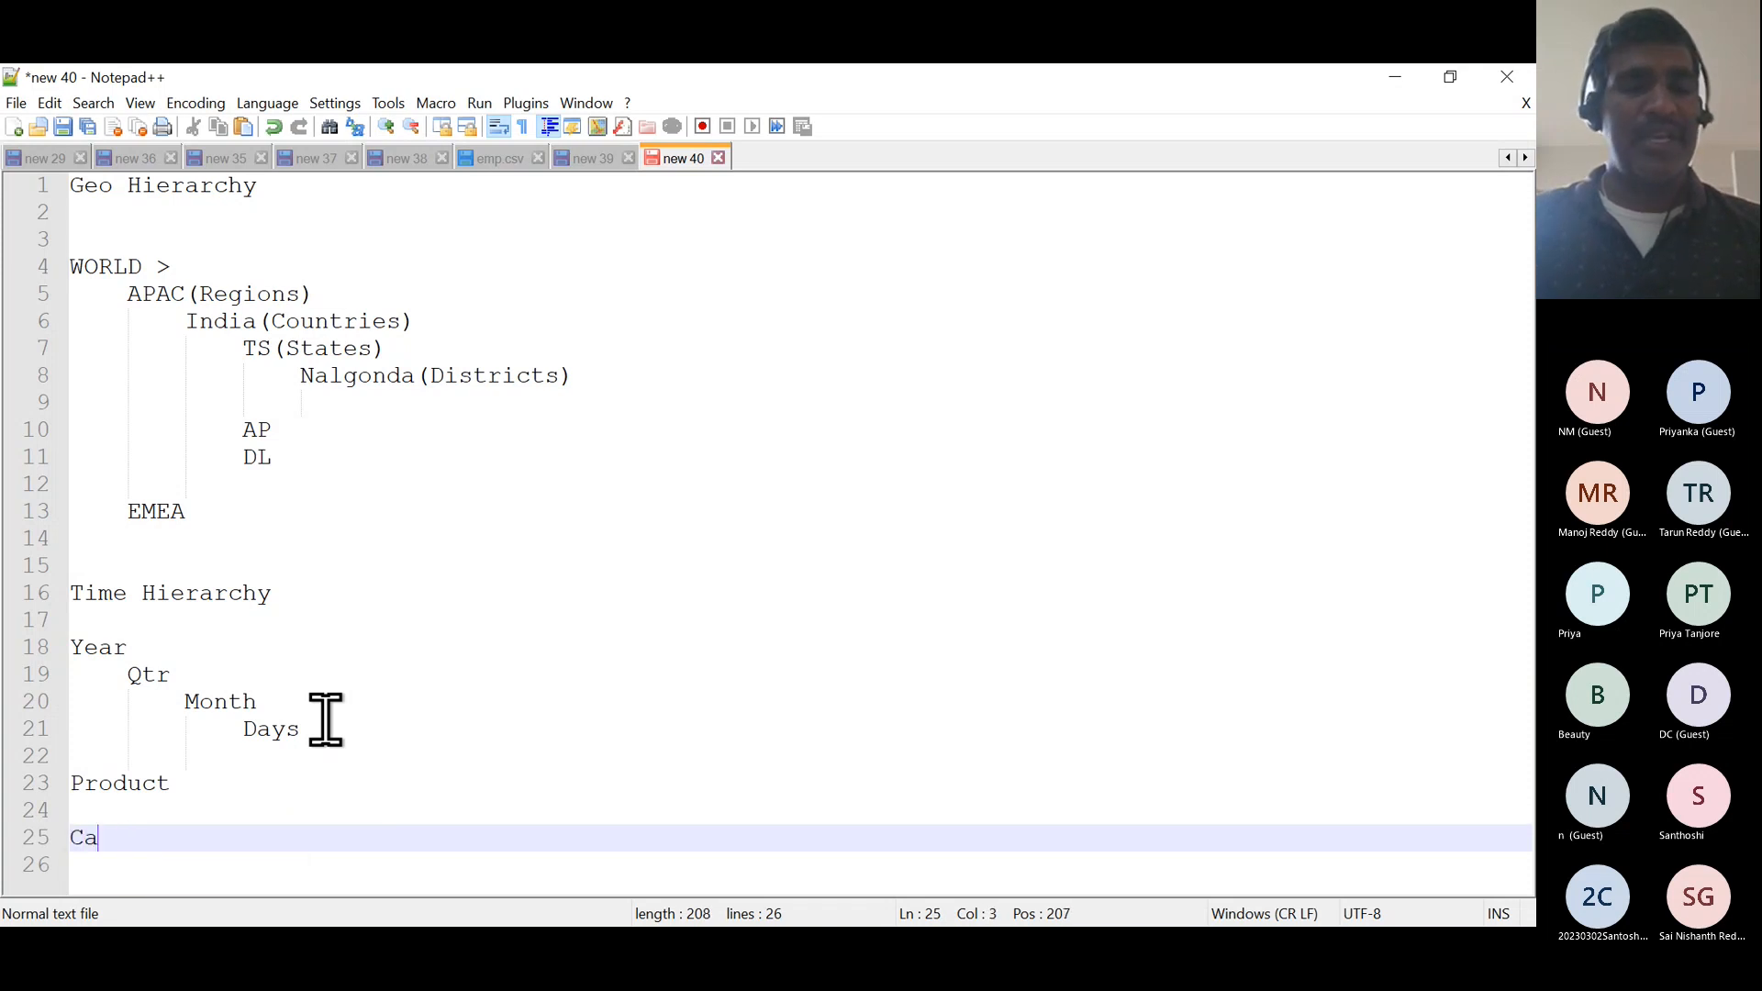
pyautogui.write('tegory')
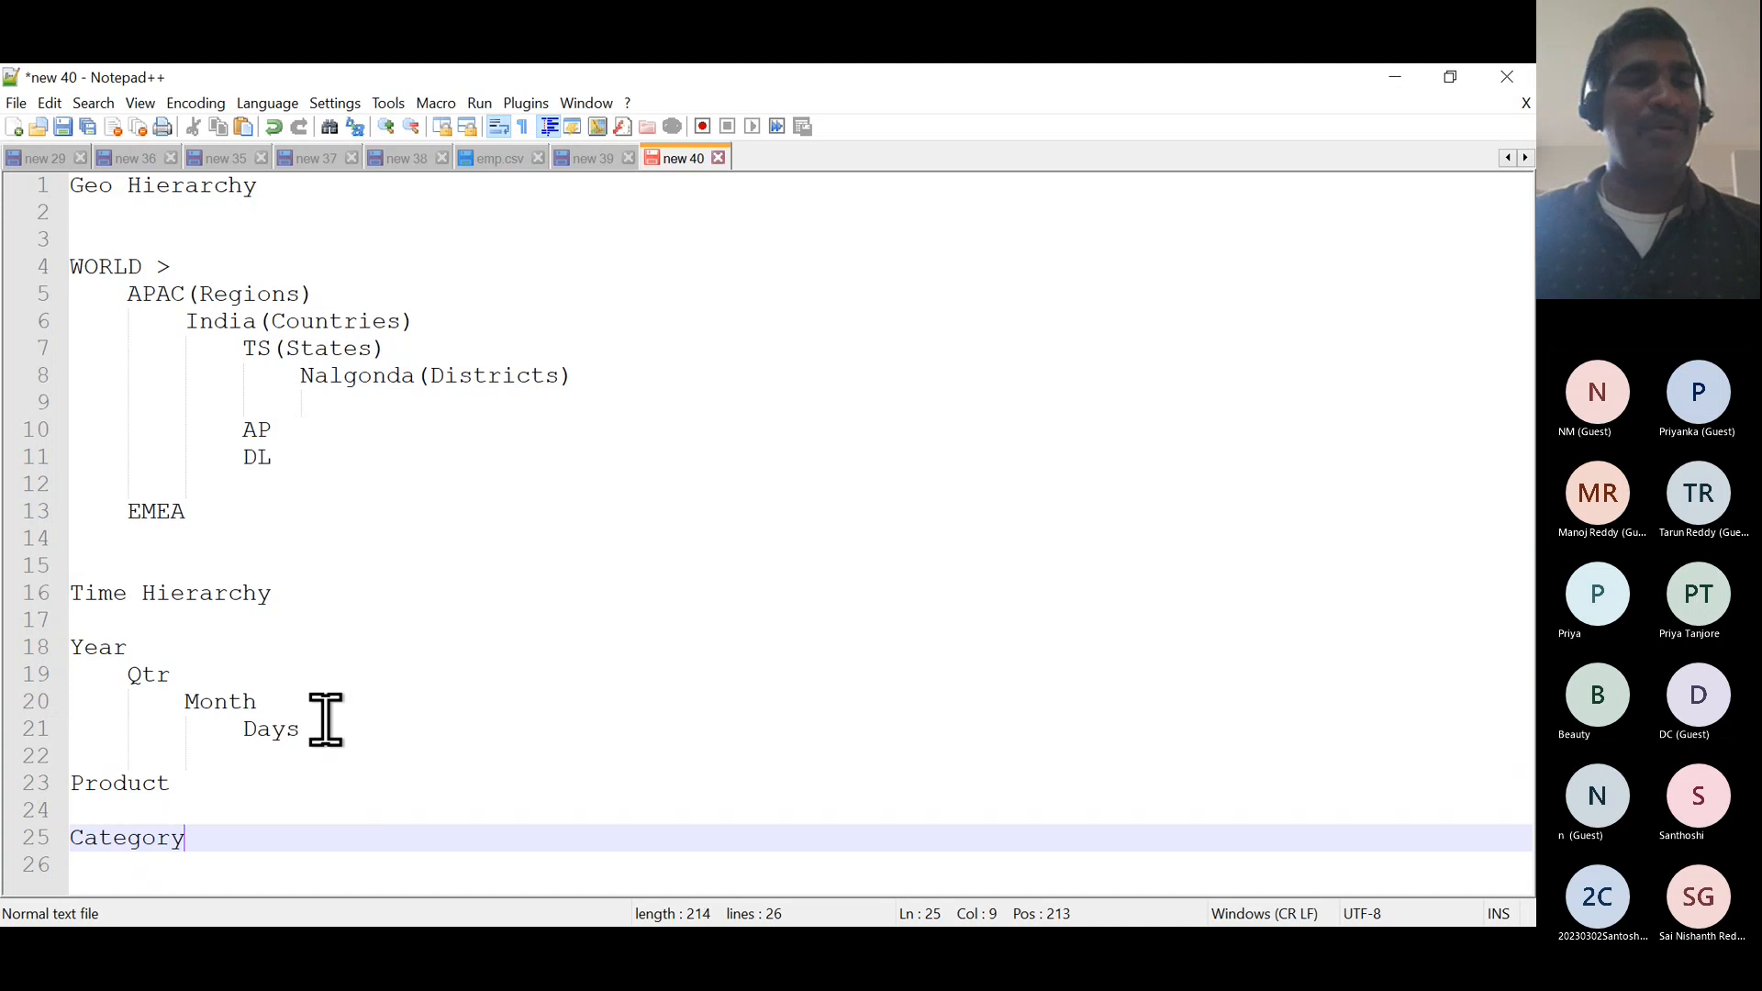
pyautogui.press('Return')
pyautogui.write('Segment')
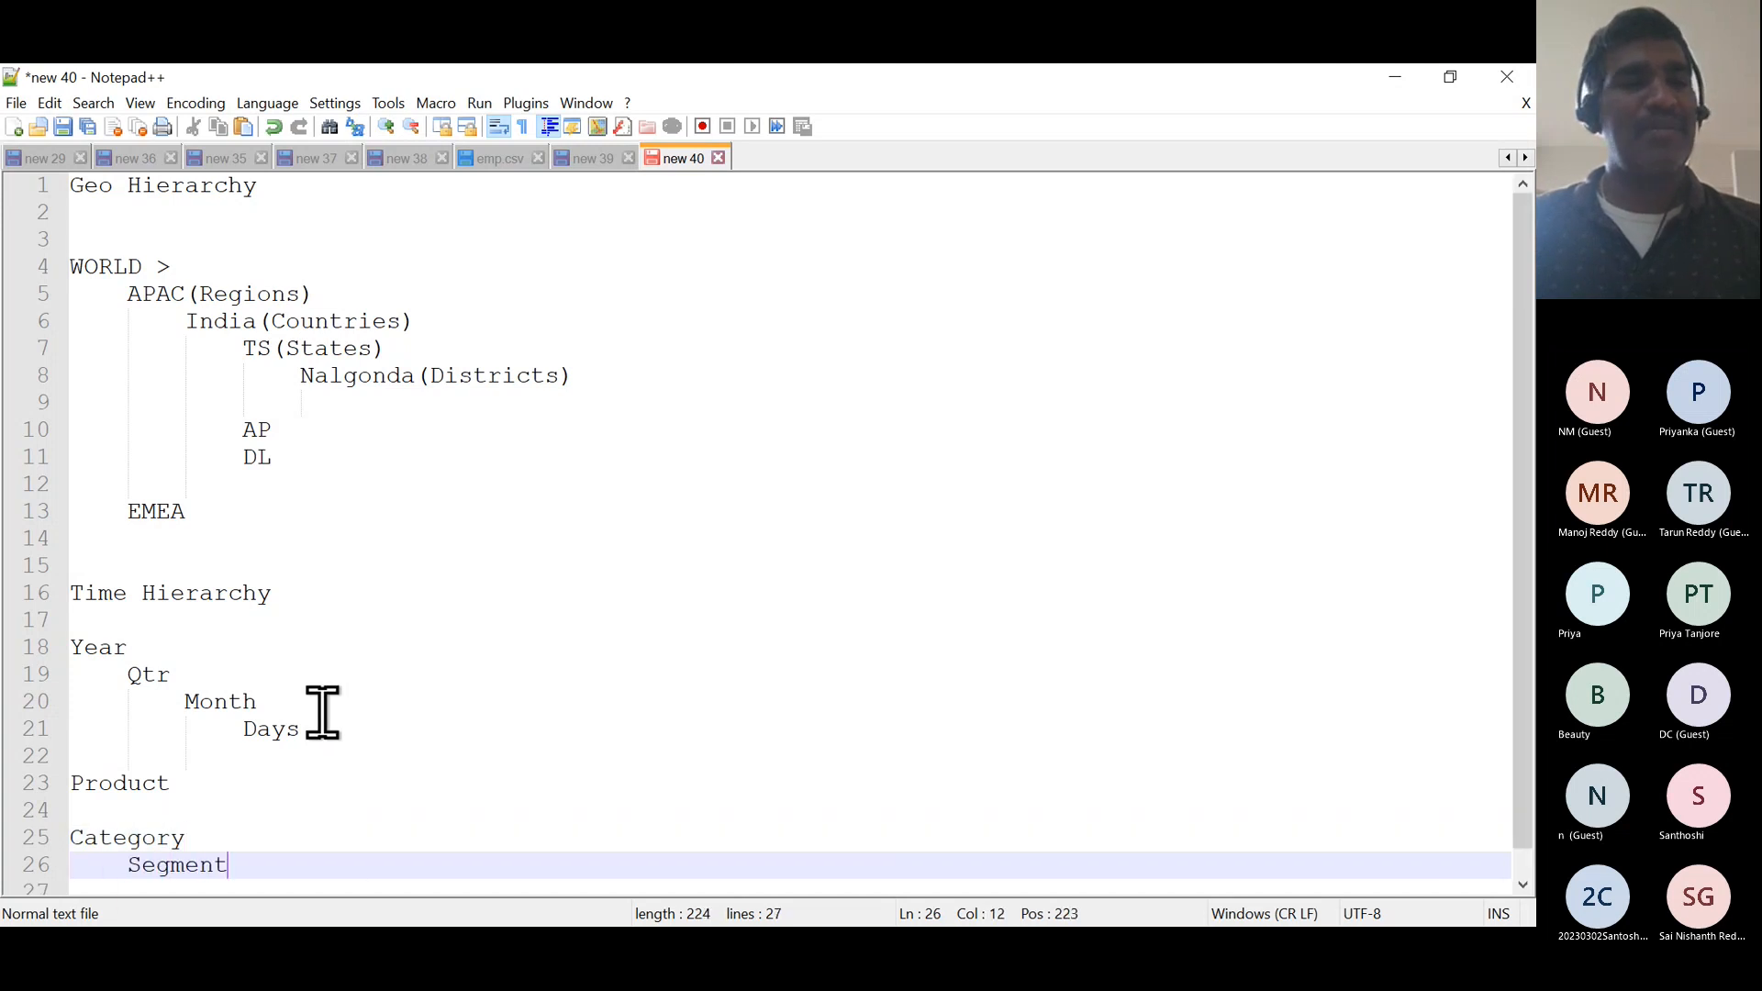
pyautogui.press('Return')
pyautogui.press('Tab')
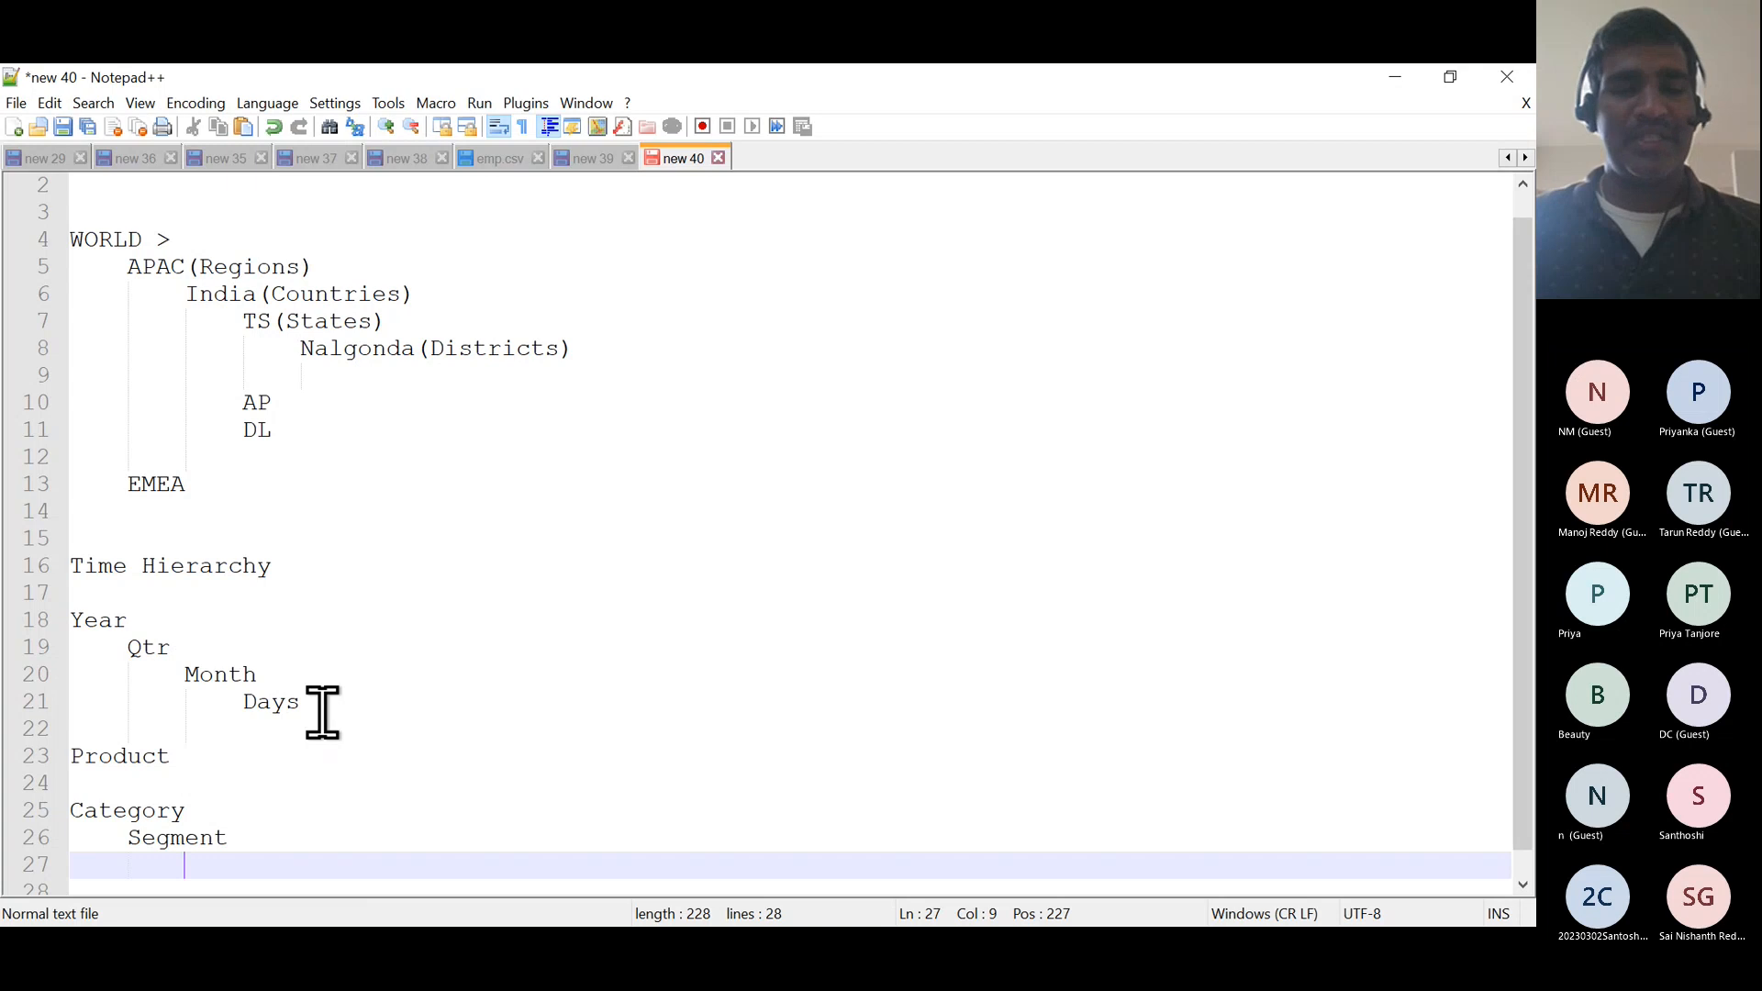
pyautogui.write('Product')
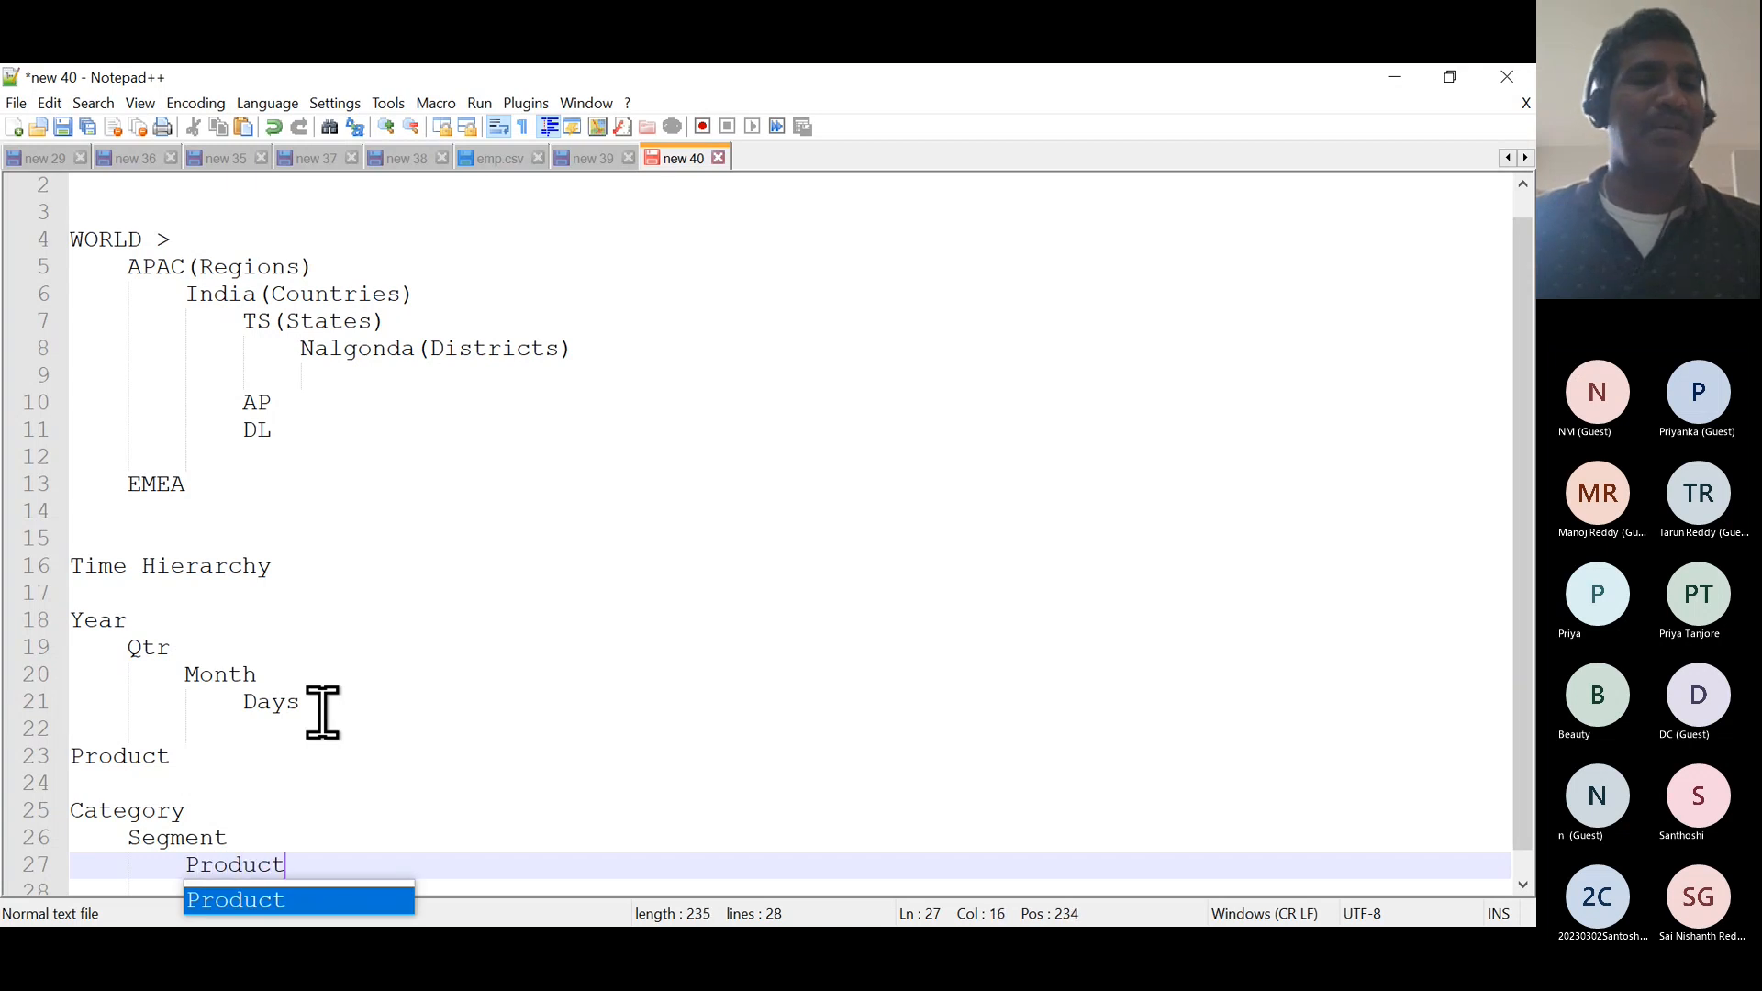
pyautogui.press('Return')
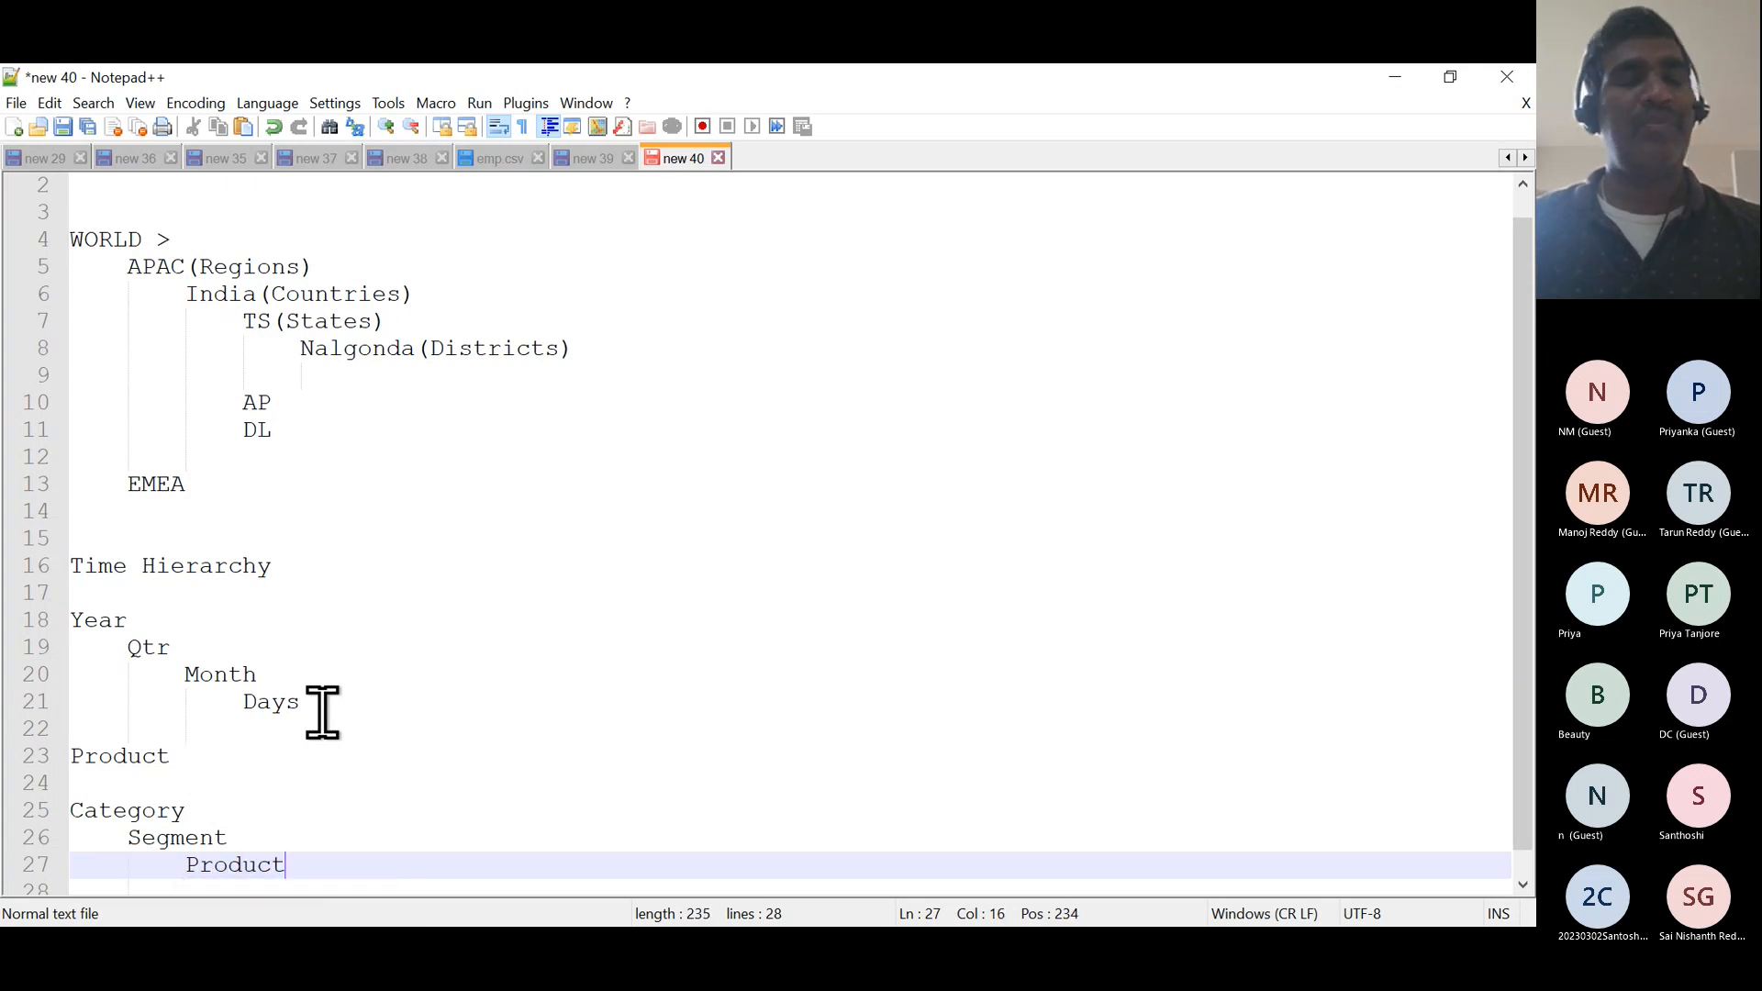
# - Extend the unindented Product heading so that it reads "Product Hierarchy"
pyautogui.scroll(-1, 322, 712)
pyautogui.scroll(1, 322, 712)
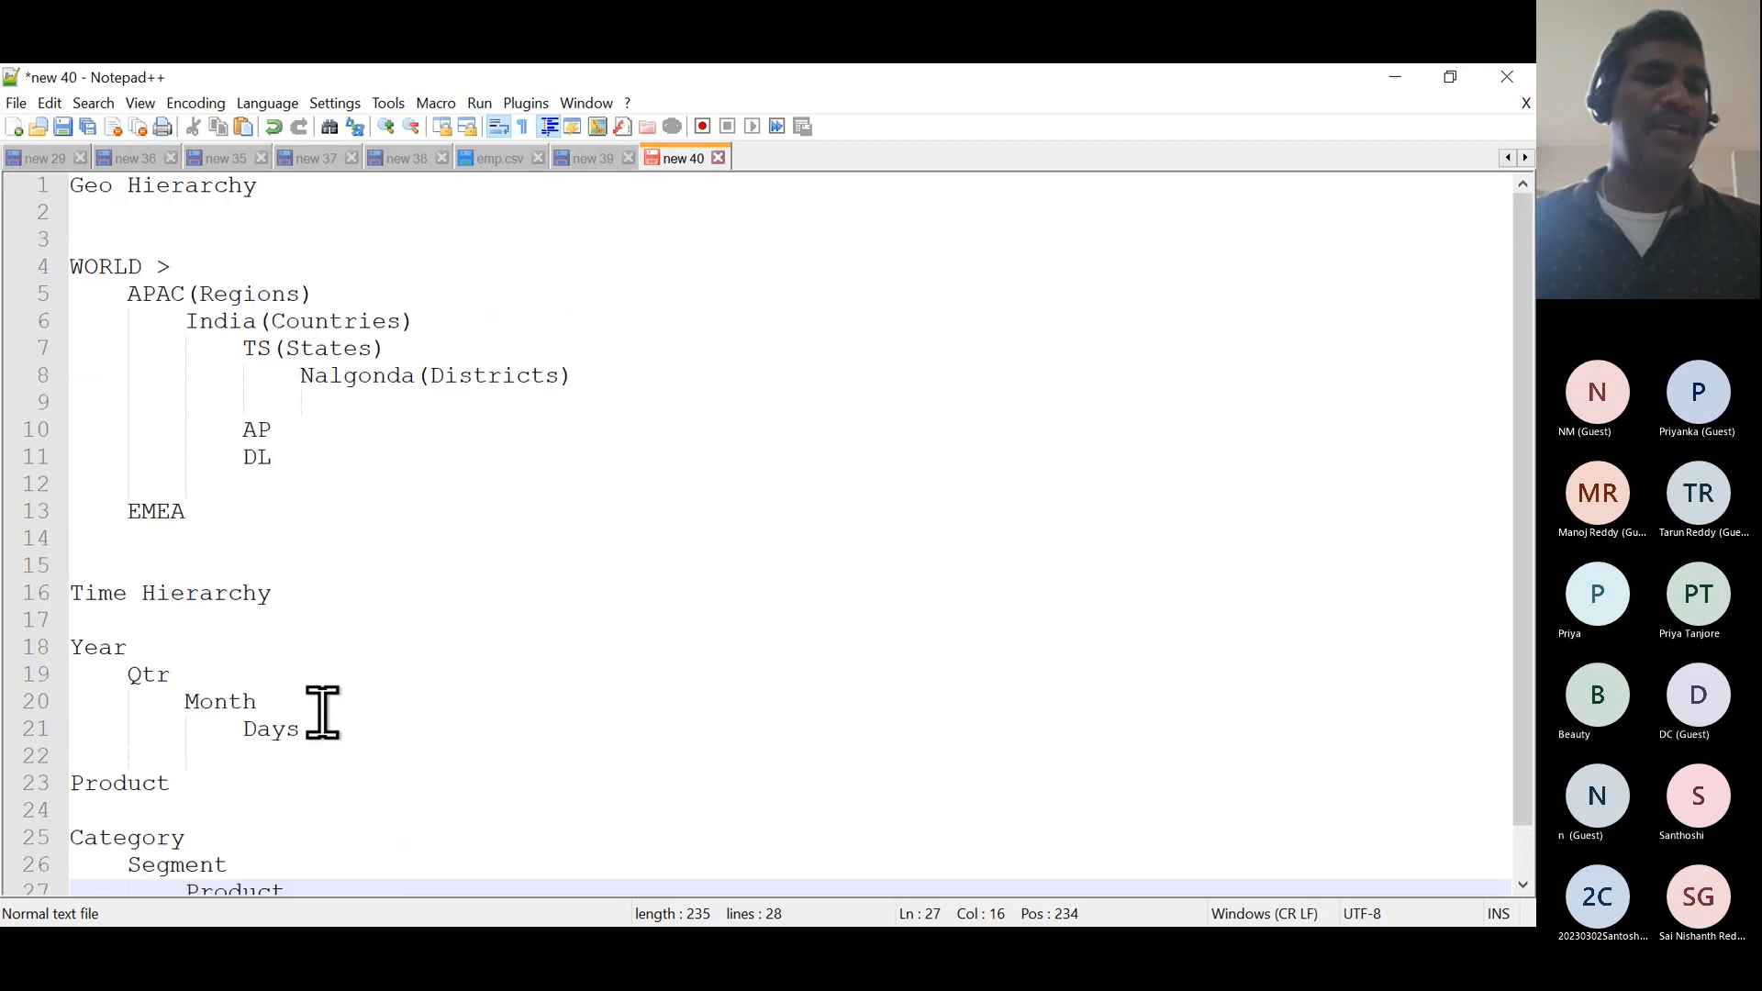
pyautogui.click(187, 787)
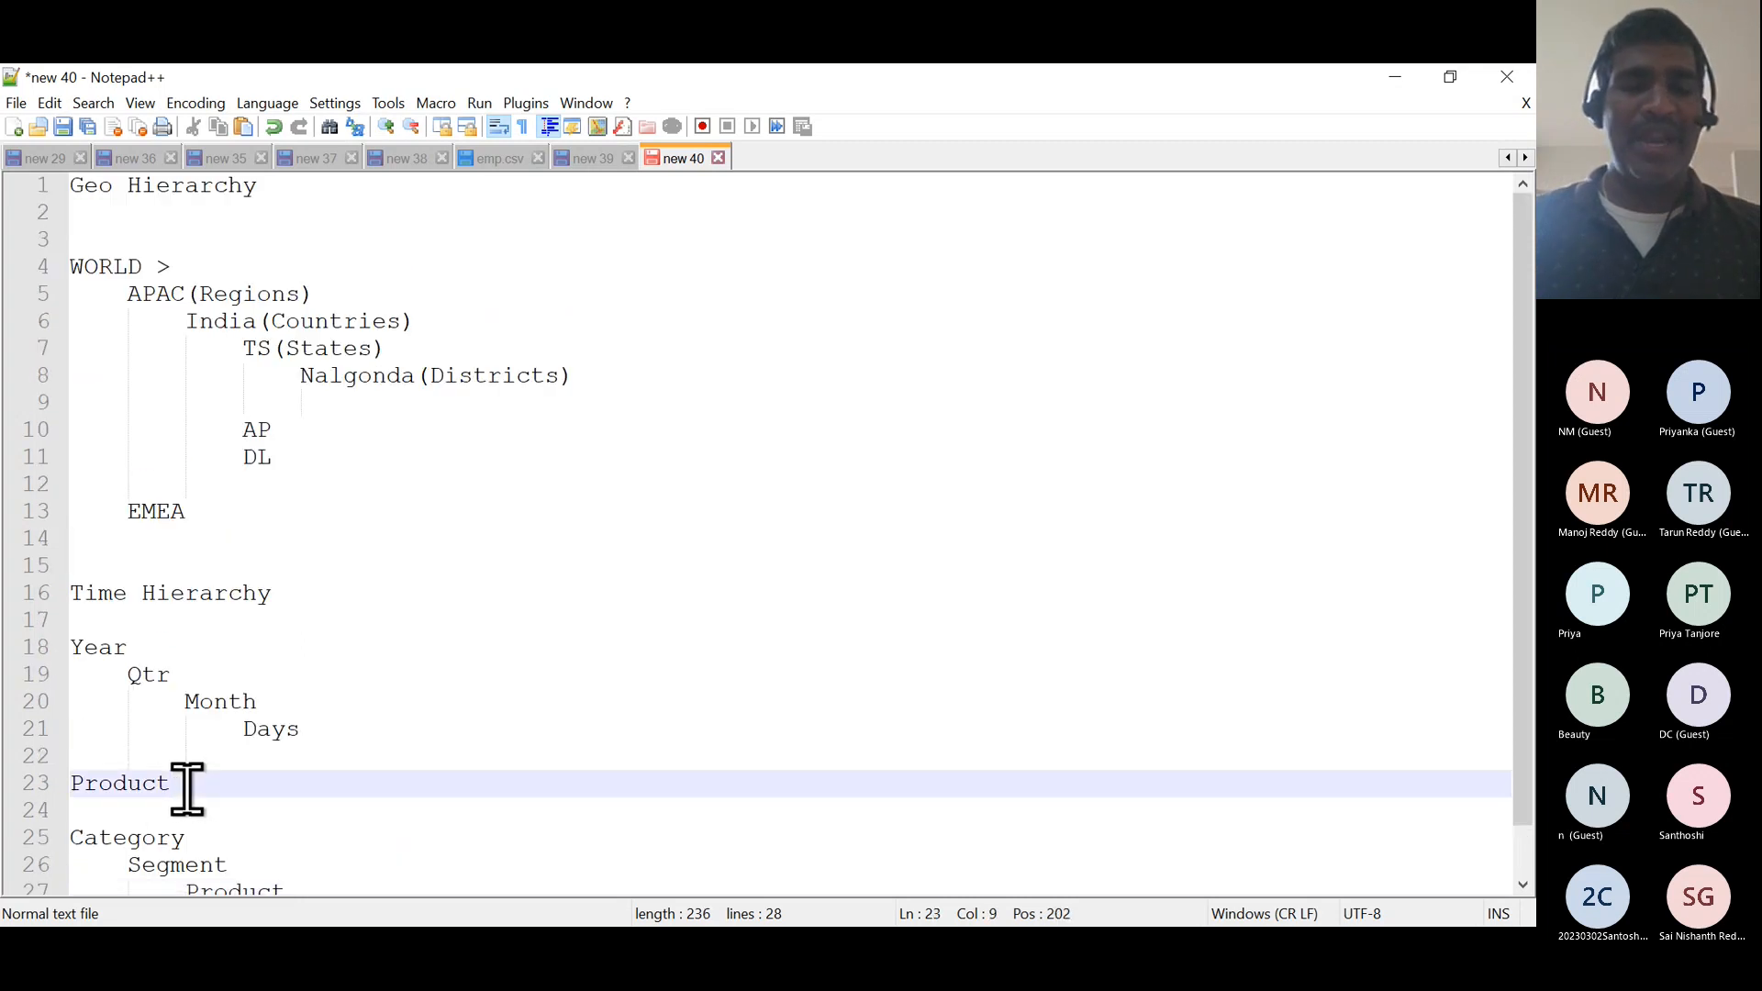
pyautogui.write('Hierar')
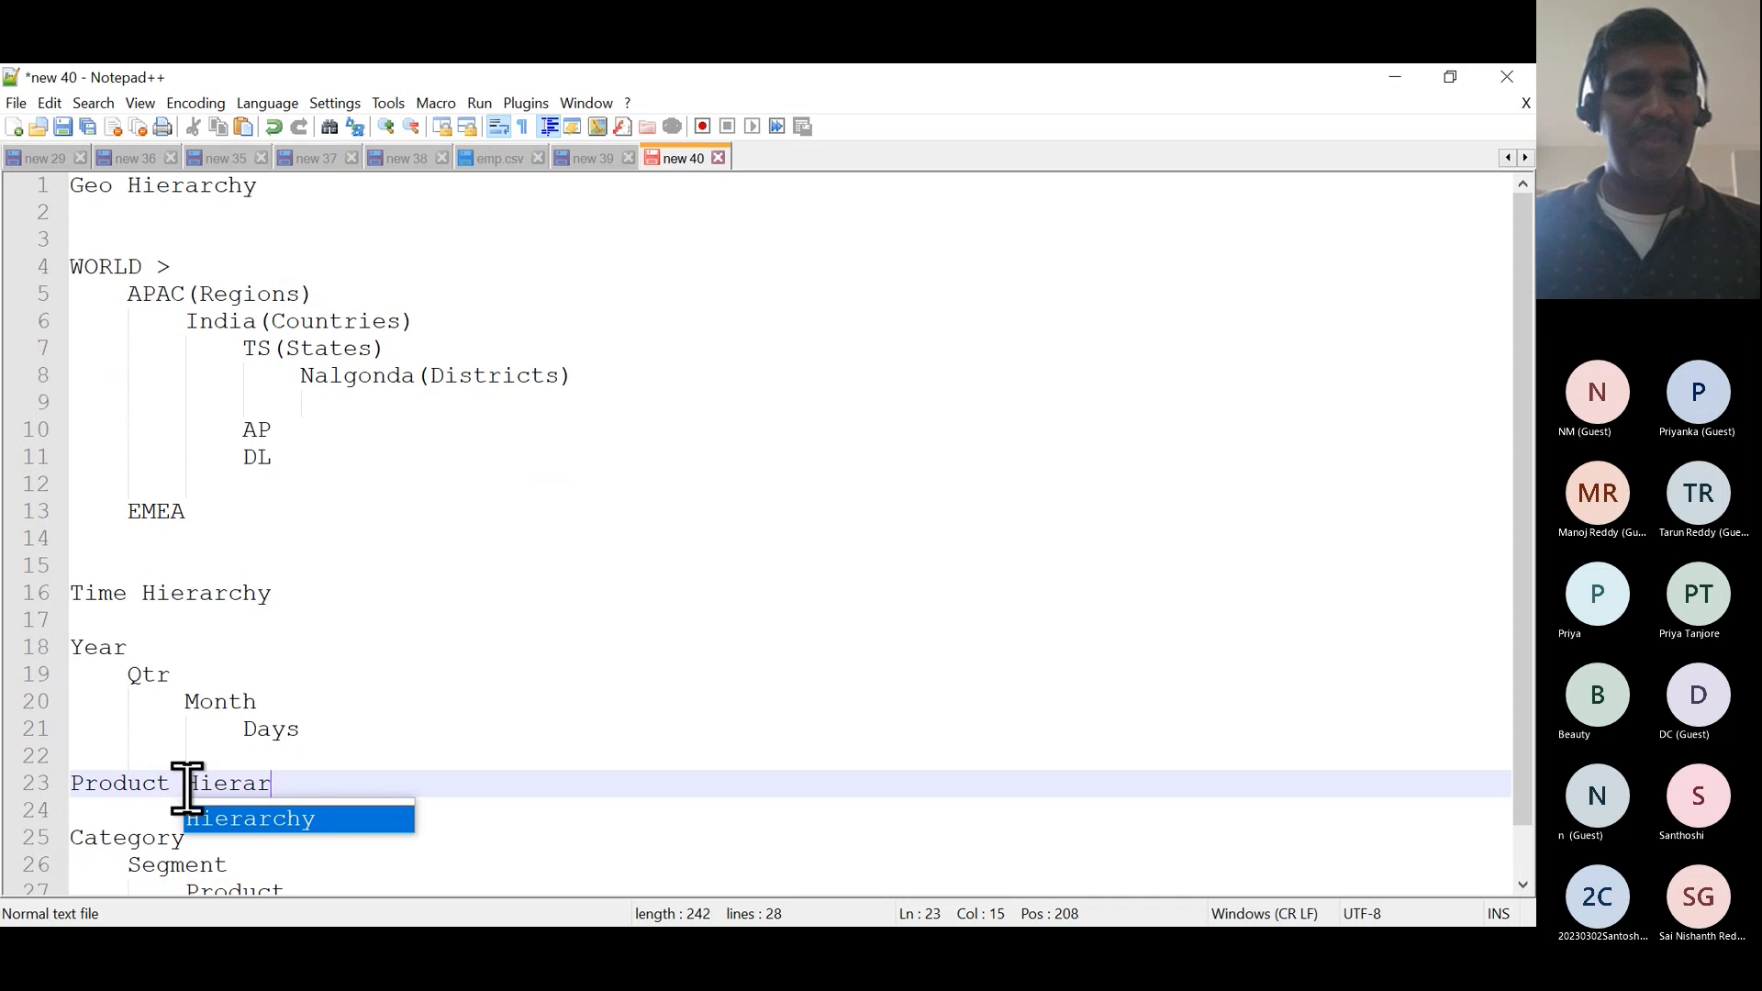
pyautogui.write('chy')
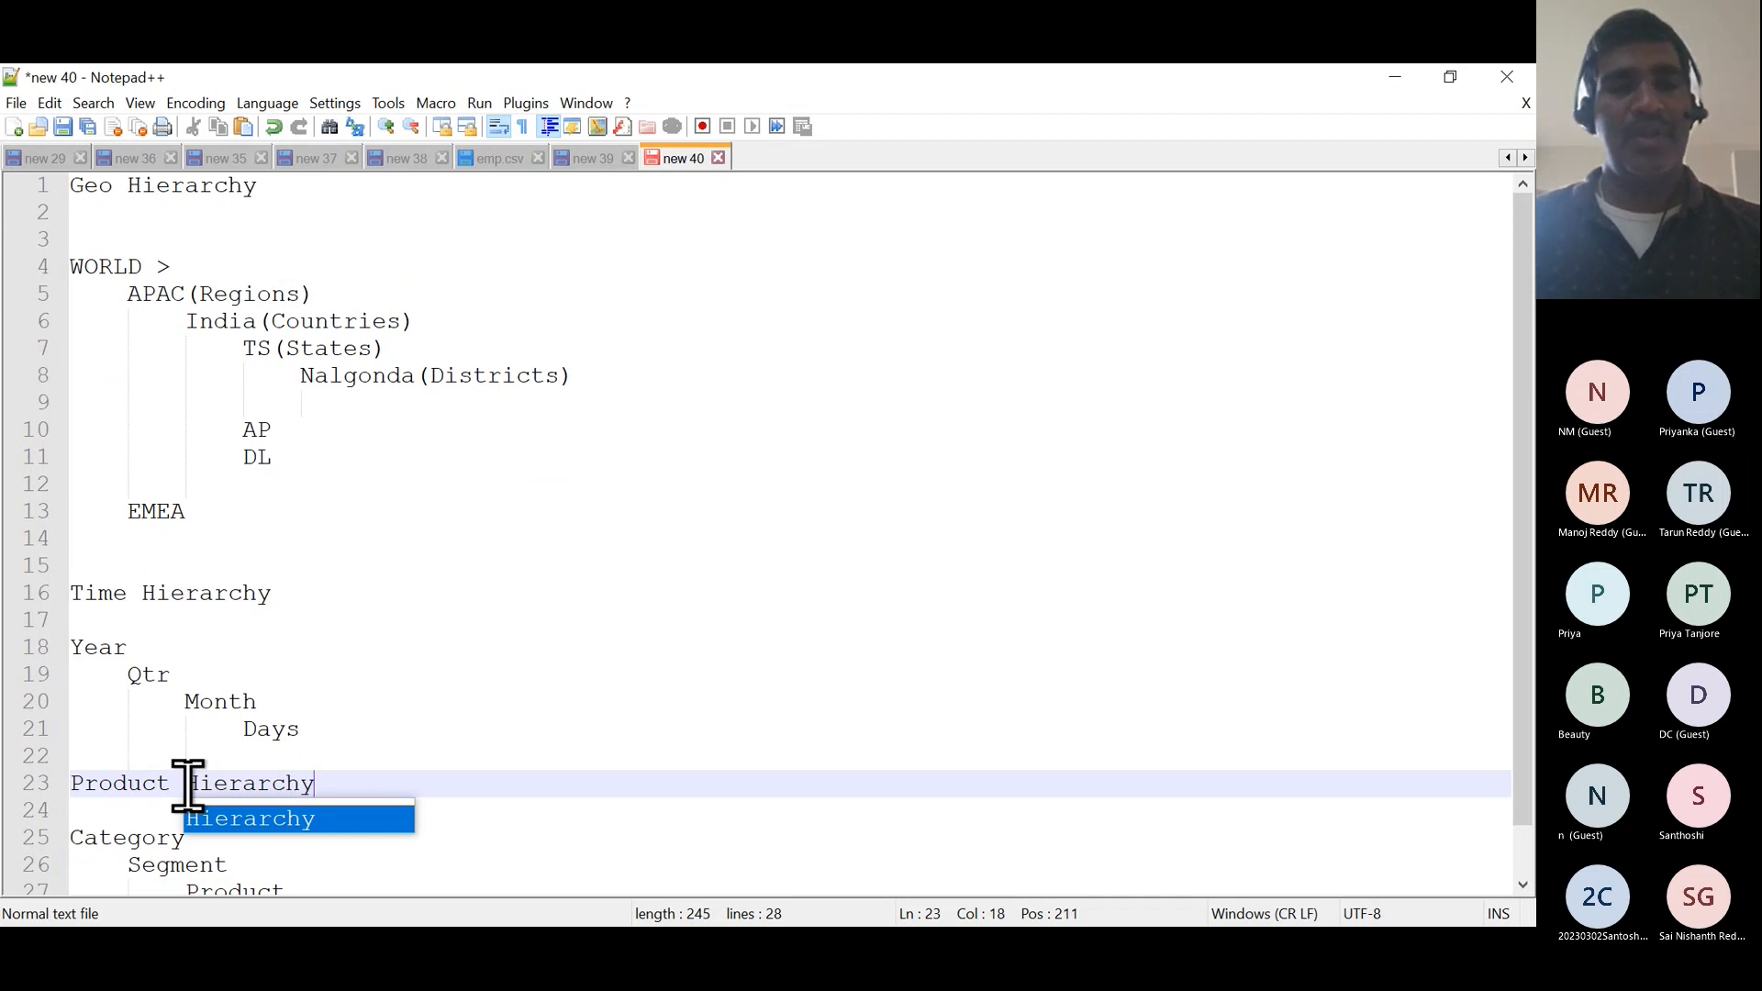
pyautogui.doubleClick(230, 822)
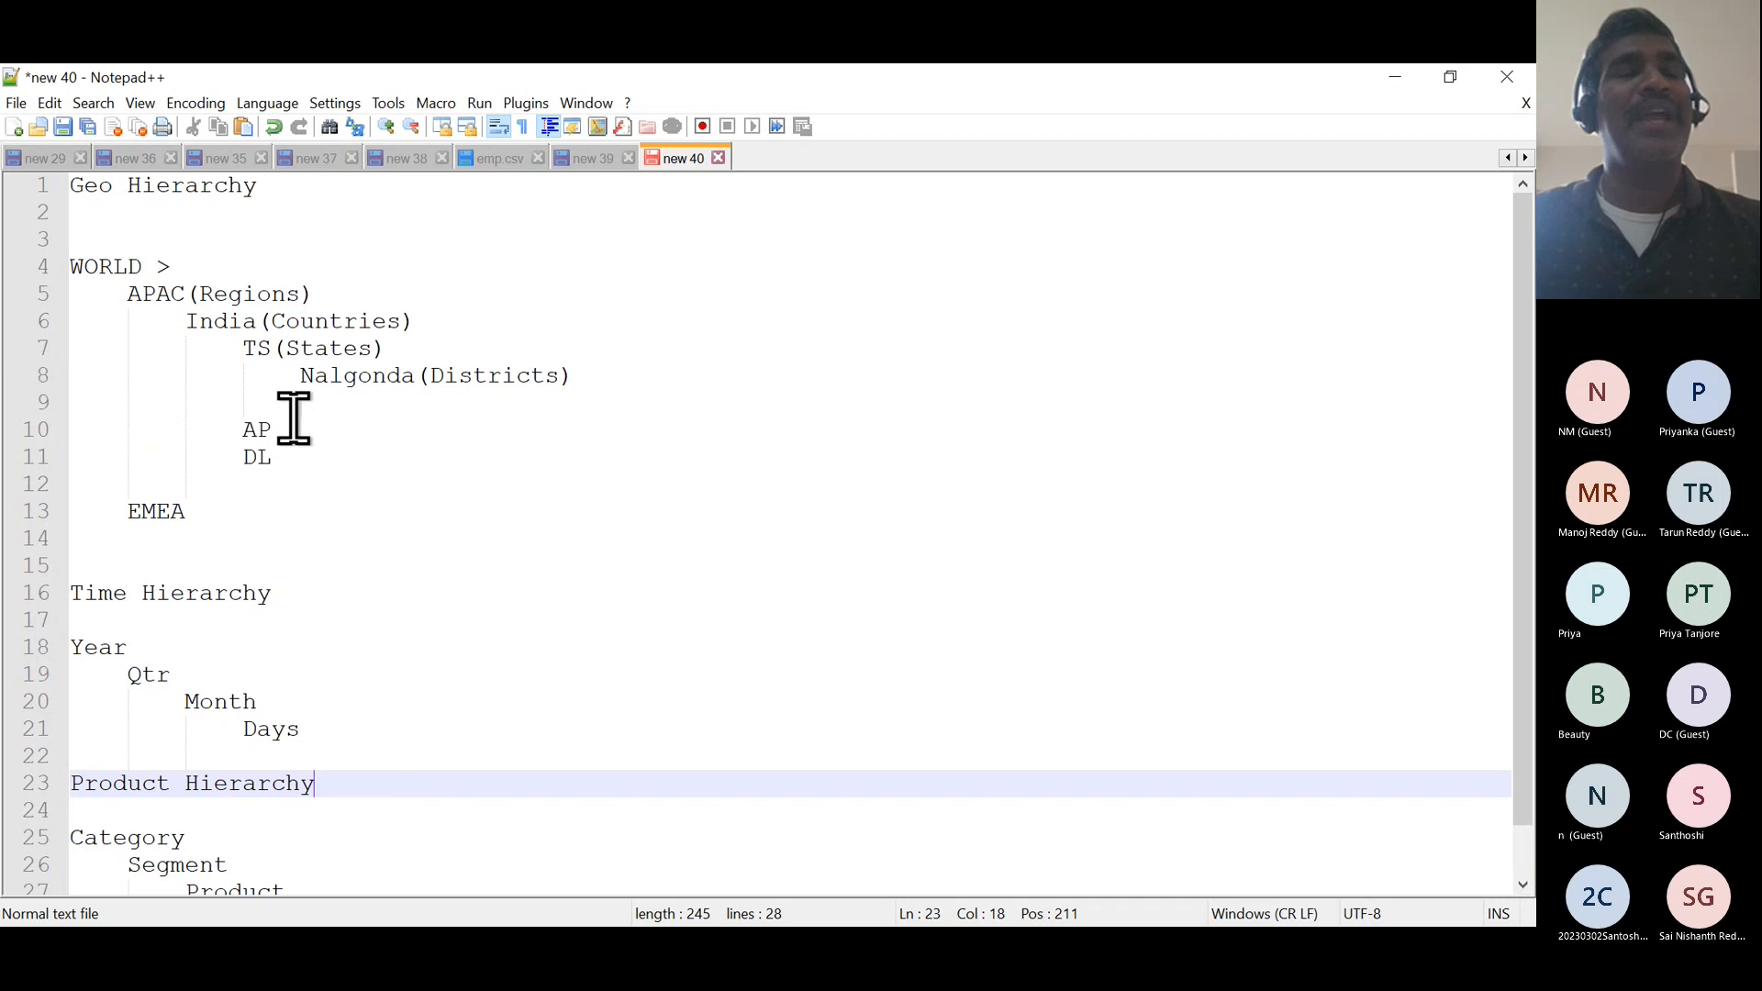
# - Add the unindented line "BA(Business Analyst)" below the Product Hierarchy levels, leaving one blank line between them
pyautogui.scroll(-1, 515, 696)
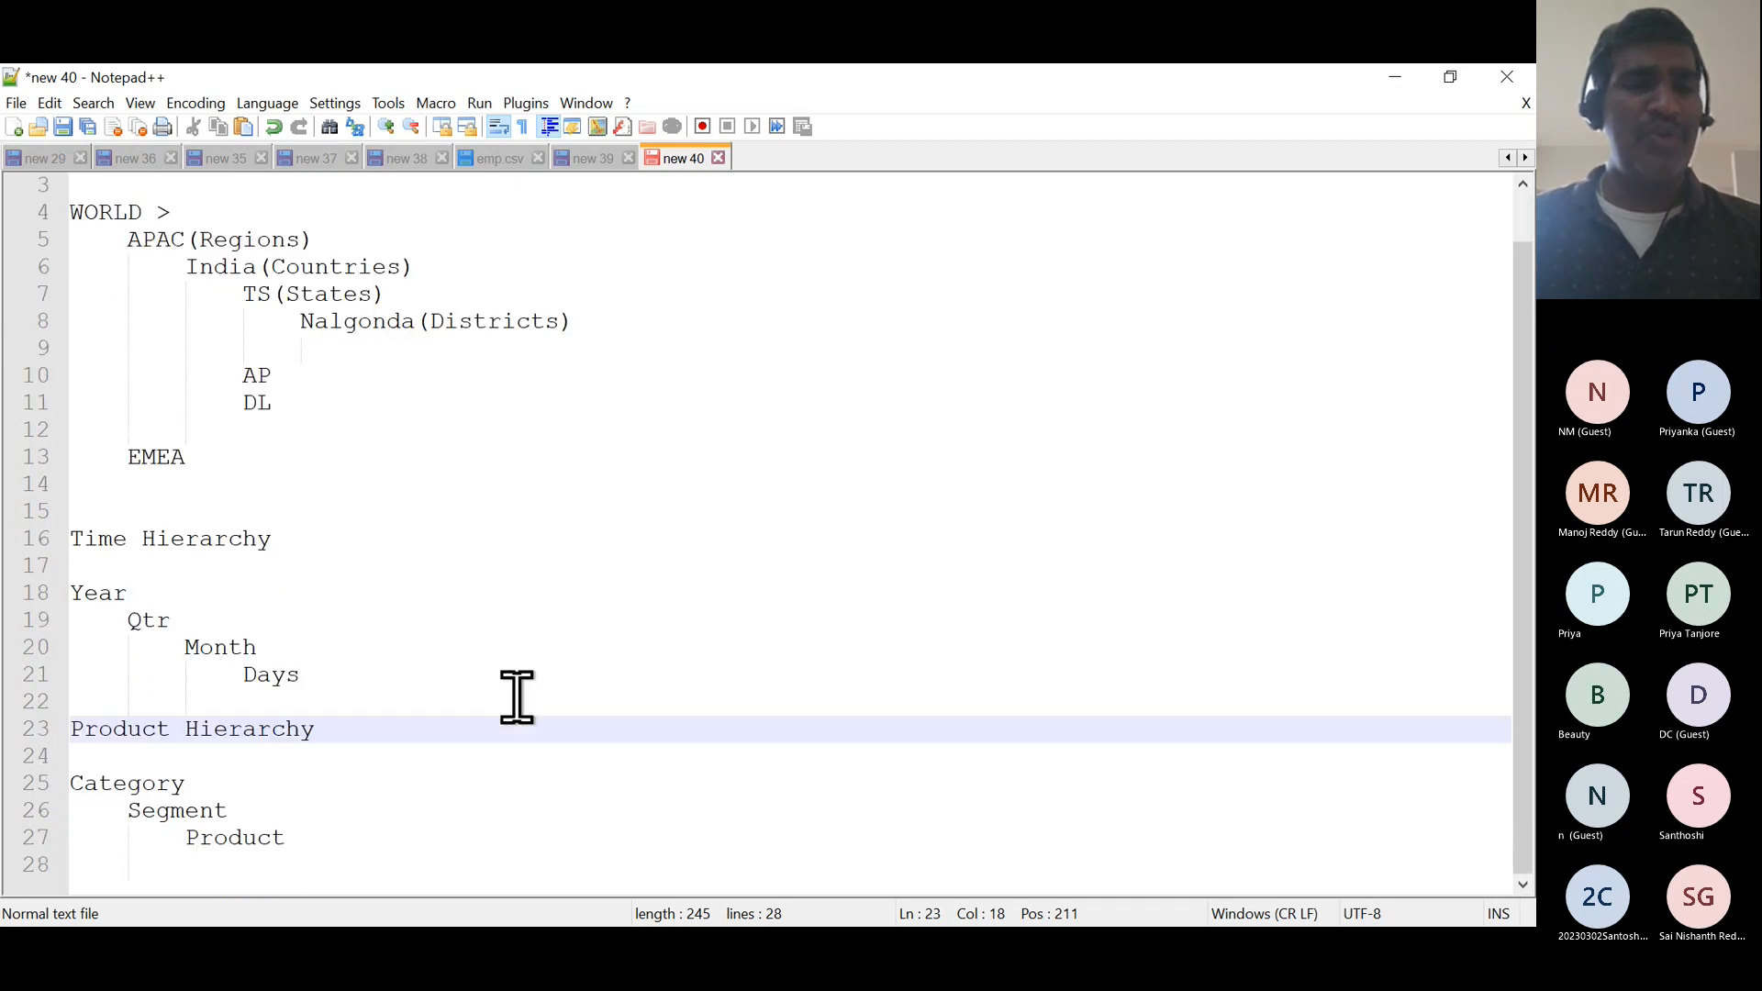
pyautogui.click(317, 832)
pyautogui.press('Return')
pyautogui.press('Return')
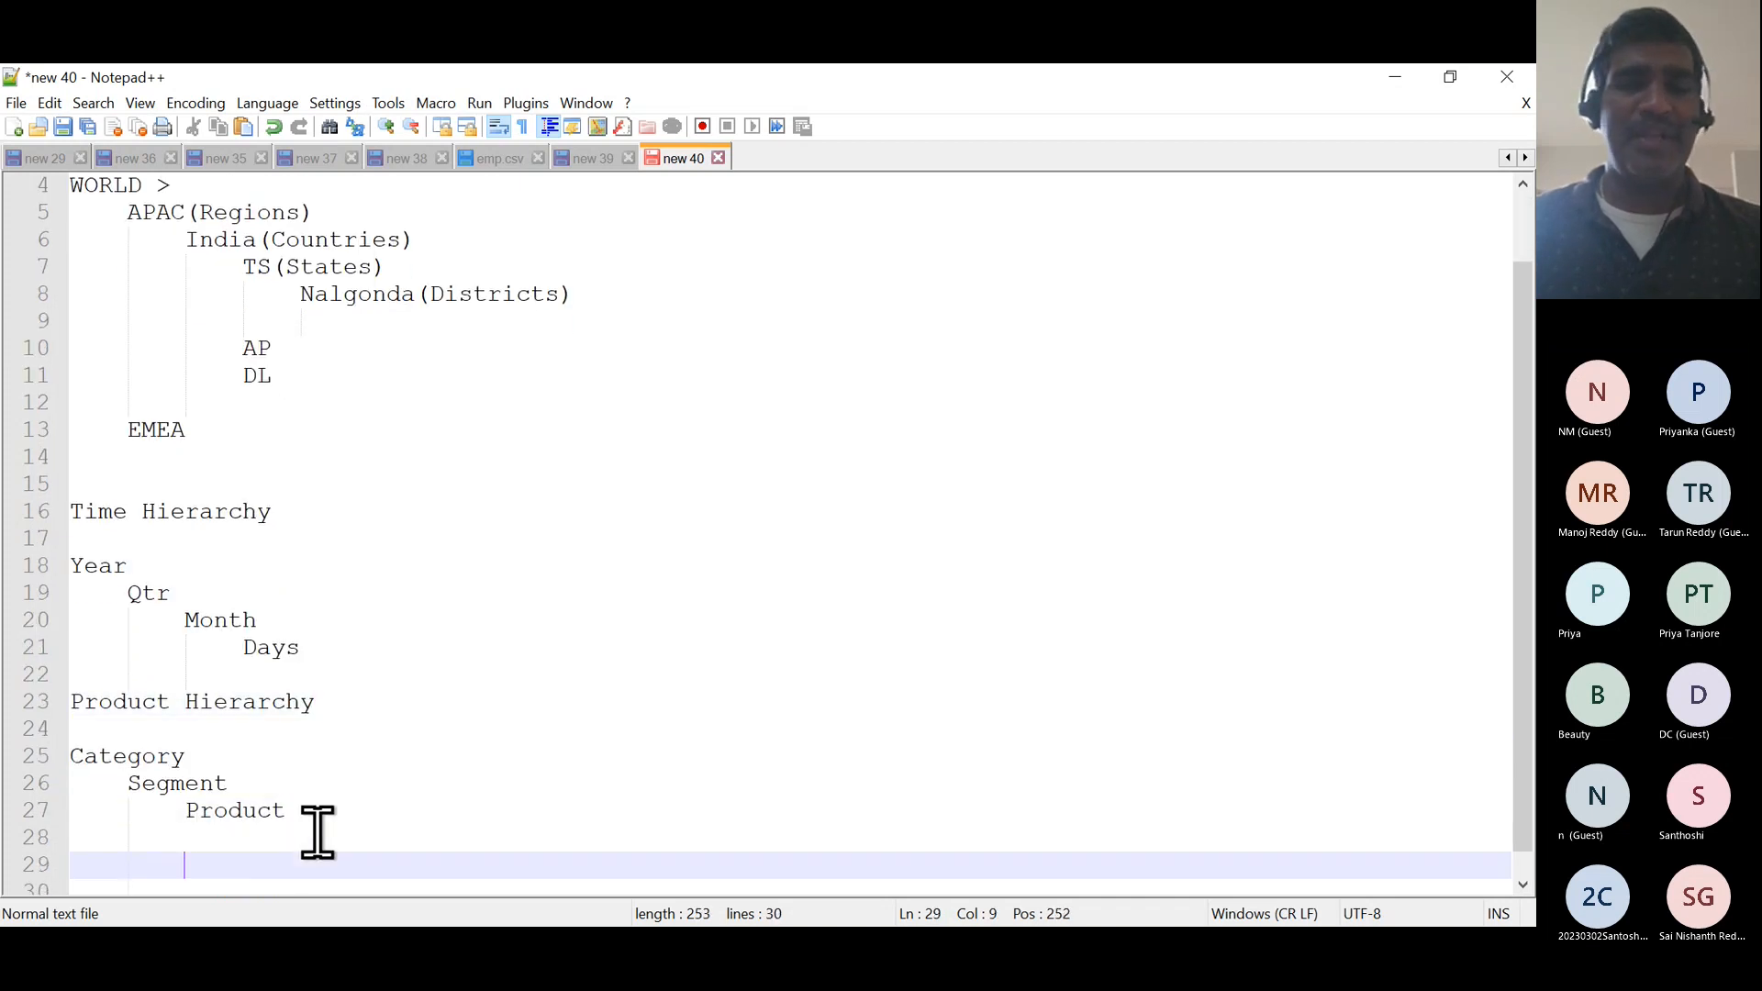
pyautogui.press('BackSpace')
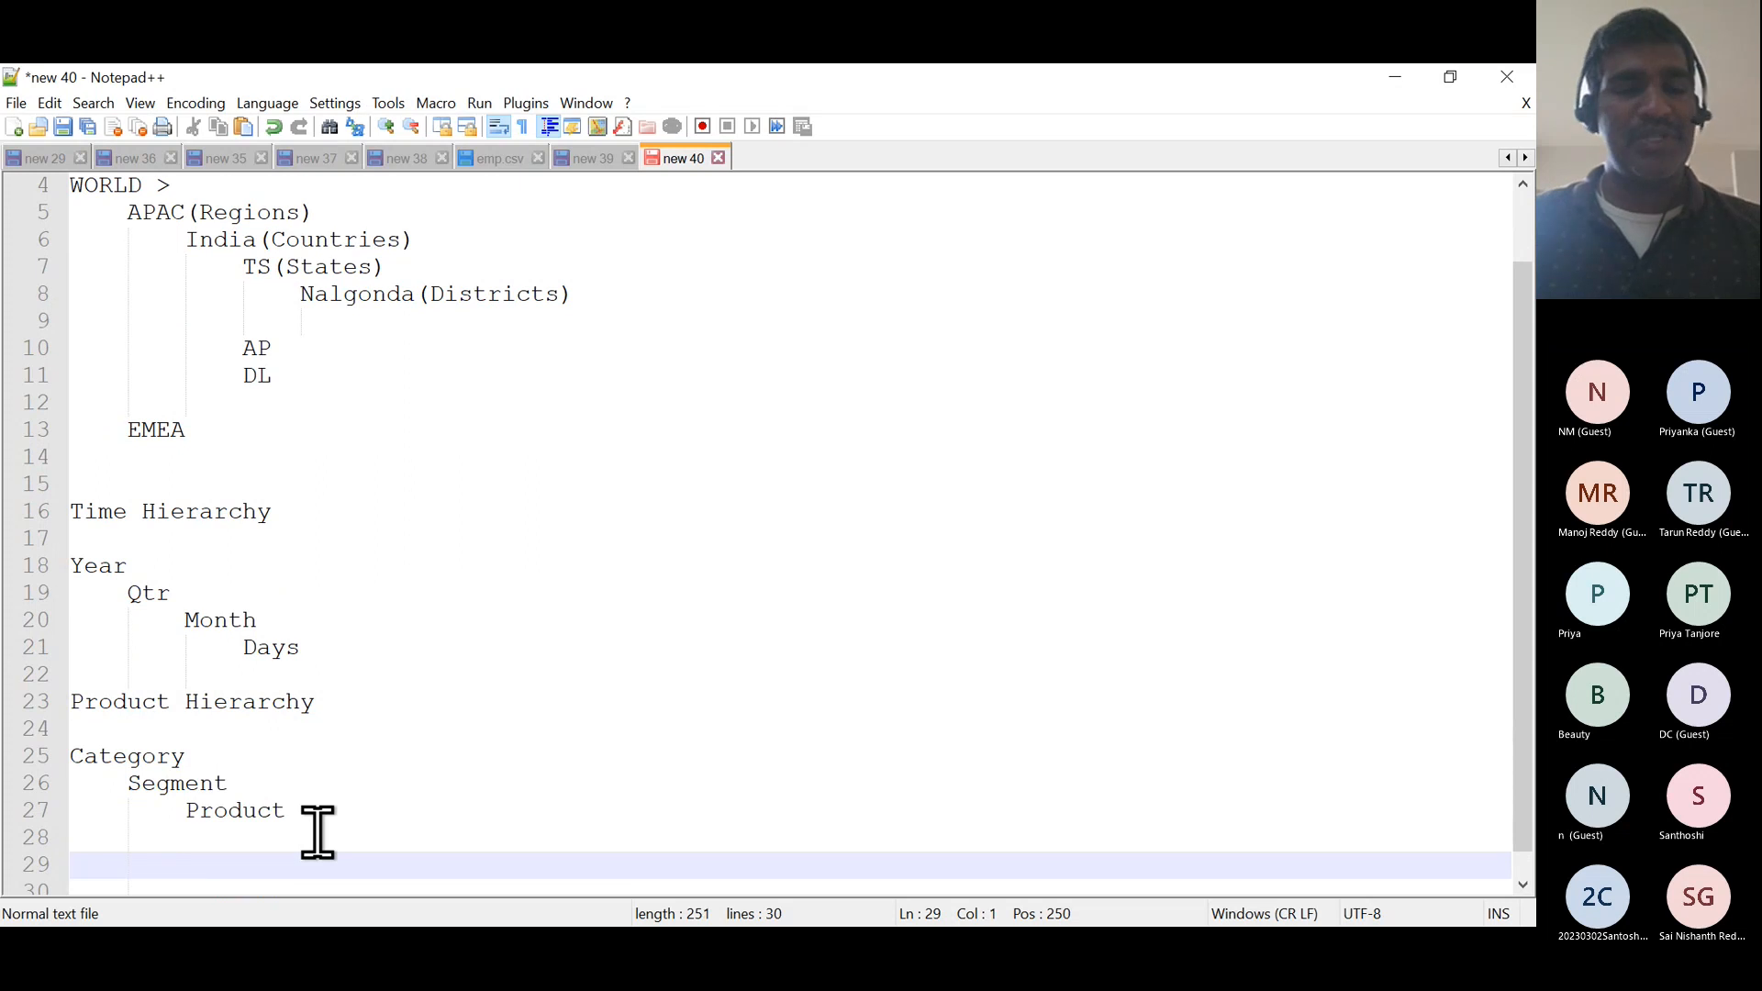
pyautogui.write('B')
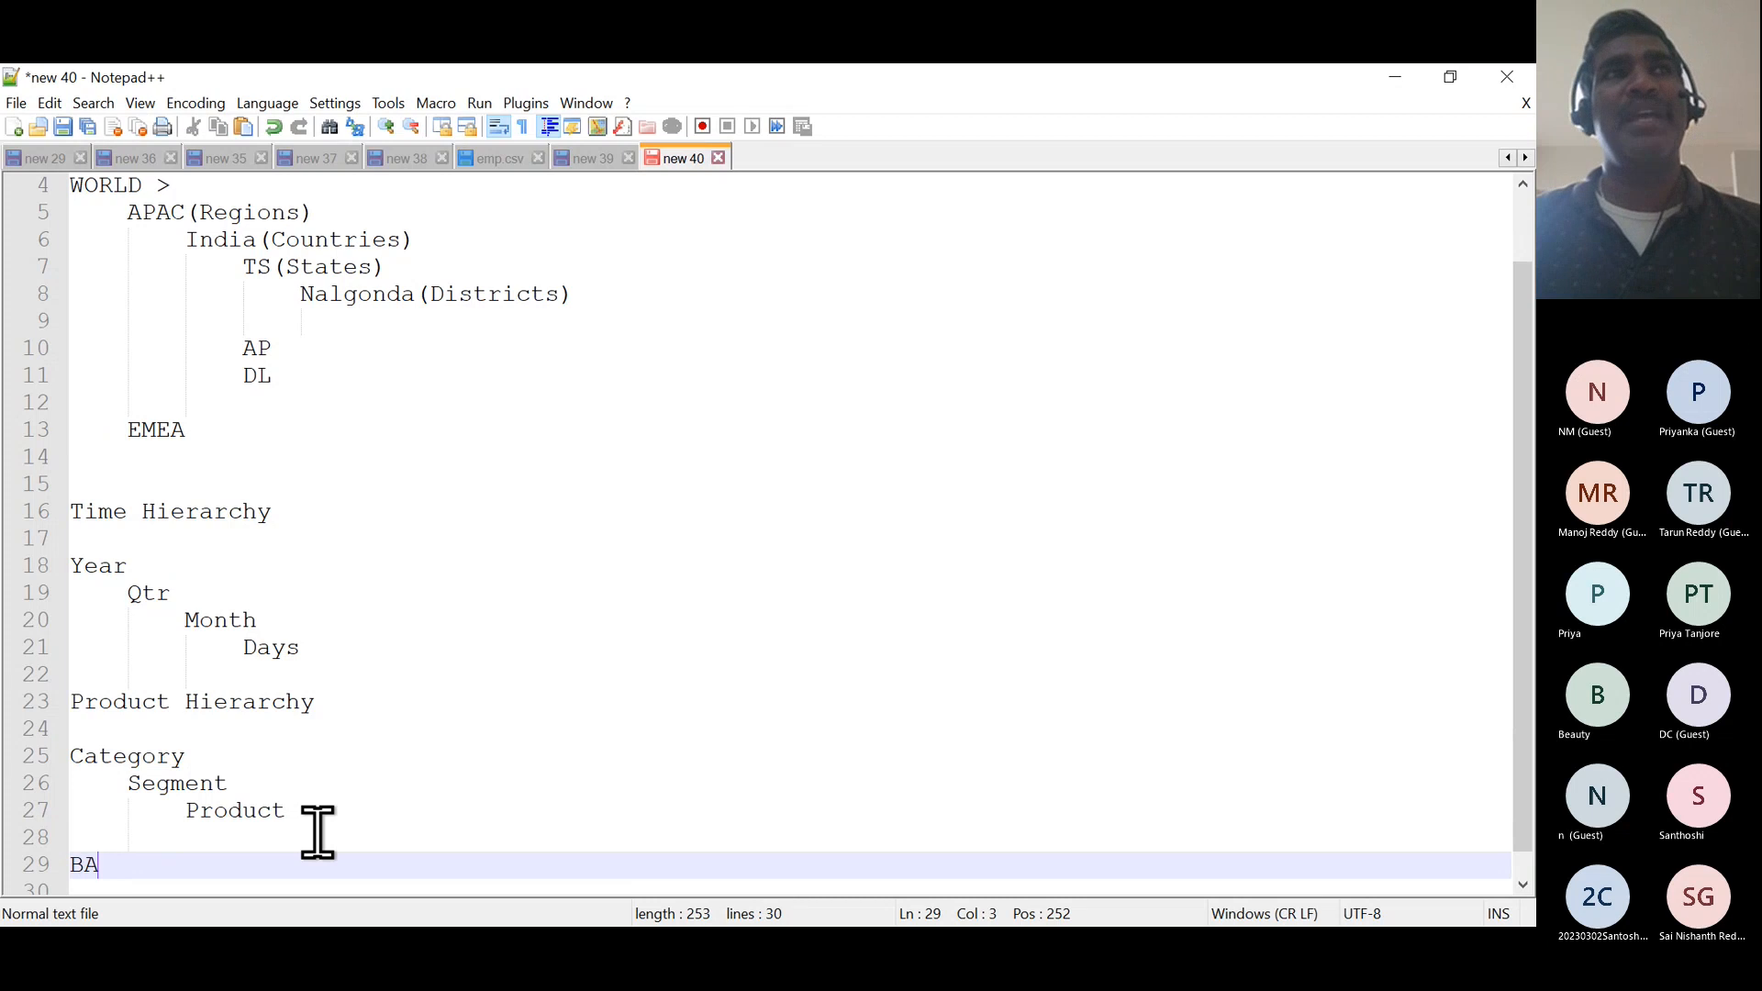
pyautogui.write('A(Busi')
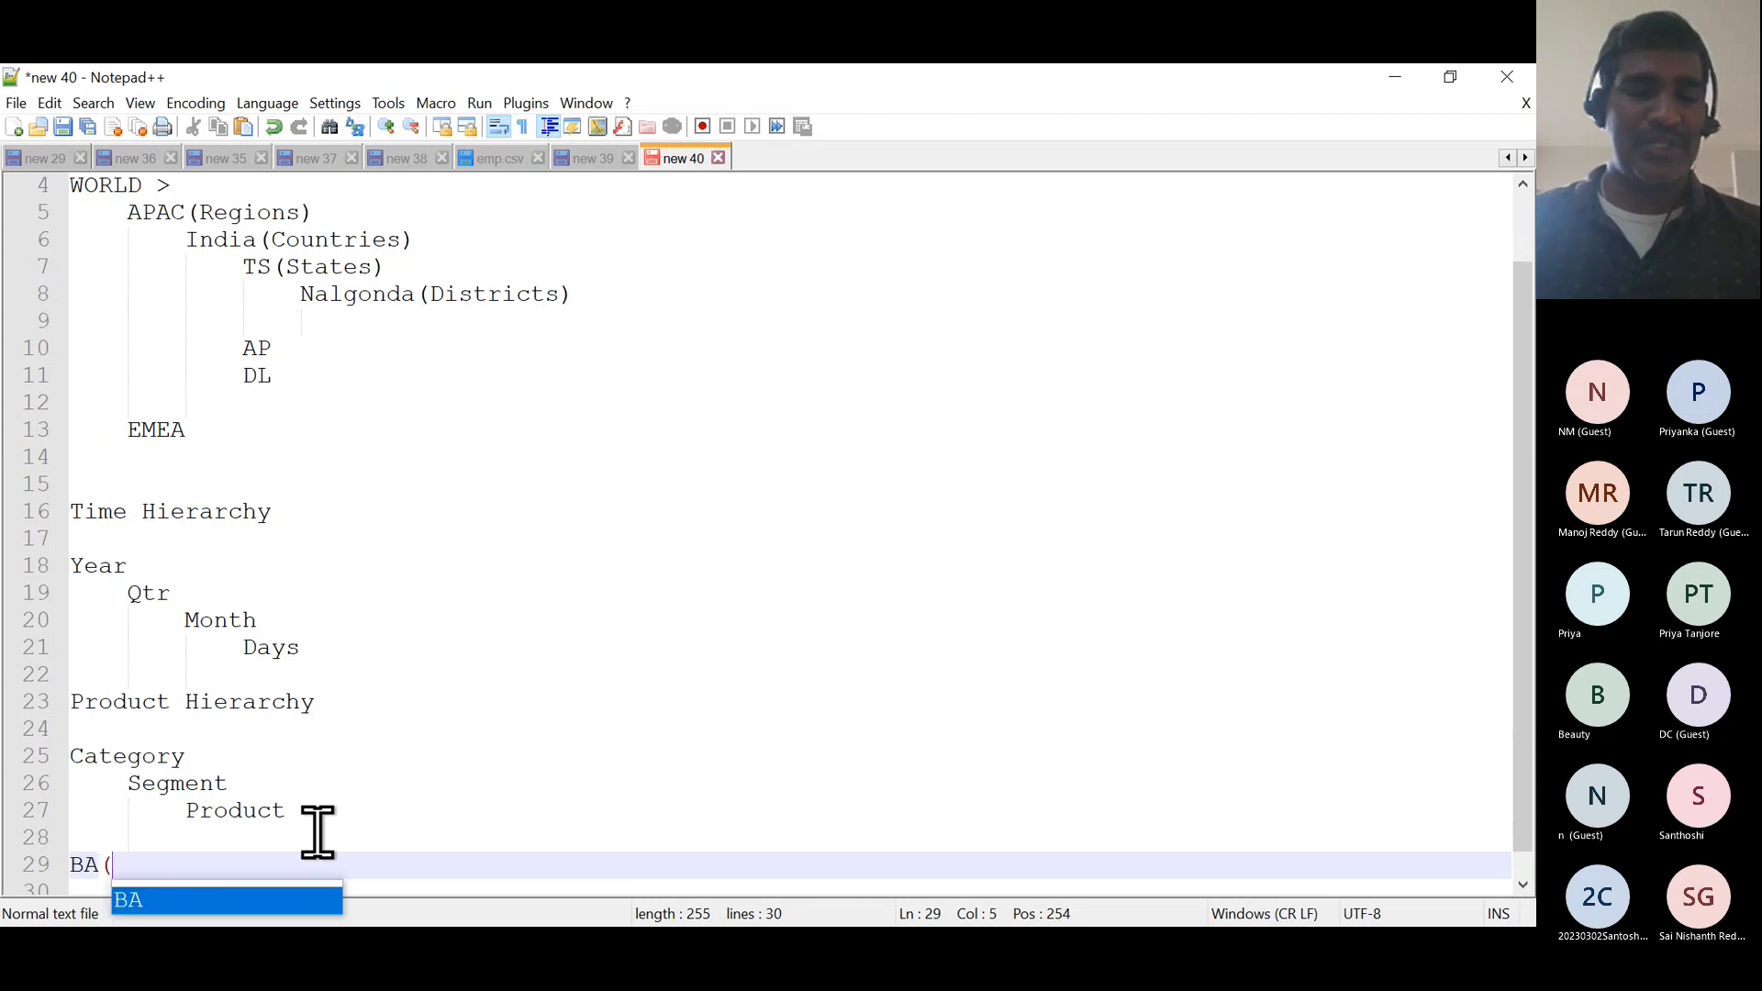
pyautogui.write('ness ')
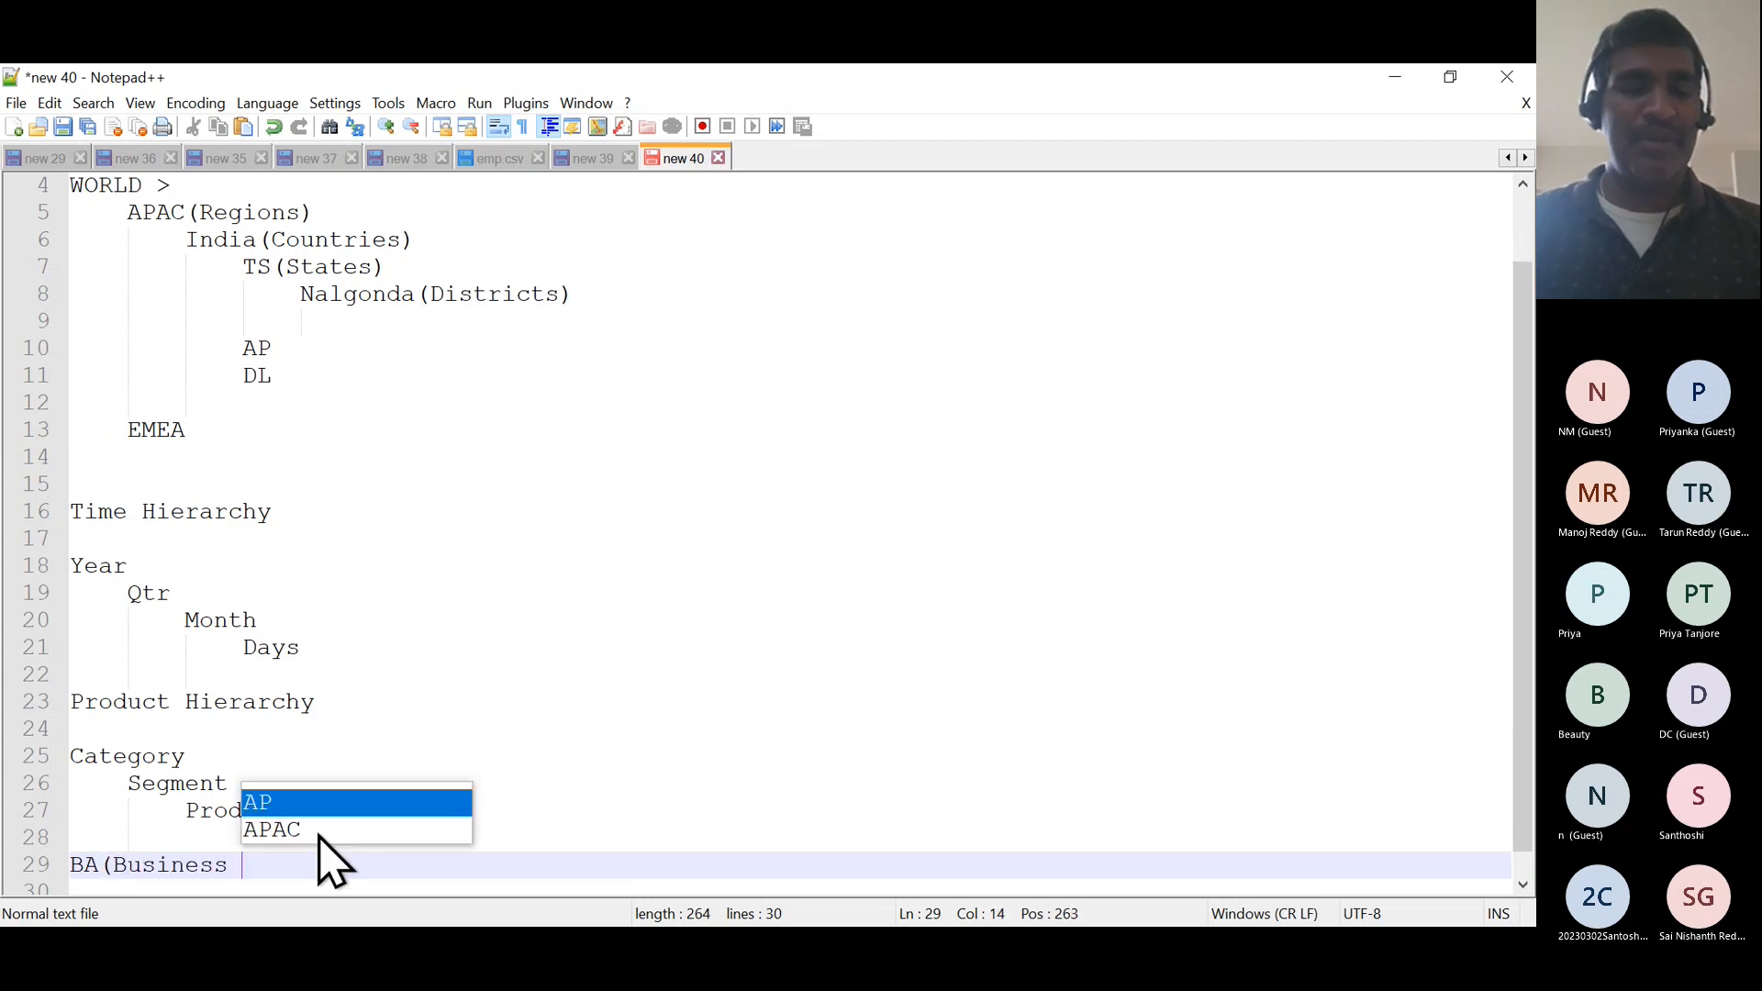
pyautogui.write('Analyst/Prod')
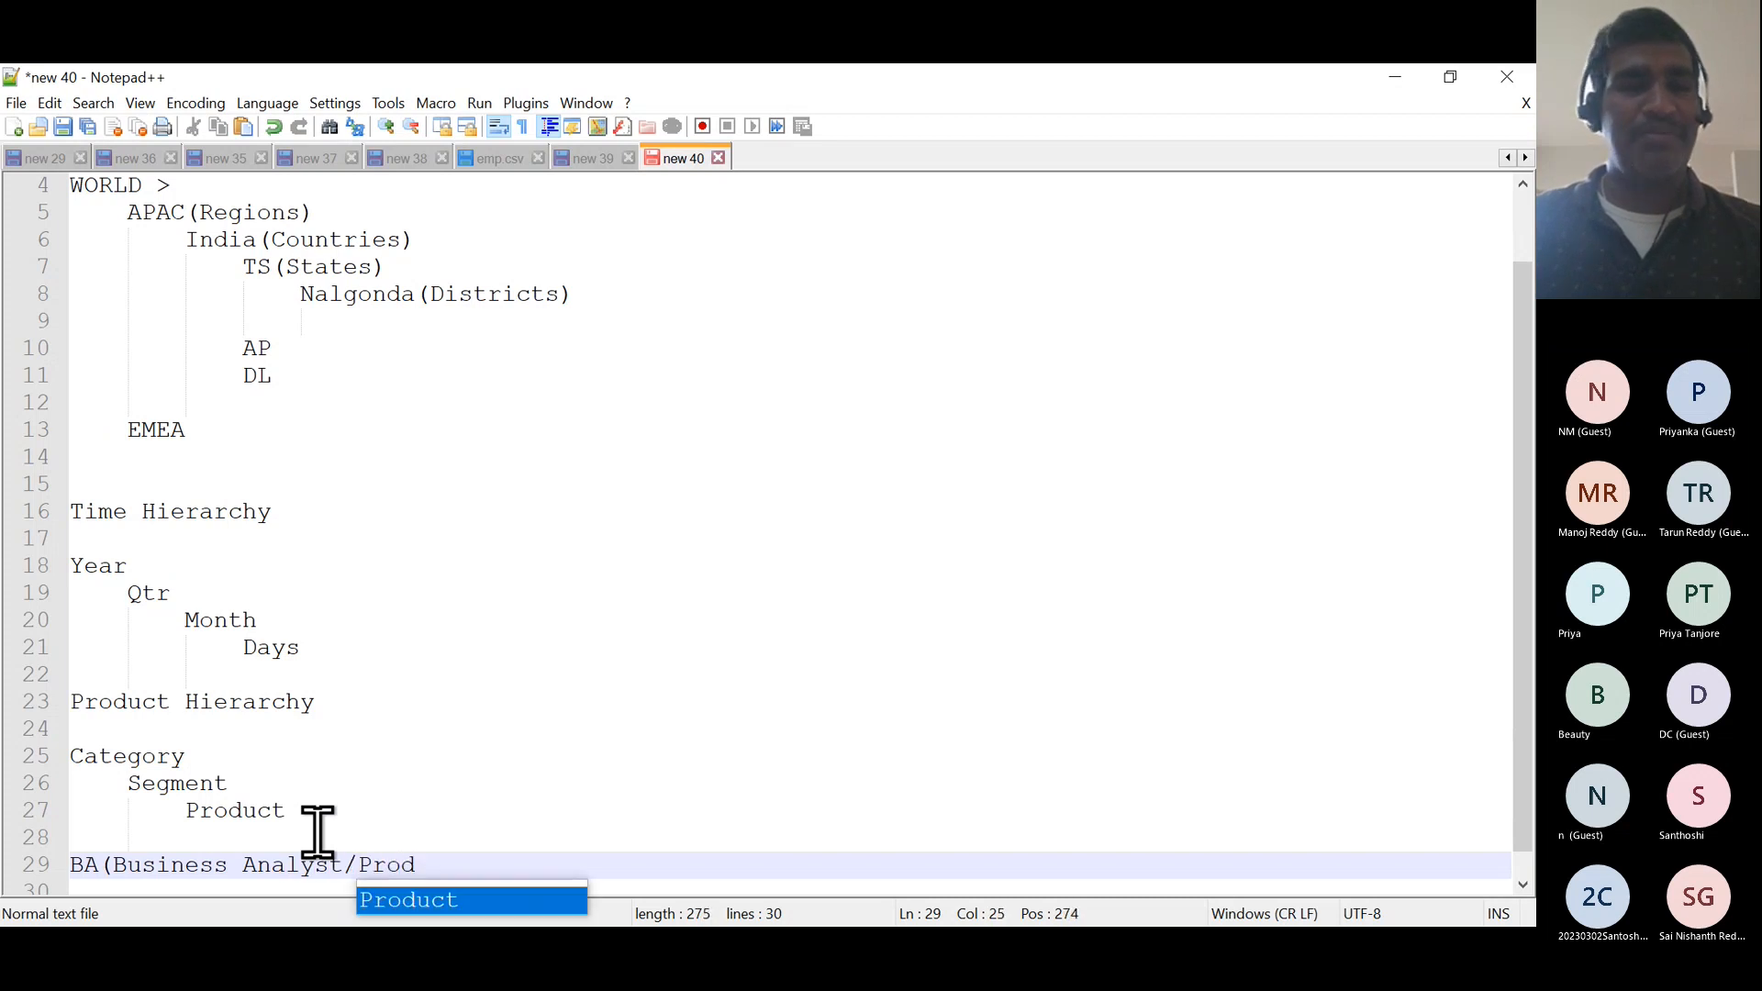
pyautogui.press('BackSpace')
pyautogui.press('BackSpace')
pyautogui.press('BackSpace')
pyautogui.press('BackSpace')
pyautogui.press('BackSpace')
pyautogui.write(')')
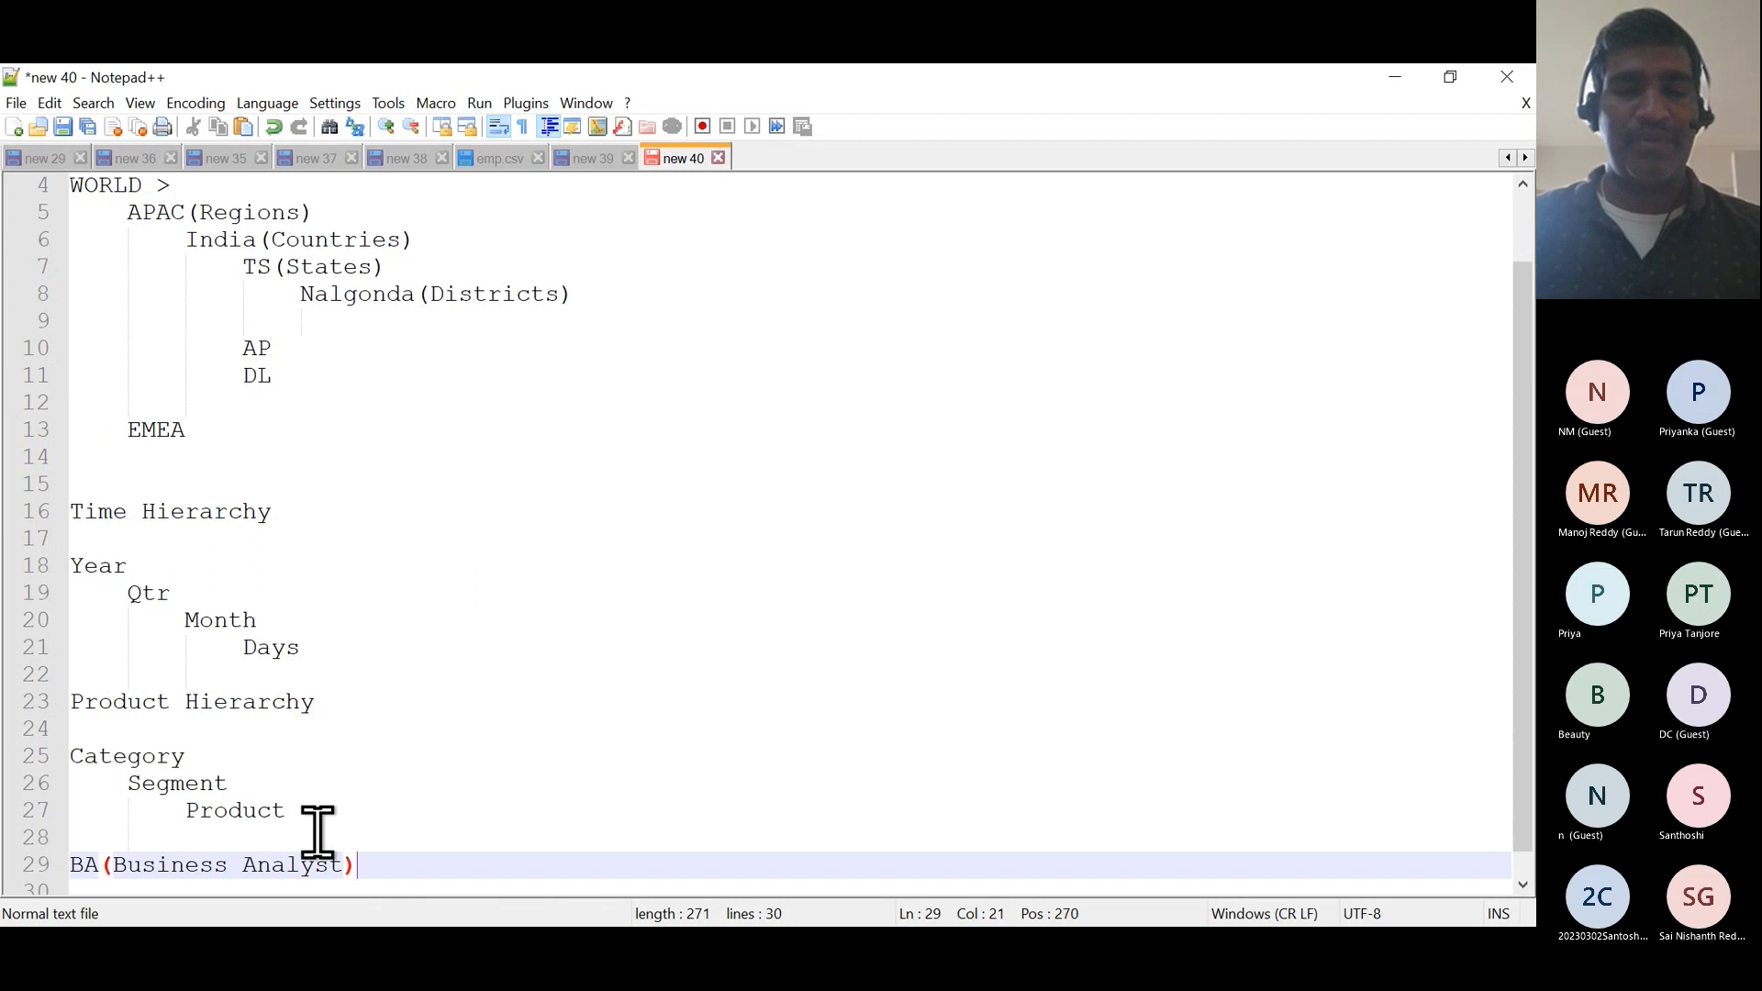
# - Extend the Business Analyst line with "/PO(Product Owner)"
pyautogui.write('/PO(')
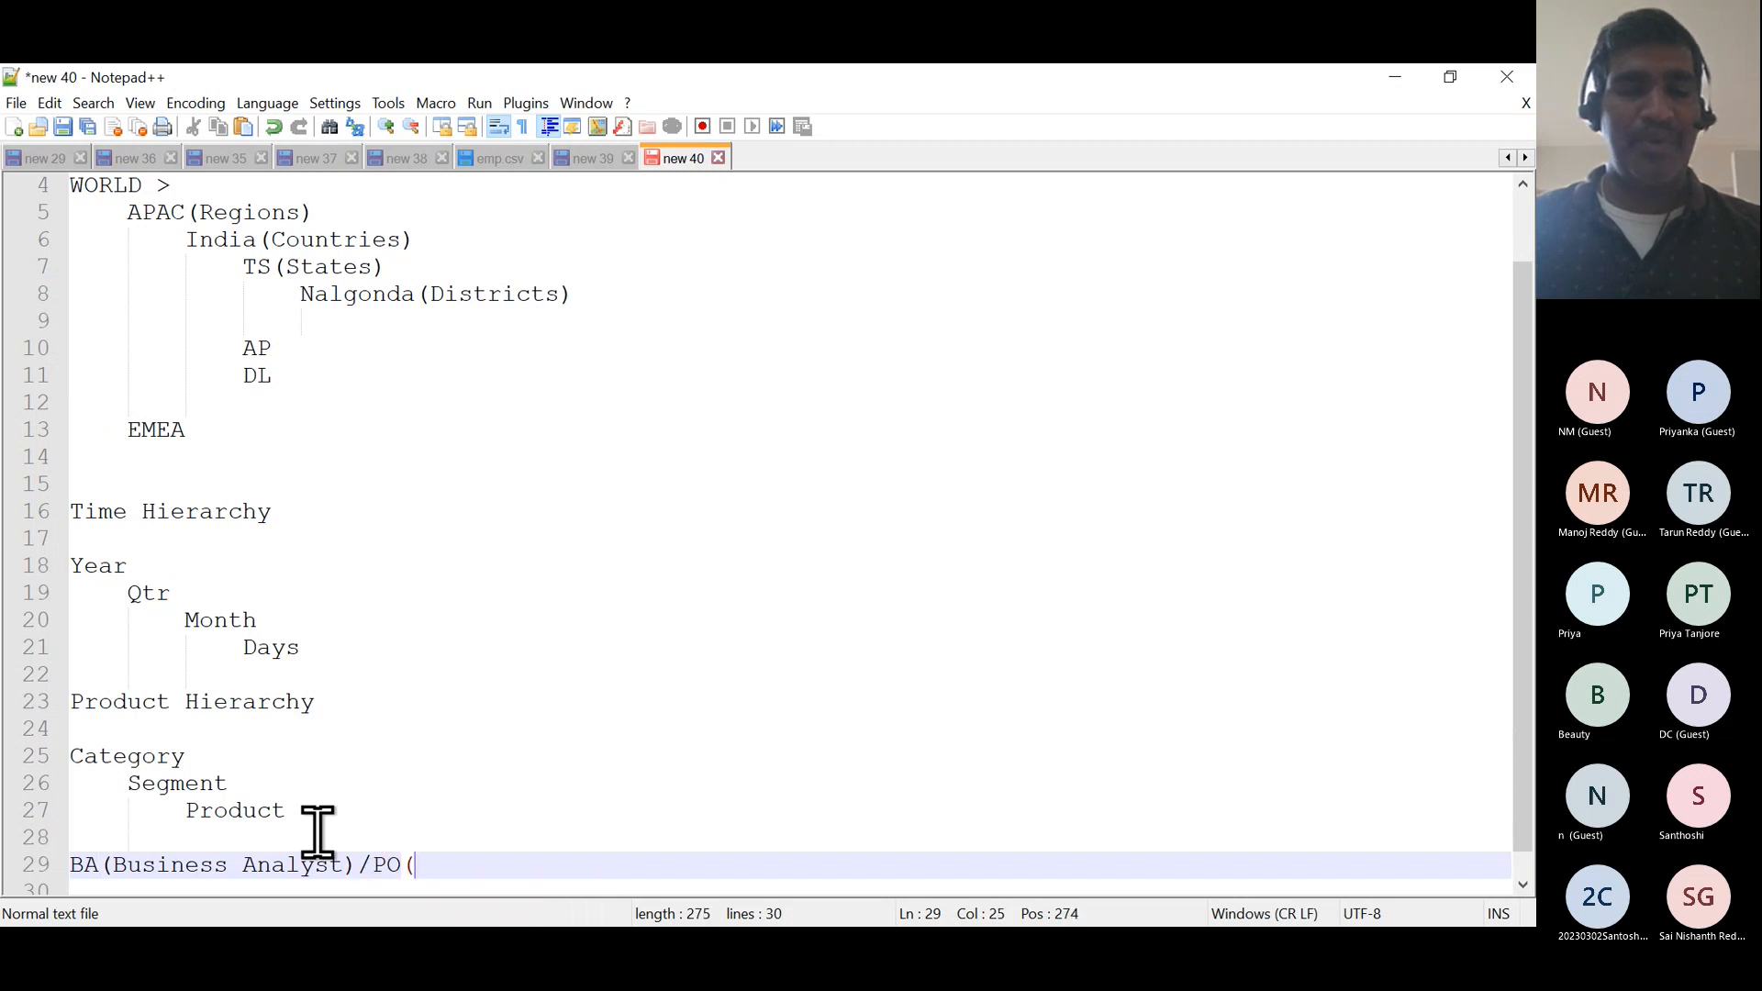
pyautogui.write('Product')
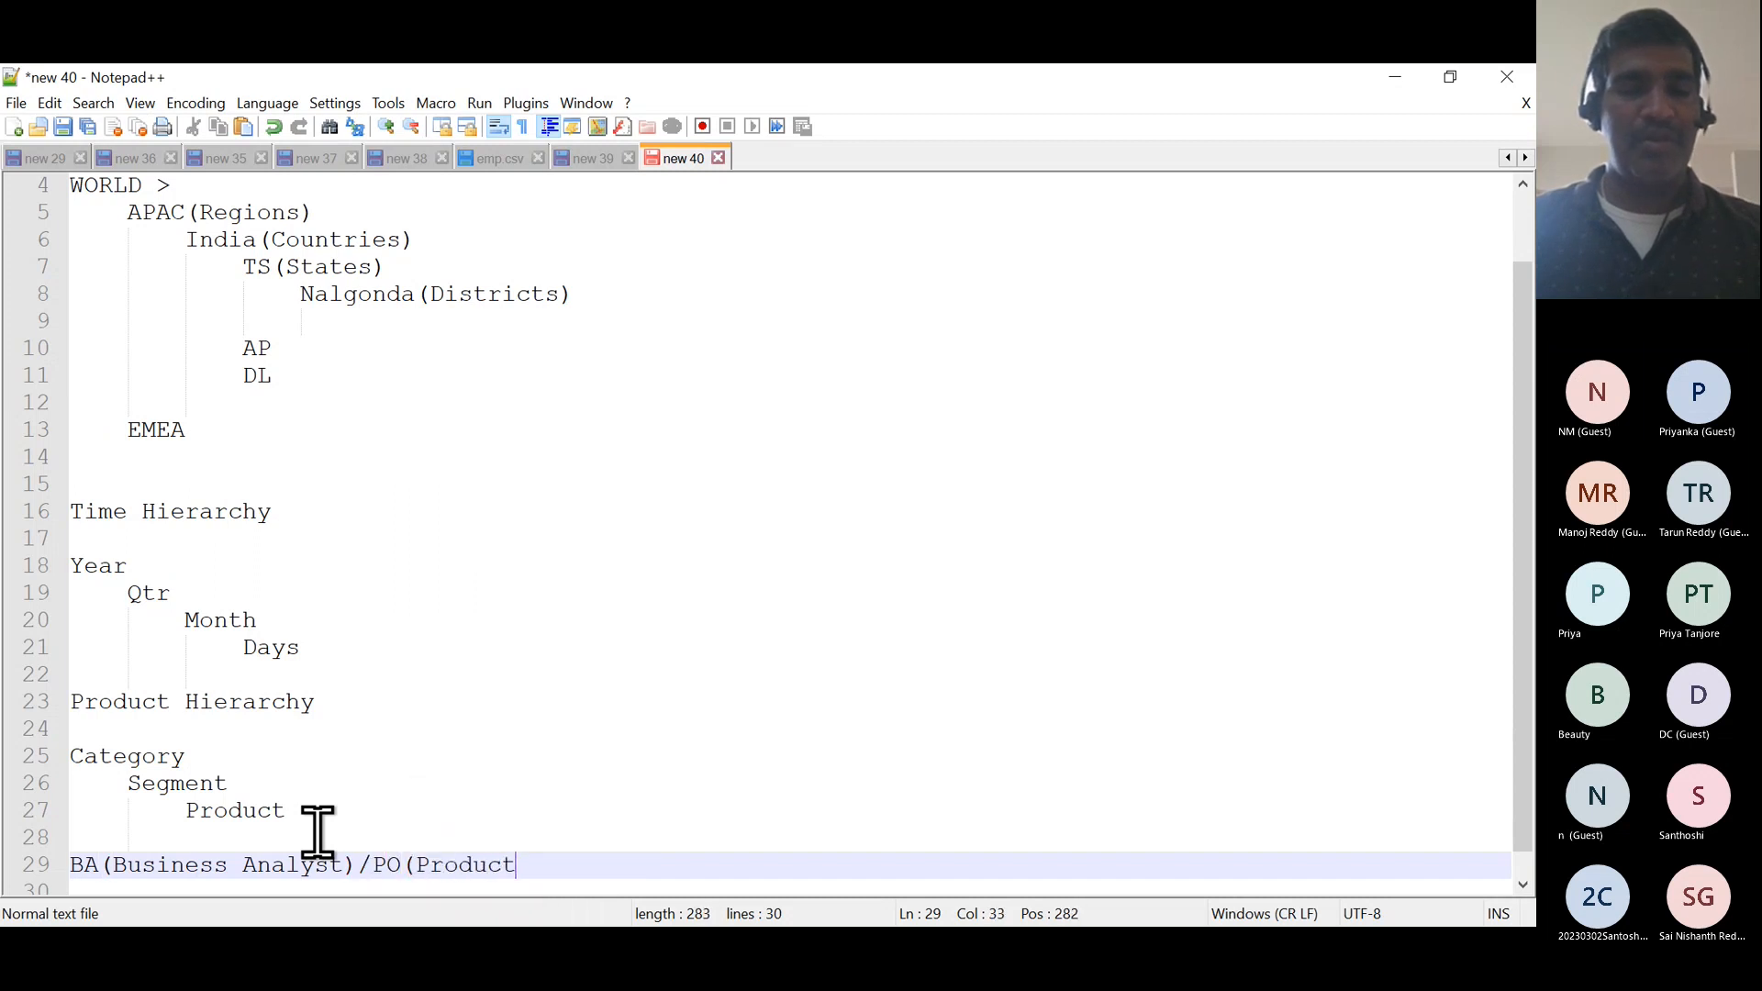
pyautogui.write(' Owner)')
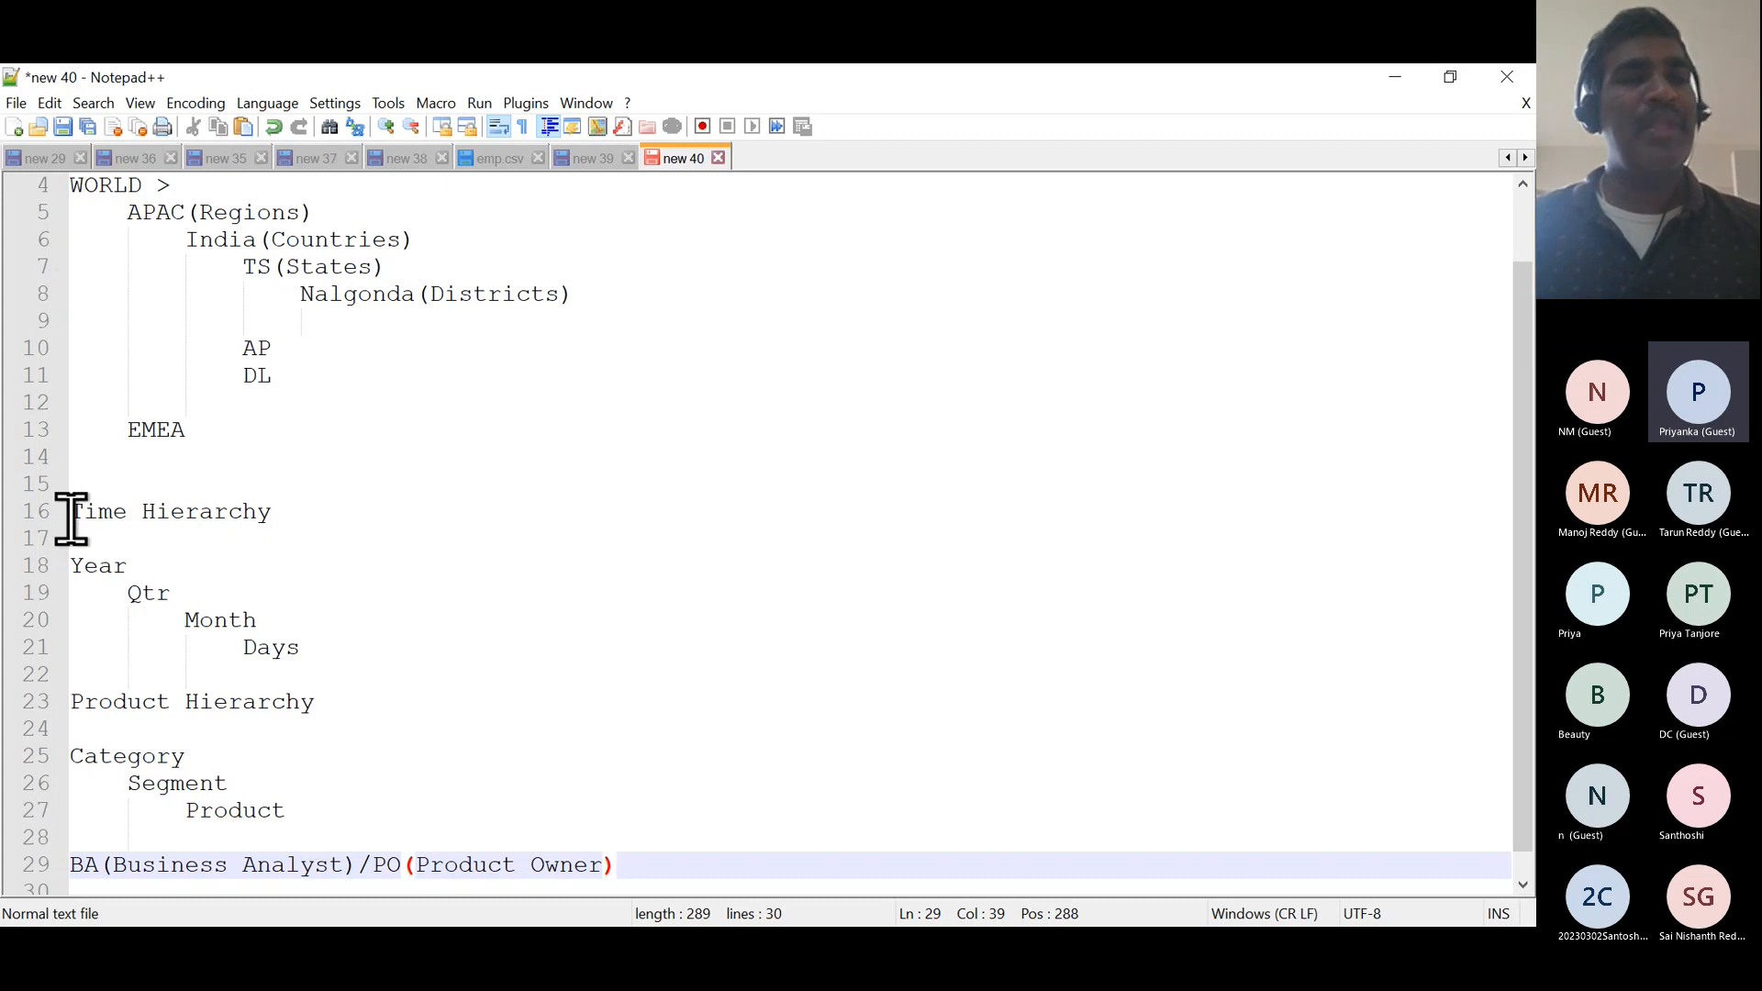
# - Highlight the Time Hierarchy heading, followed by its levels from Year to Days
pyautogui.moveTo(70, 512); pyautogui.dragTo(294, 511)
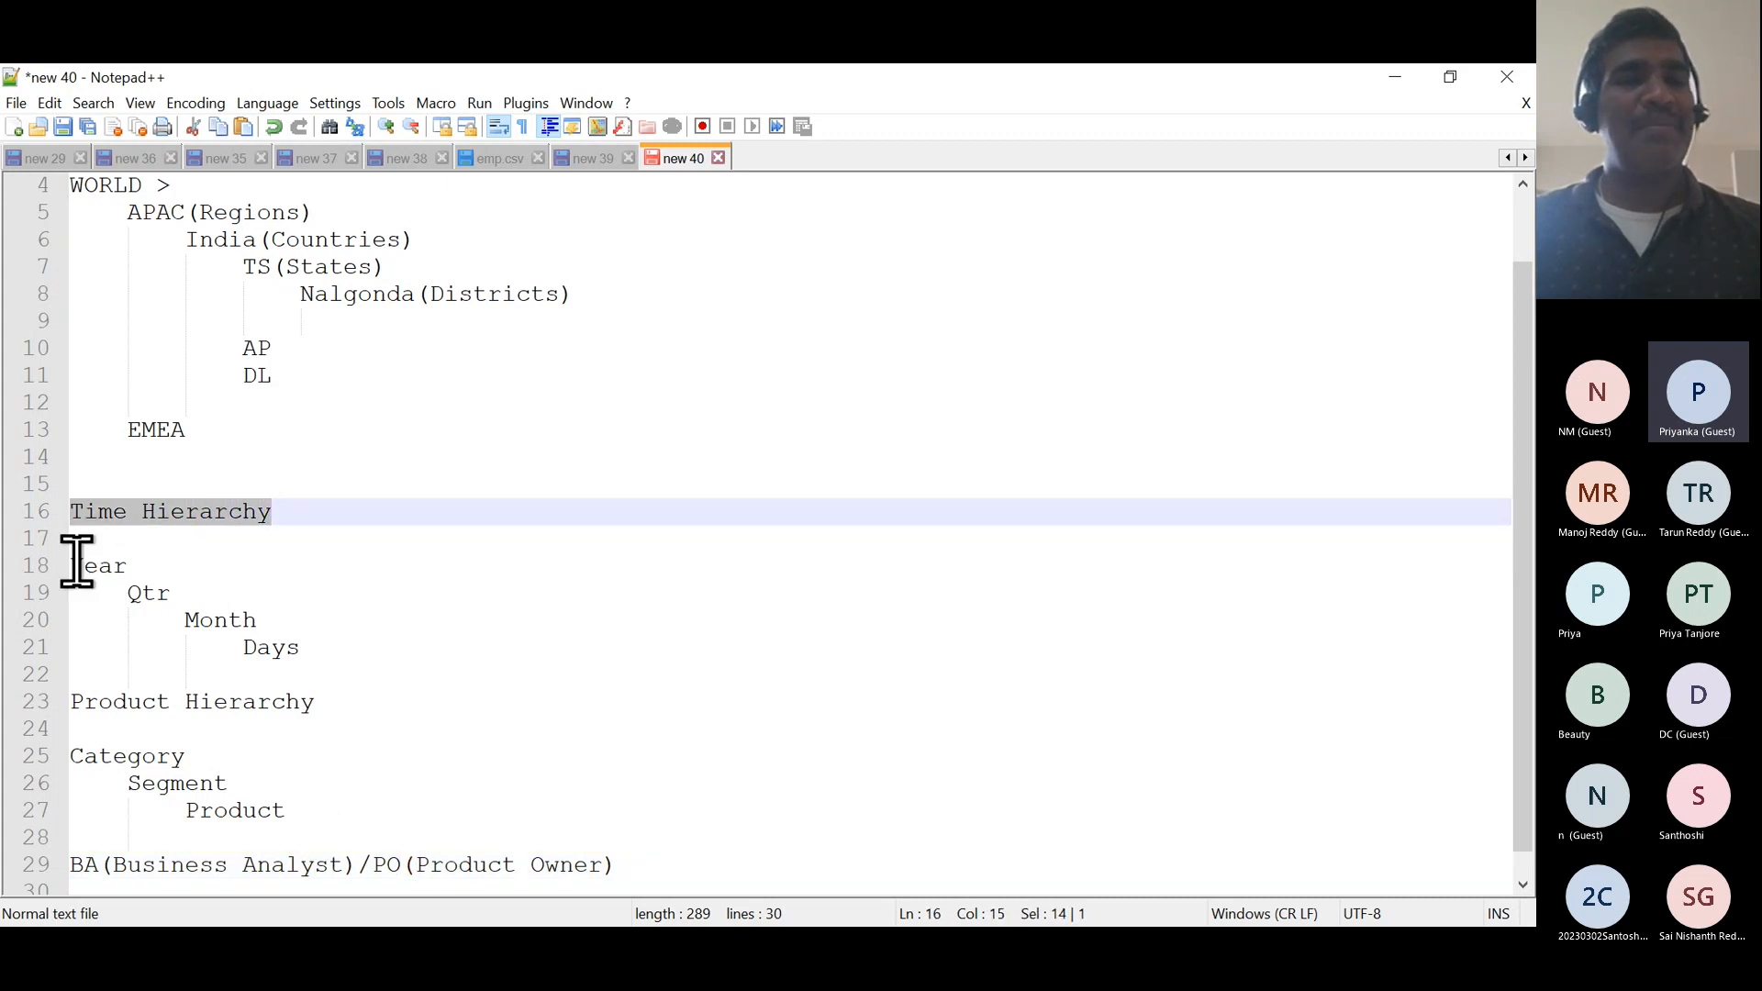
pyautogui.moveTo(71, 563); pyautogui.dragTo(329, 651)
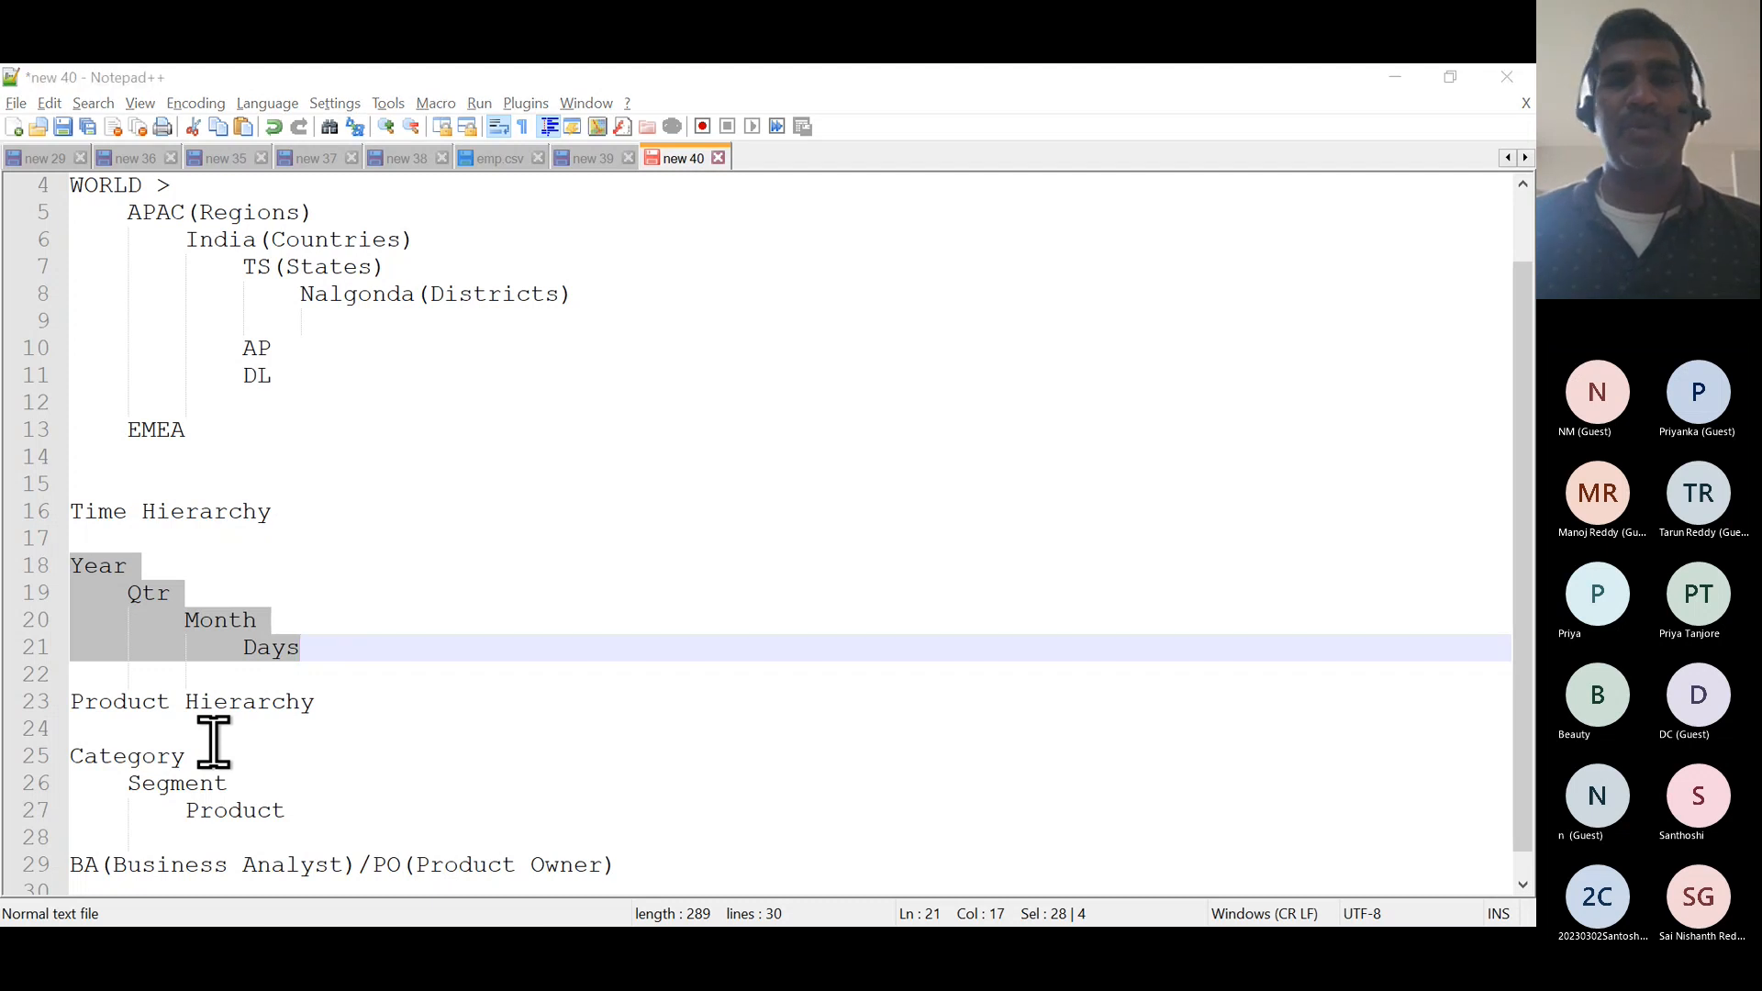
# - Switch to the browser with the hierarchy notes and launch Power BI Desktop through a system search for "power"
pyautogui.hotkey('alt', 'Tab')
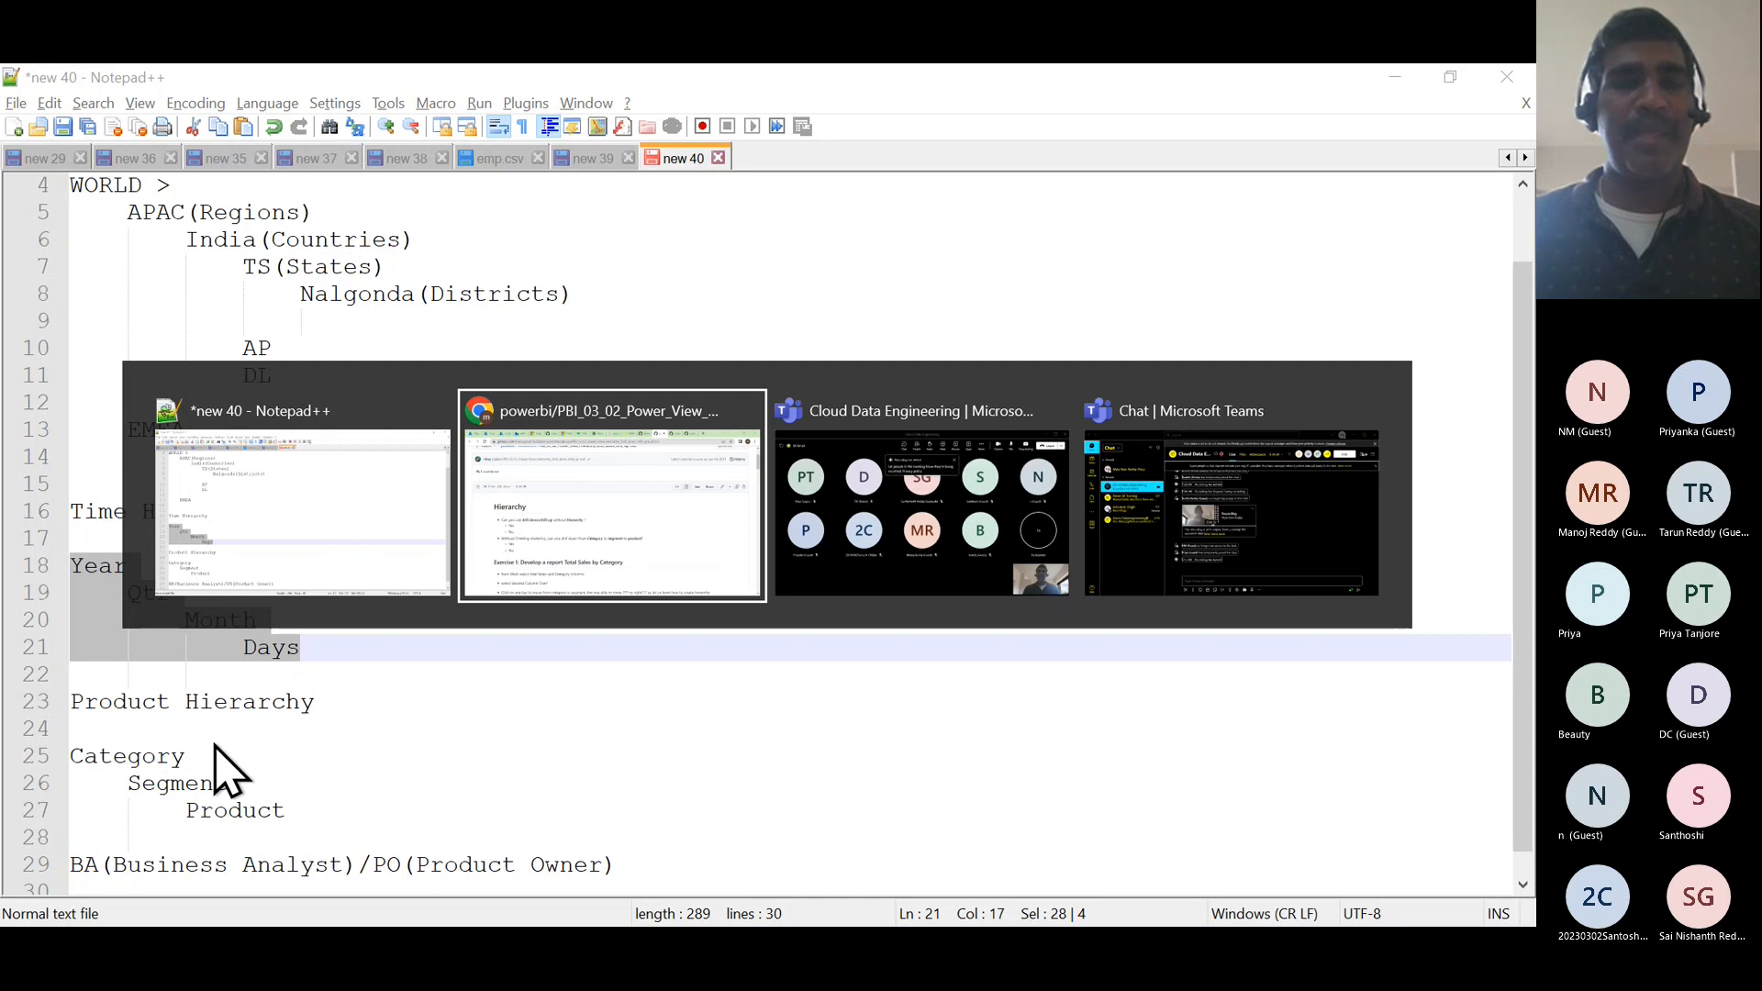
pyautogui.press('super')
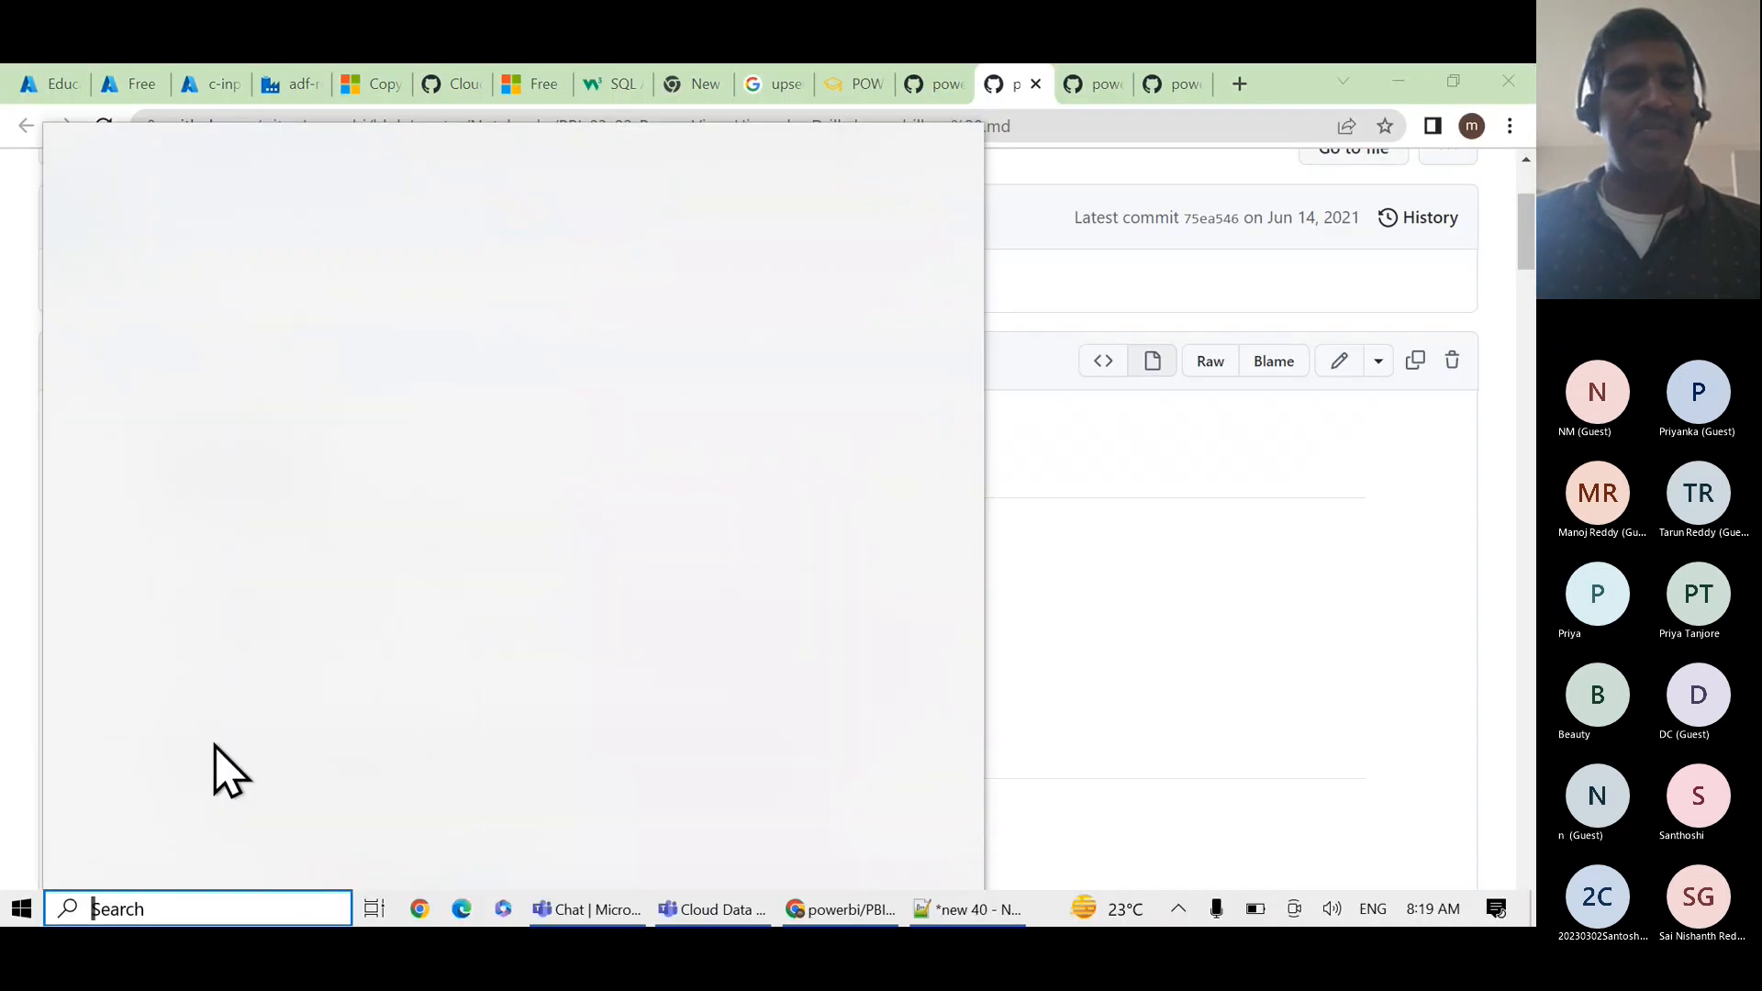
pyautogui.write('power')
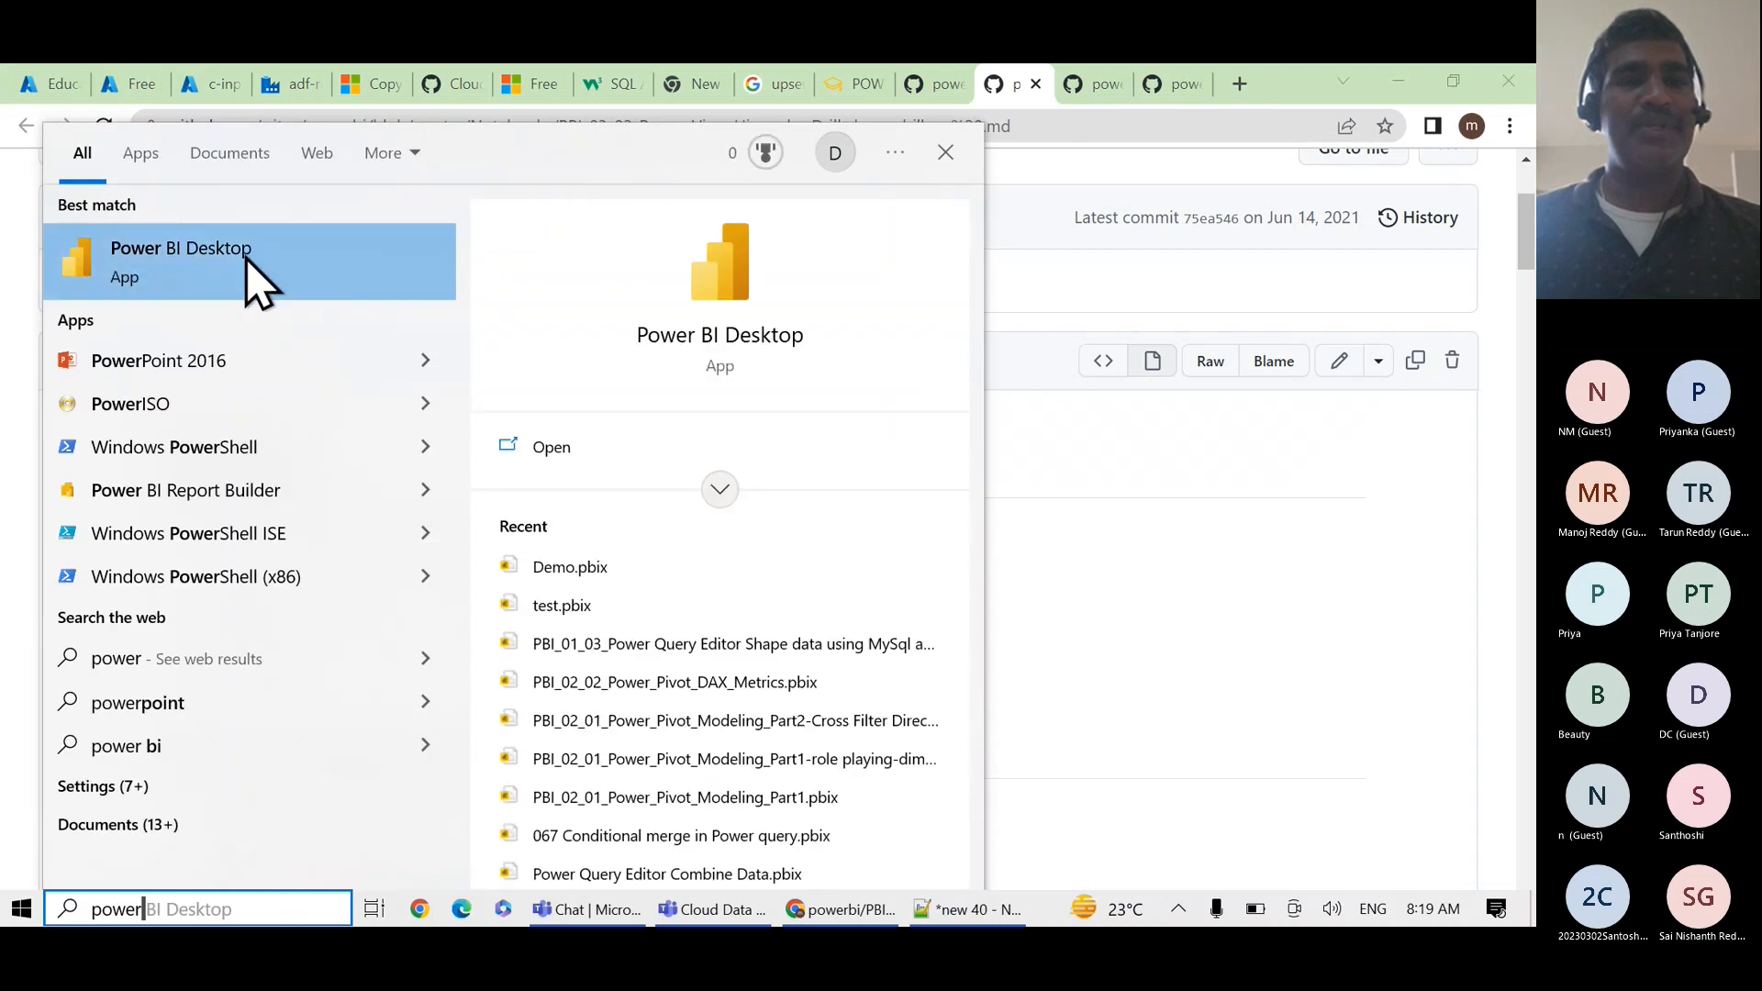
pyautogui.click(255, 276)
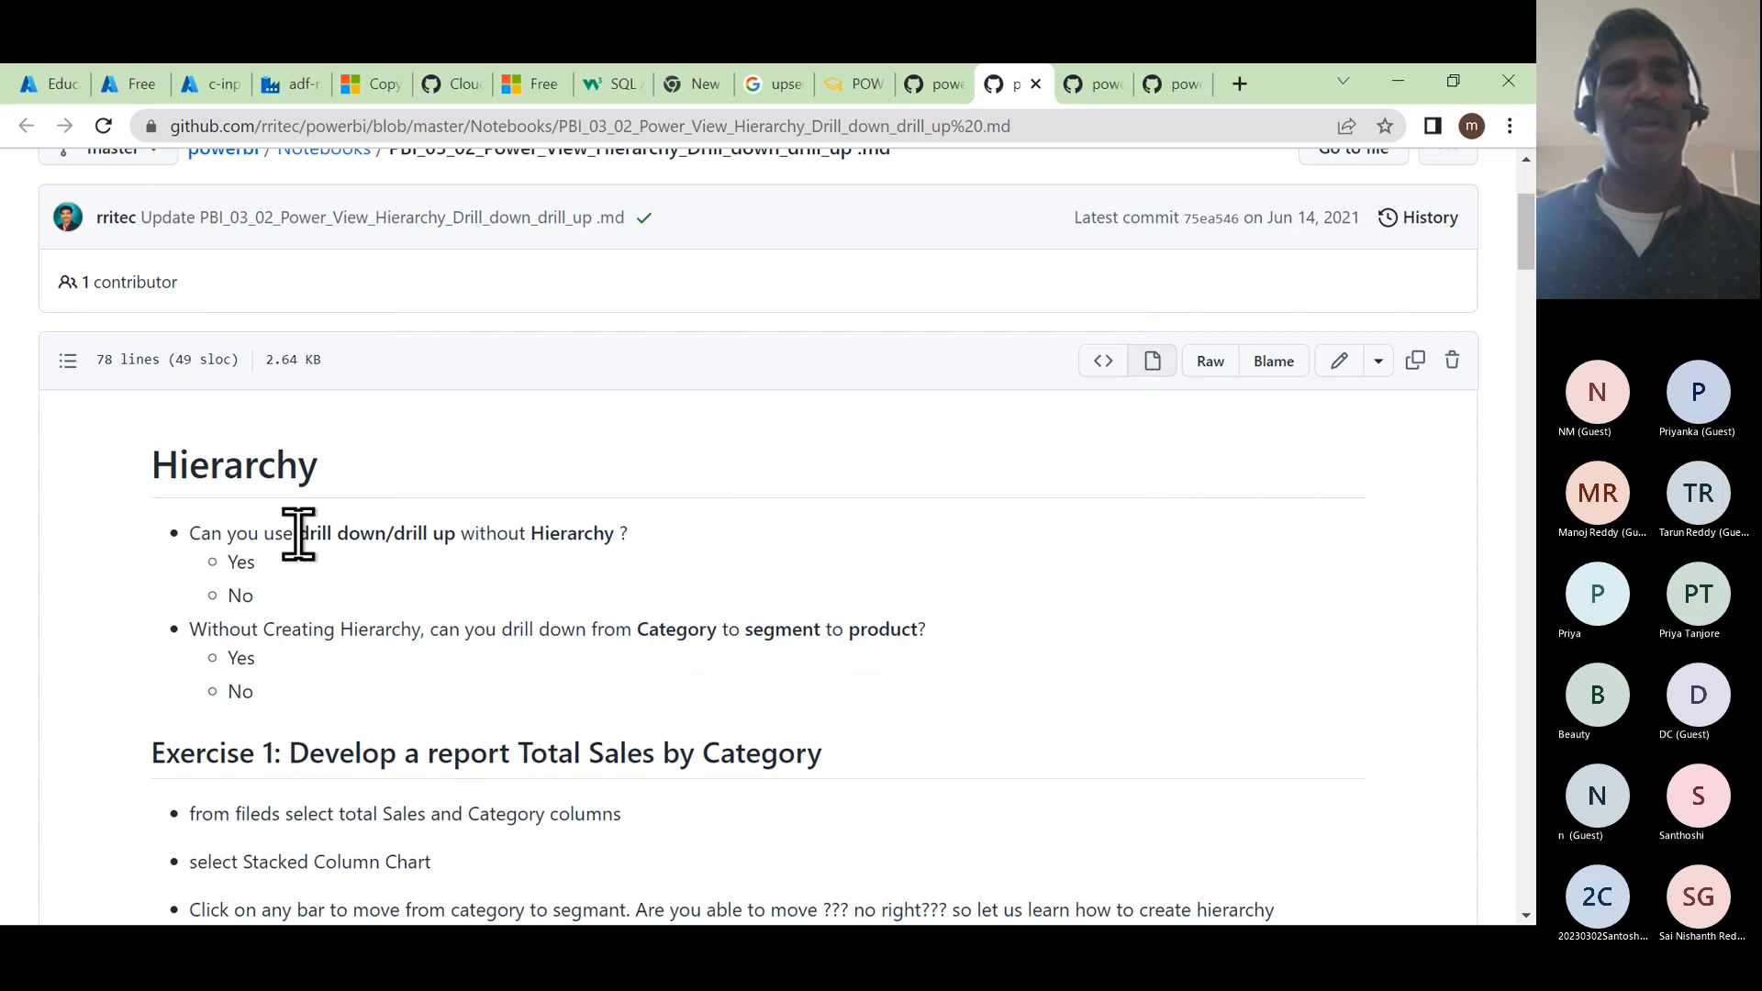
# - Review the Hierarchy notes, from the drill down/drill up question through Exercise 1 on Total Sales by Category and its chart screenshot
pyautogui.moveTo(299, 534); pyautogui.dragTo(430, 535)
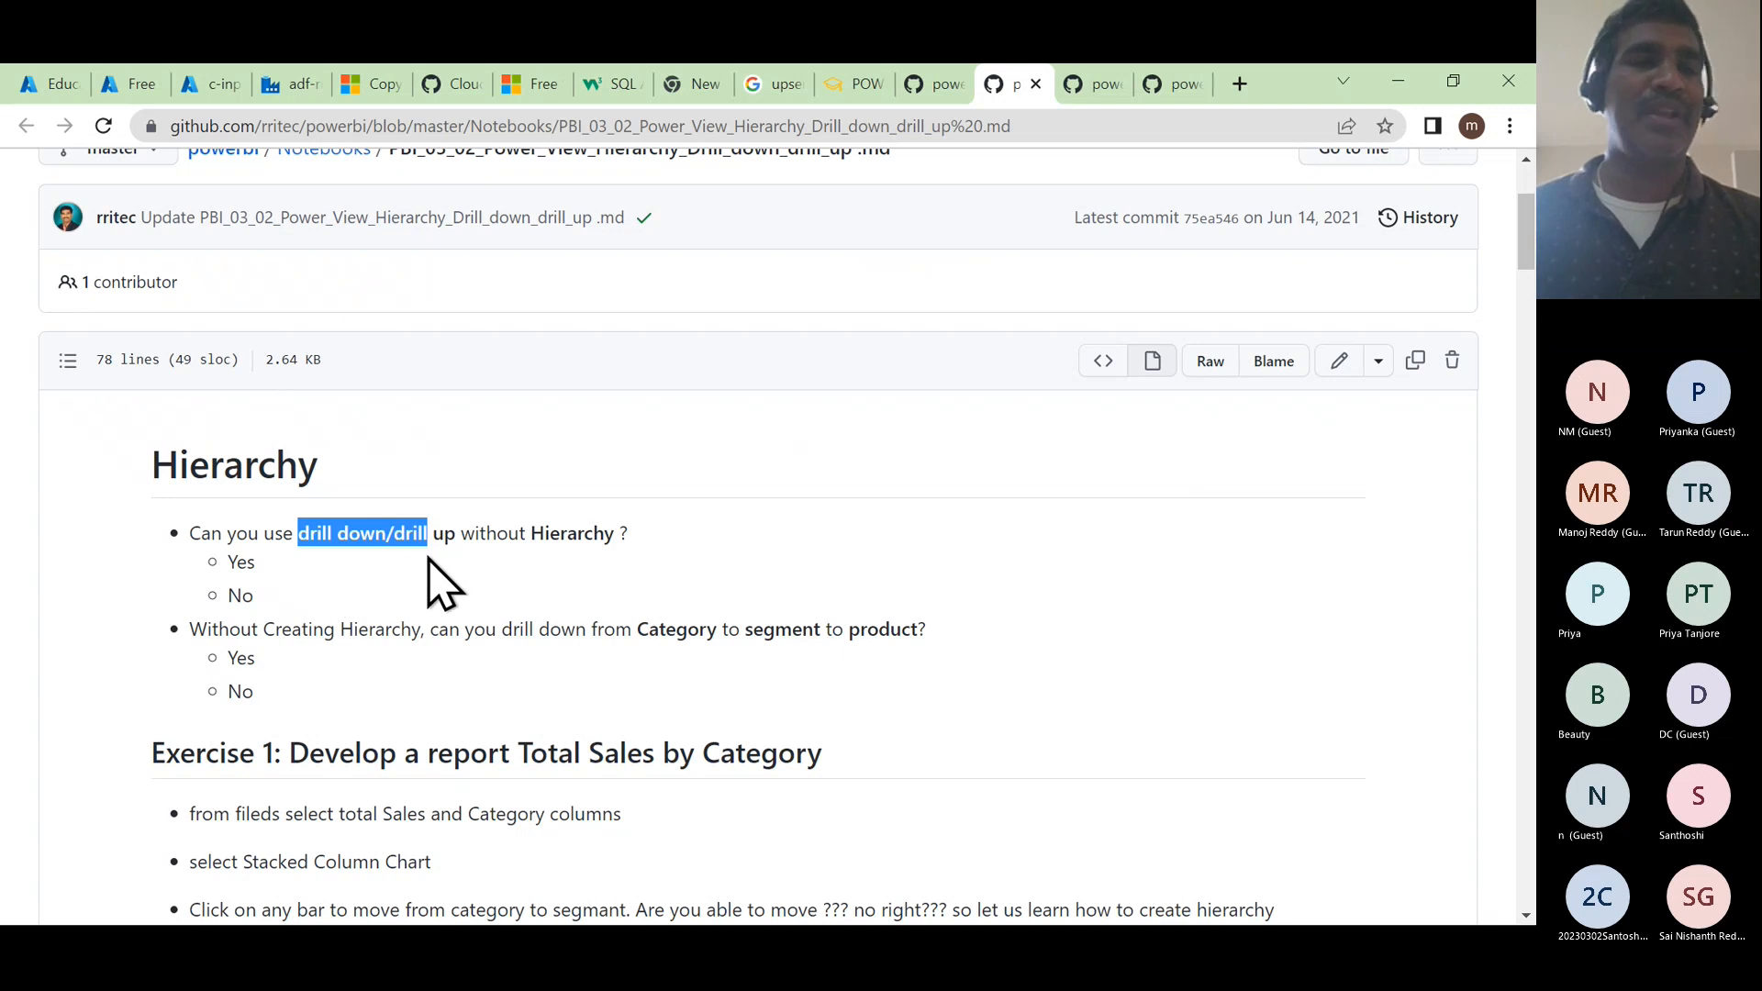
pyautogui.scroll(-1, 437, 582)
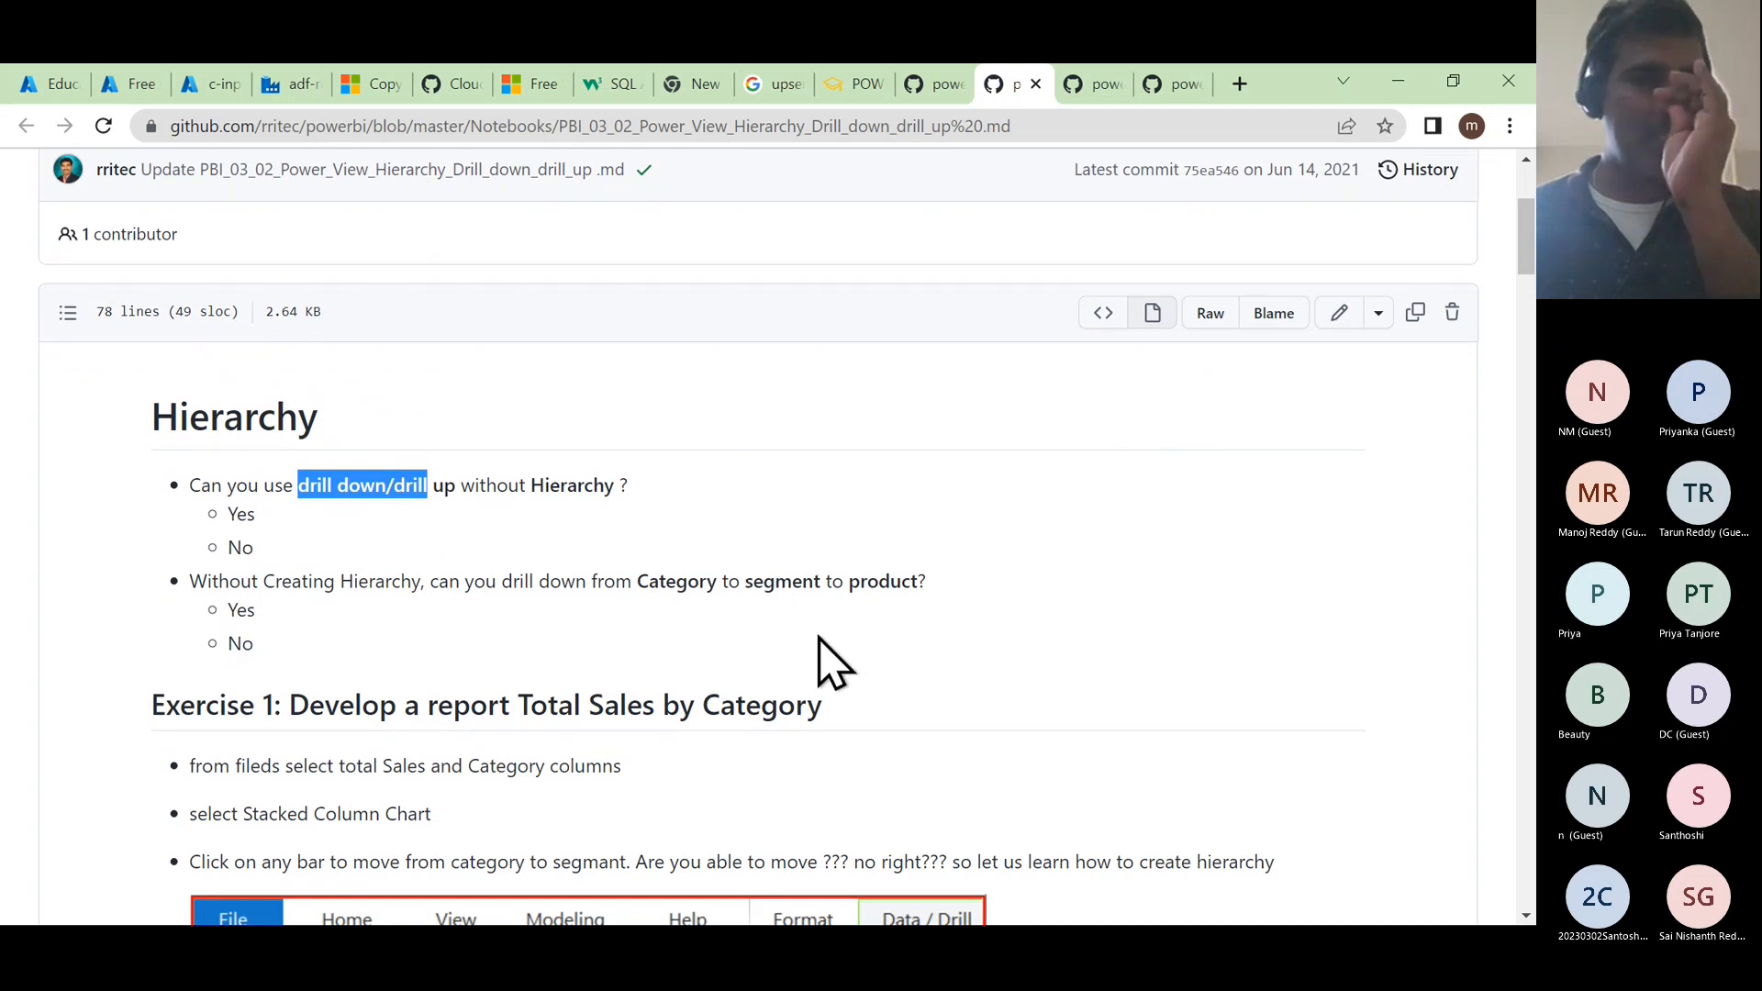
pyautogui.scroll(-3, 819, 643)
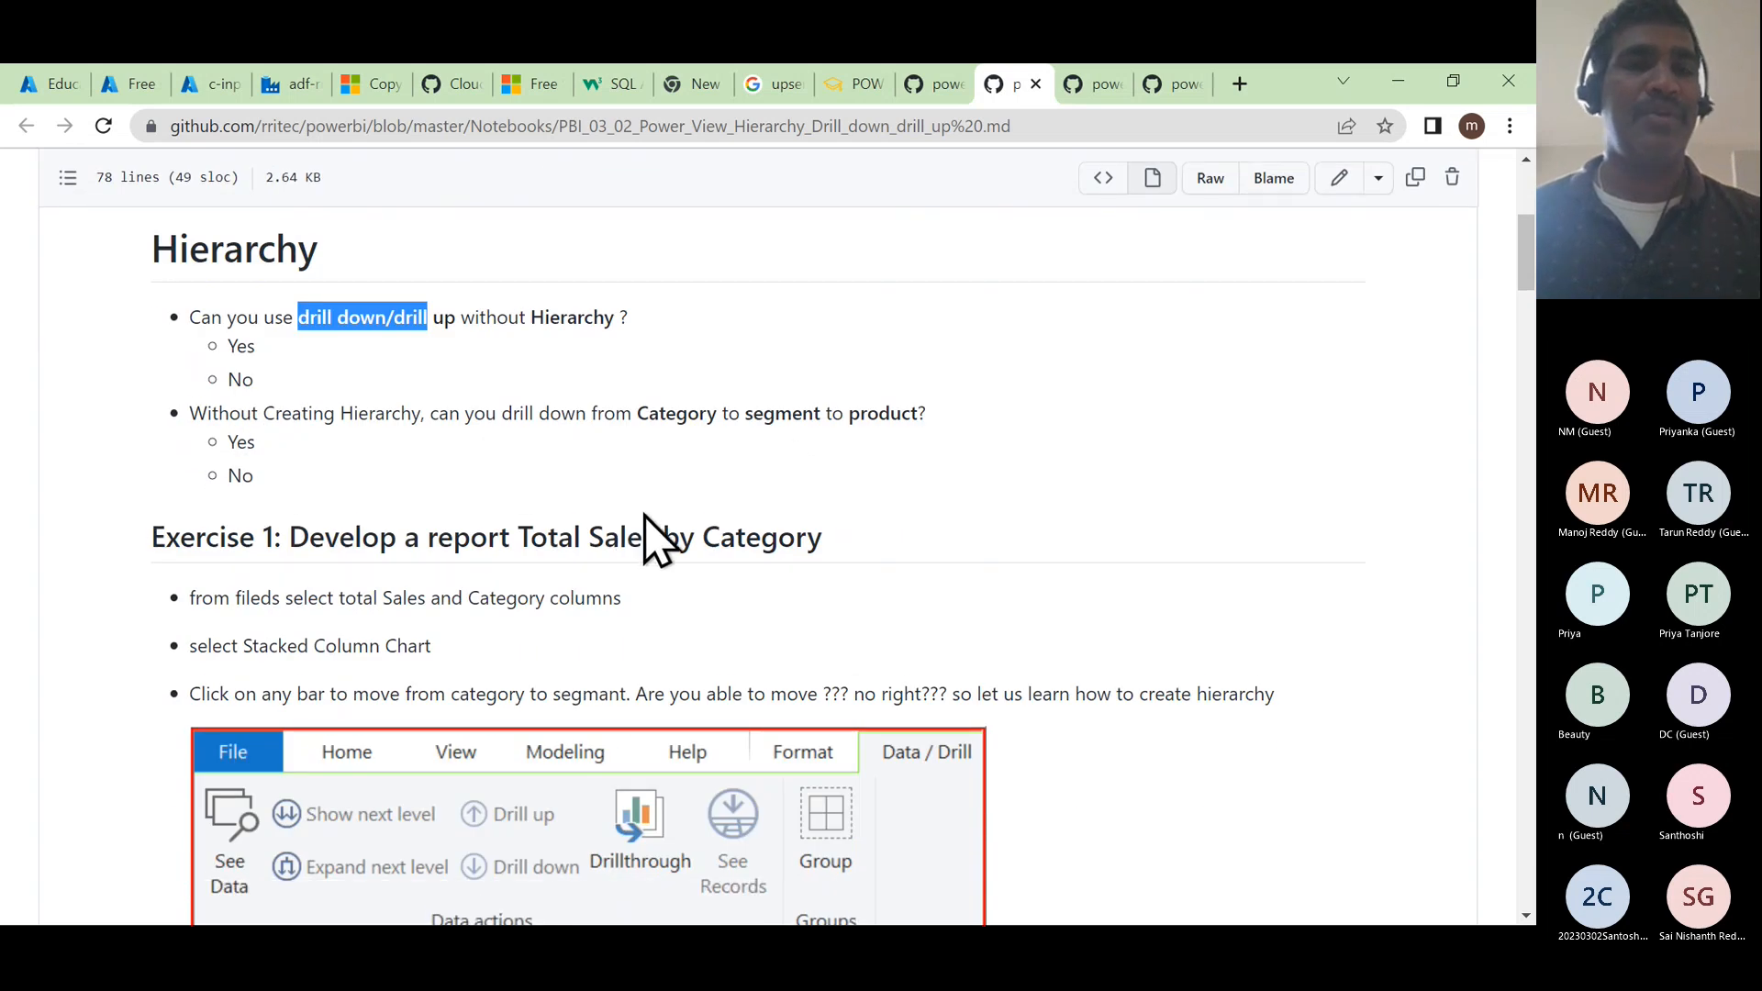
pyautogui.scroll(-3, 656, 539)
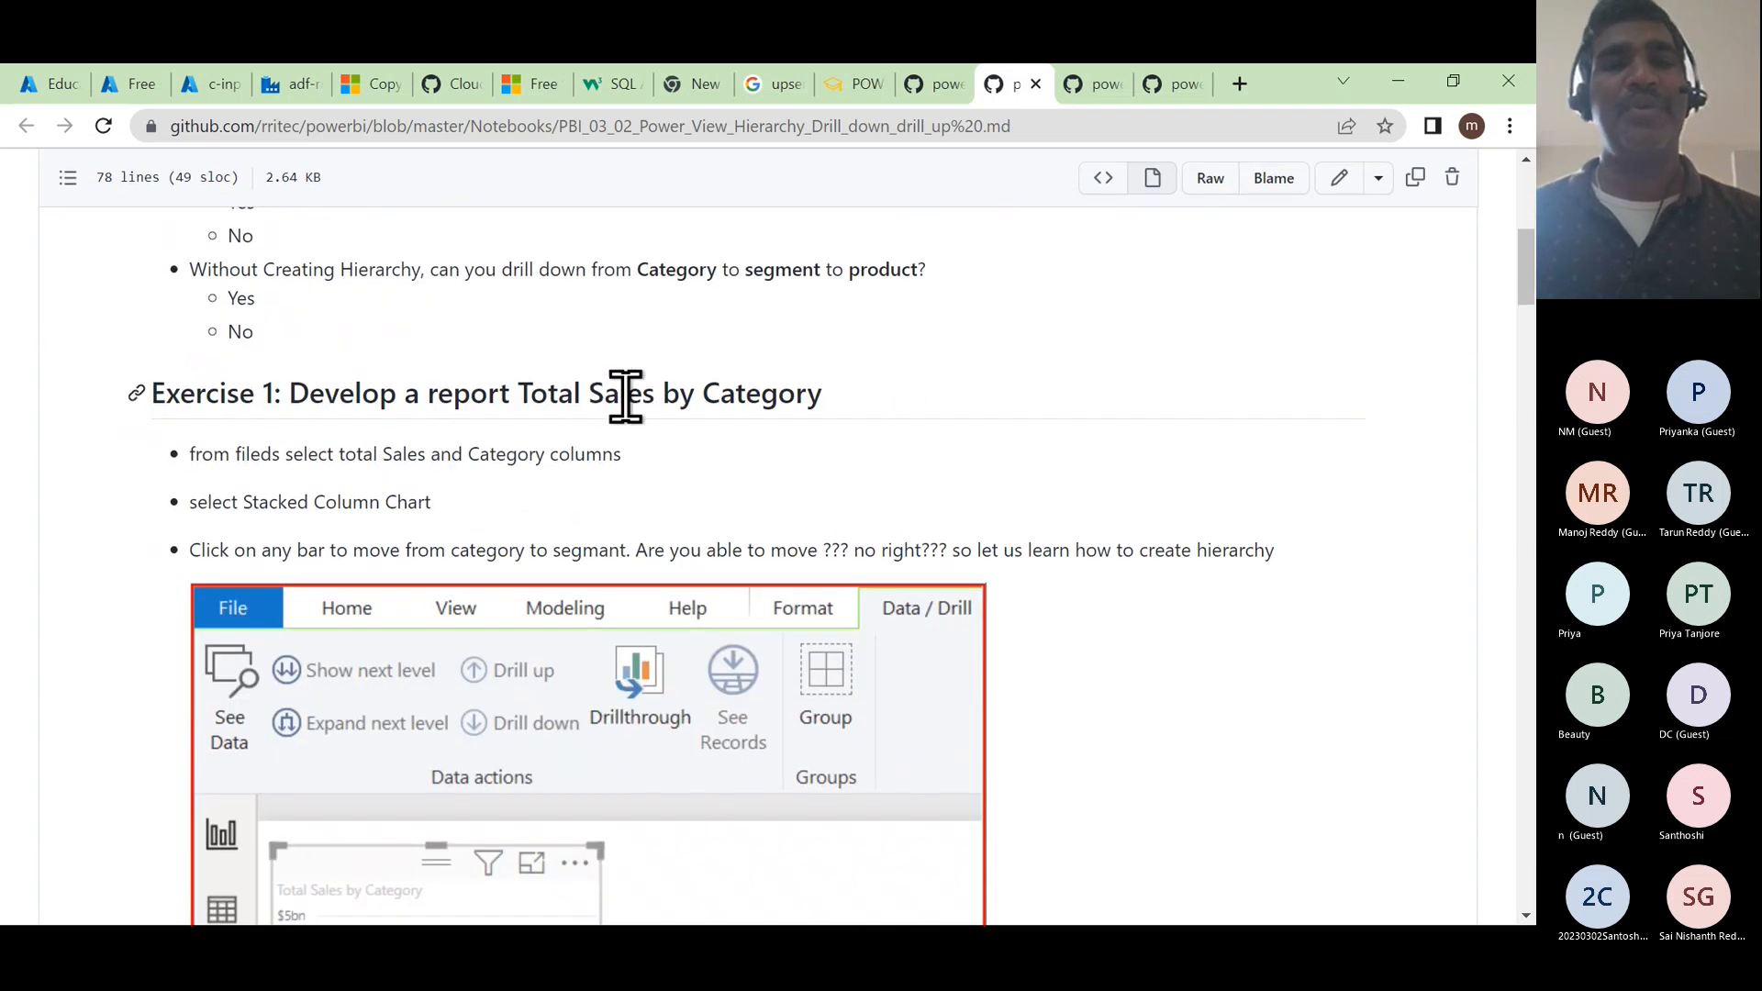
pyautogui.scroll(-5, 720, 480)
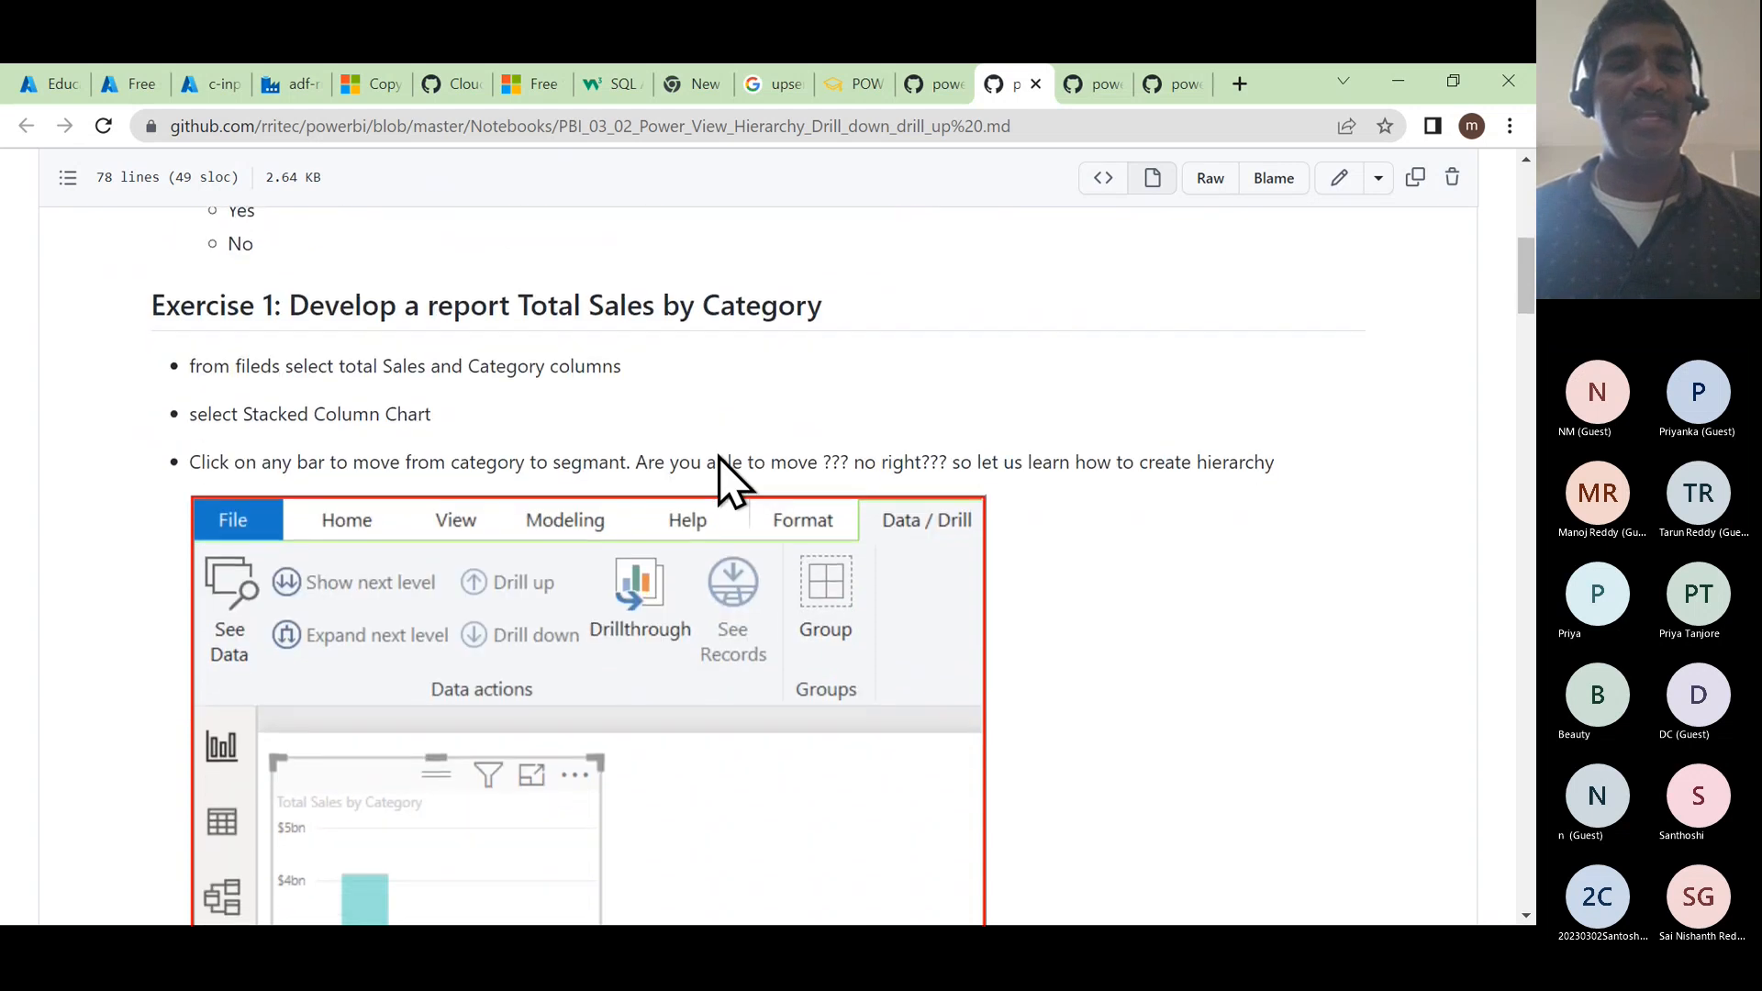
pyautogui.scroll(-3, 718, 457)
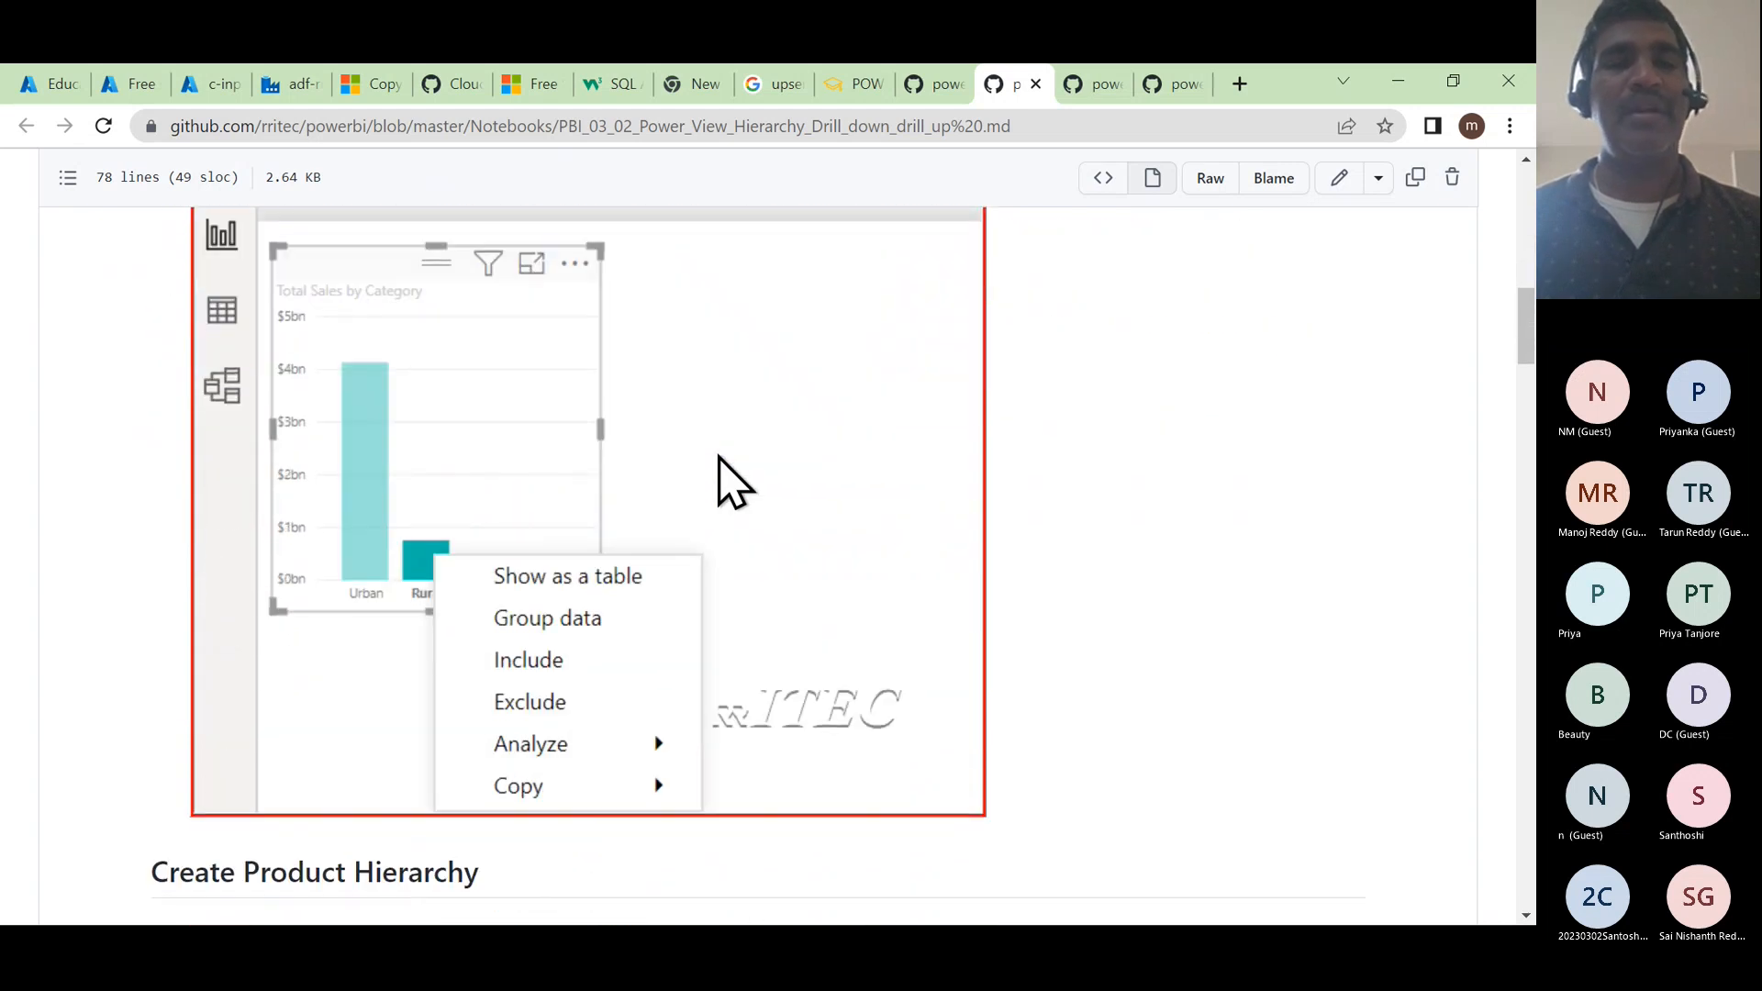
pyautogui.scroll(3, 720, 459)
pyautogui.scroll(1, 717, 456)
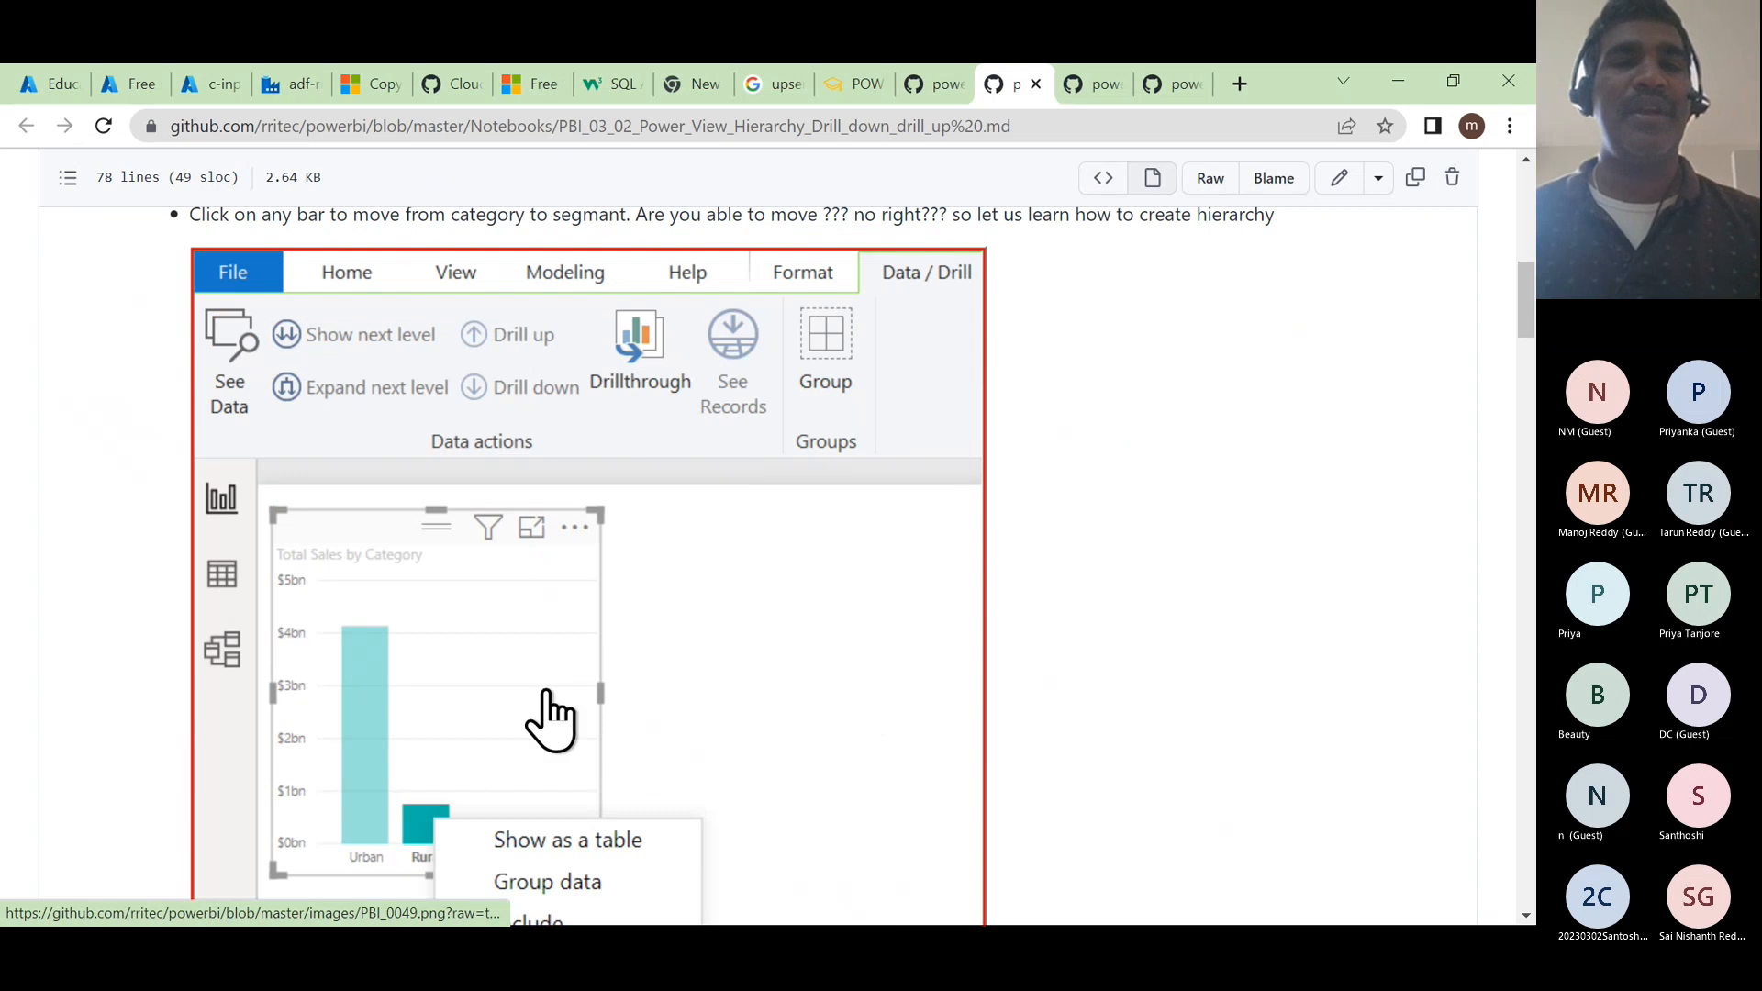
pyautogui.scroll(2, 695, 578)
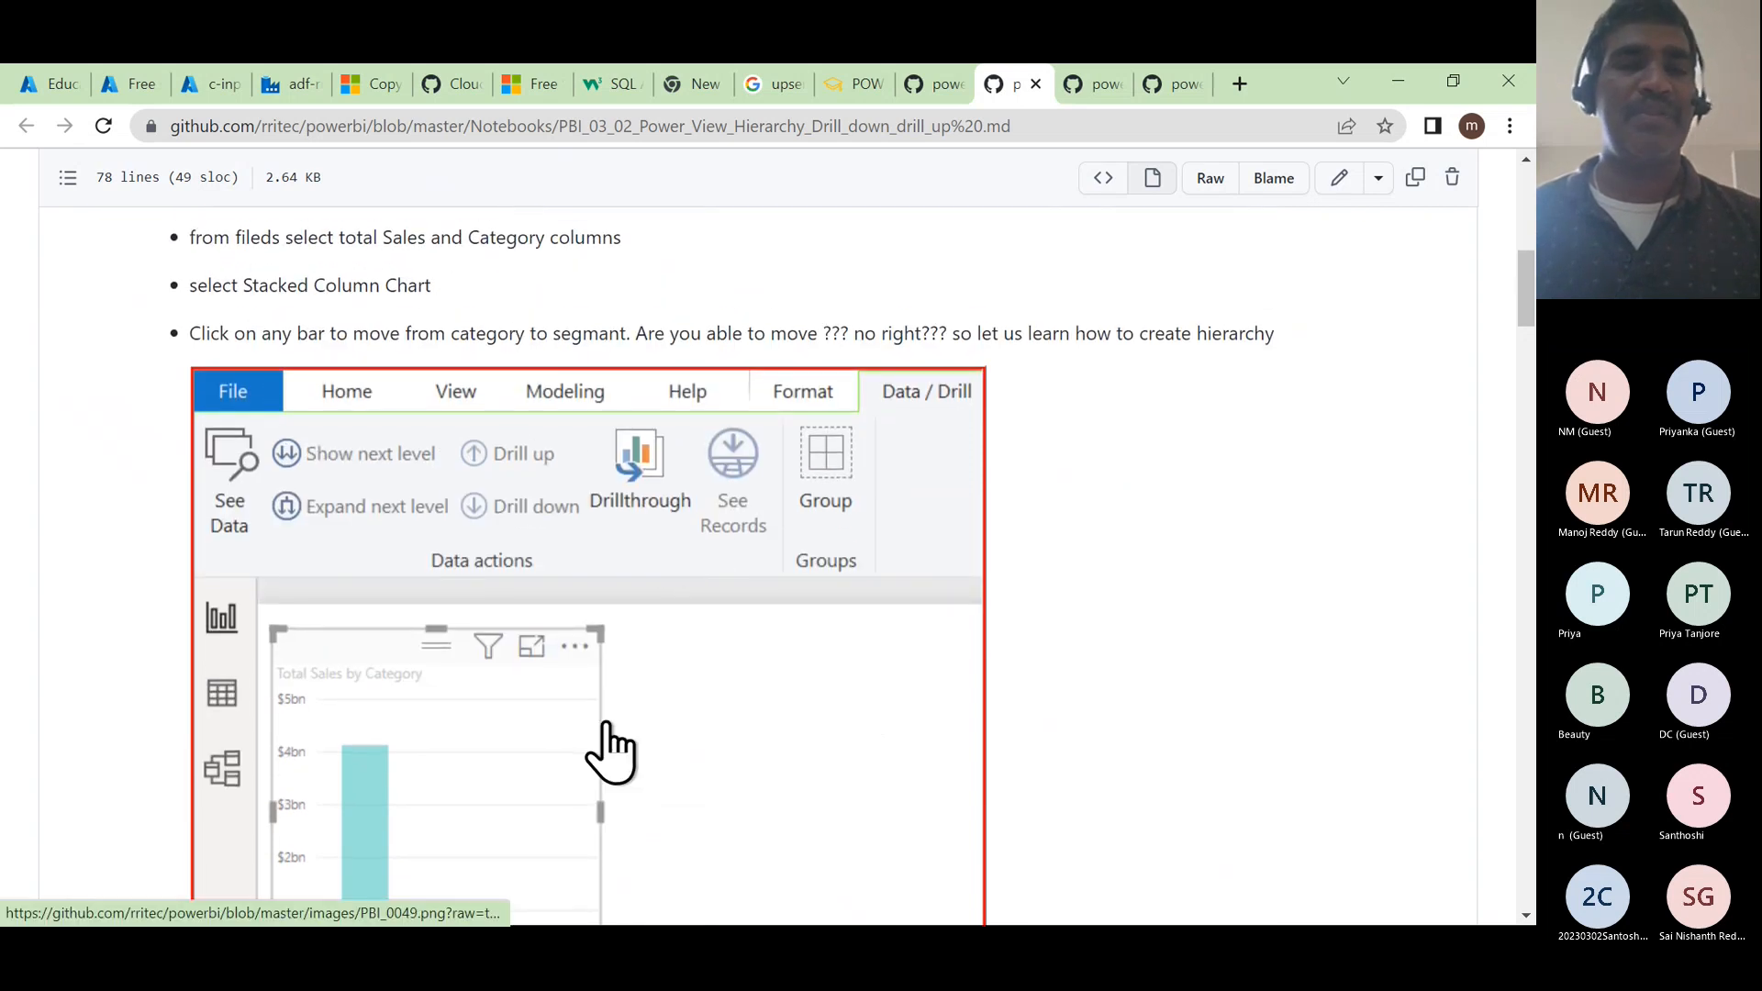
pyautogui.scroll(-4, 609, 746)
pyautogui.scroll(-3, 631, 771)
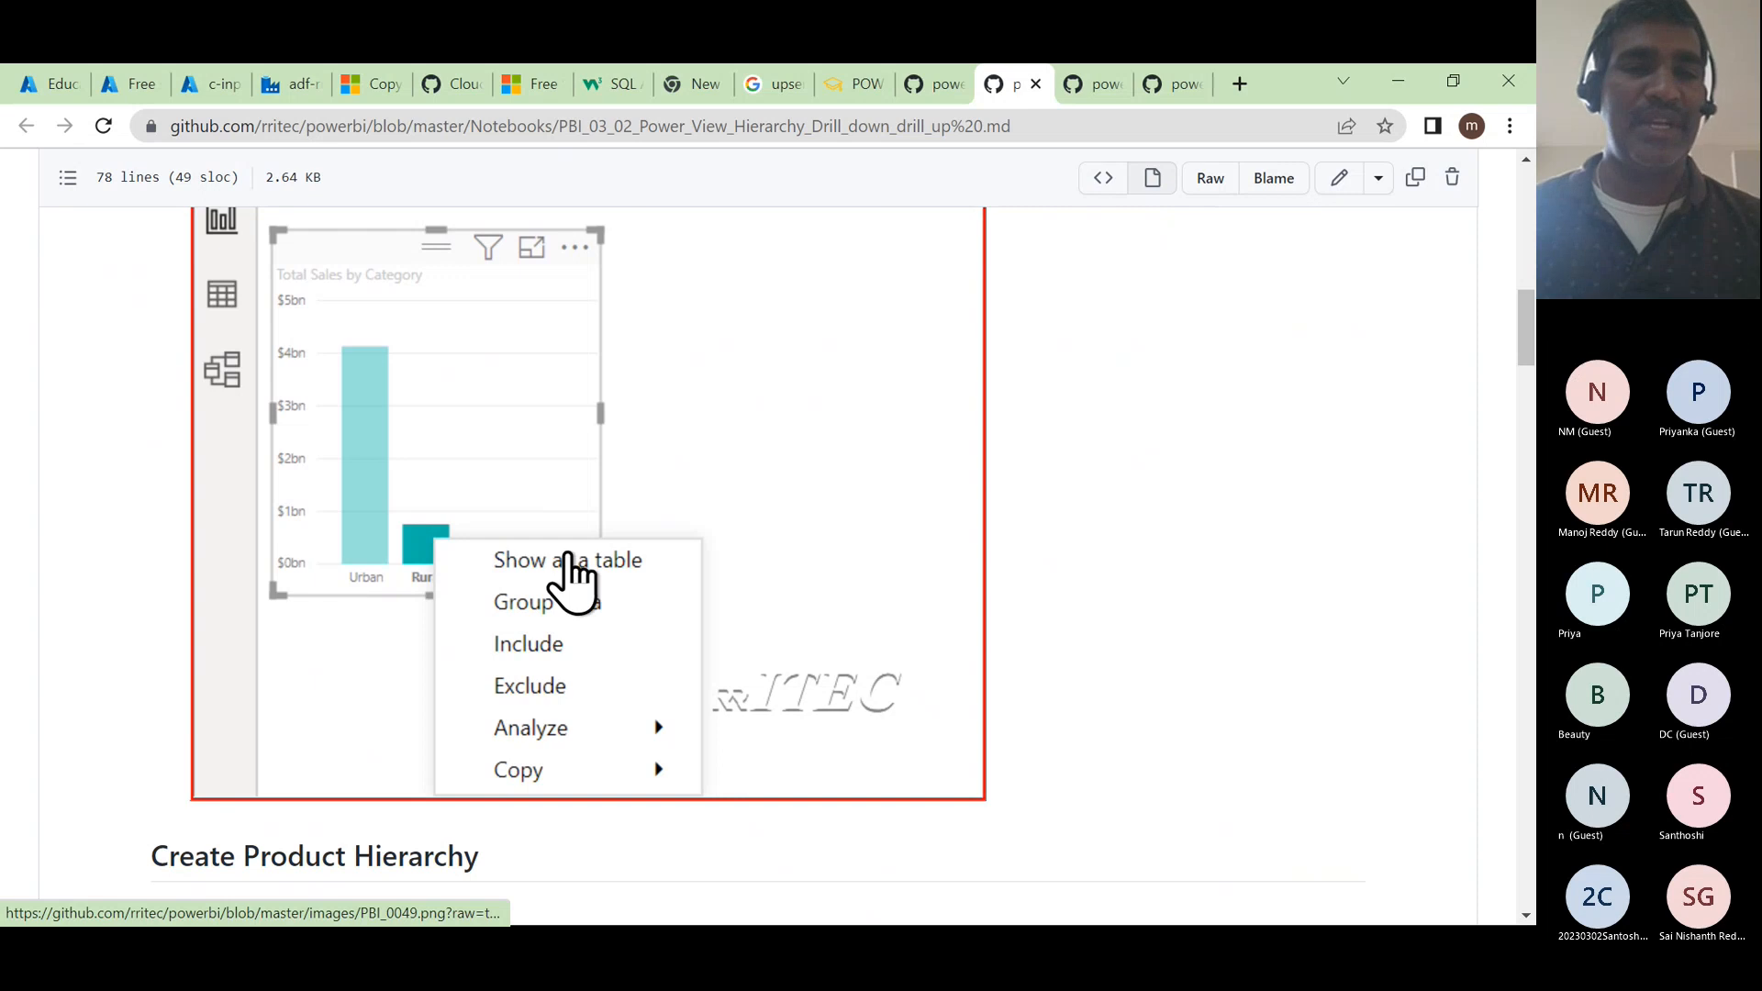
# - Read the Create Product Hierarchy instructions and highlight the four terms from Drill Down to Expand Next Level
pyautogui.scroll(-5, 500, 653)
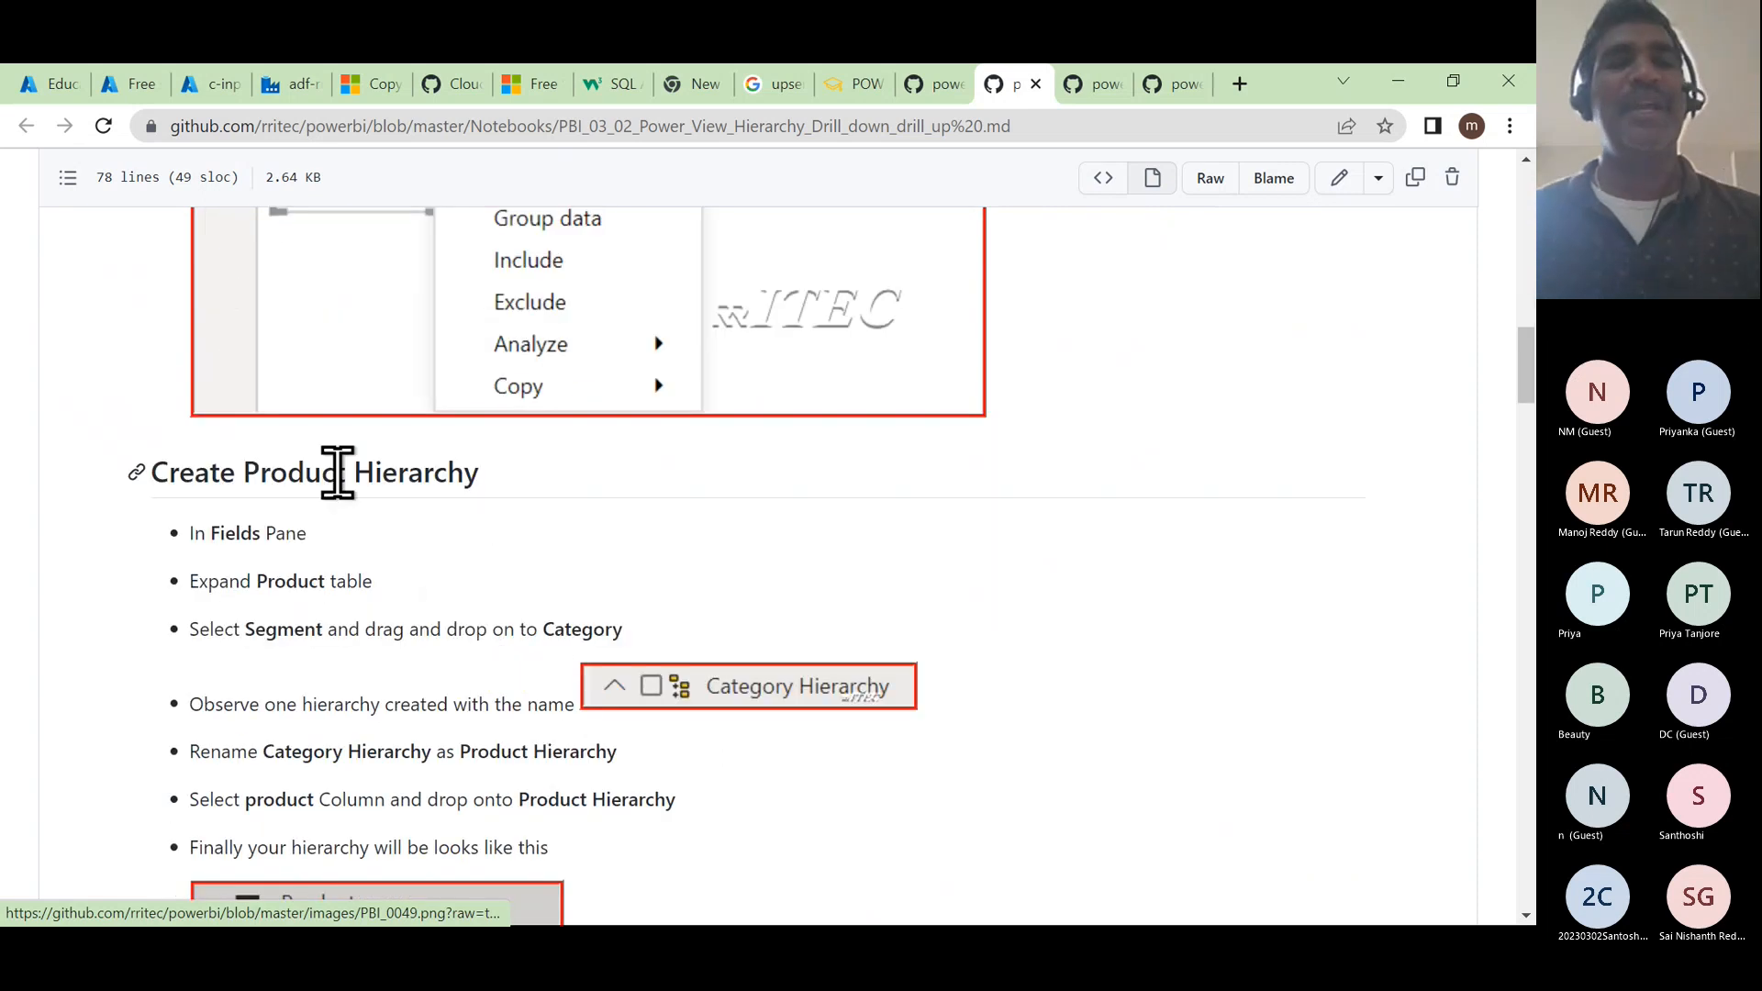
pyautogui.scroll(-3, 432, 466)
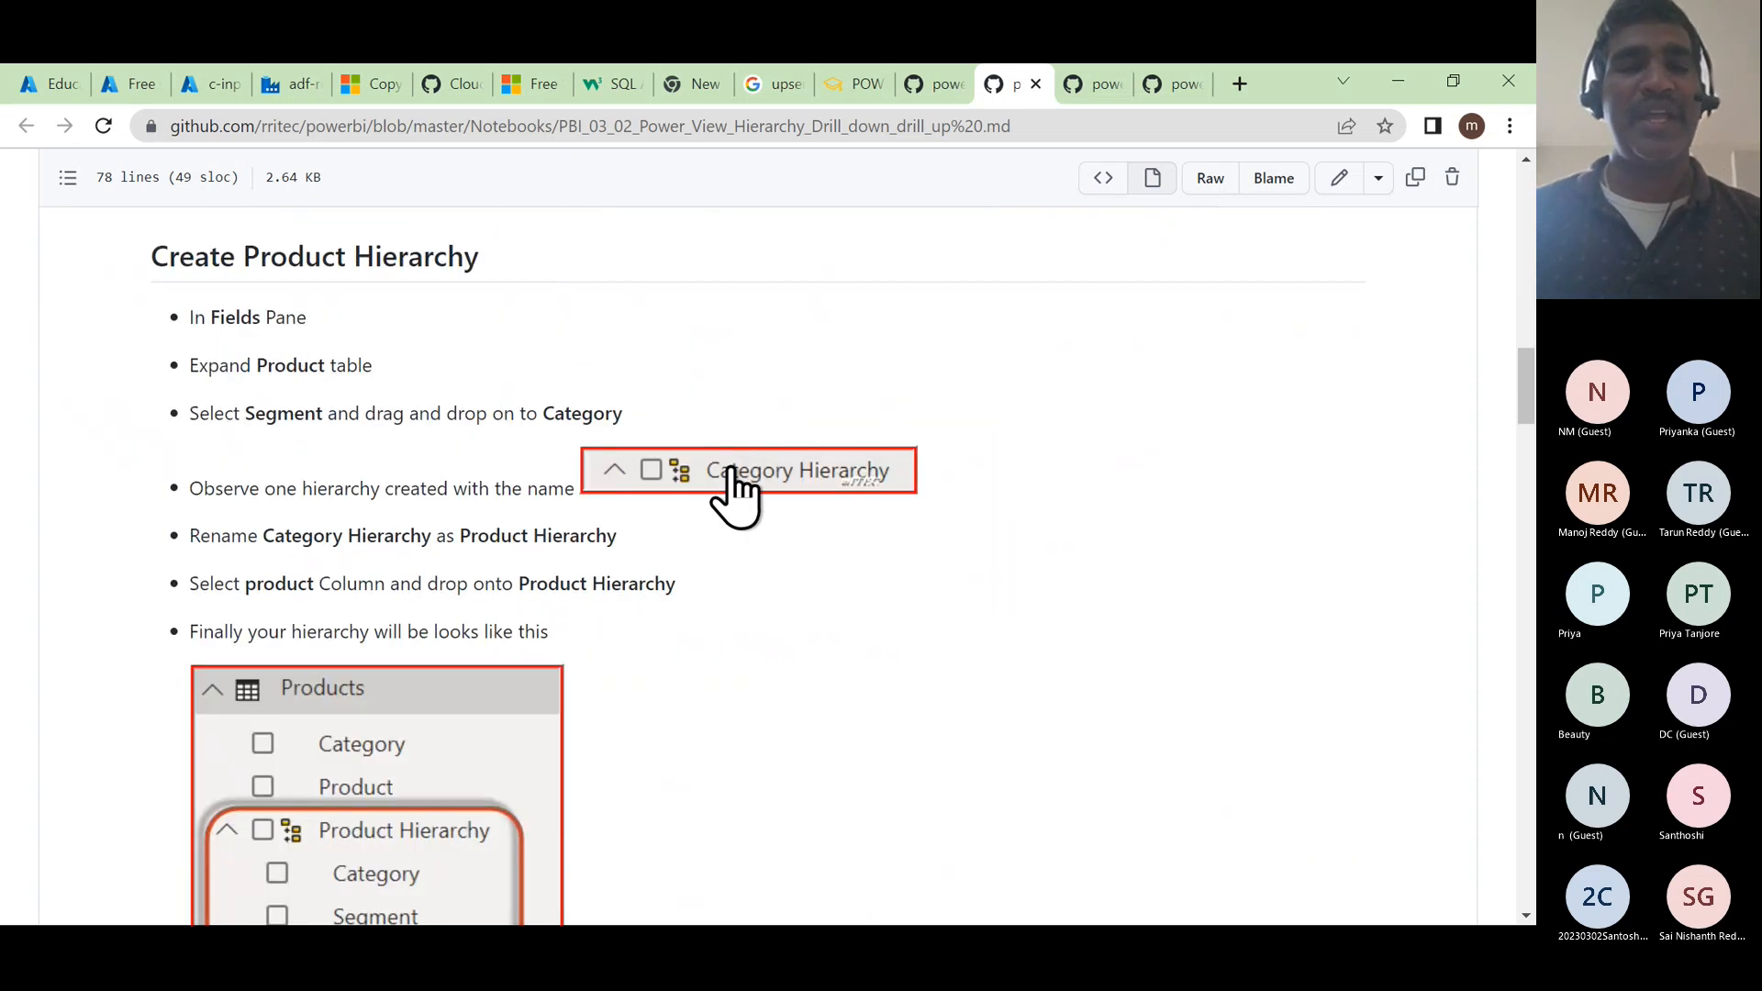
pyautogui.scroll(-4, 707, 542)
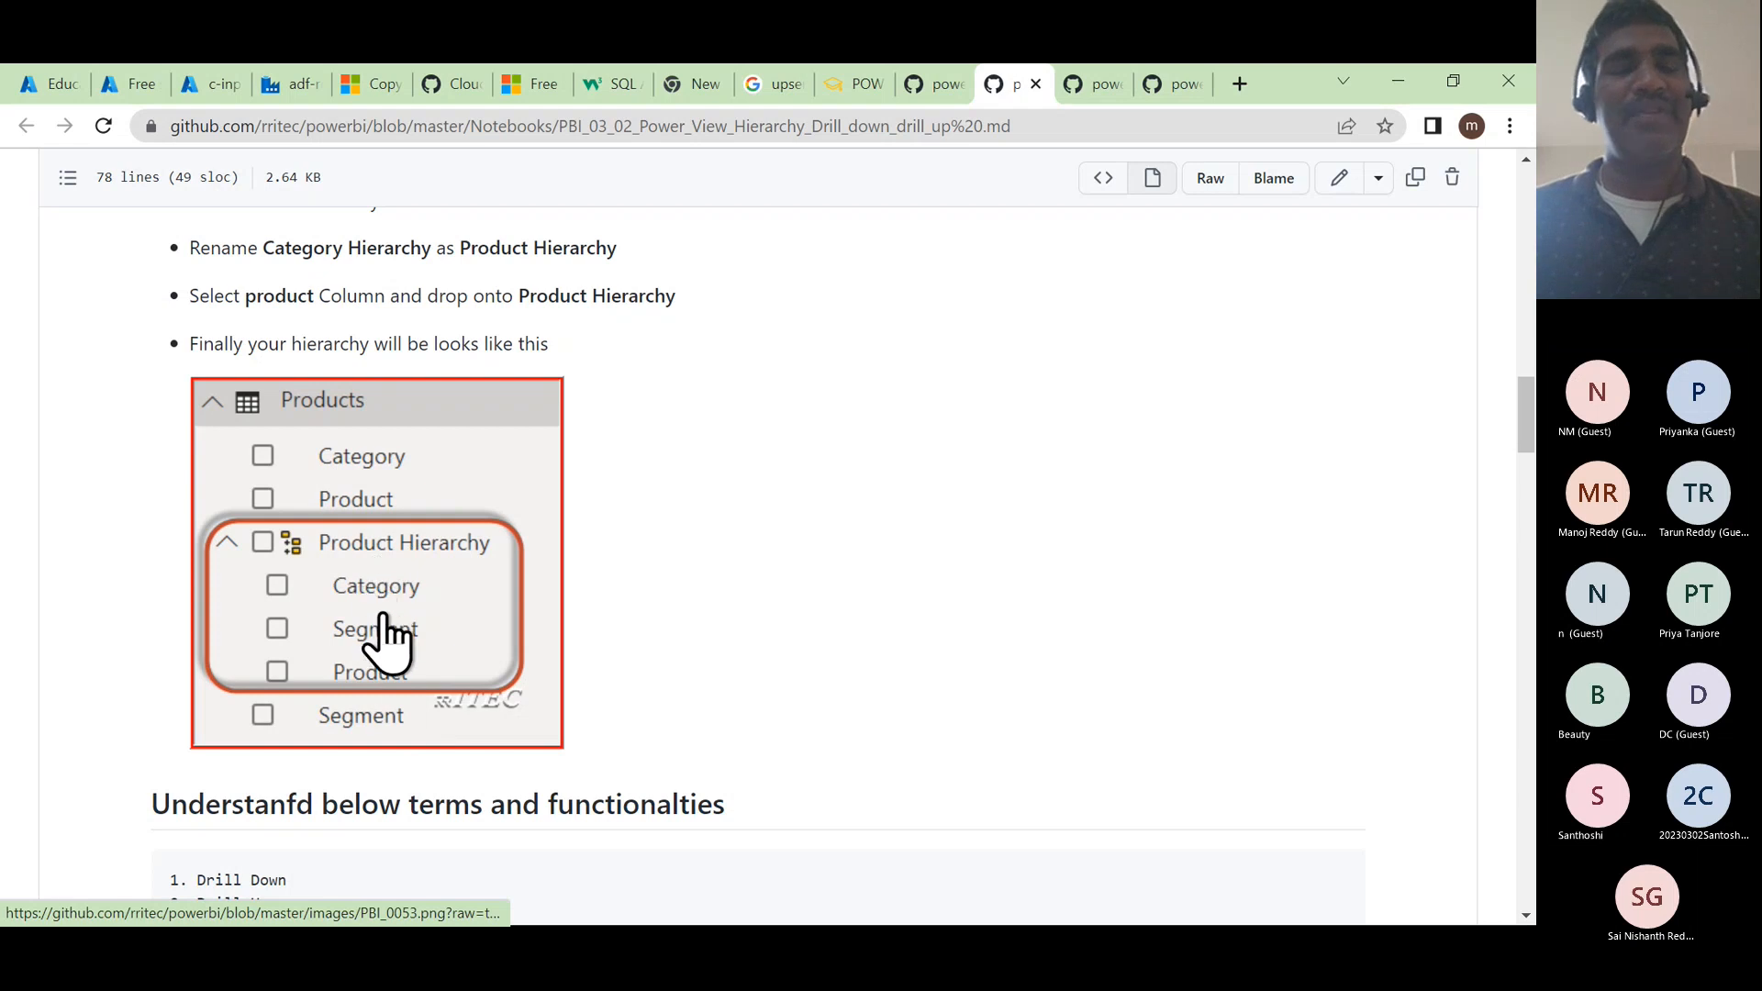
pyautogui.scroll(-2, 385, 642)
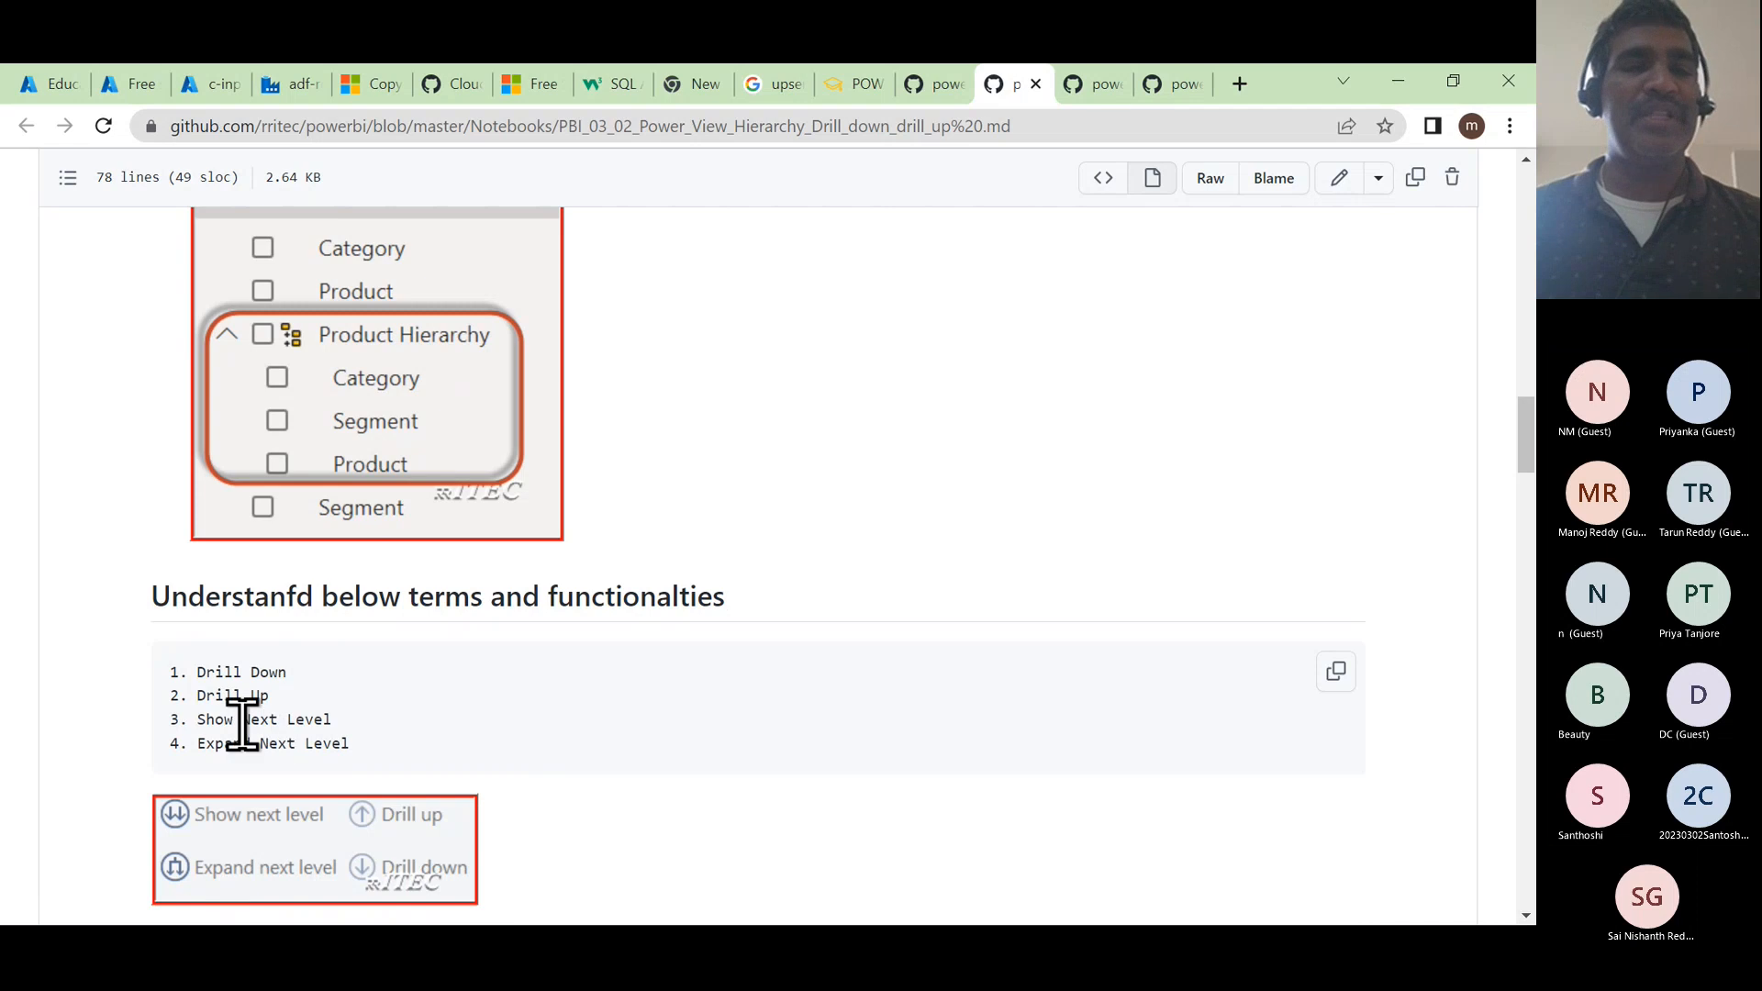
pyautogui.moveTo(350, 743); pyautogui.dragTo(179, 670)
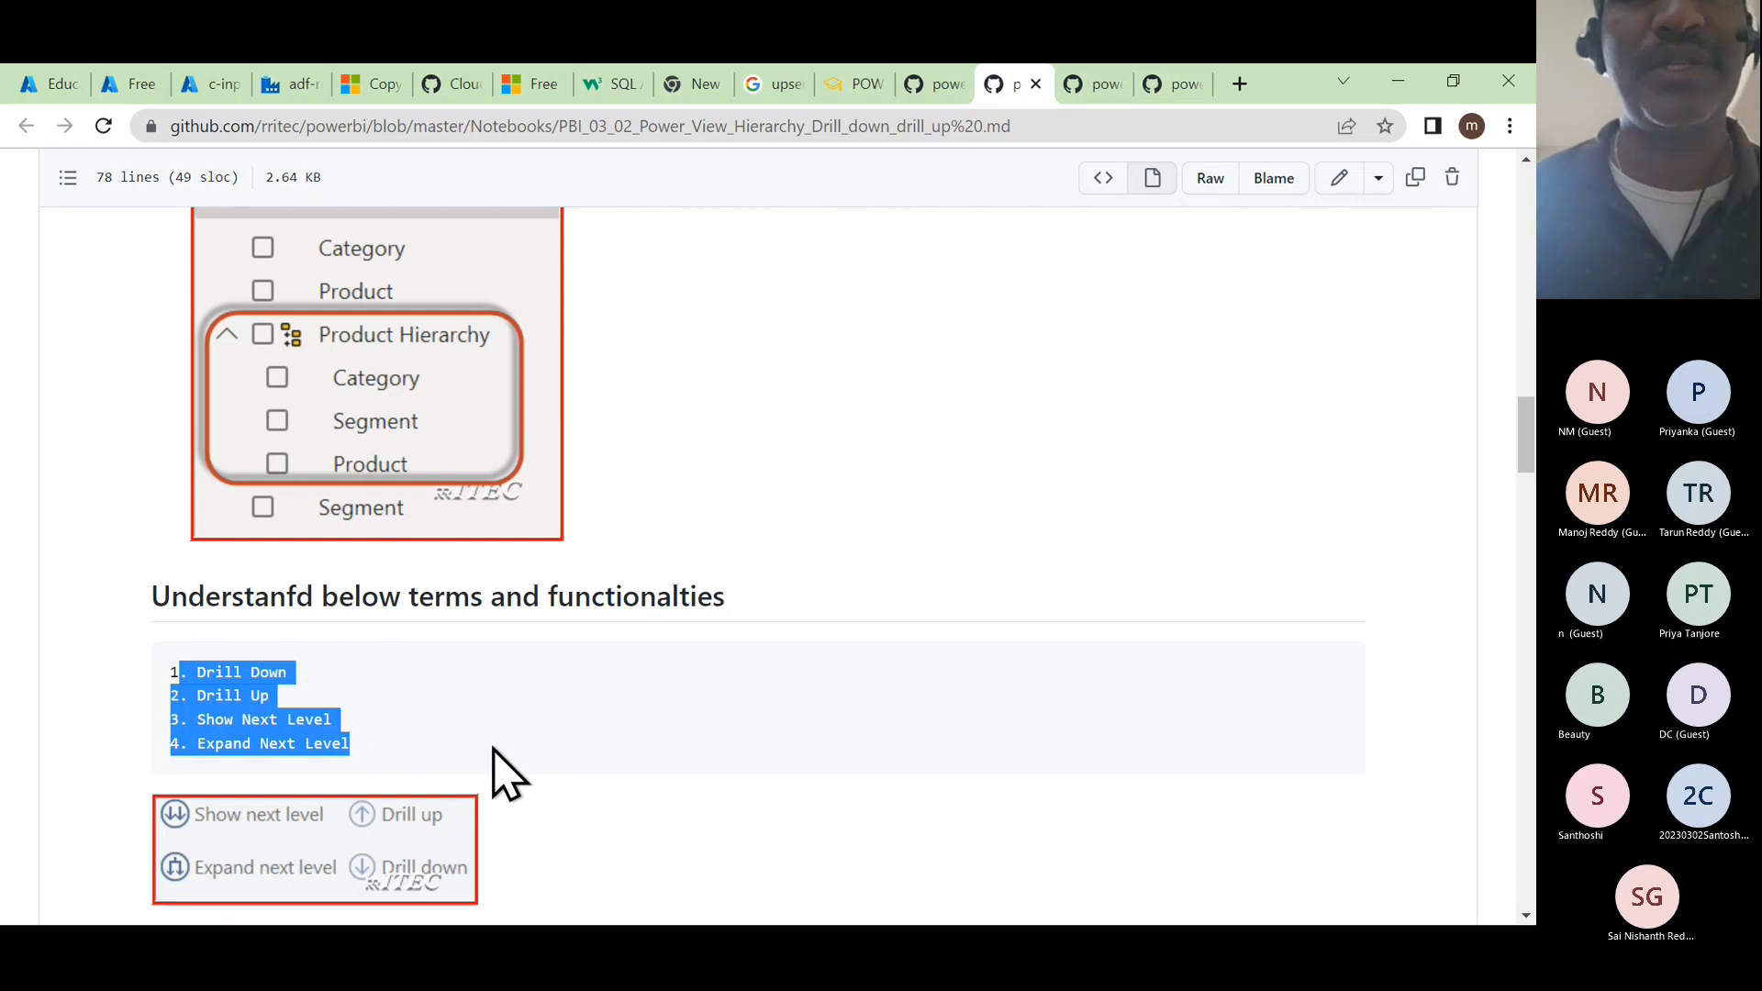
# - Switch to Power BI Desktop, dismiss the start screen and browse for an existing report from This PC
pyautogui.hotkey('alt', 'Tab')
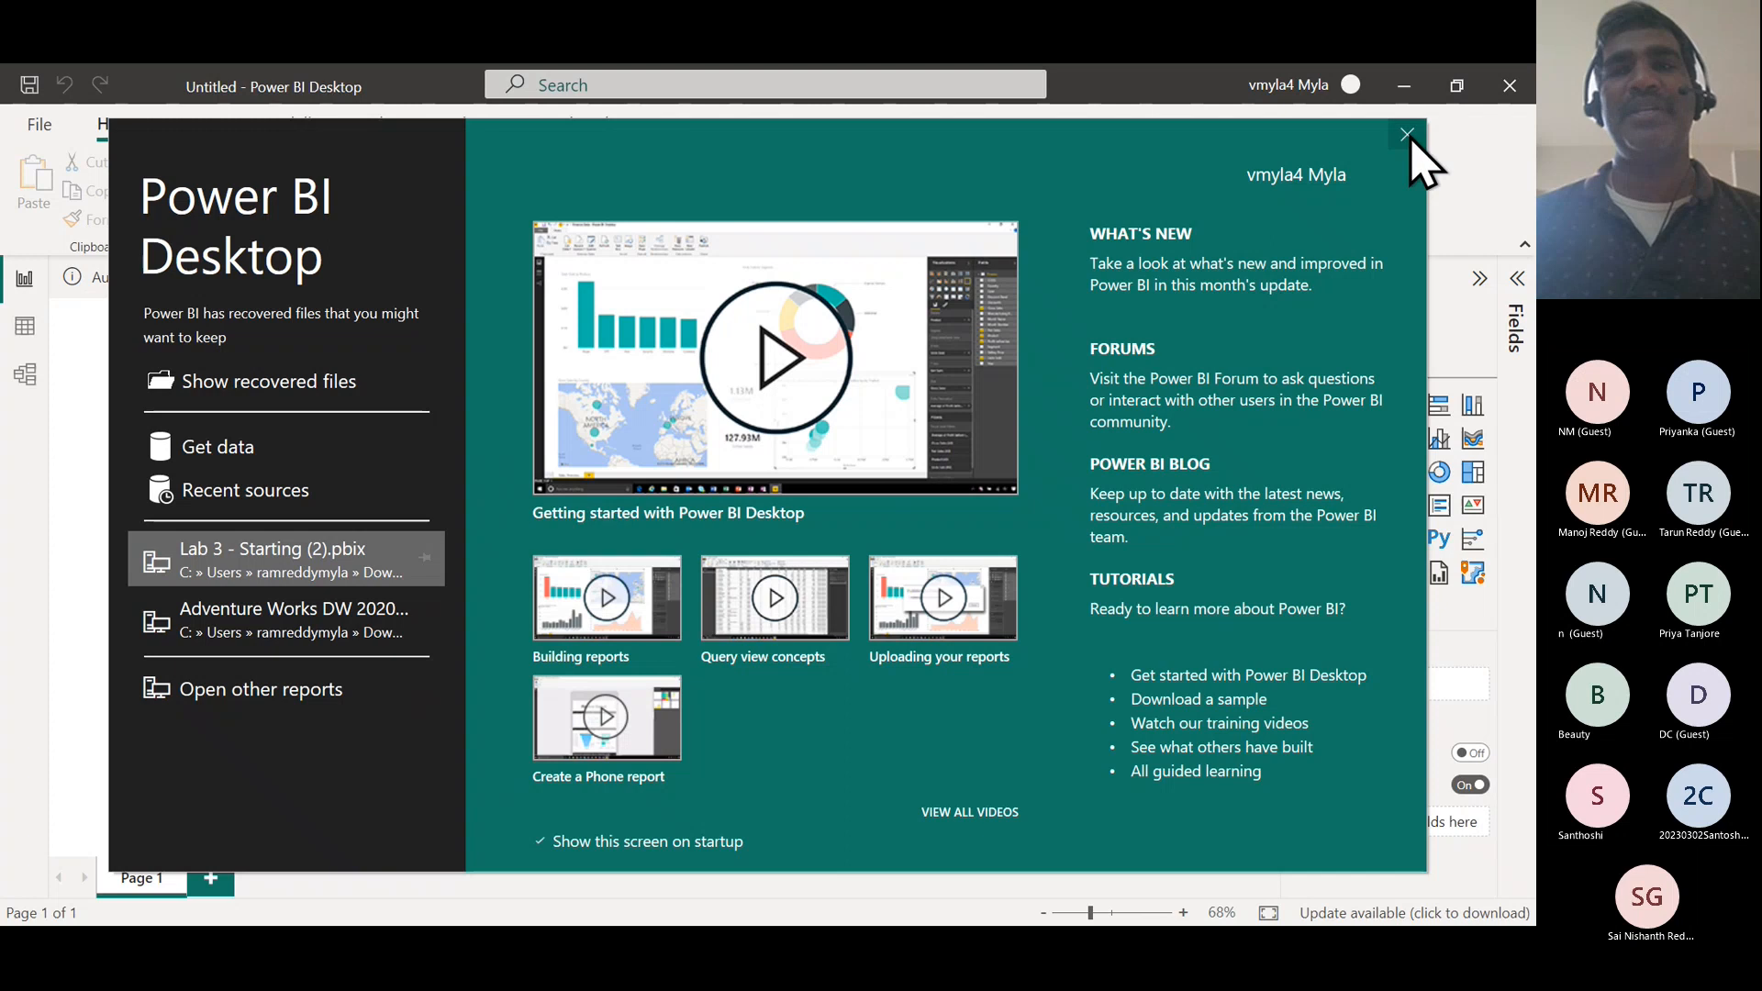
pyautogui.click(1407, 136)
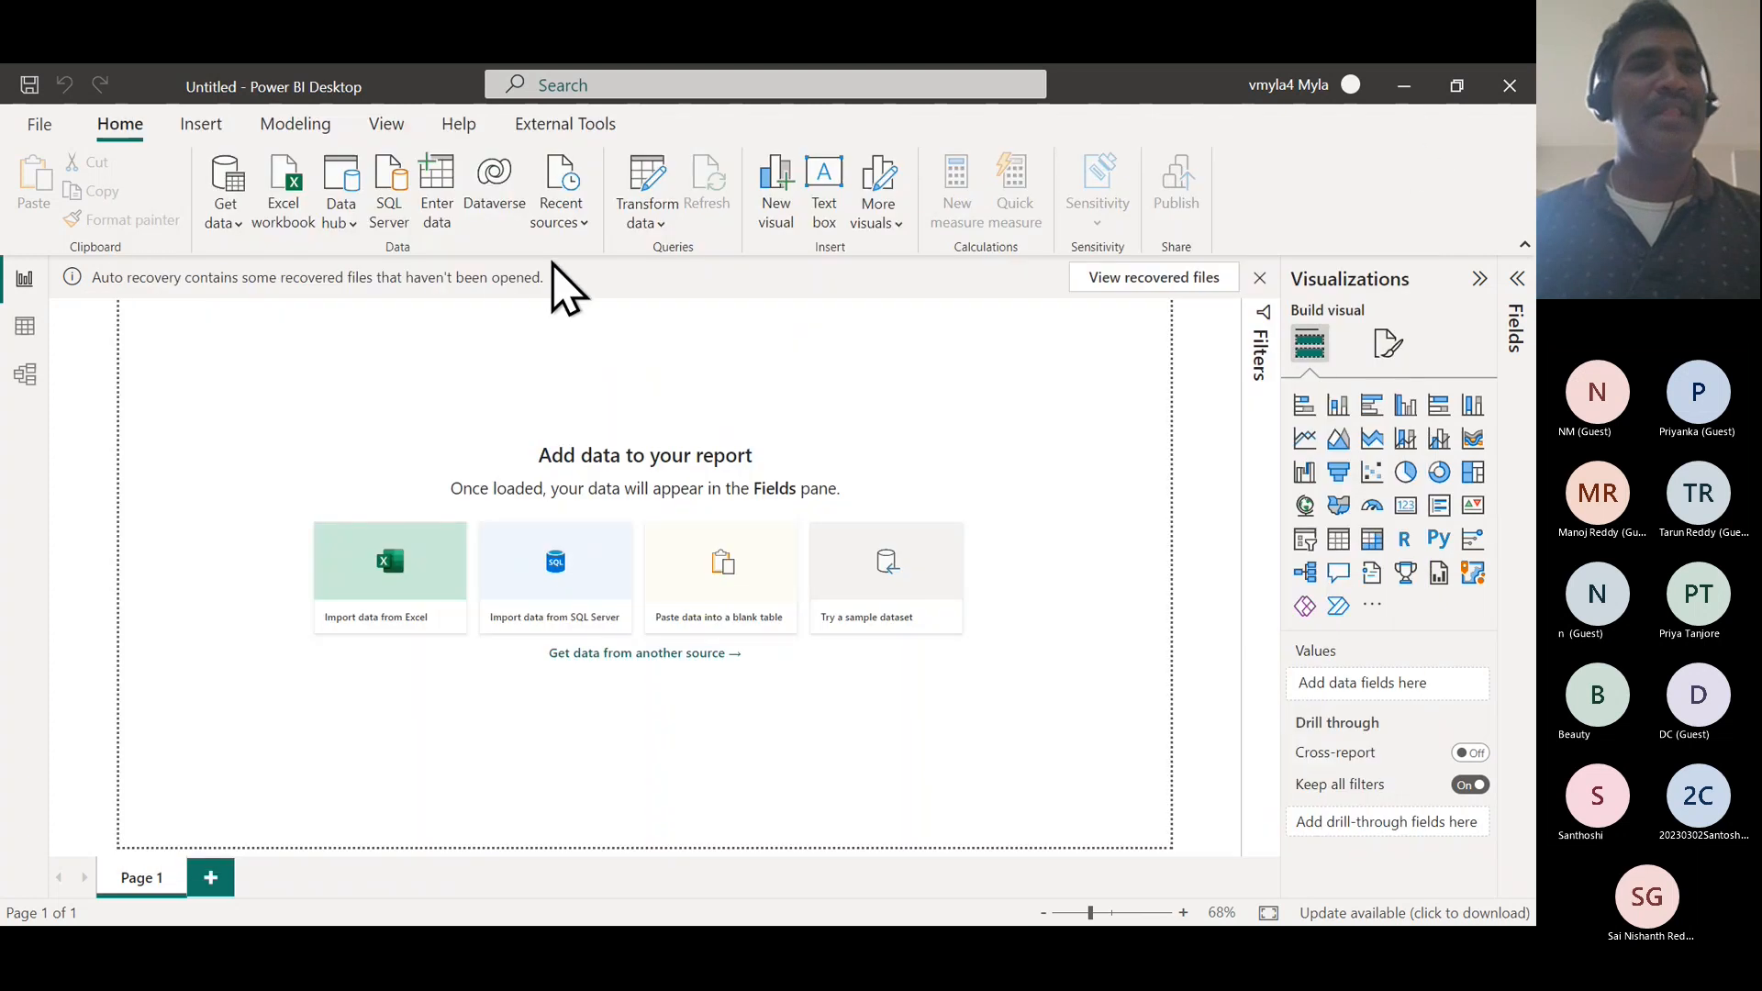
pyautogui.click(39, 128)
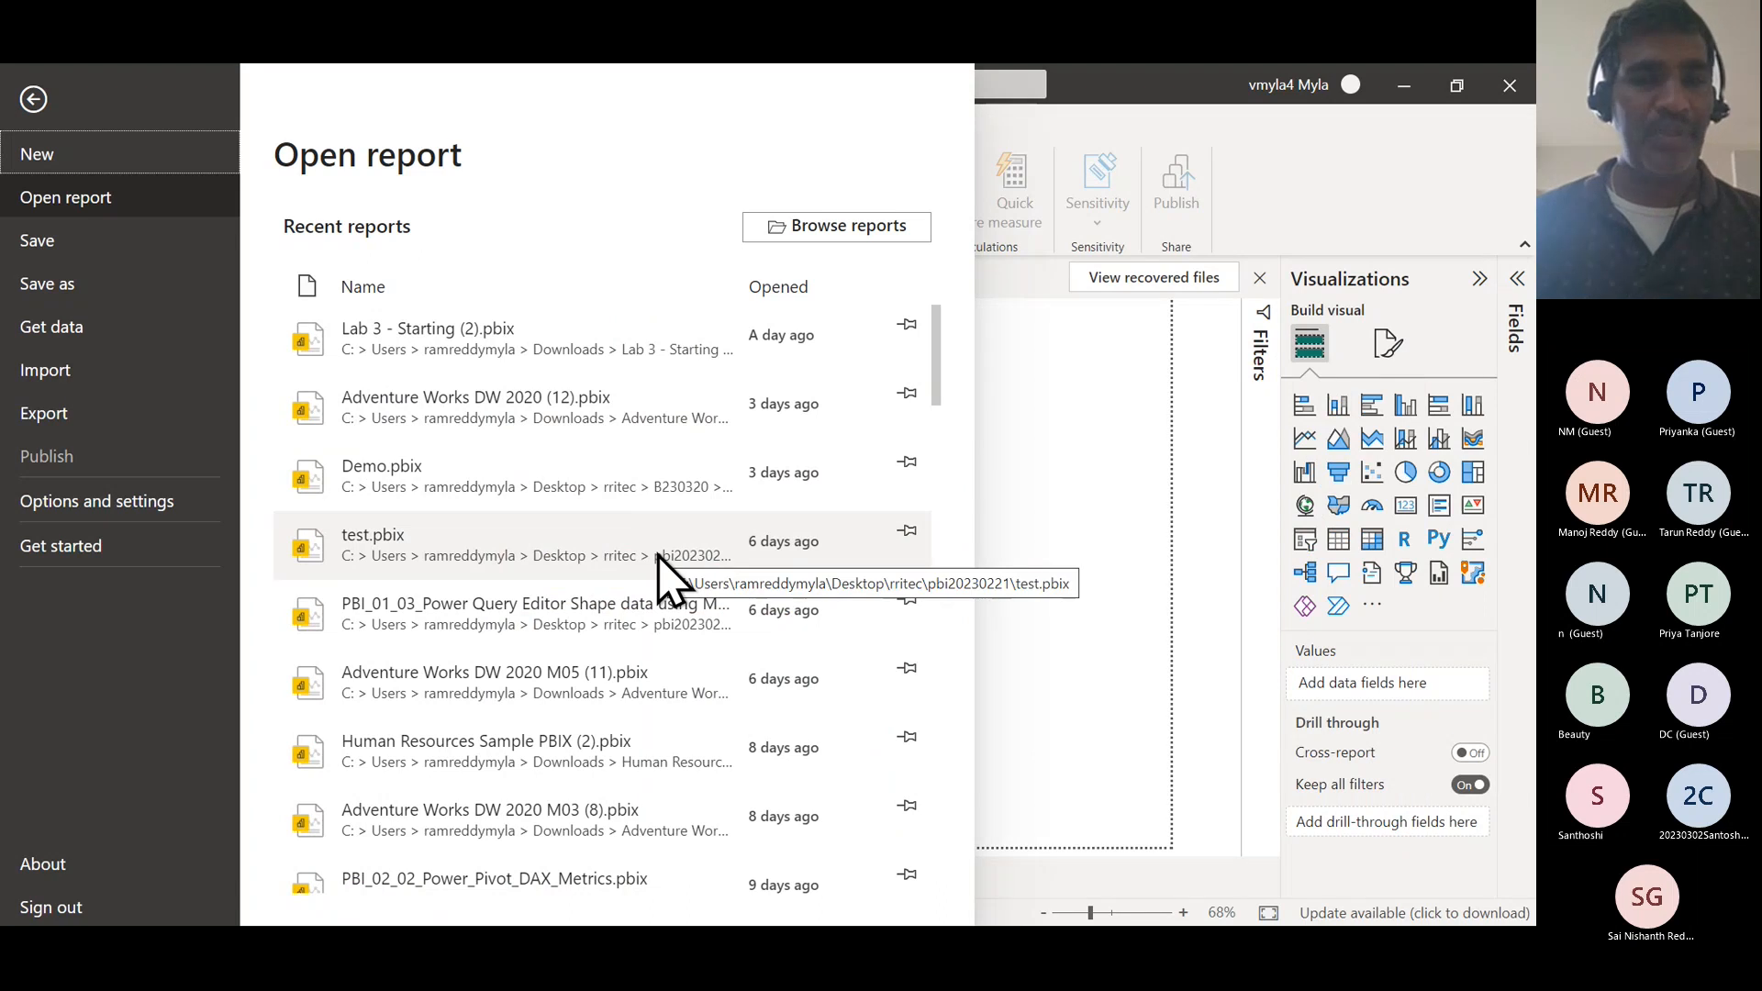
pyautogui.scroll(-1, 668, 580)
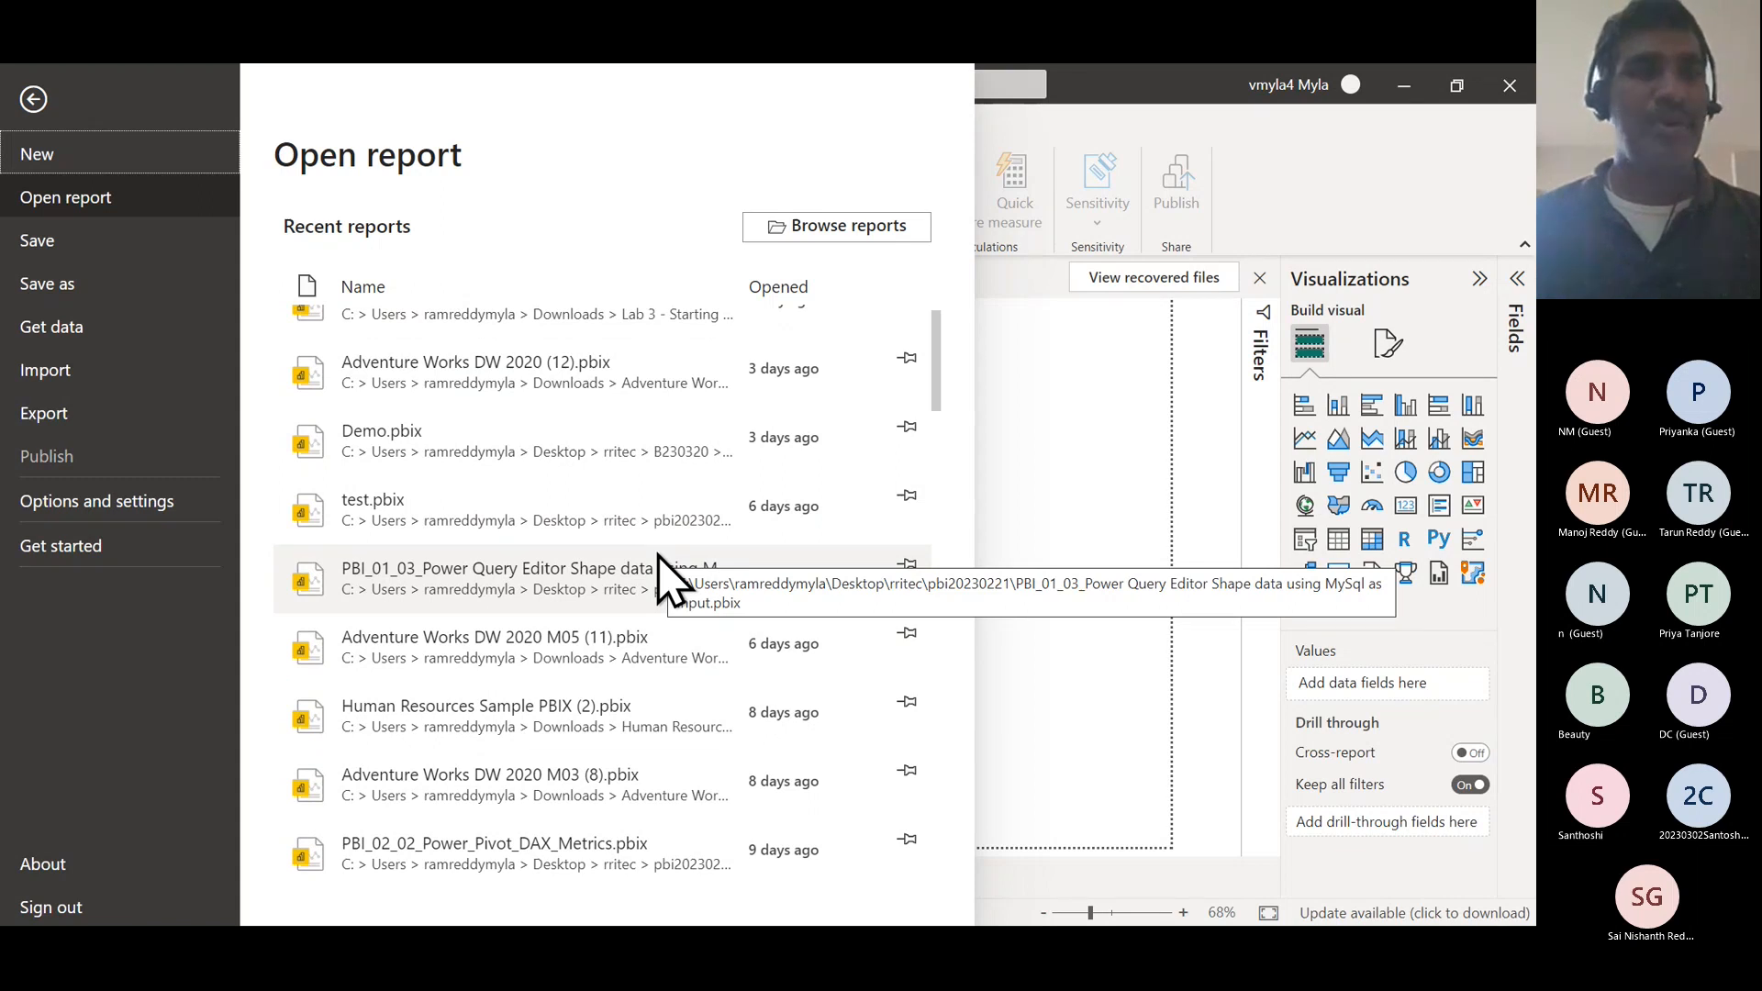
pyautogui.click(761, 229)
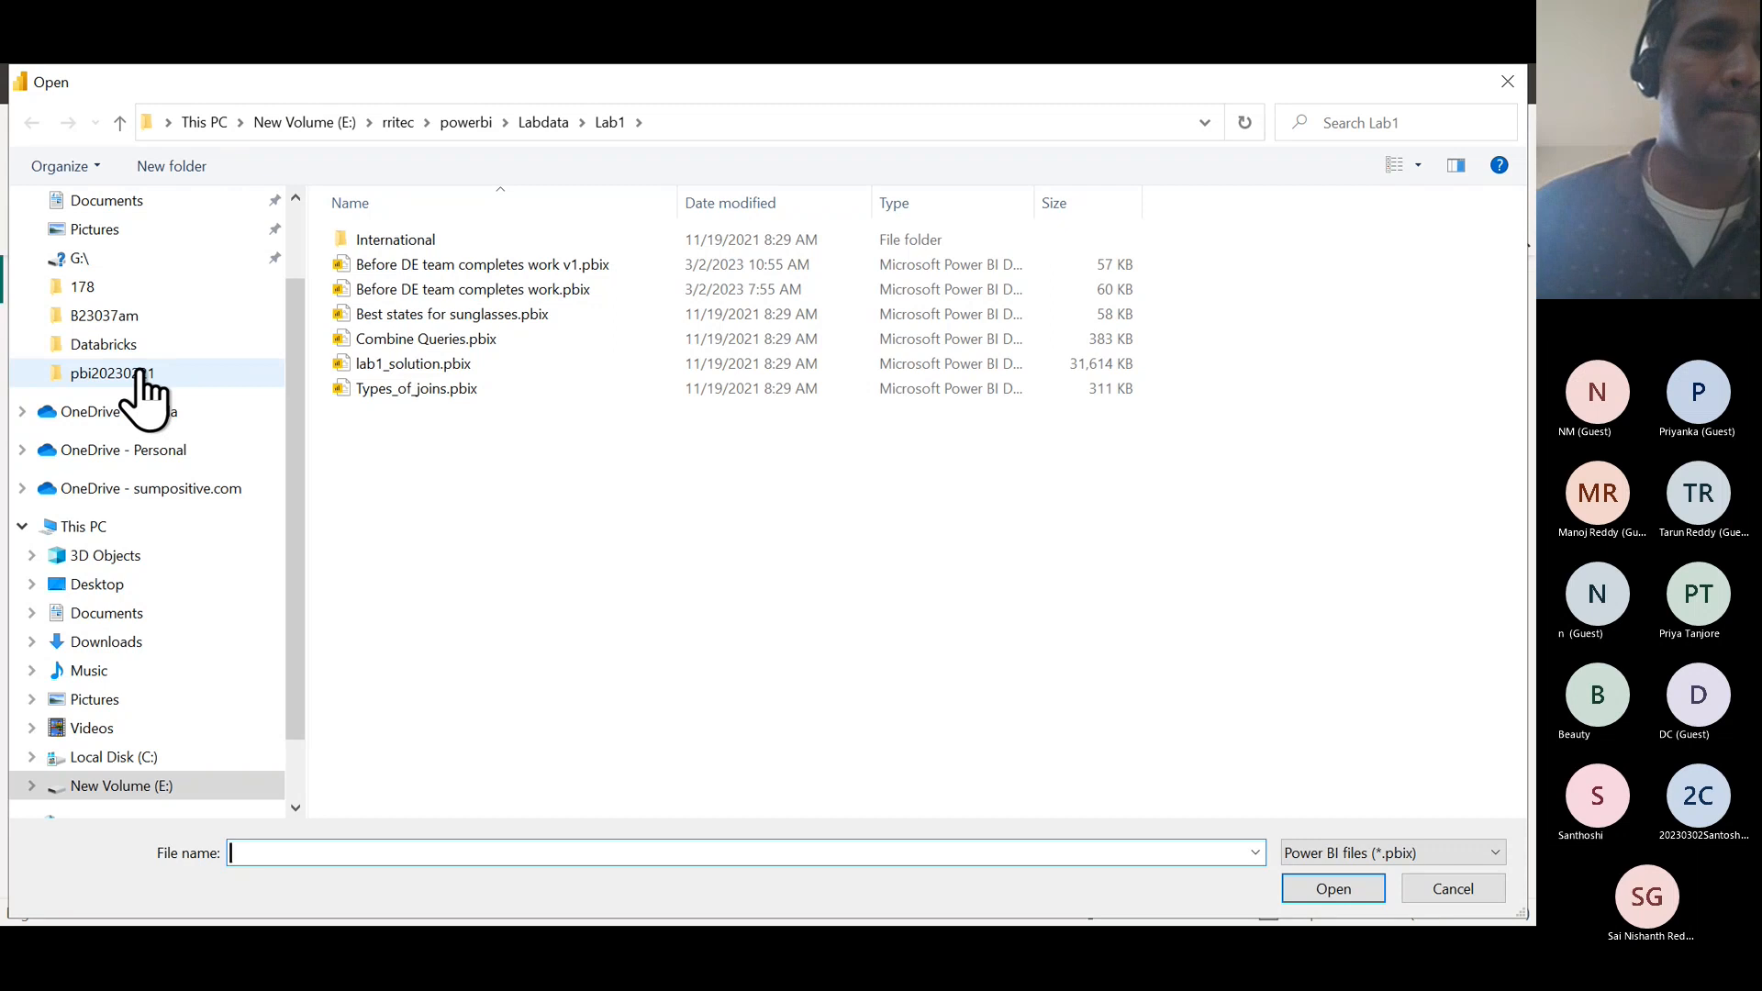
pyautogui.click(92, 526)
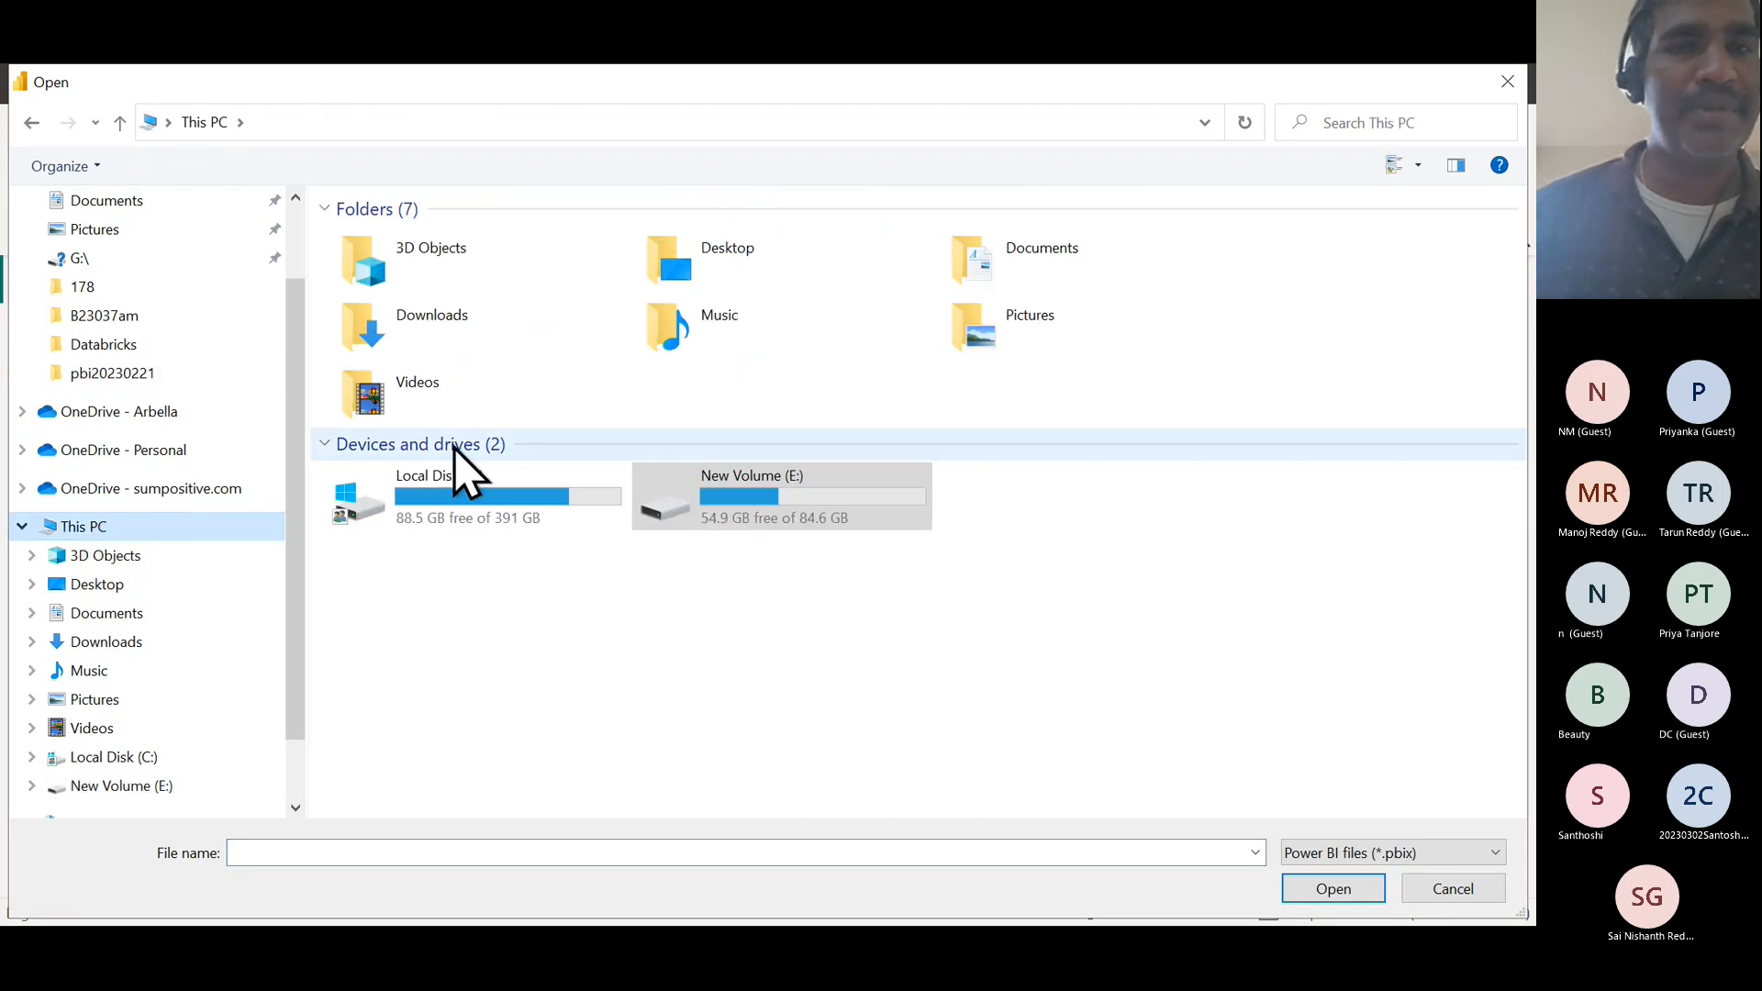
pyautogui.click(467, 500)
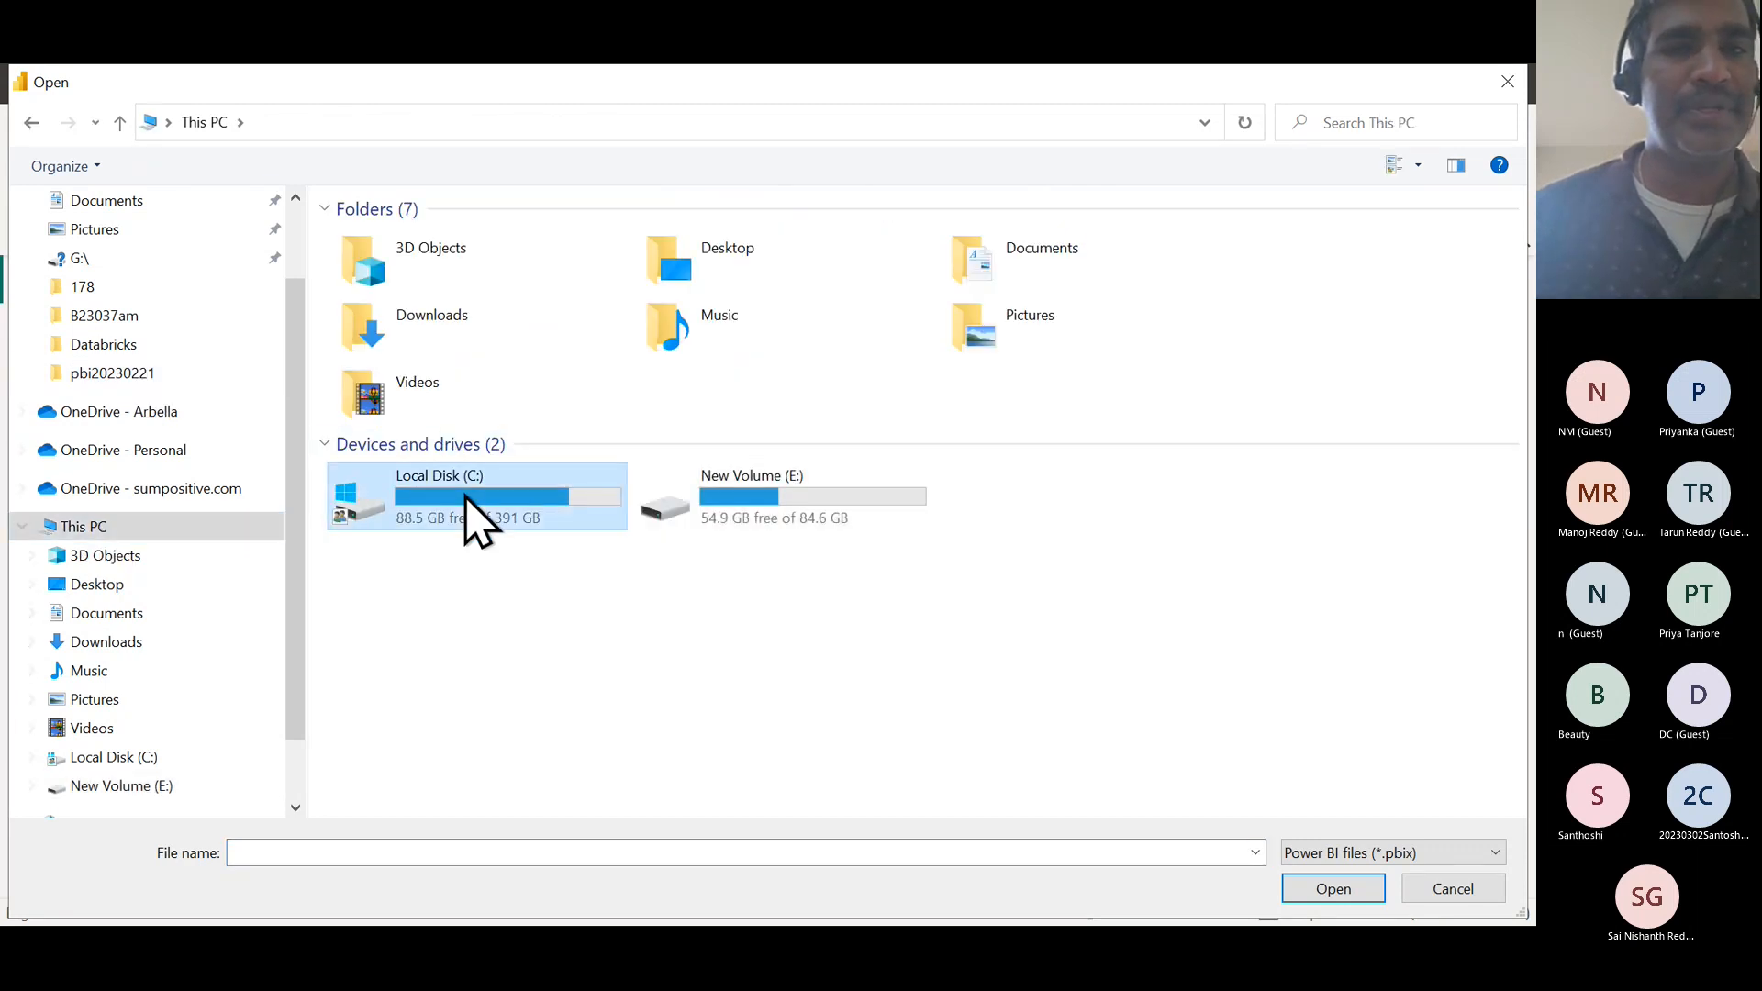
pyautogui.doubleClick(465, 496)
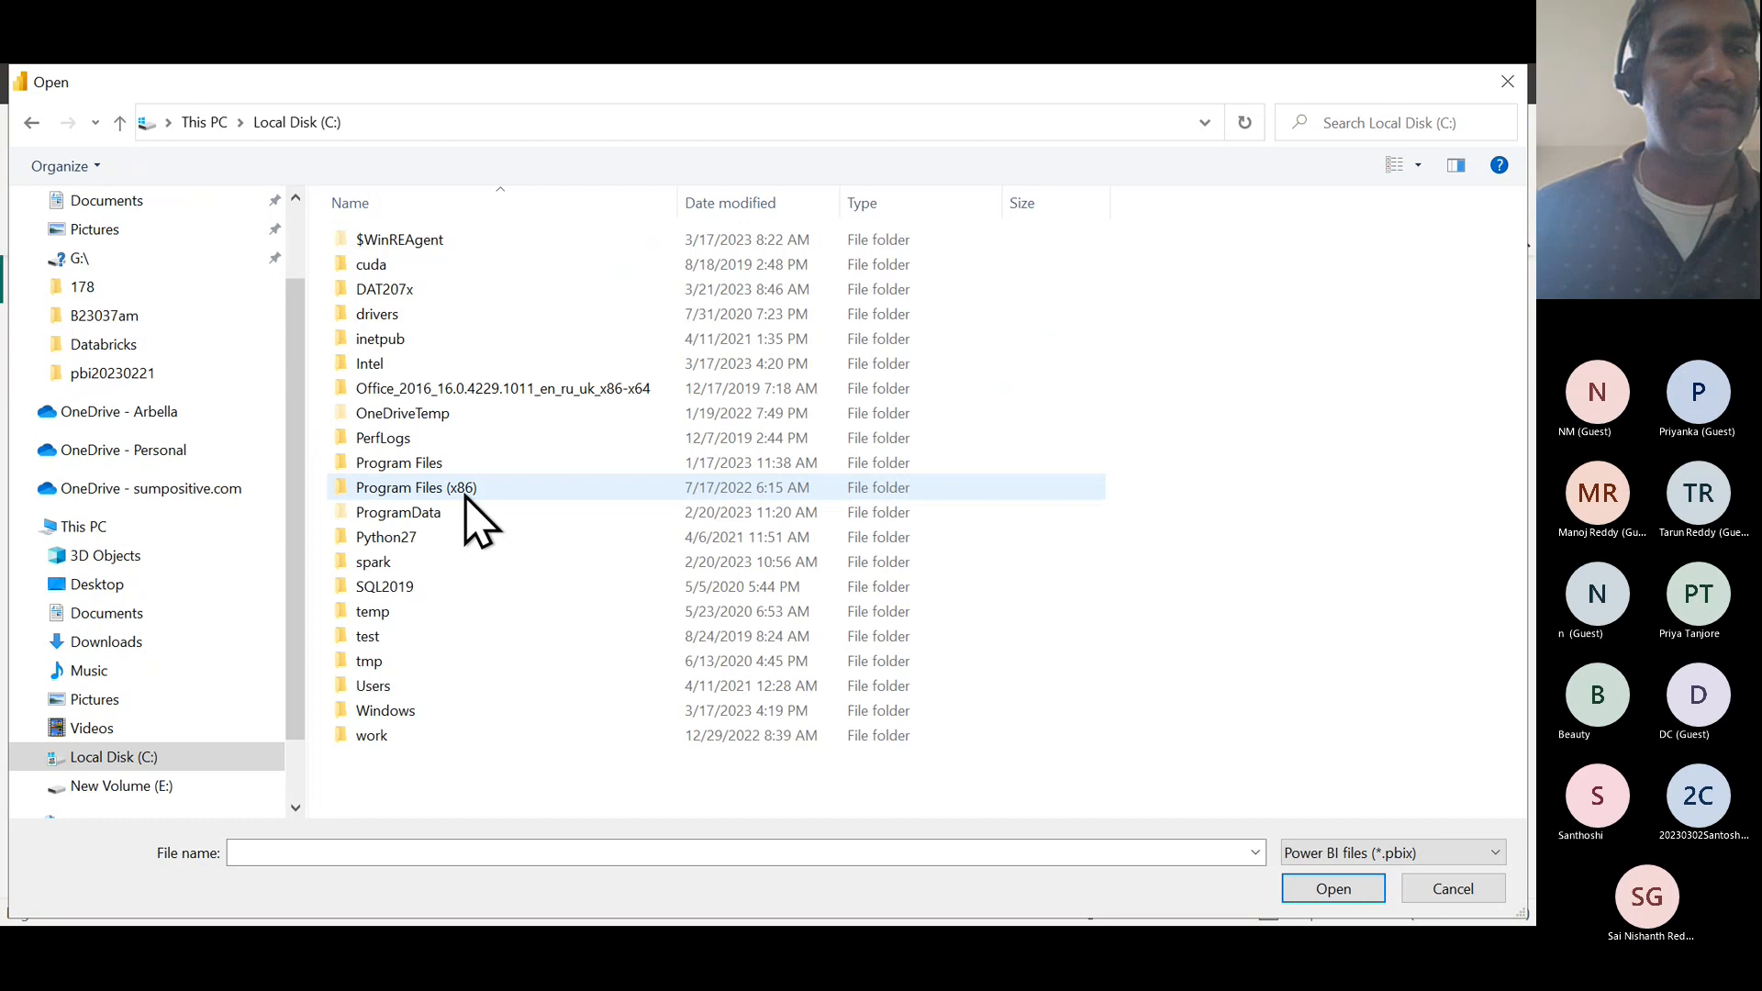
pyautogui.click(213, 126)
# - Open Lab 2 - Final.pbix from the rritec\powerbi\Labdata\Lab2 folder on New Volume (E:)
pyautogui.click(747, 512)
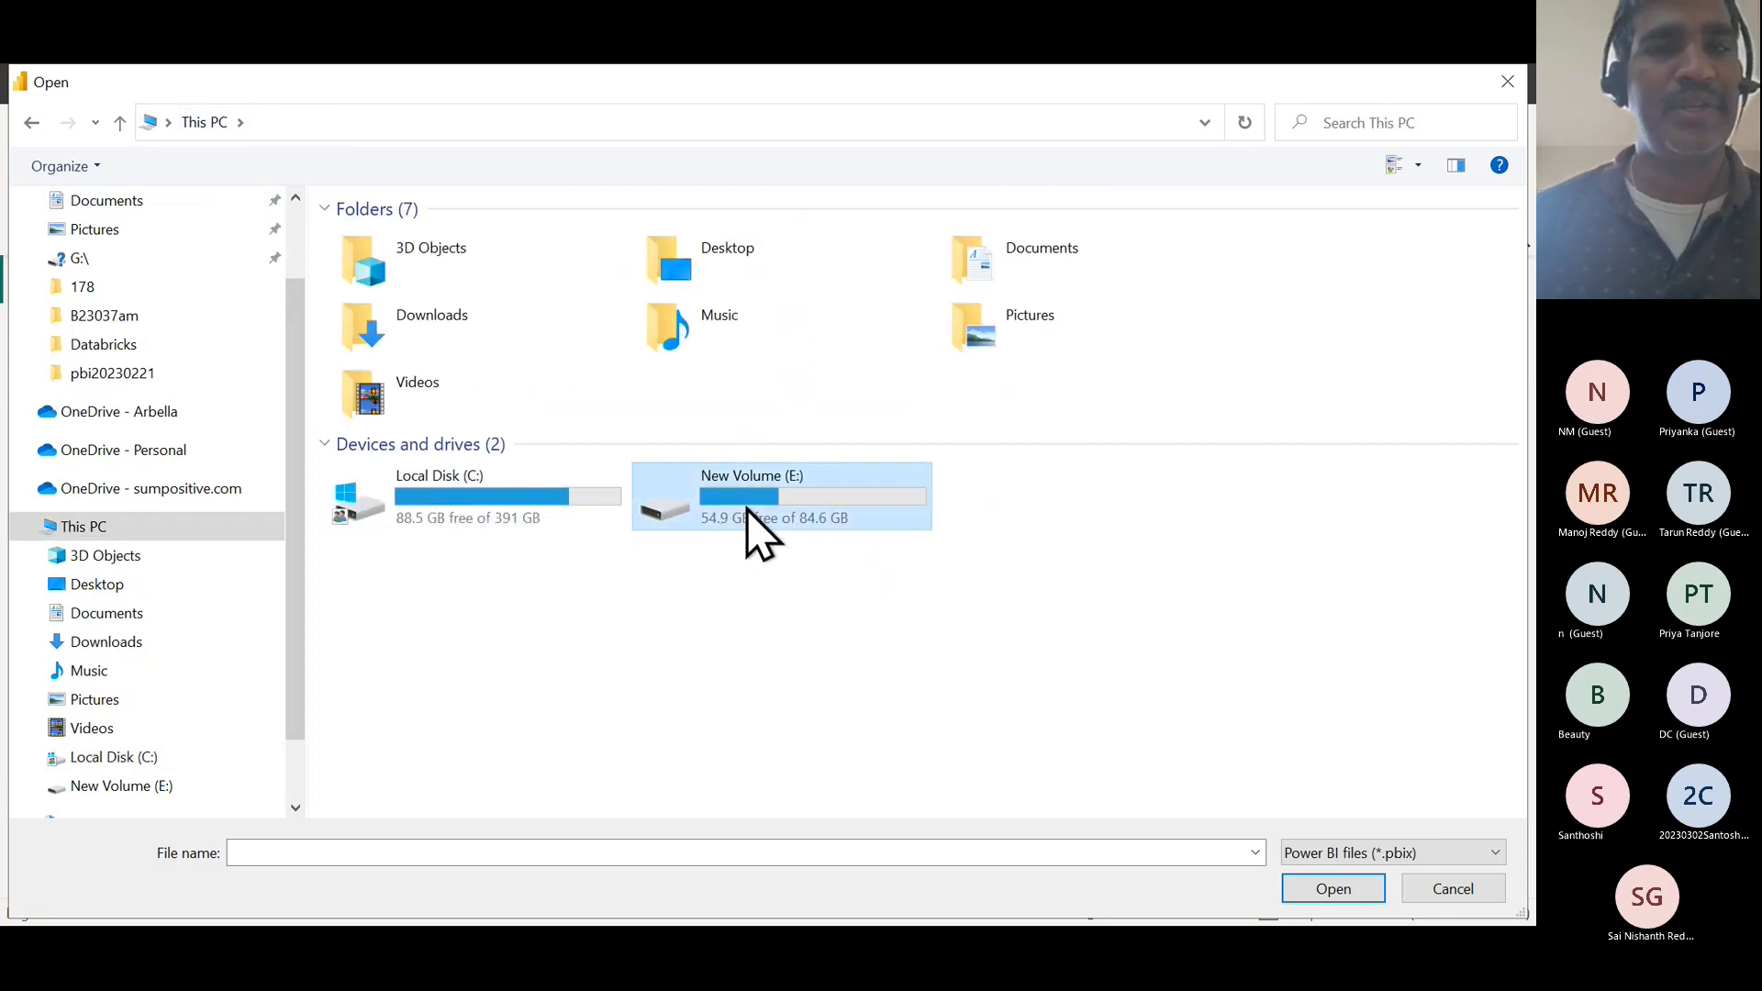
pyautogui.doubleClick(746, 510)
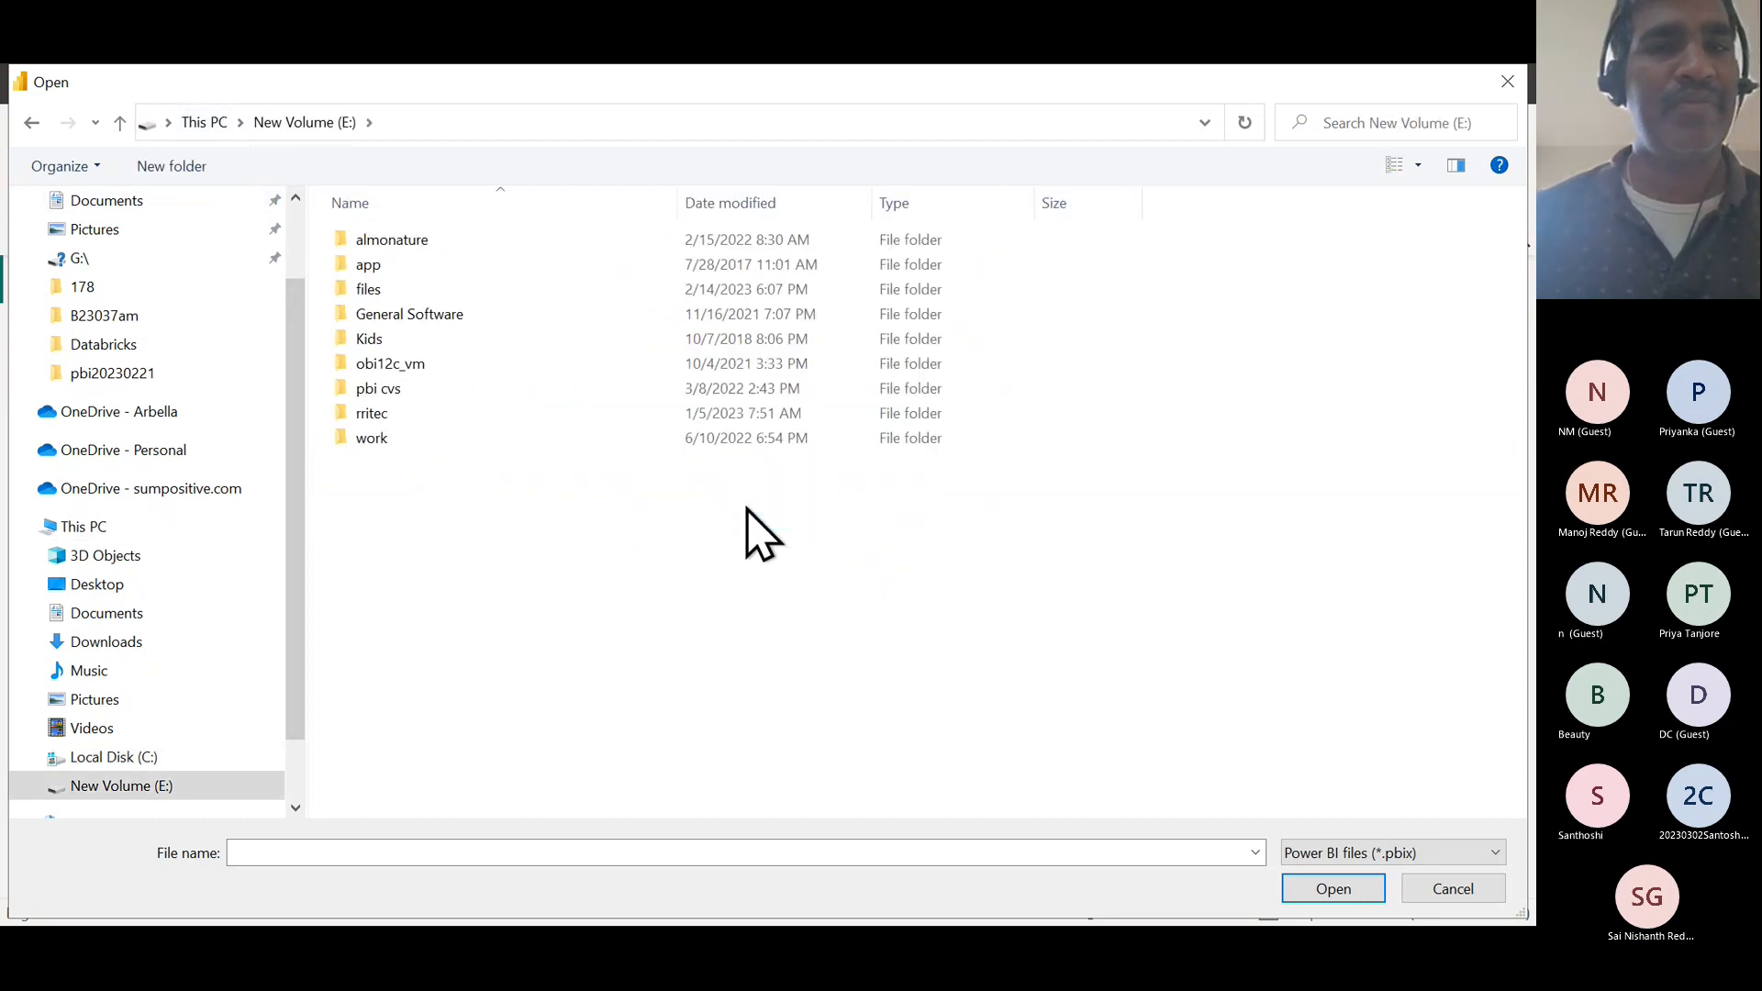
pyautogui.doubleClick(378, 442)
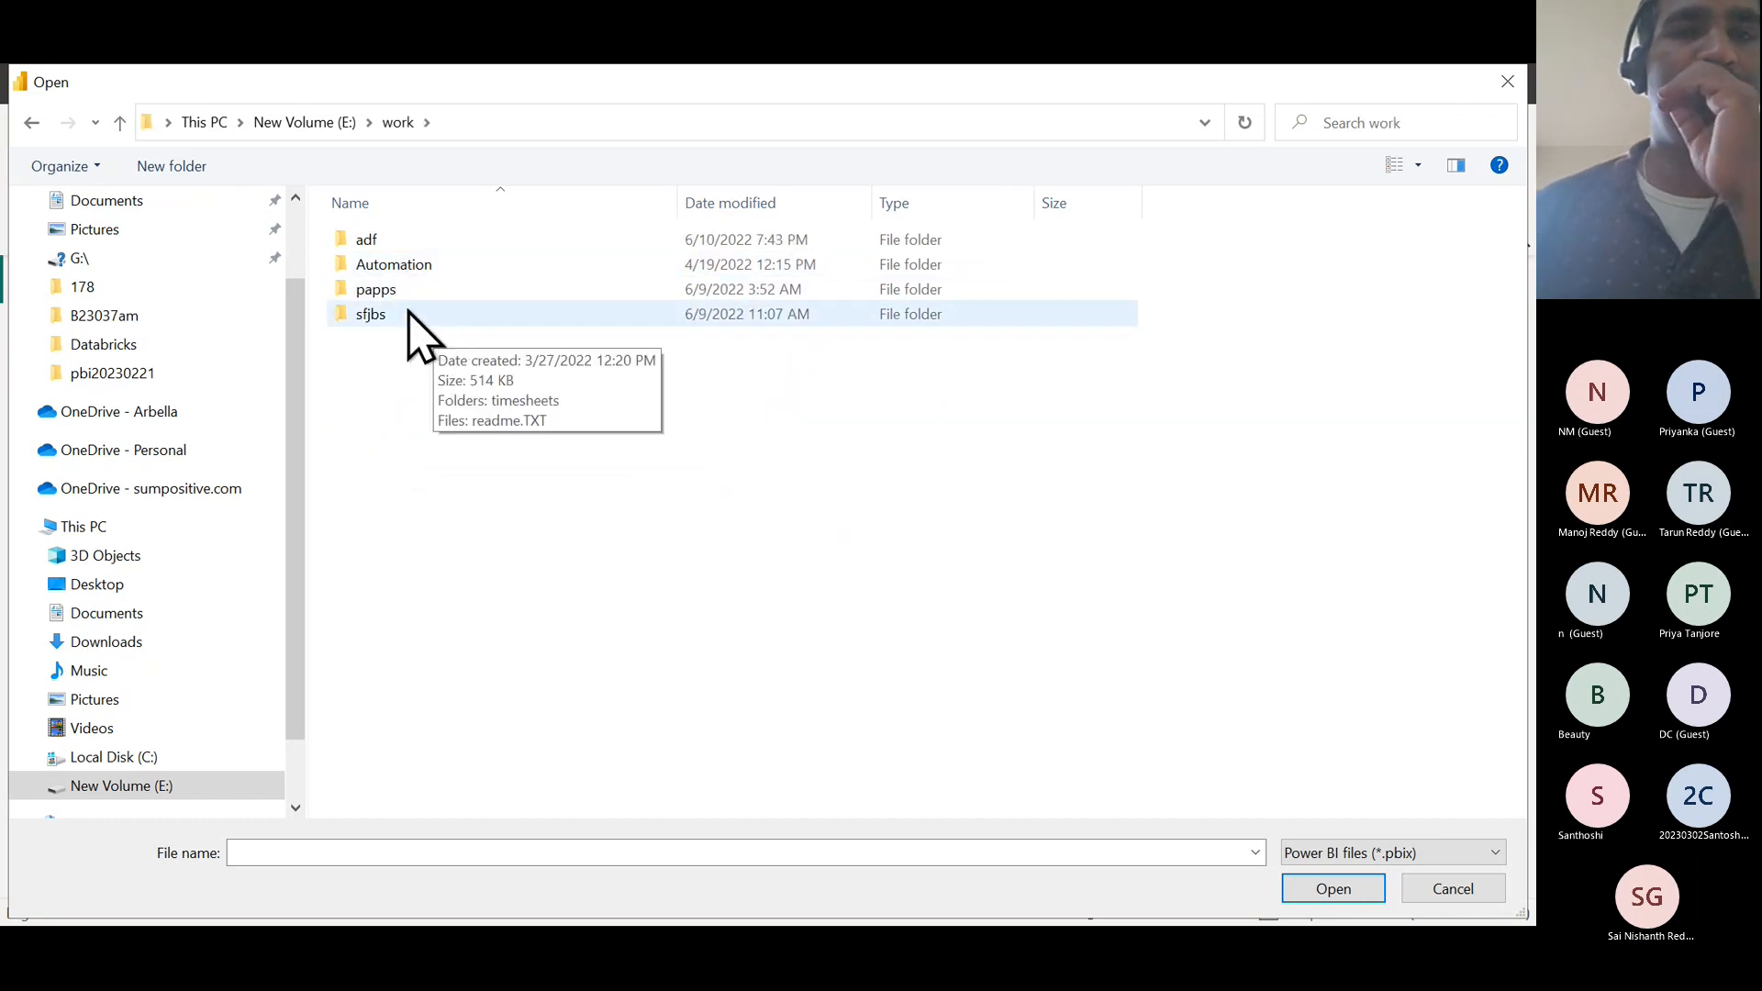
pyautogui.click(330, 124)
pyautogui.click(391, 418)
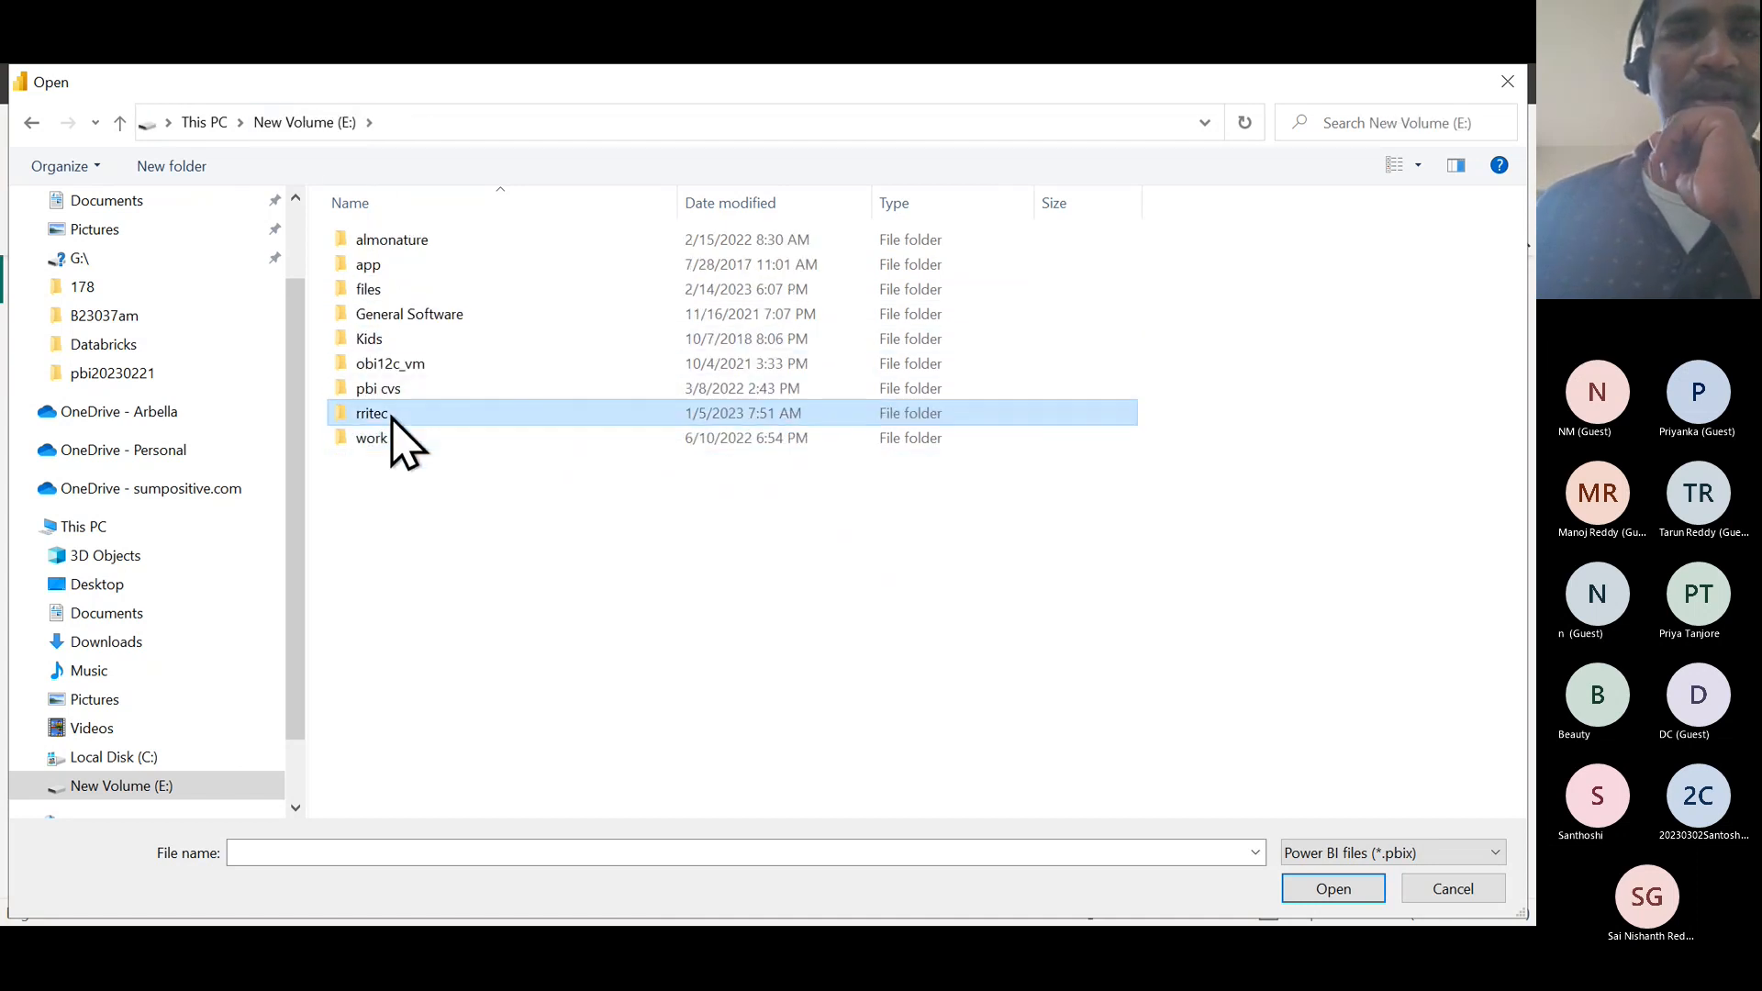
pyautogui.doubleClick(392, 415)
pyautogui.doubleClick(388, 266)
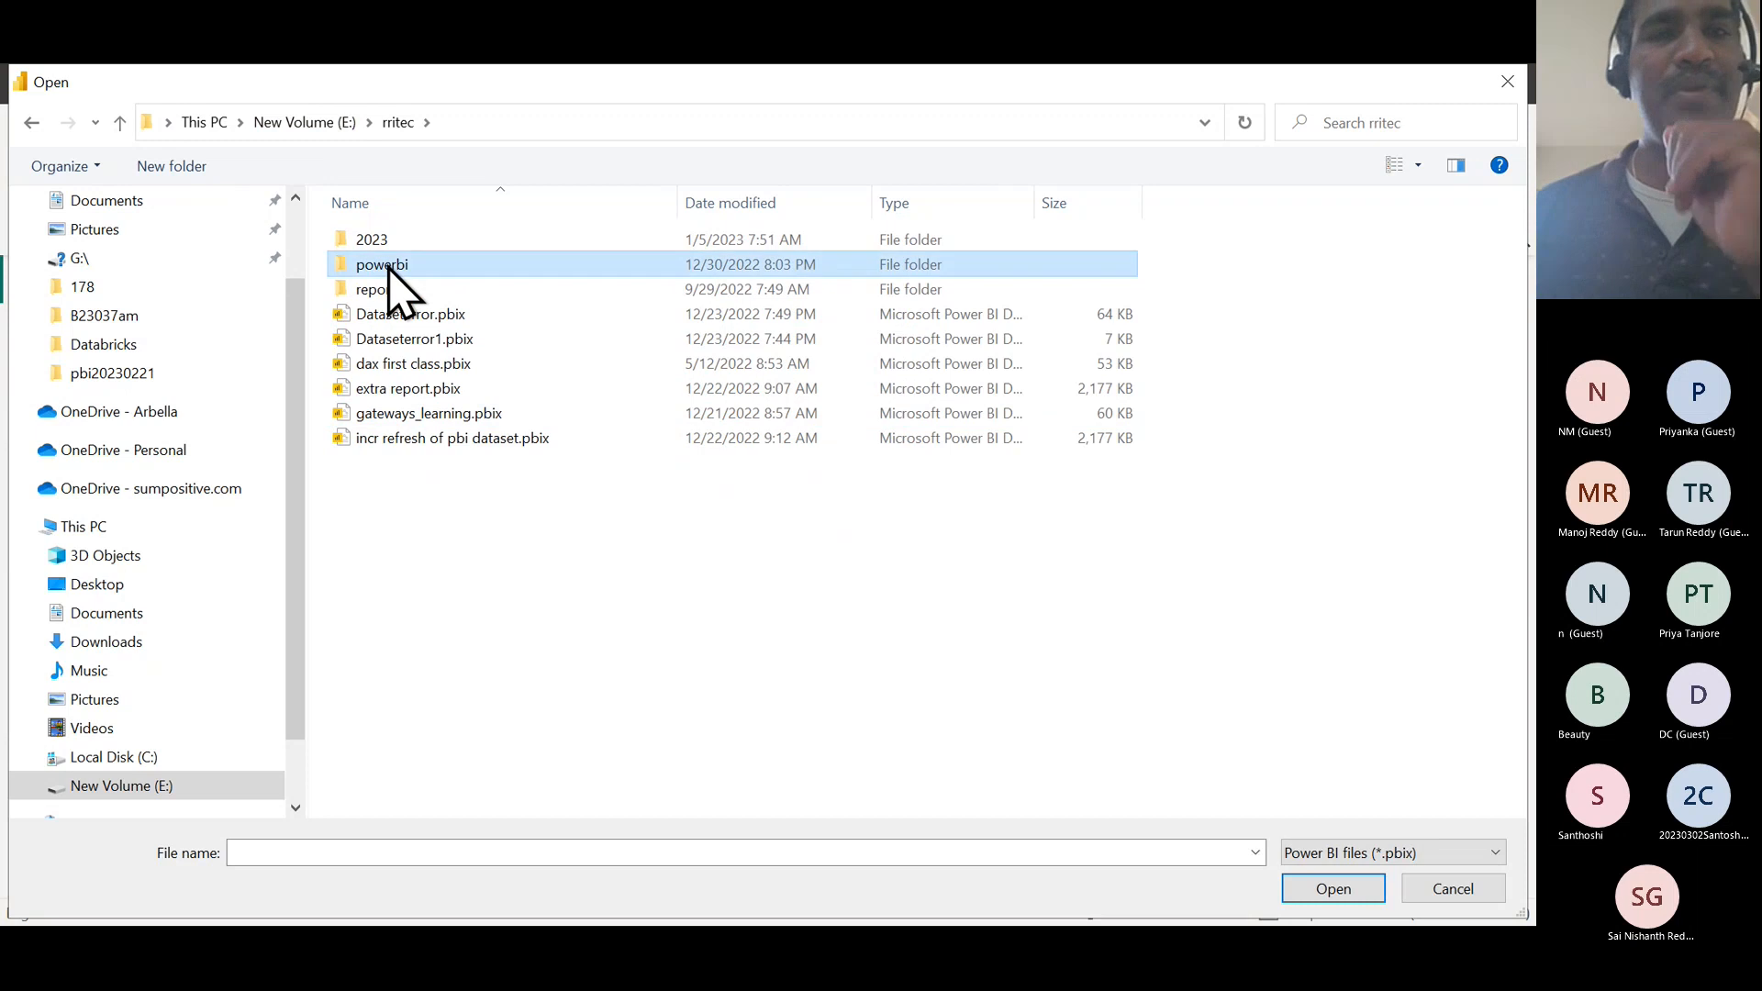
pyautogui.click(403, 318)
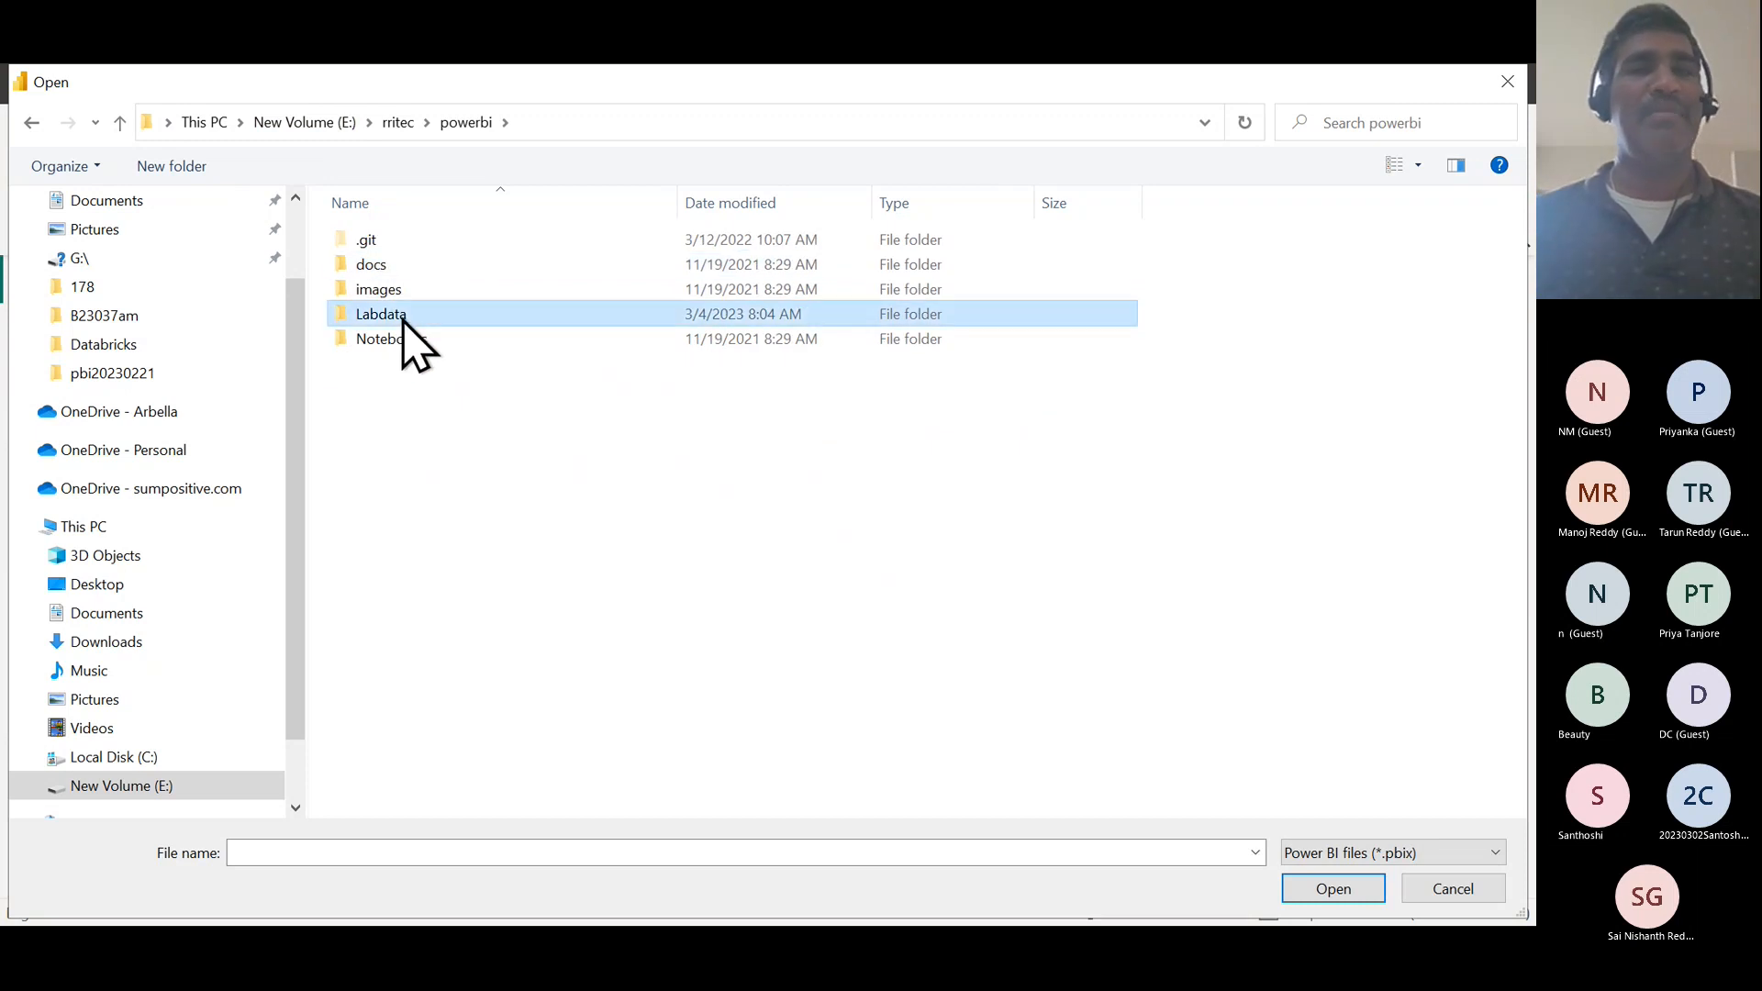
pyautogui.doubleClick(403, 319)
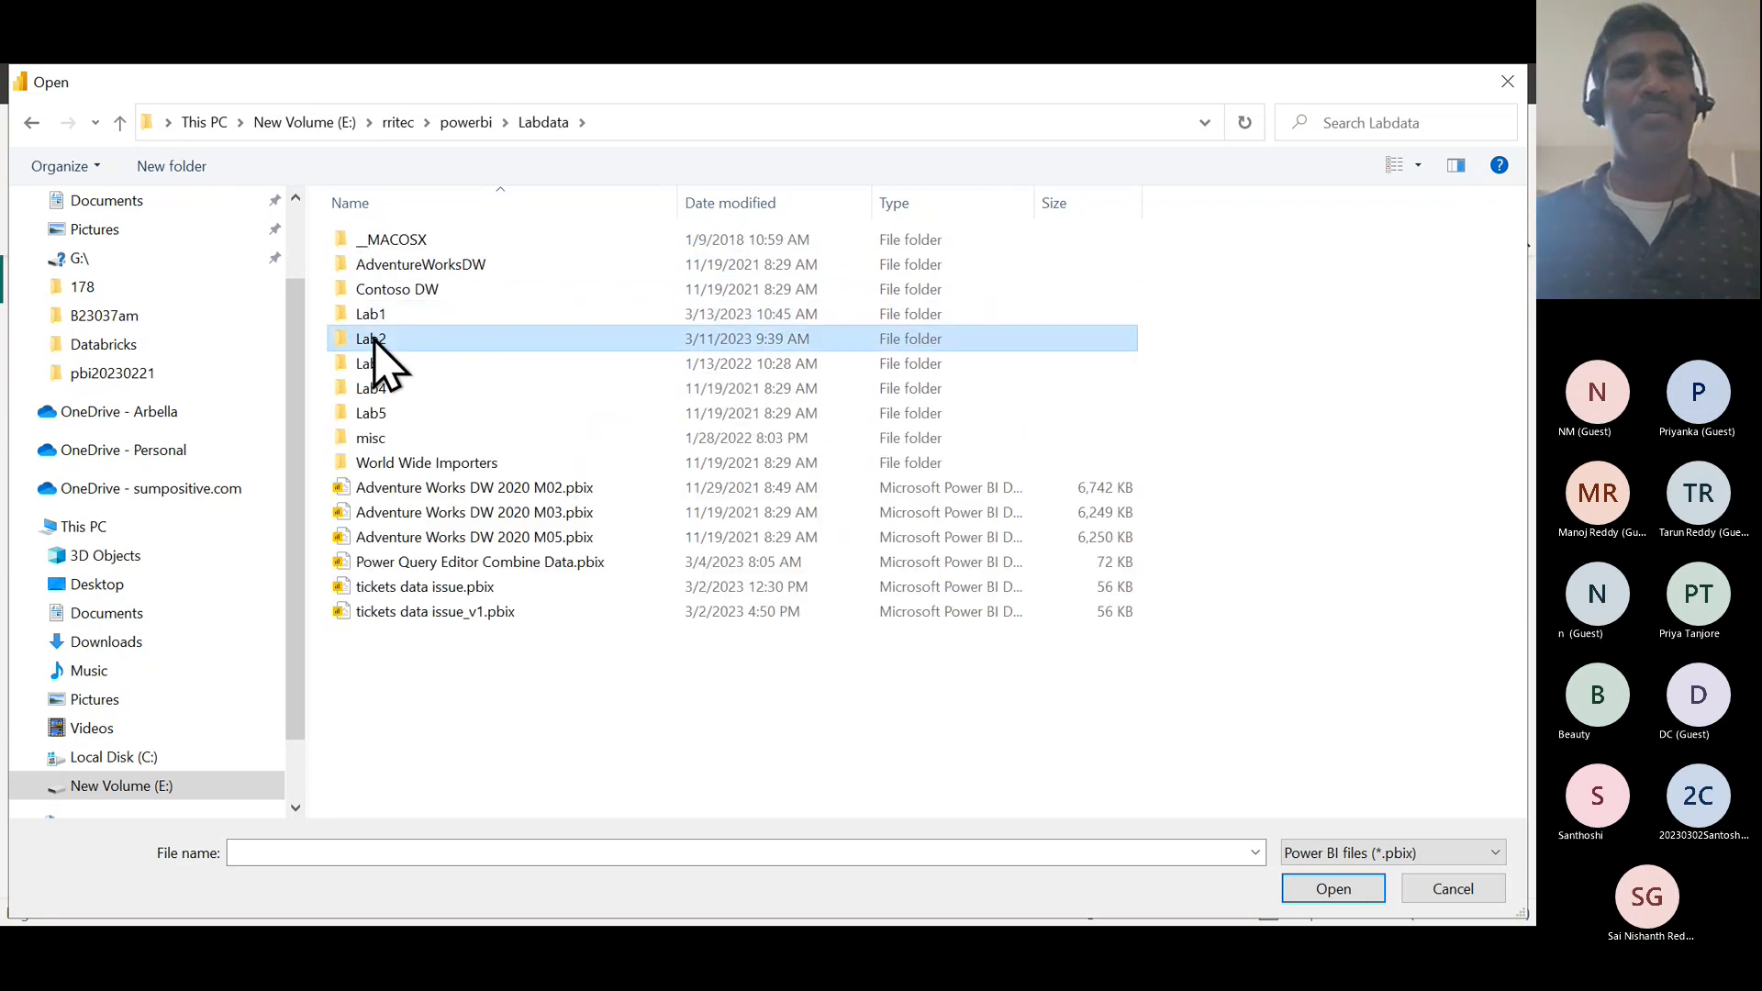
pyautogui.doubleClick(378, 342)
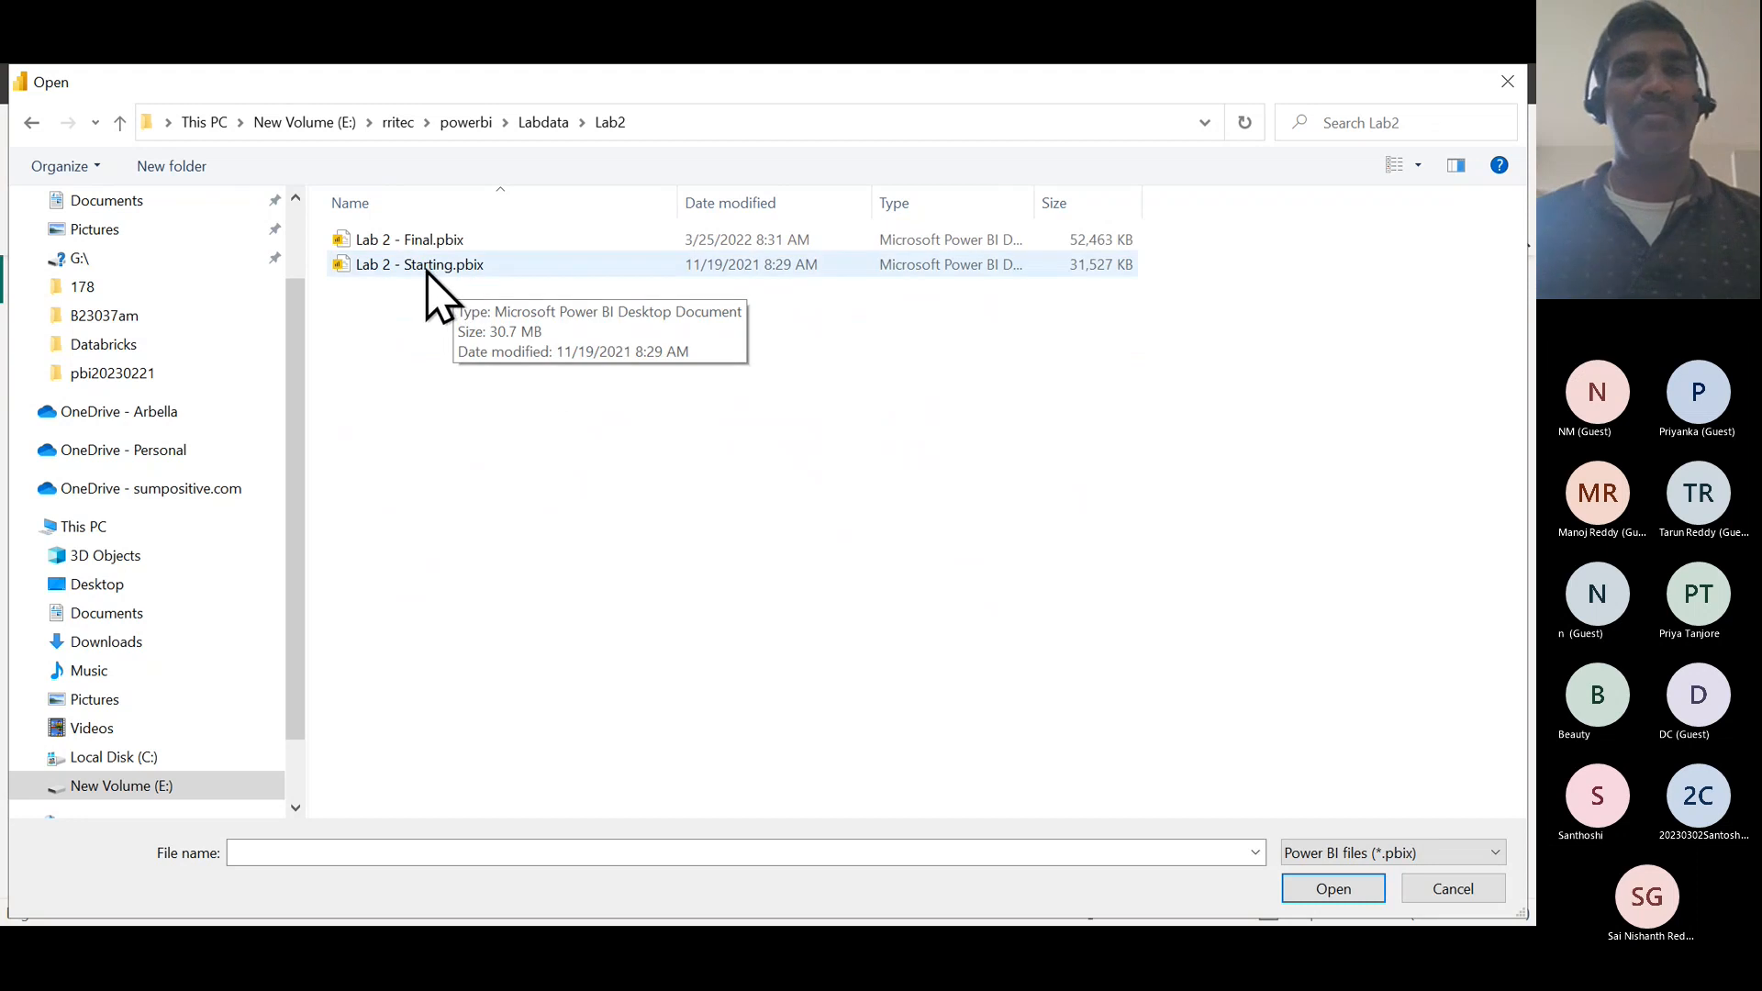
pyautogui.doubleClick(417, 240)
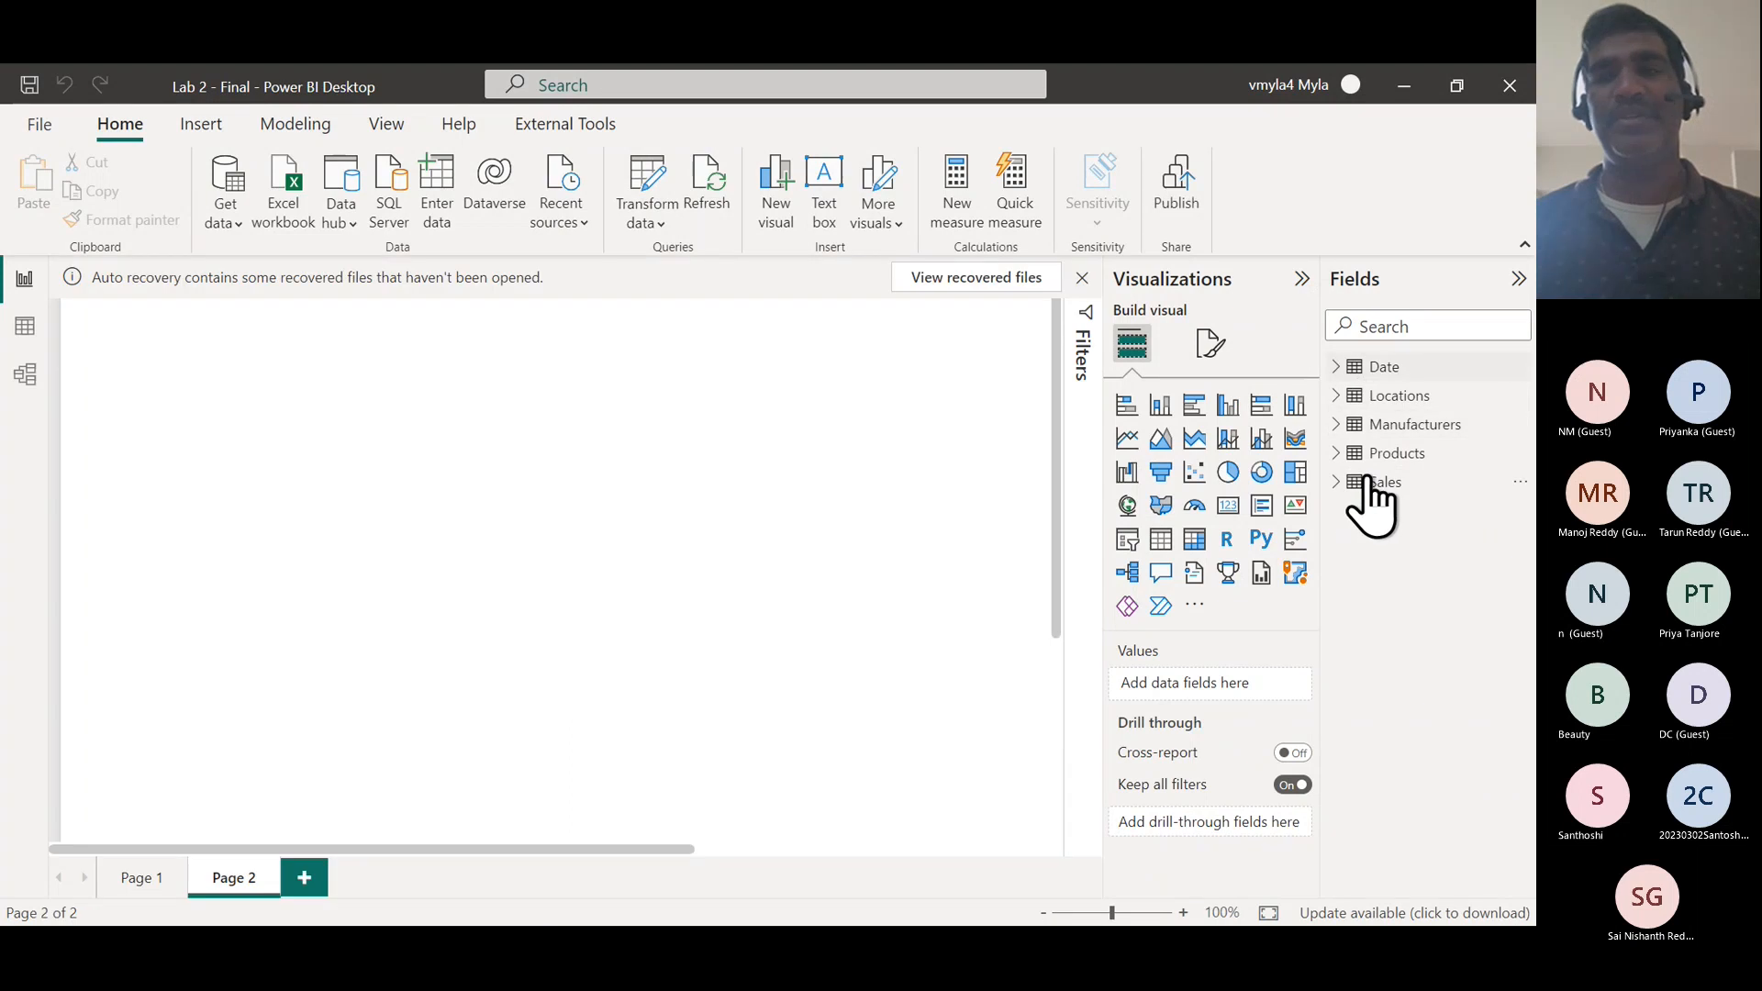
# - Delete the existing Product Hierarchy of the Products table from the model
pyautogui.click(1337, 455)
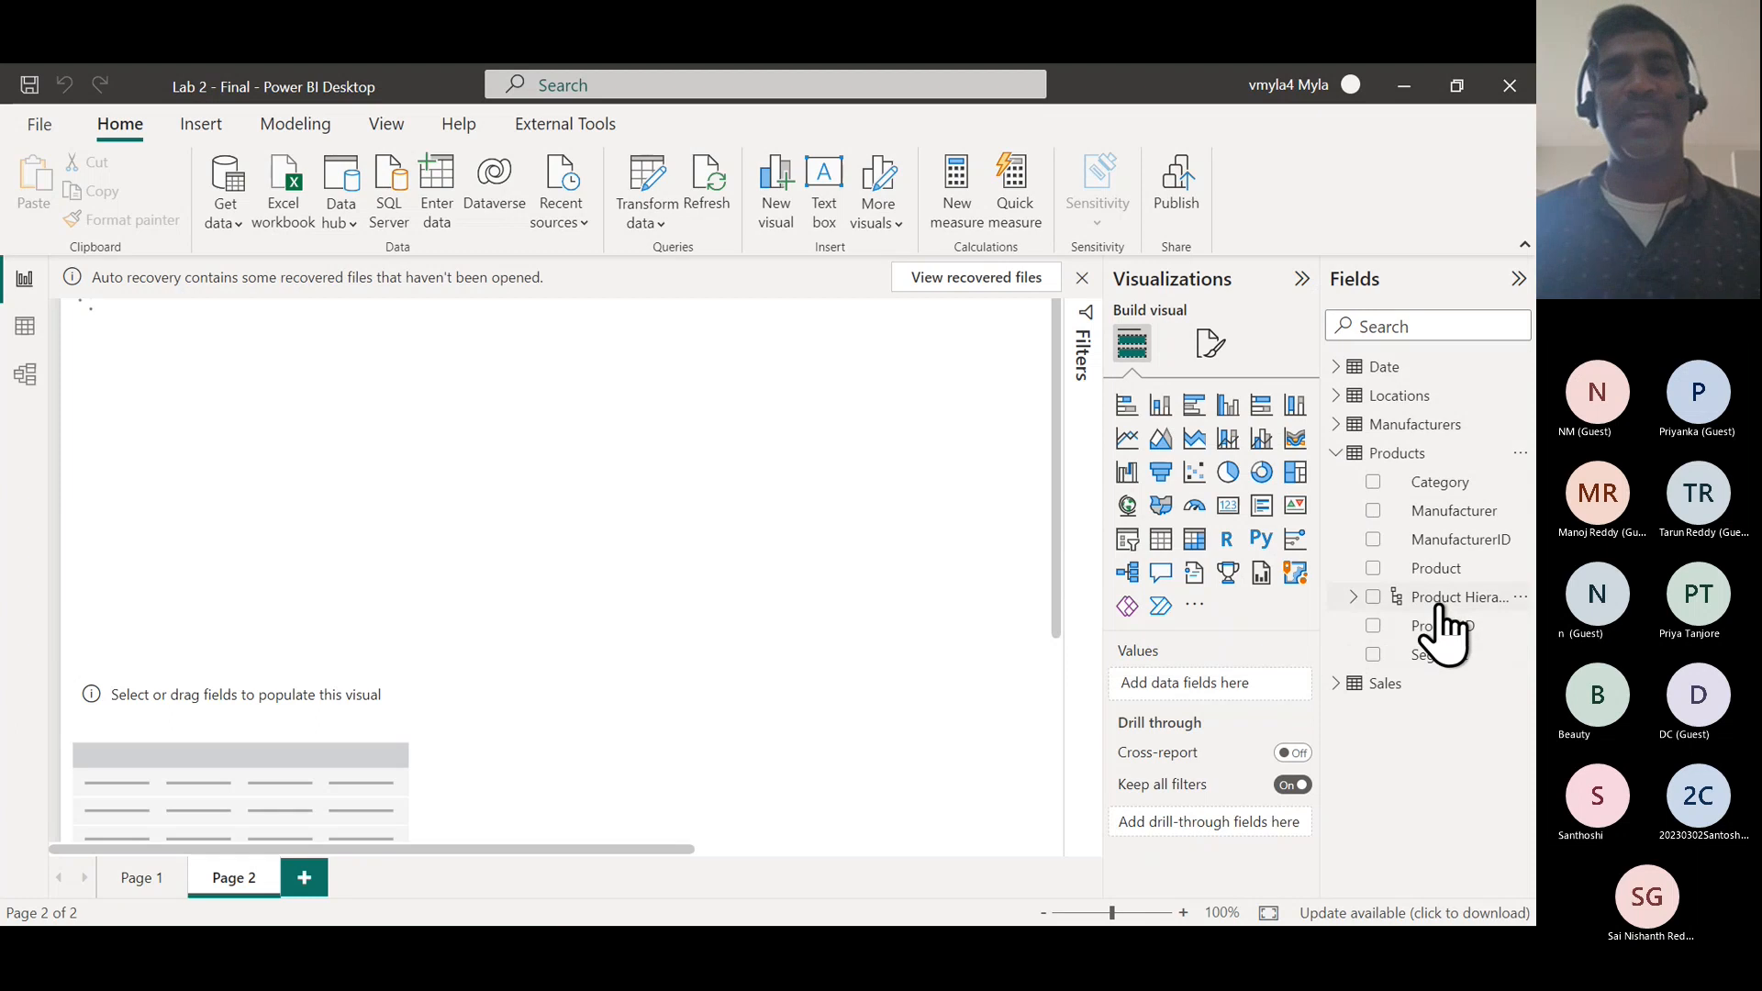
pyautogui.click(1518, 598)
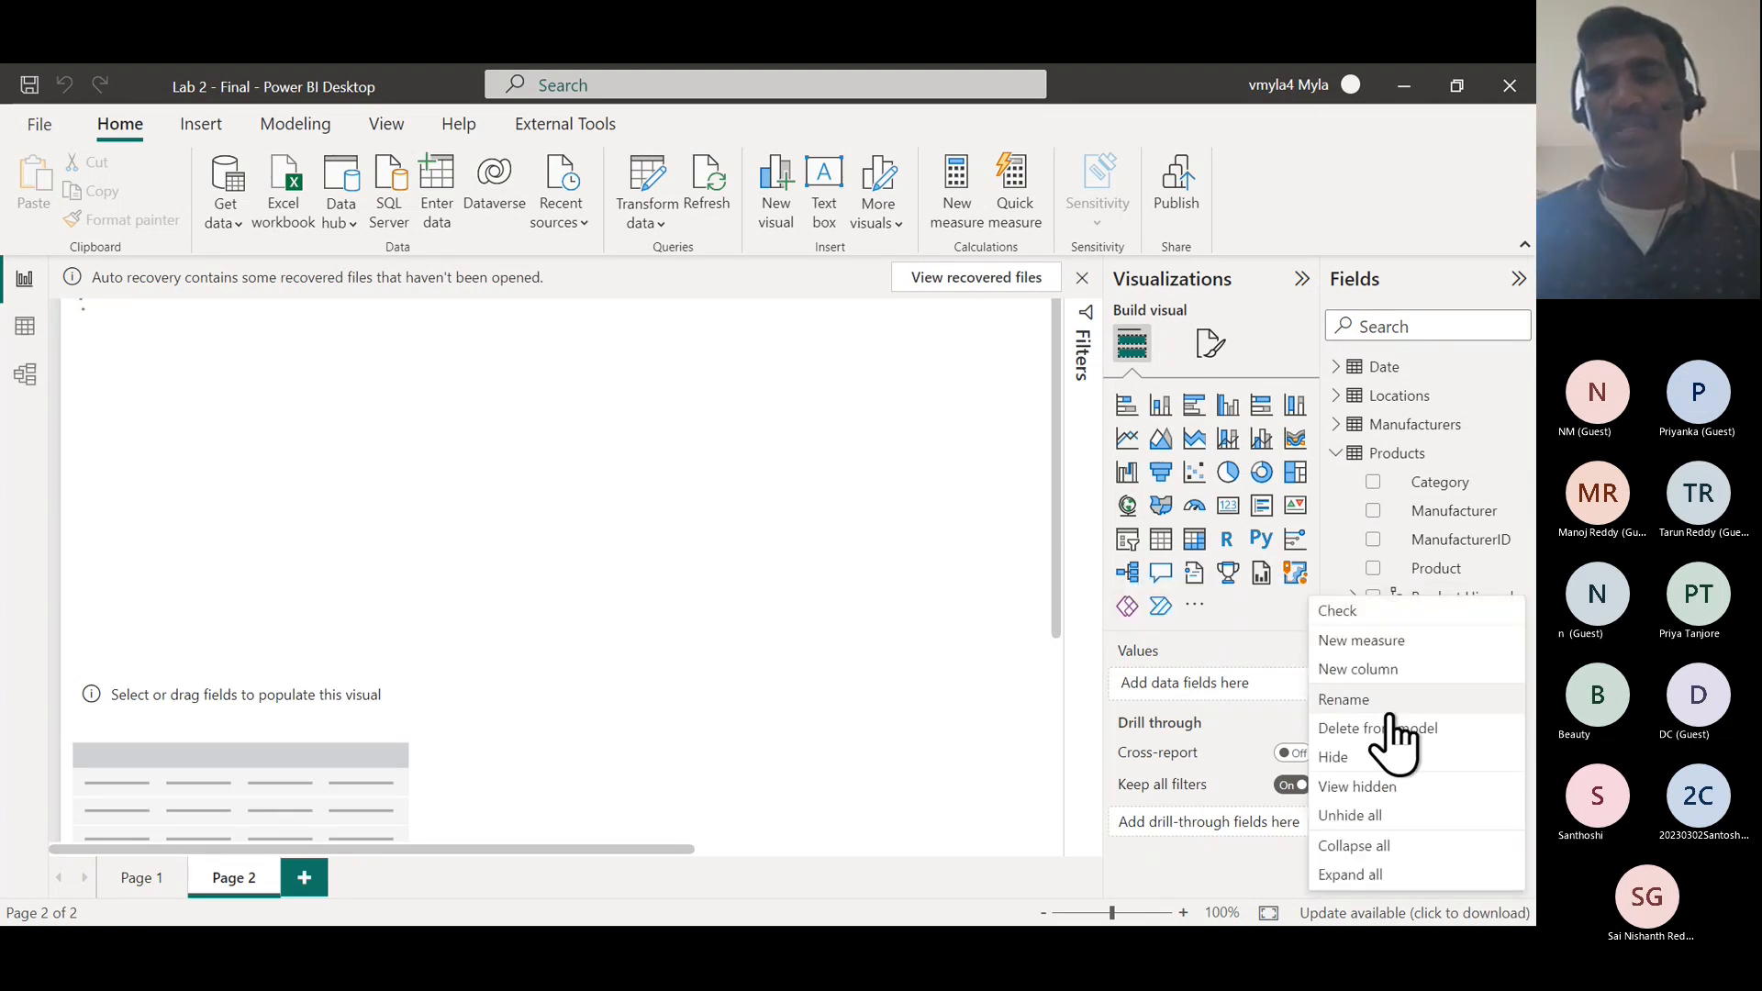
pyautogui.click(1406, 739)
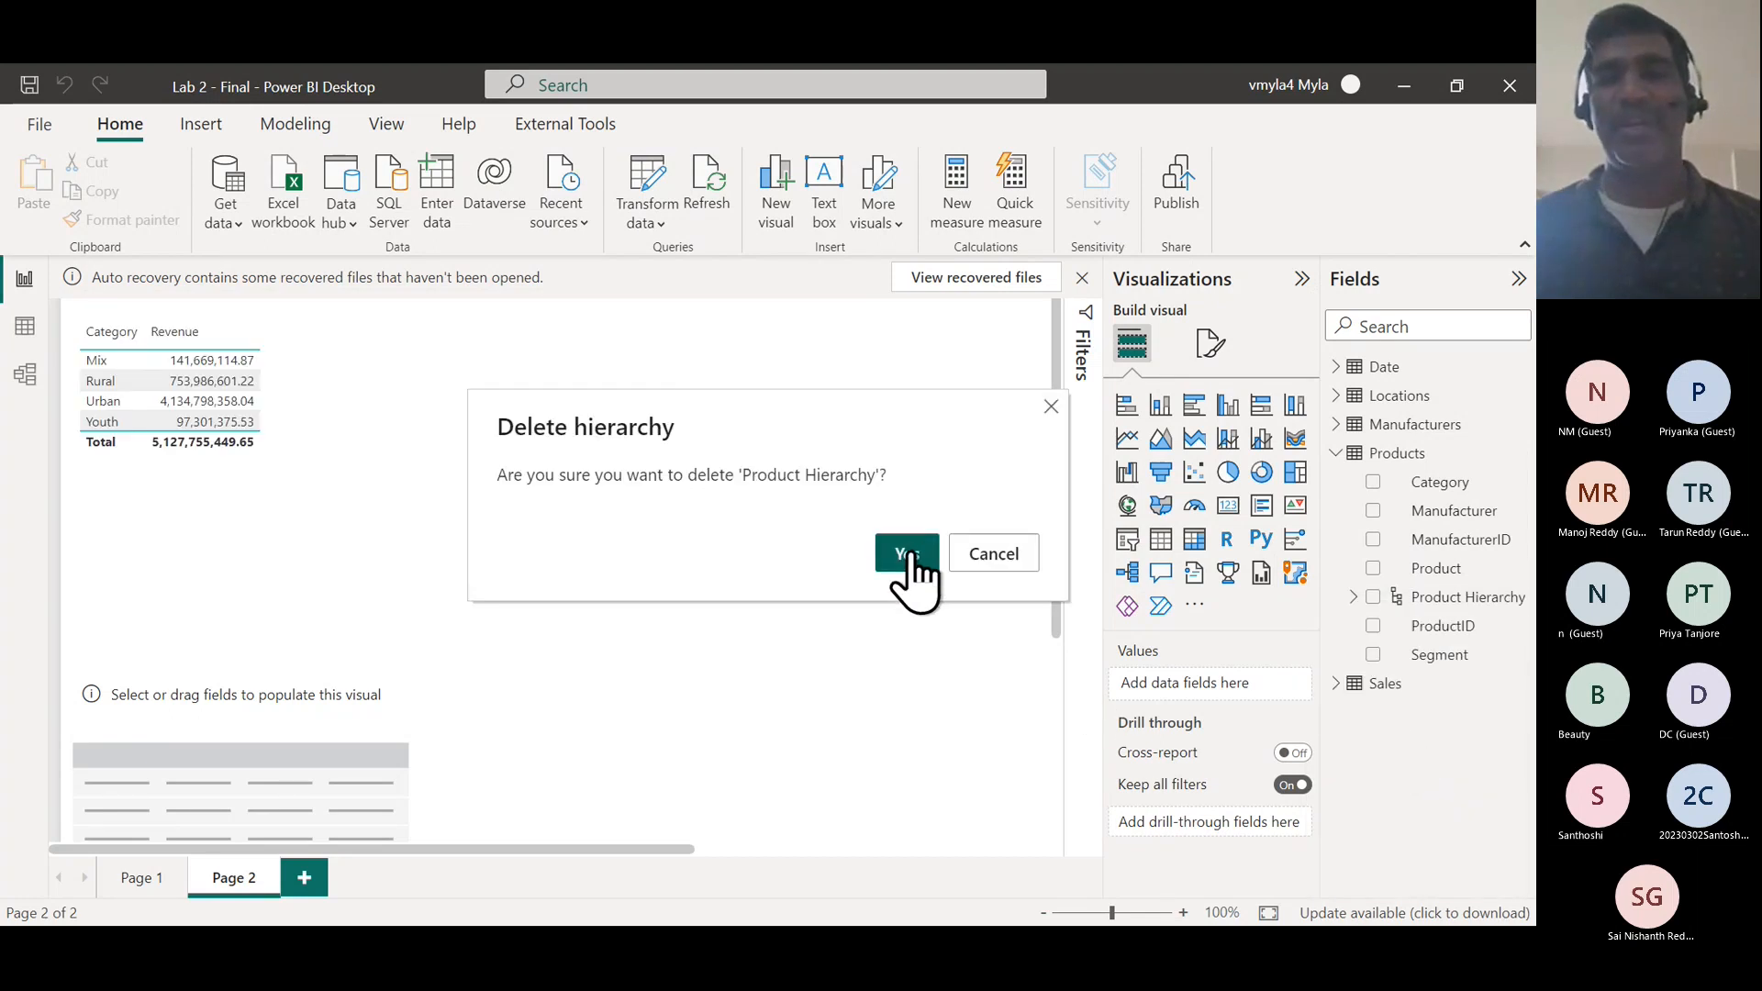
pyautogui.click(906, 553)
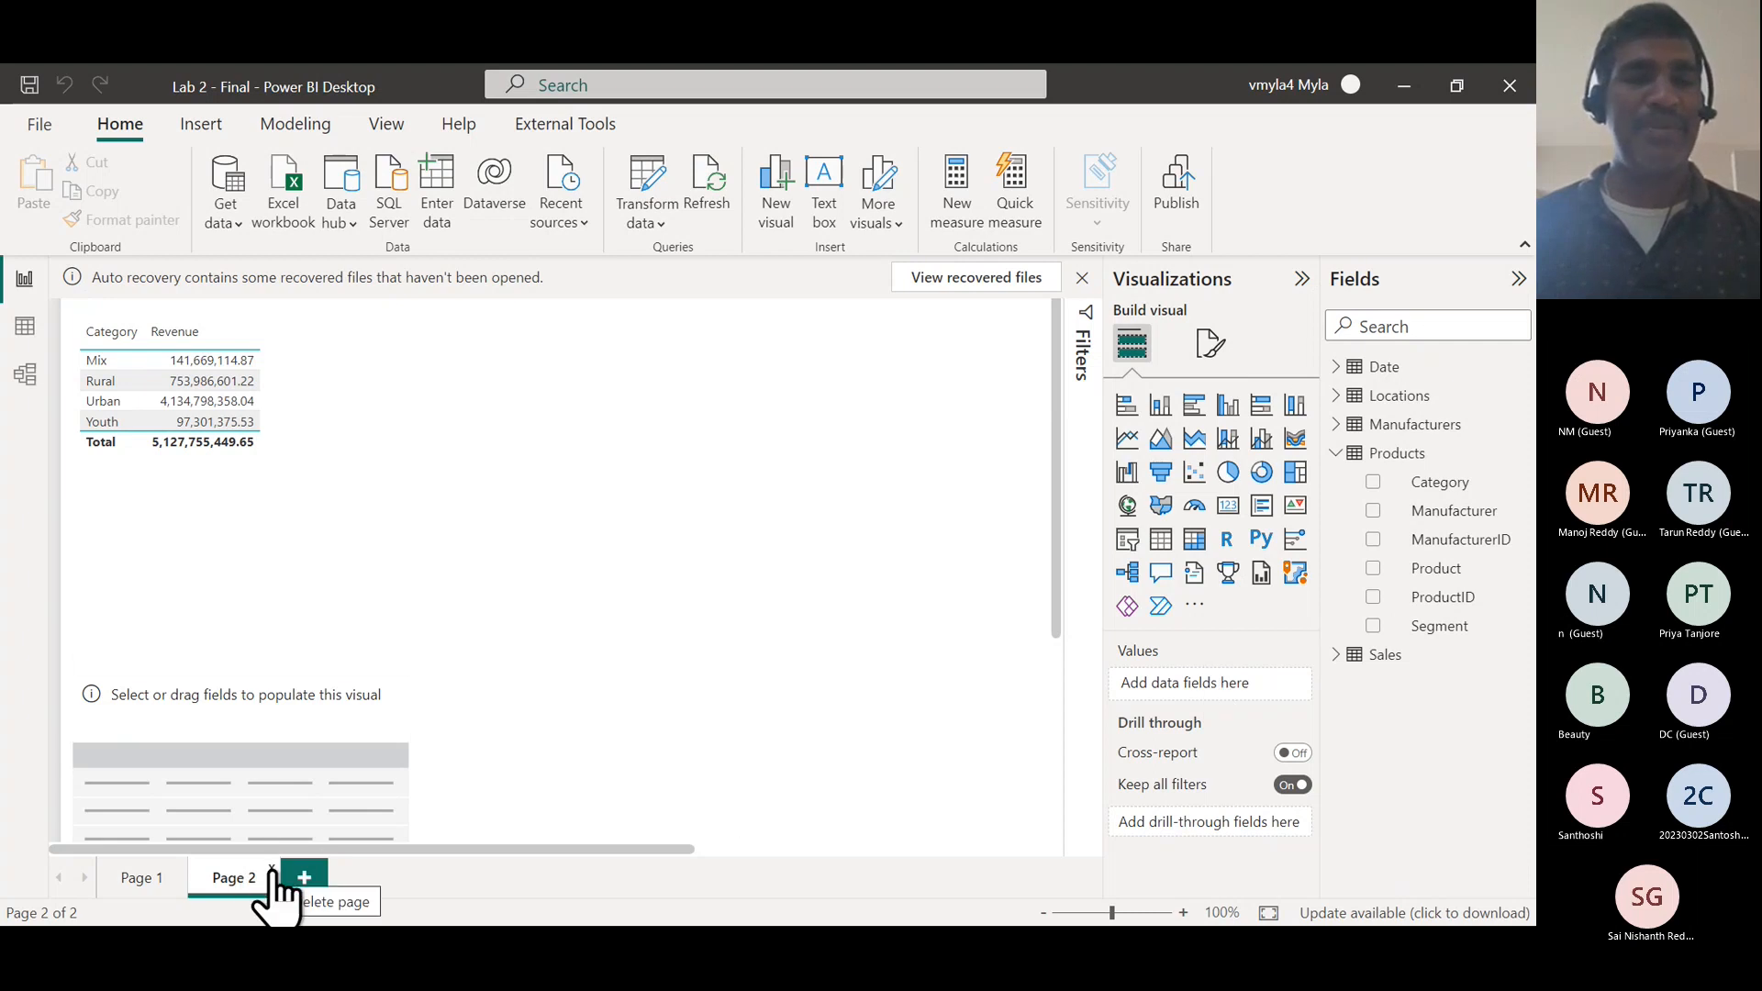
# - Delete both existing report pages, adding a new blank page to replace them
pyautogui.click(273, 870)
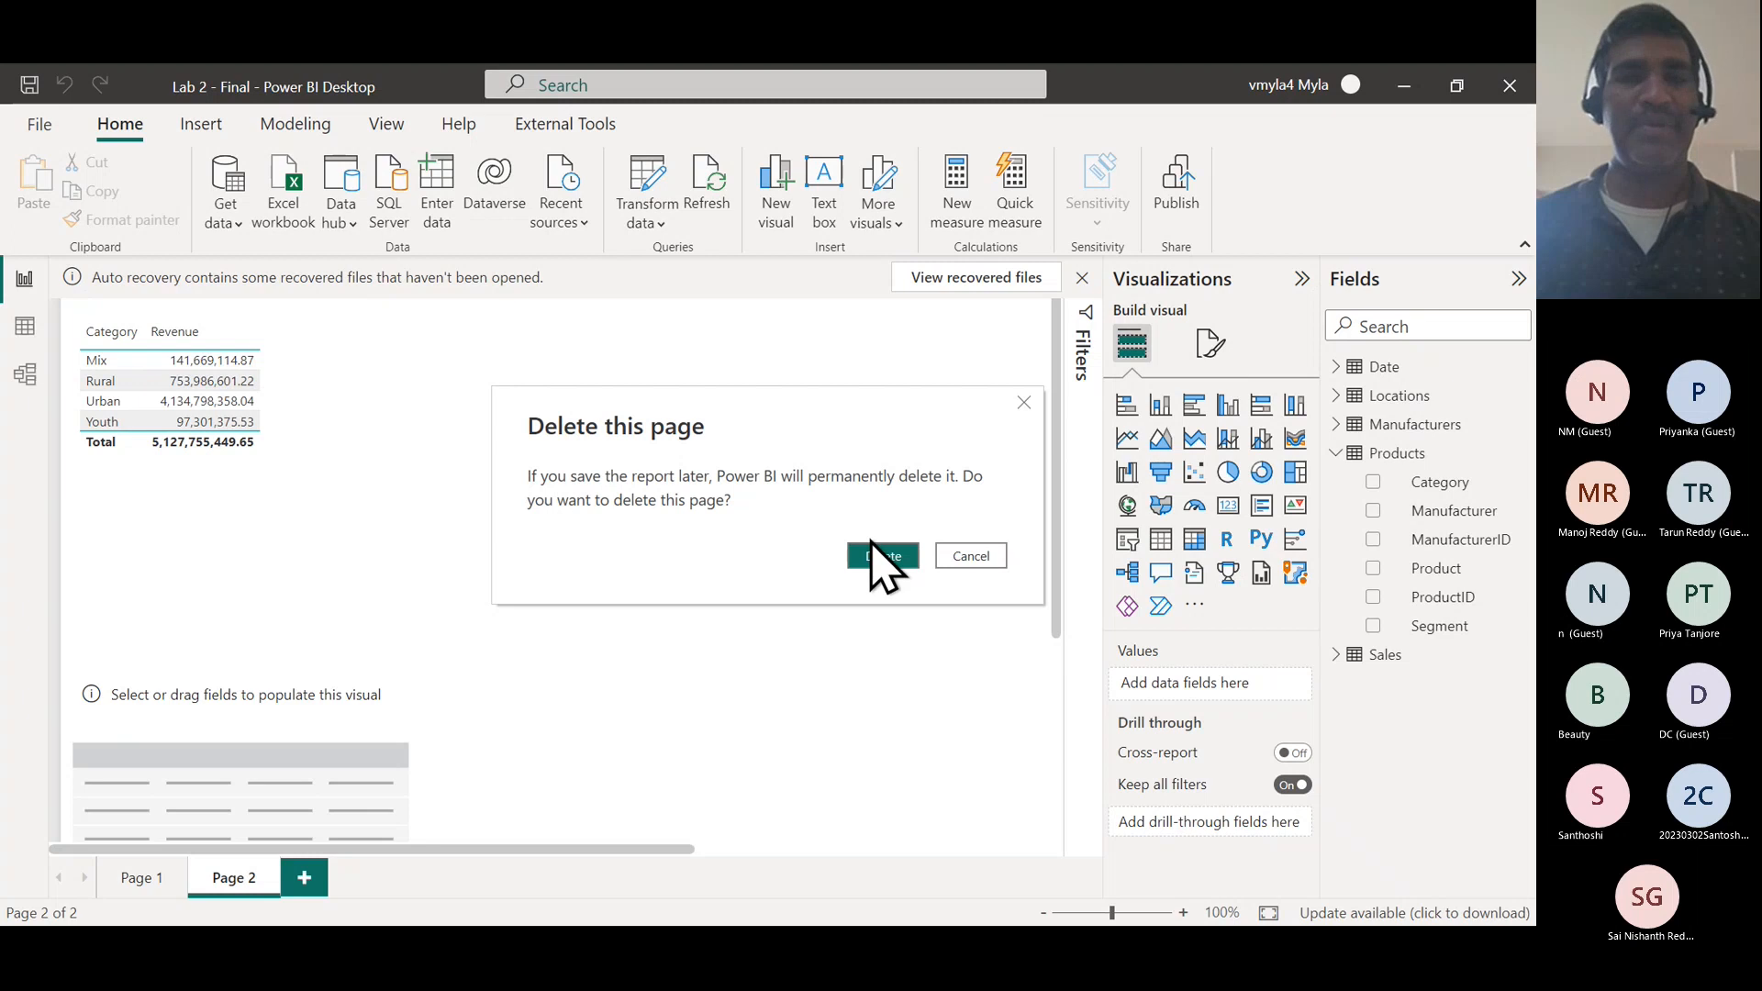
pyautogui.click(874, 553)
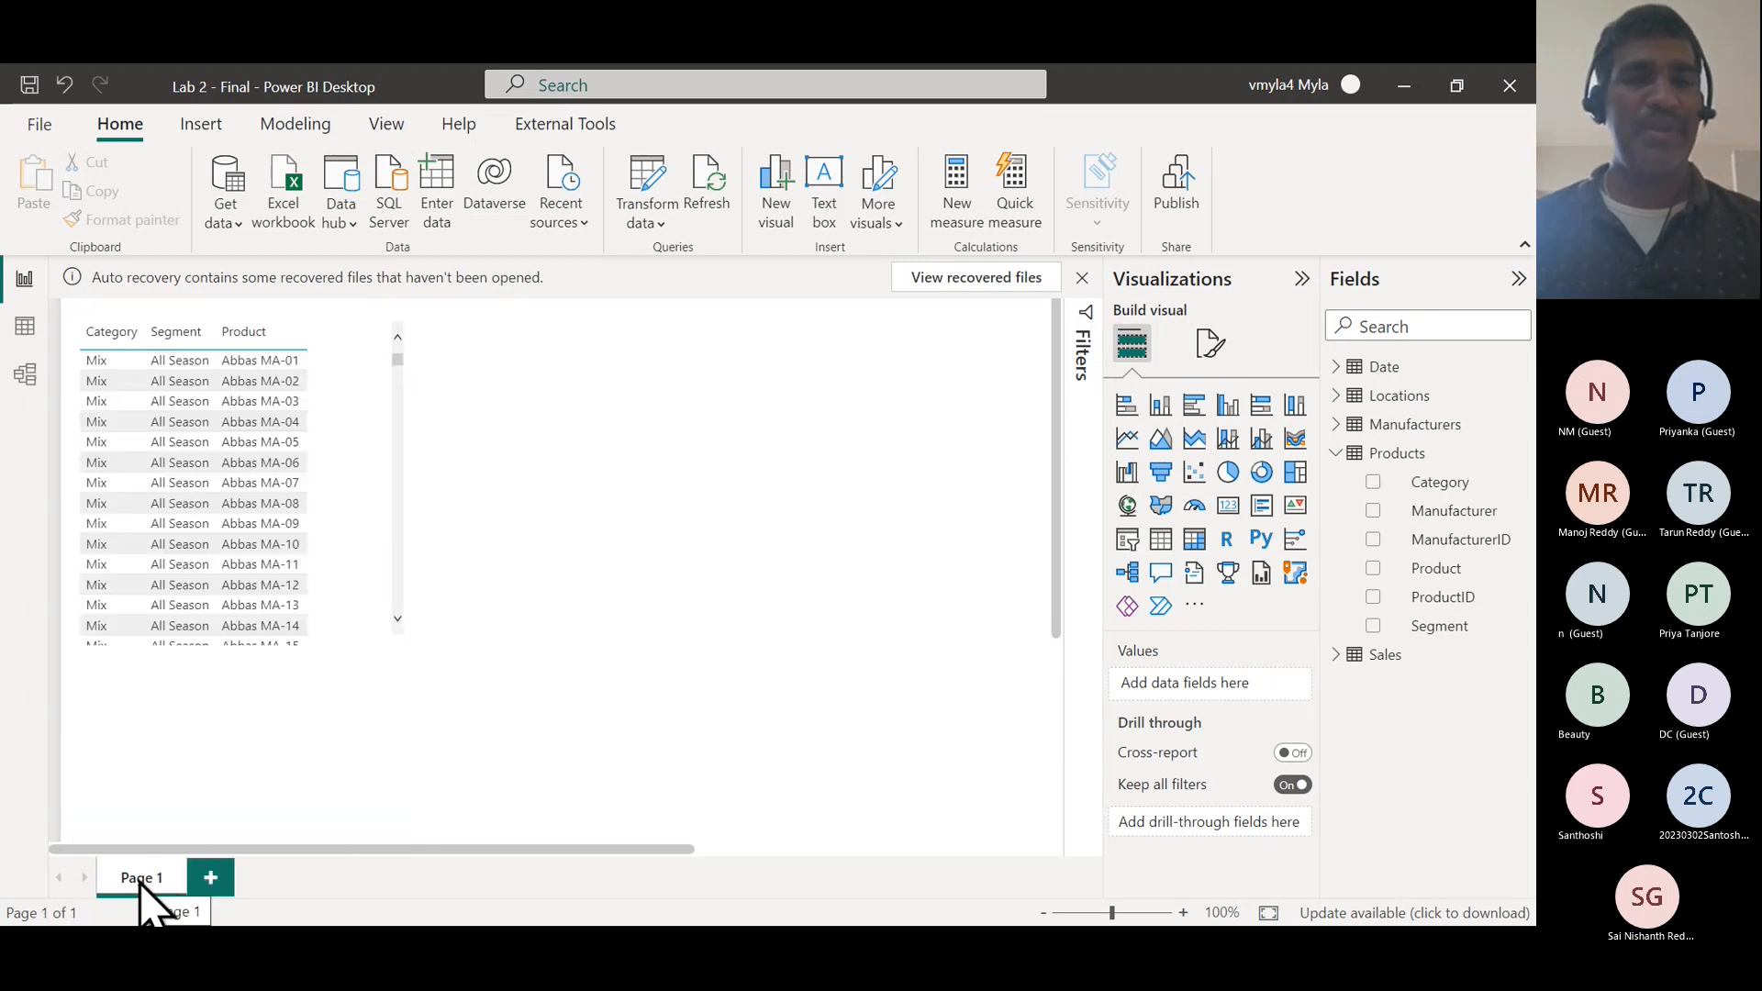
pyautogui.click(208, 879)
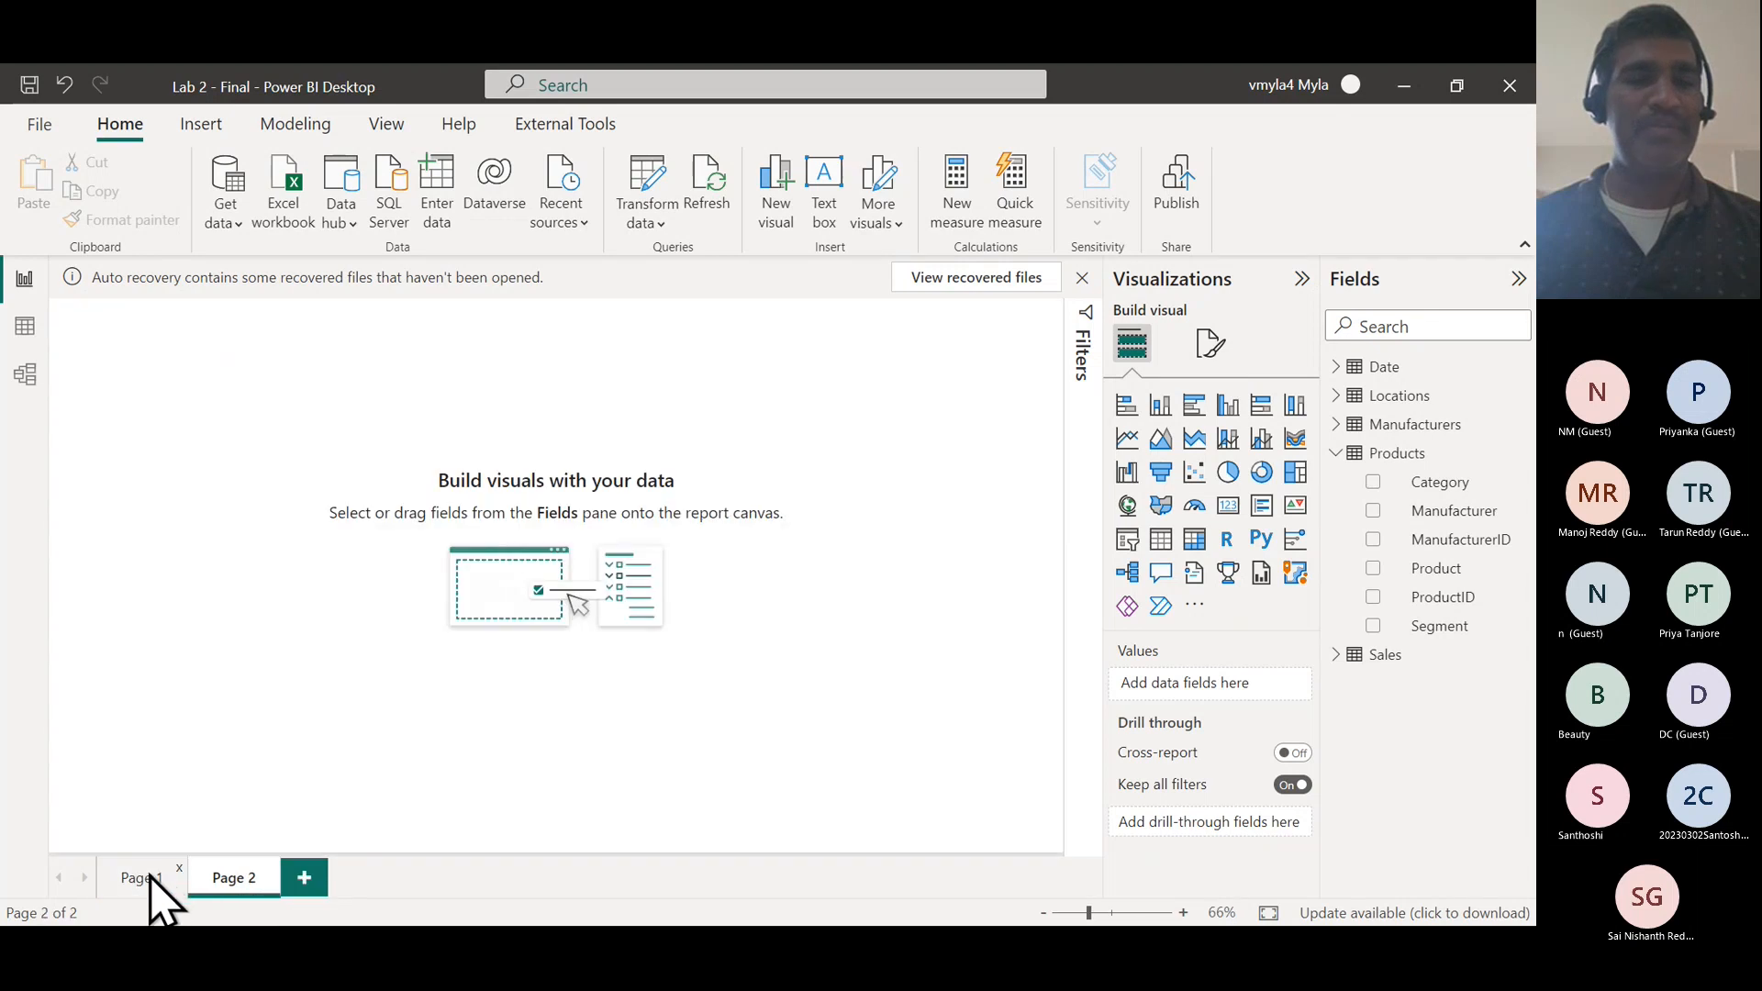
pyautogui.click(179, 870)
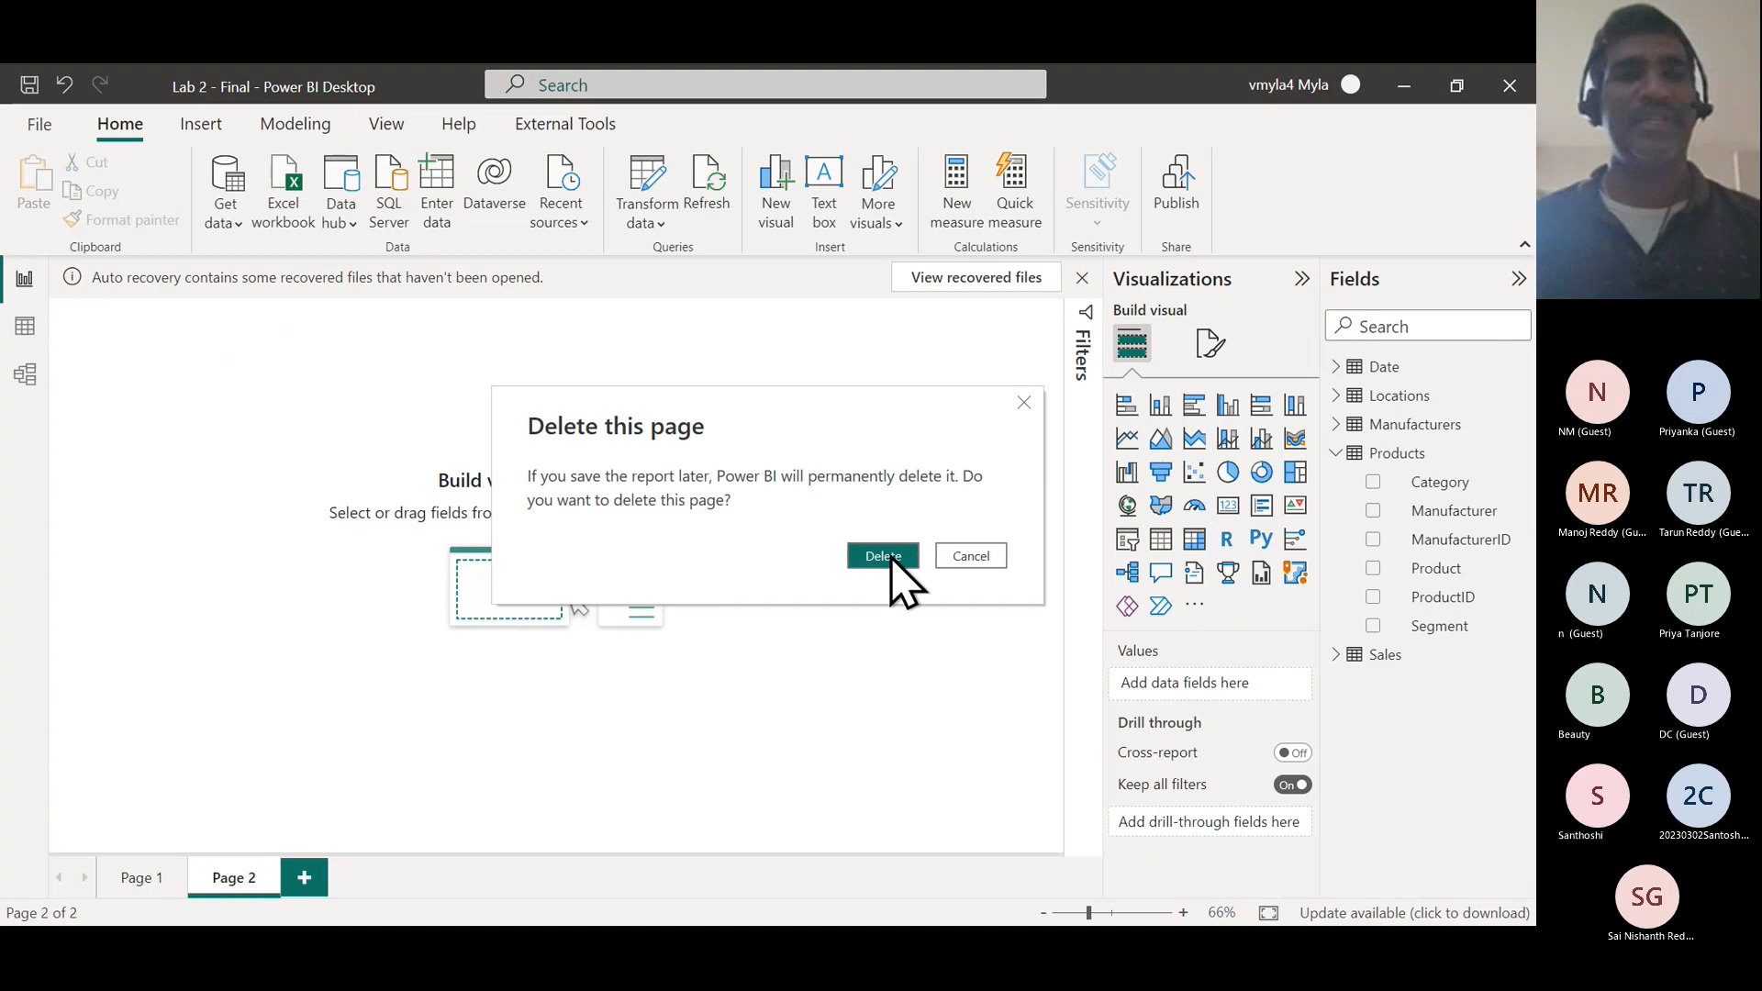
pyautogui.click(903, 549)
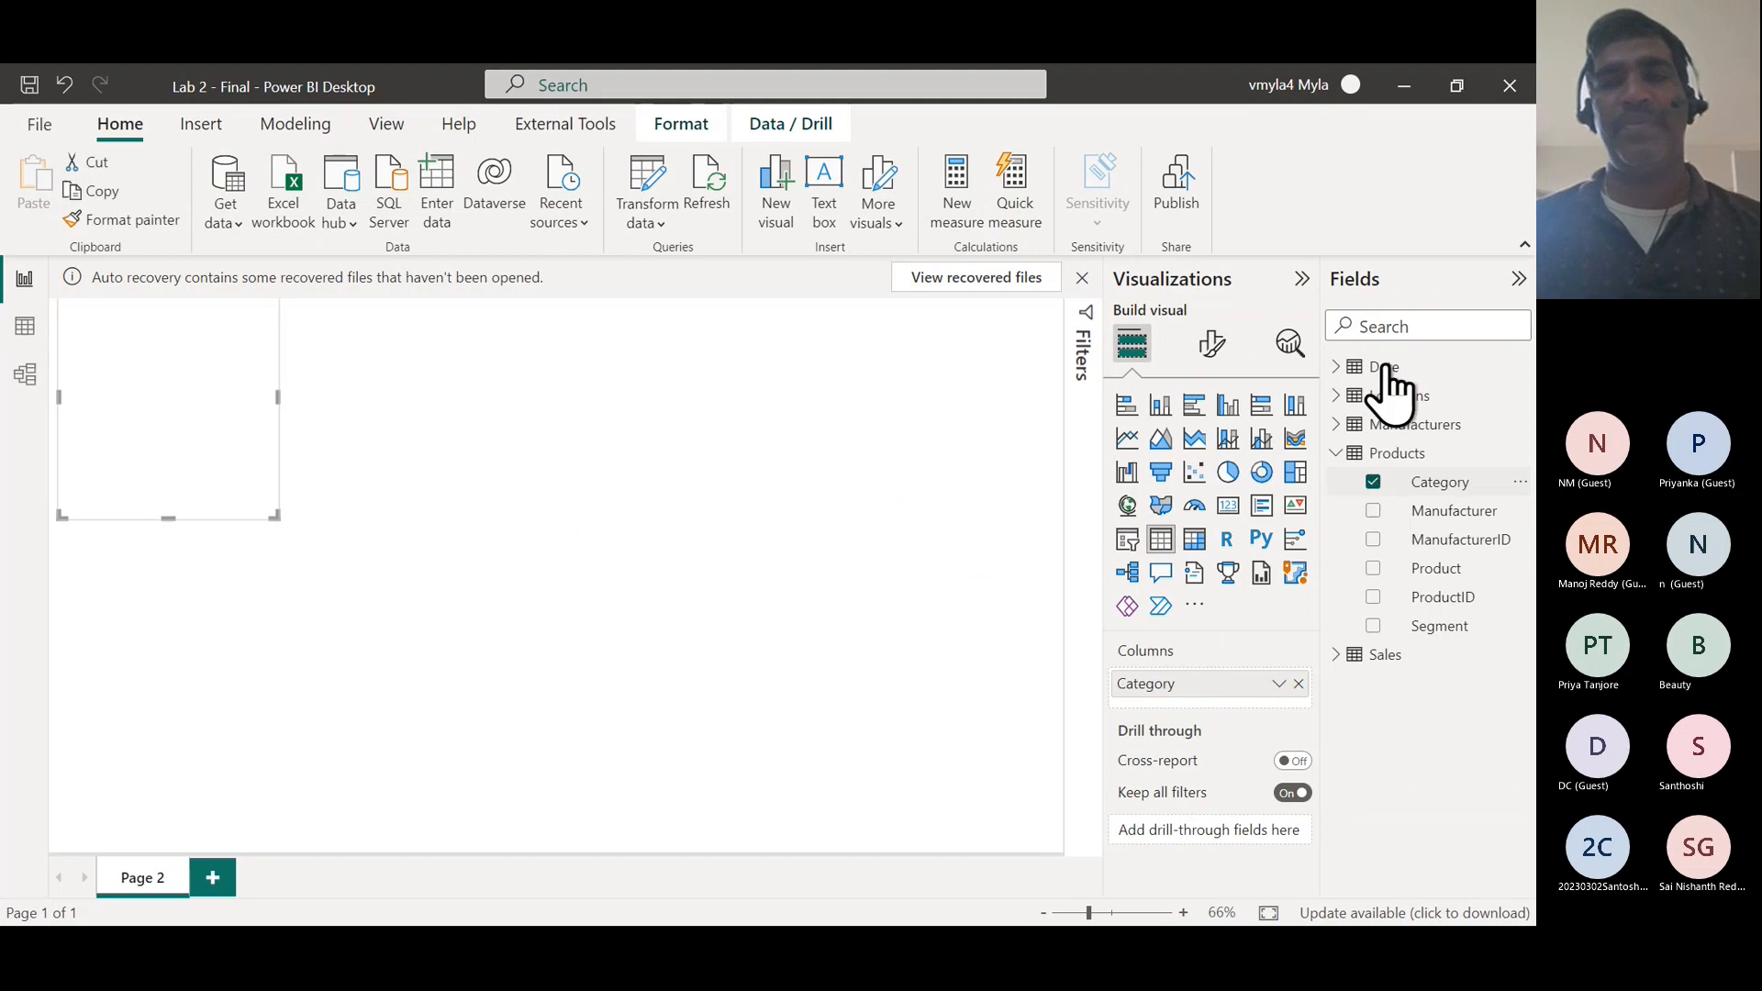
# - Build a visual of Revenue by product Category, move it inward from the page's upper-left corner, and convert it to a pie chart
pyautogui.click(1336, 657)
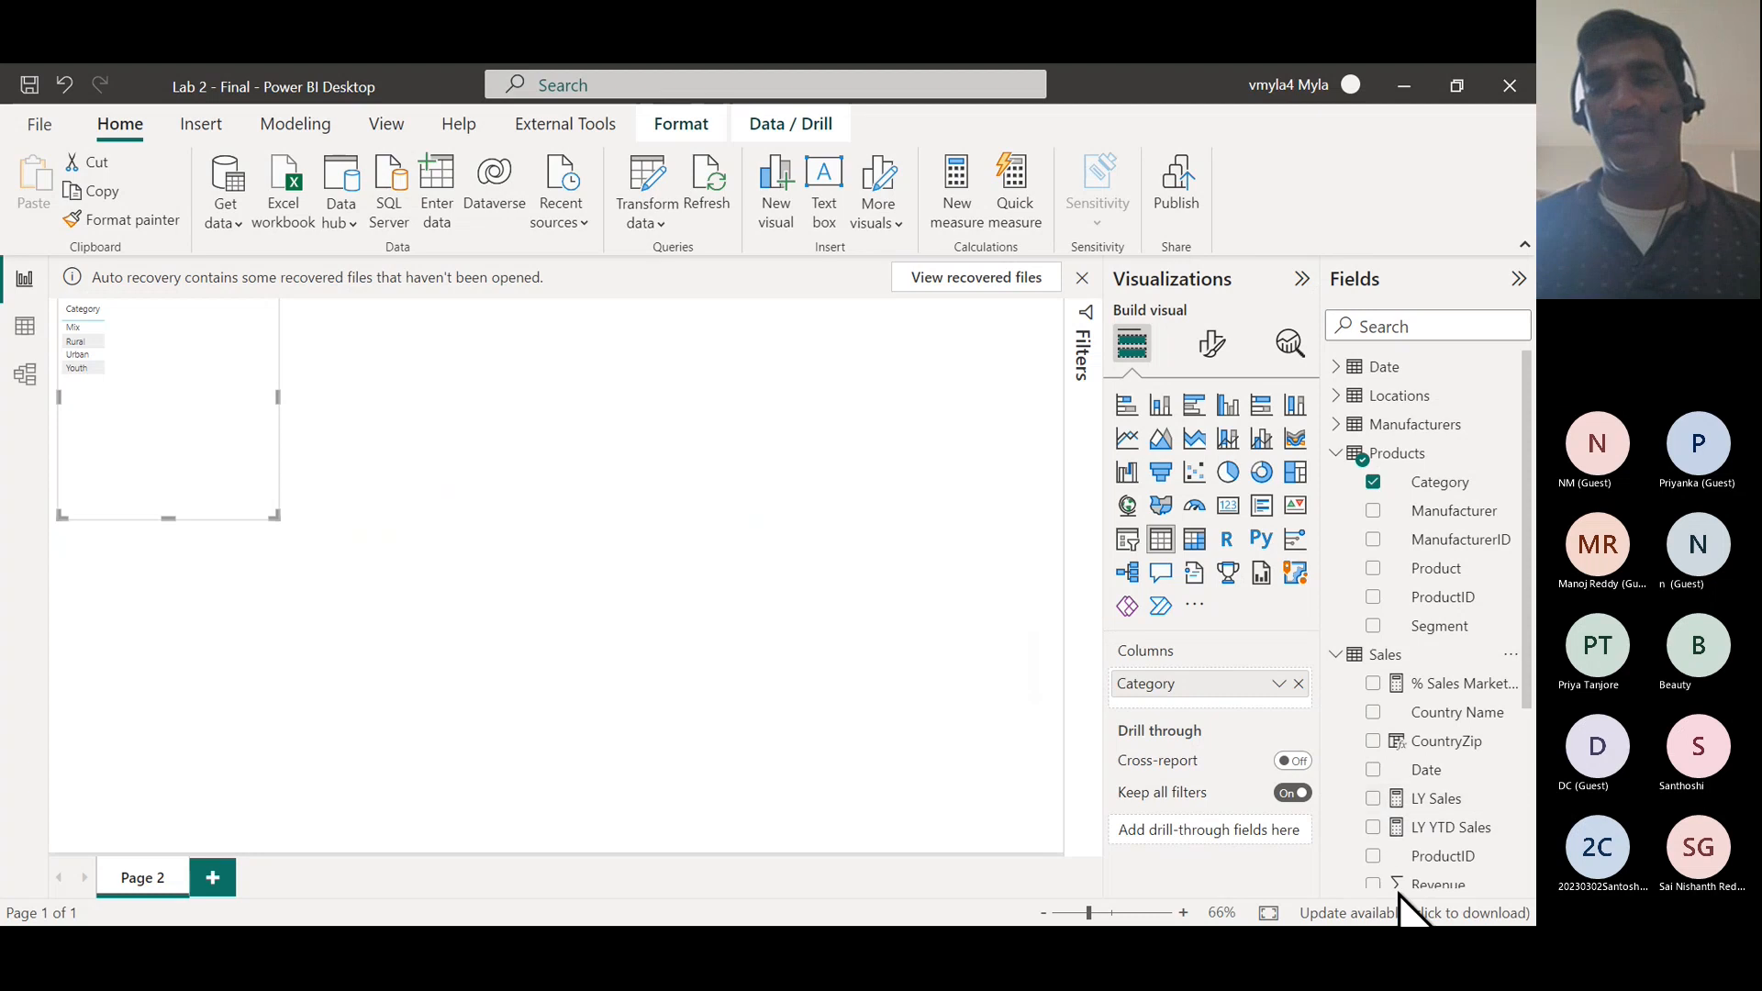
pyautogui.scroll(-1, 1413, 876)
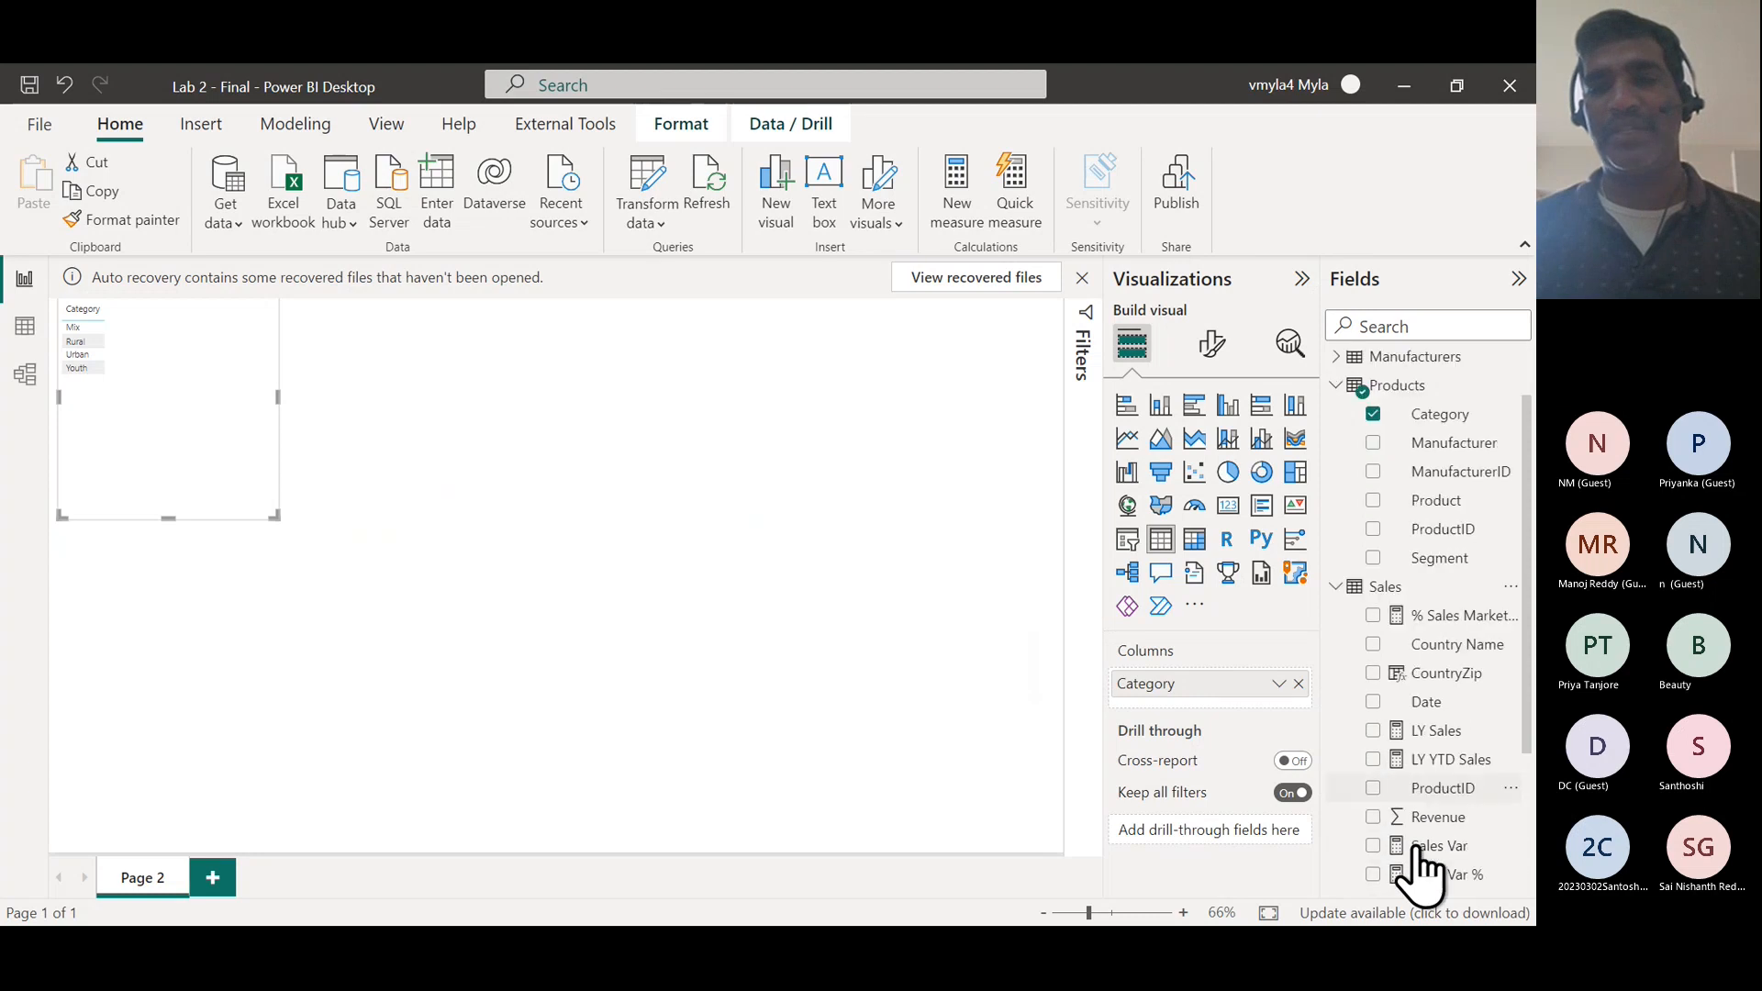
pyautogui.click(1373, 816)
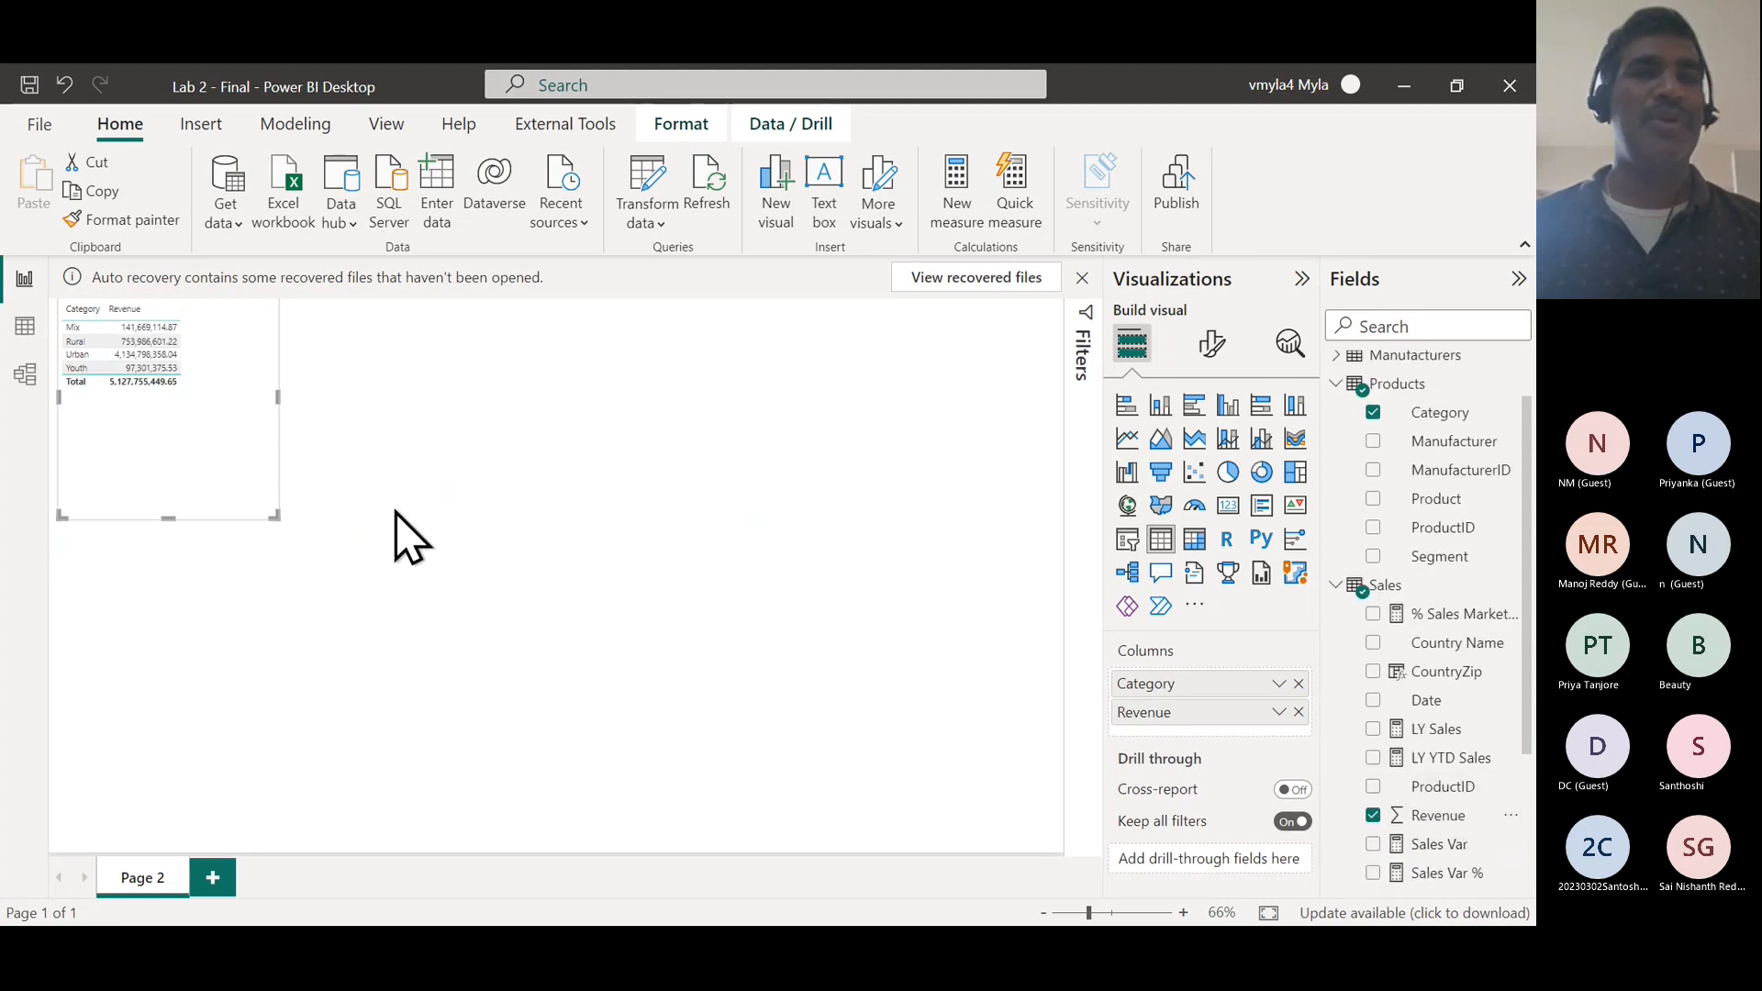
pyautogui.moveTo(225, 471); pyautogui.dragTo(308, 532)
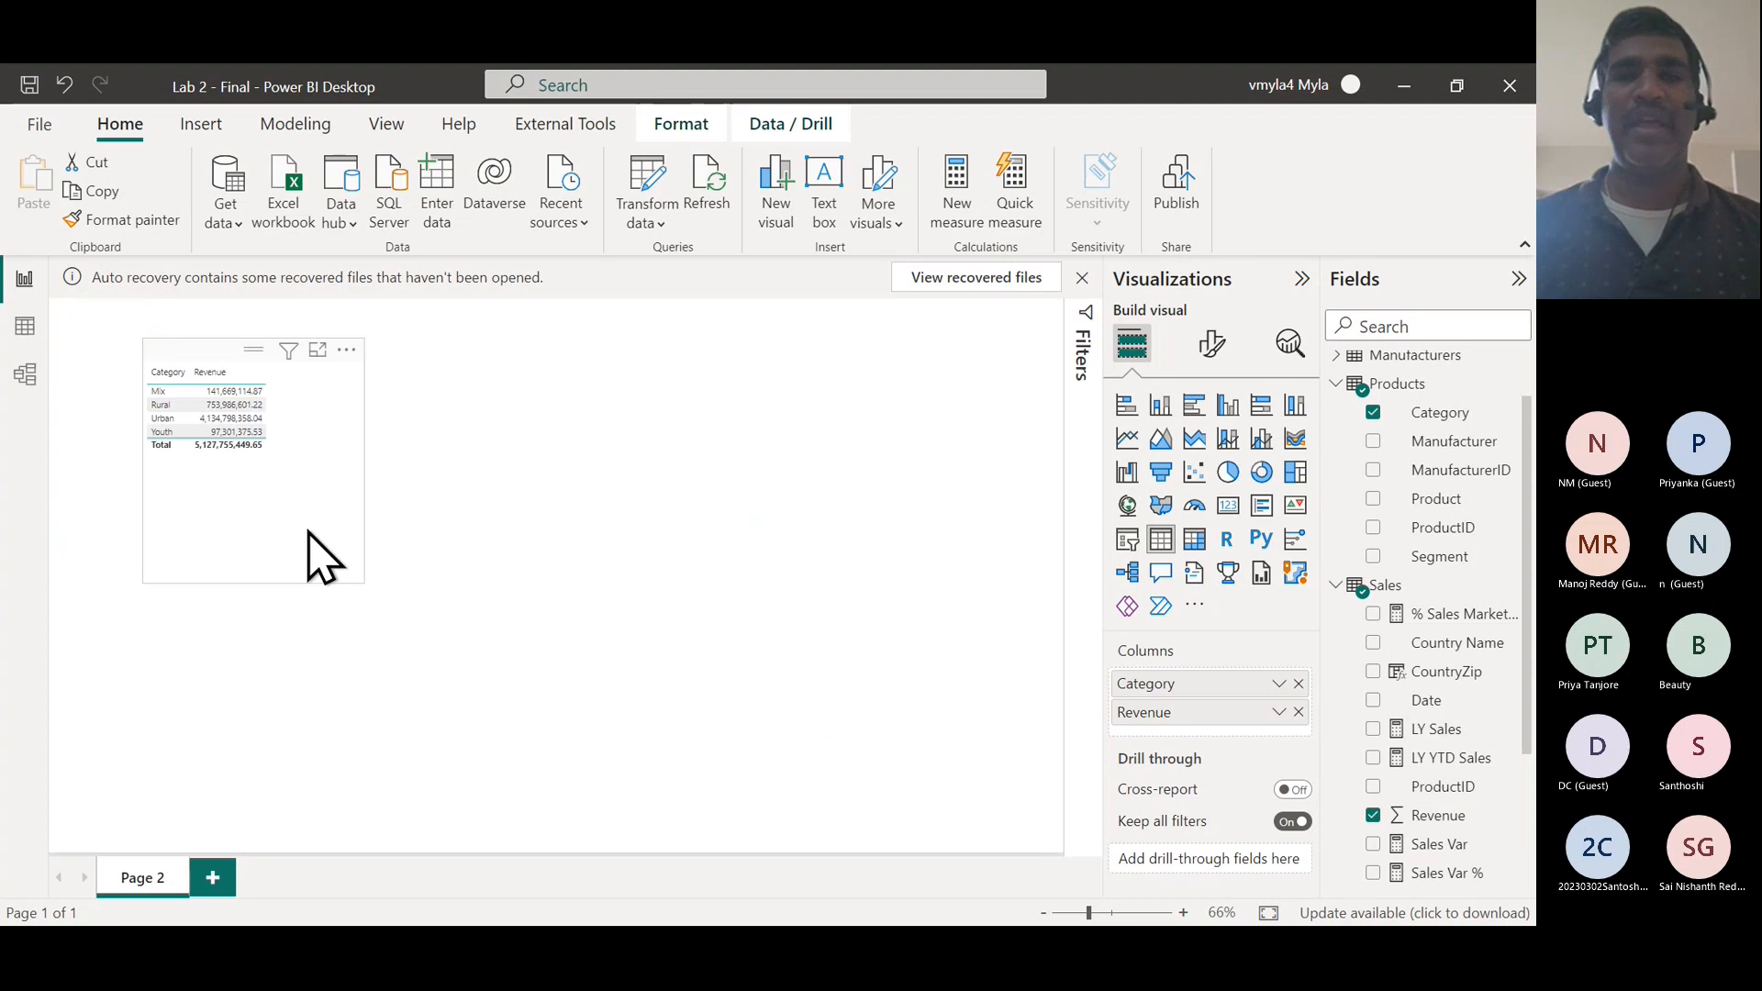
pyautogui.click(1227, 472)
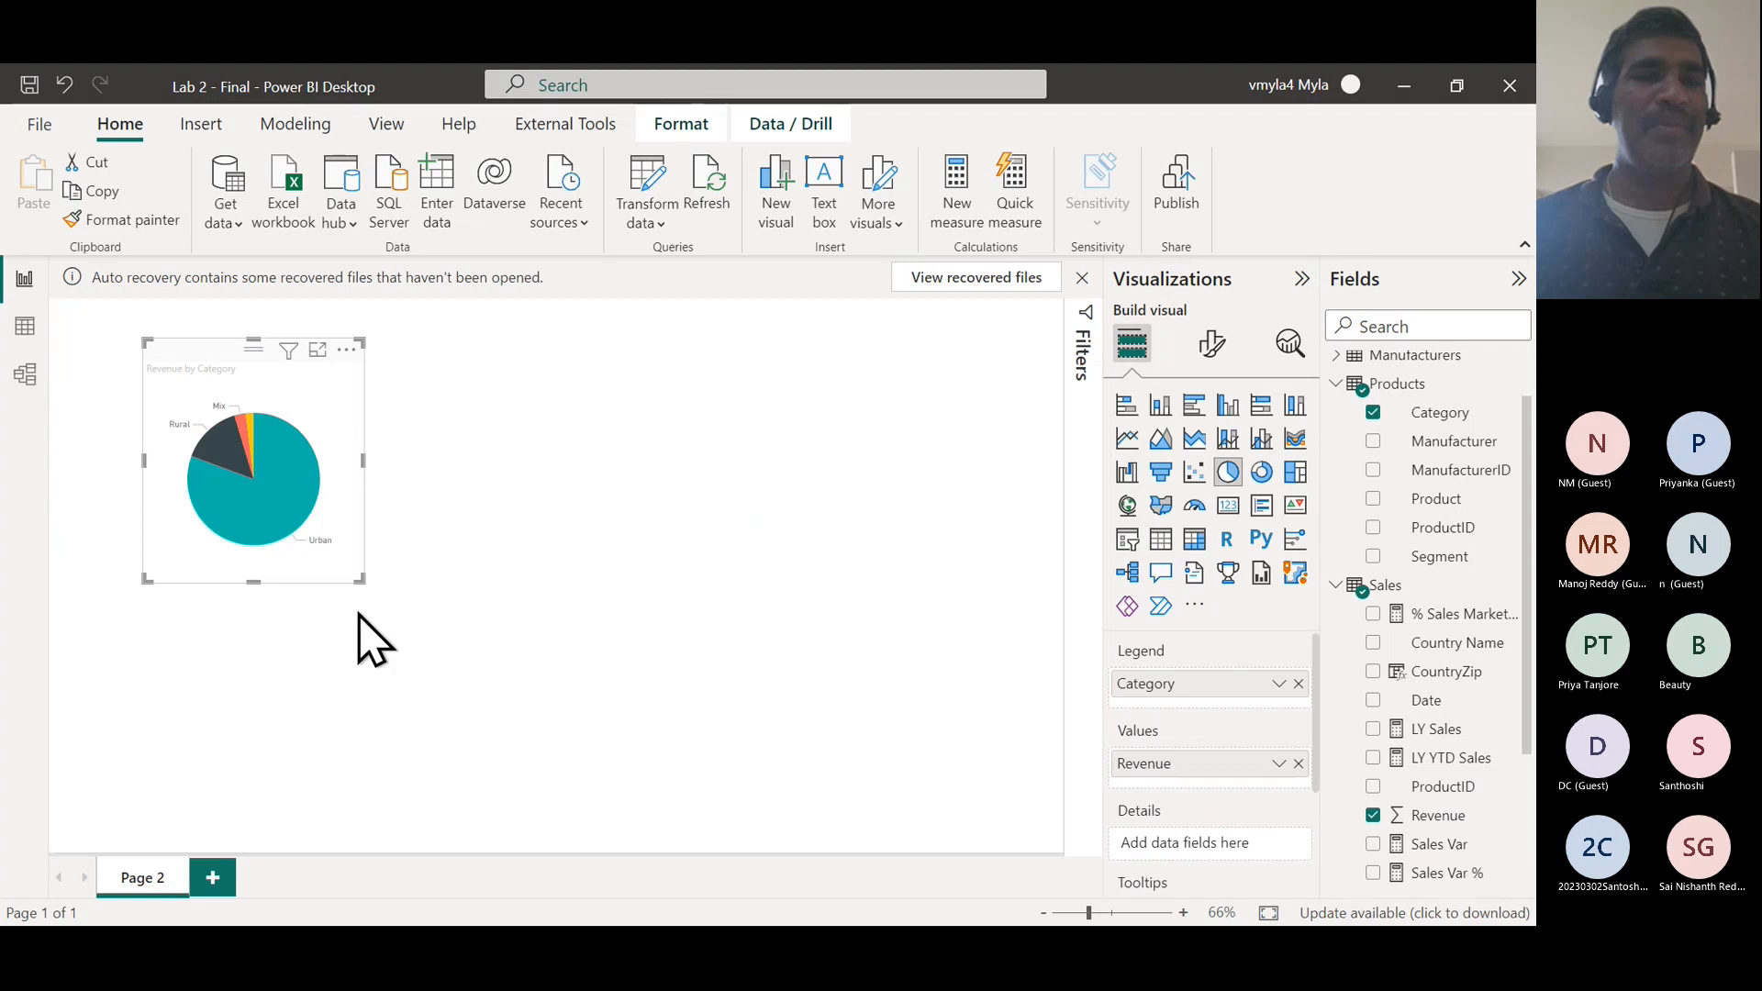
# - Check the options available for the Urban slice, dismiss the auto-recovery notice with "No, remove the files", and deselect the pie chart
pyautogui.rightClick(286, 509)
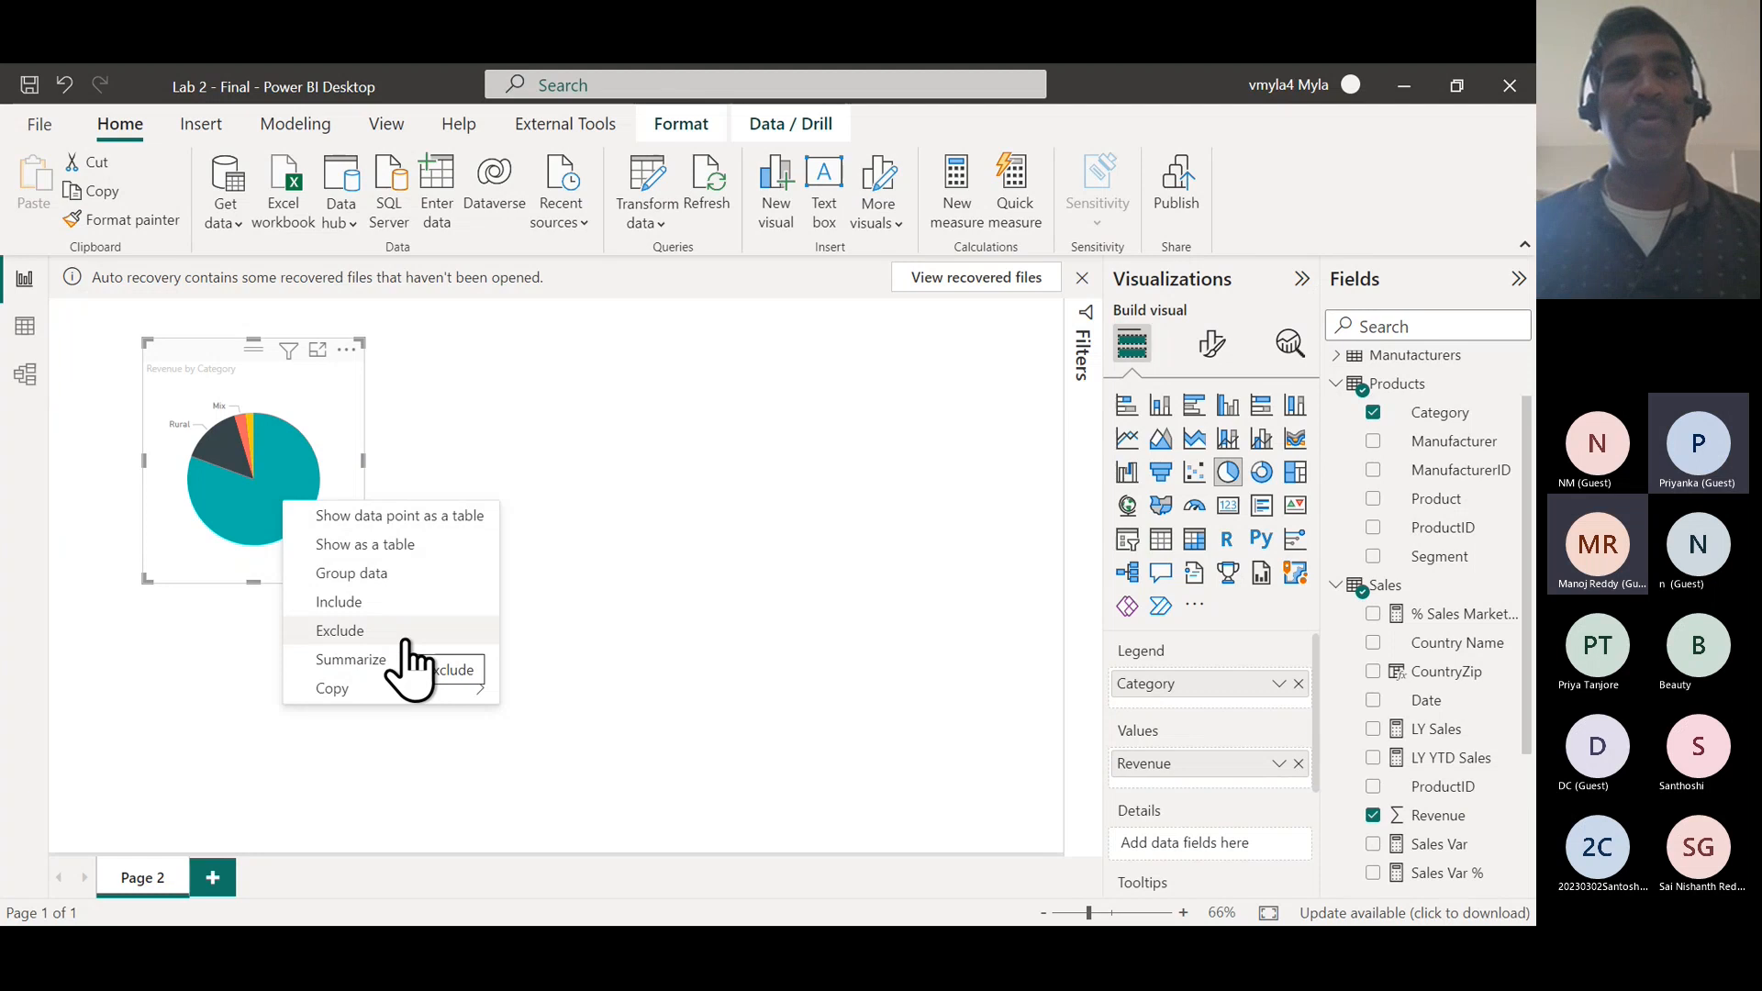
pyautogui.click(1084, 278)
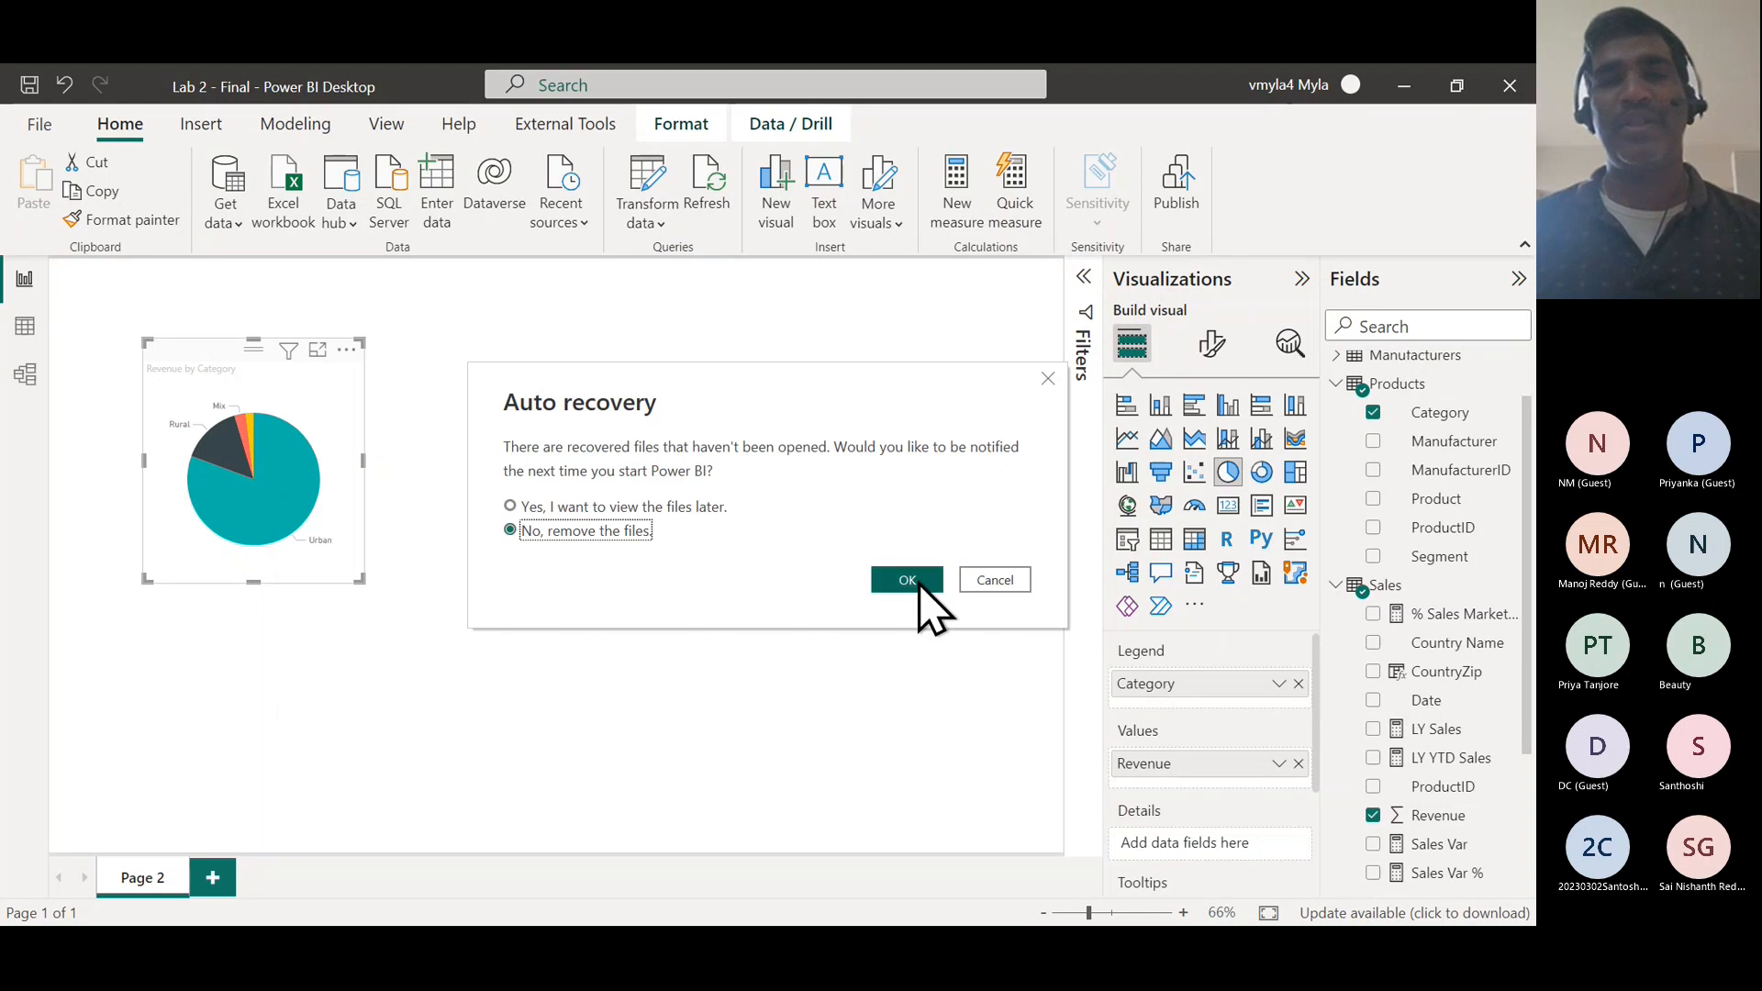
pyautogui.click(919, 582)
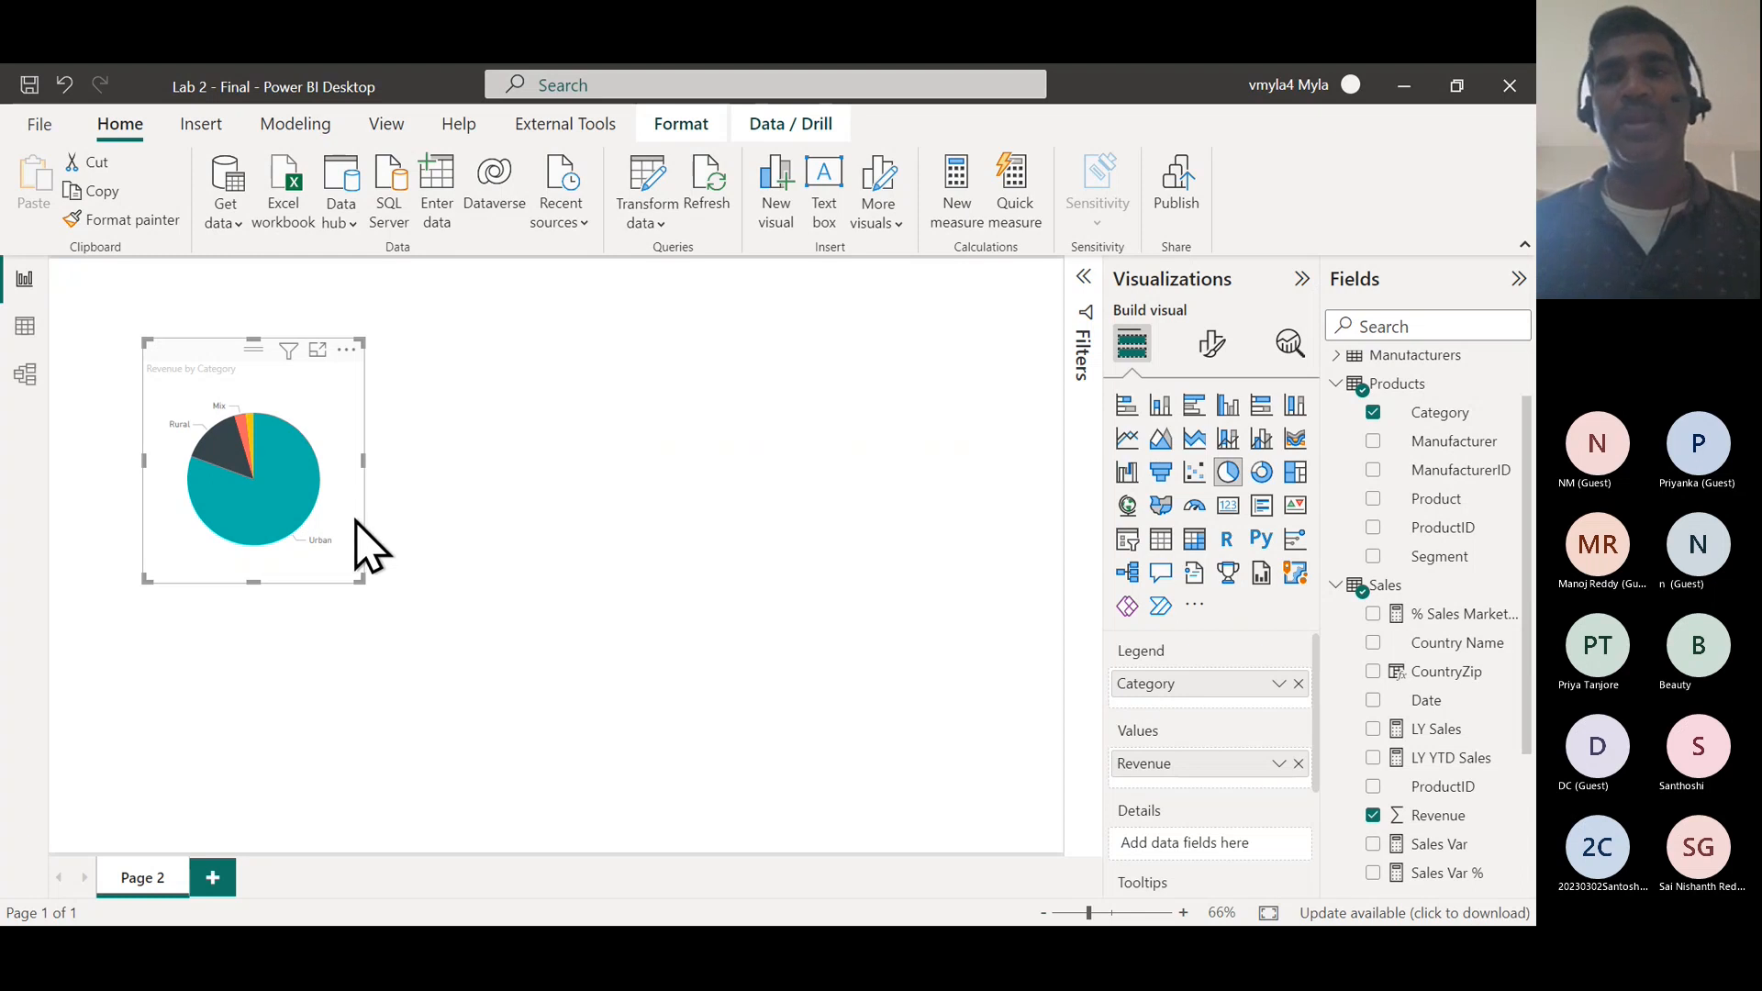
pyautogui.click(724, 590)
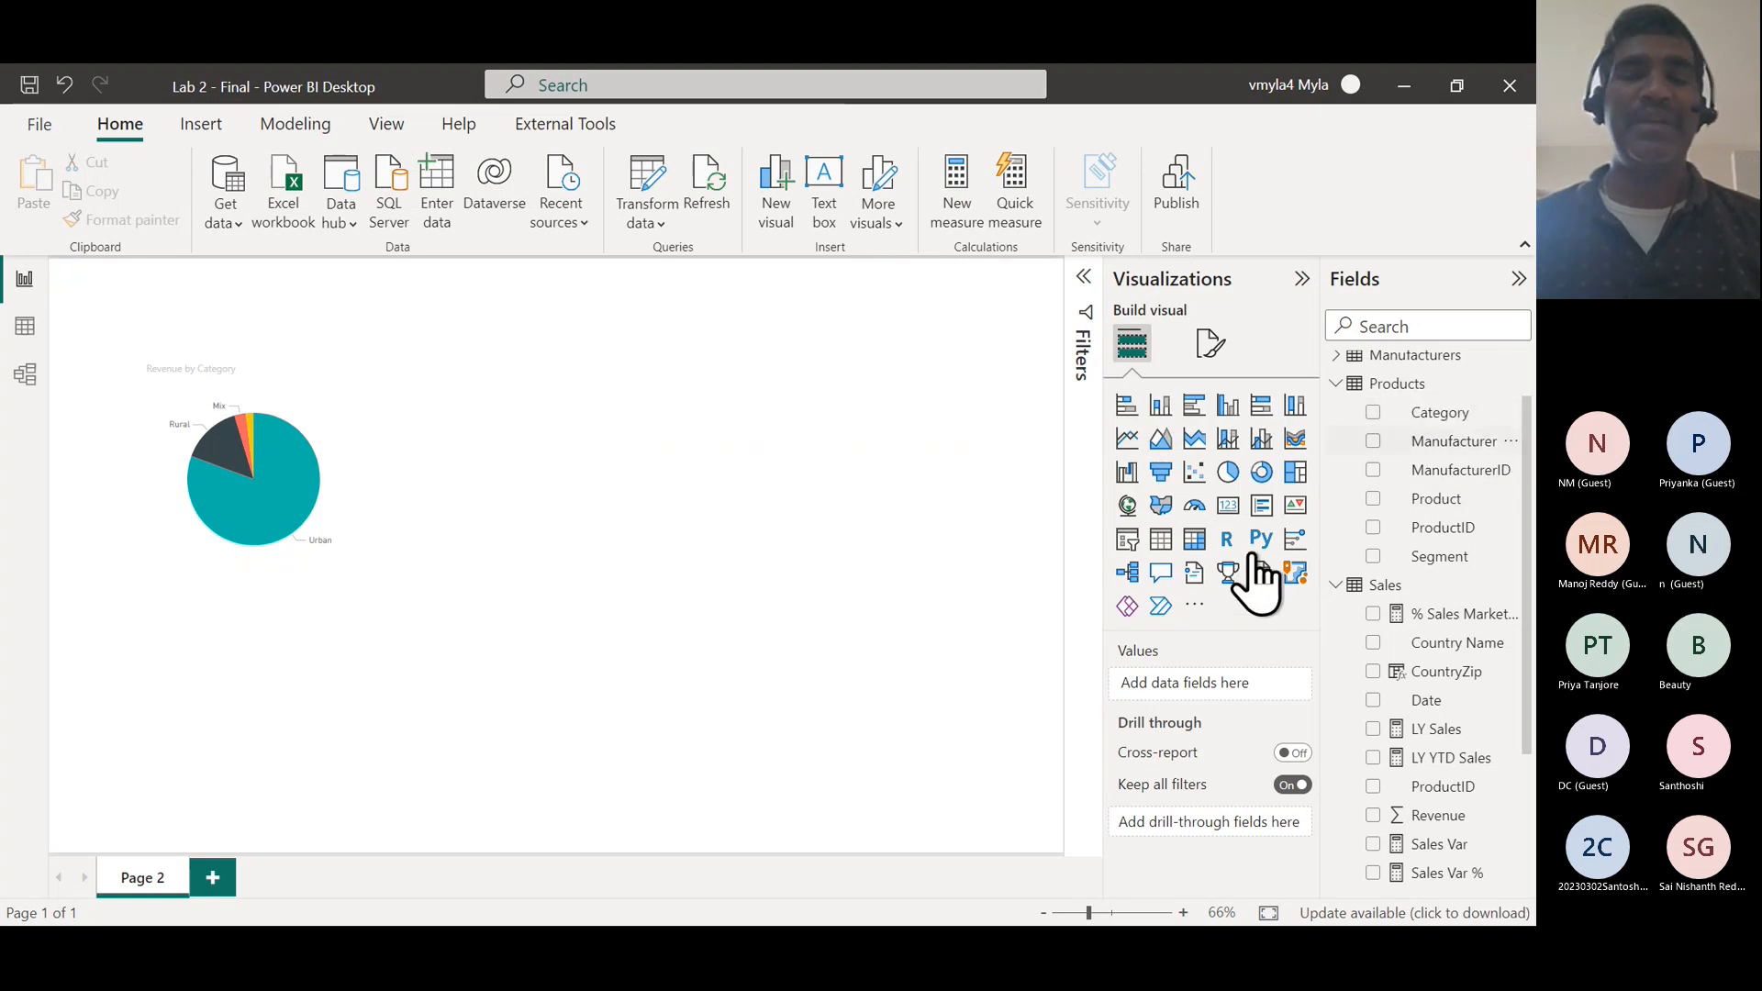
# - Add a report page with an enlarged table of Category, Segment and Product from Products, and remove Product from the table
pyautogui.click(213, 878)
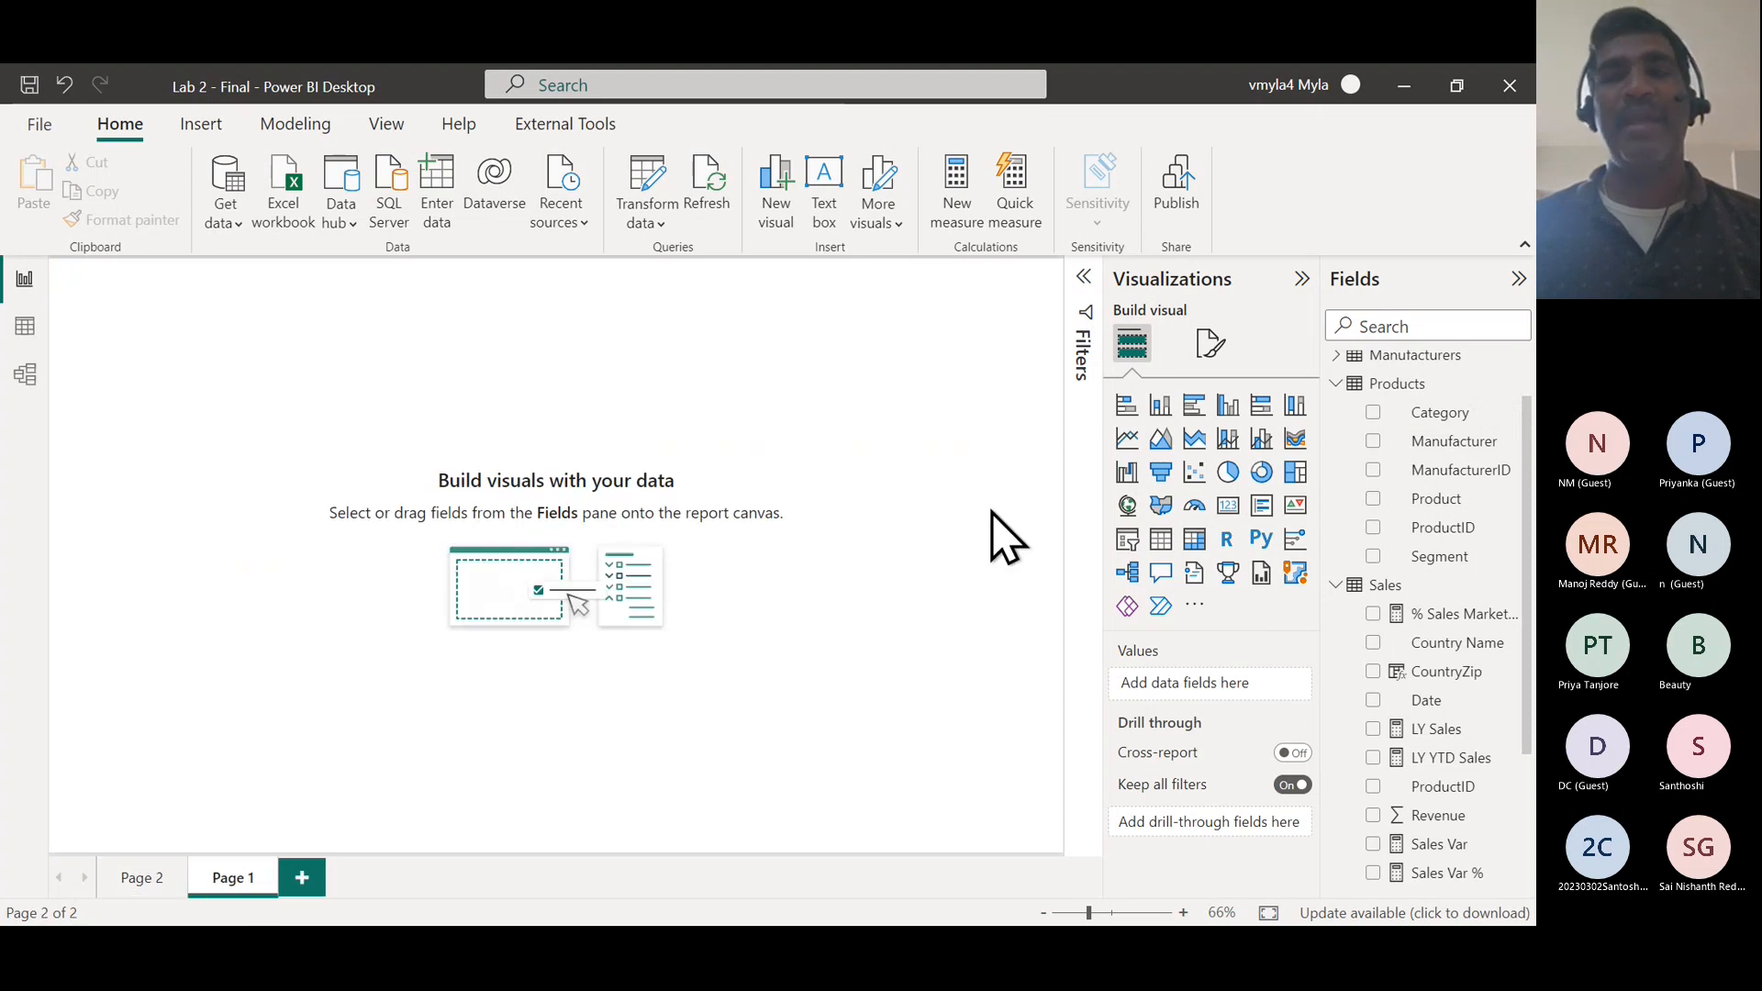
pyautogui.click(1373, 413)
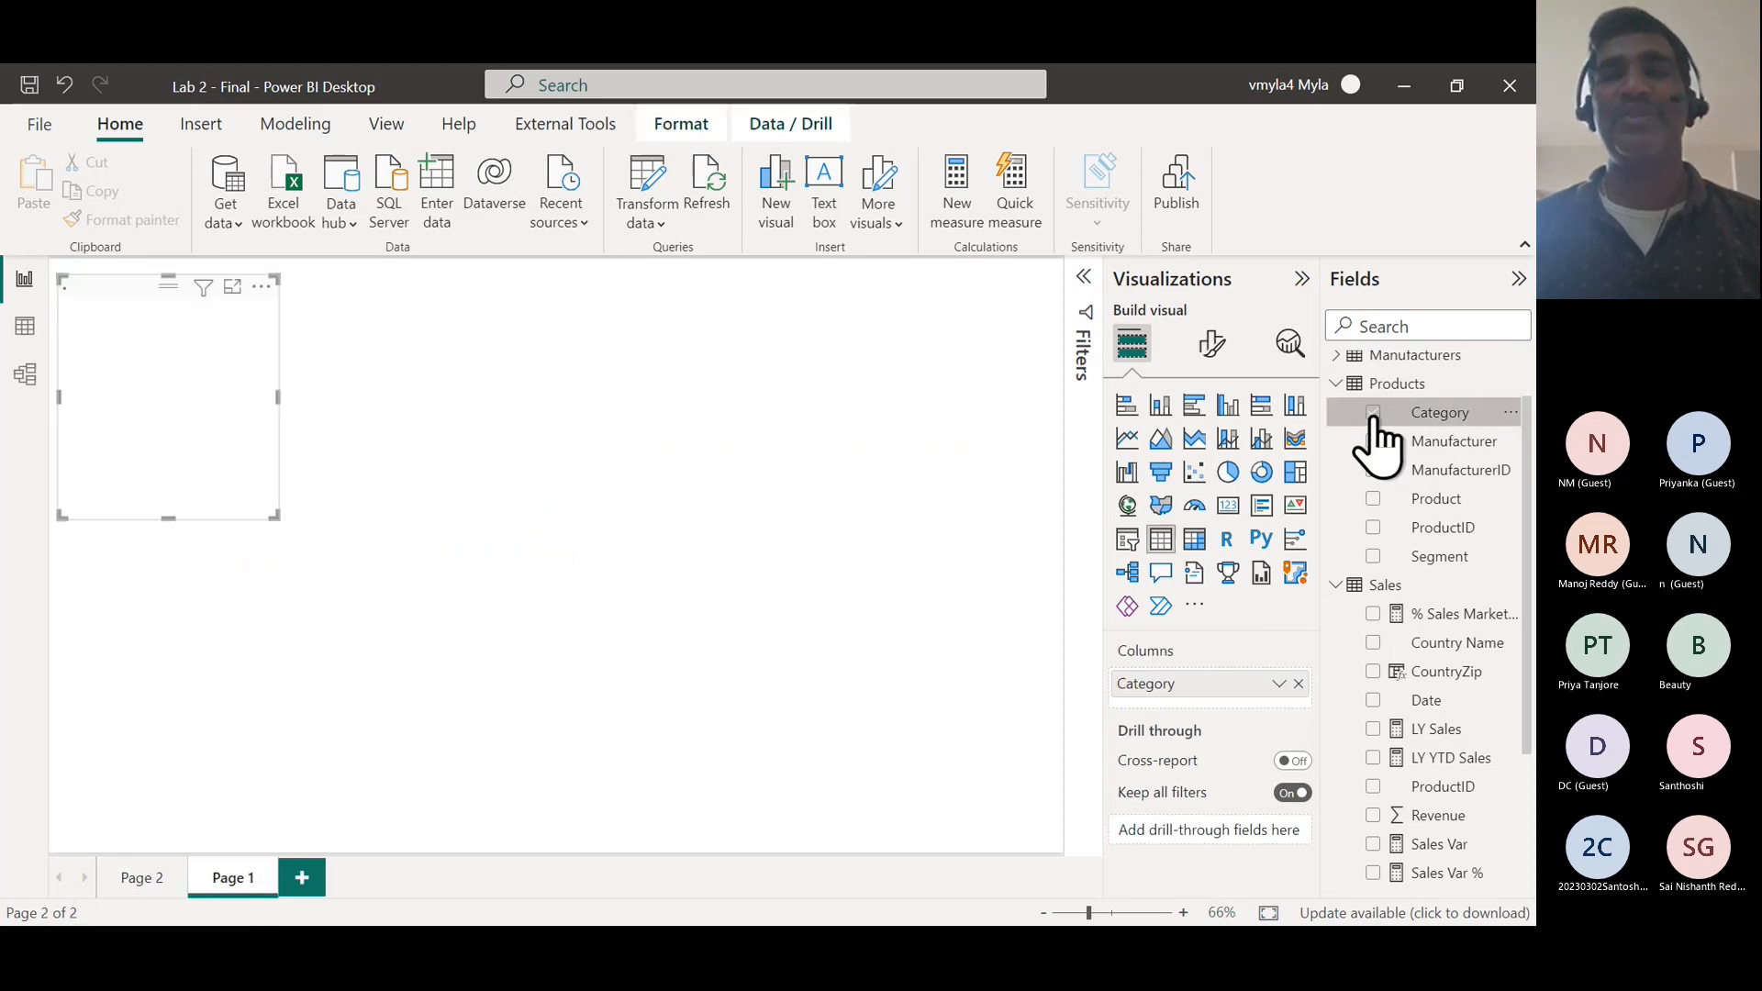
pyautogui.click(1373, 558)
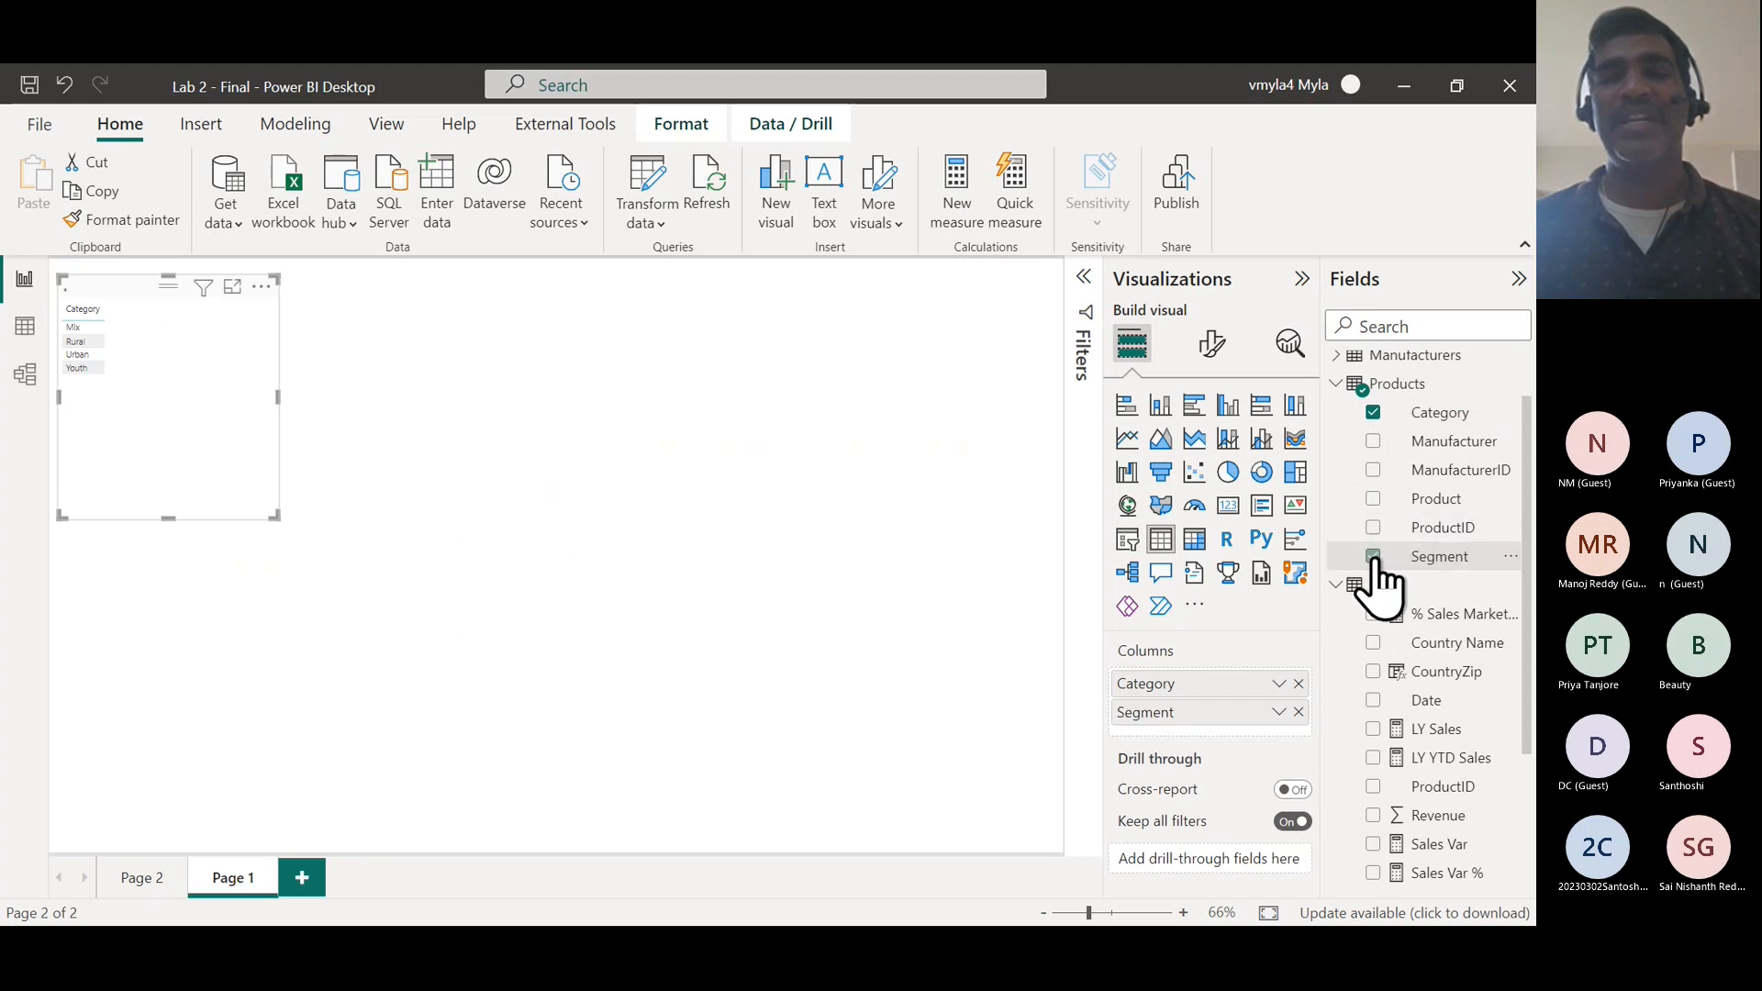
pyautogui.click(1373, 499)
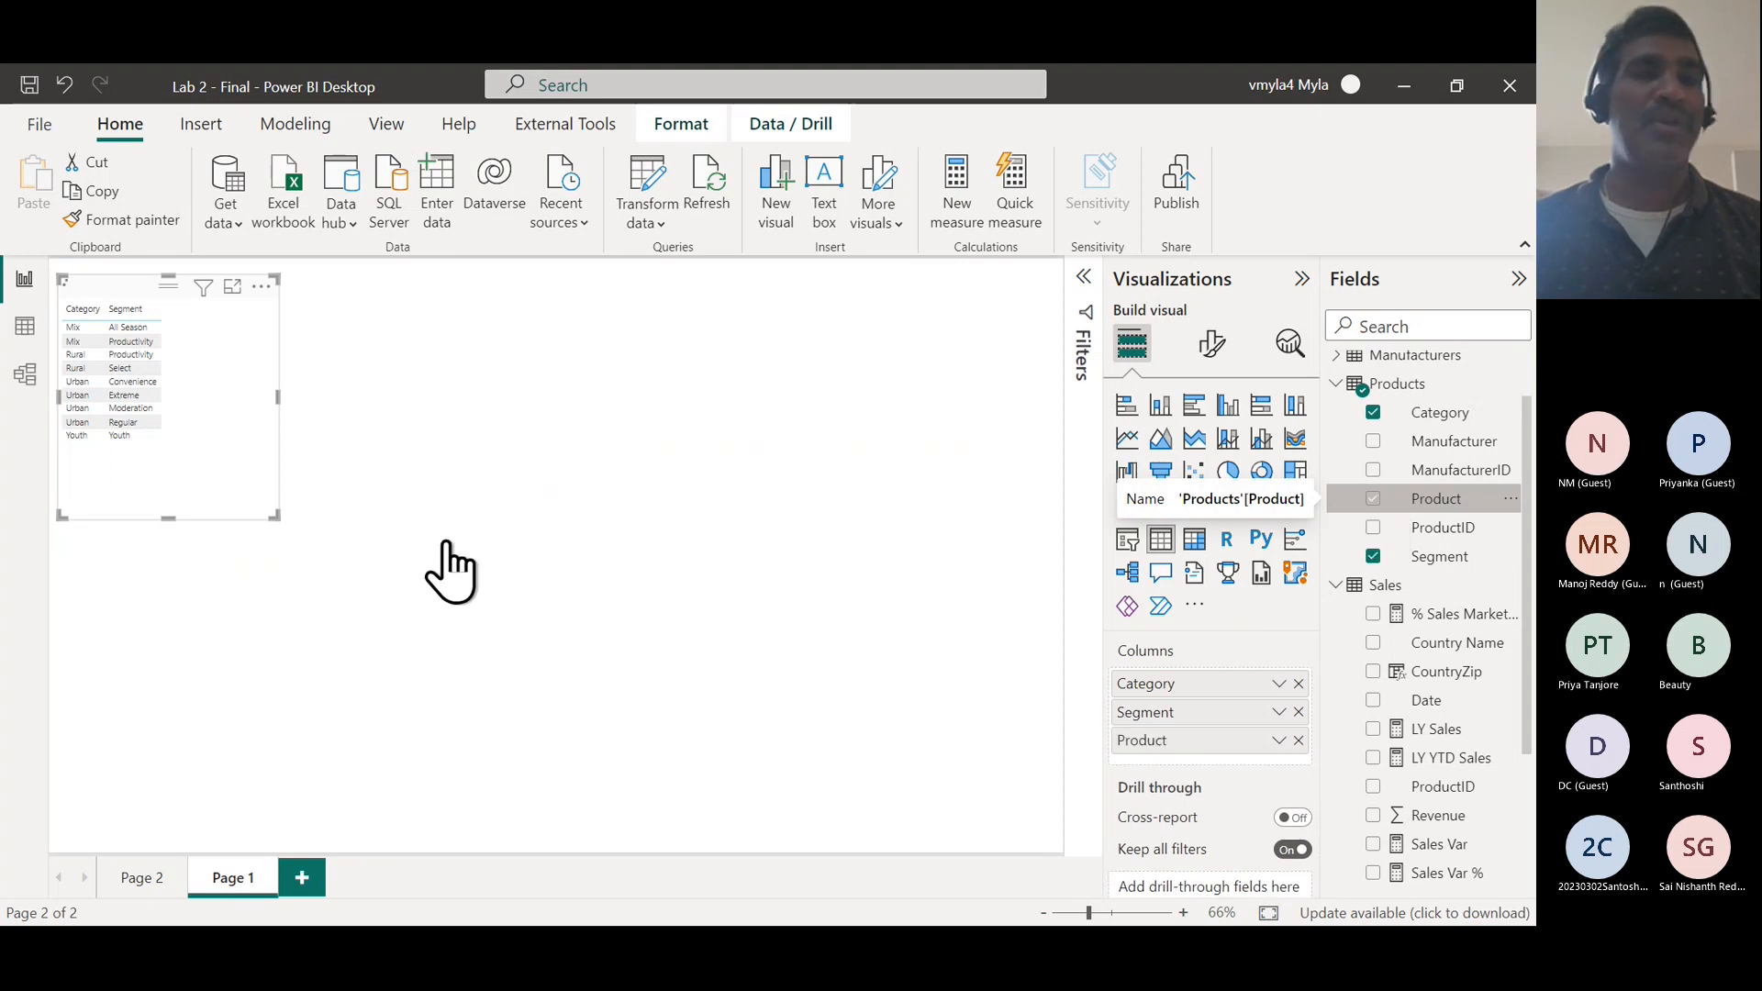
pyautogui.moveTo(272, 516); pyautogui.dragTo(684, 702)
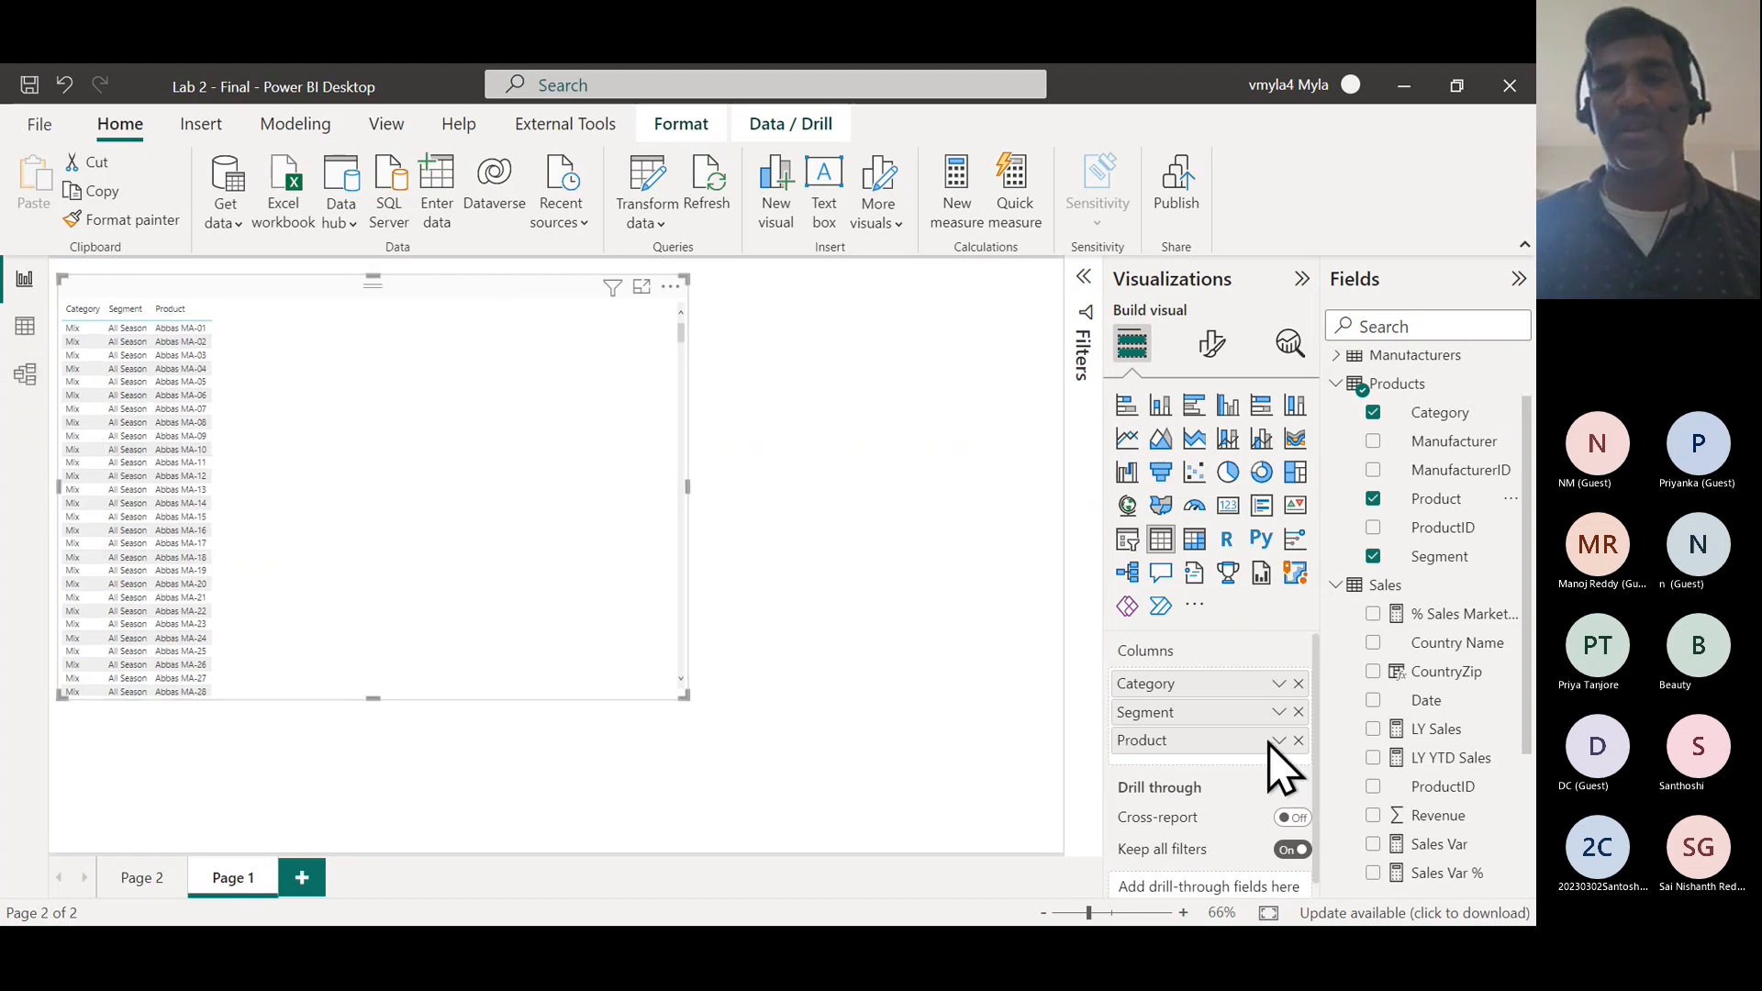
pyautogui.click(1299, 740)
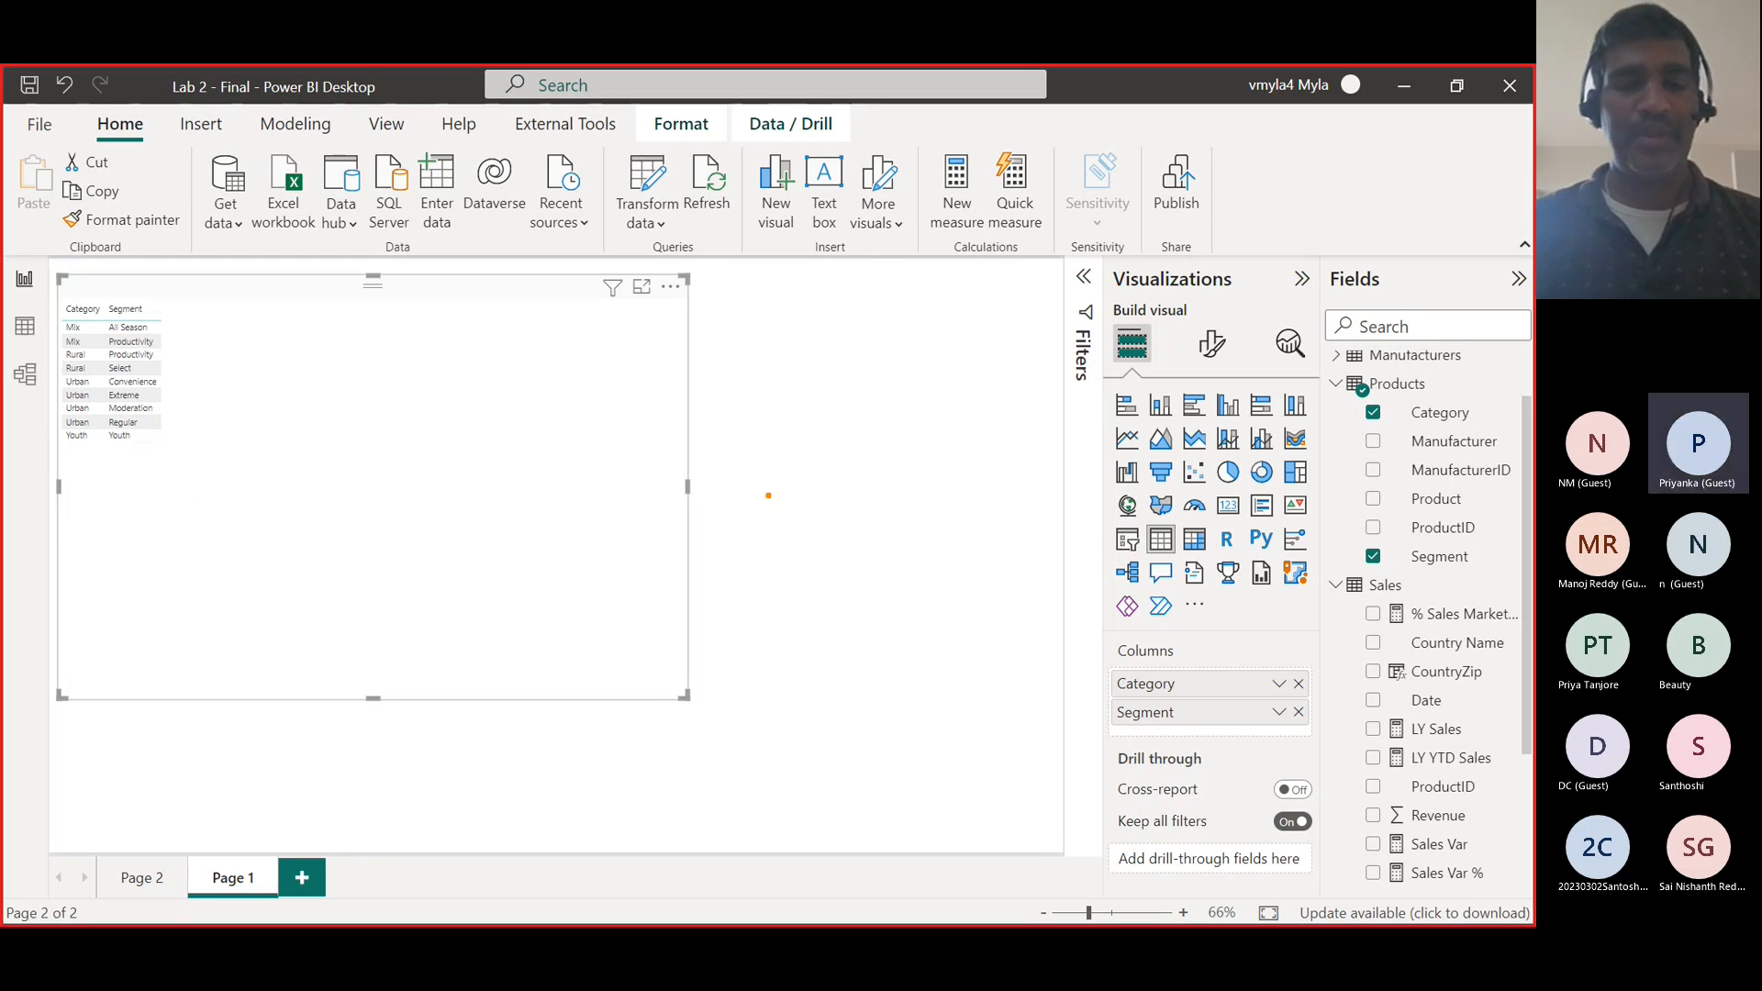
# - Annotate the screen beside the table with the text "one to many" and clear the annotation
pyautogui.write('man')
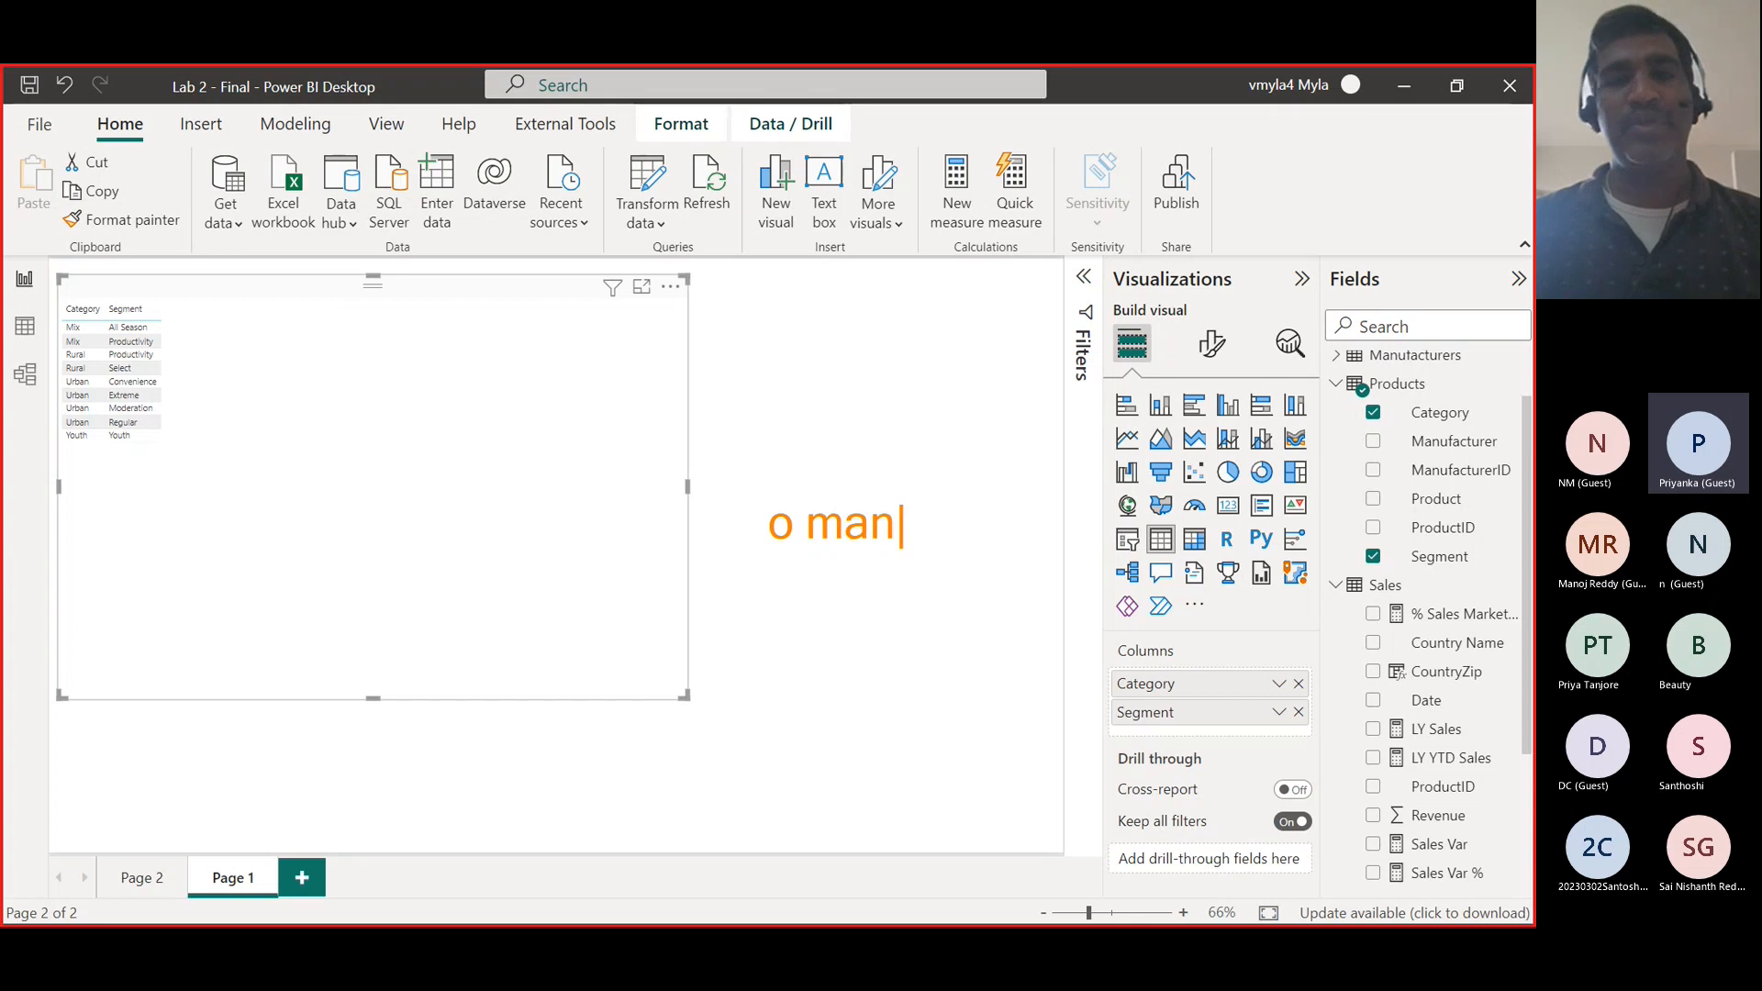
pyautogui.press('BackSpace')
pyautogui.press('BackSpace')
pyautogui.press('BackSpace')
pyautogui.press('BackSpace')
pyautogui.write('n')
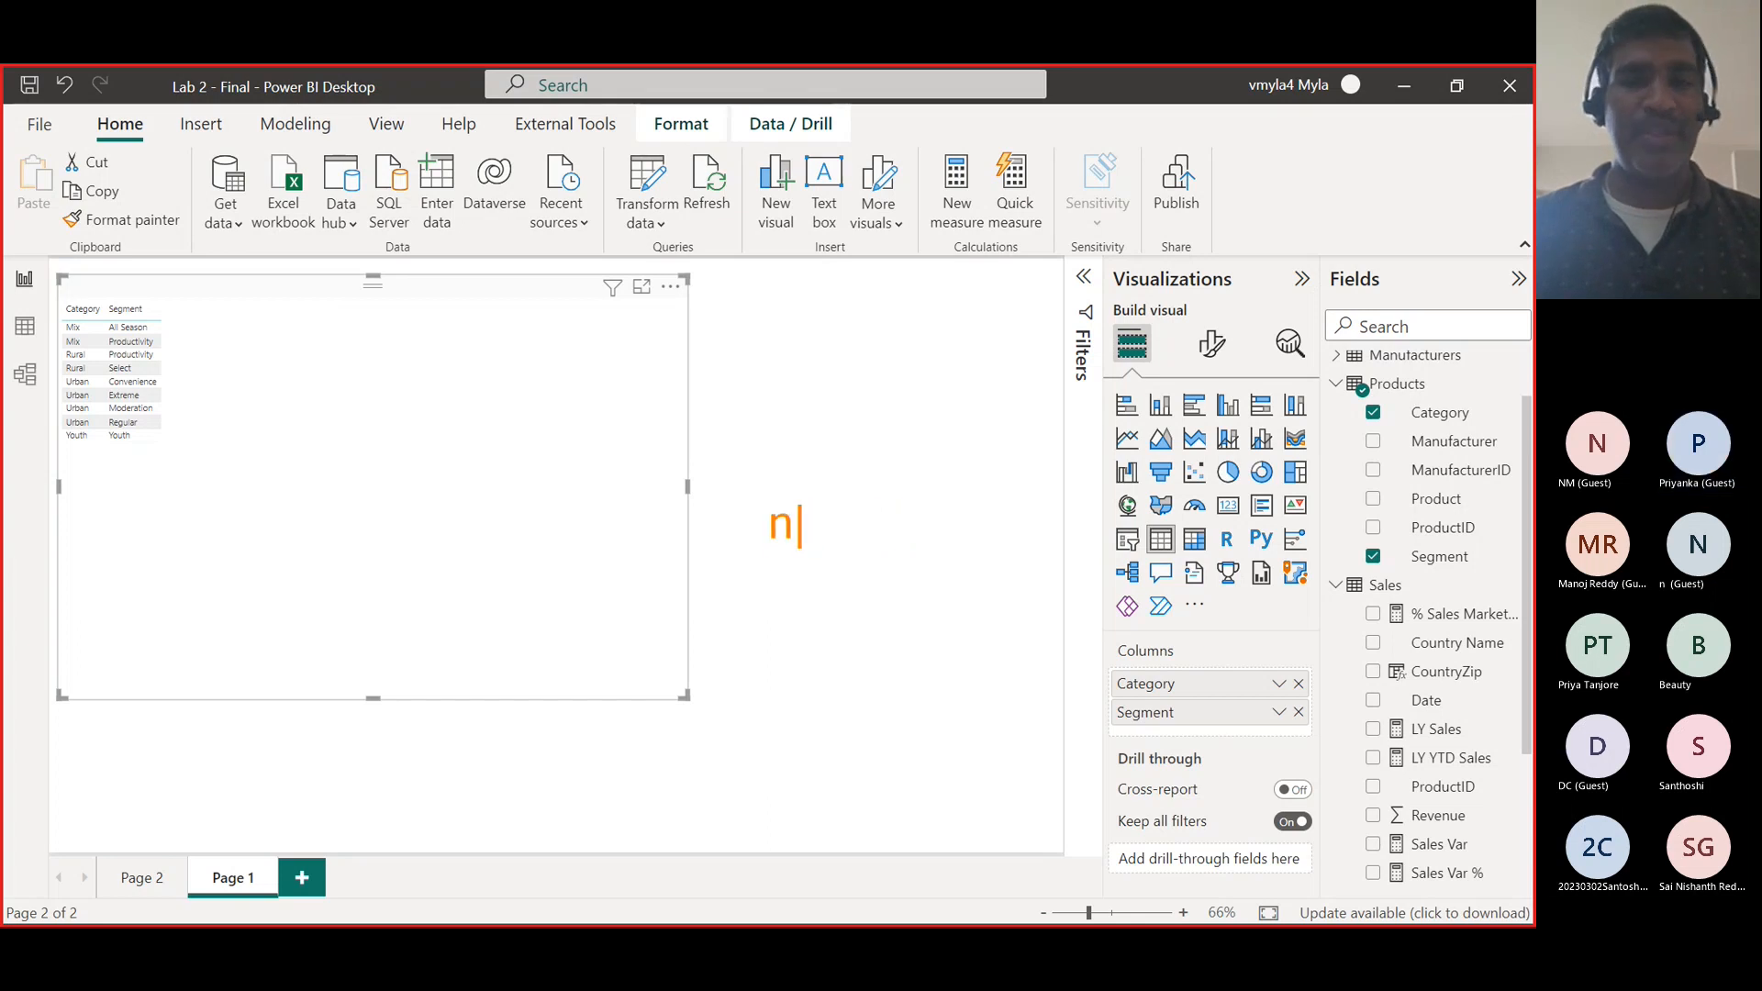
pyautogui.write('e')
pyautogui.press('BackSpace')
pyautogui.press('BackSpace')
pyautogui.press('BackSpace')
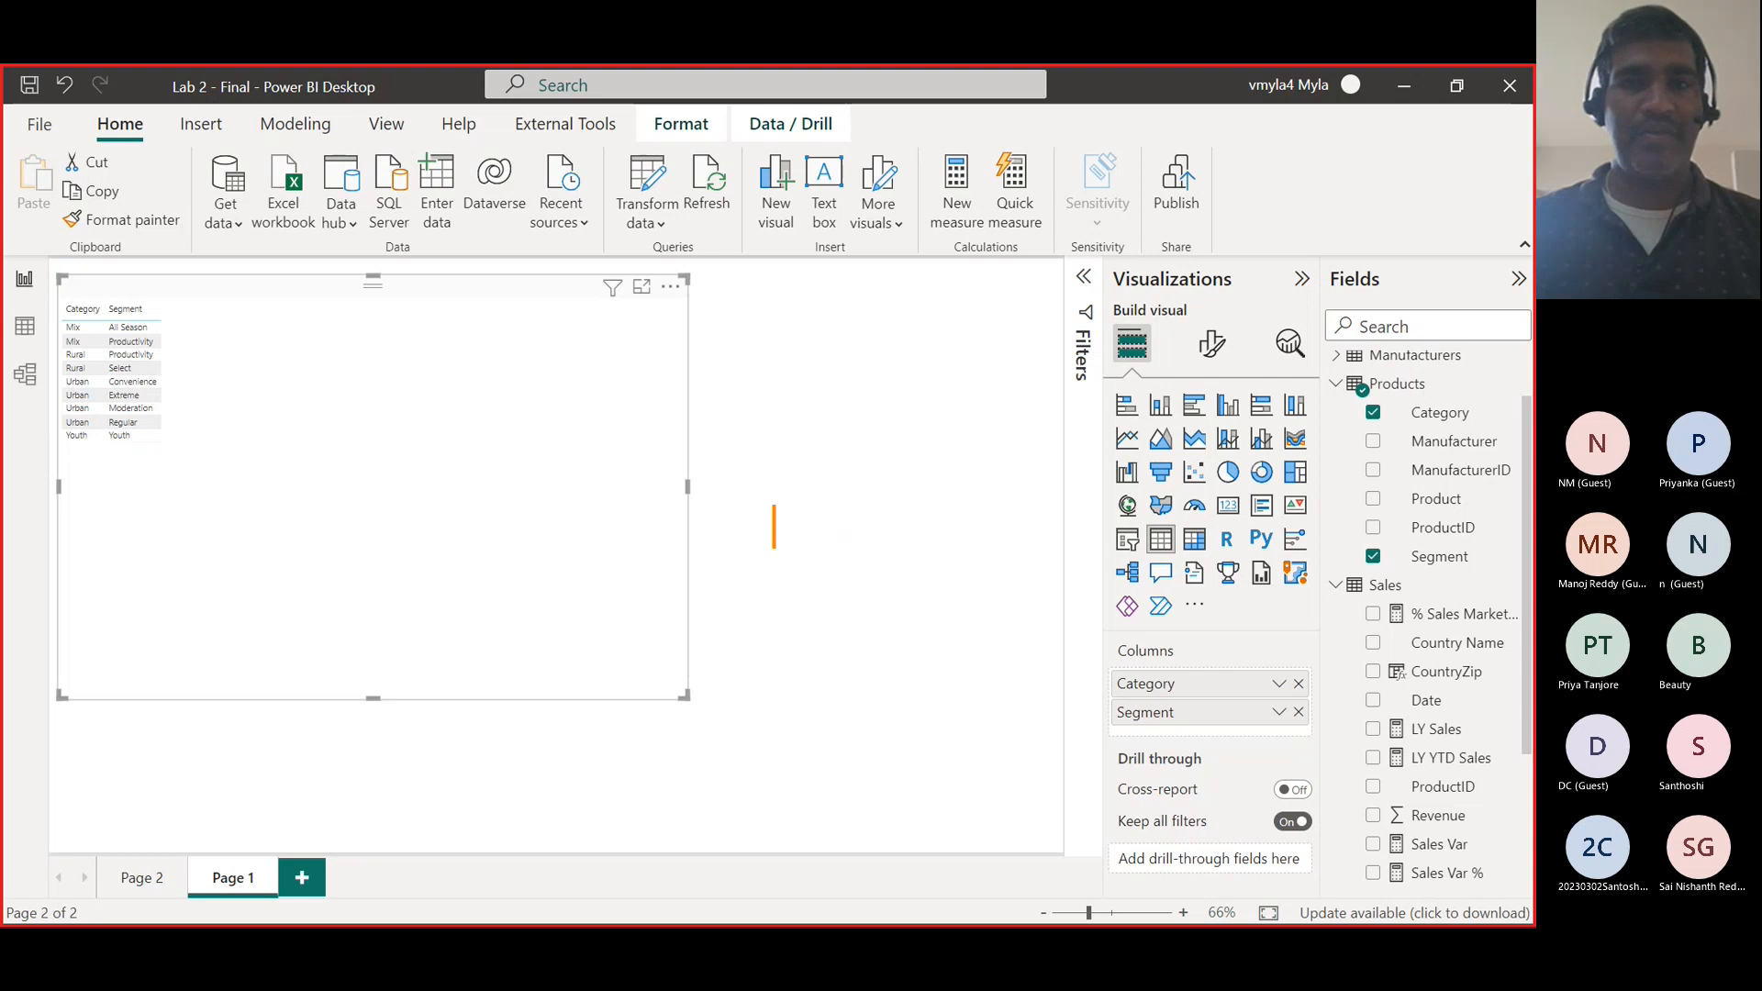
pyautogui.write('one to ')
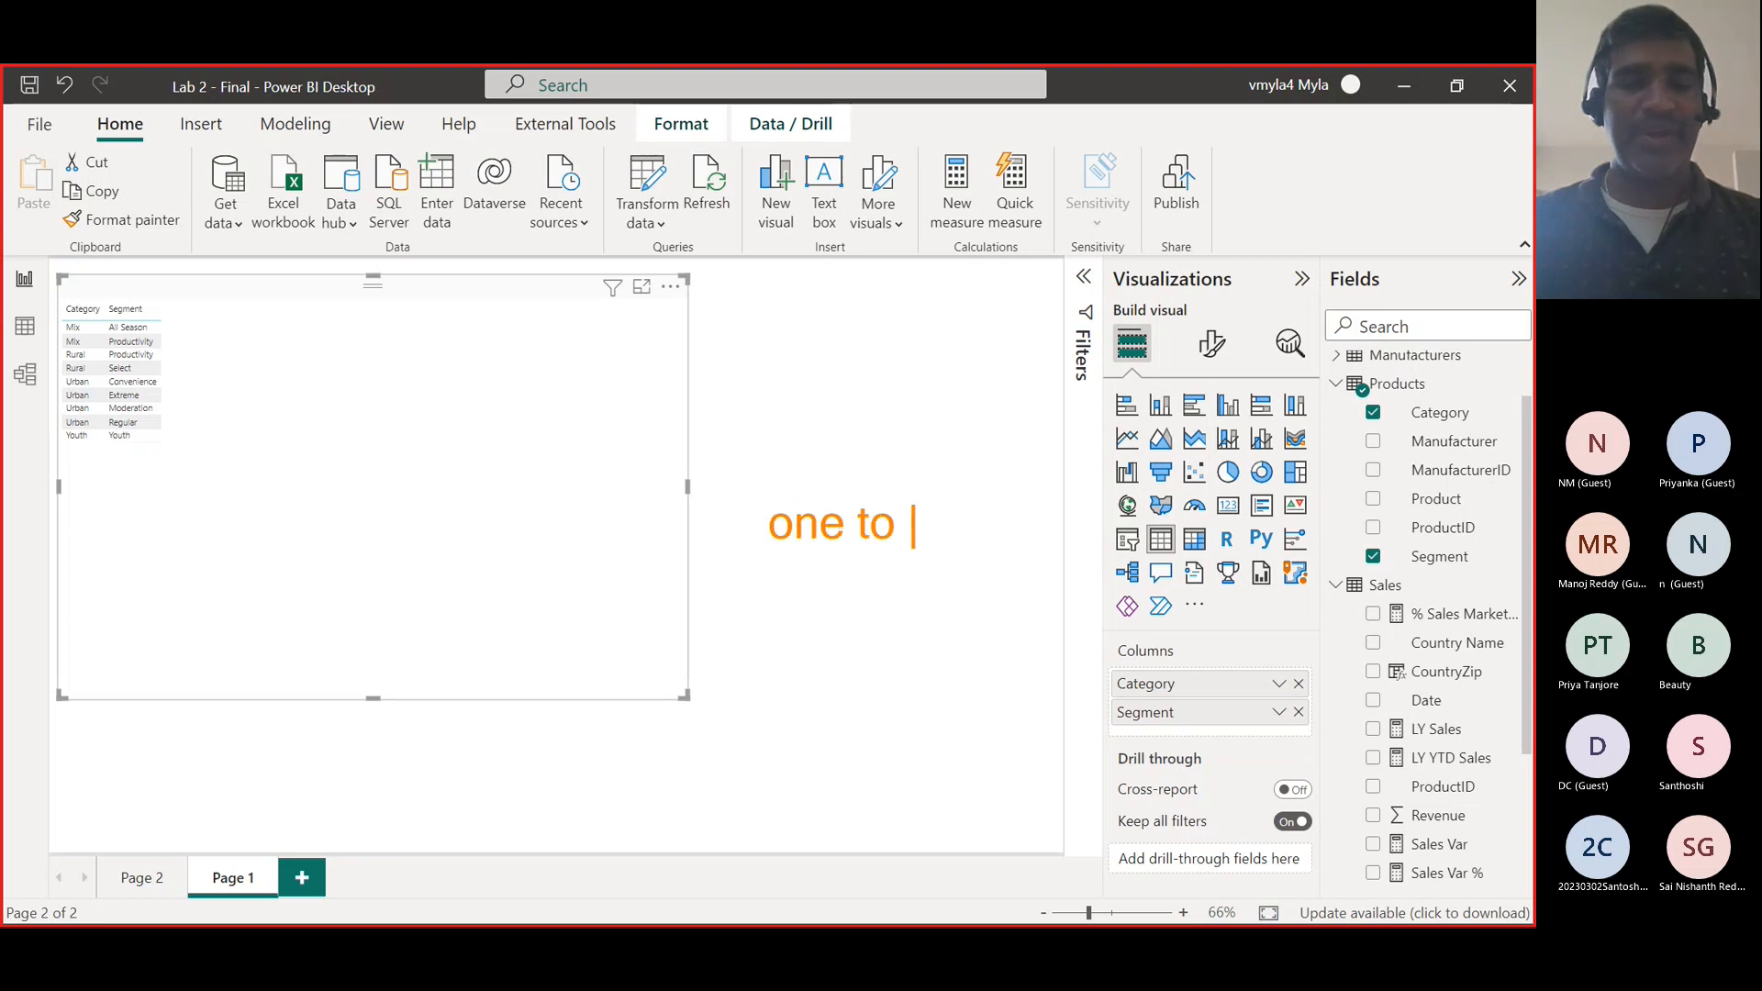
pyautogui.write('many')
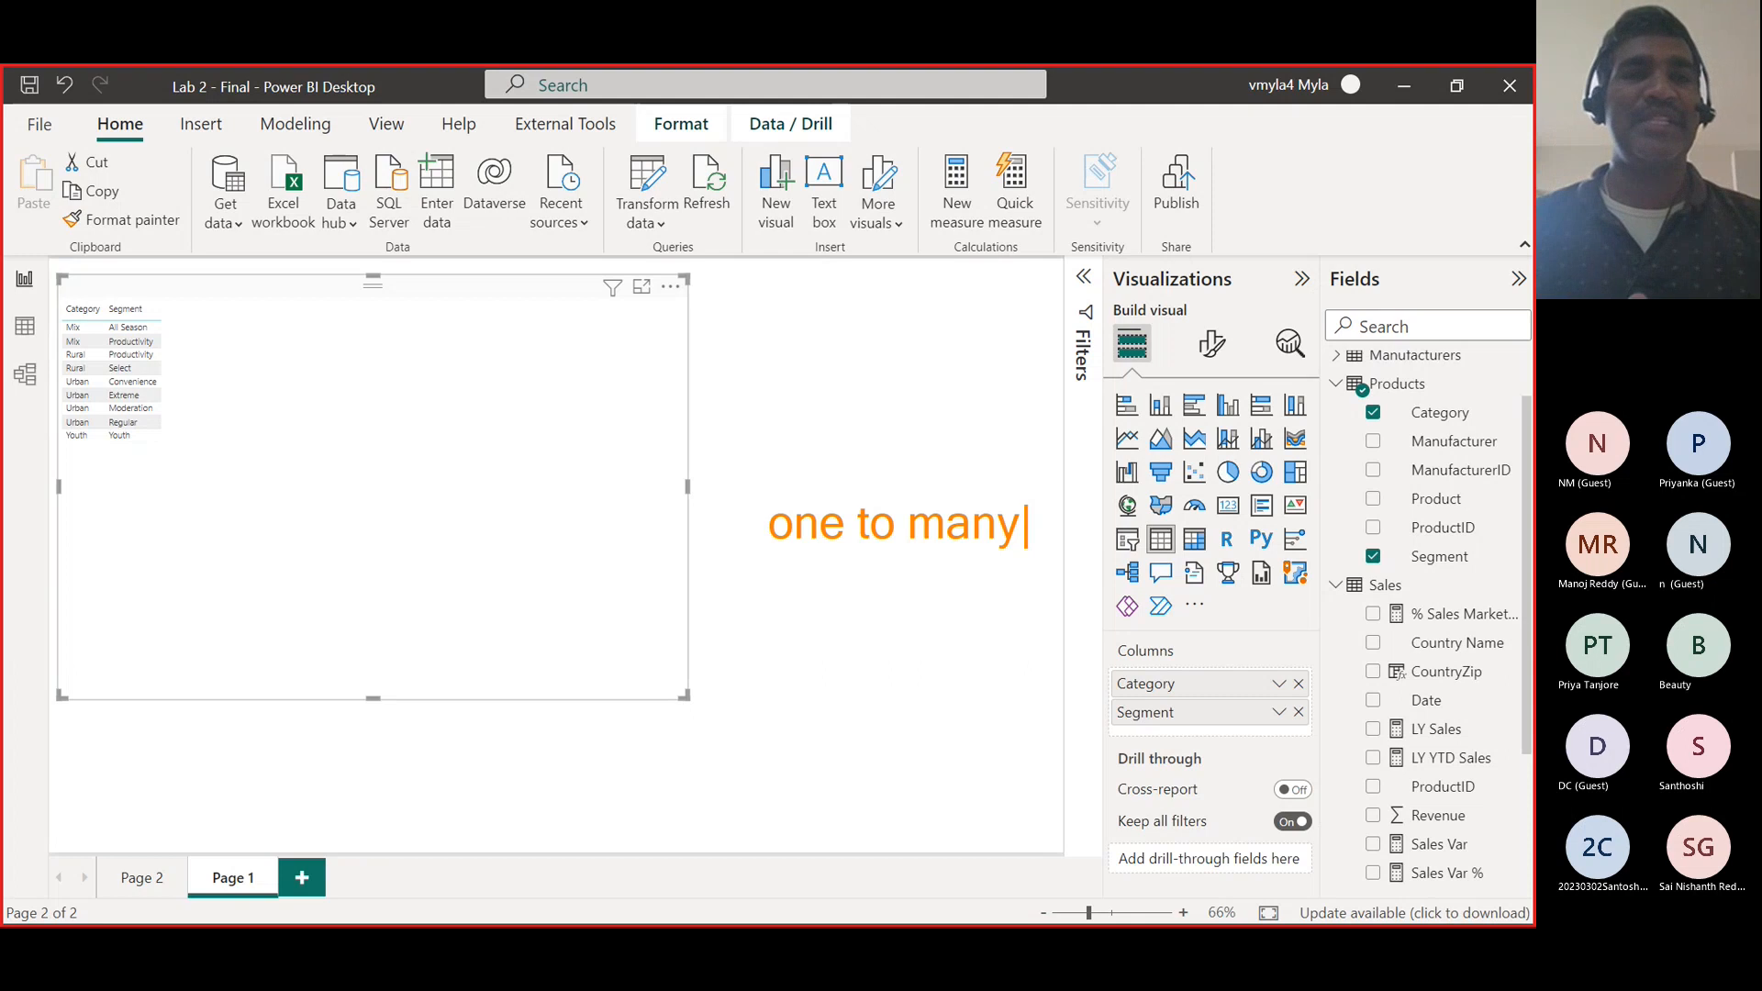
pyautogui.press('Escape')
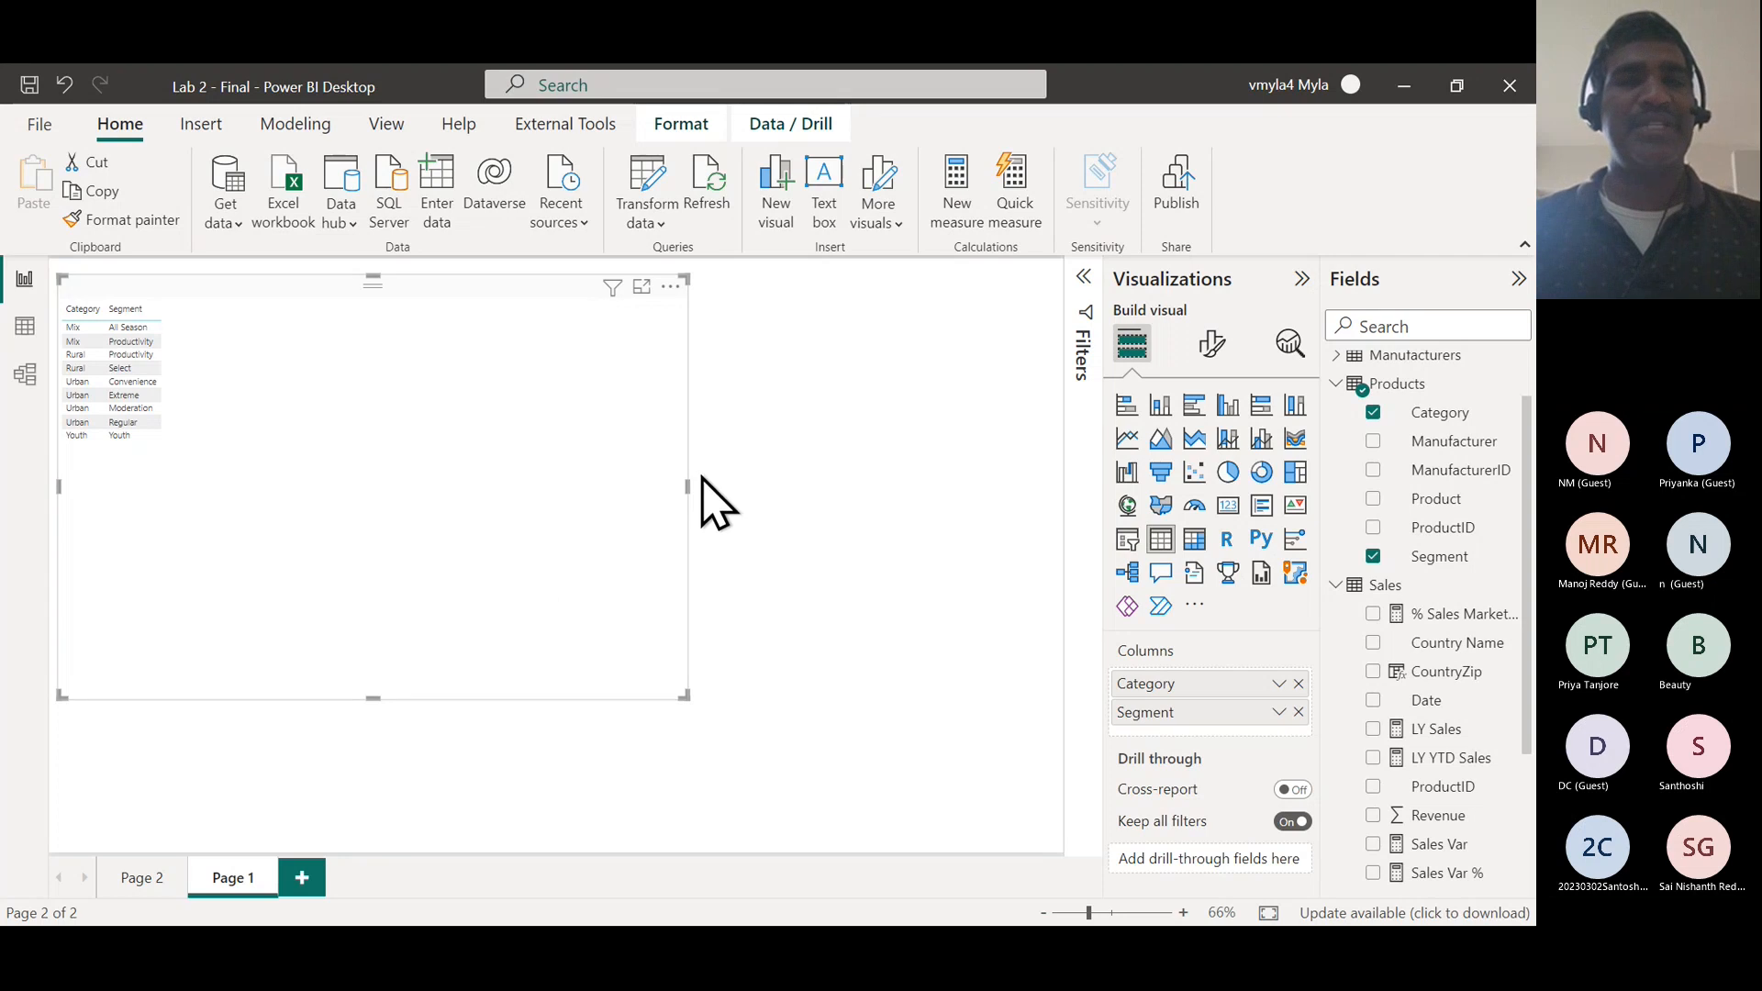
# - Narrow the Category and Segment table, and create a hierarchy from the Category field of Products, expanding it to show its level
pyautogui.moveTo(686, 484); pyautogui.dragTo(292, 471)
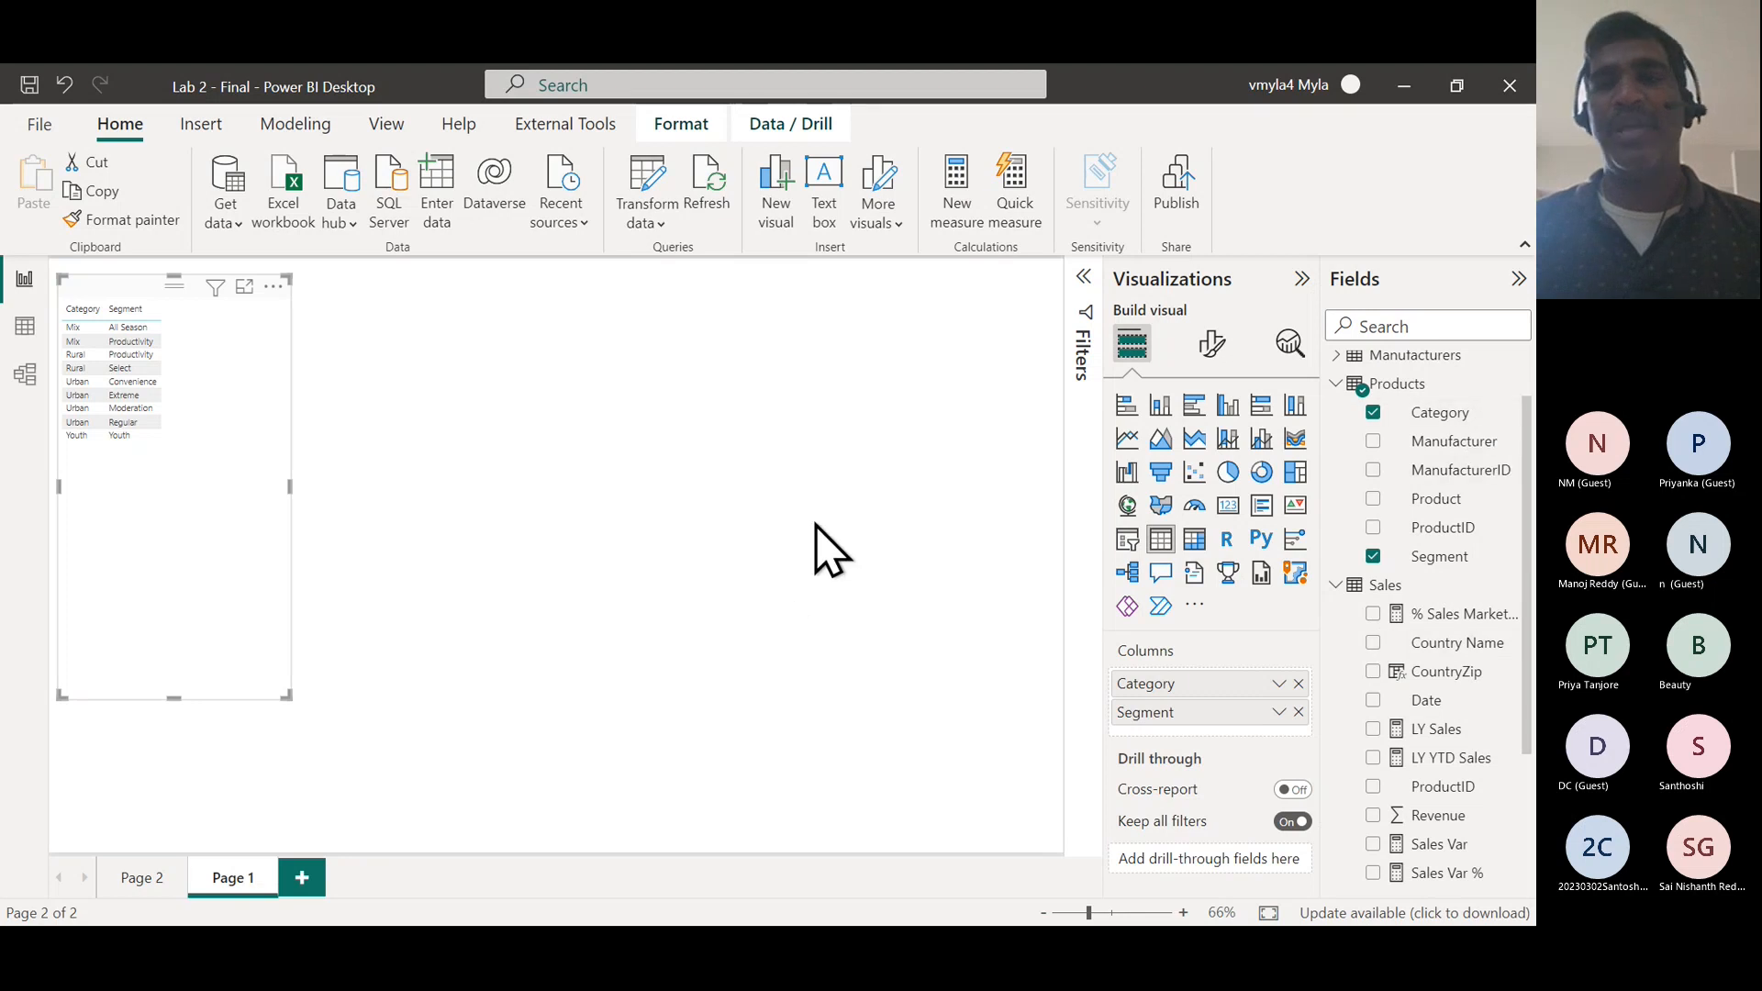
pyautogui.click(825, 547)
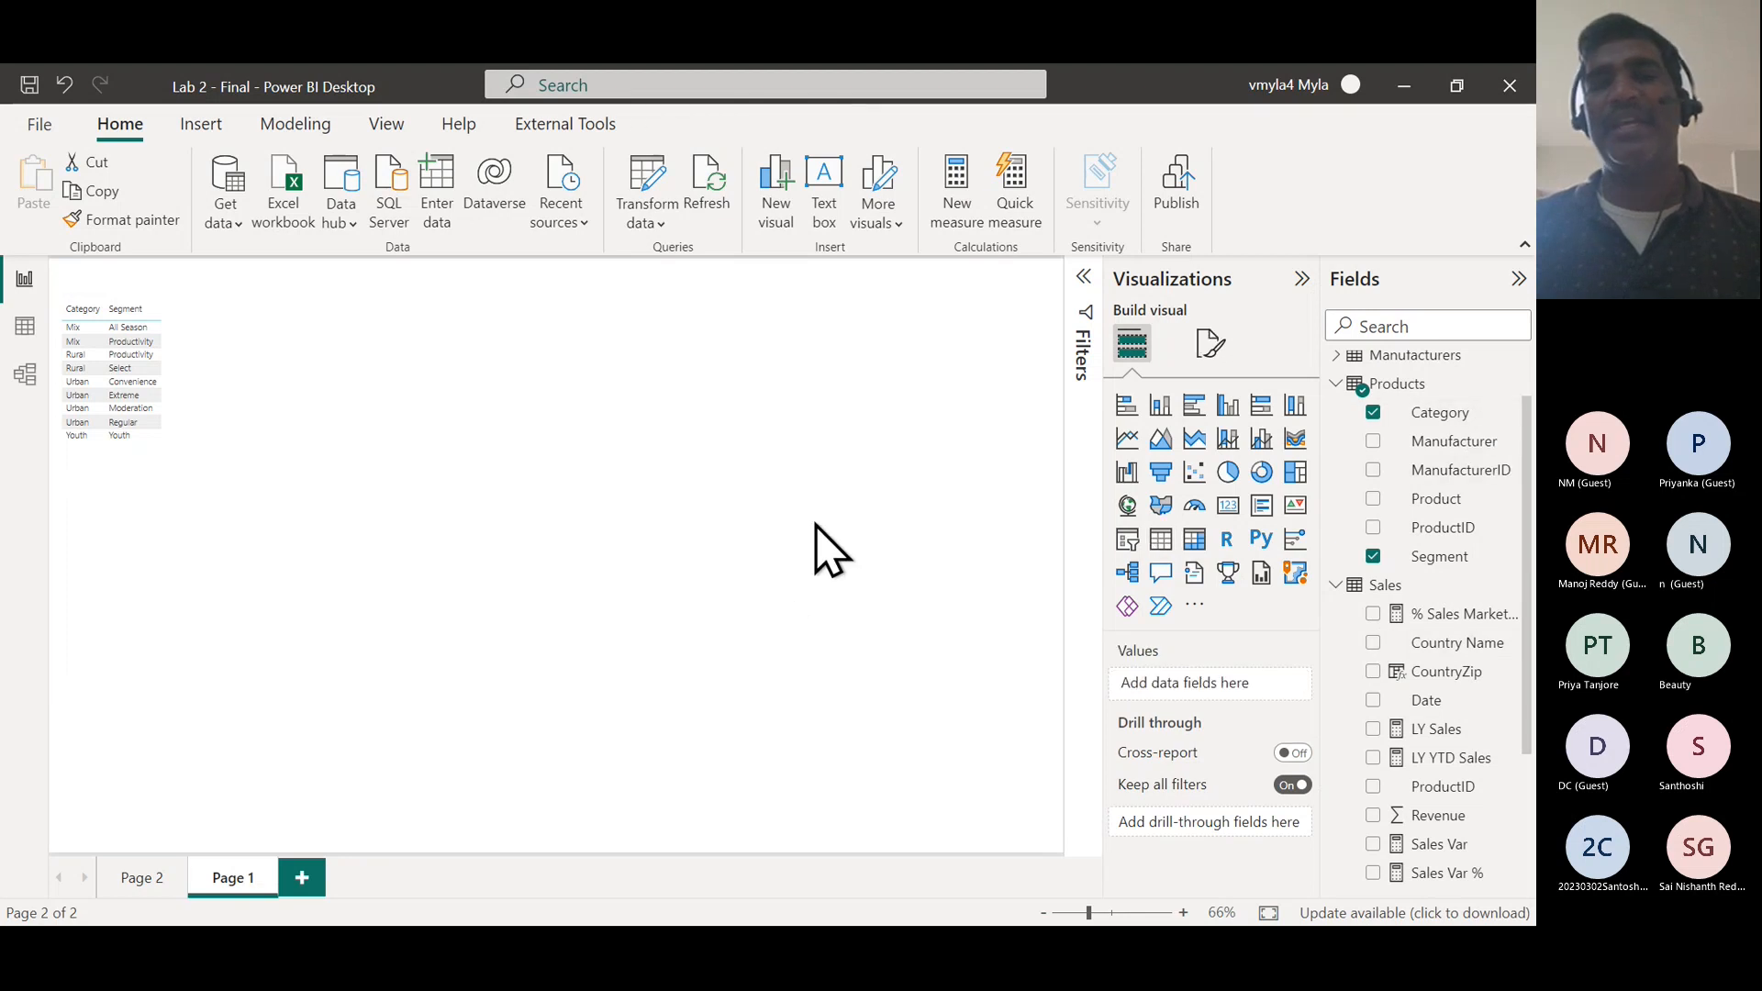
pyautogui.click(1509, 415)
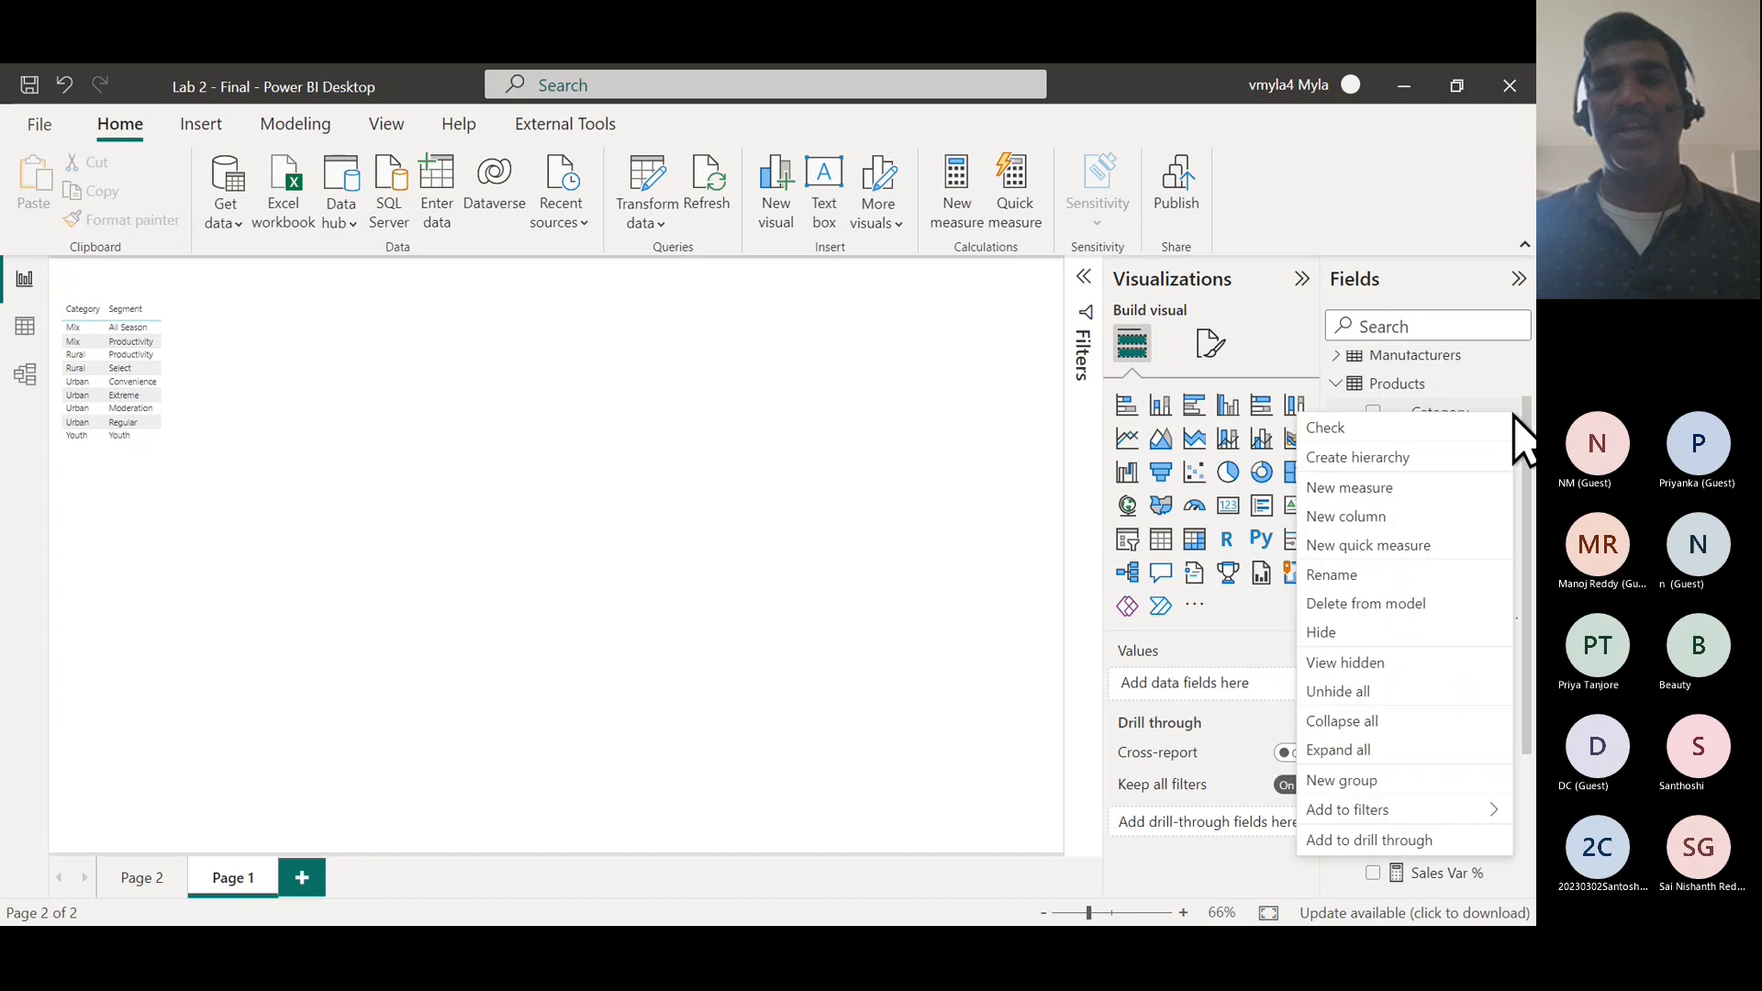
pyautogui.click(1402, 459)
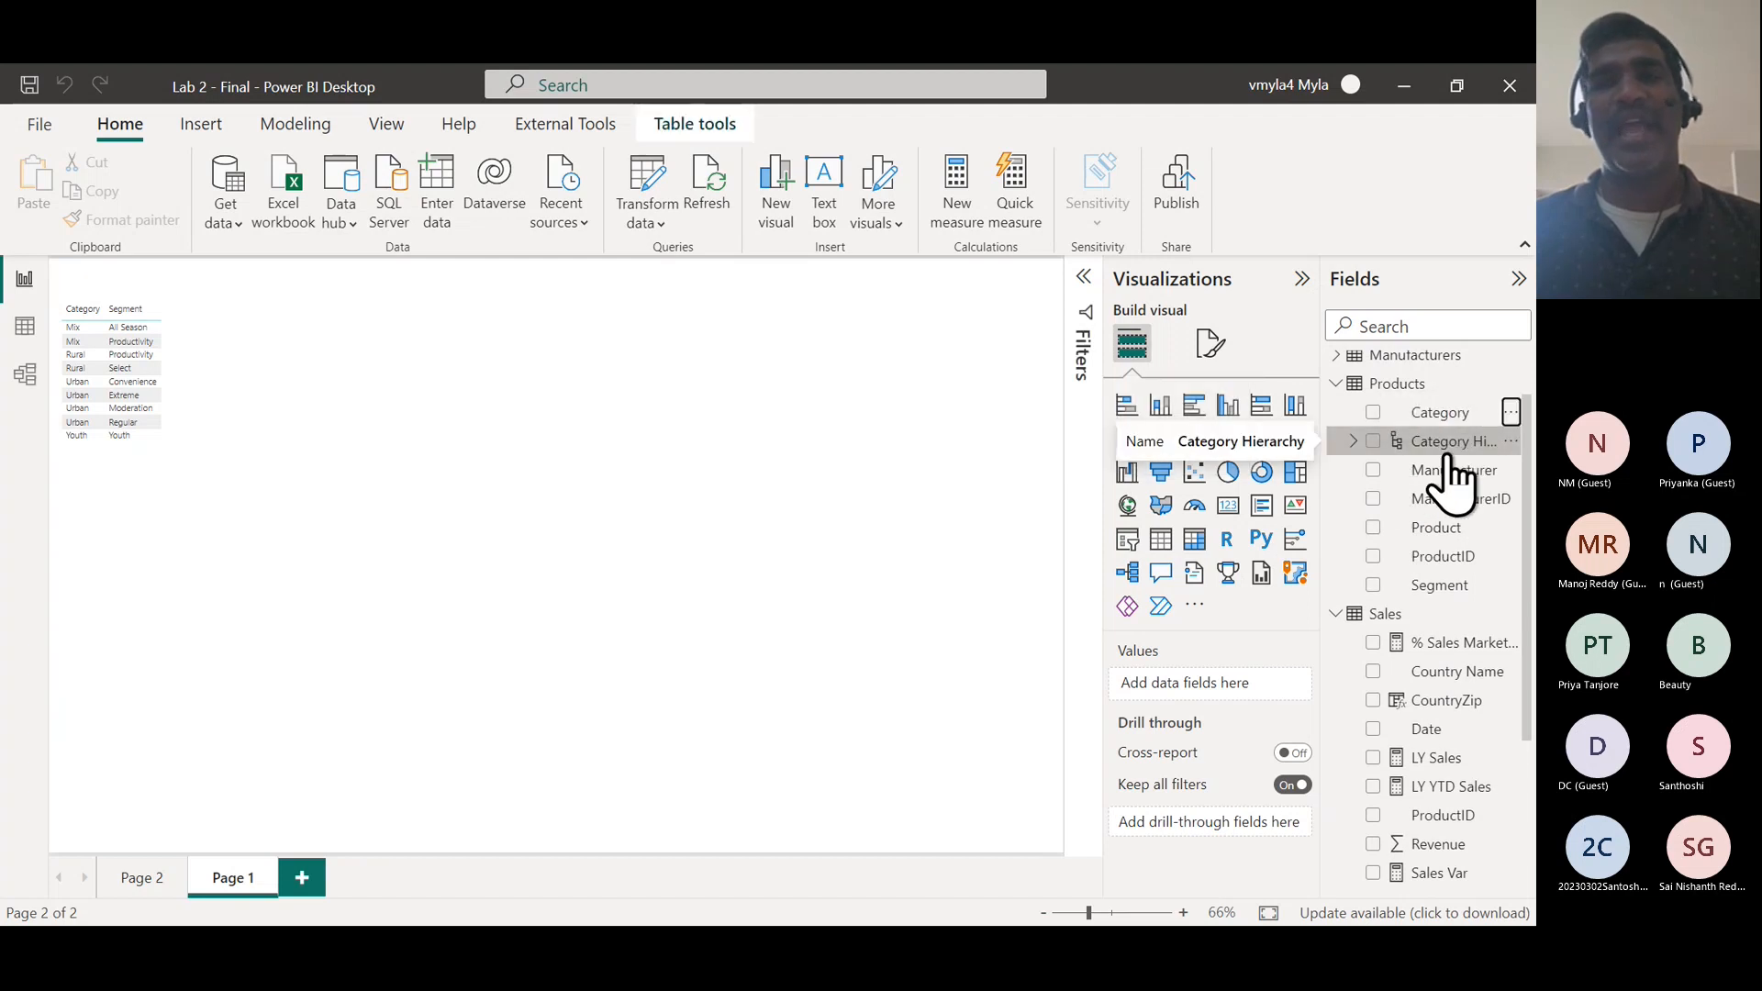
pyautogui.click(1353, 442)
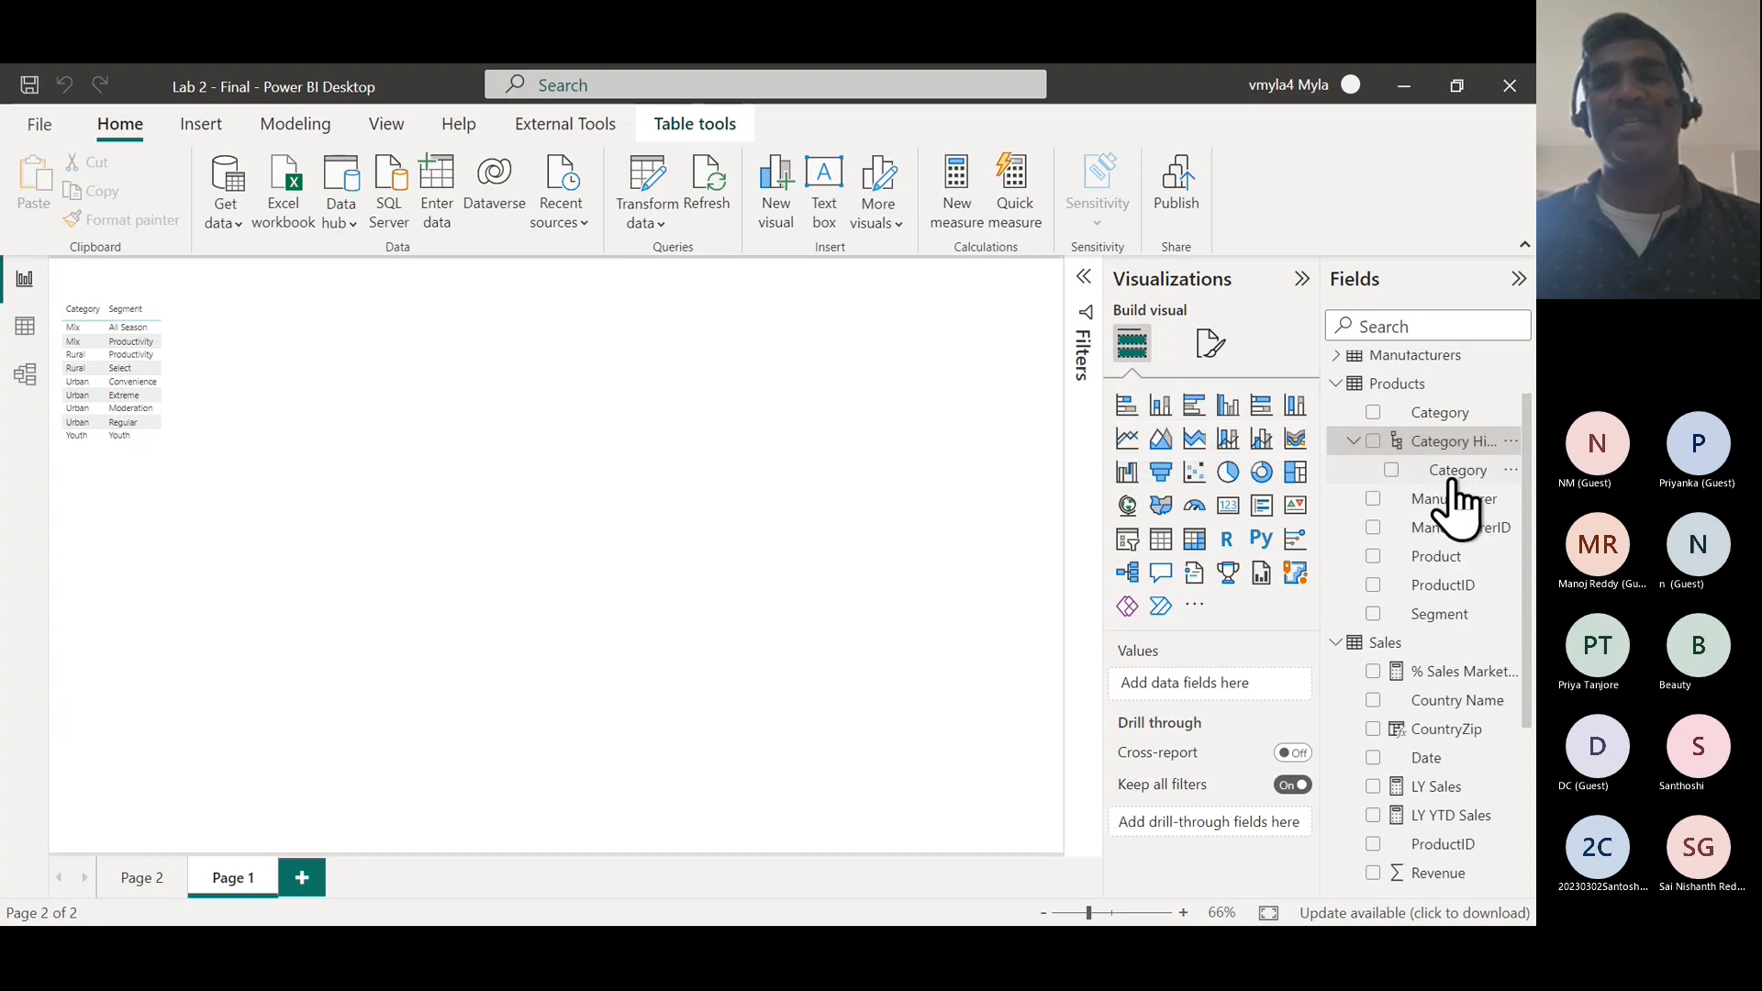
# - Rename the new Category hierarchy in the Products table as Product Hierarchy
pyautogui.click(1509, 441)
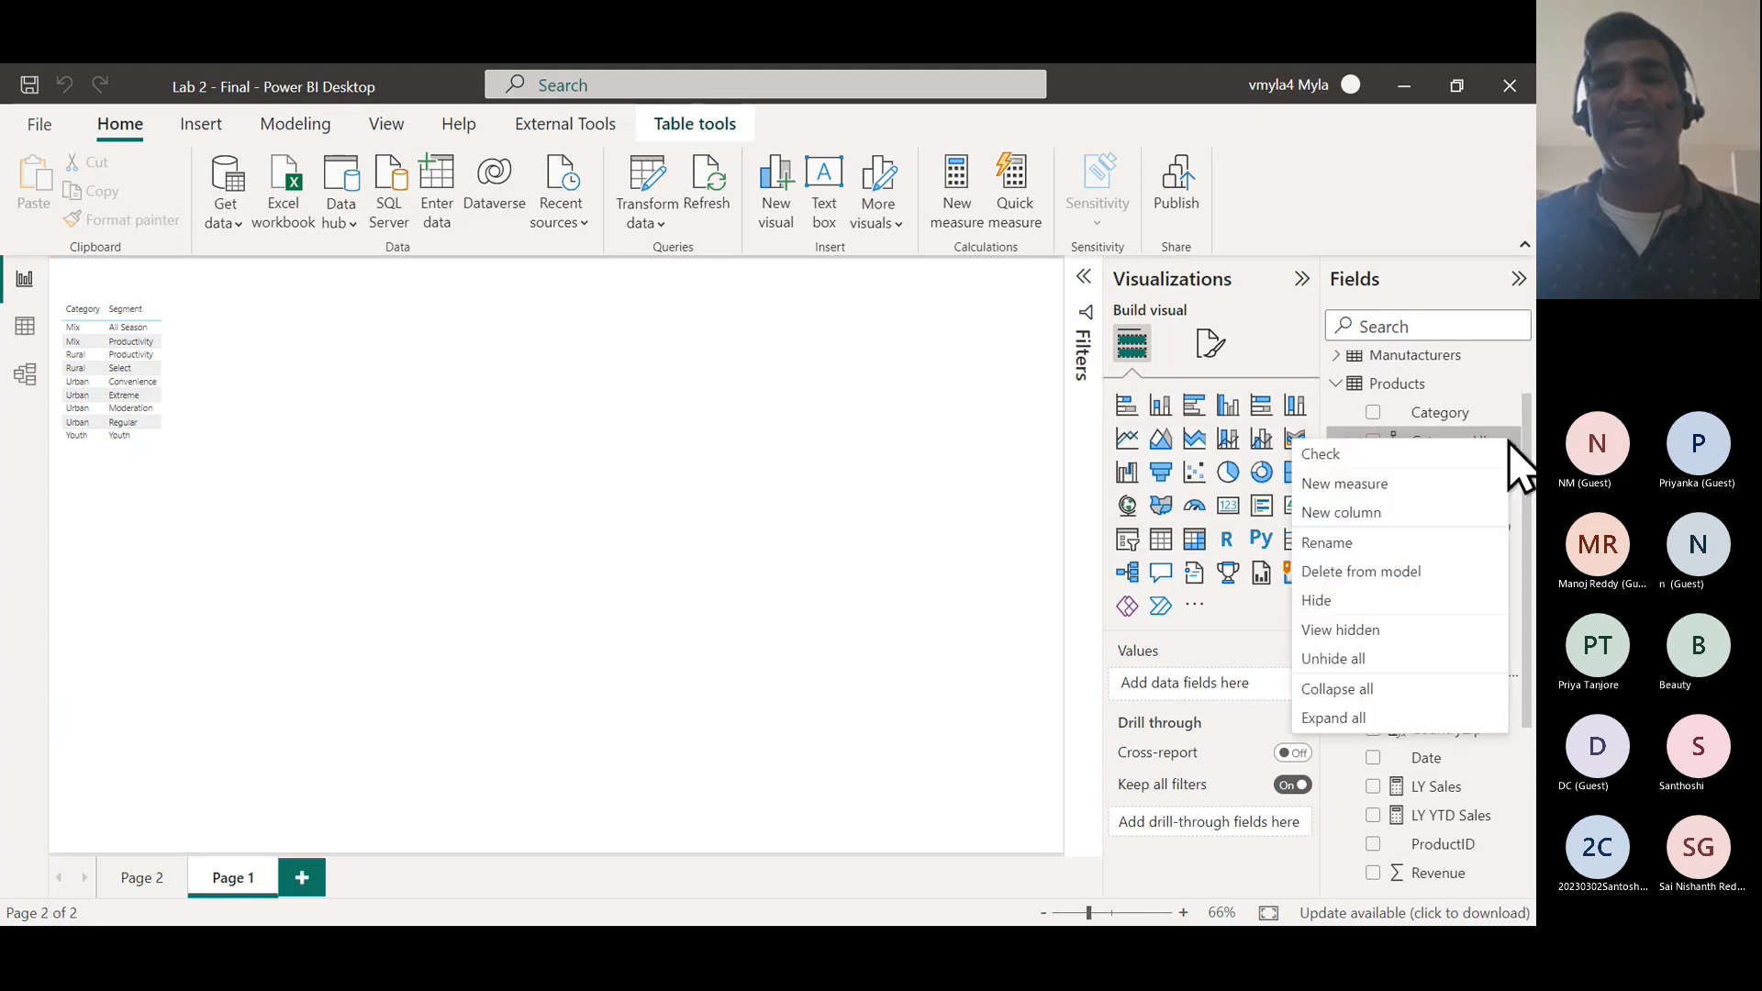
pyautogui.click(1340, 544)
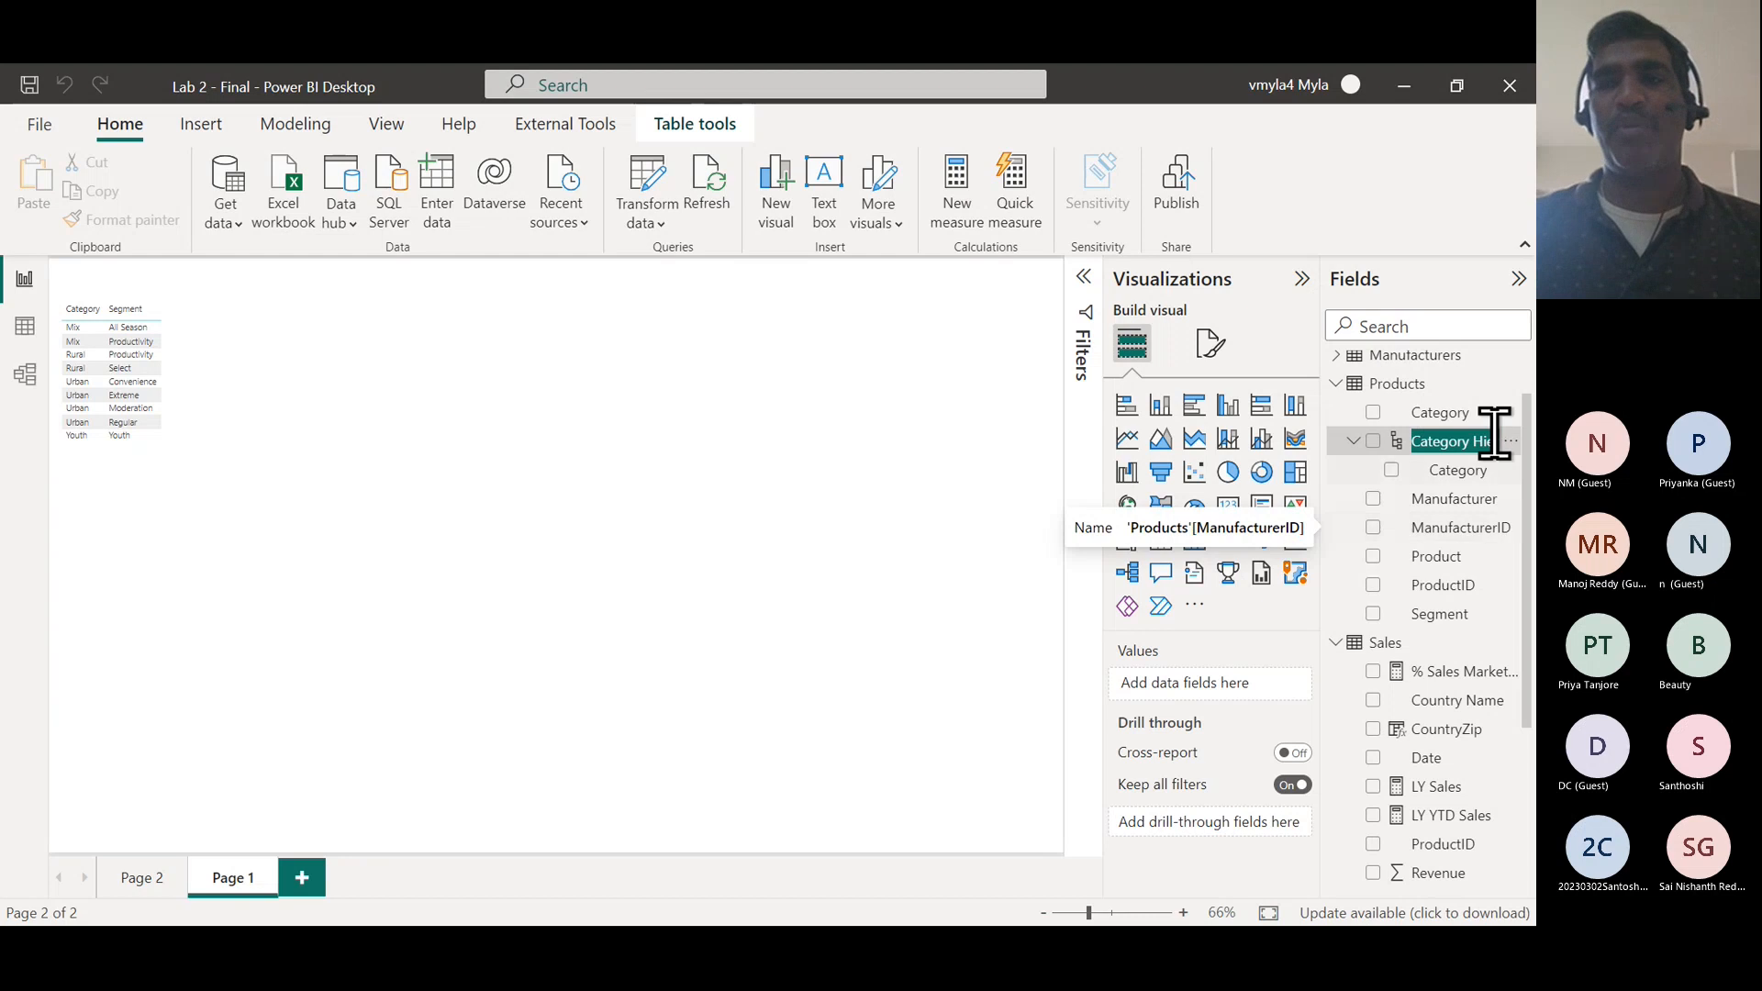
pyautogui.click(1471, 438)
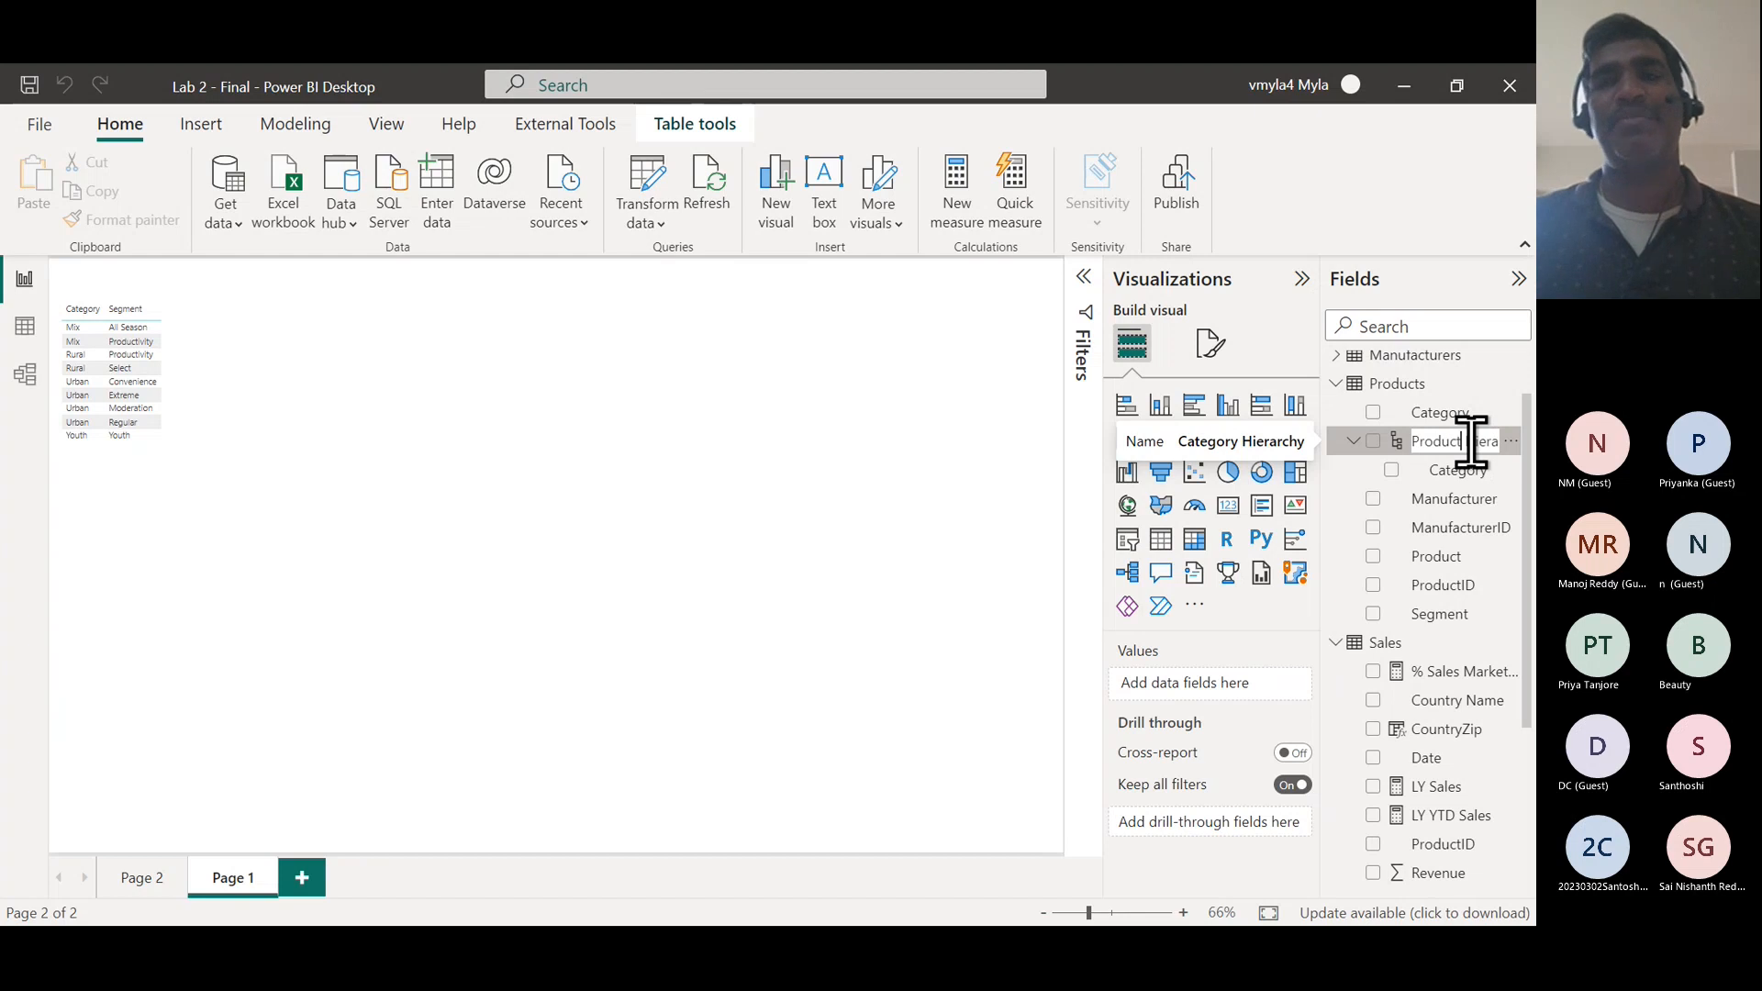
pyautogui.press('Return')
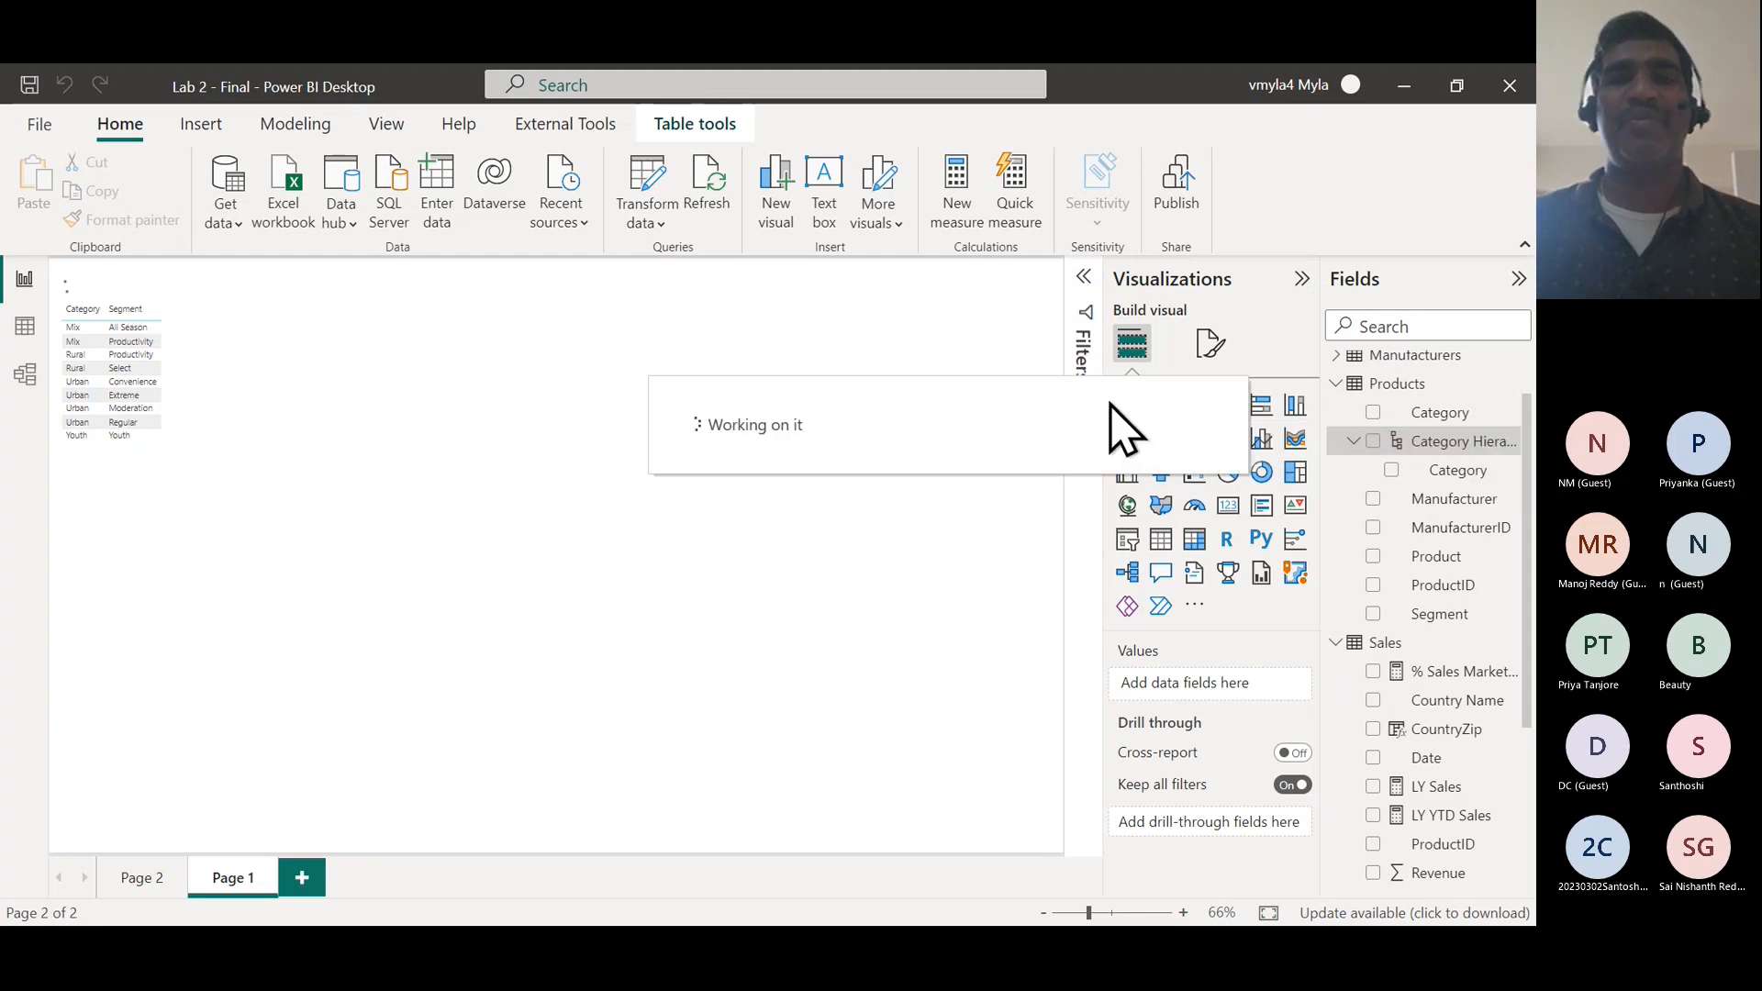
# - Collapse the Visualizations pane and widen the Fields pane so that the full field names can be read
pyautogui.click(1302, 280)
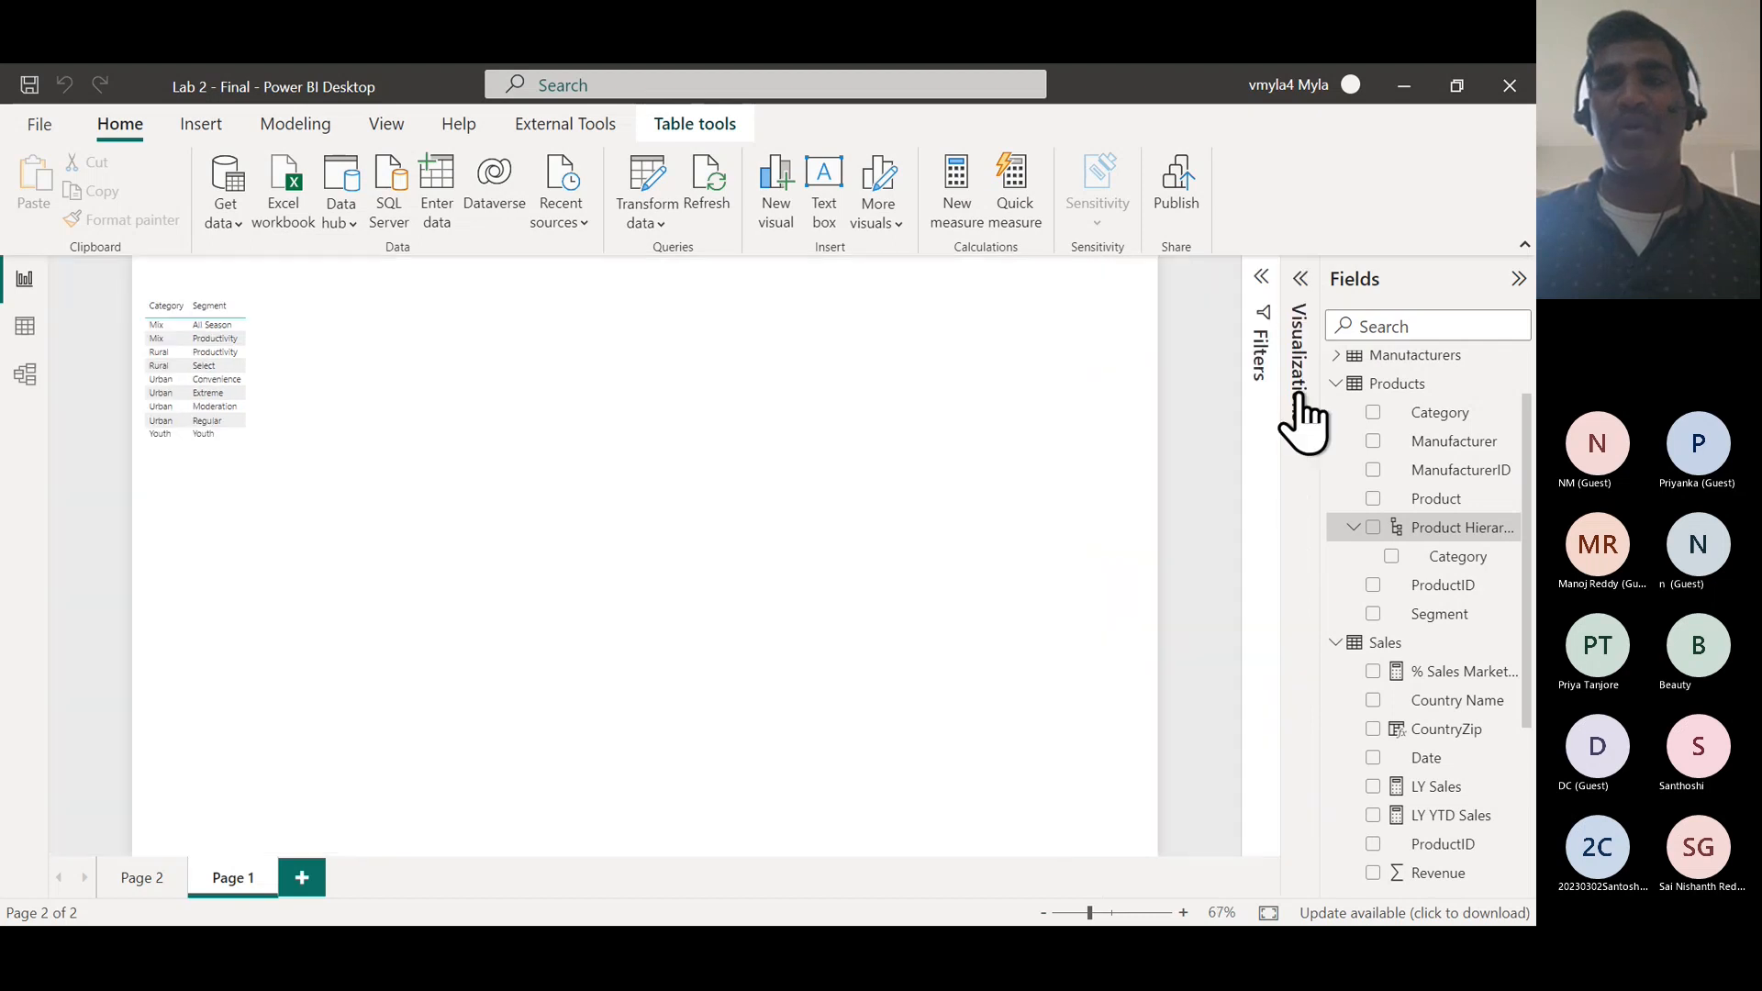
pyautogui.moveTo(1321, 466); pyautogui.dragTo(1070, 495)
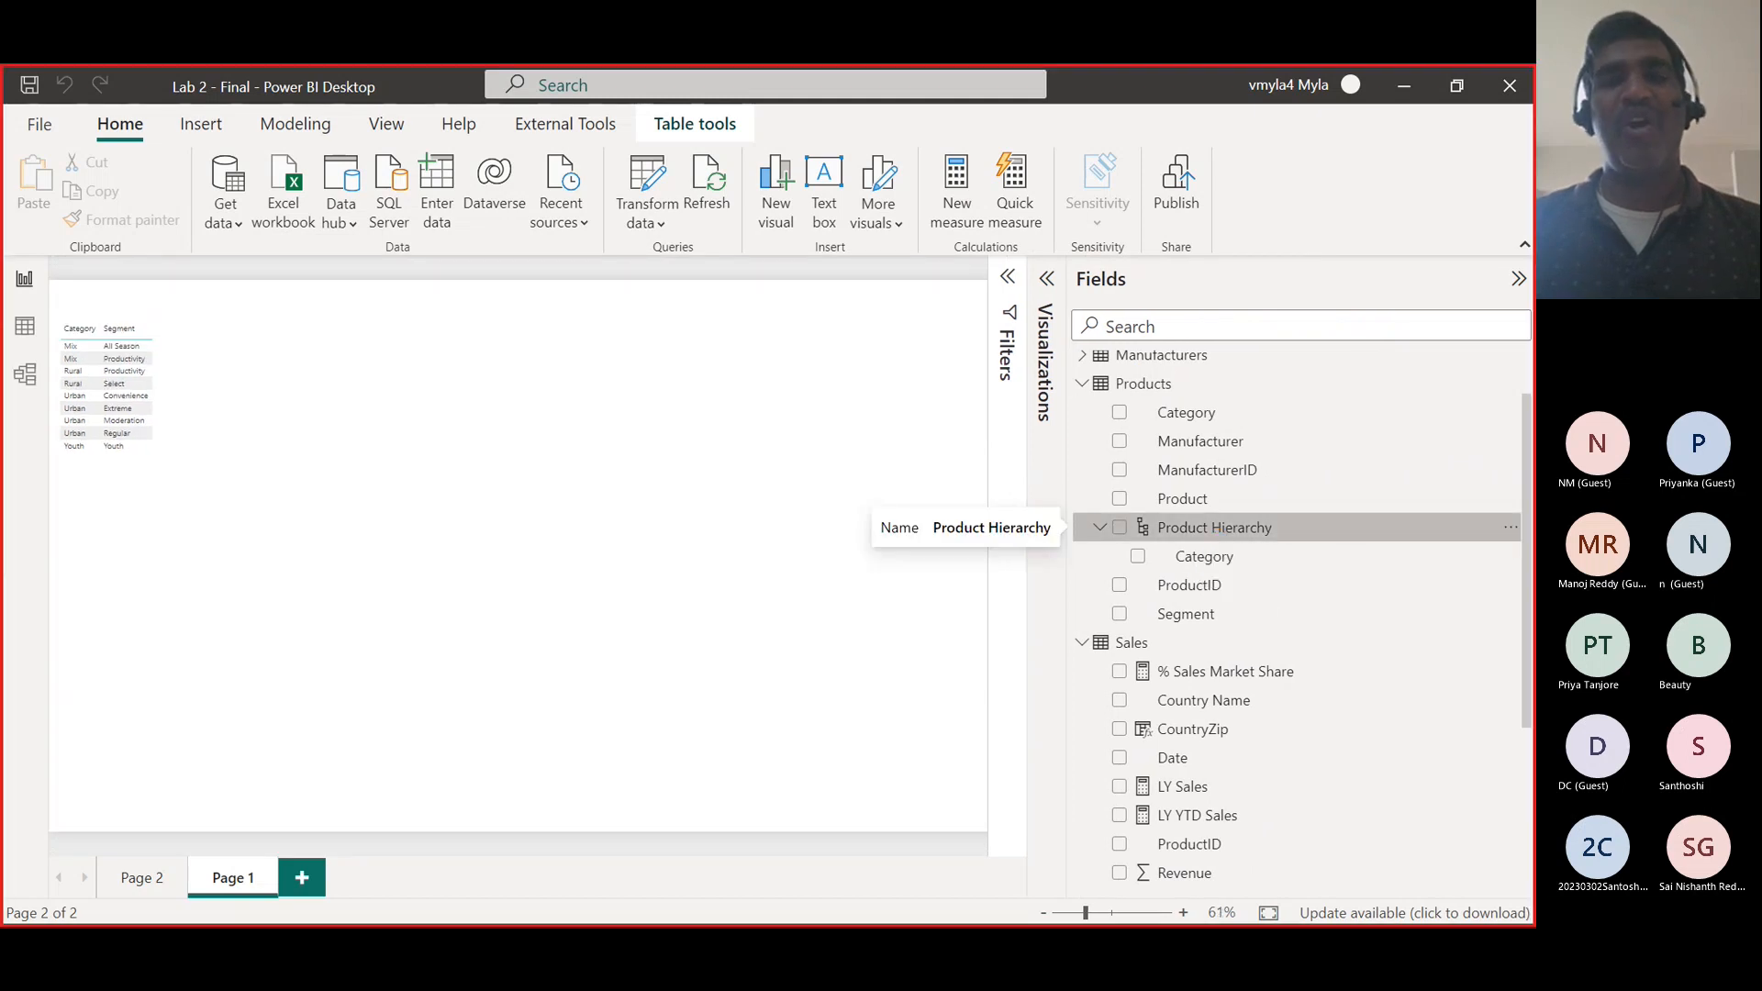
pyautogui.moveTo(1084, 509)
pyautogui.mouseDown()
pyautogui.moveTo(1272, 578)
pyautogui.moveTo(1381, 576)
pyautogui.mouseUp()
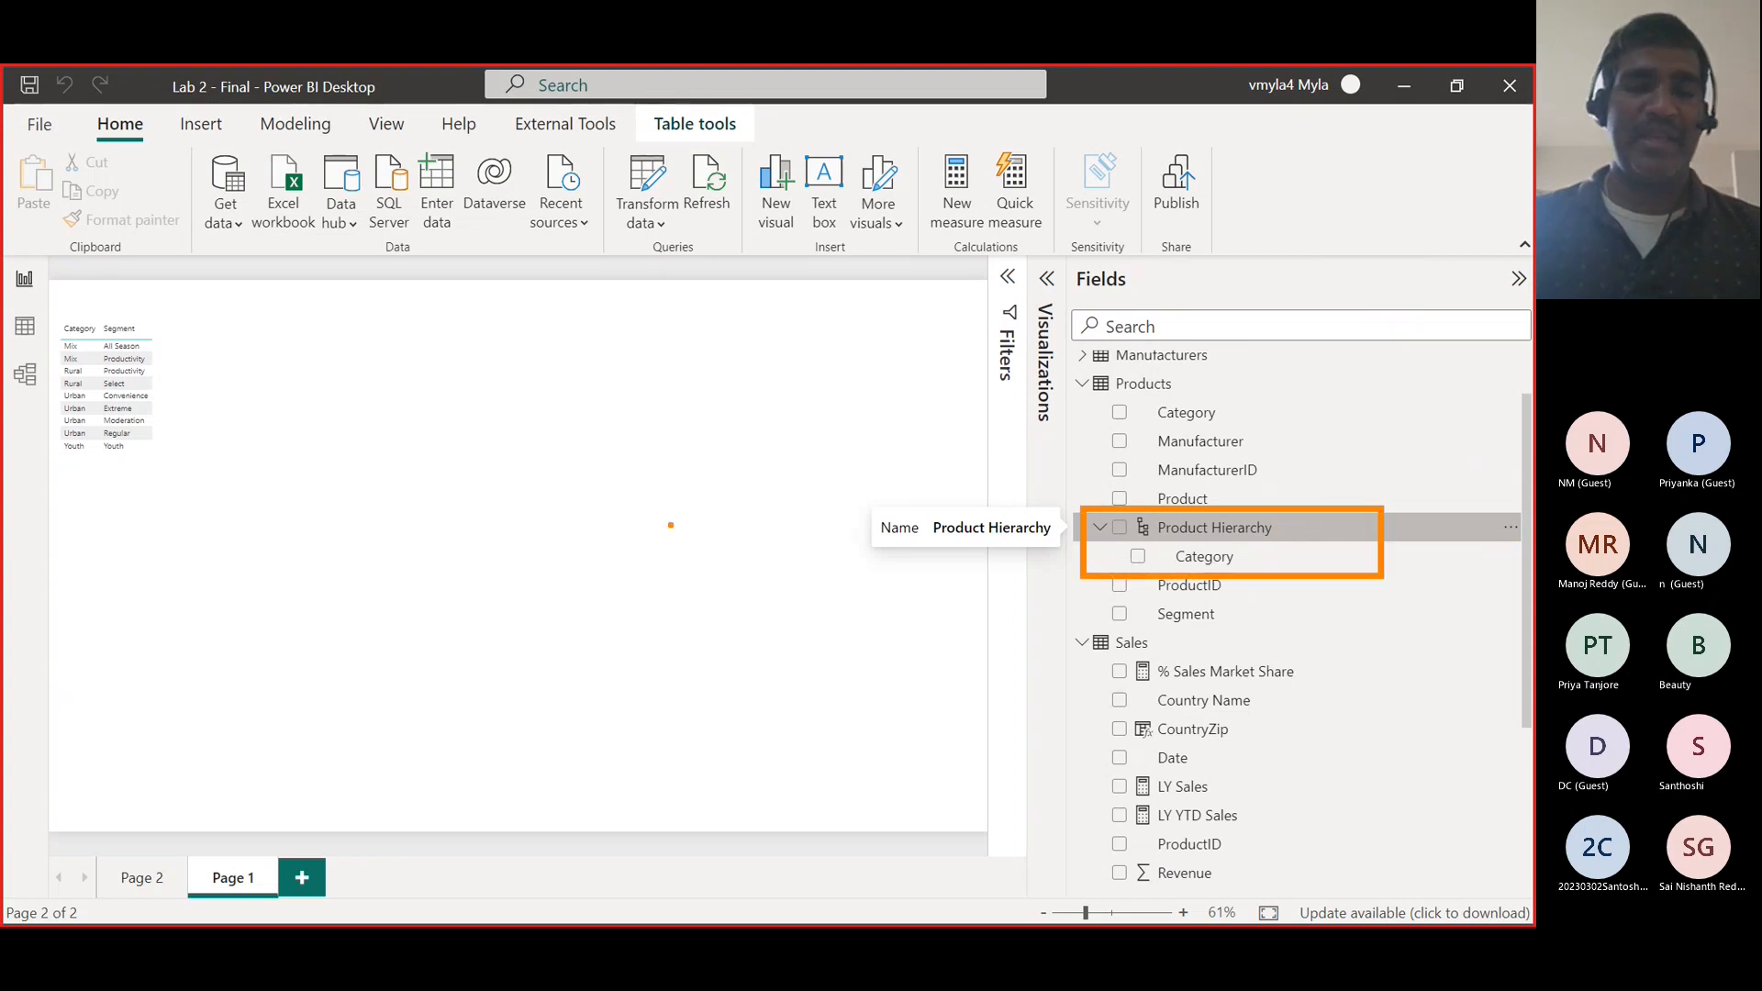
pyautogui.press('Escape')
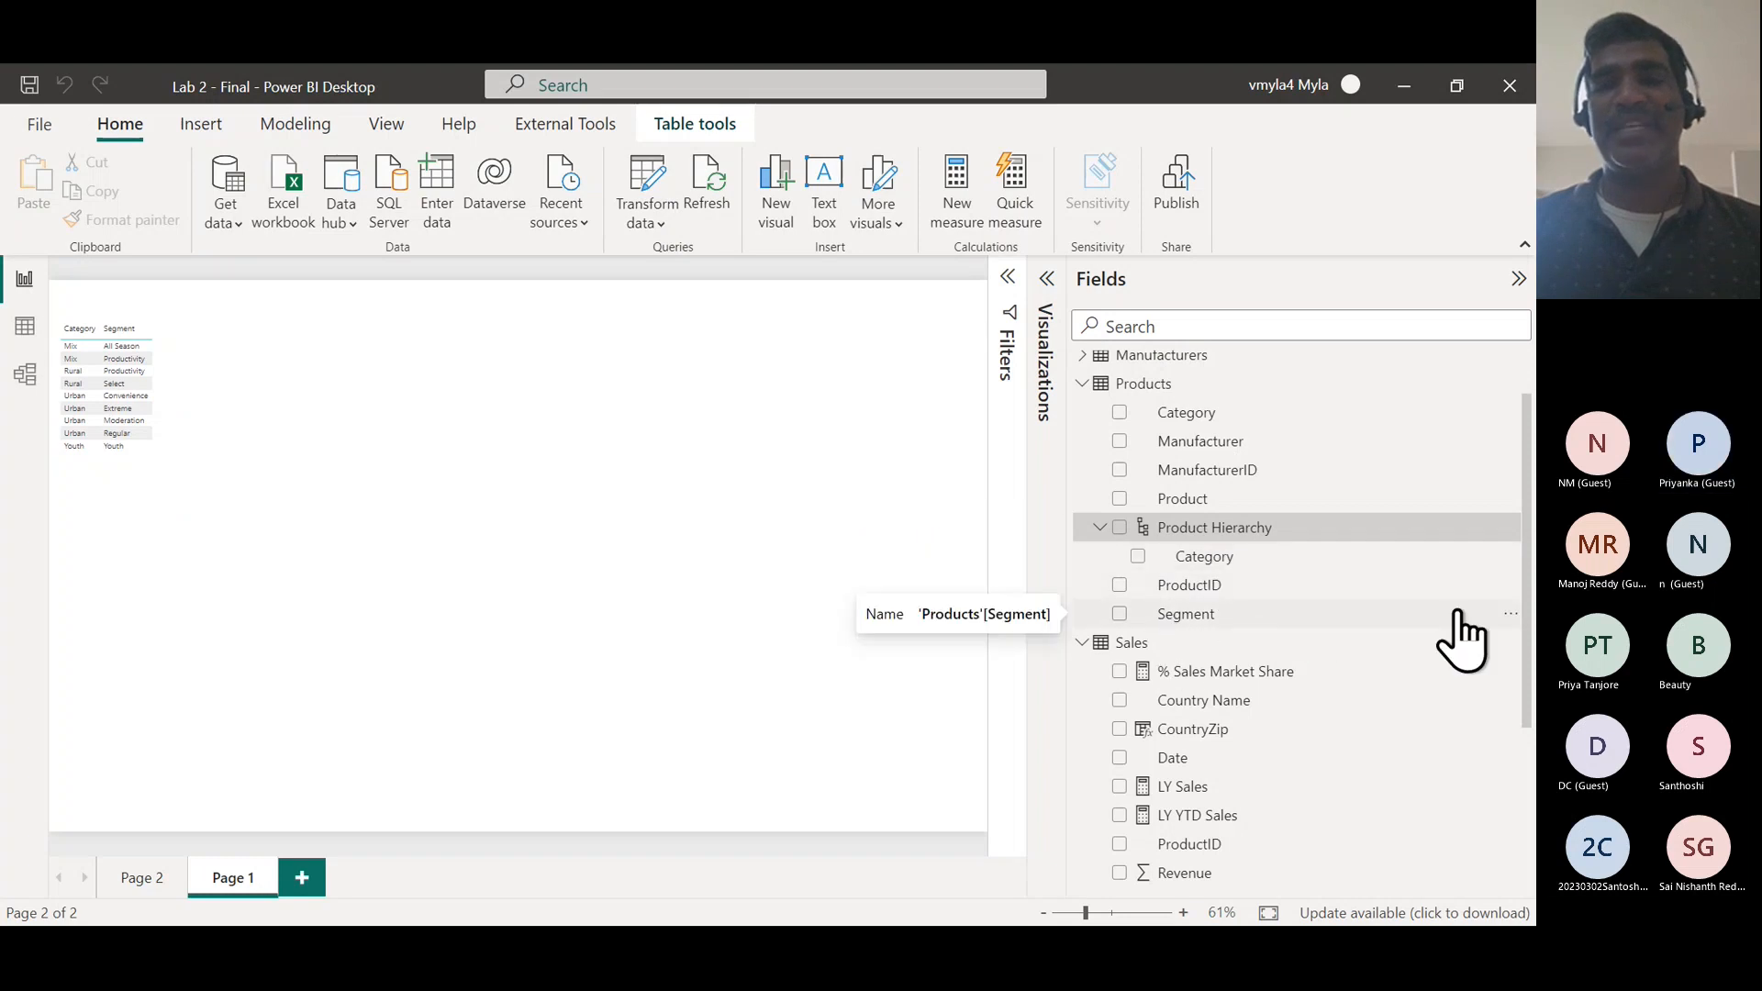
# - Add the Segment field and the Product field, in that order, to Product Hierarchy below Category
pyautogui.click(1512, 631)
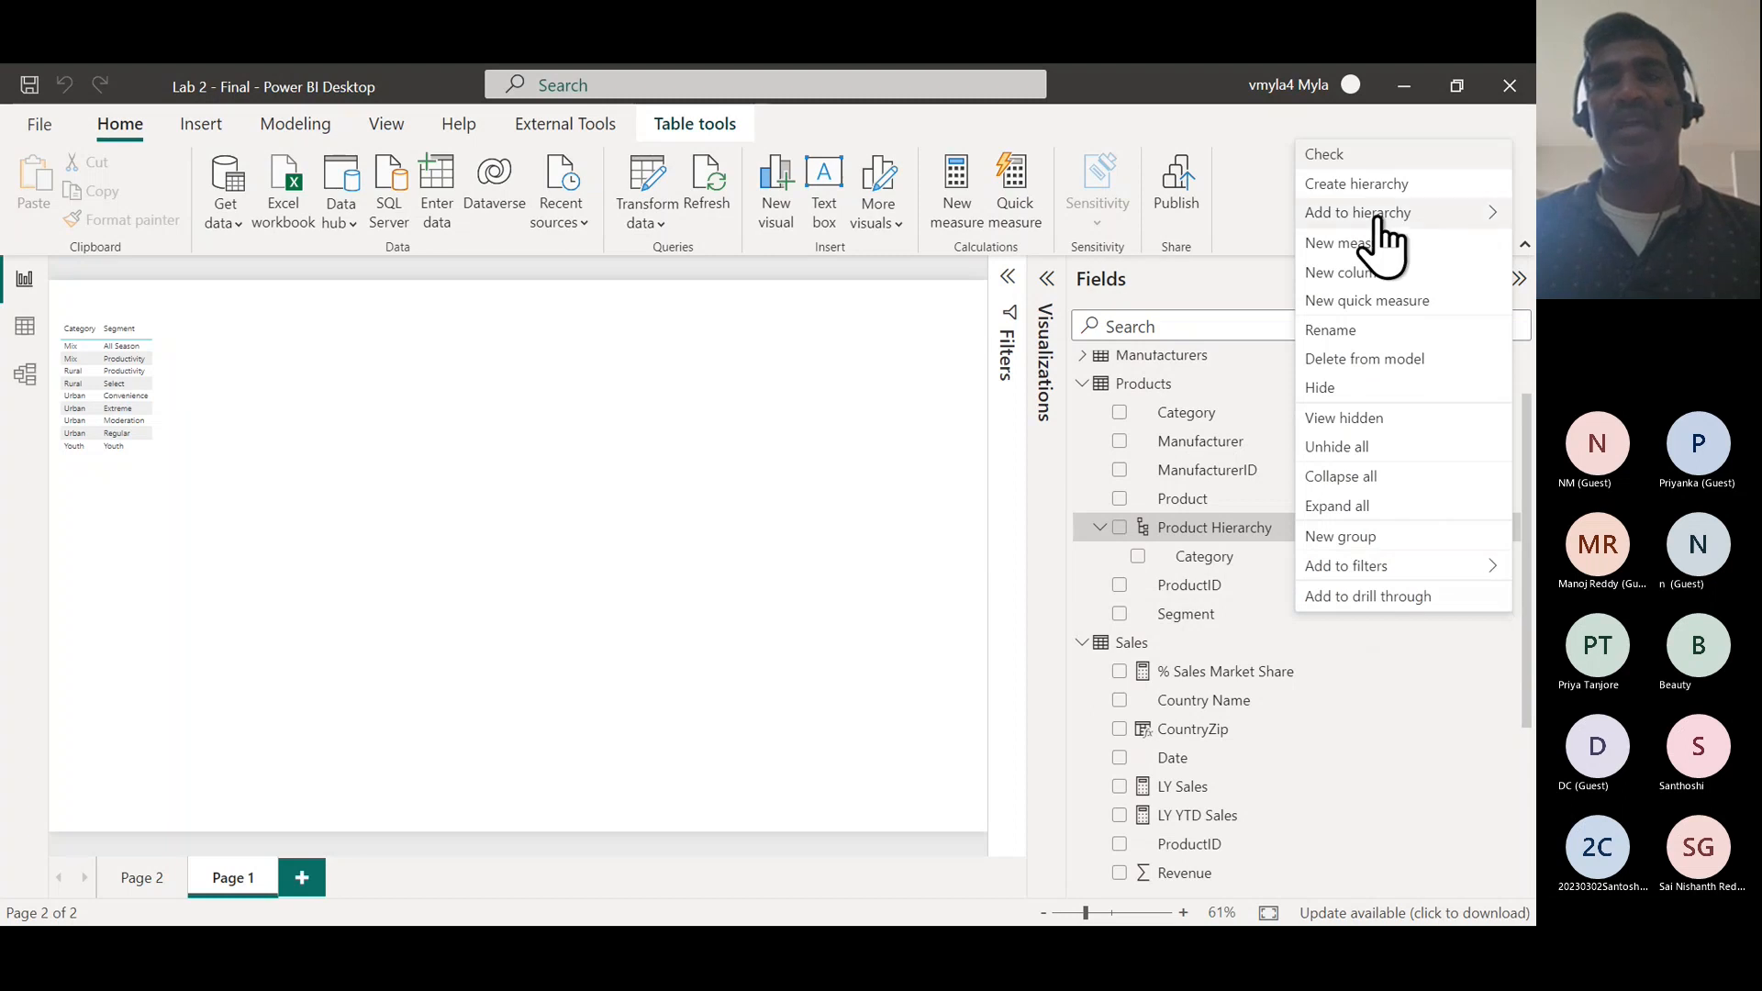
pyautogui.moveTo(1379, 220)
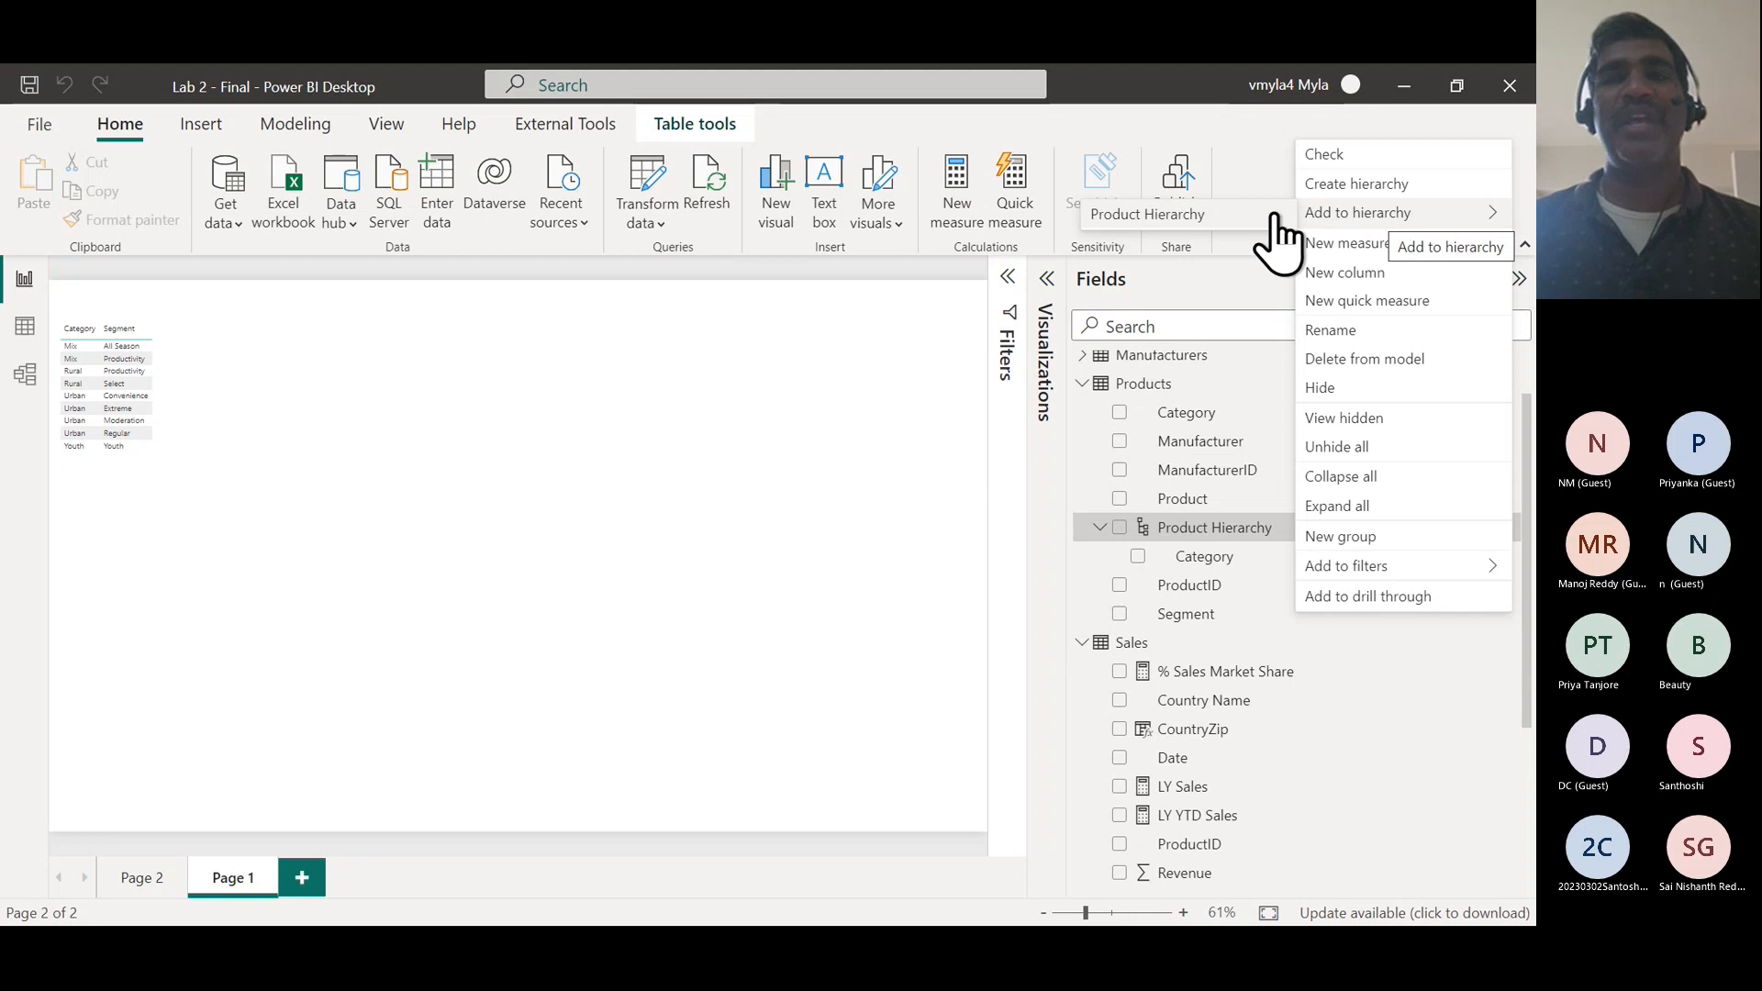
pyautogui.click(1203, 216)
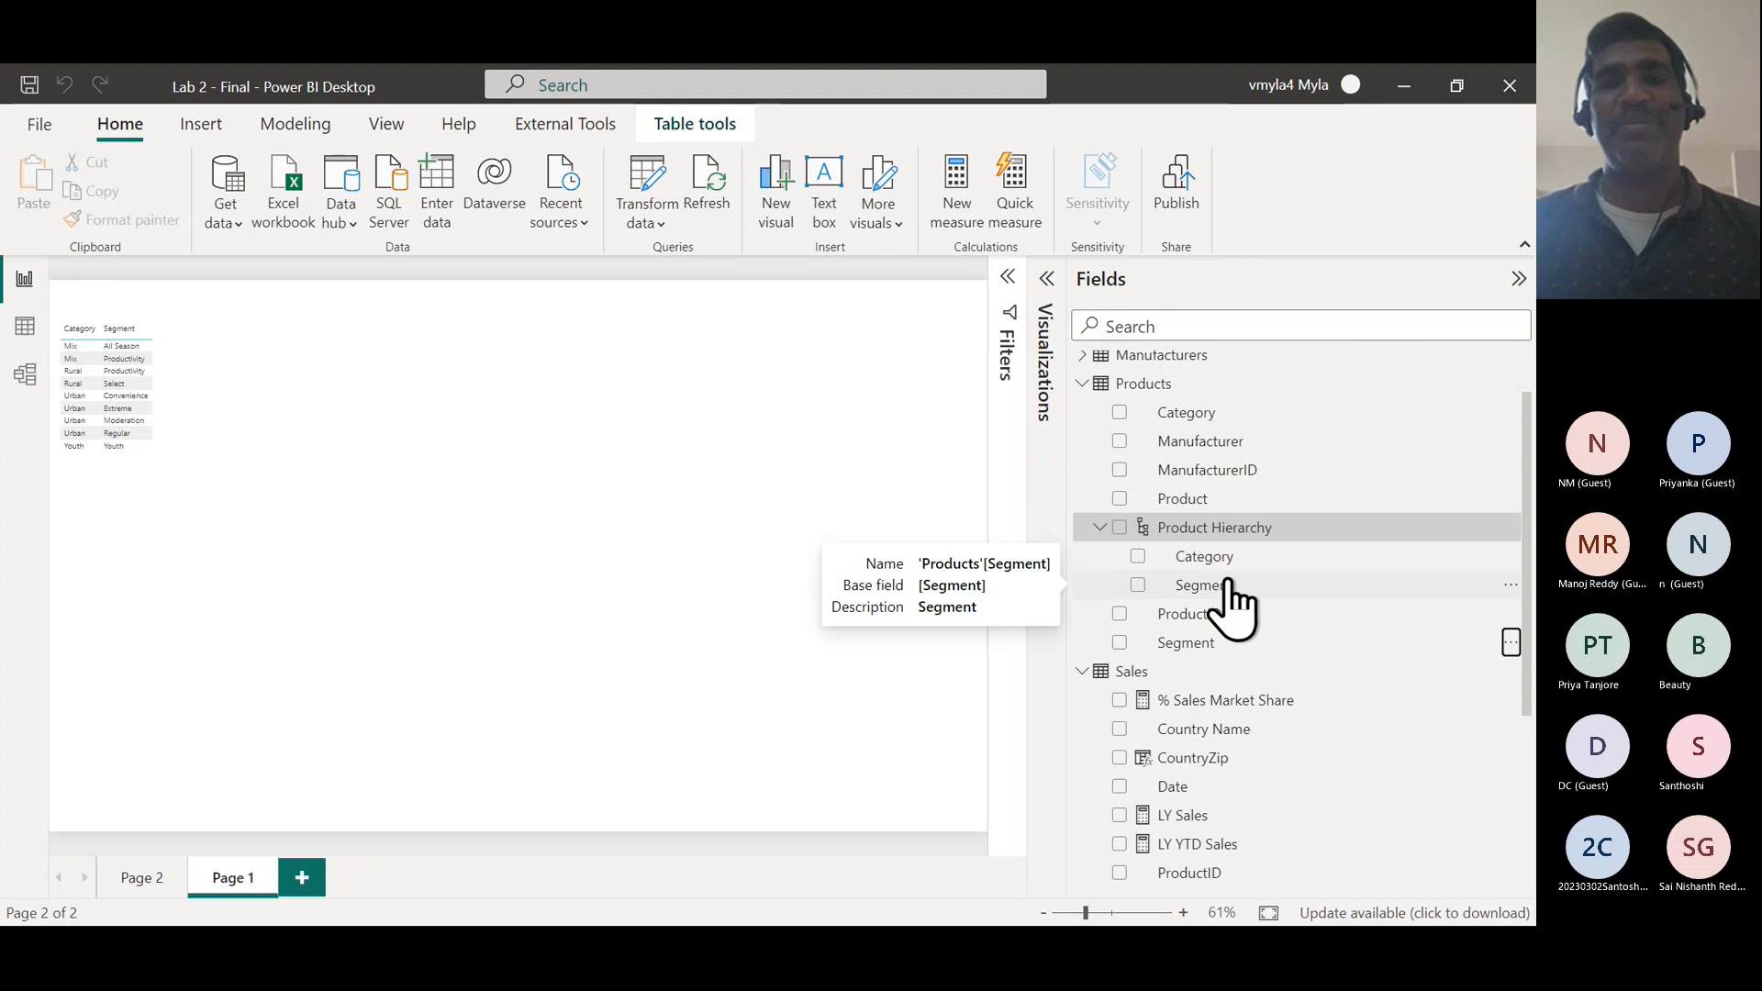
pyautogui.moveTo(1234, 563)
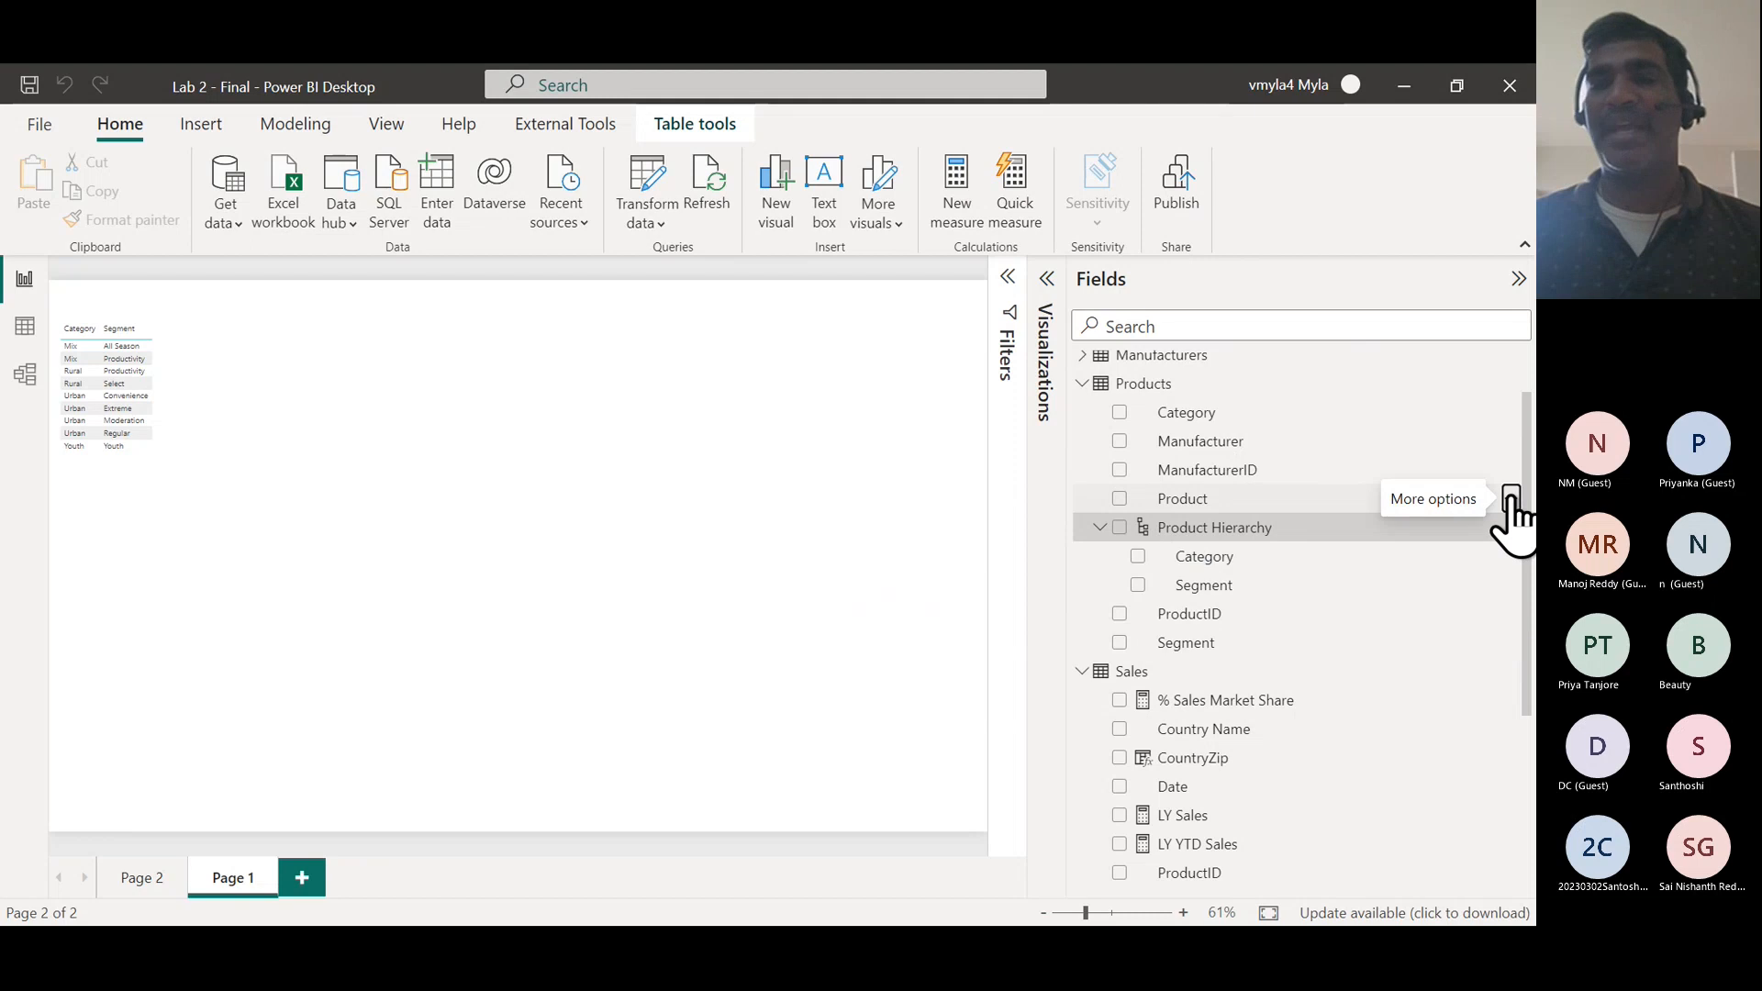
pyautogui.click(1509, 503)
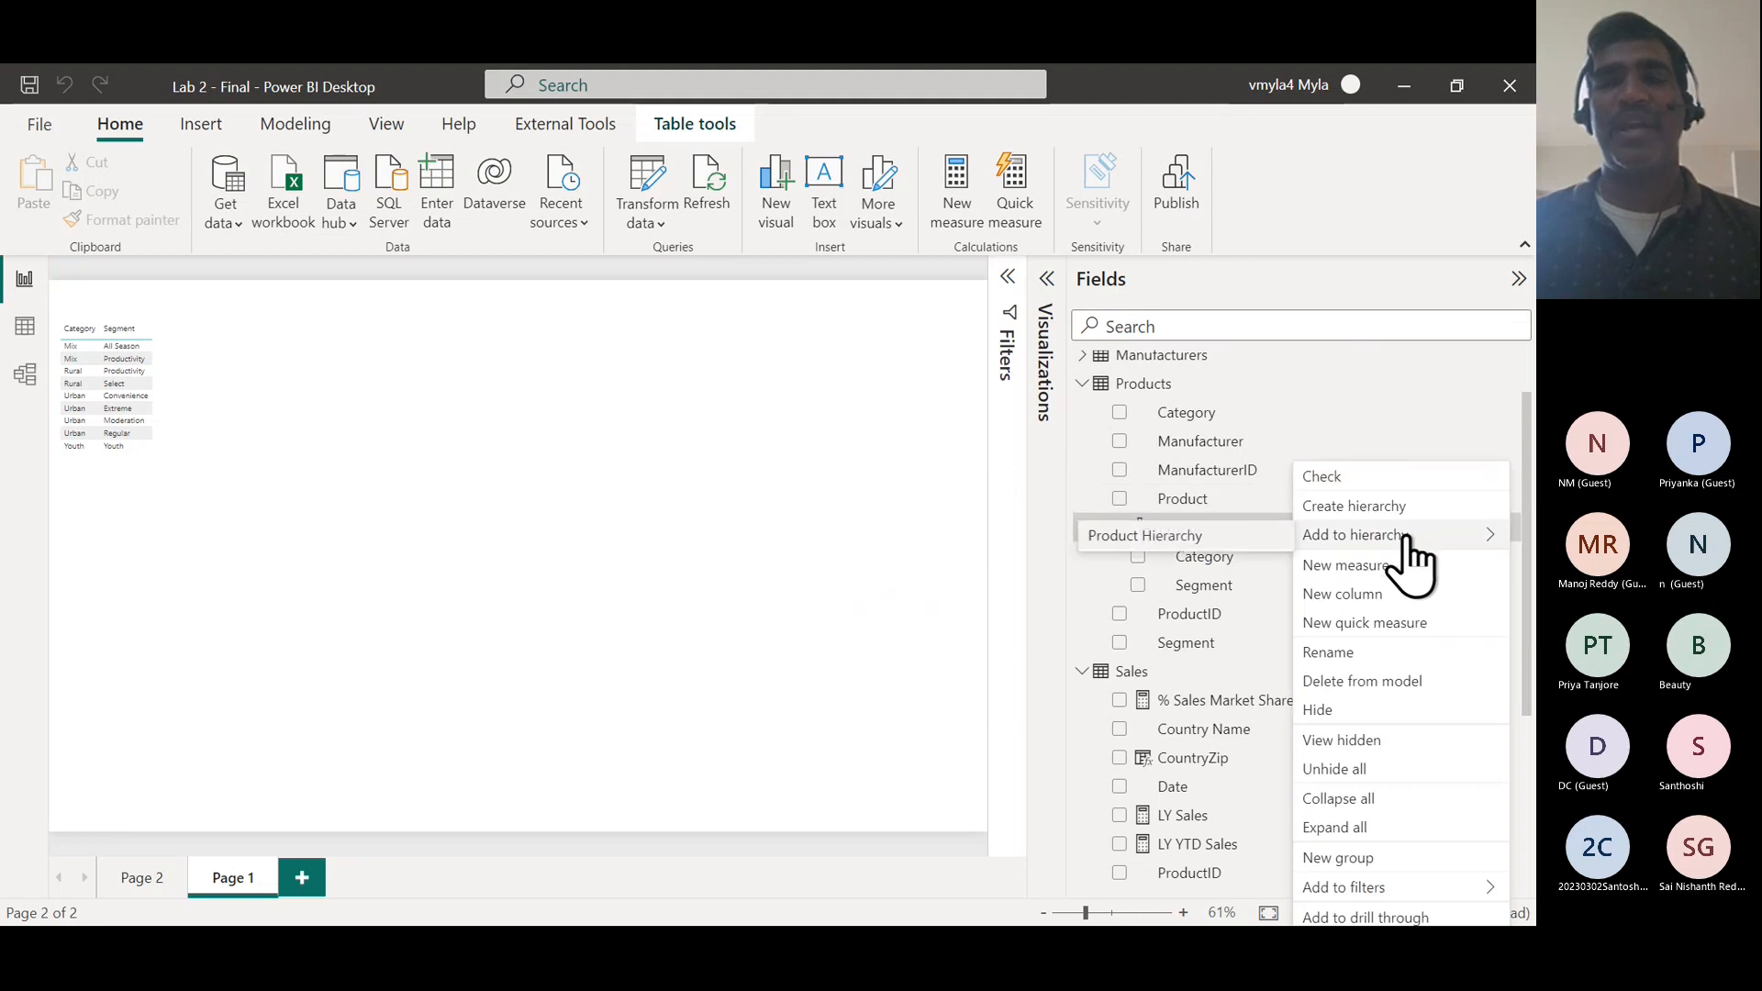
pyautogui.click(1172, 543)
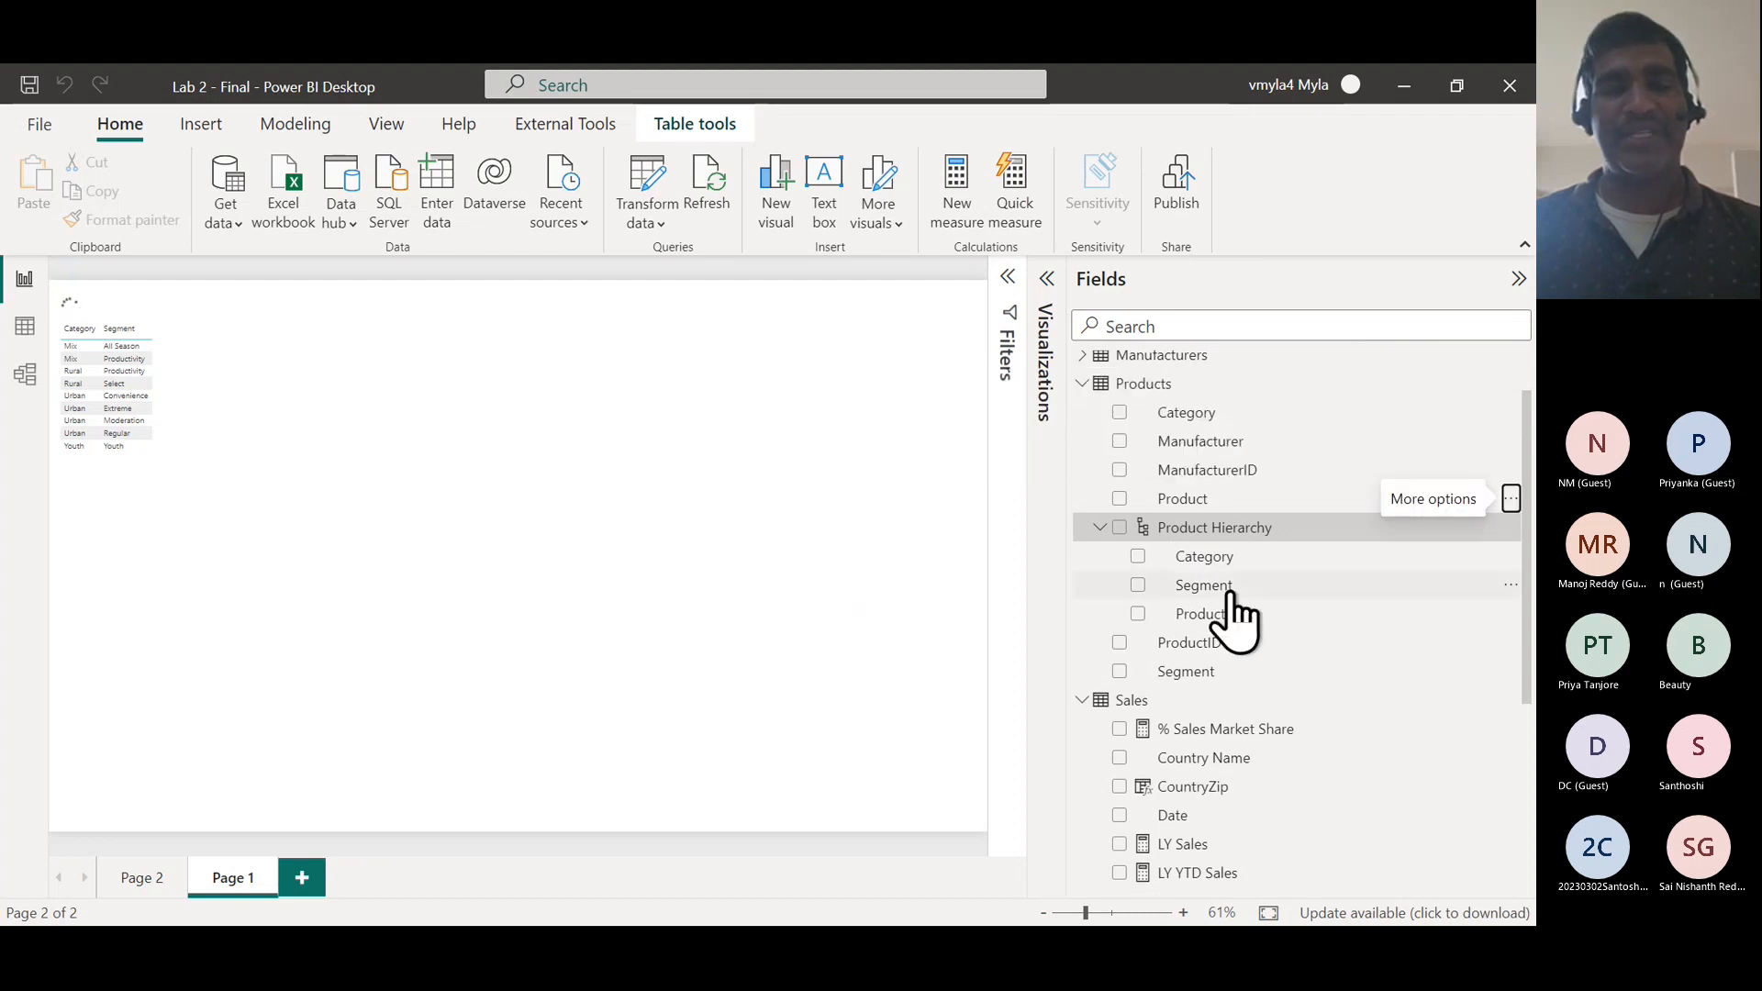
# - Frame Product Hierarchy and its levels with an on-screen rectangle, and annotate Category with a line labelled "Level 1"
pyautogui.moveTo(1064, 508)
pyautogui.mouseDown()
pyautogui.moveTo(1235, 607)
pyautogui.moveTo(1315, 600)
pyautogui.moveTo(1394, 629)
pyautogui.mouseUp()
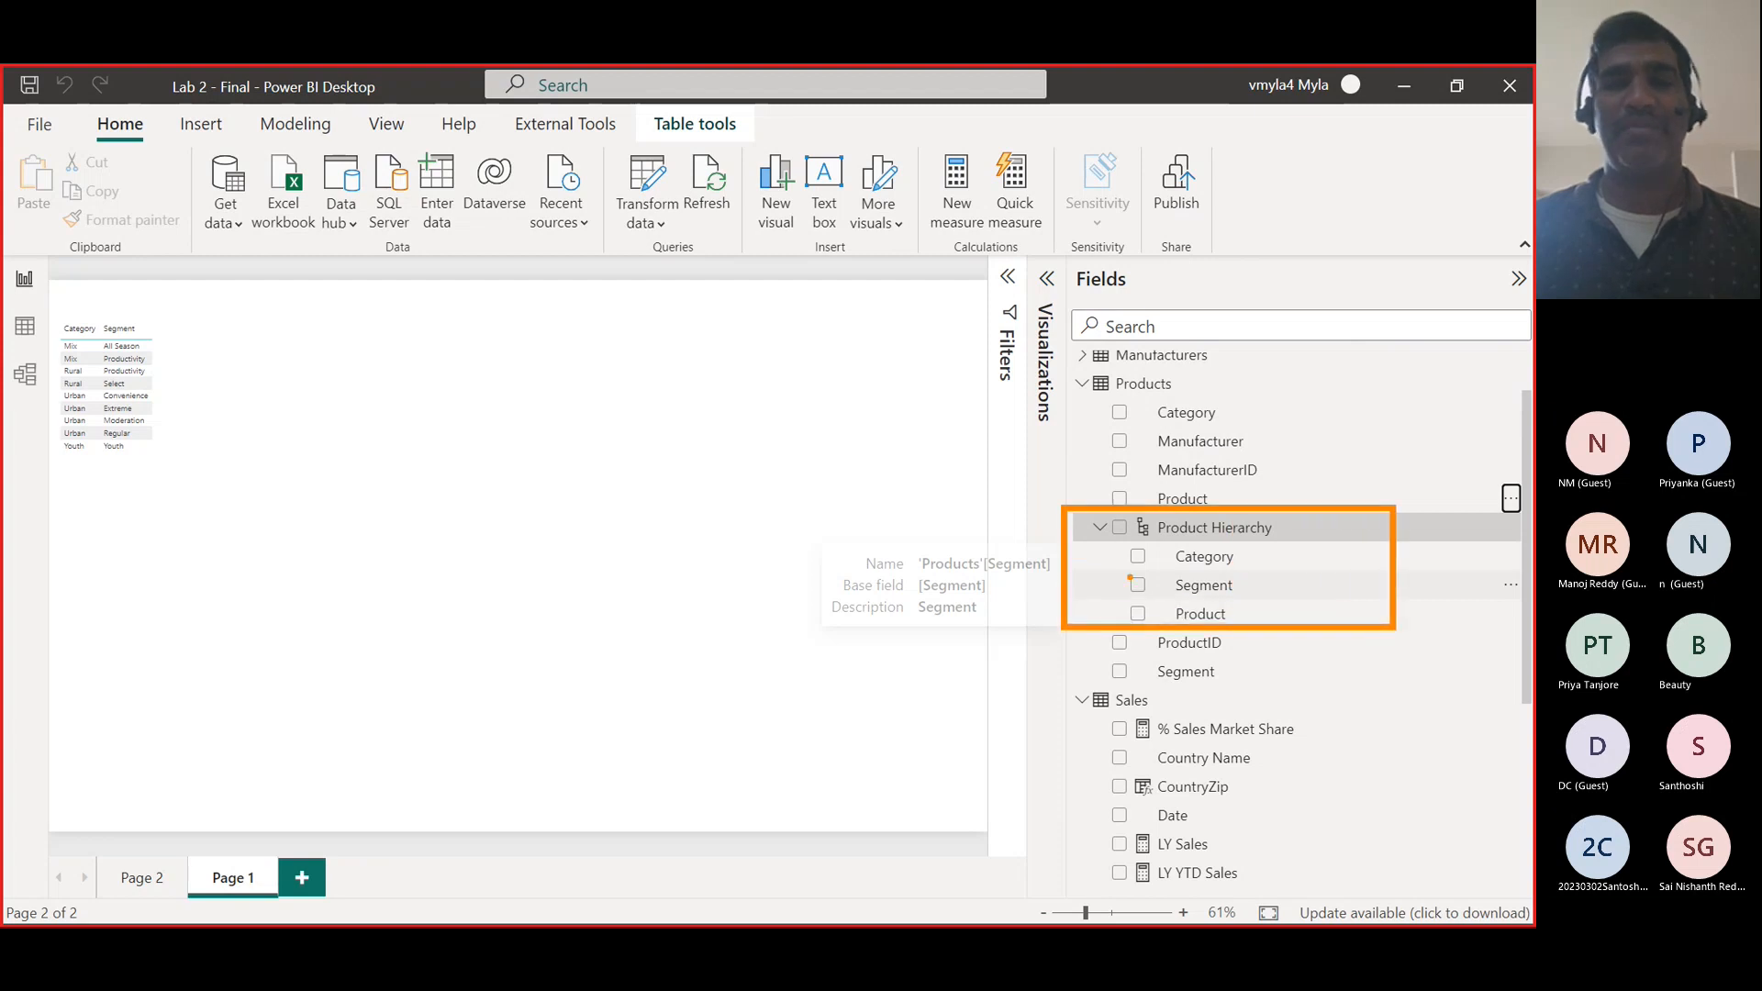
pyautogui.moveTo(1135, 556)
pyautogui.mouseDown()
pyautogui.moveTo(943, 528)
pyautogui.moveTo(815, 468)
pyautogui.mouseUp()
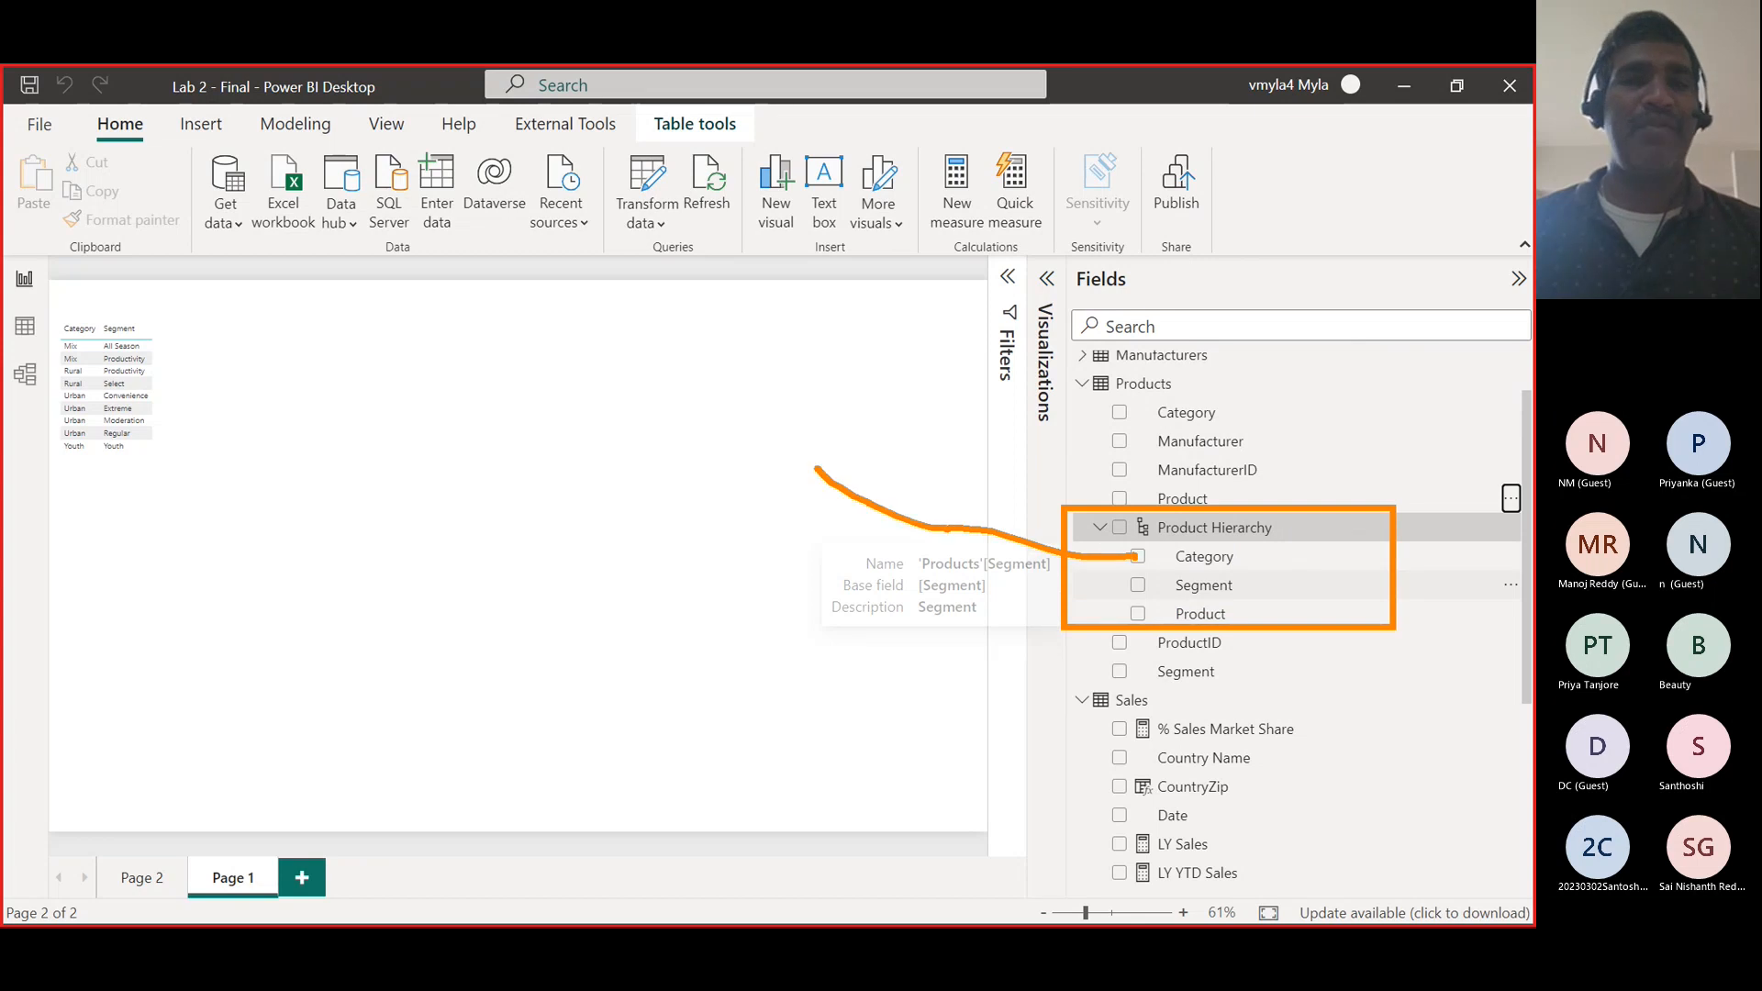
pyautogui.moveTo(631, 347); pyautogui.dragTo(631, 394)
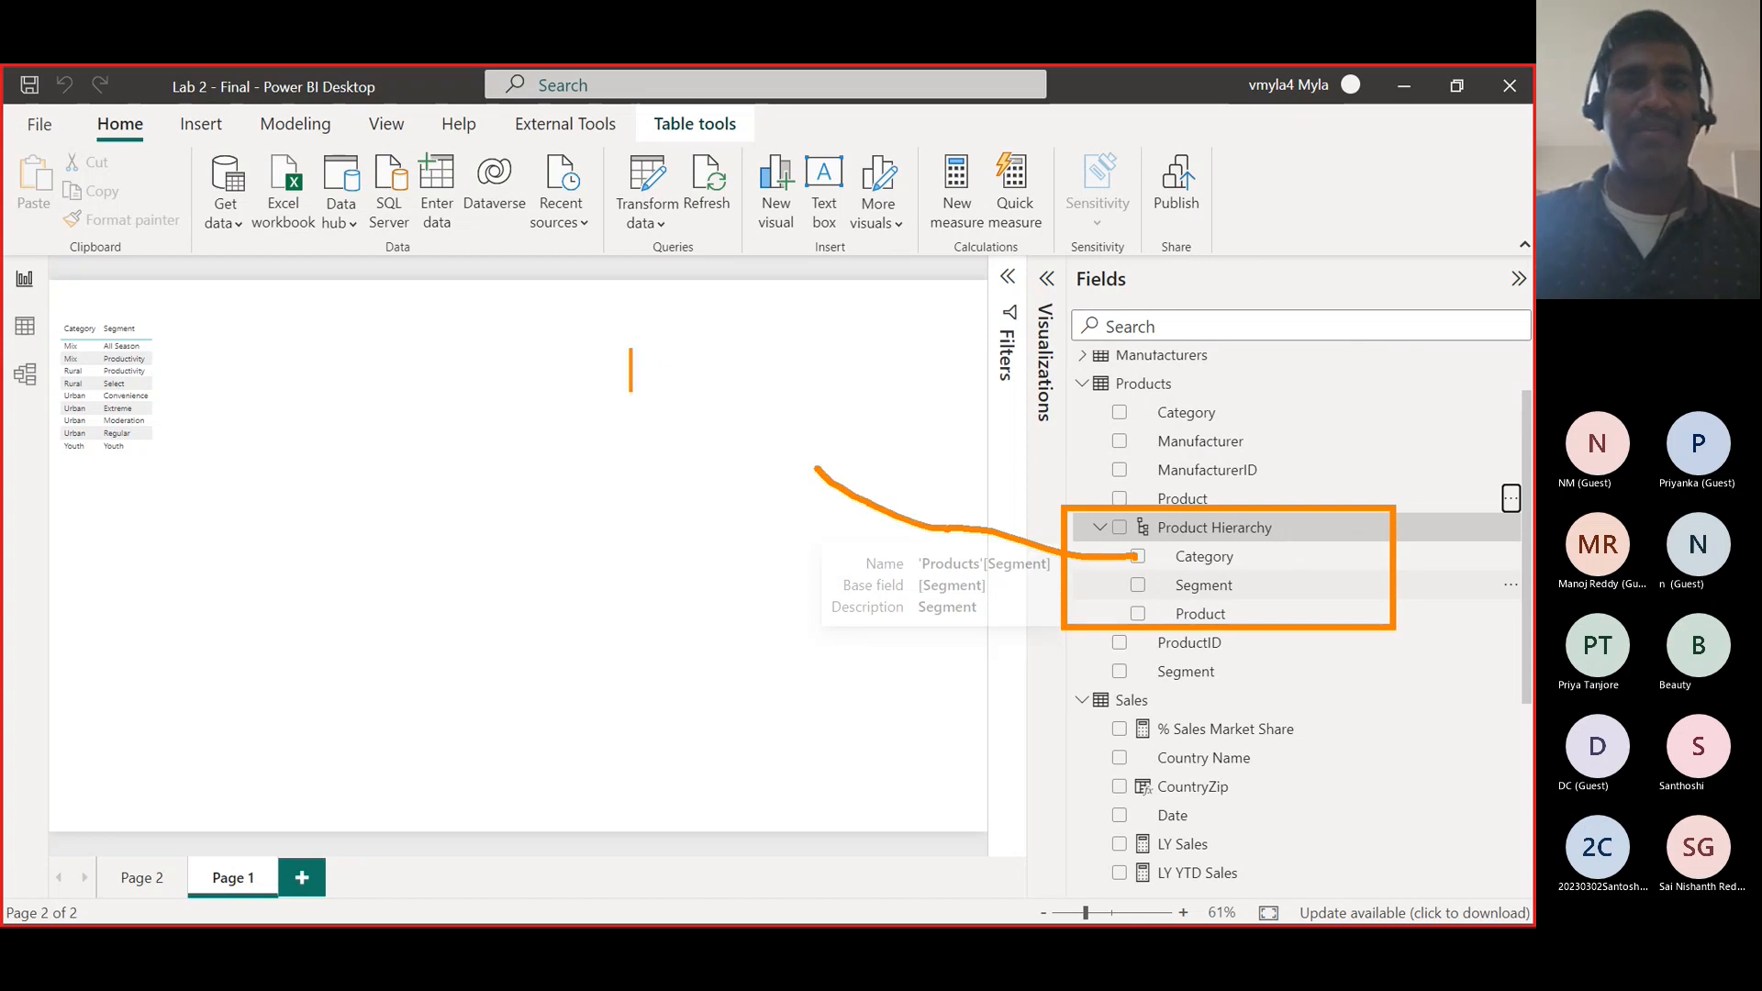
pyautogui.write('Level 1')
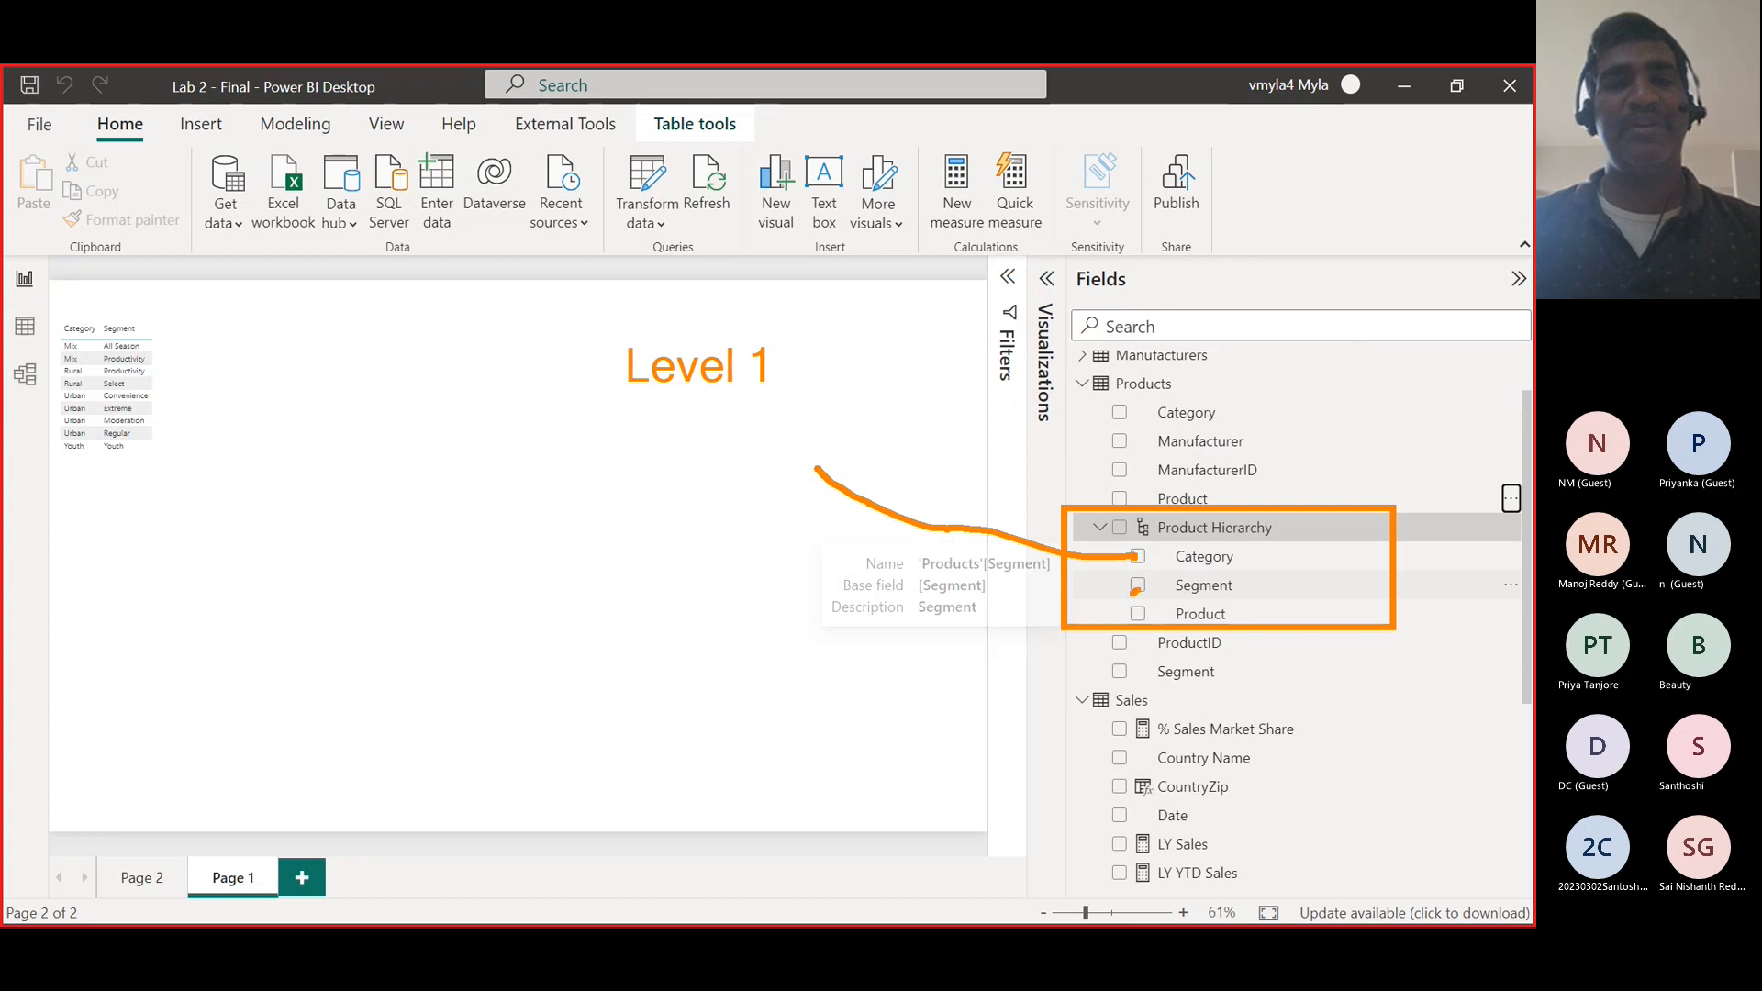
# - Annotate the Segment level of Product Hierarchy with an on-screen line labelled "Level 2"
pyautogui.moveTo(1136, 591); pyautogui.dragTo(677, 552)
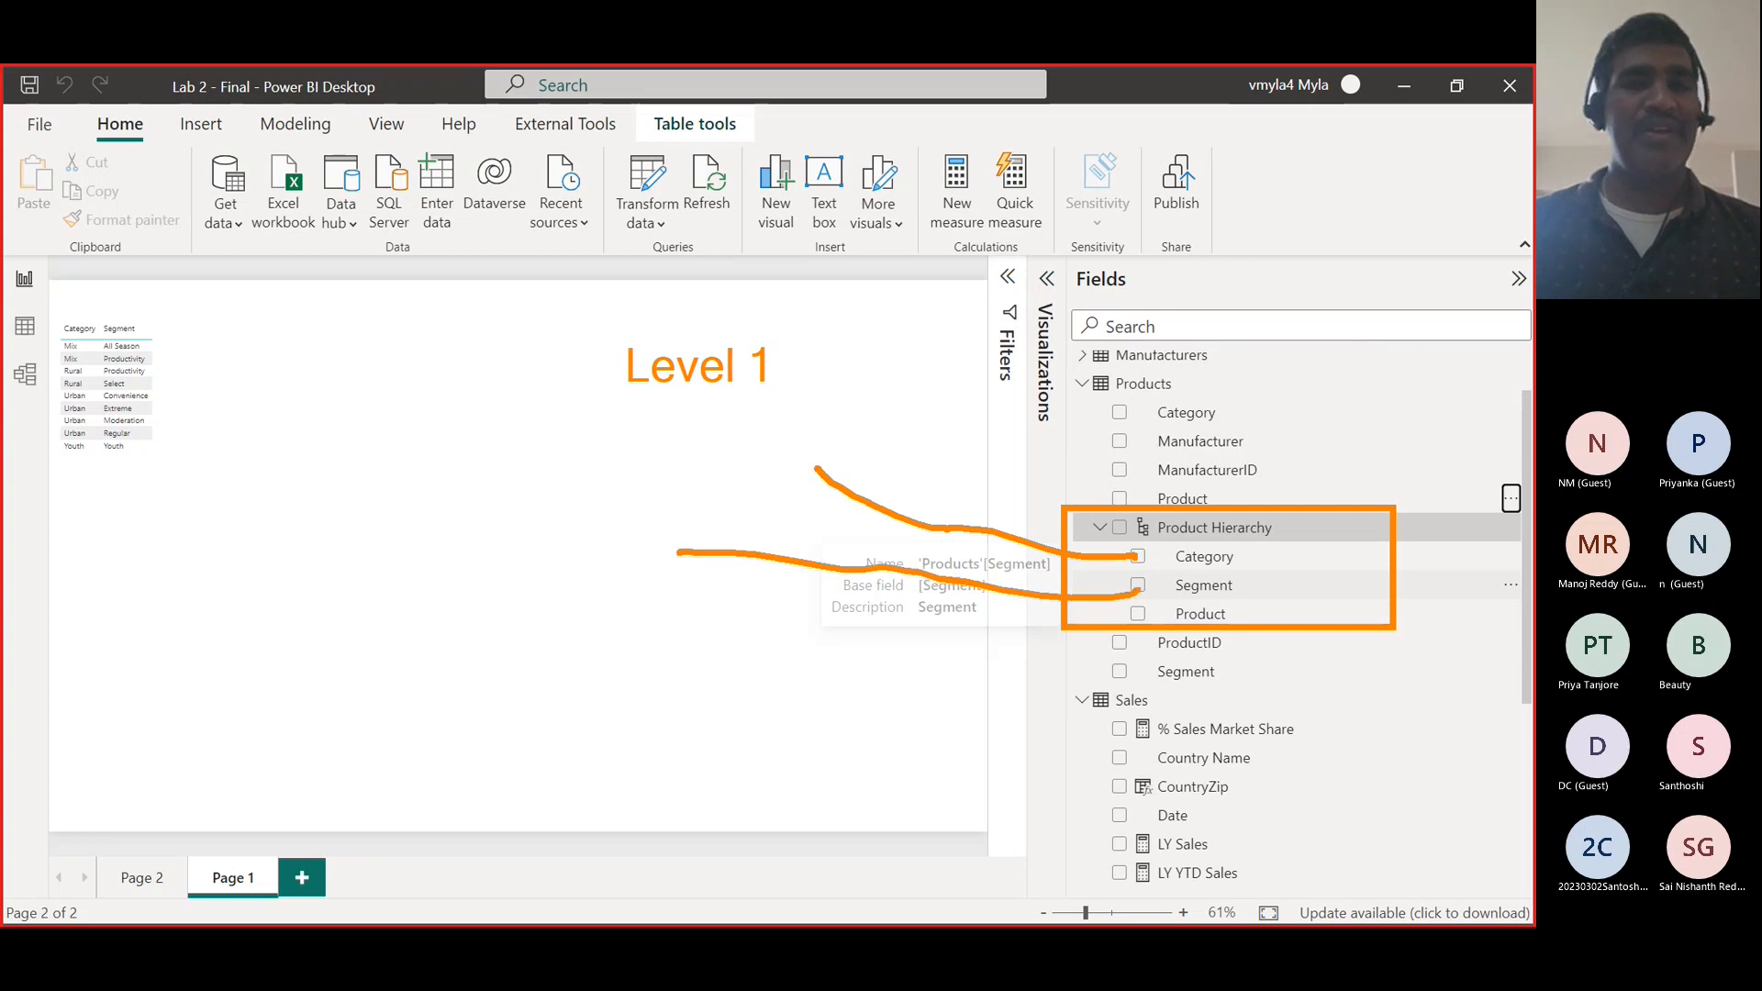
pyautogui.write('tLeb')
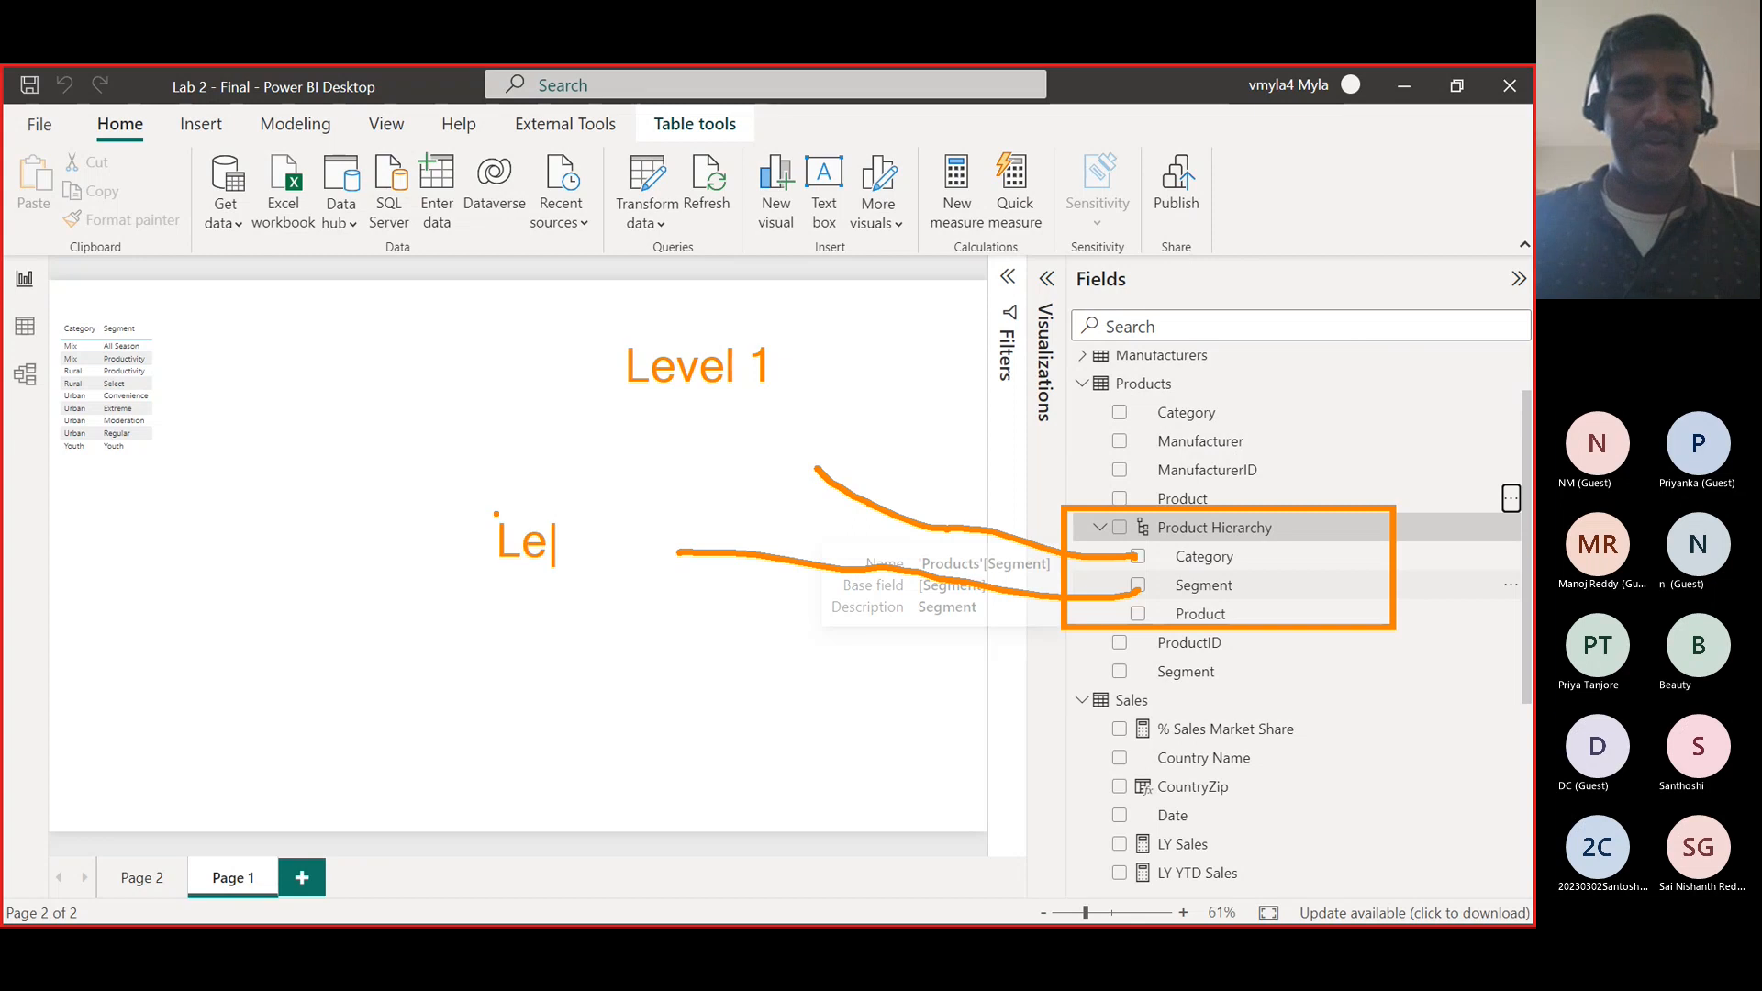
pyautogui.press('BackSpace')
pyautogui.write('vel 2')
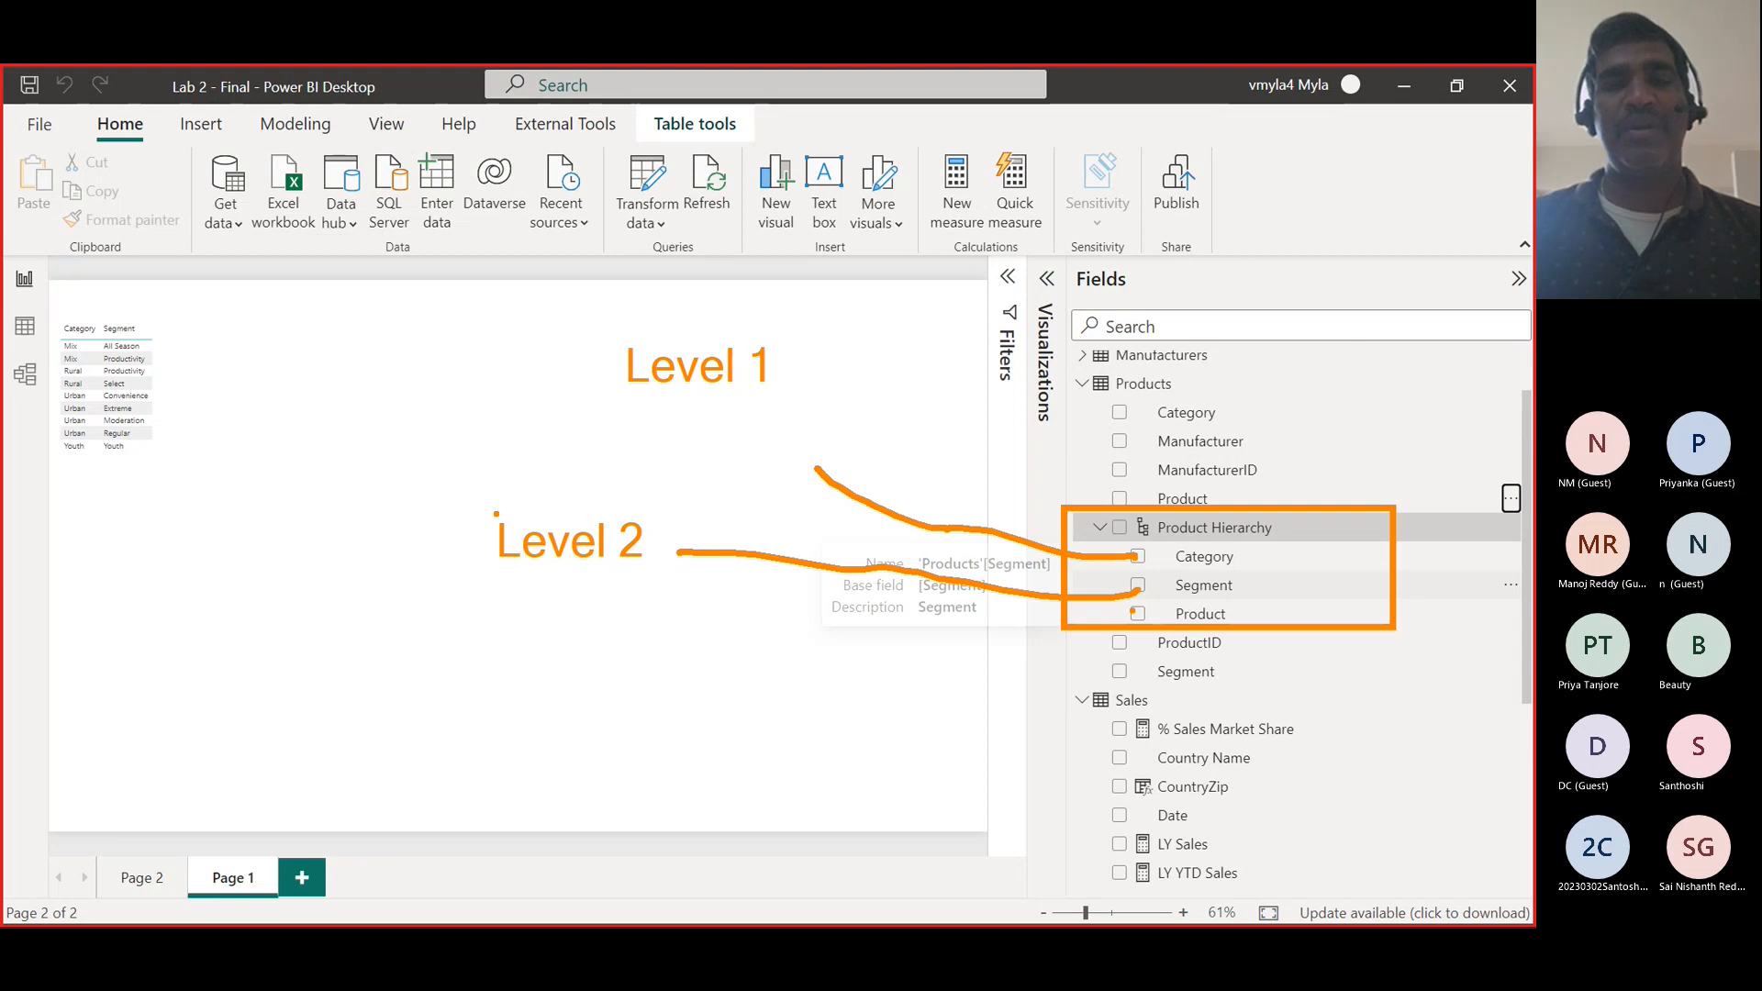
# - Annotate the Product level of Product Hierarchy with a line labelled "Level 3", and leave the annotation mode
pyautogui.moveTo(1135, 612); pyautogui.dragTo(664, 726)
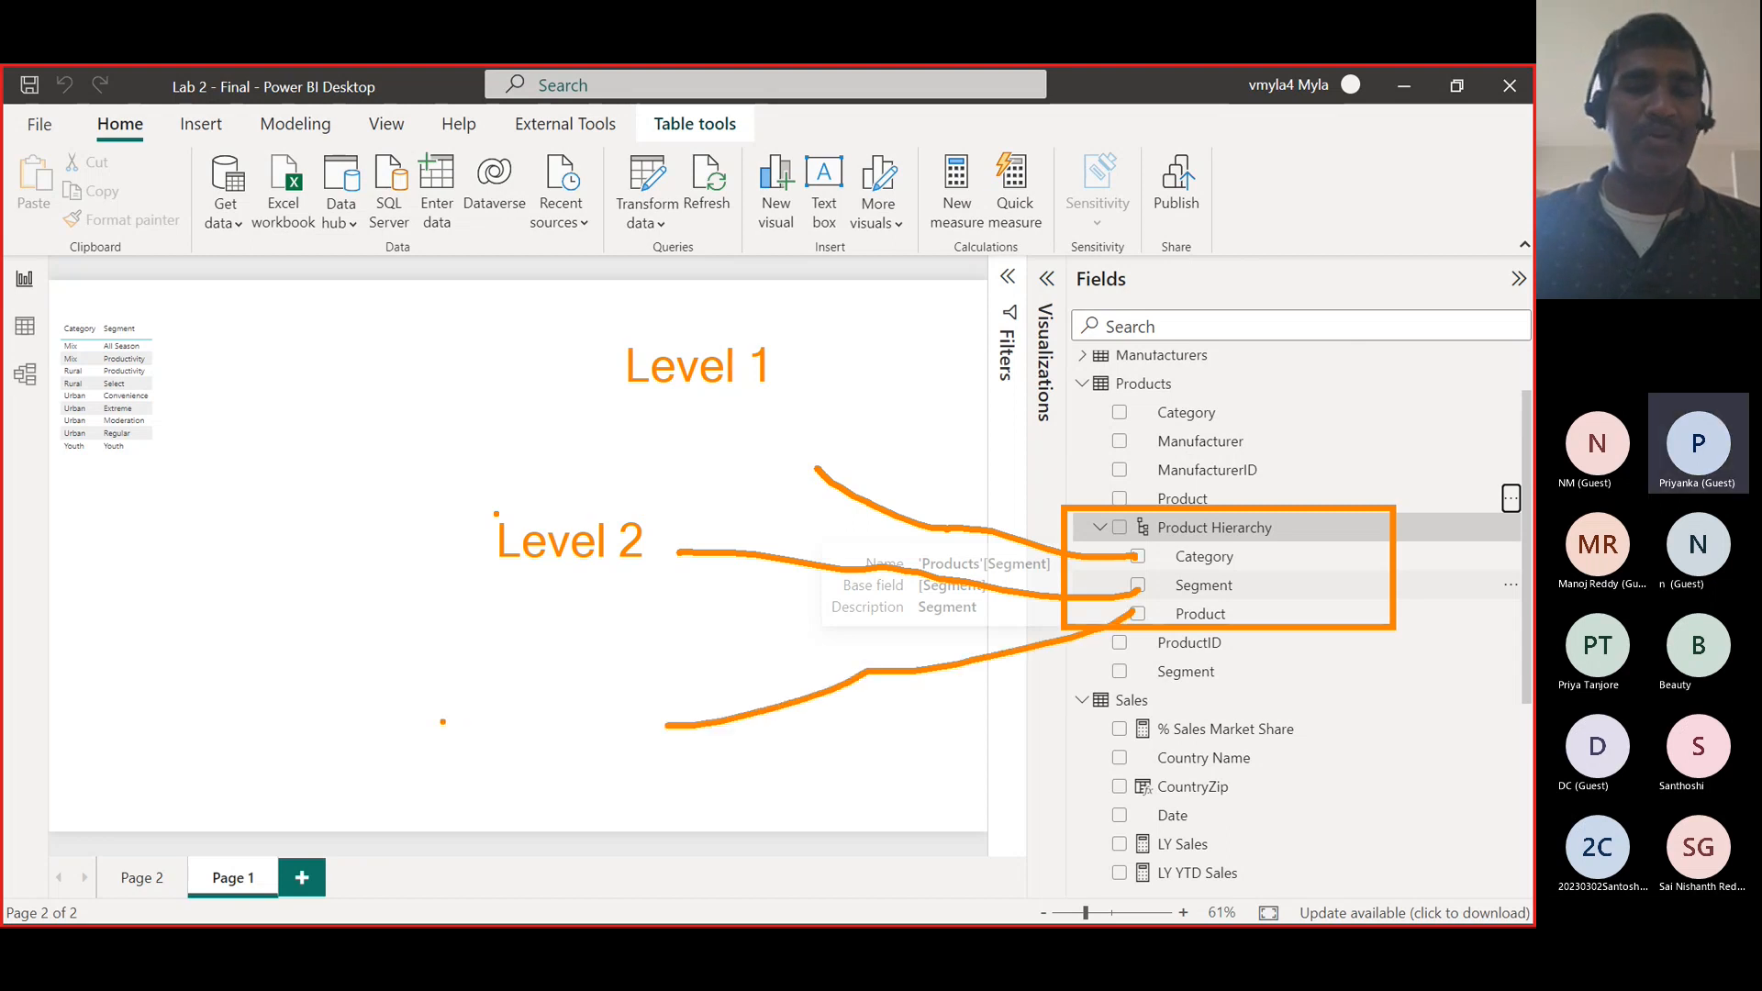
pyautogui.write('tLevel')
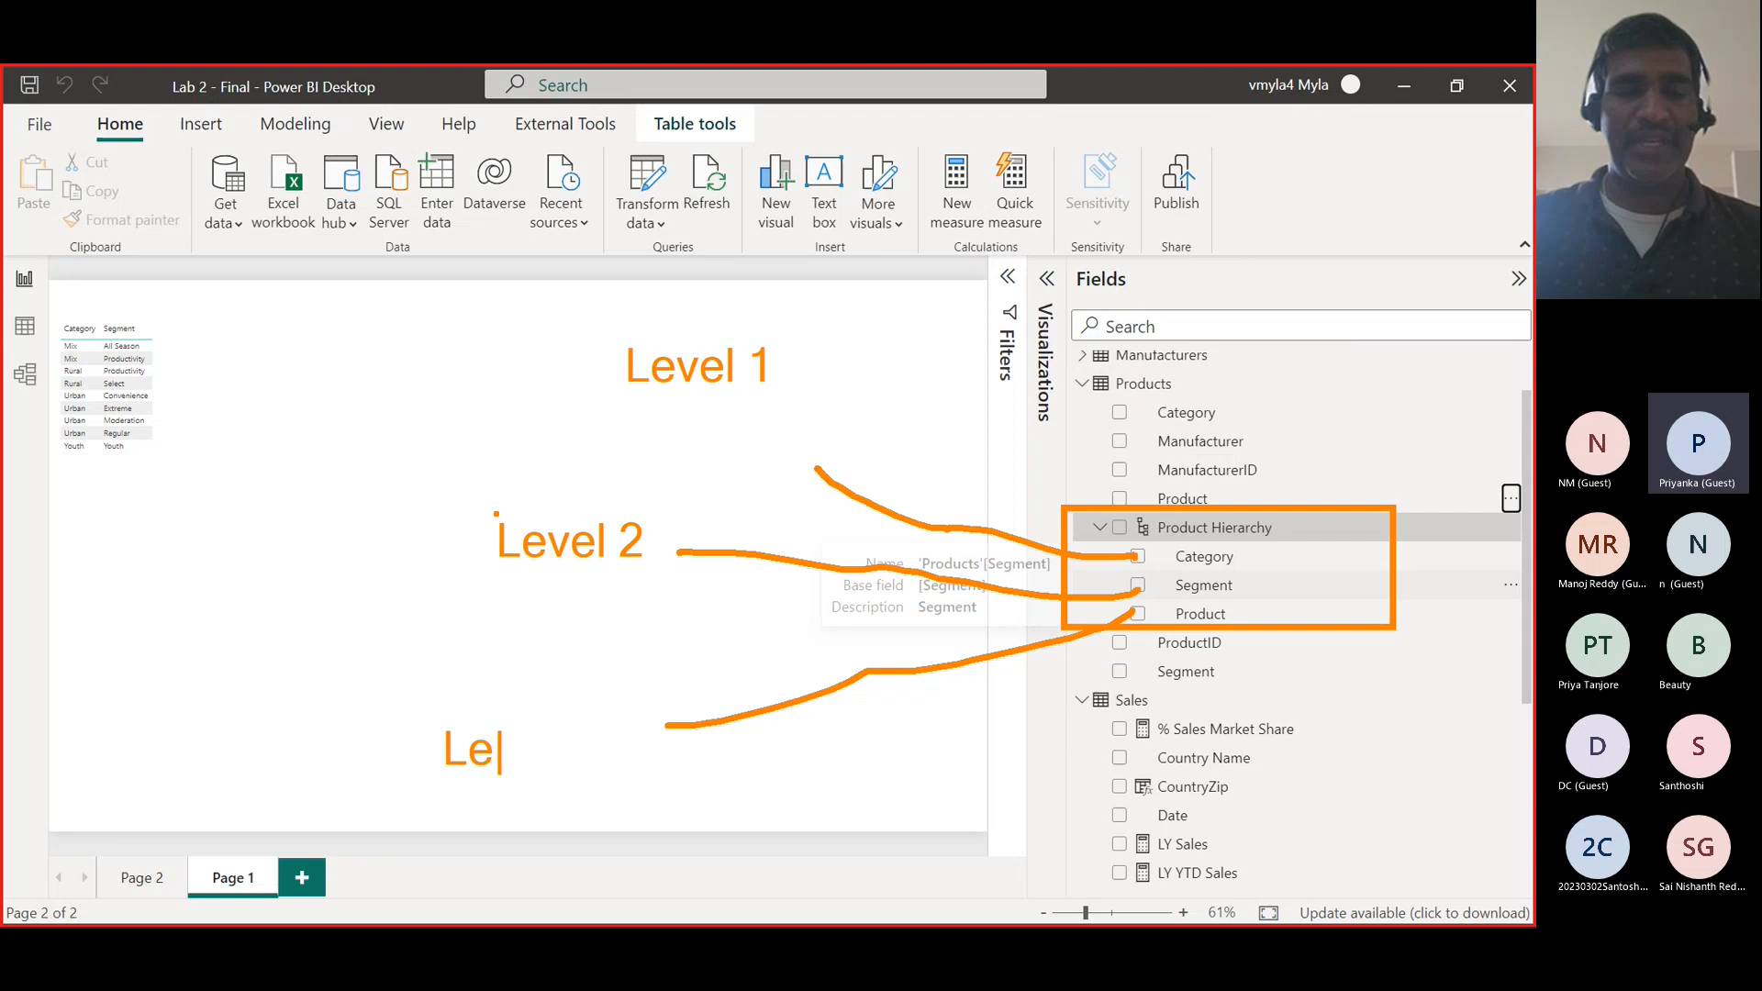
pyautogui.write(' 3')
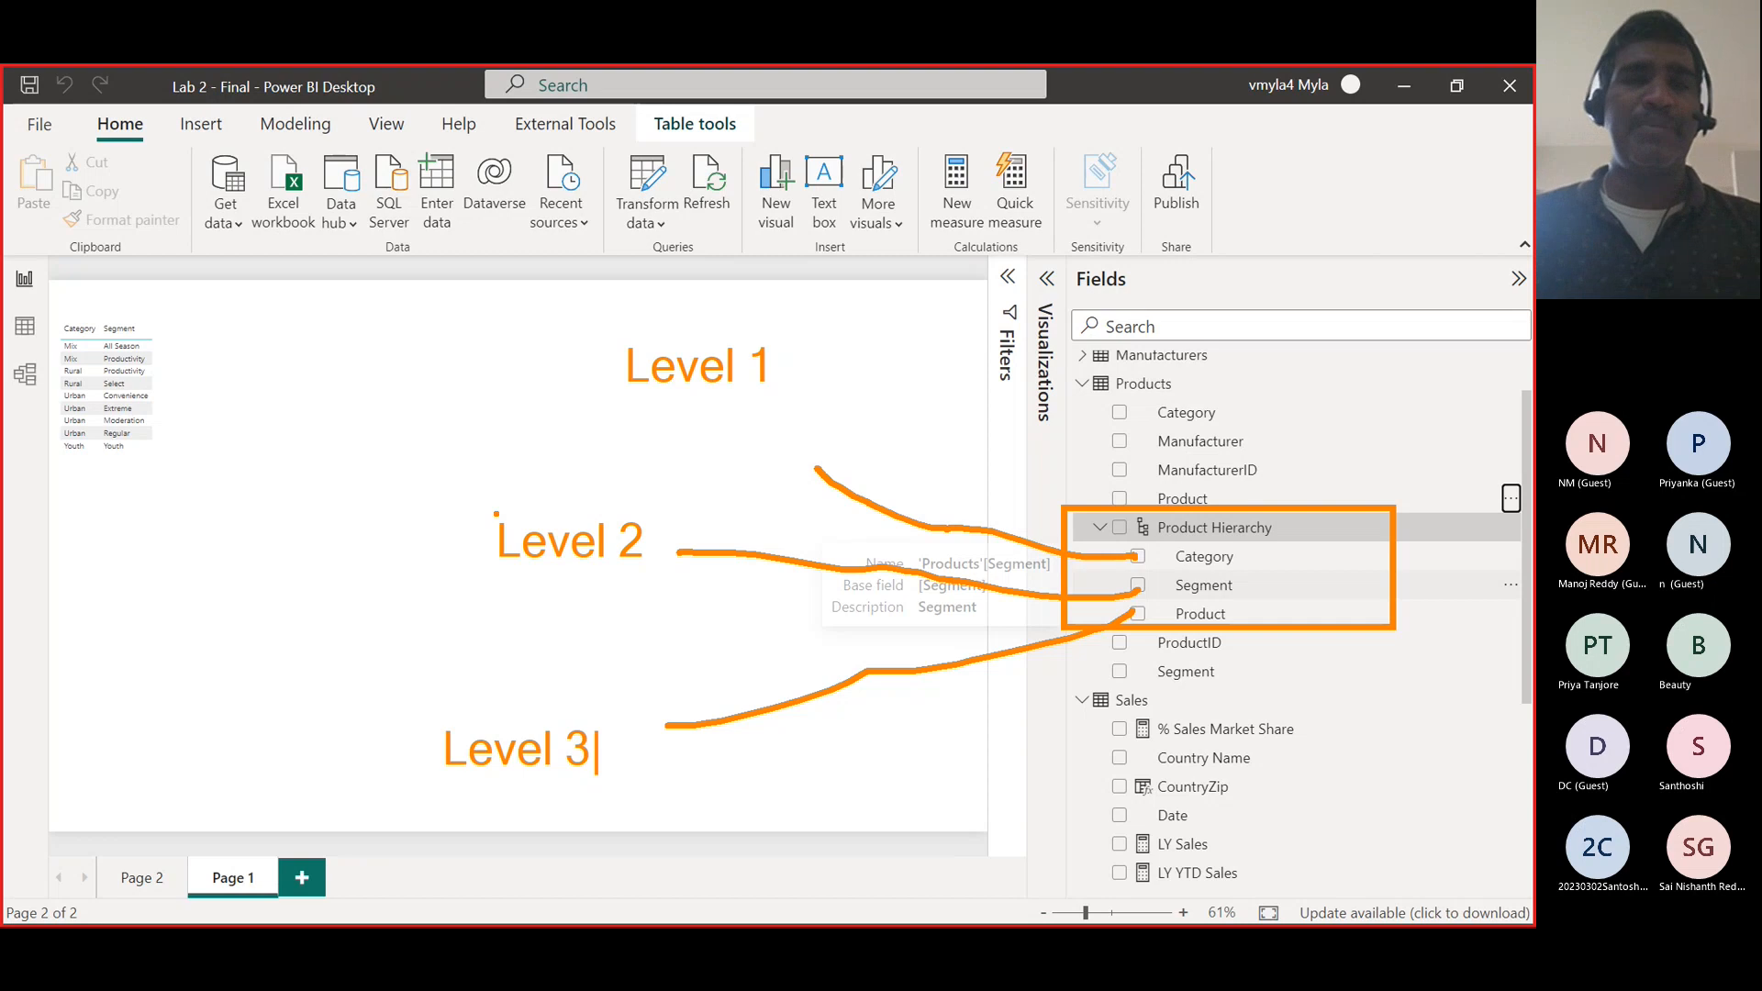
pyautogui.press('Escape')
# - Switch to the new 40 notes in Notepad++ and review the geographic hierarchy from Regions to Districts and the Time Hierarchy from Year to Days
pyautogui.hotkey('alt', 'Tab')
pyautogui.press('Tab')
pyautogui.press('Tab')
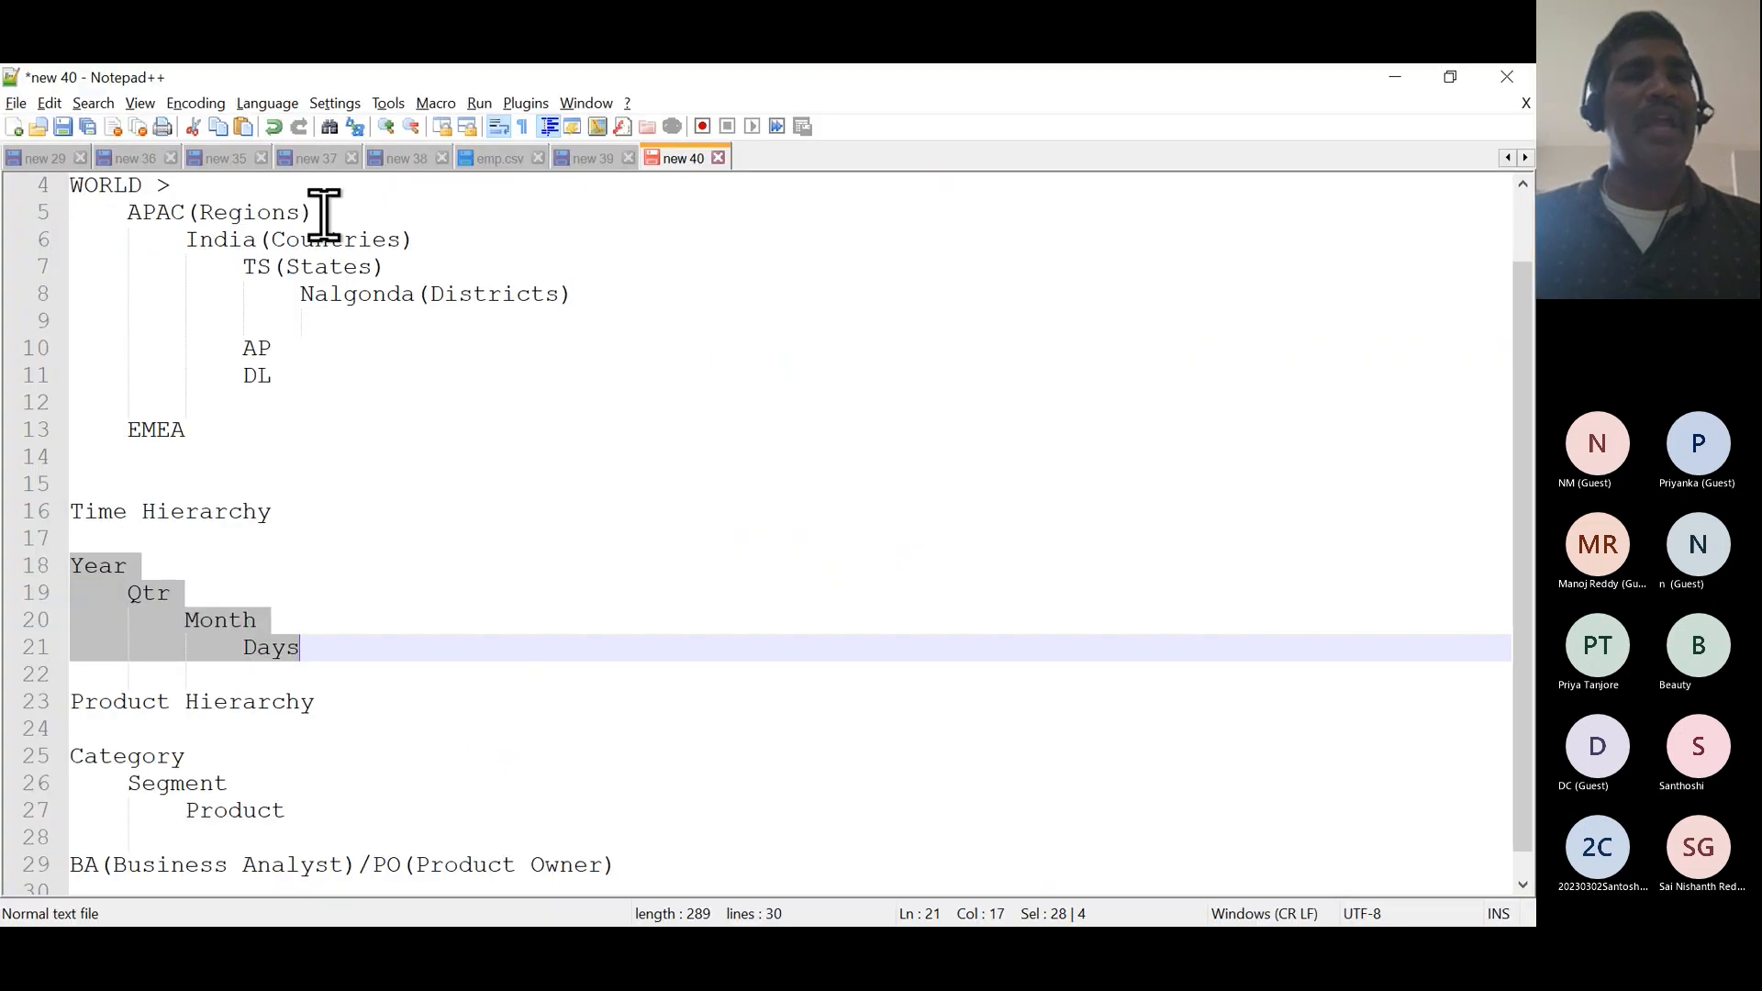
pyautogui.click(323, 215)
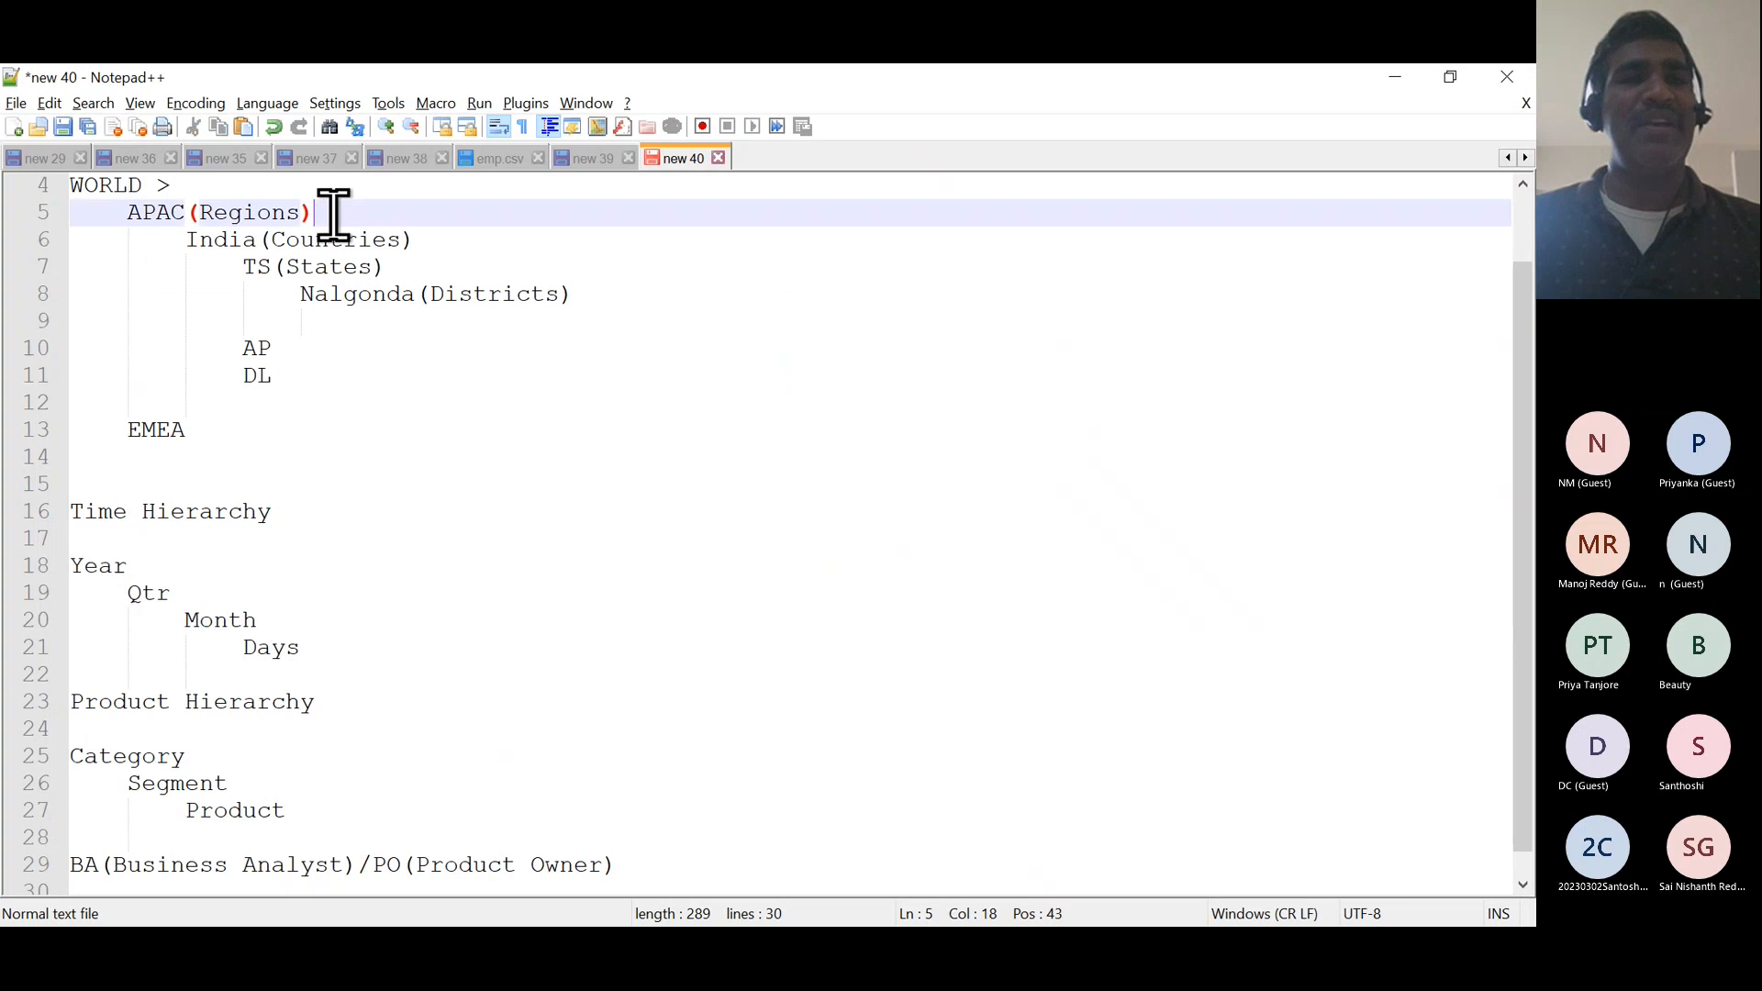
pyautogui.click(397, 244)
pyautogui.click(394, 268)
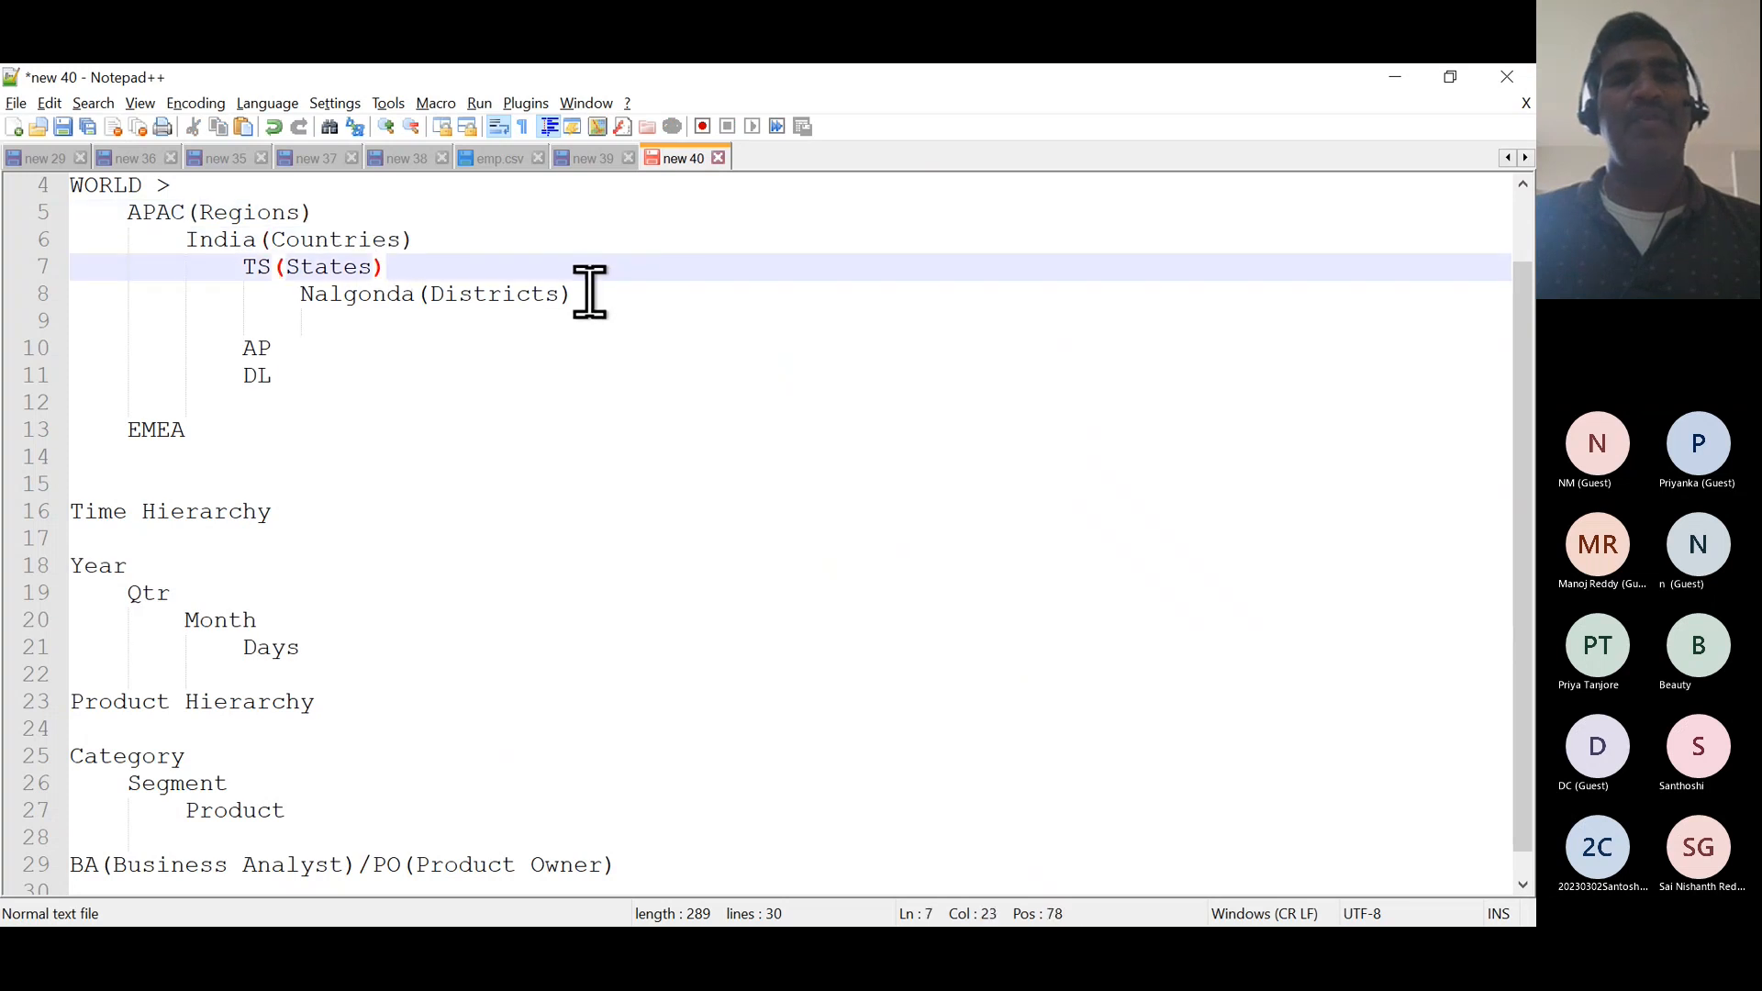
pyautogui.click(587, 294)
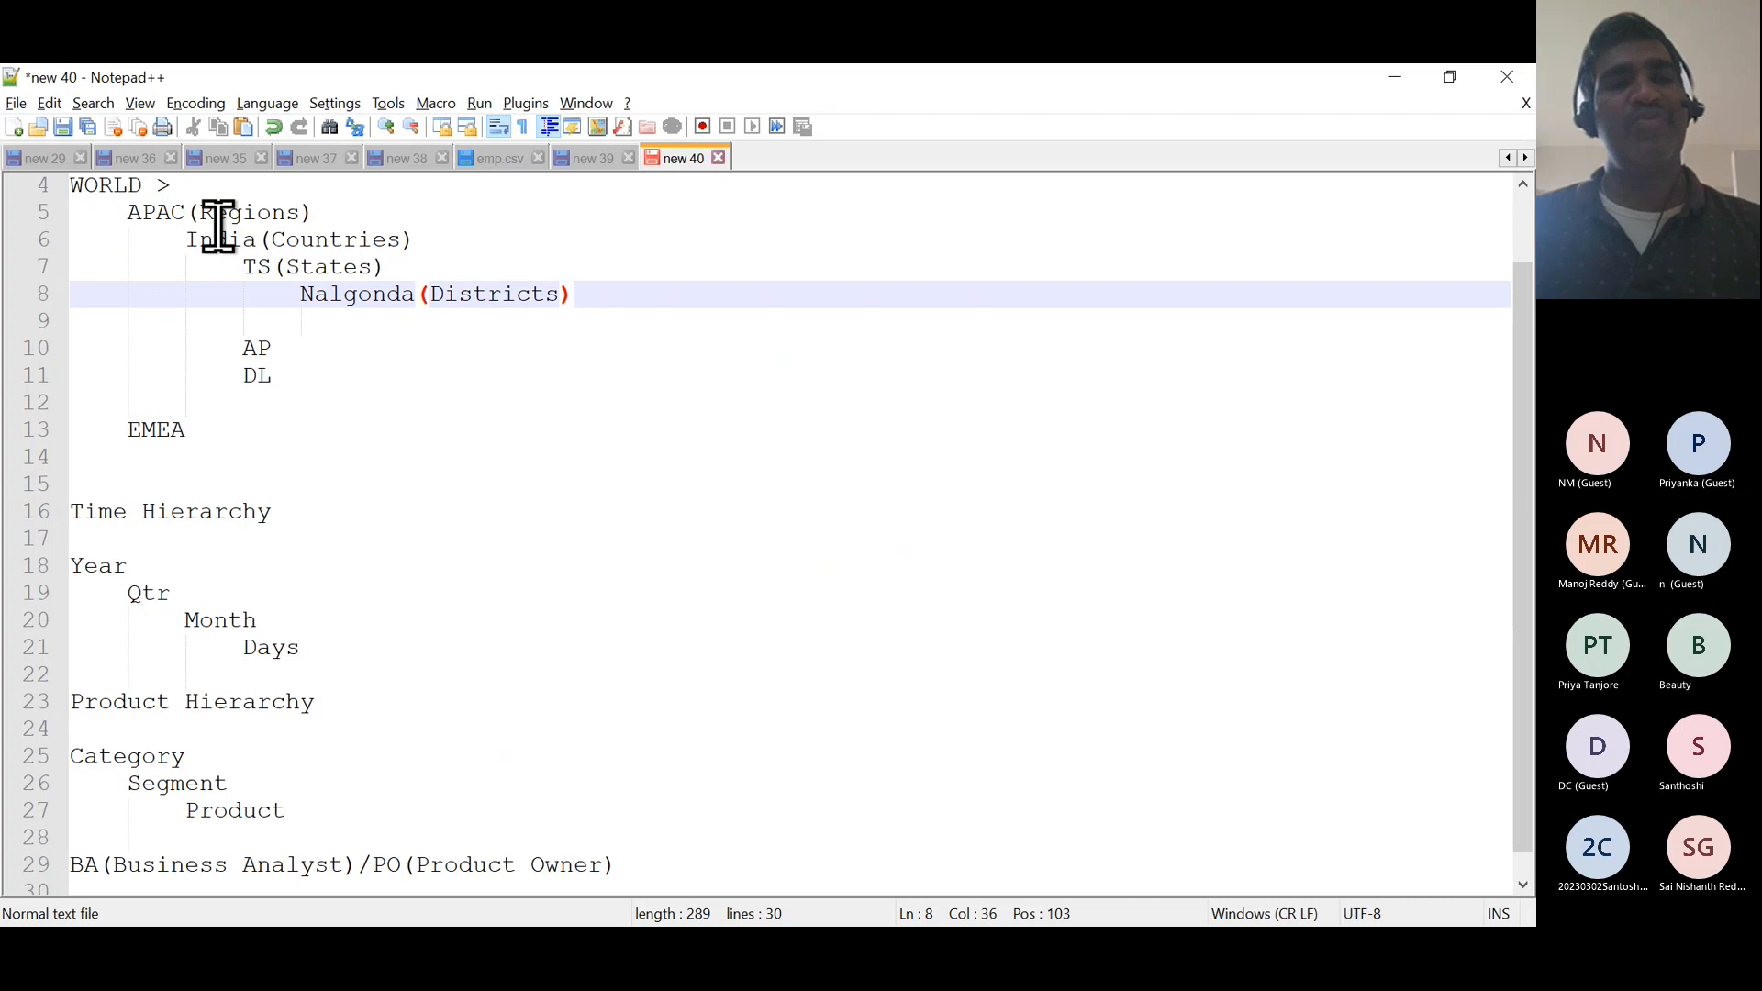
pyautogui.click(300, 512)
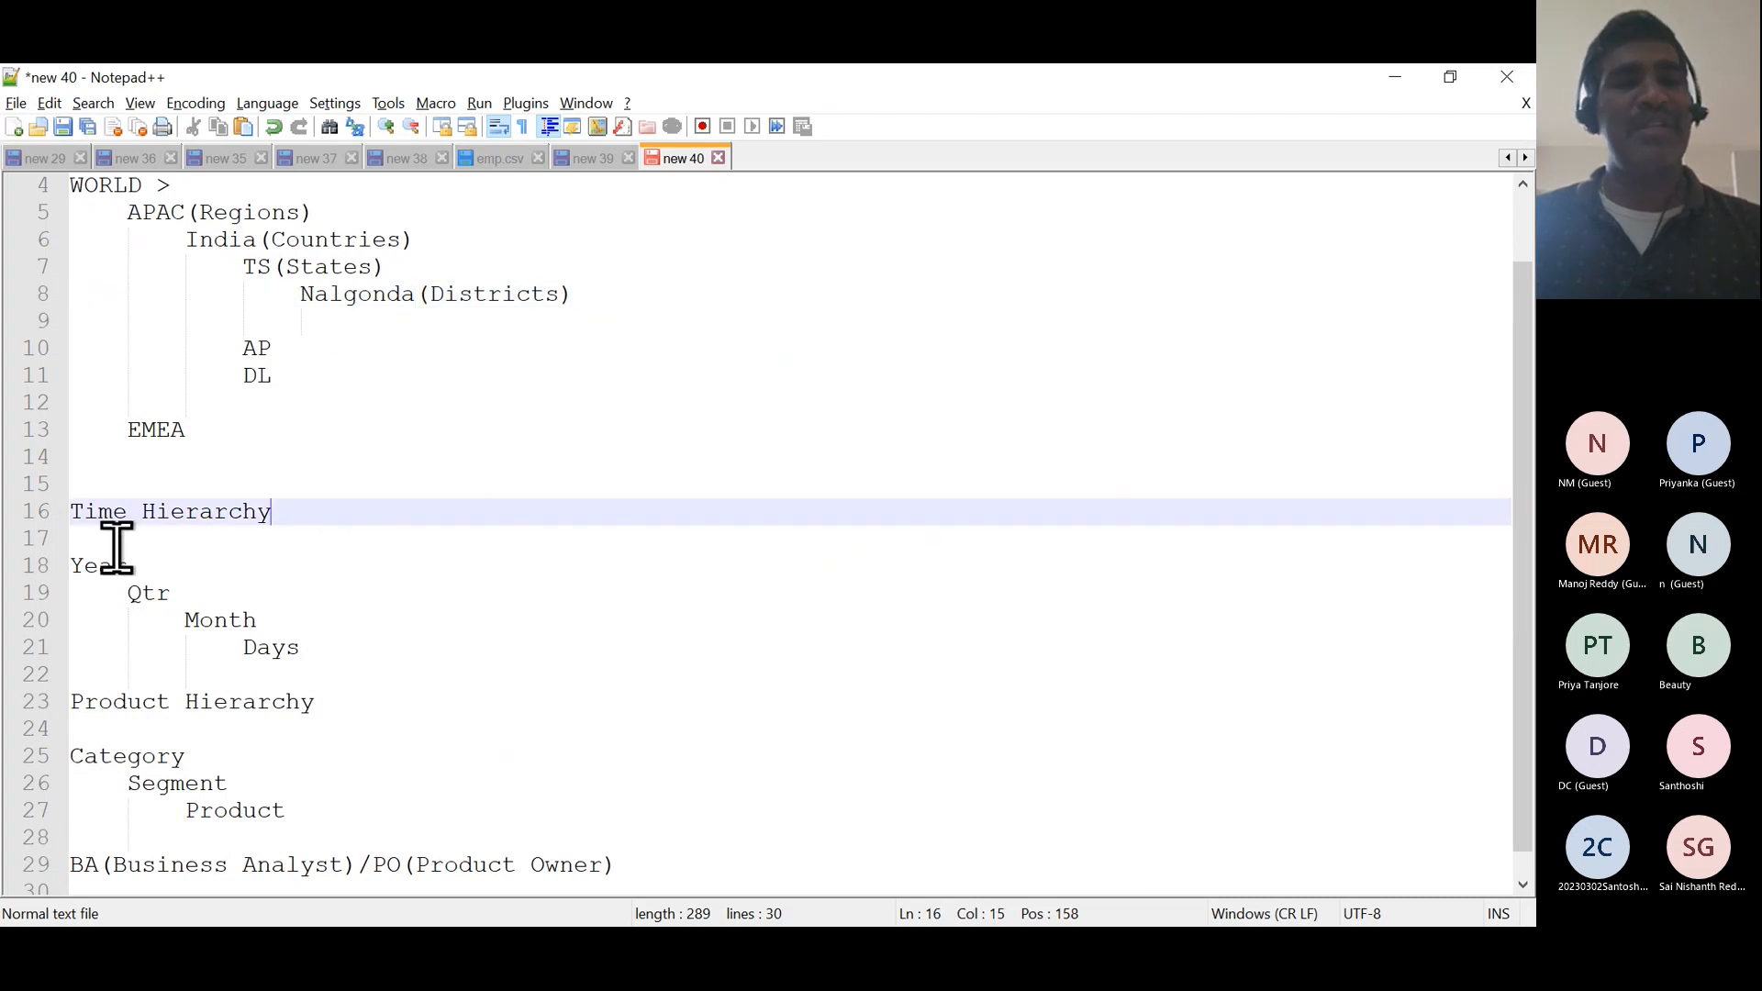
pyautogui.click(95, 566)
pyautogui.click(138, 587)
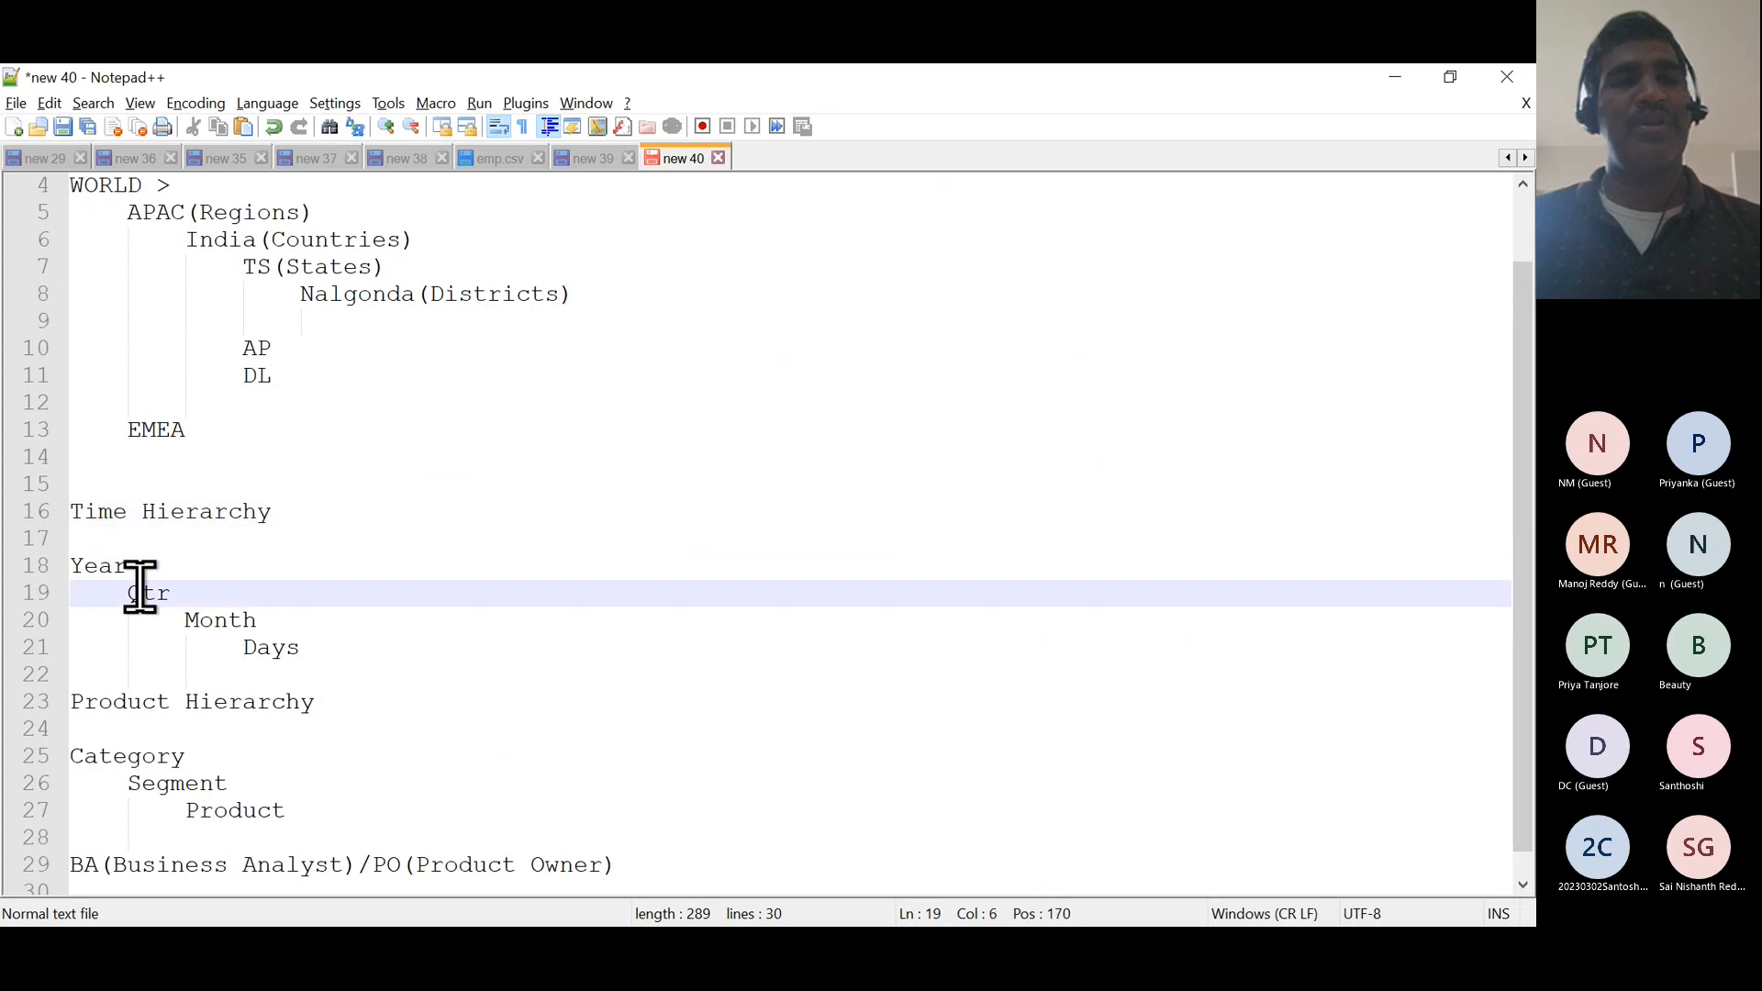
pyautogui.click(228, 620)
pyautogui.click(298, 653)
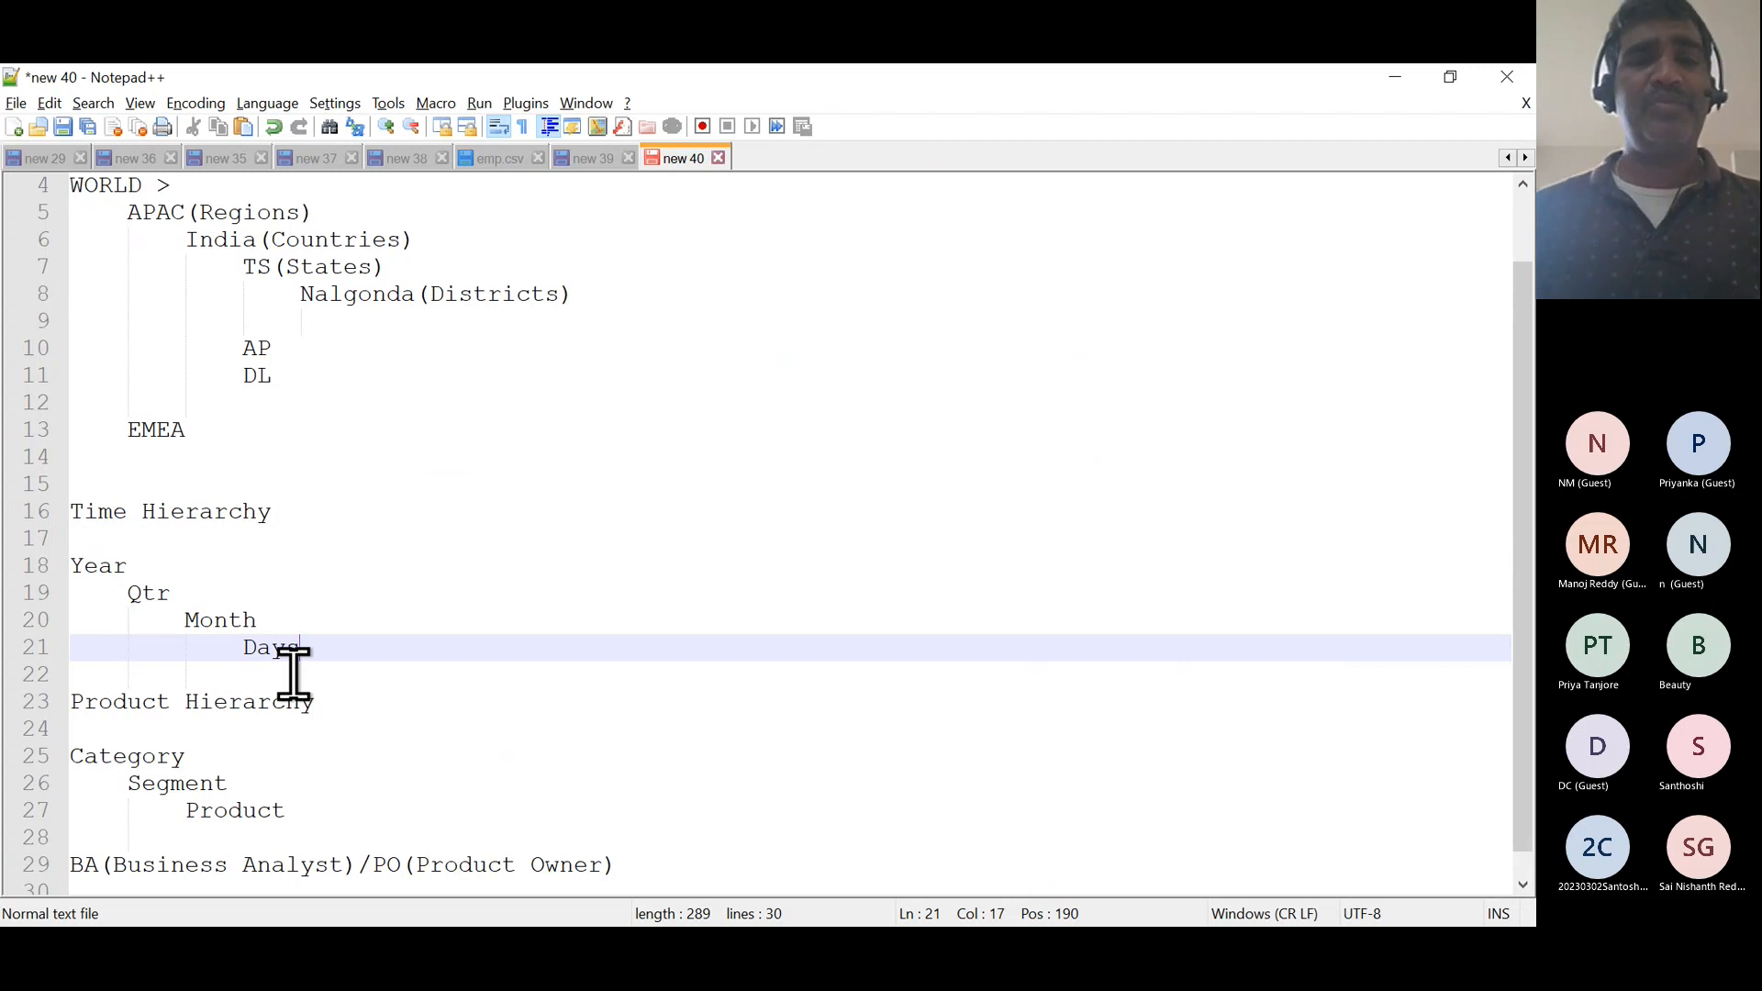
# - Add the line "Service based company" at the end of the notes, below the Business Analyst/Product Owner line and two blank lines
pyautogui.scroll(-1, 294, 674)
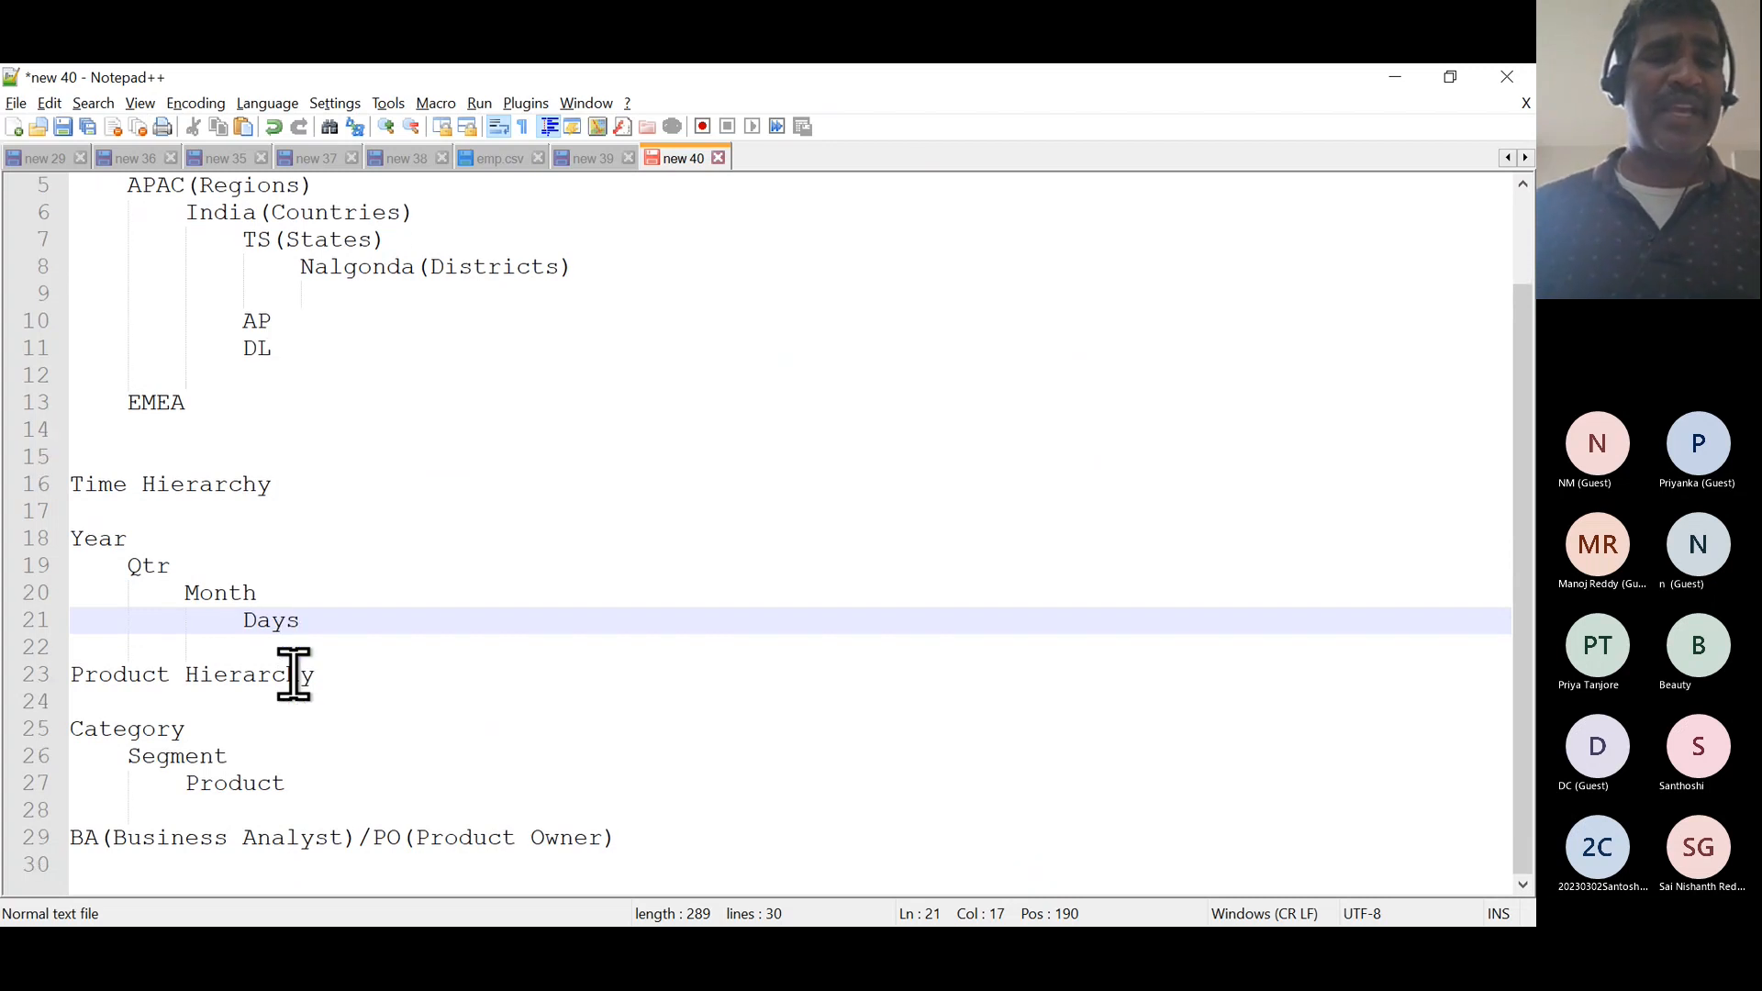
pyautogui.click(632, 838)
pyautogui.press('Return')
pyautogui.press('Return')
pyautogui.press('Return')
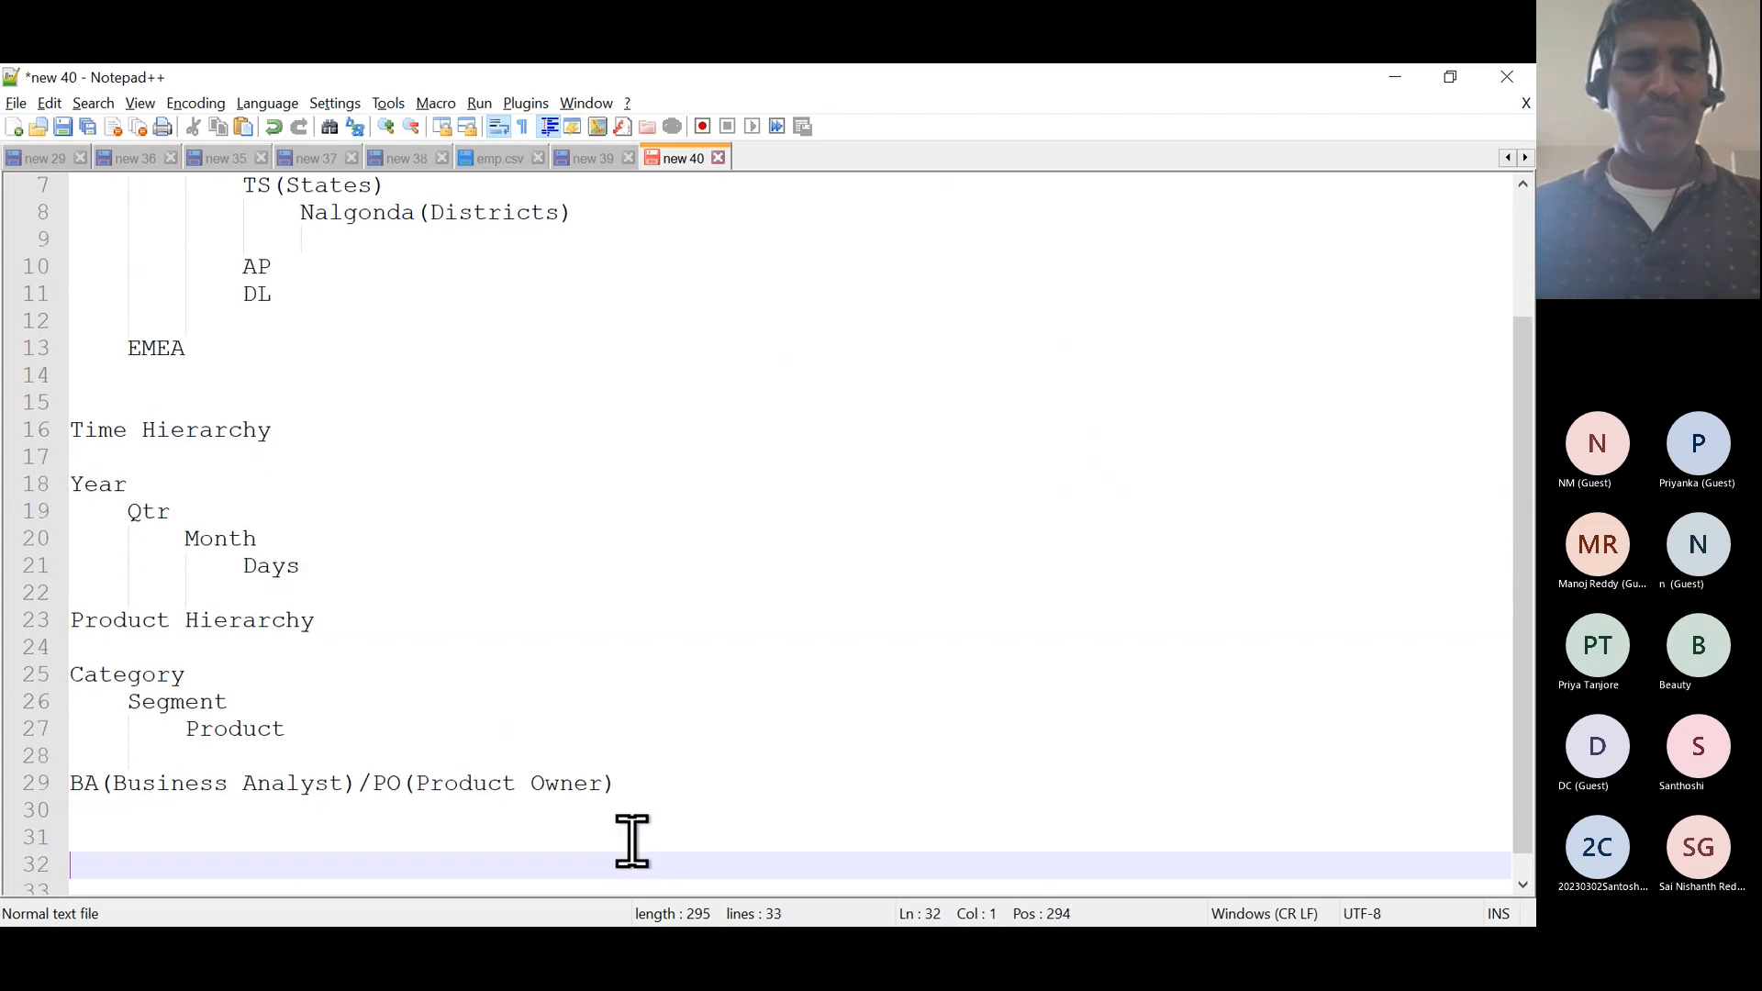
pyautogui.write('S')
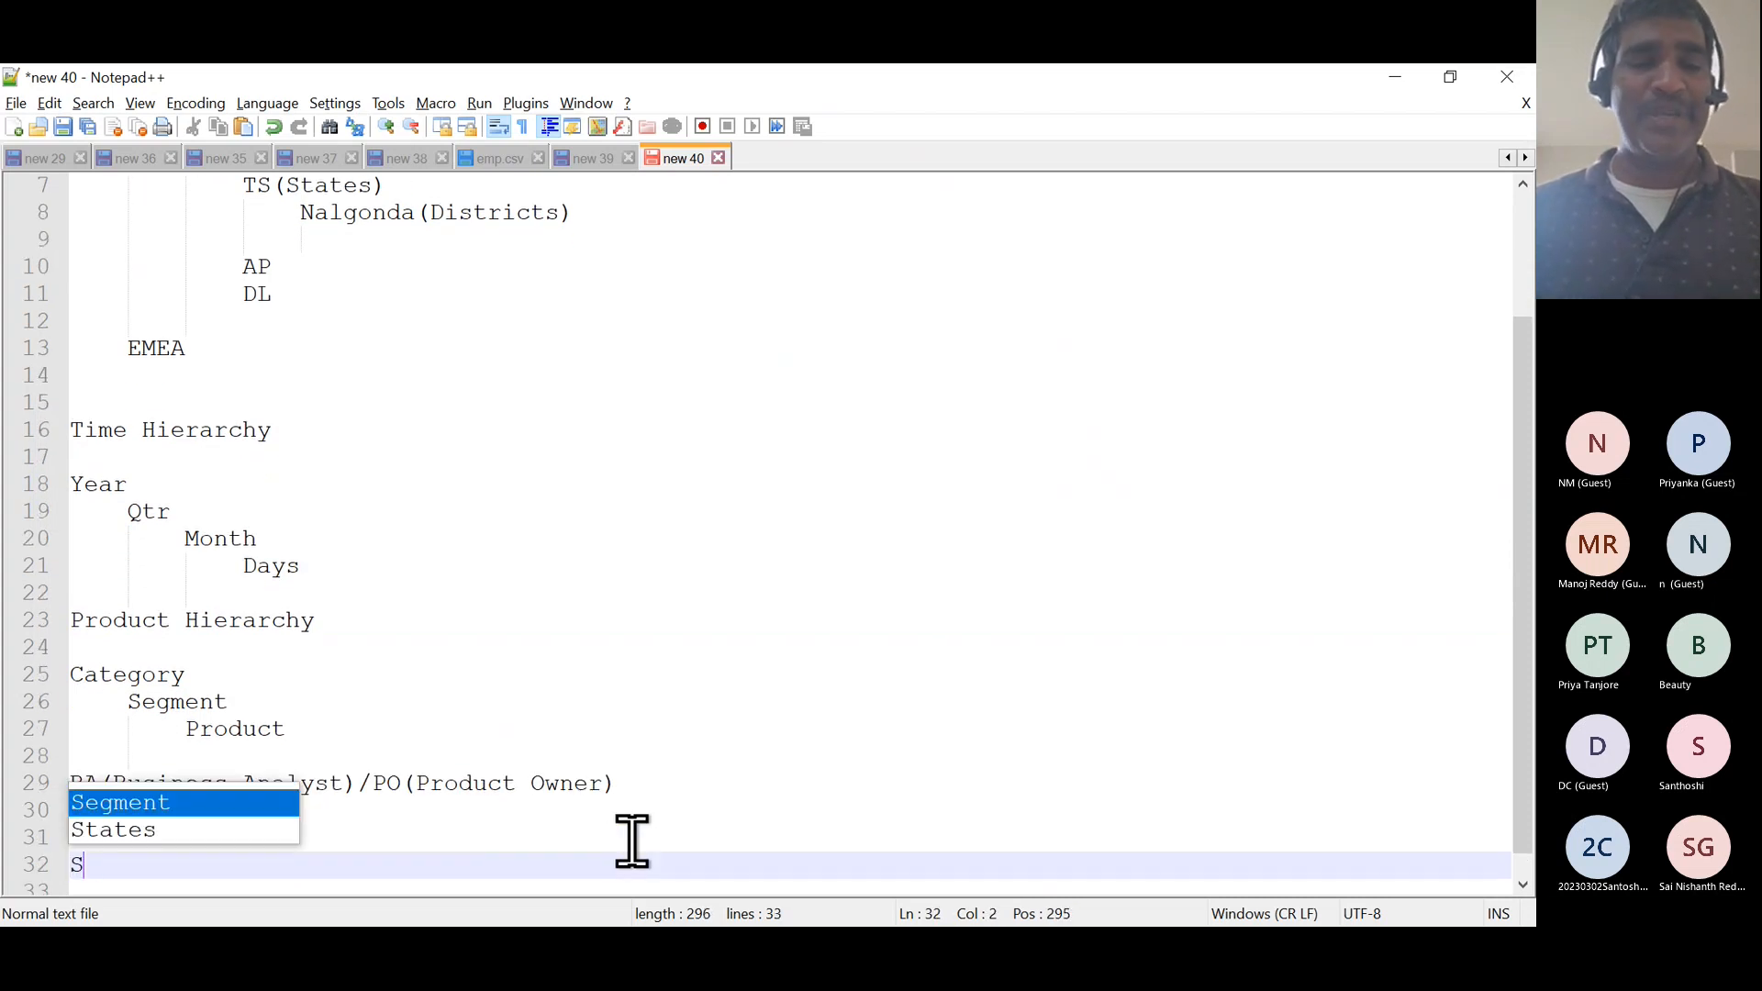
pyautogui.write('ervice bas')
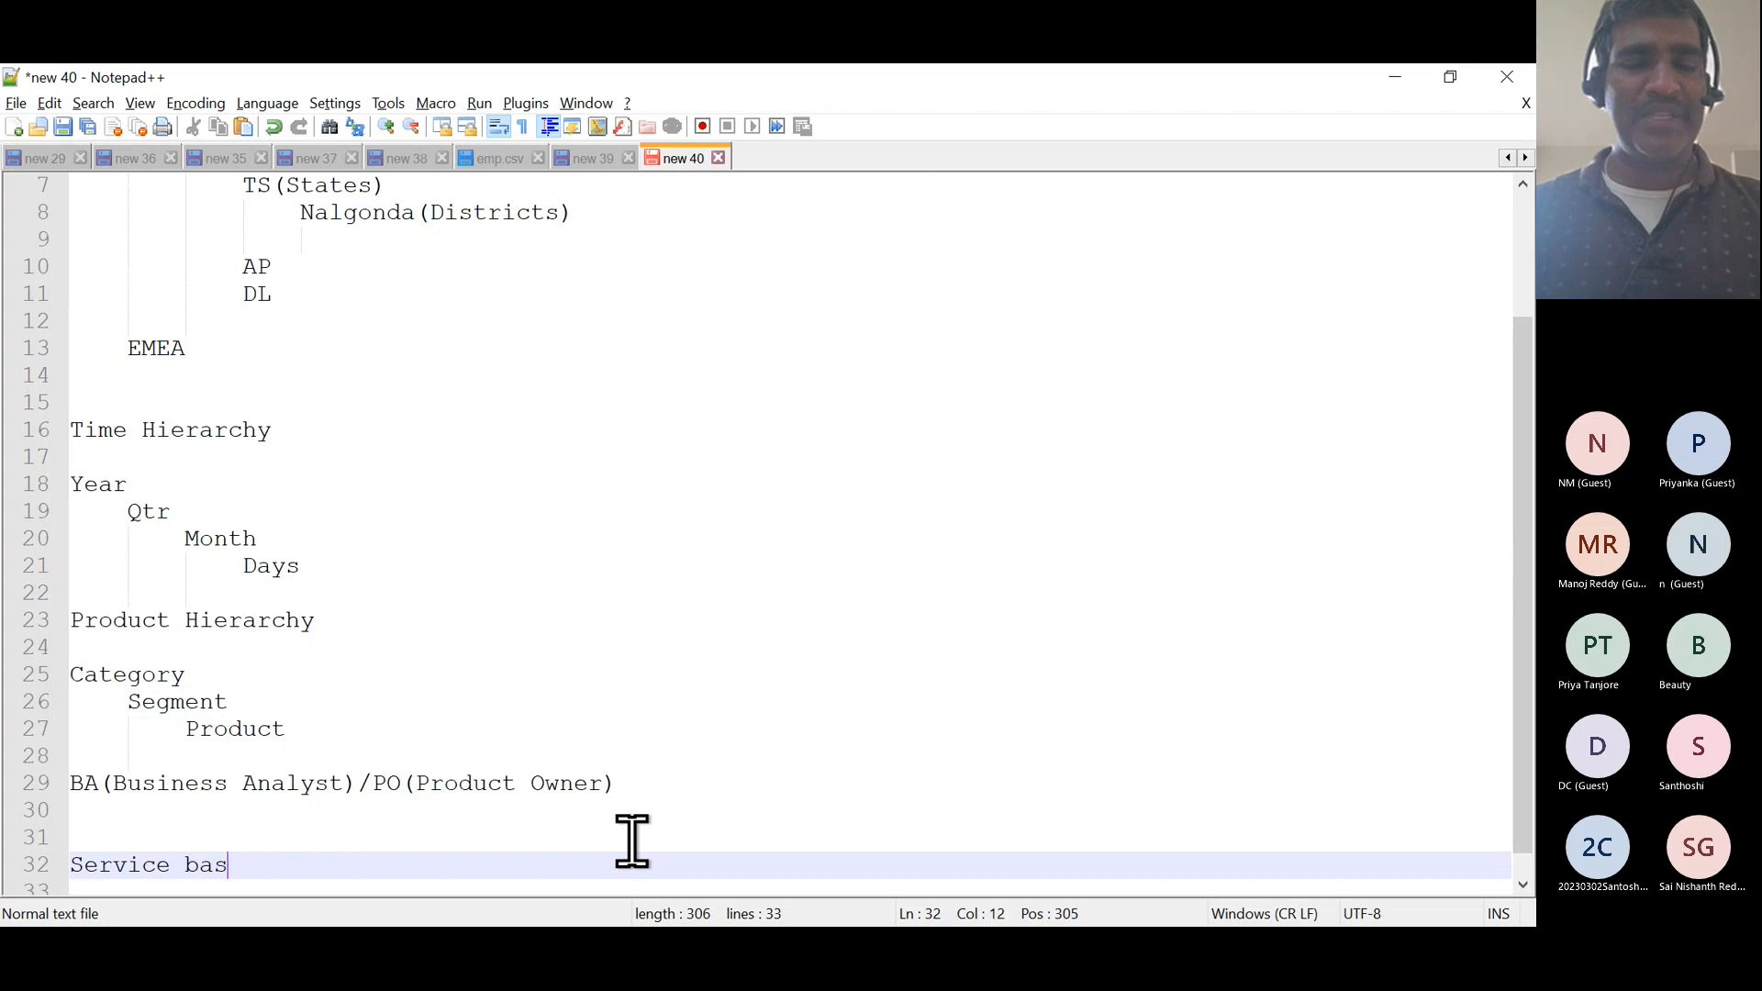
pyautogui.write('ed company')
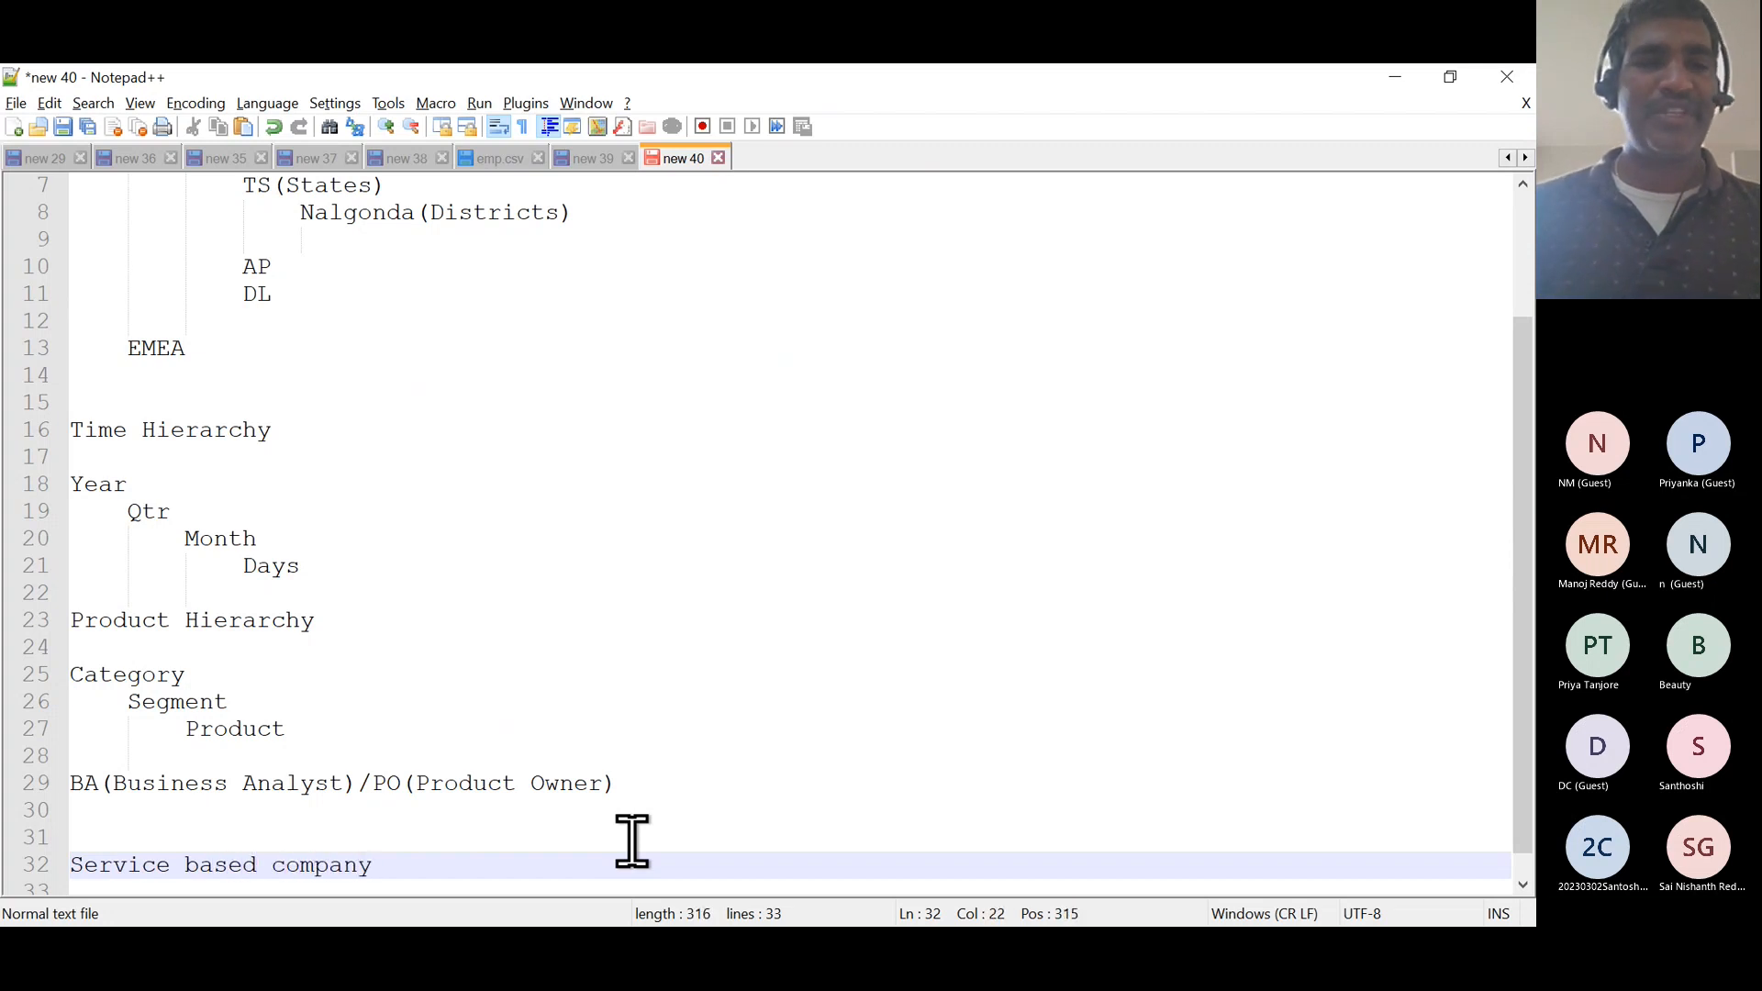
pyautogui.press('Return')
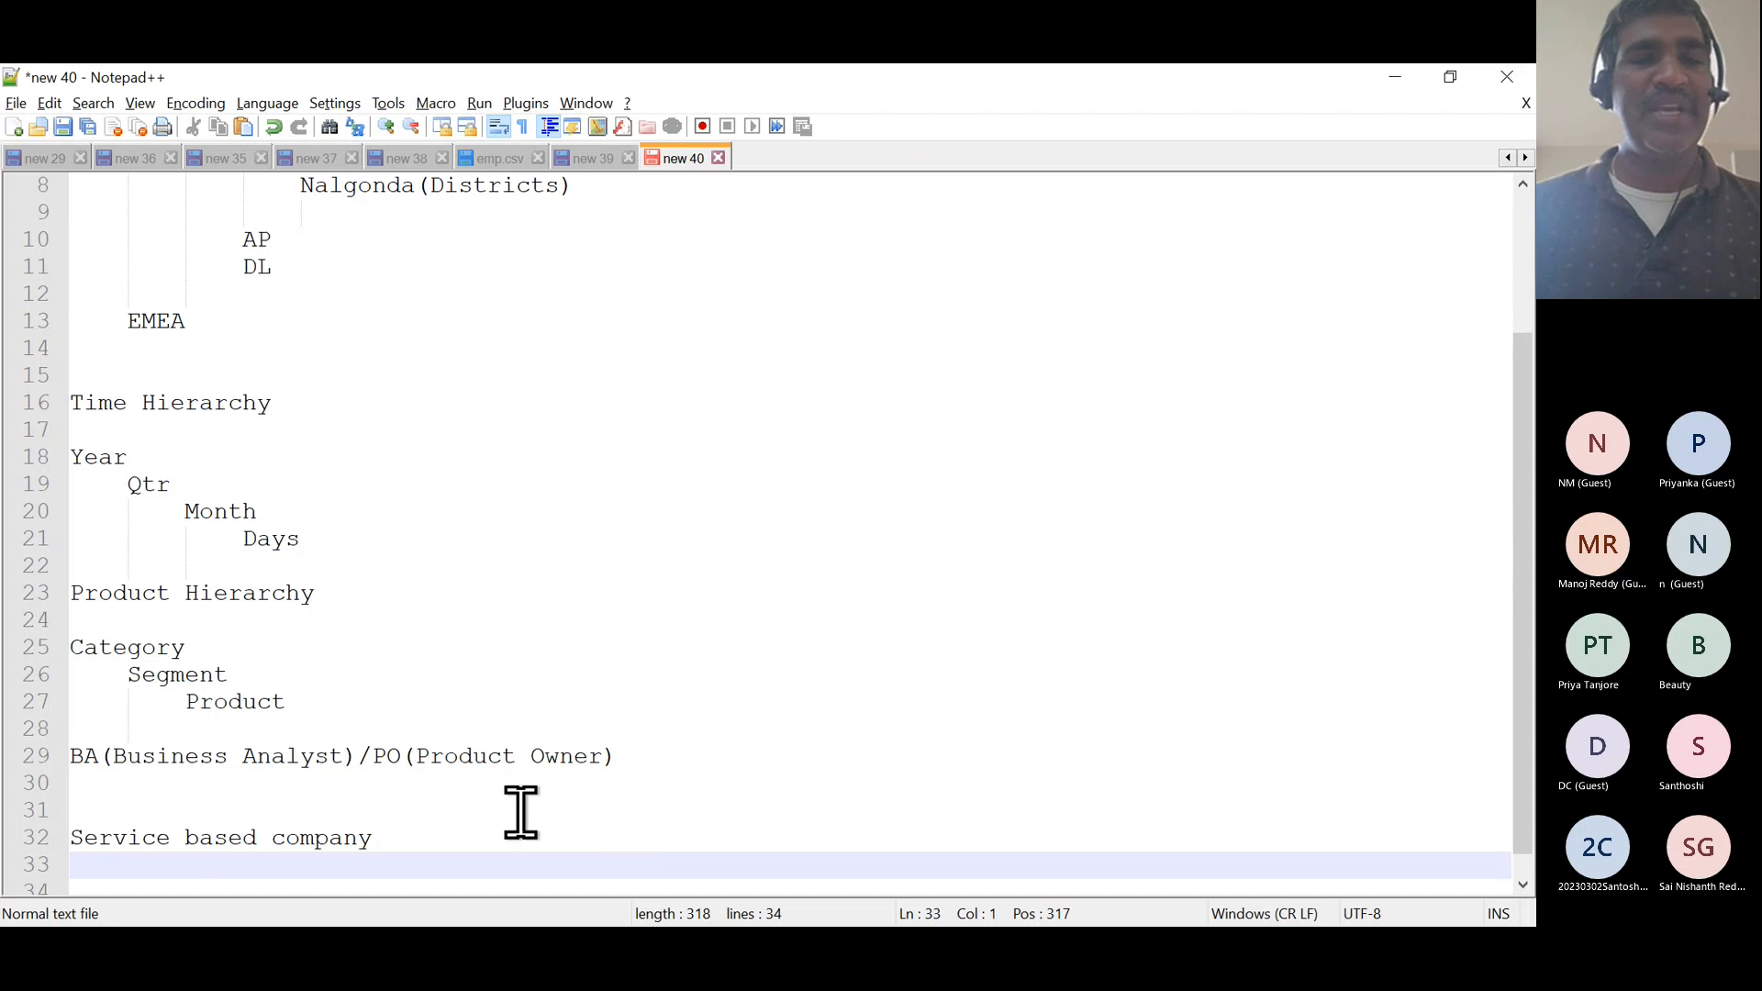
# - Append "(TCS/CTS/.....etc)" to the "Service based company" line
pyautogui.click(436, 825)
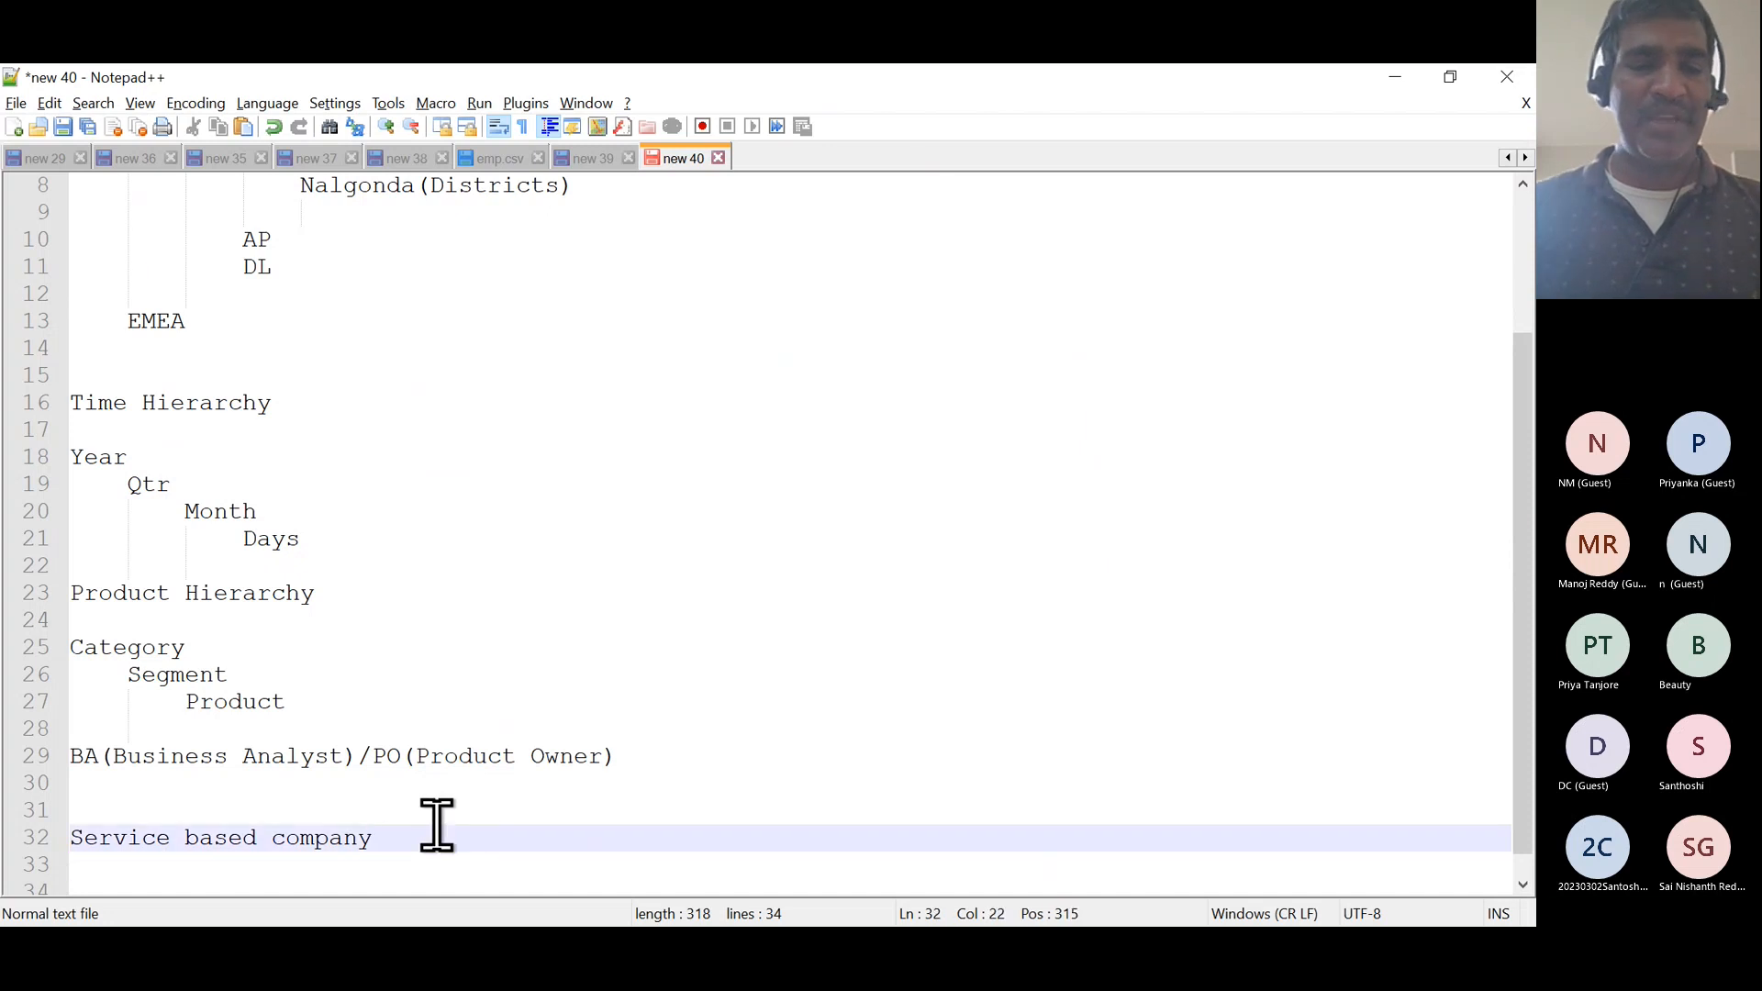
pyautogui.write('(TCS C')
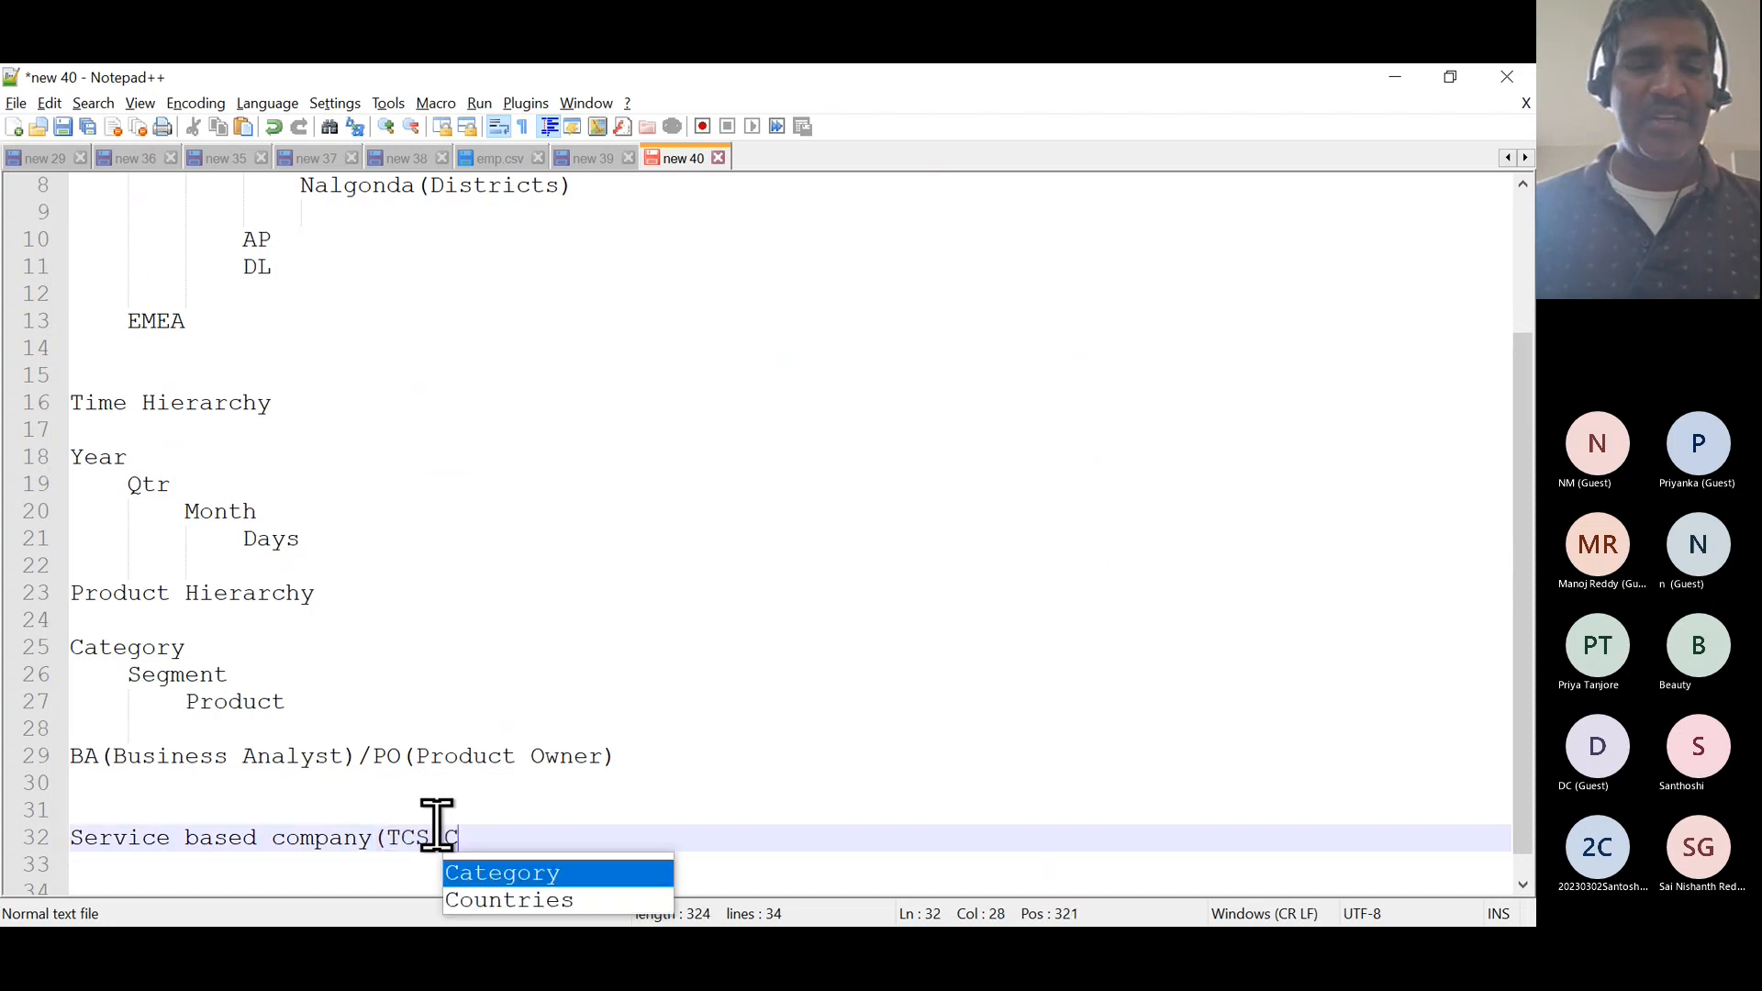
pyautogui.write('TS/.')
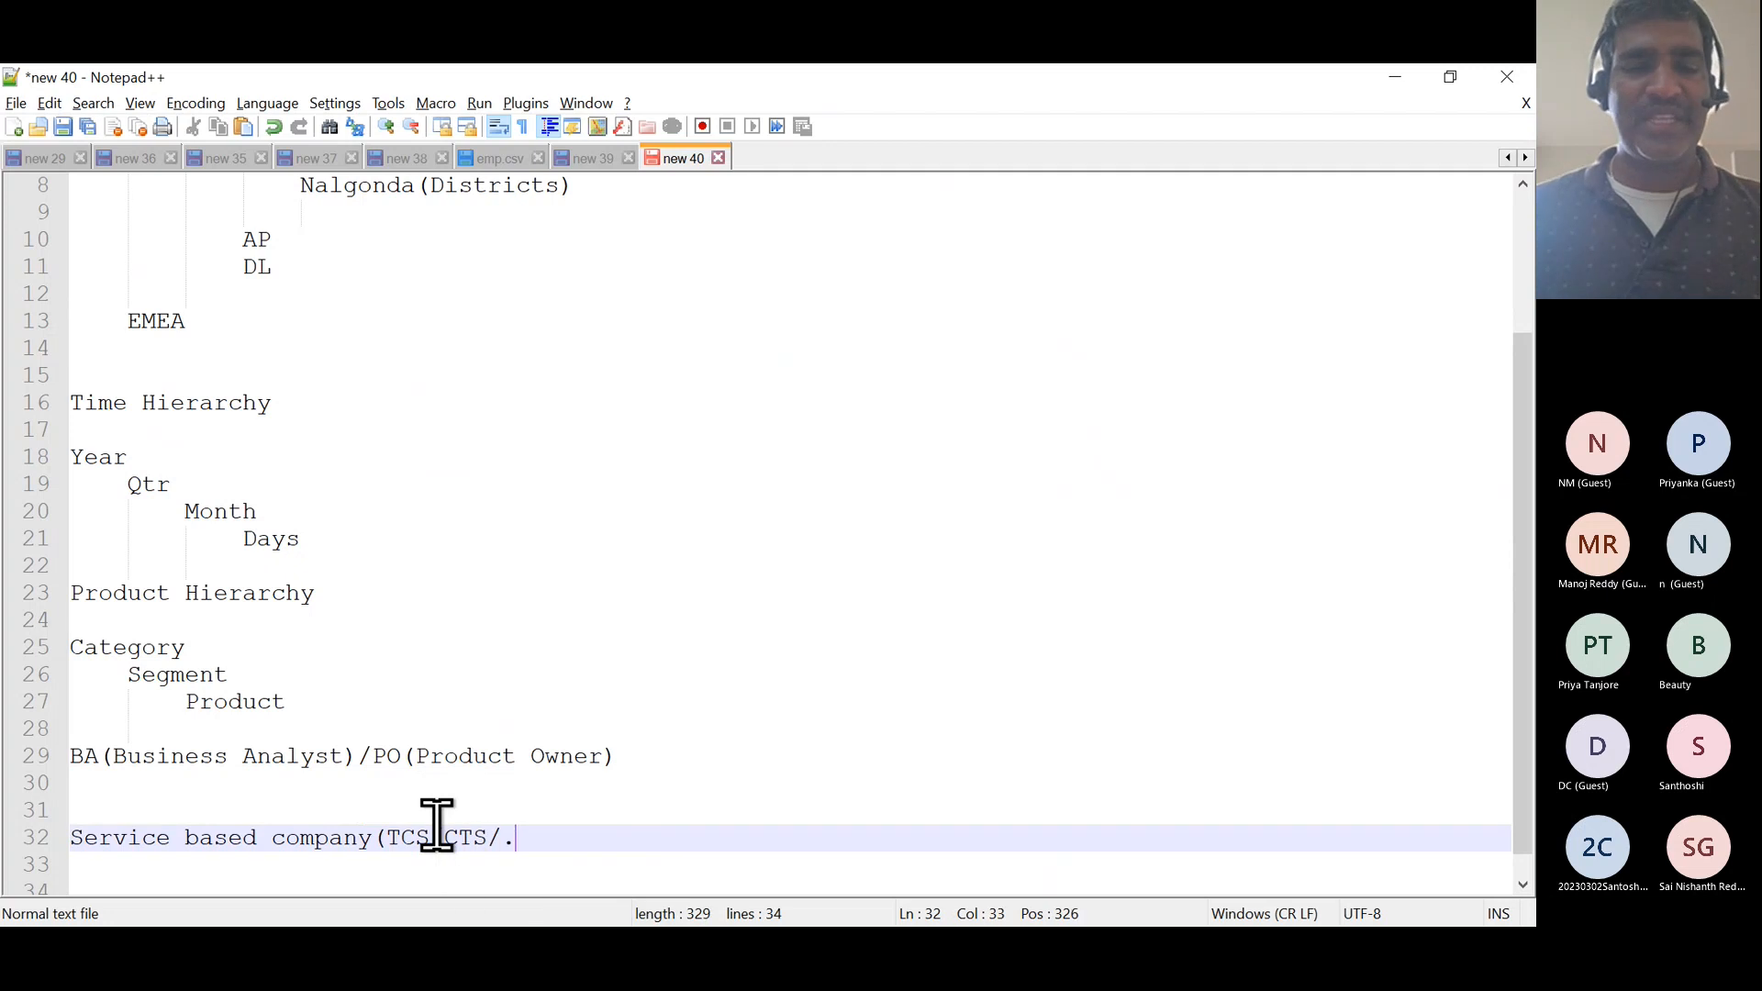
pyautogui.write('....etc)')
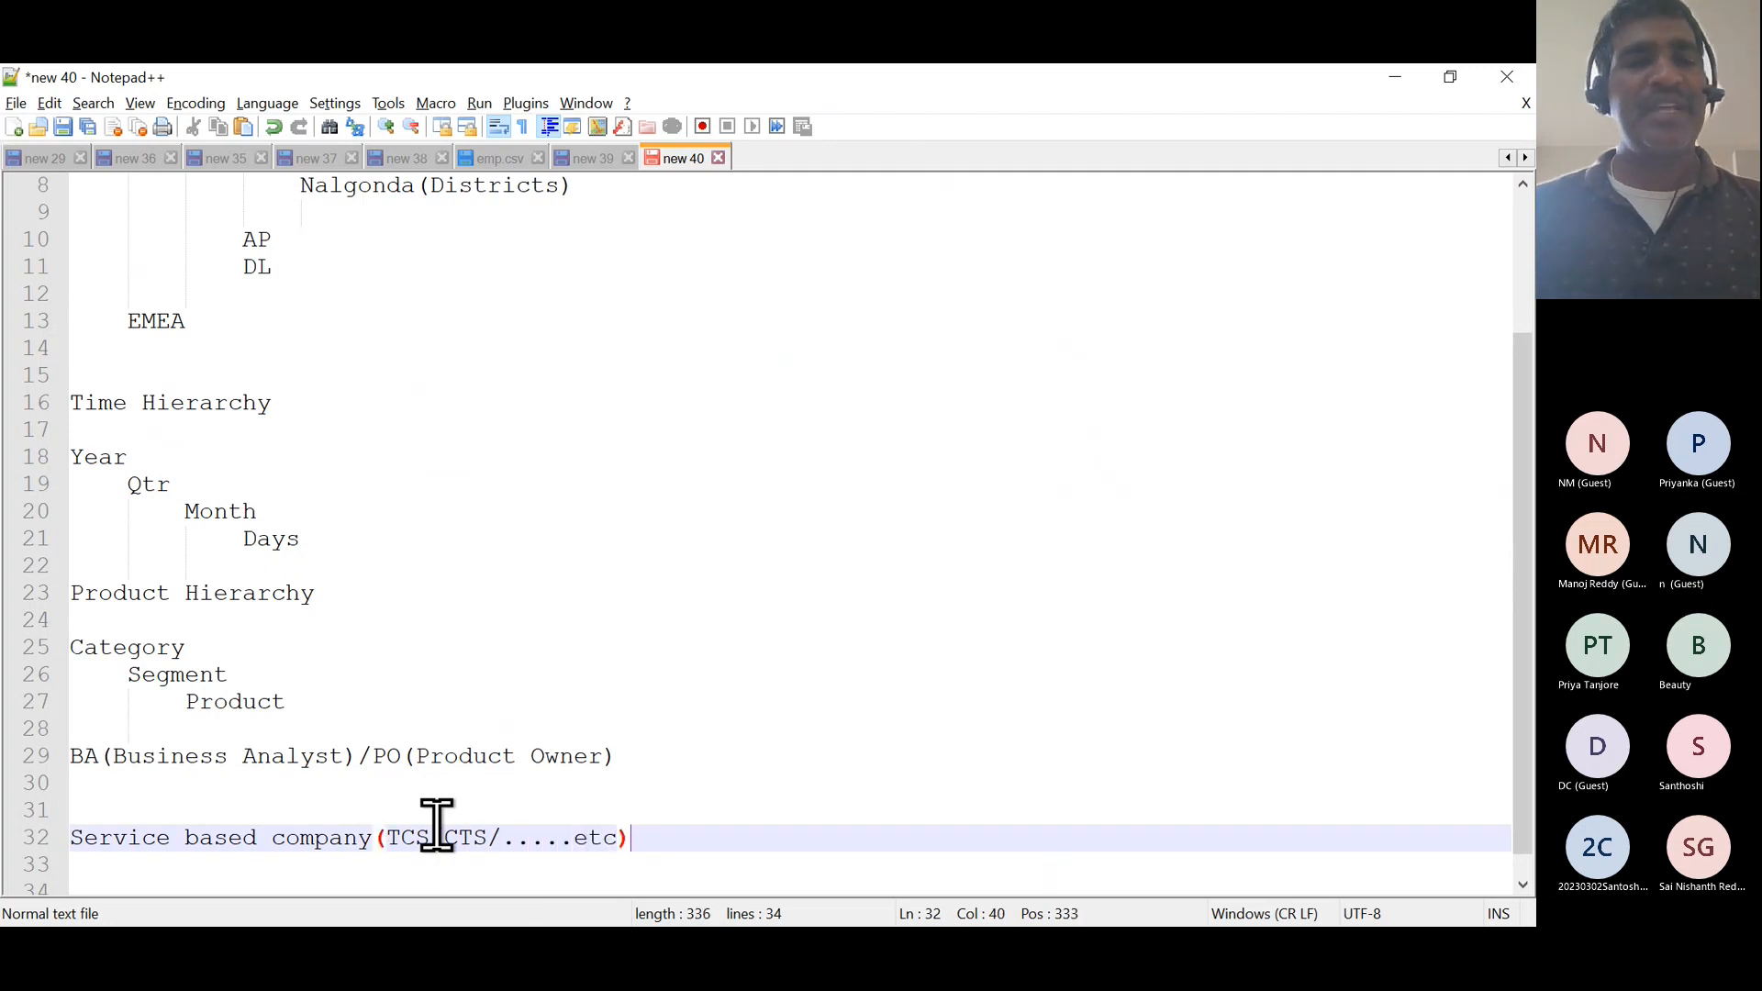
# - Start a list with the heading "CTS" below the service based company line, leaving one blank line between them
pyautogui.press('Return')
pyautogui.press('Return')
pyautogui.scroll(-1, 437, 824)
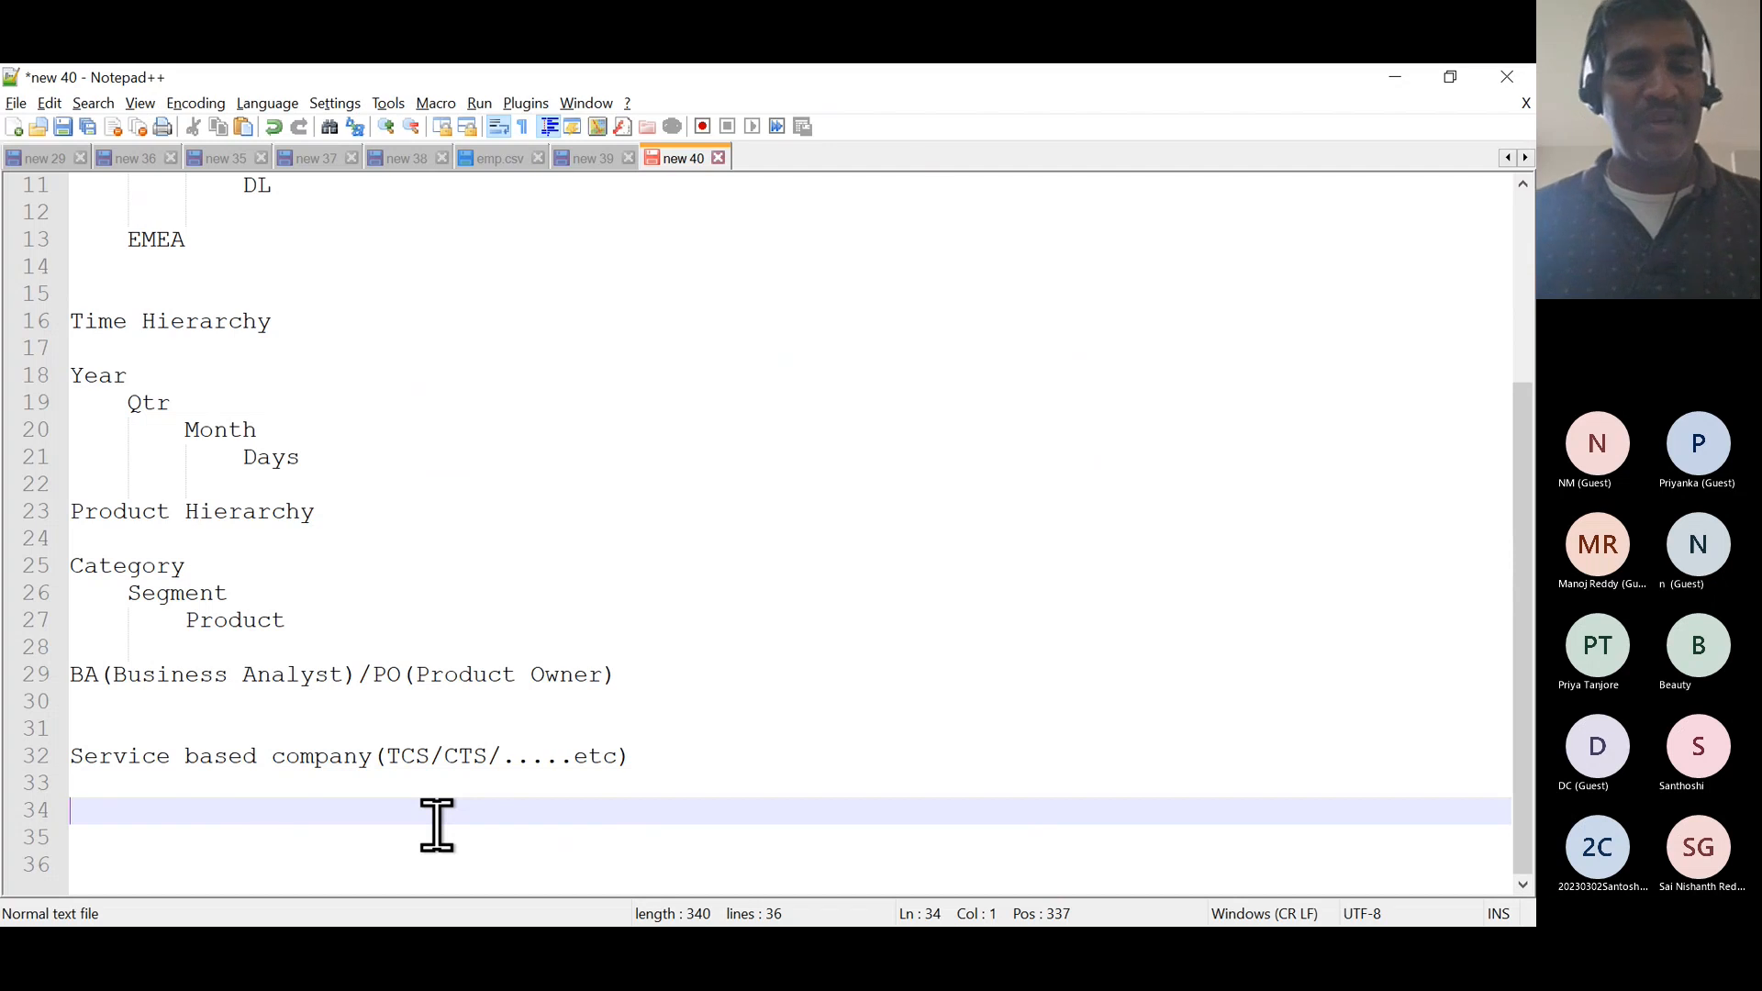
pyautogui.write('CTS/')
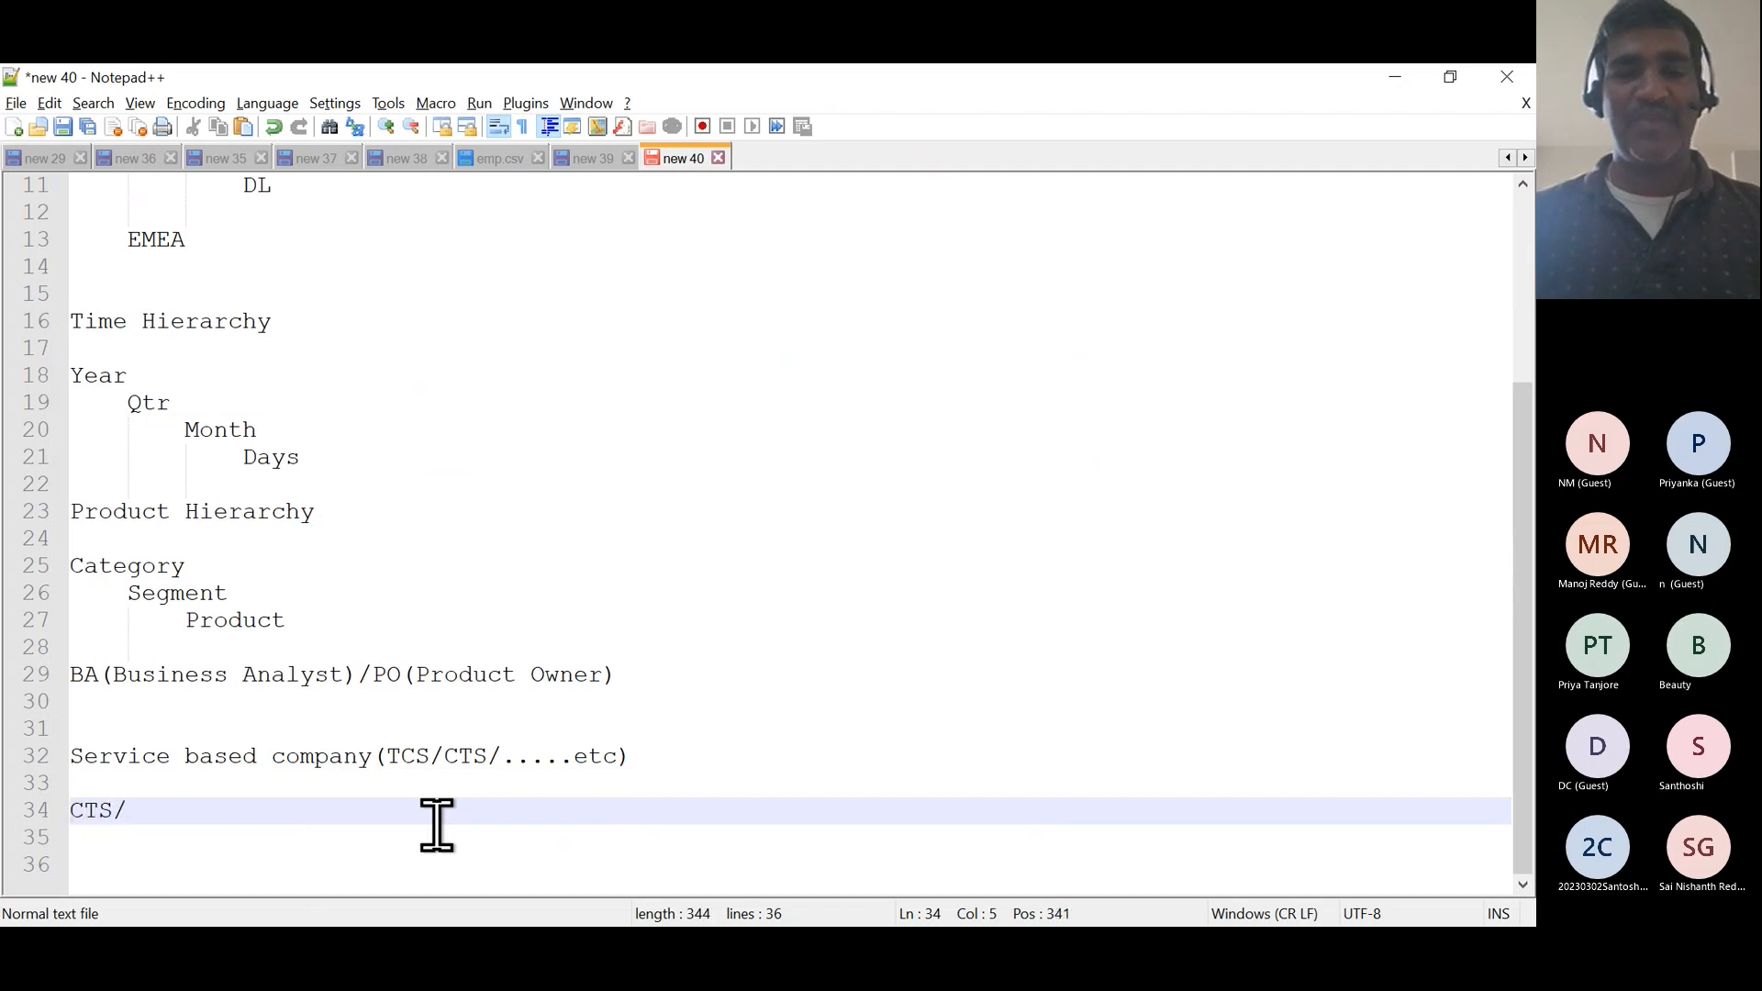
pyautogui.press('BackSpace')
pyautogui.press('Return')
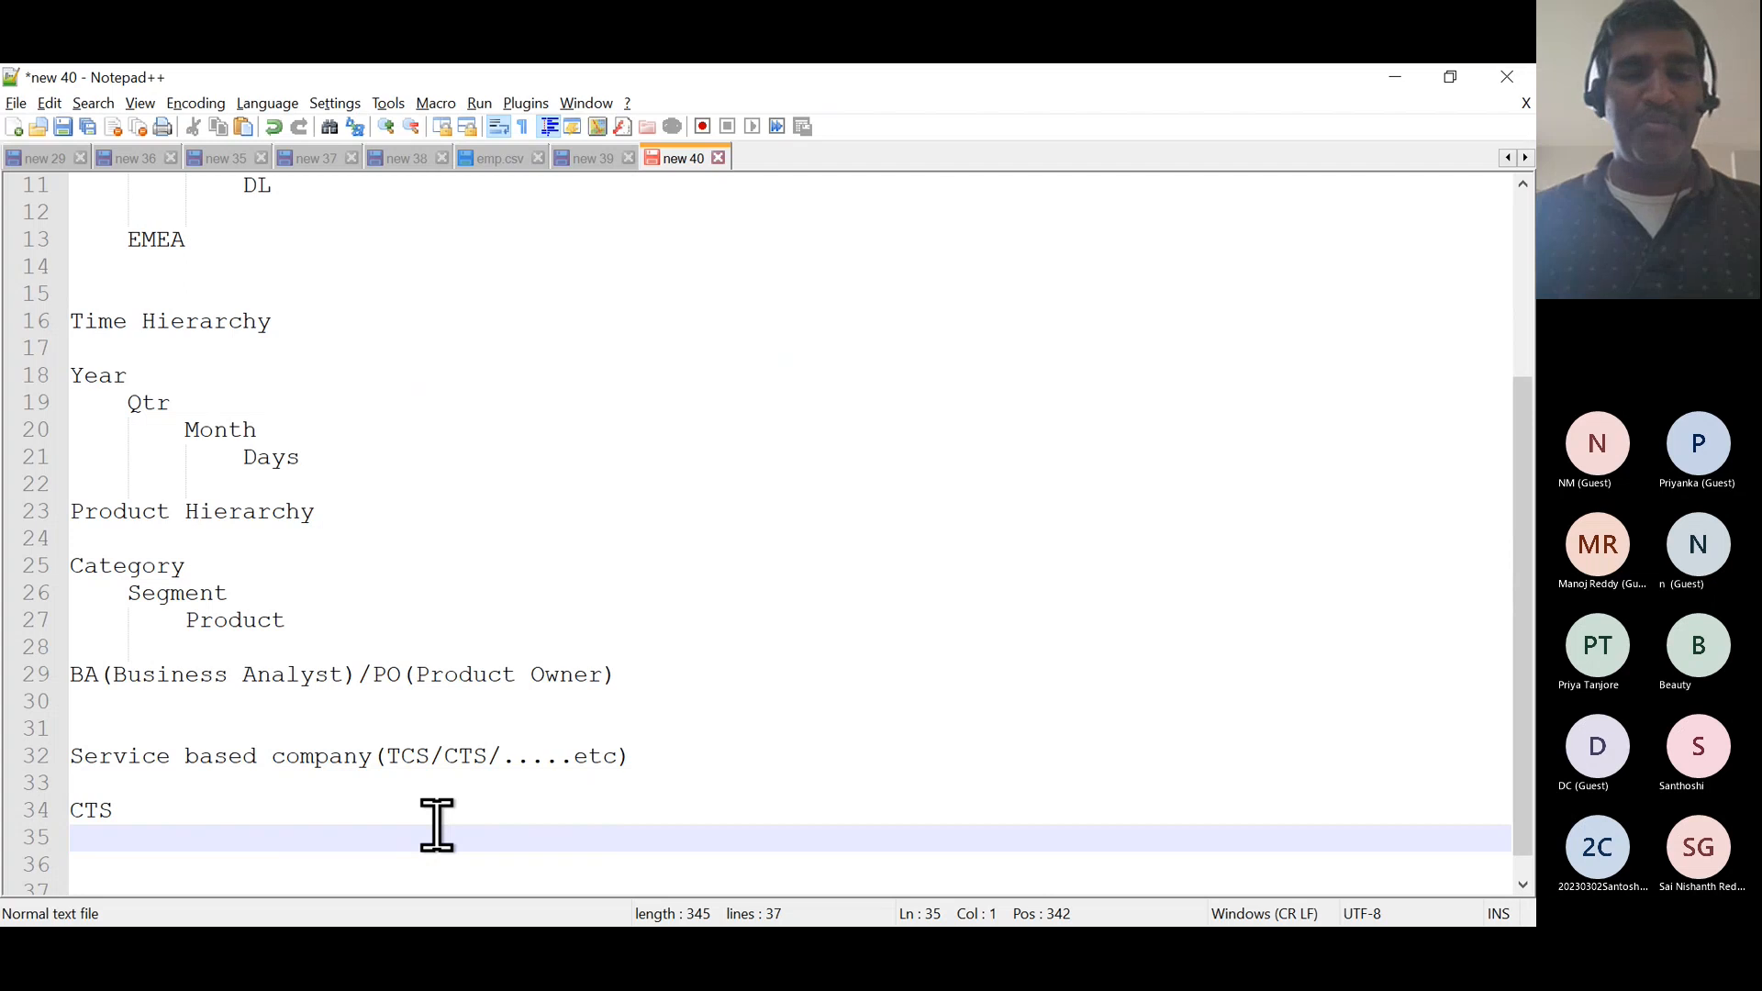
# - List PAT, PA, A and SA on separate lines under CTS
pyautogui.write('PAT')
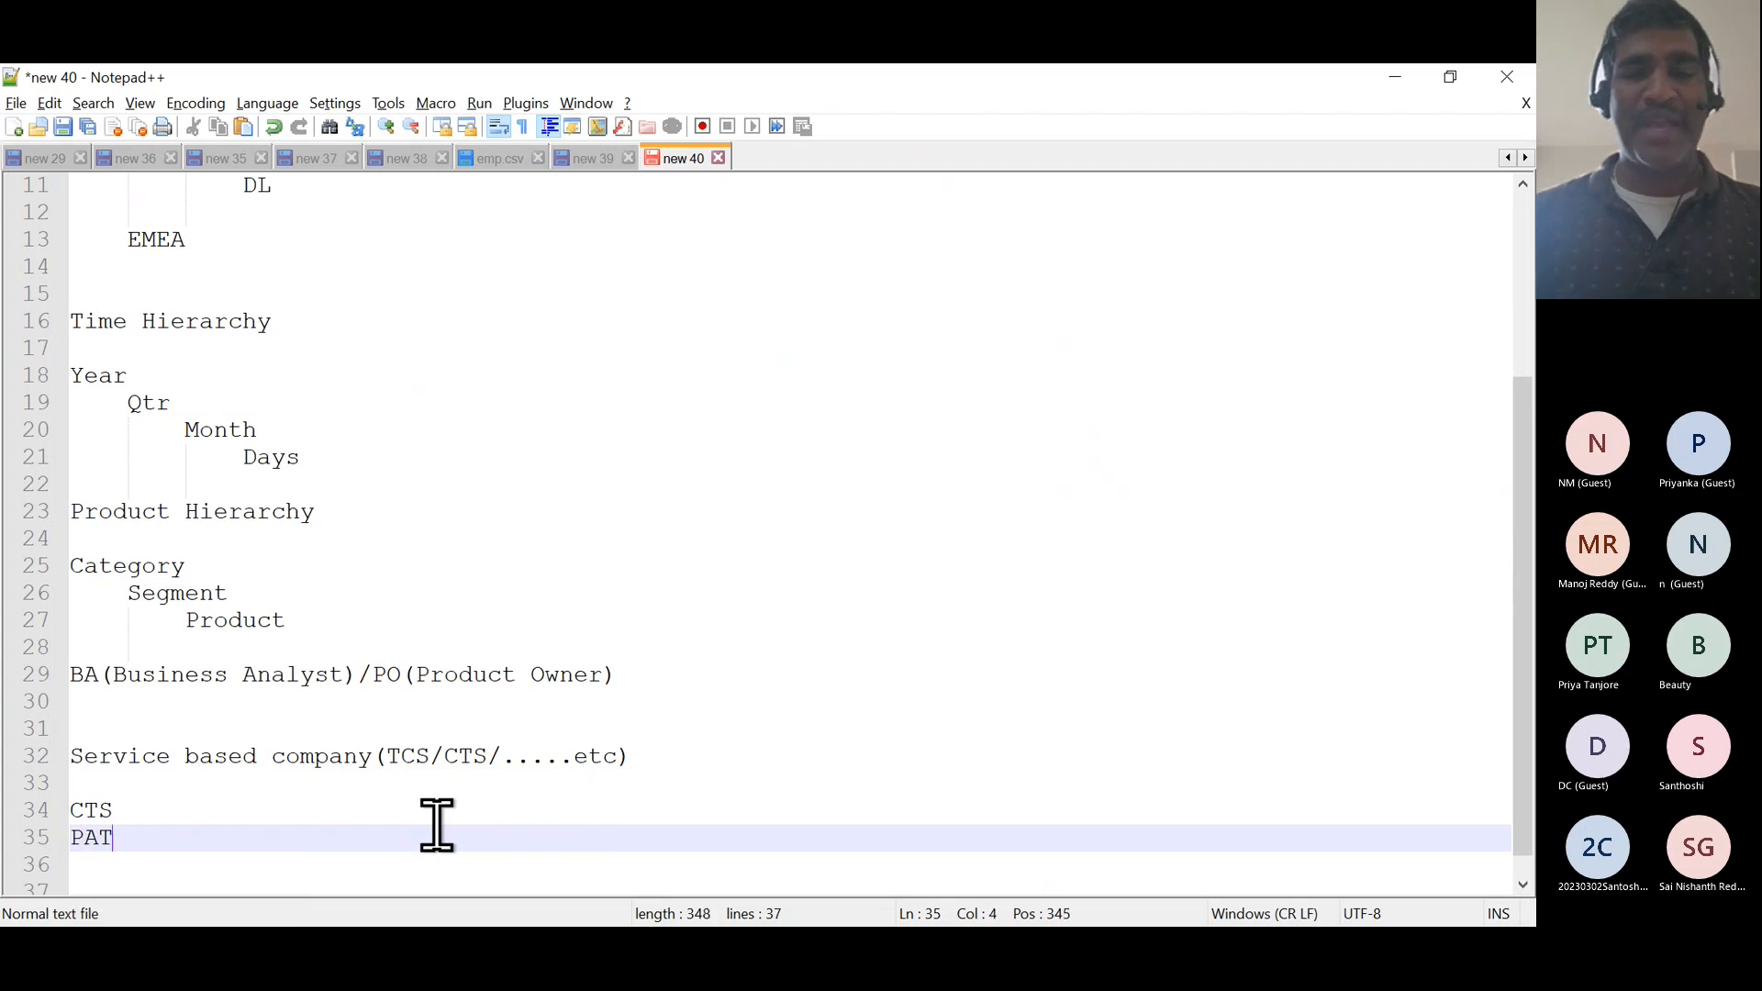
pyautogui.press('Return')
pyautogui.write('PA')
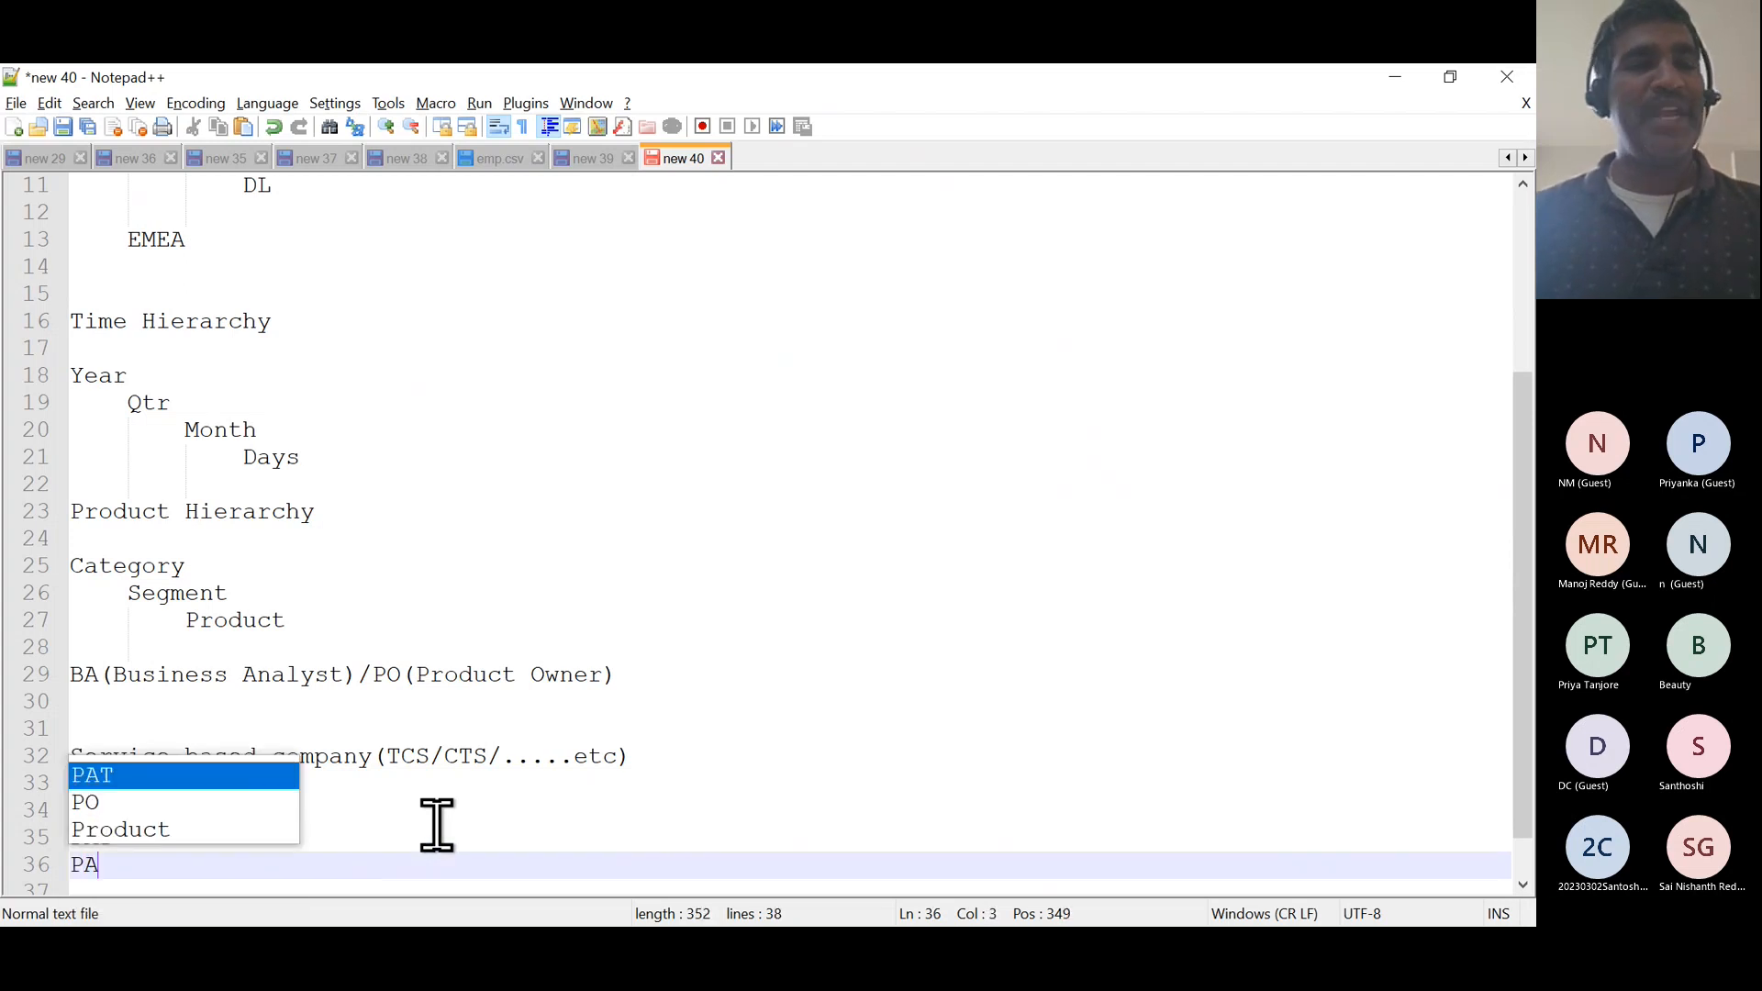
pyautogui.press('Return')
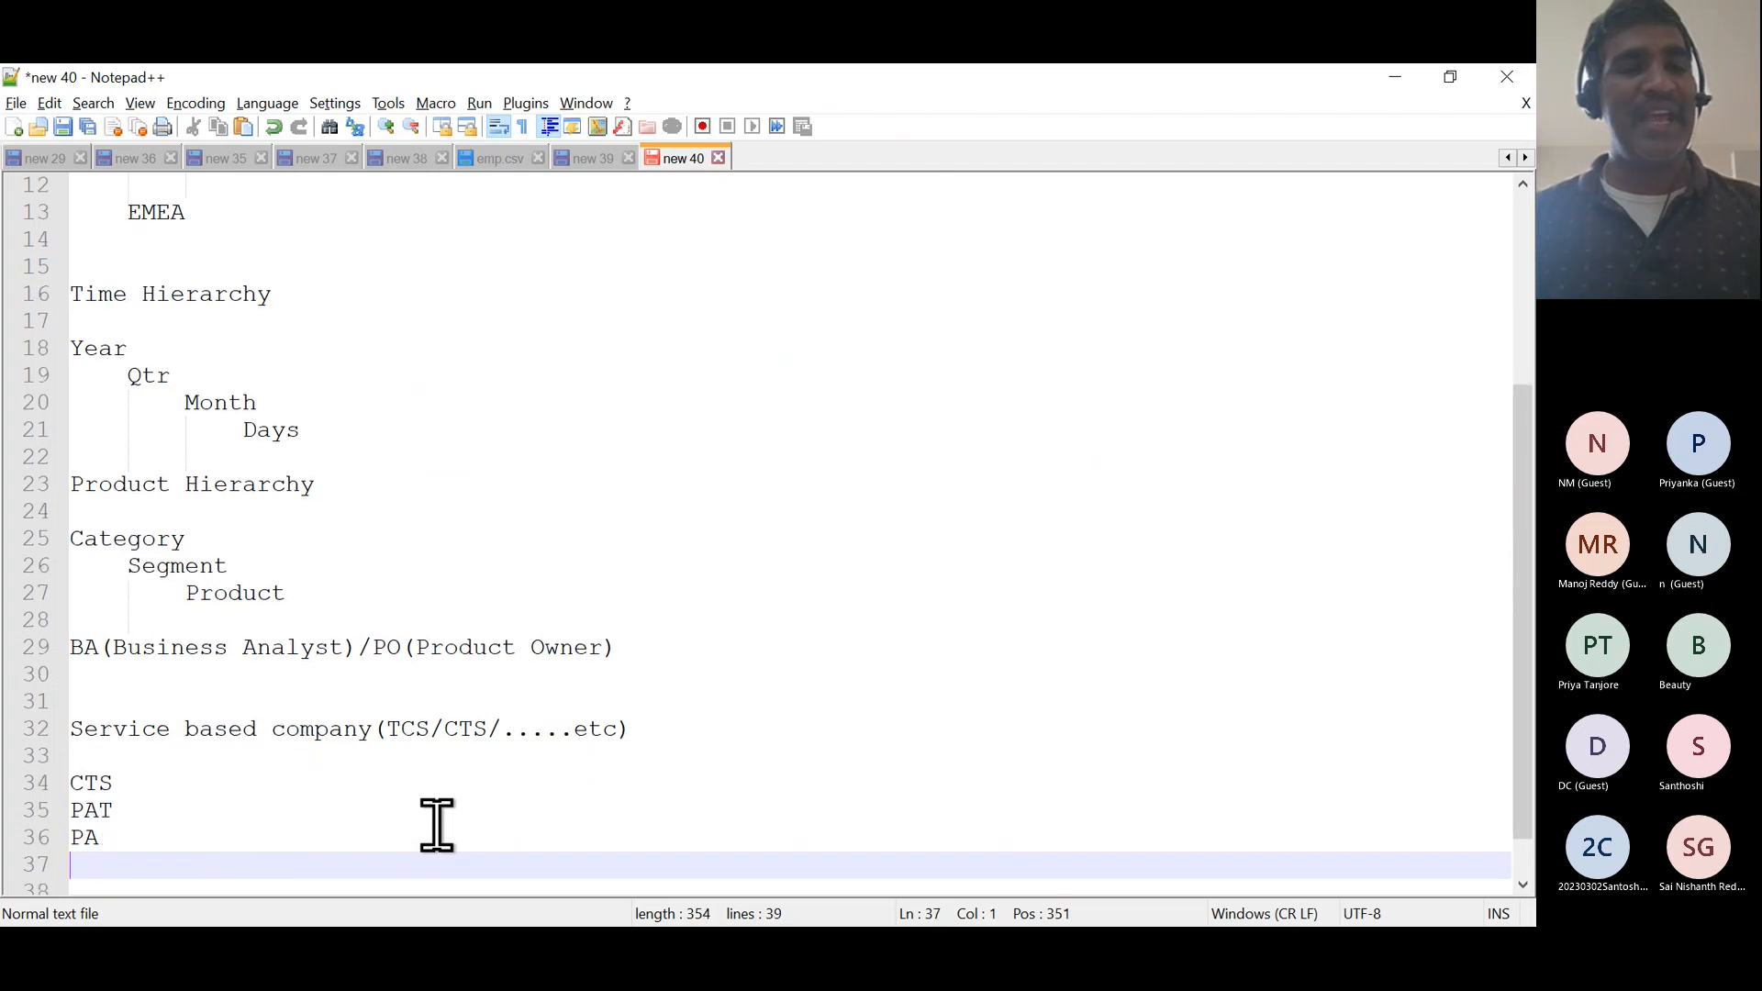
pyautogui.write('AP')
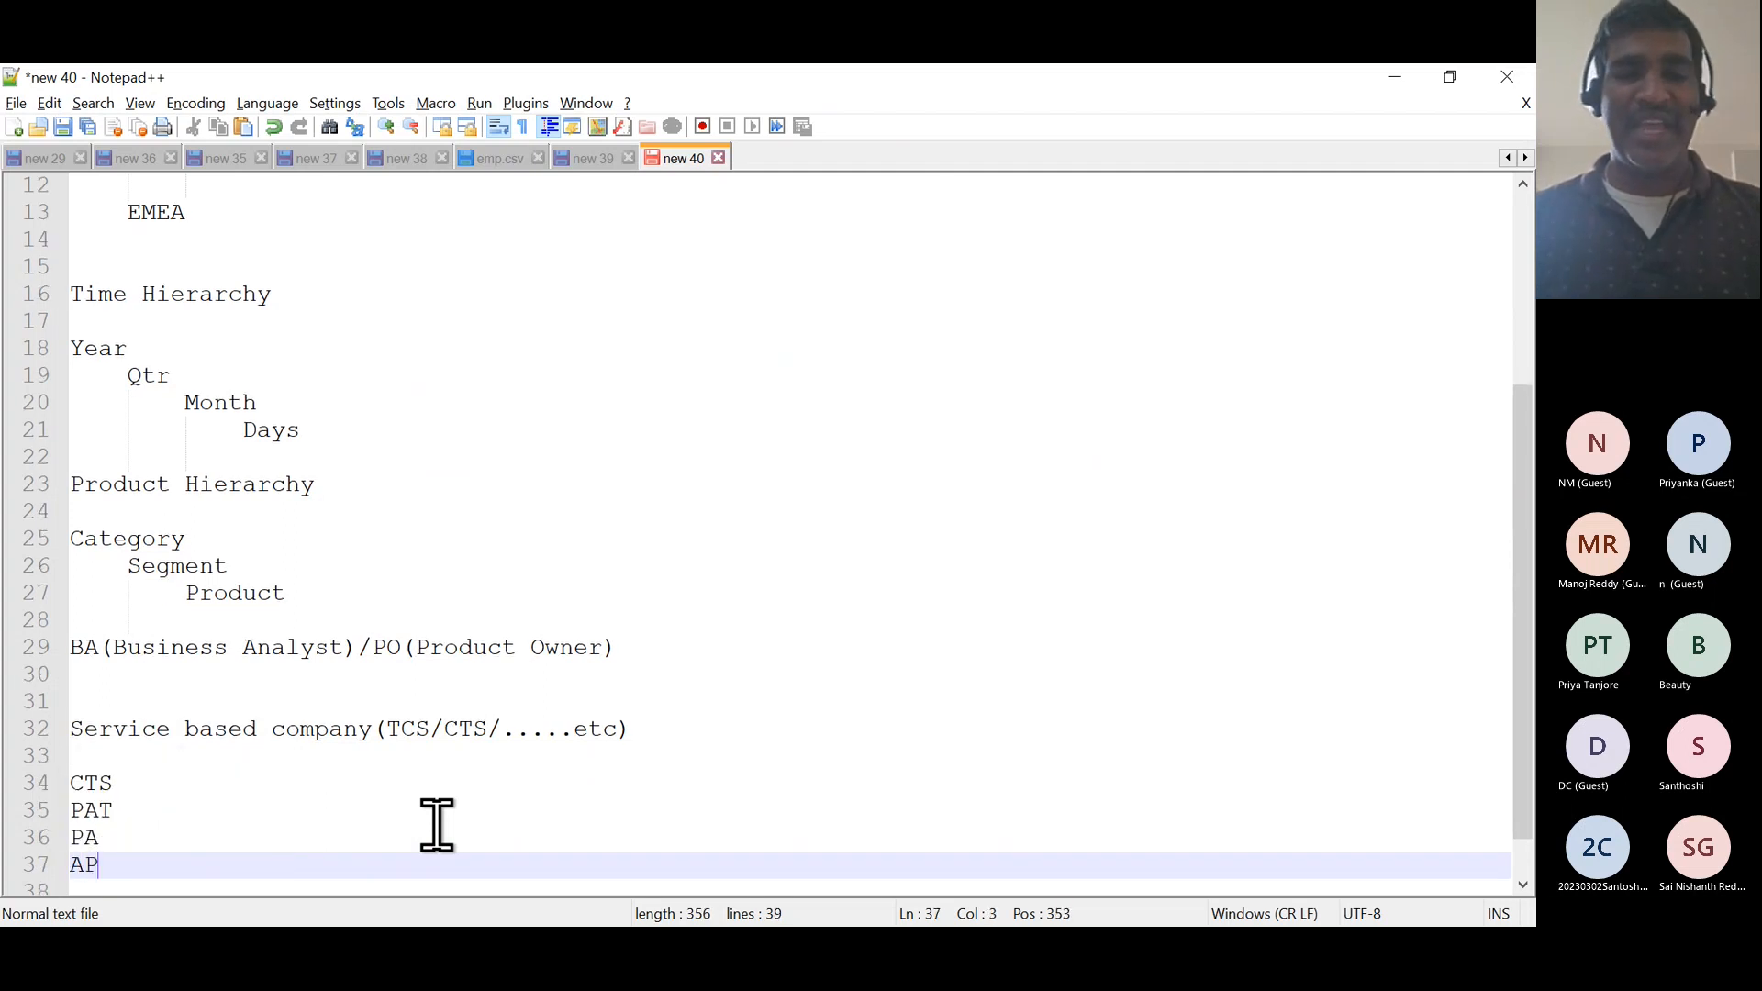
pyautogui.press('BackSpace')
pyautogui.press('Return')
pyautogui.write('SA')
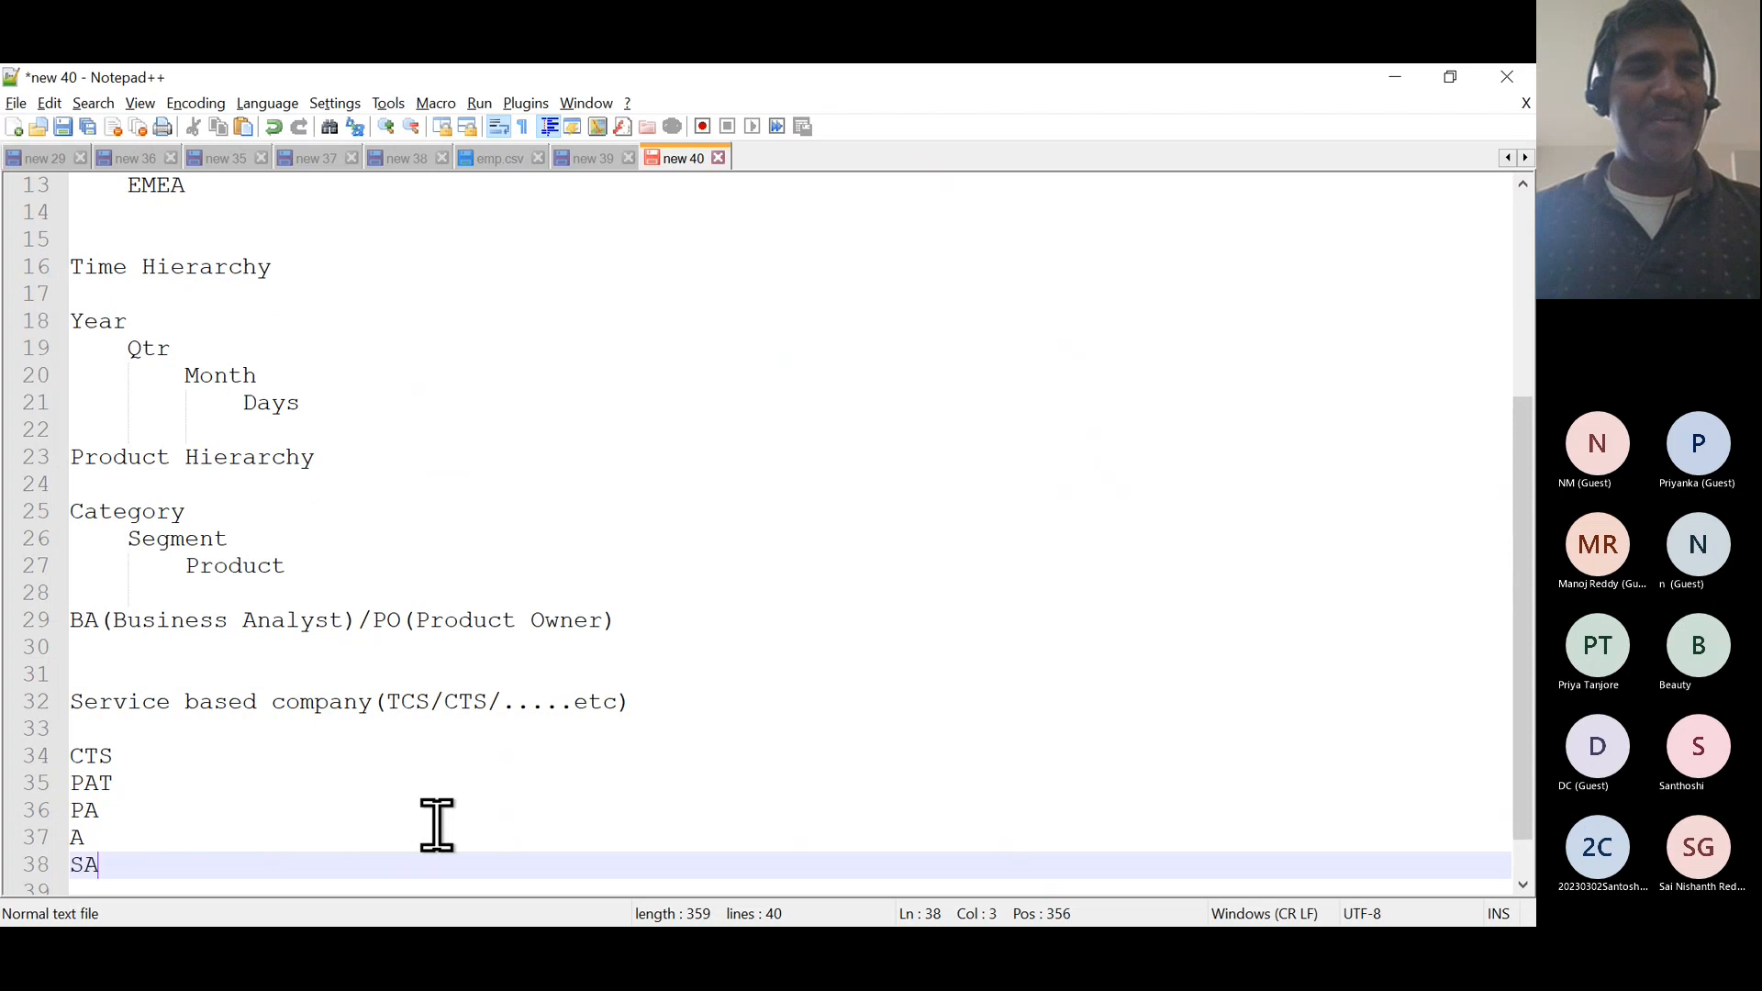
# - Continue the CTS list below SA with APM, PM and SM on separate lines
pyautogui.press('Return')
pyautogui.write('APM')
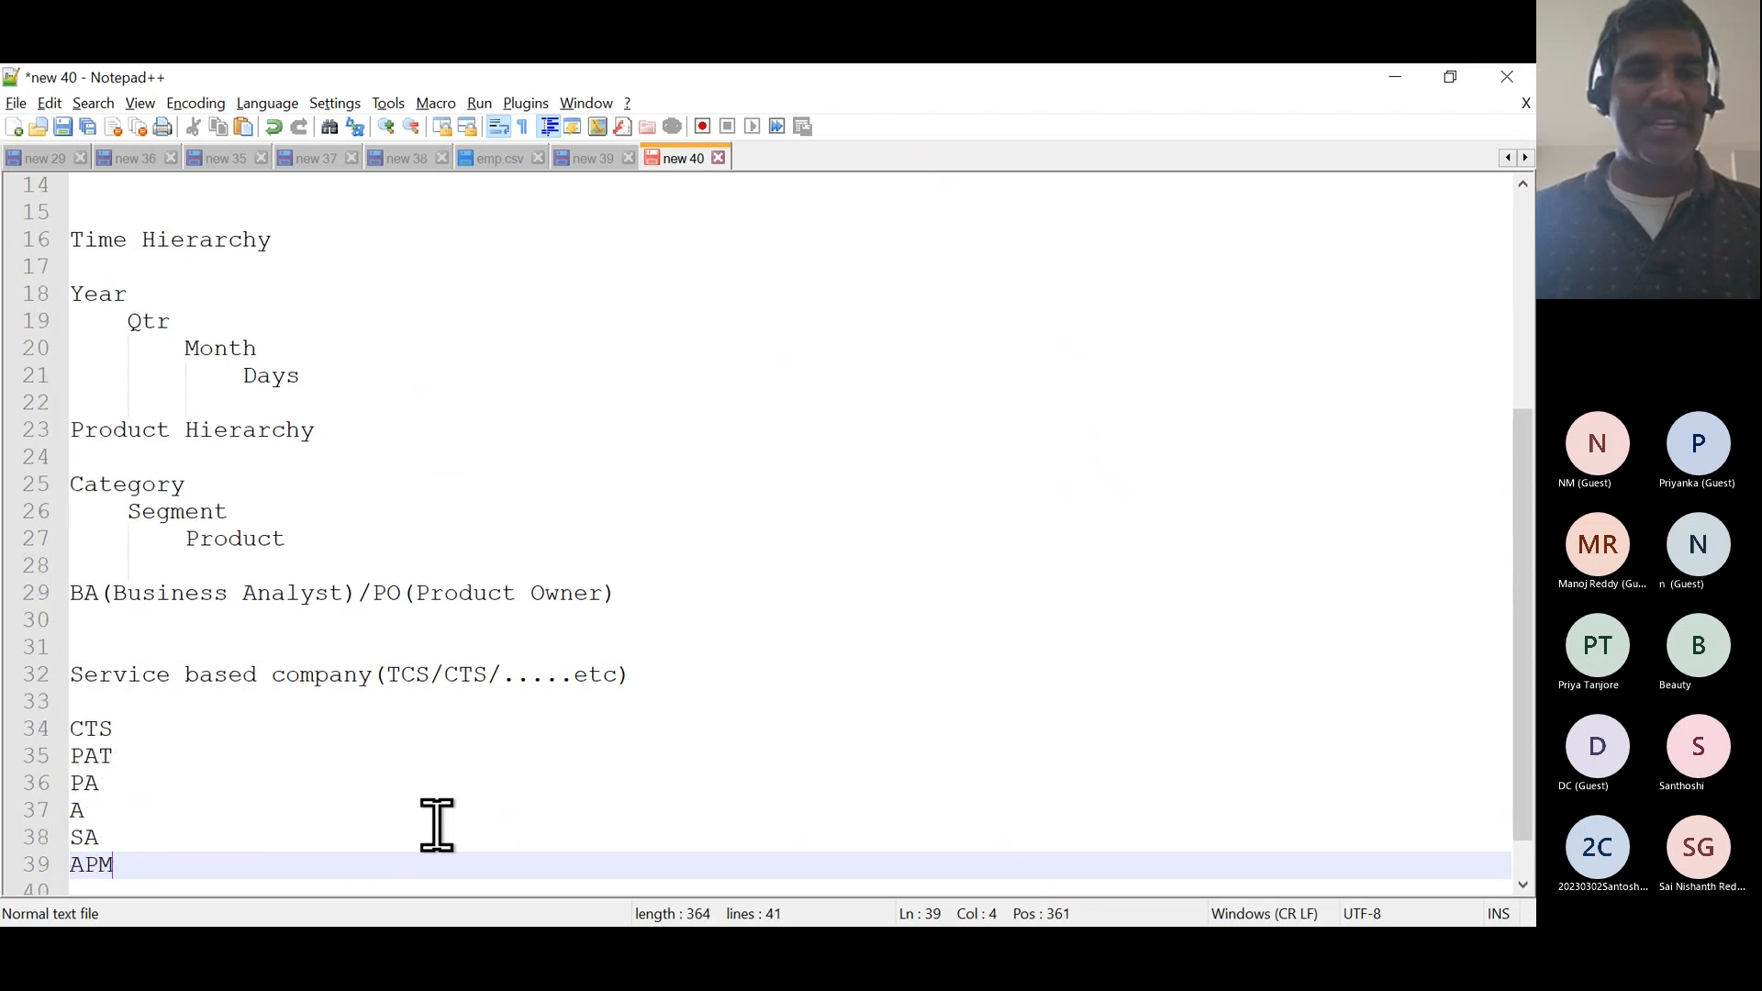
pyautogui.press('Return')
pyautogui.write('PM')
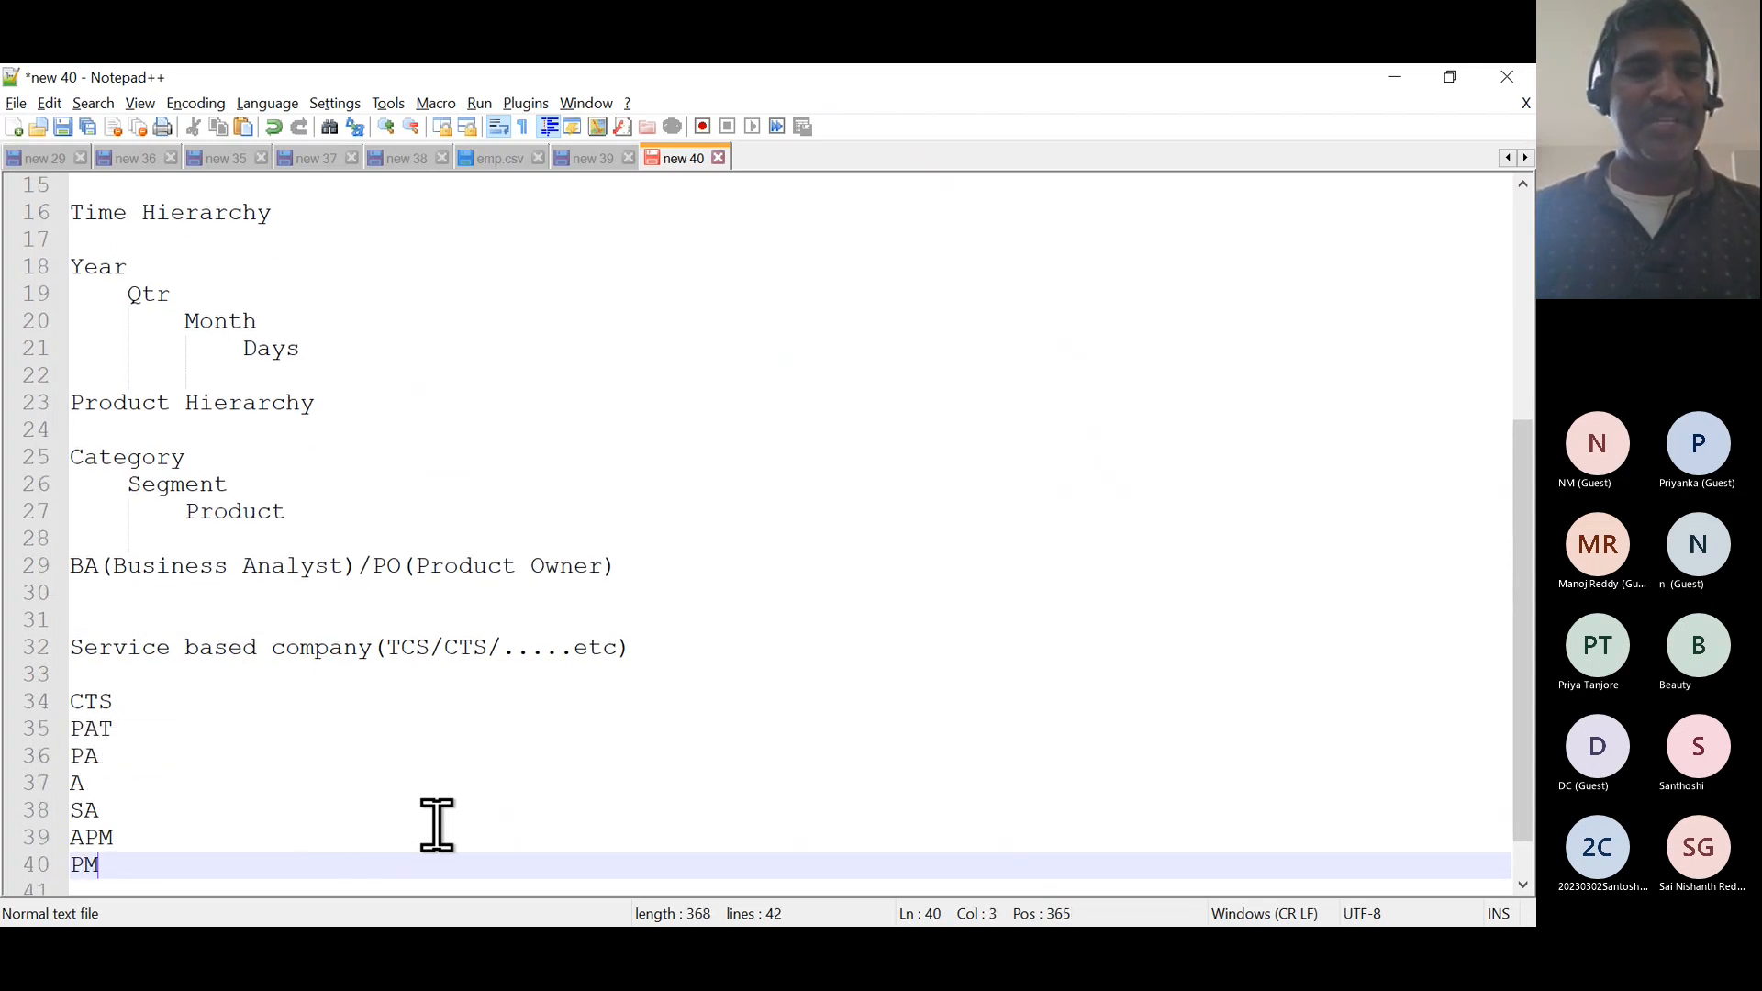
pyautogui.press('Return')
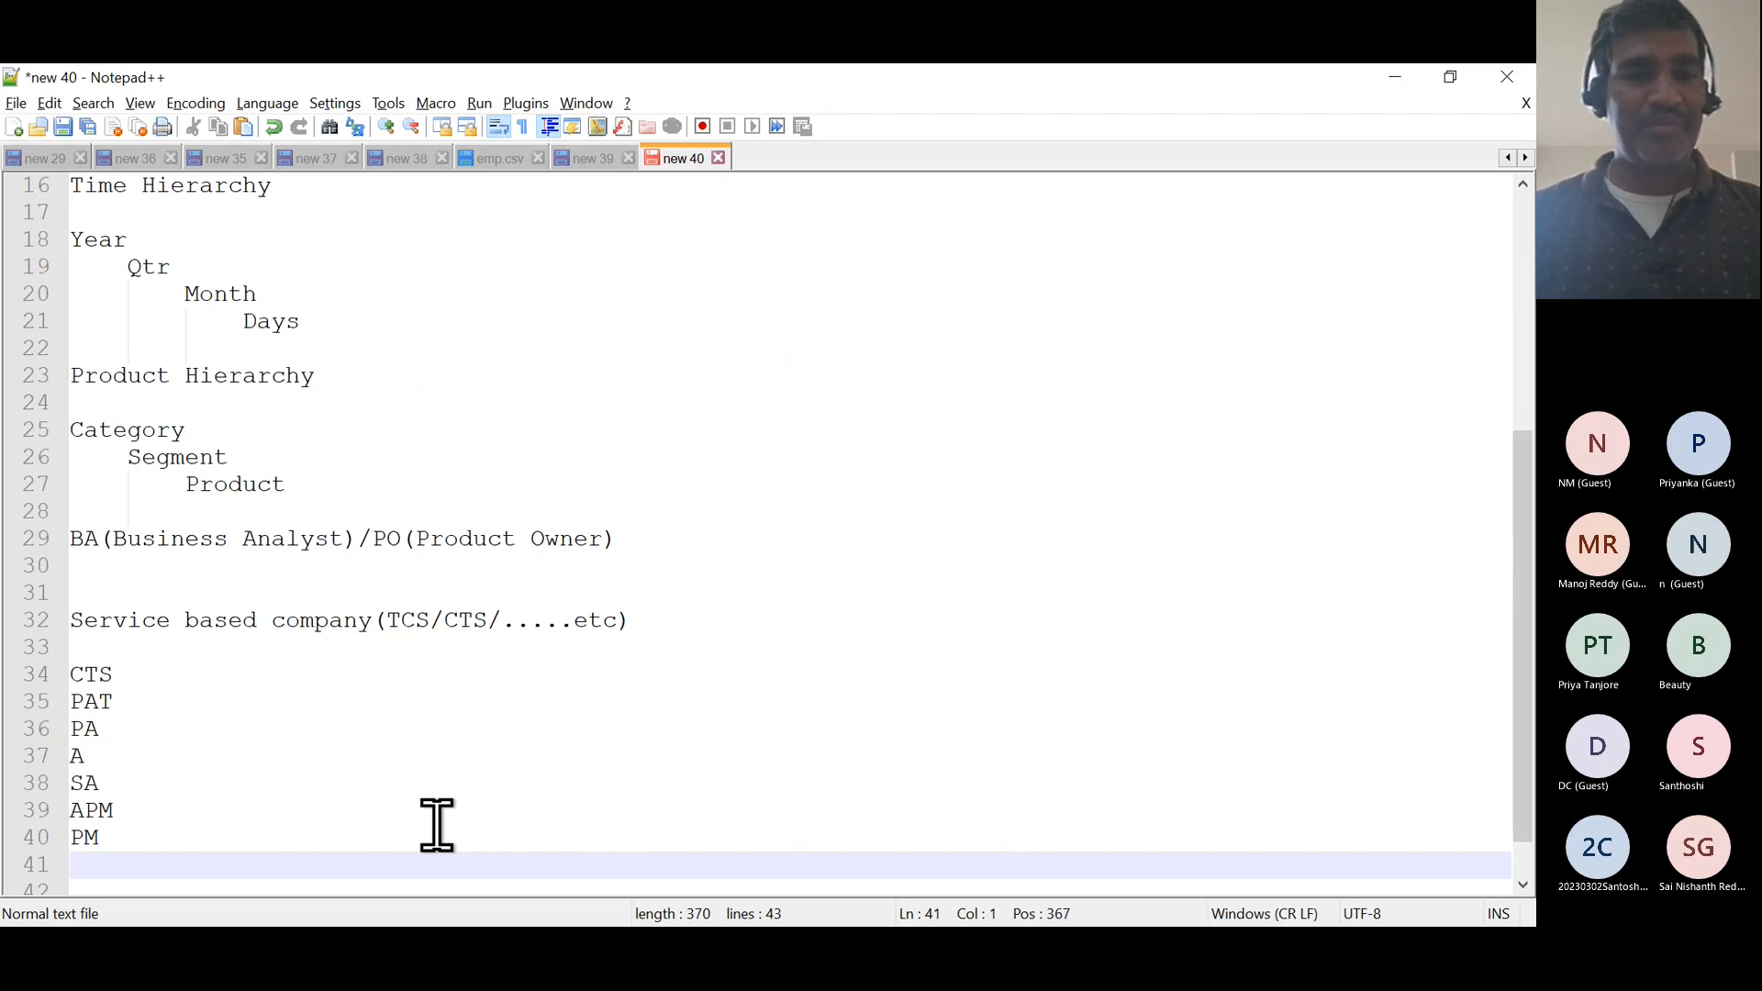
pyautogui.write('SM')
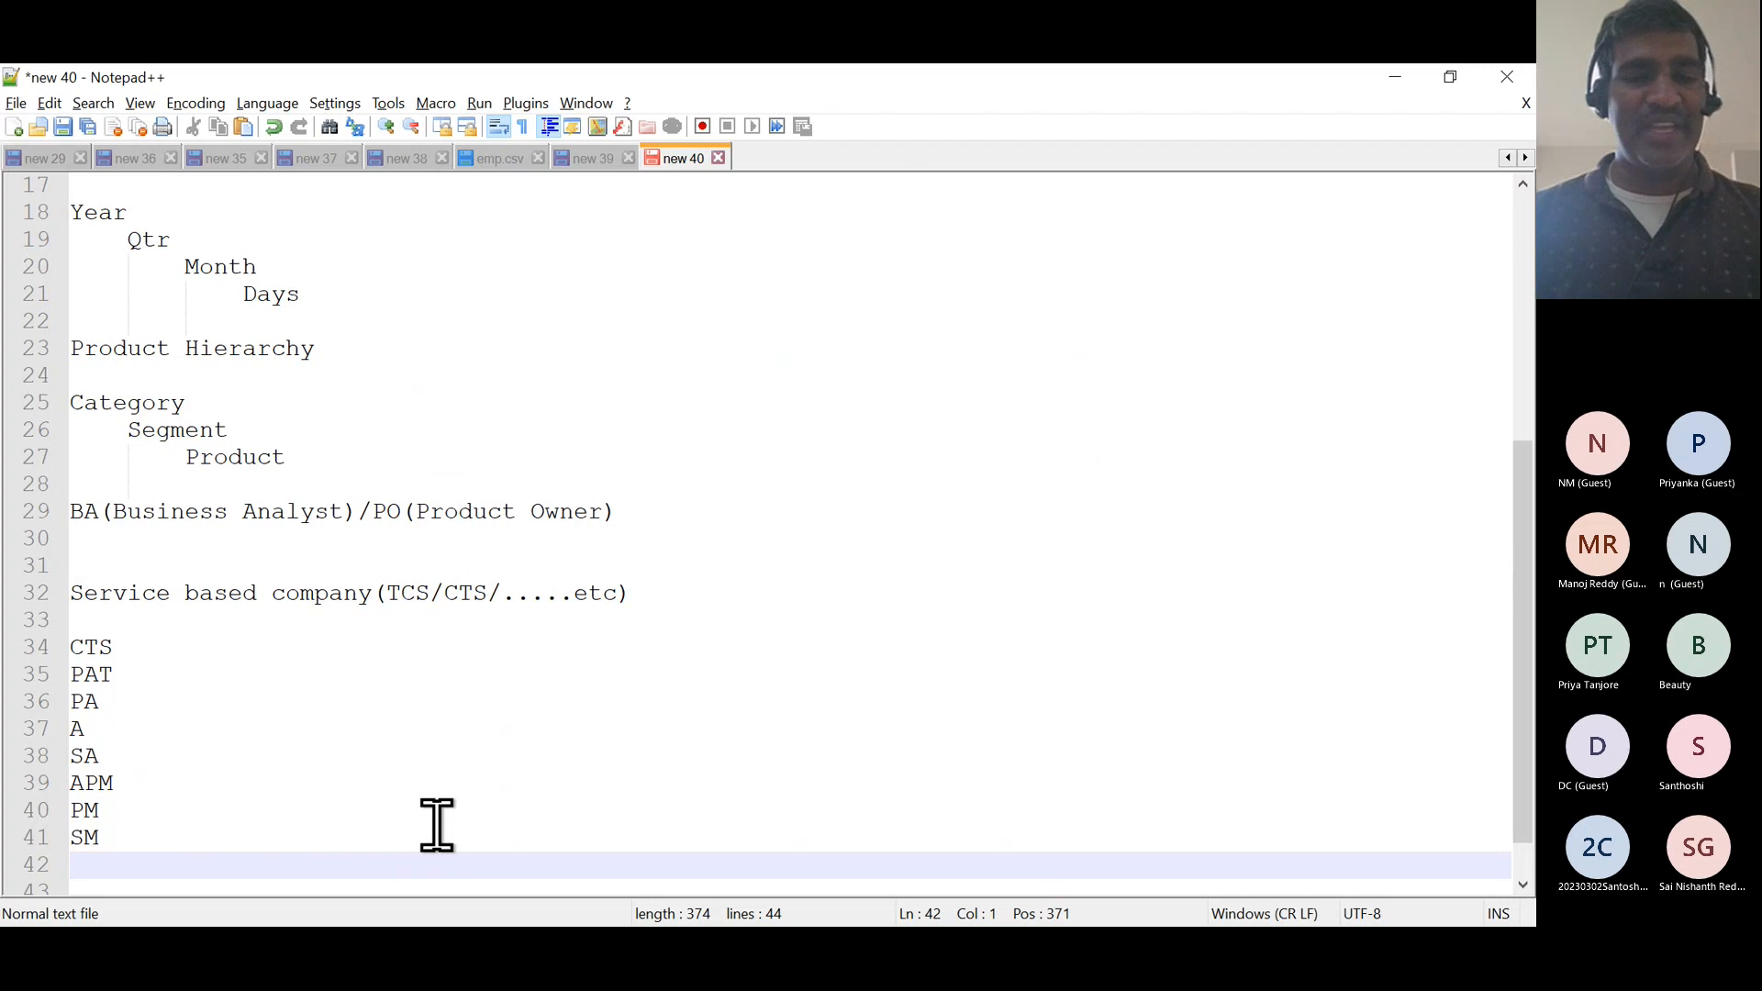
# - Add AD, D and SD on separate lines below SM in the CTS list
pyautogui.write('AD')
pyautogui.press('Return')
pyautogui.write('DL')
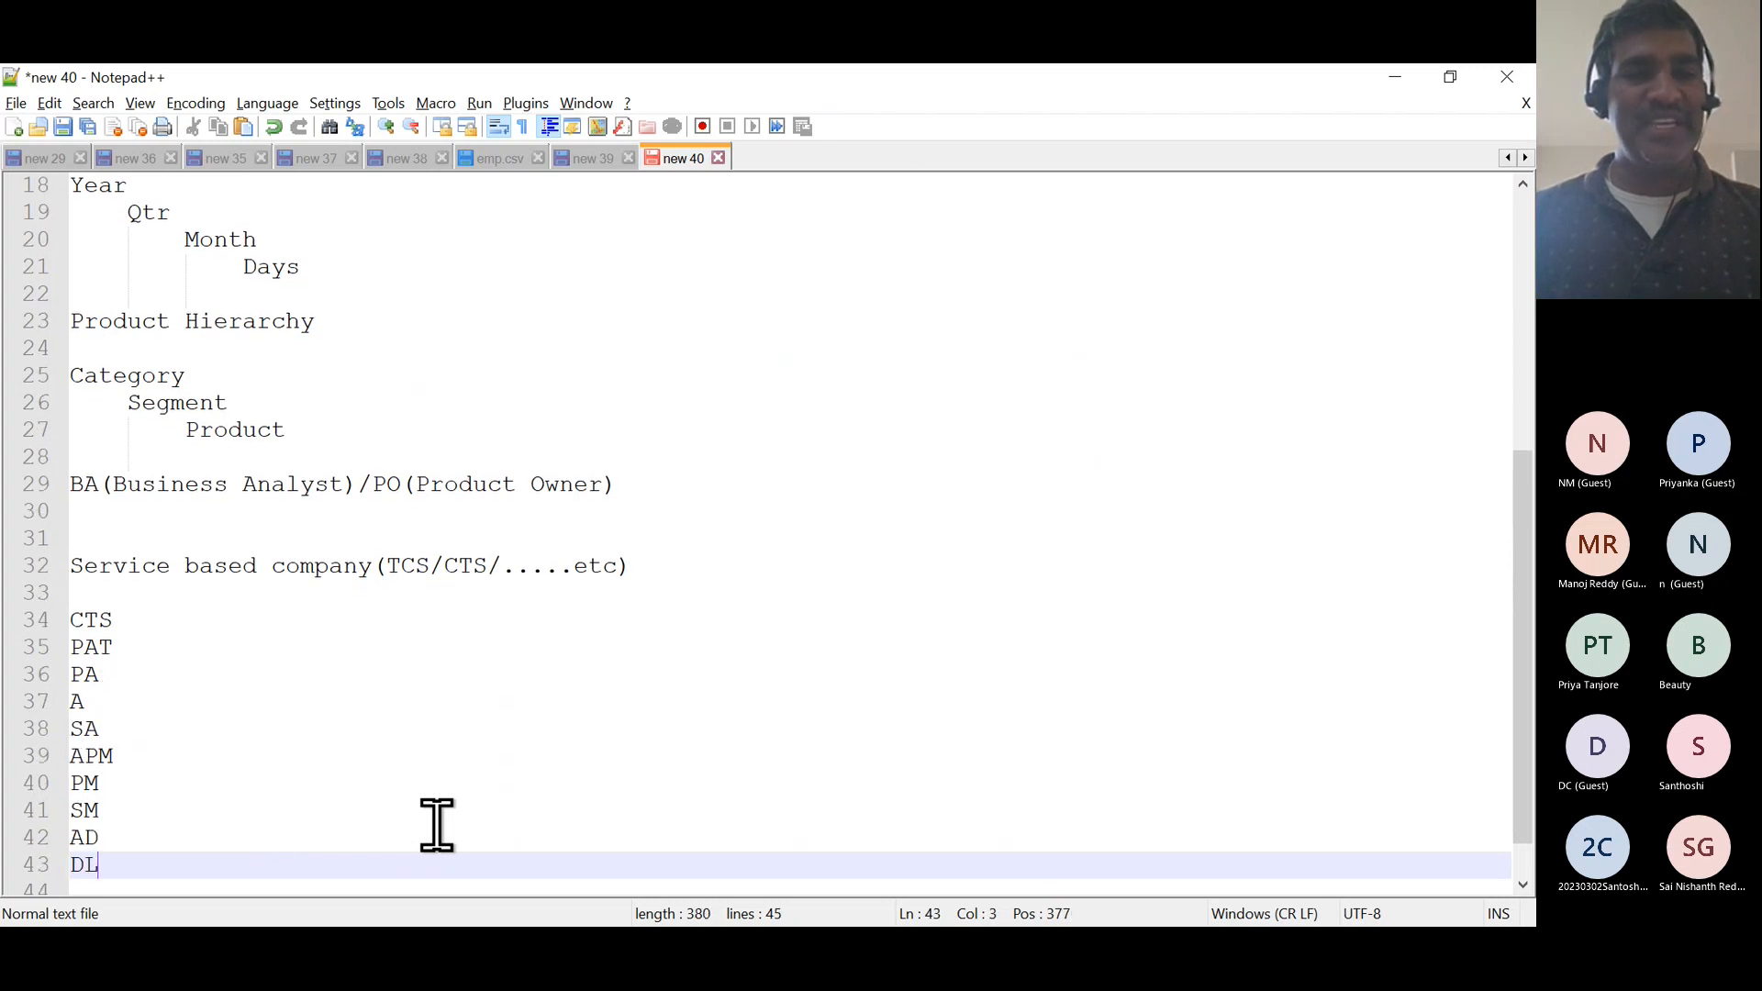
pyautogui.press('Return')
pyautogui.write('SD')
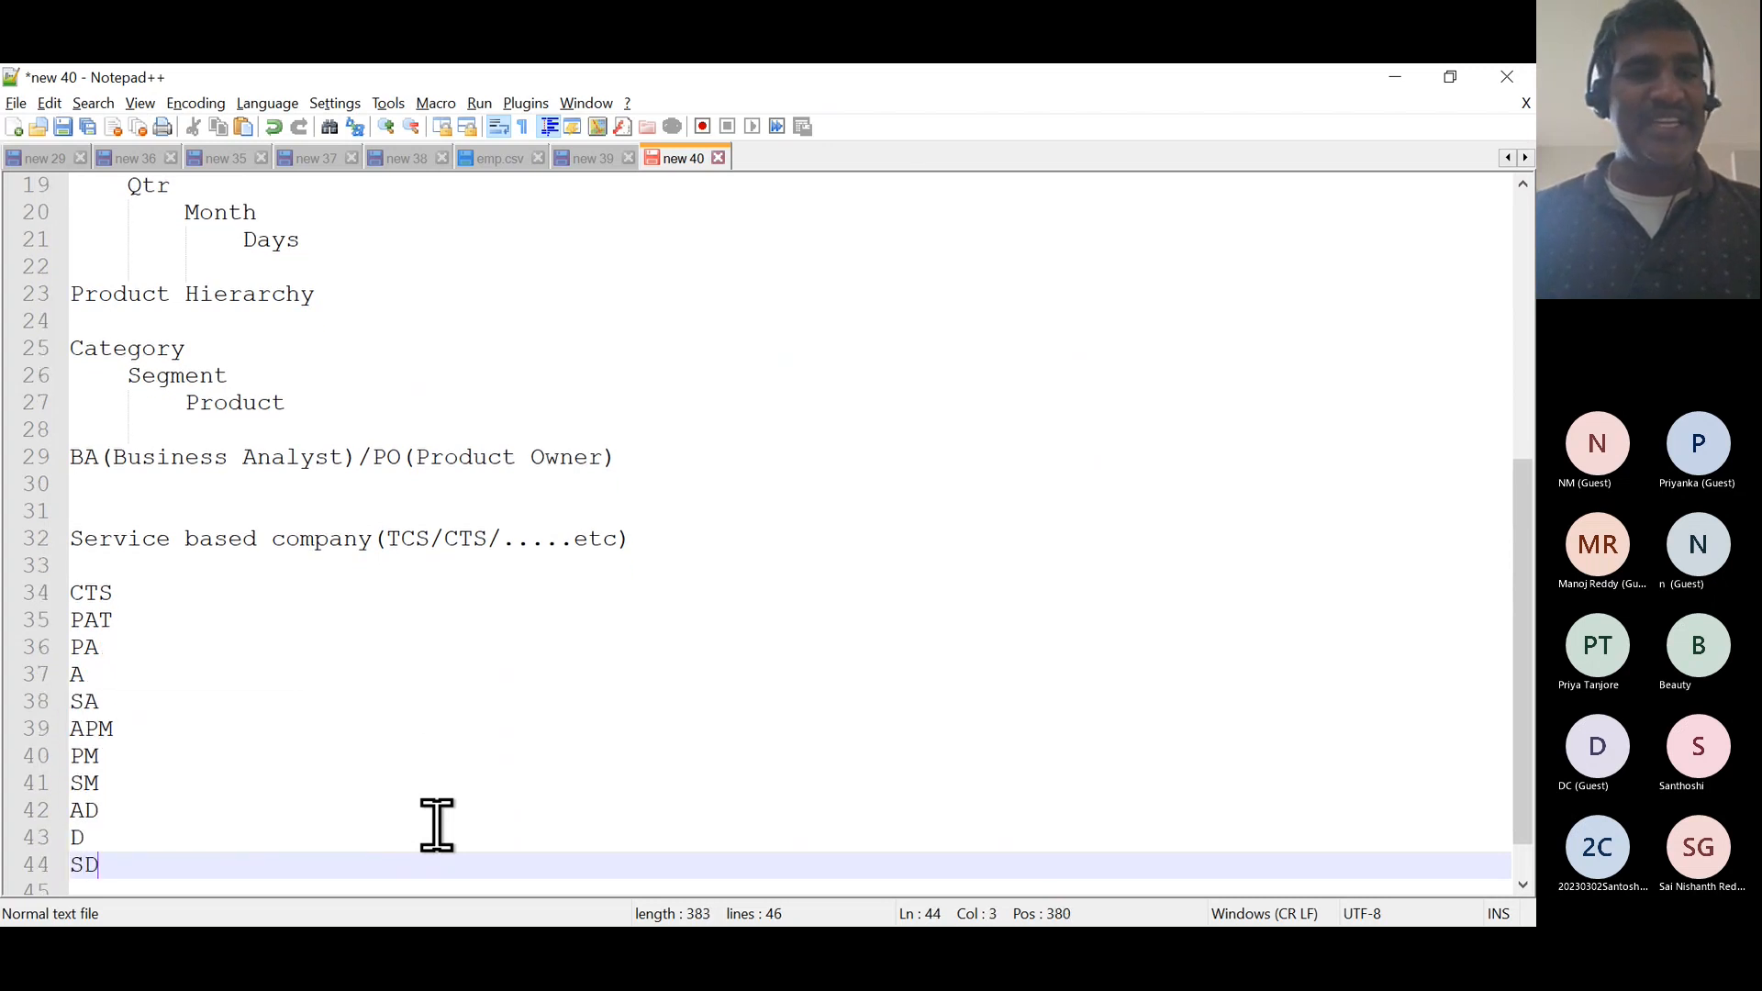
pyautogui.press('Return')
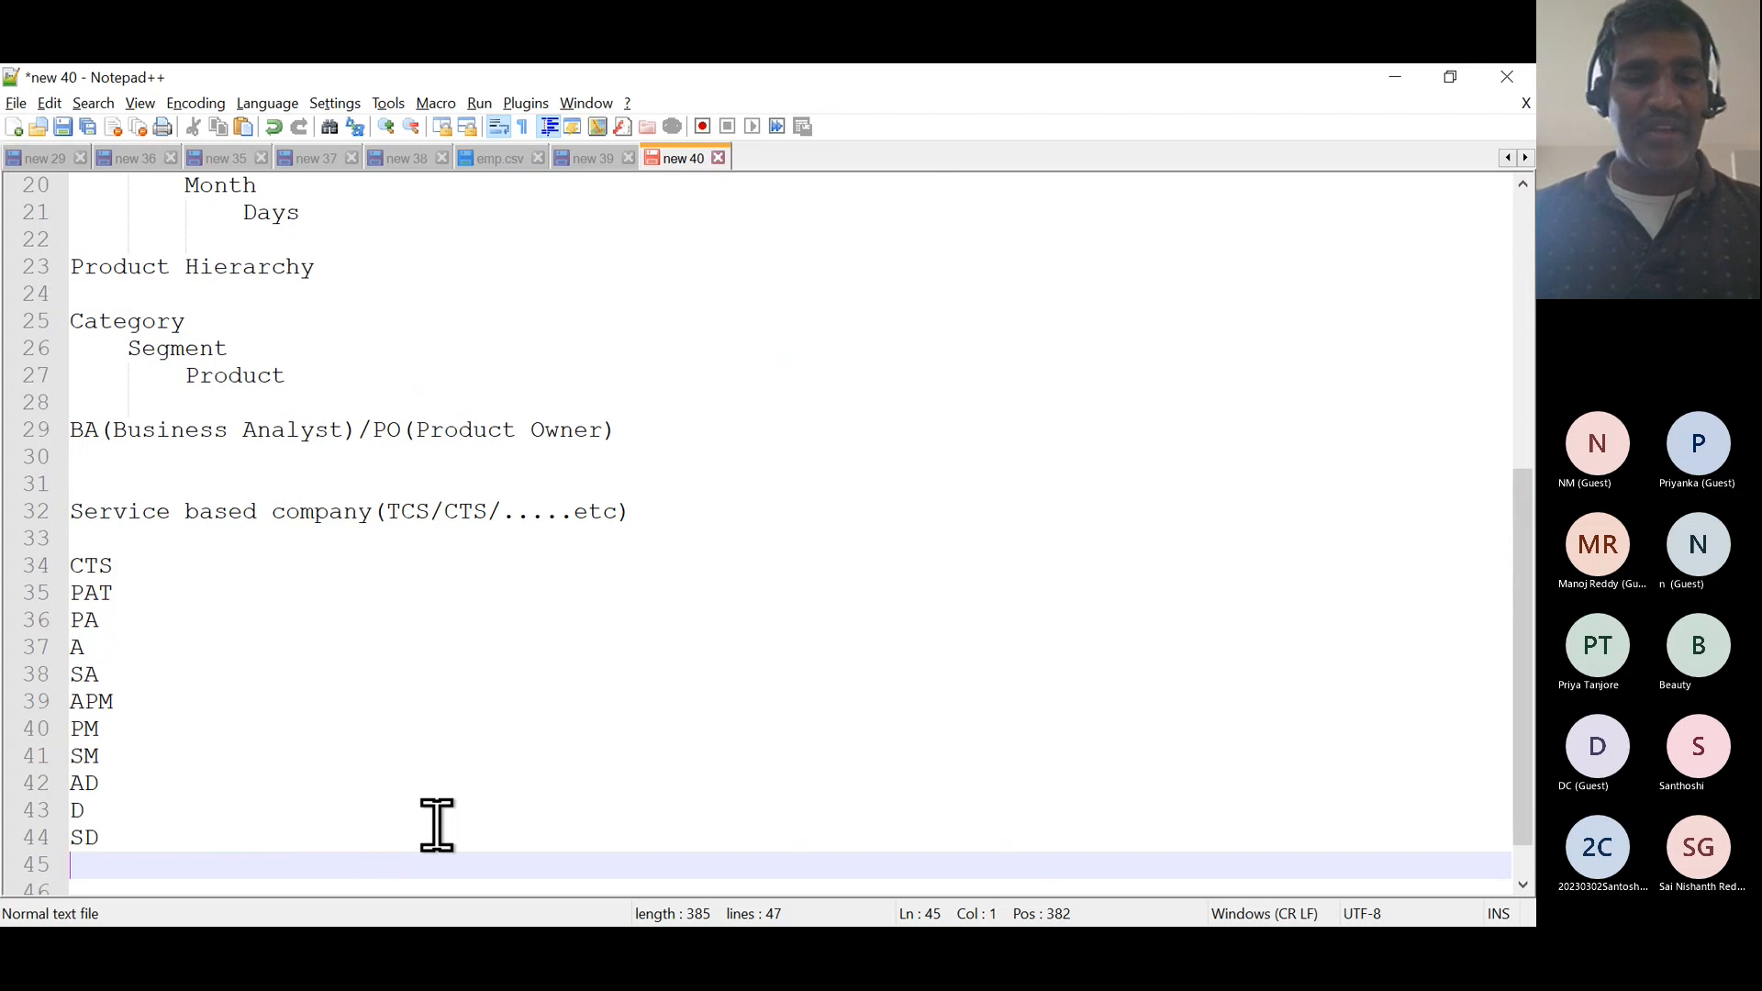
# - Complete the CTS list with AVP, VP and SVP on separate lines below SD
pyautogui.write('AVP')
pyautogui.press('Return')
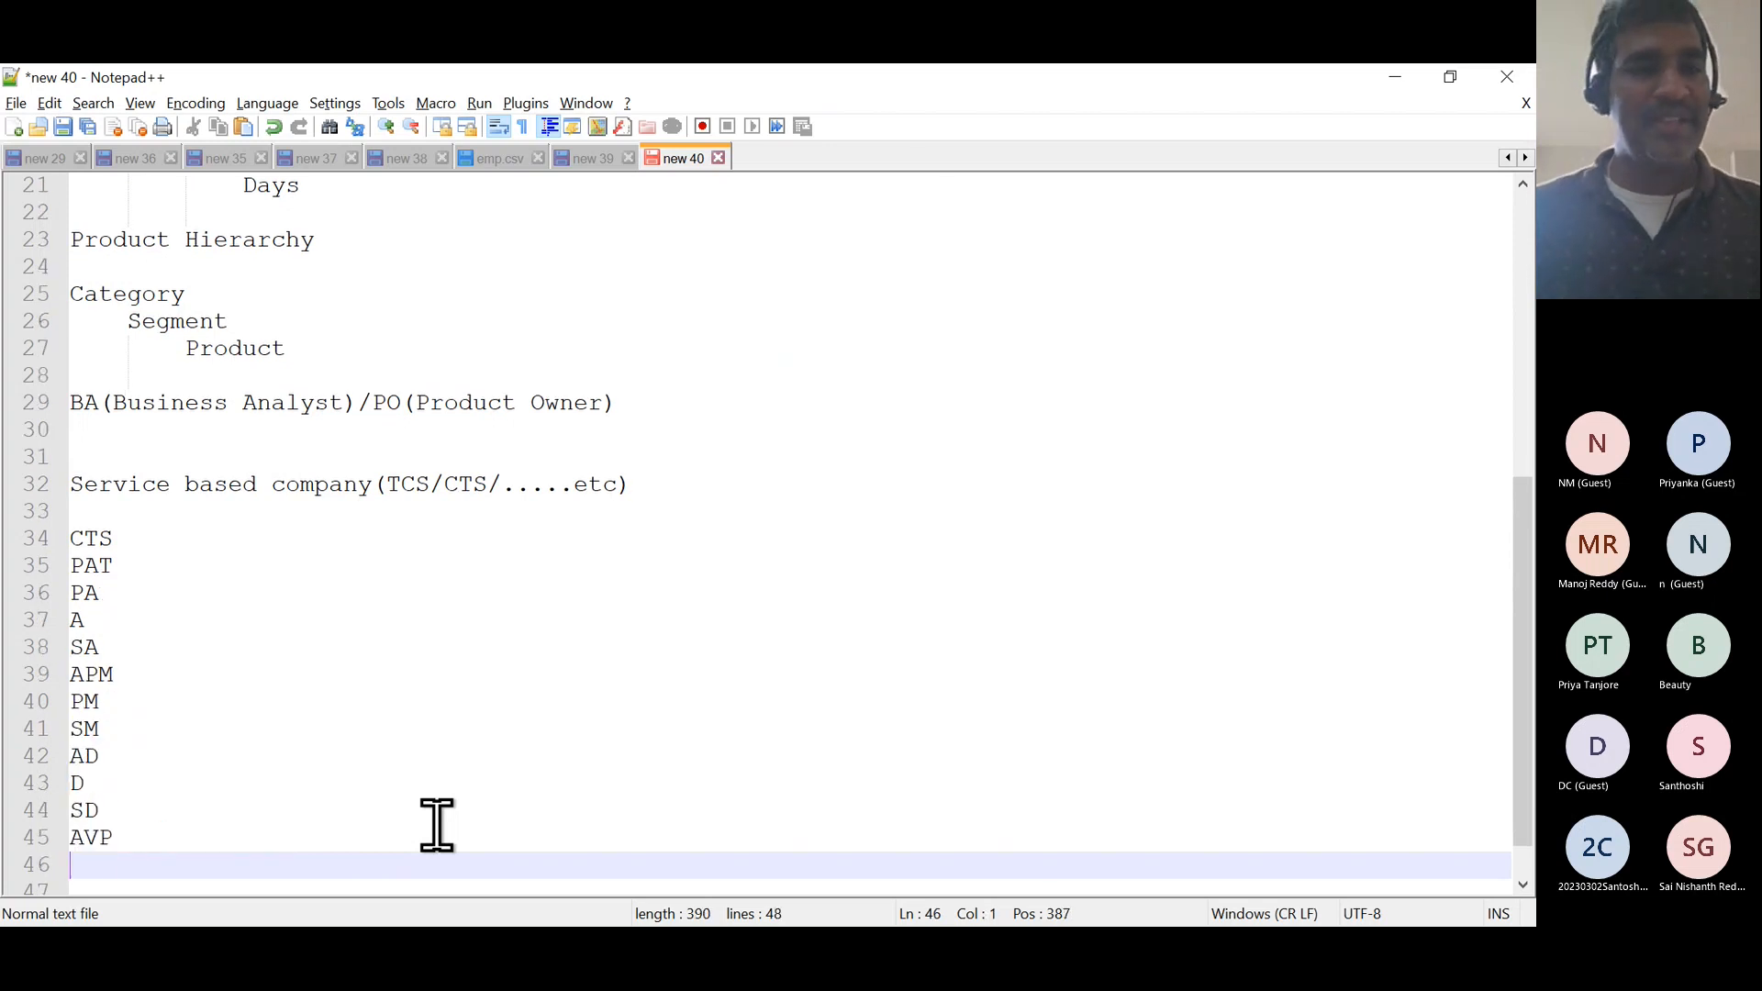
pyautogui.write('SVP')
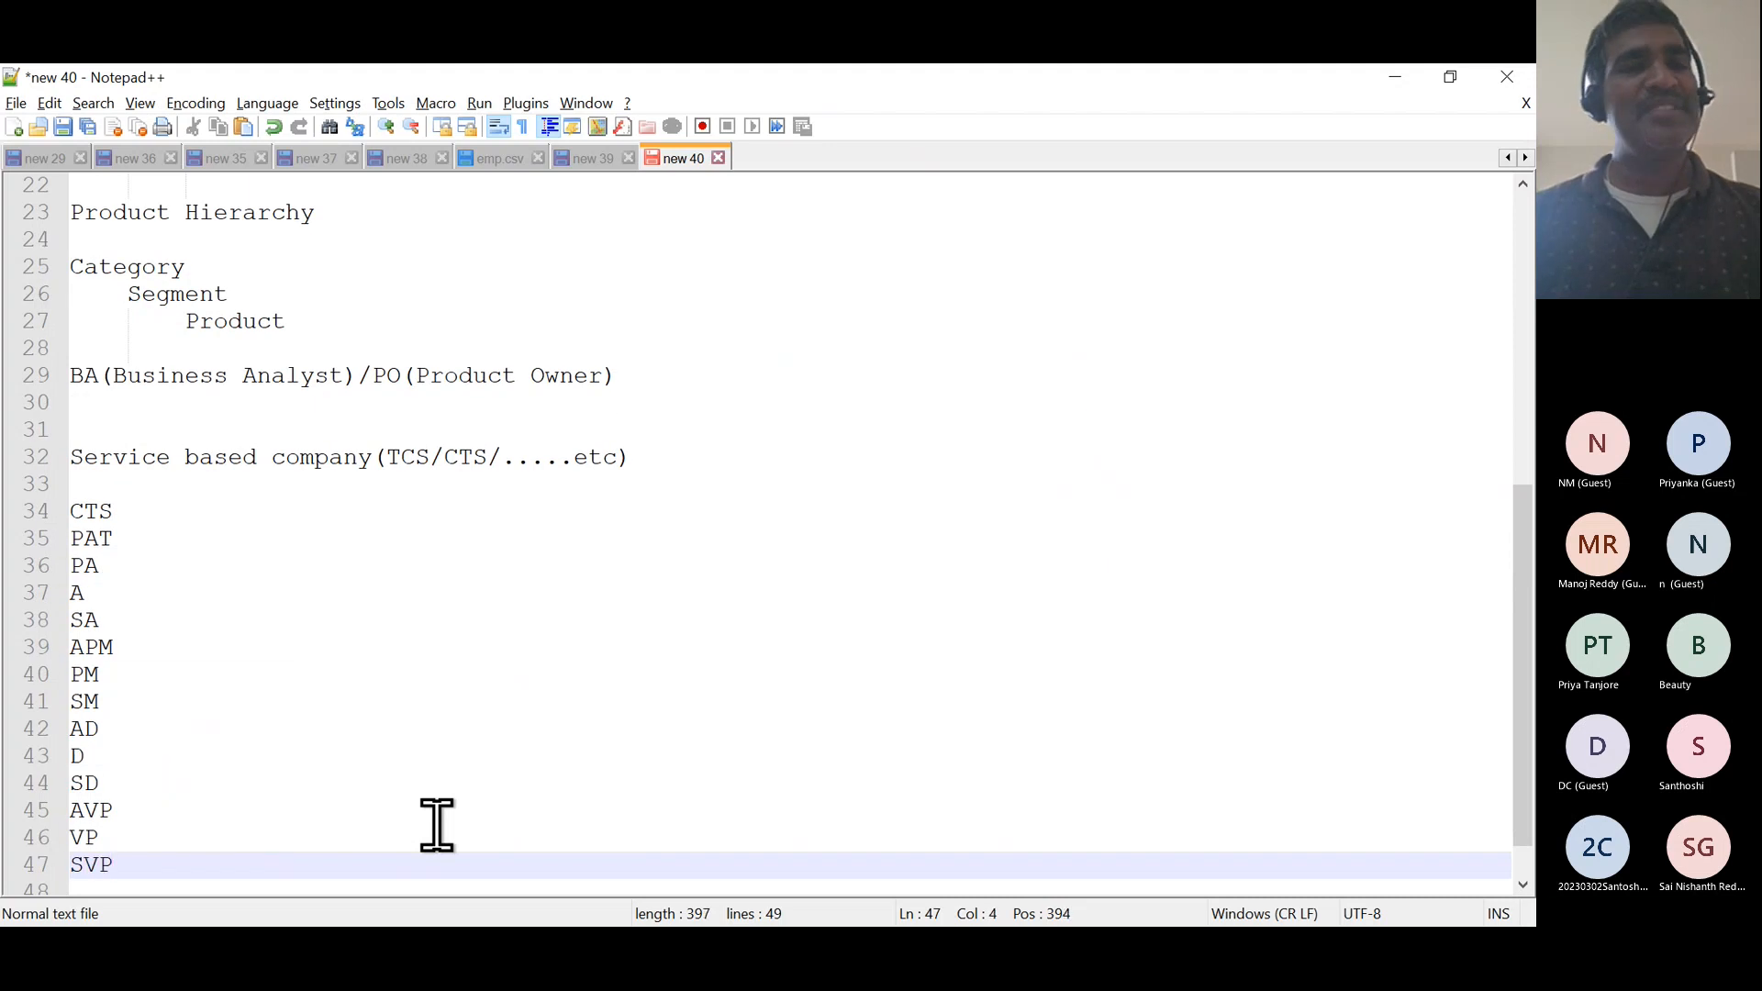
pyautogui.press('Return')
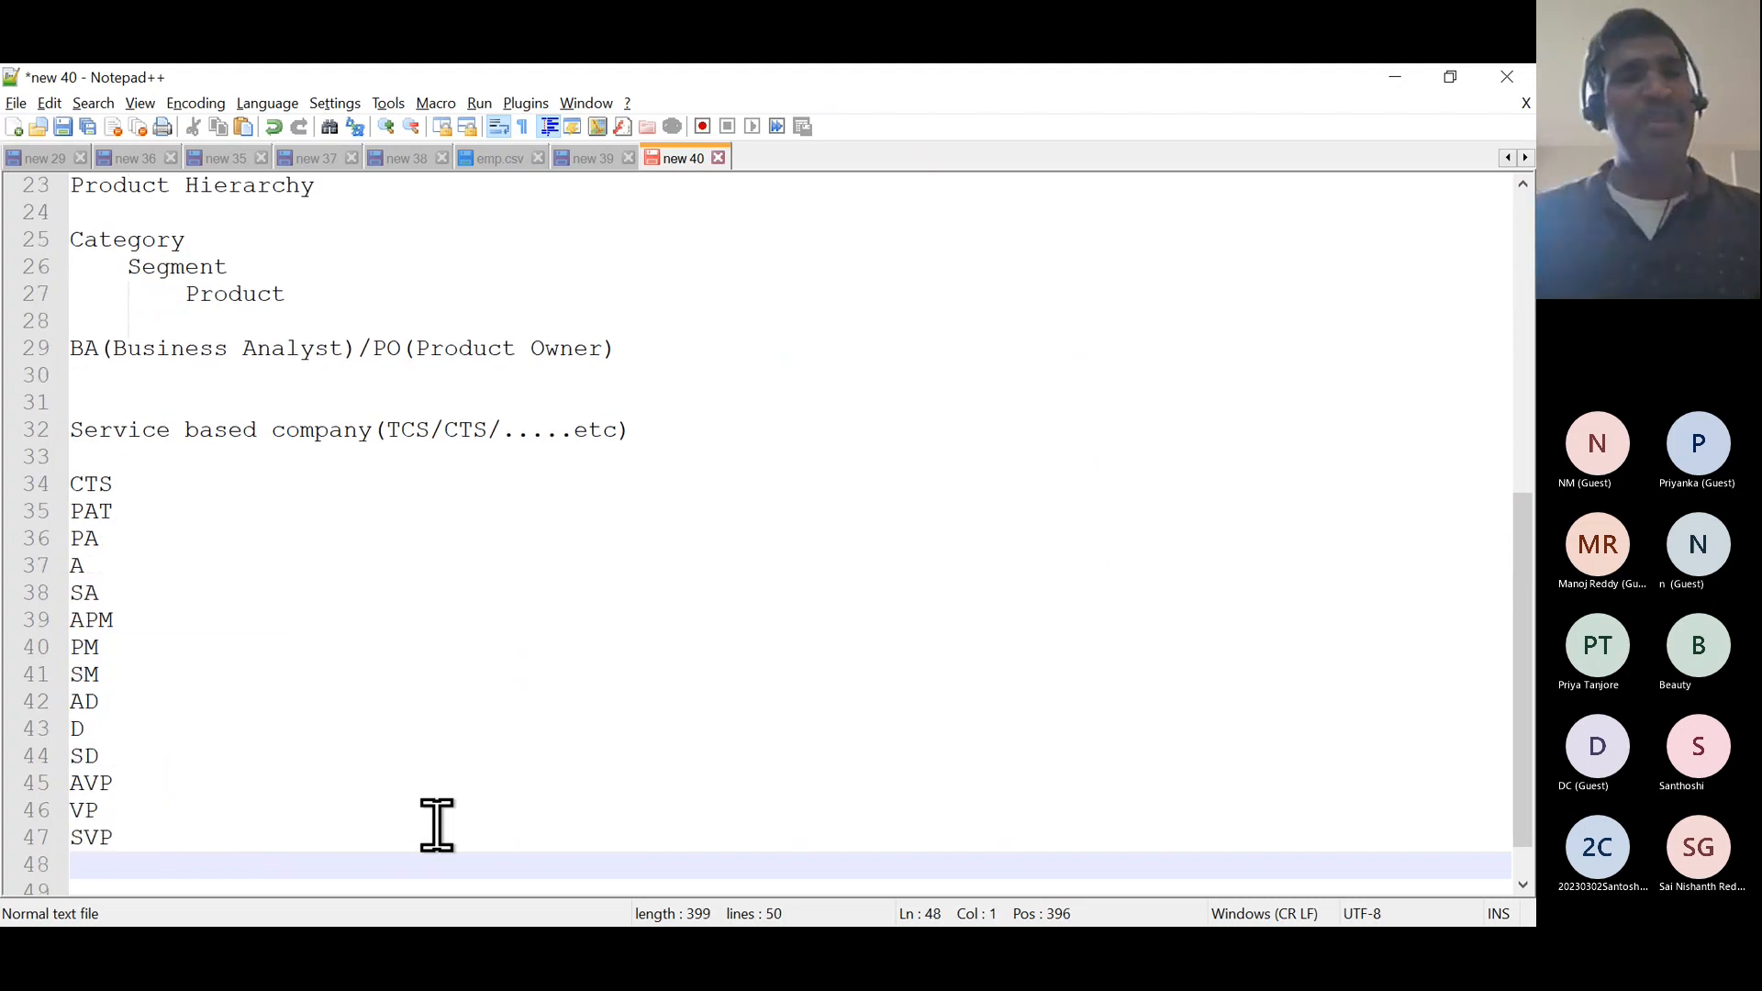
# - Append the expansion "(Programmer analyst trainee)" to the PAT line of the CTS list
pyautogui.click(134, 515)
pyautogui.write('(')
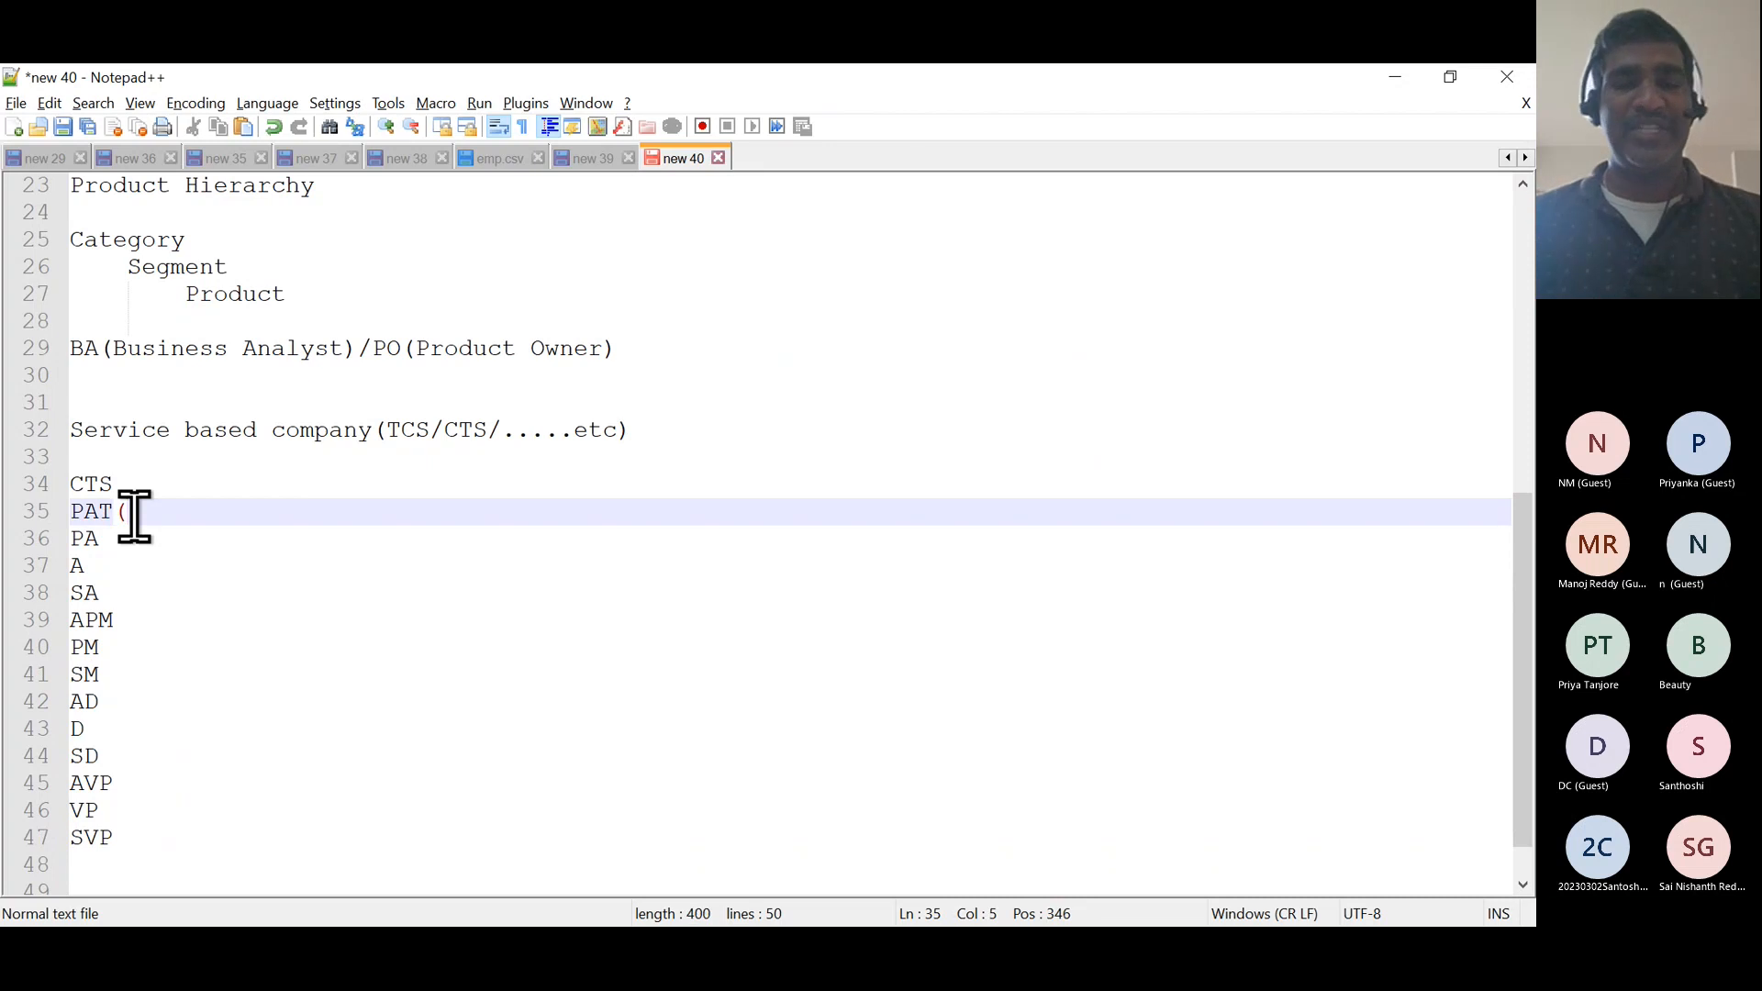
pyautogui.write('Pro')
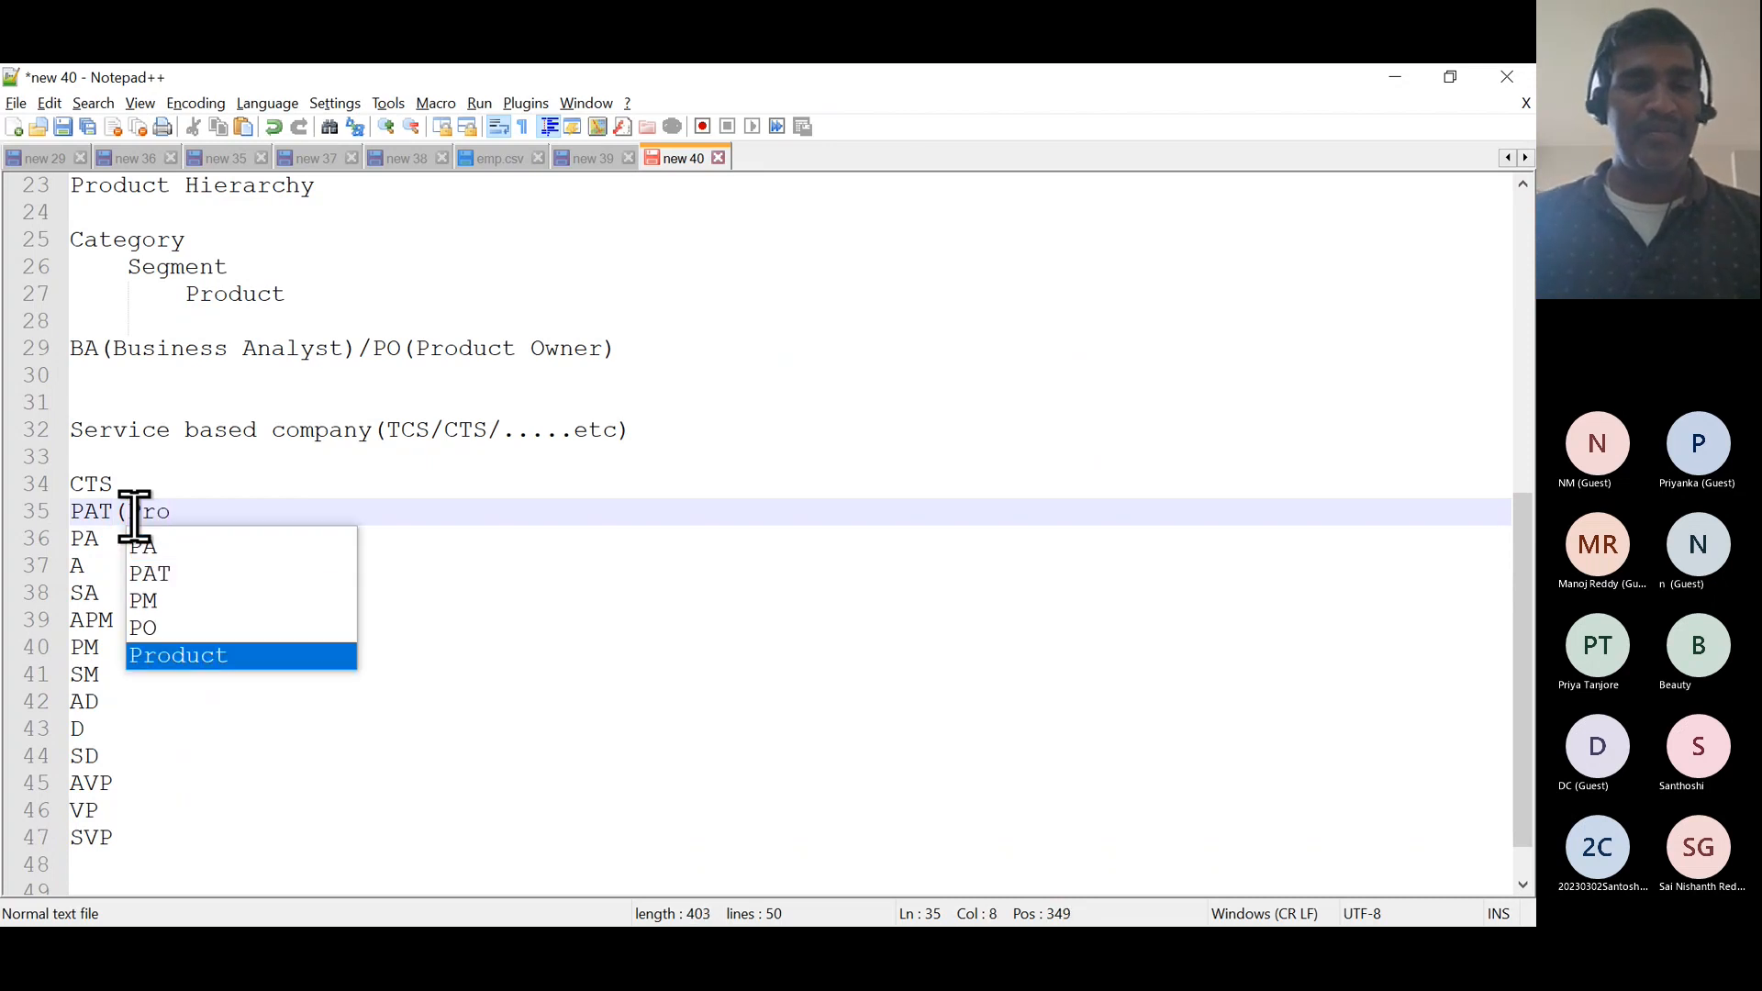
pyautogui.write('grammer analyst trainee')
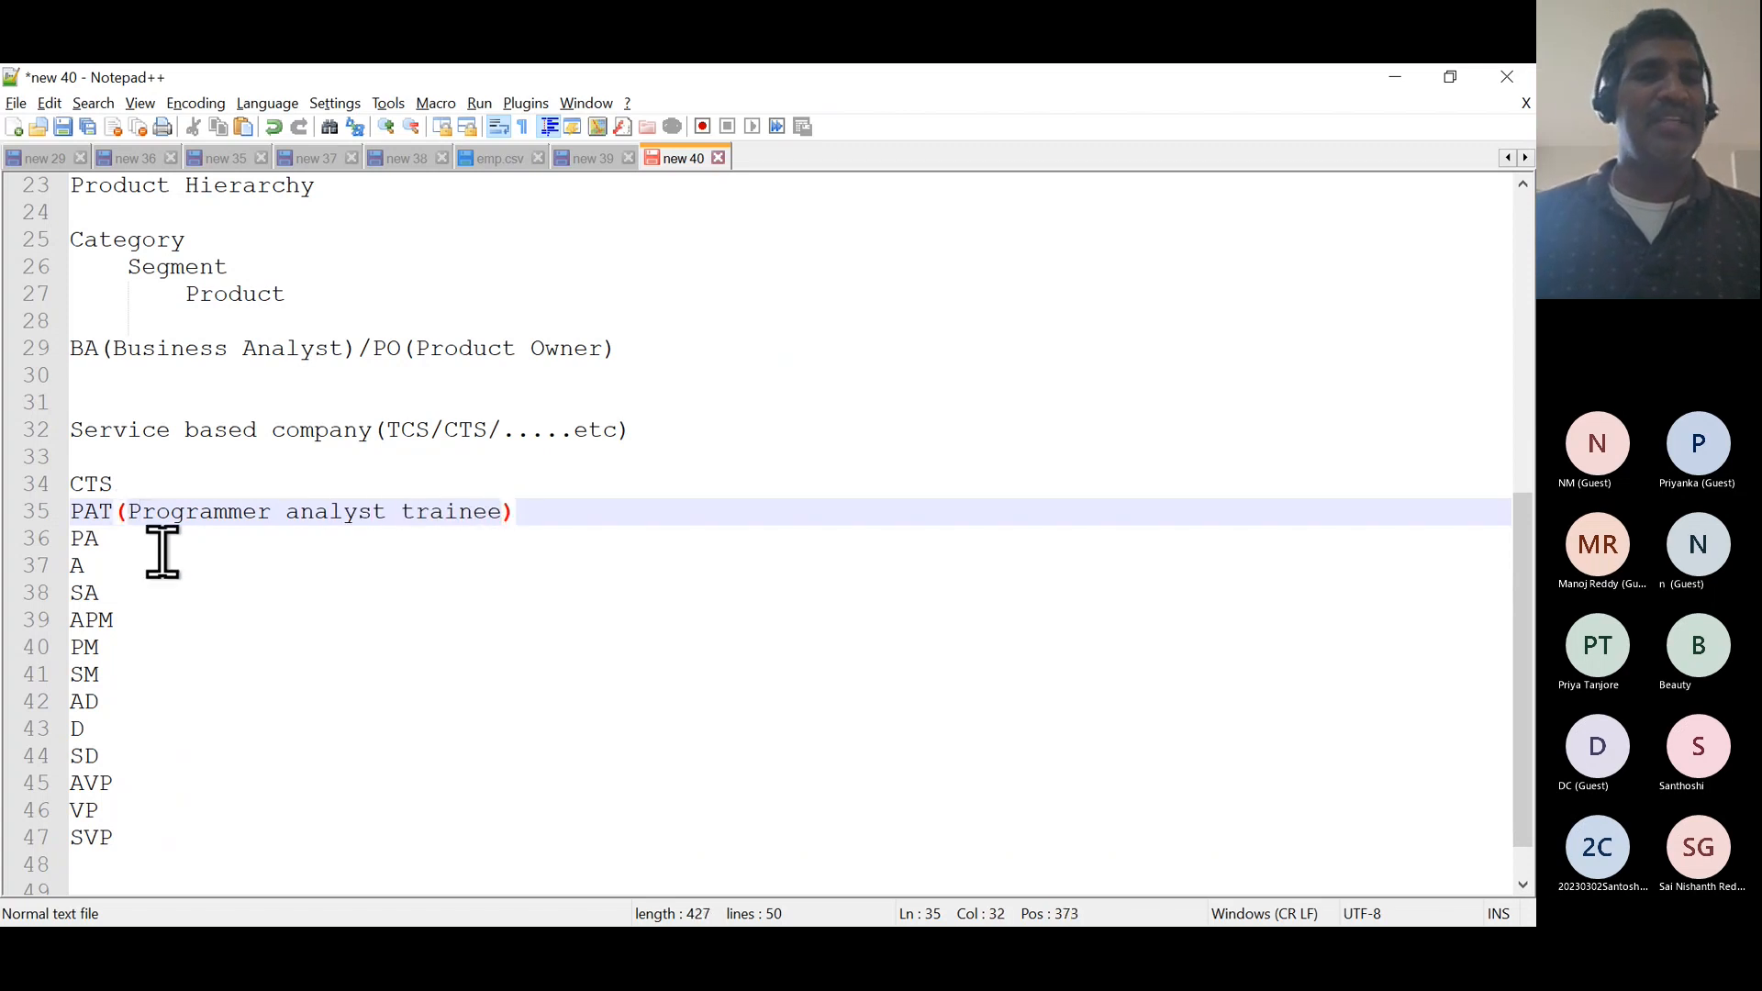
# - Append "(Programmer analyst)" to the PA line, reusing the words copied from the PAT line
pyautogui.click(118, 539)
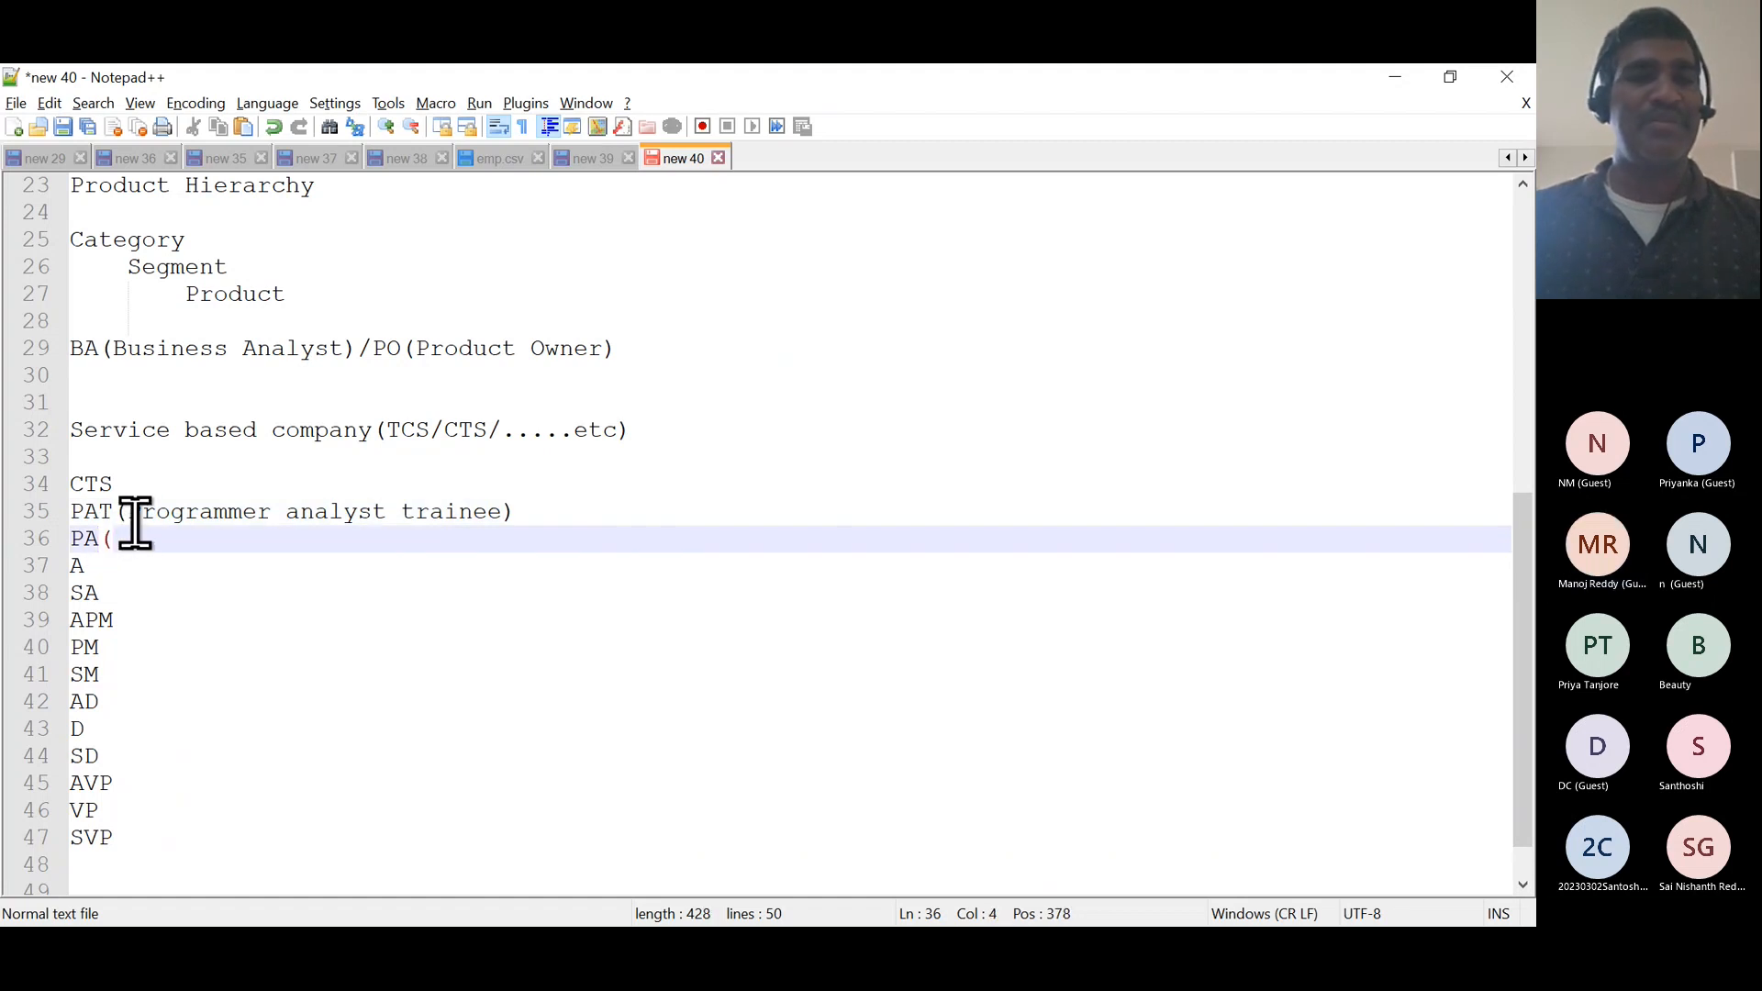
pyautogui.moveTo(129, 513); pyautogui.dragTo(387, 527)
pyautogui.hotkey('ctrl', 'c')
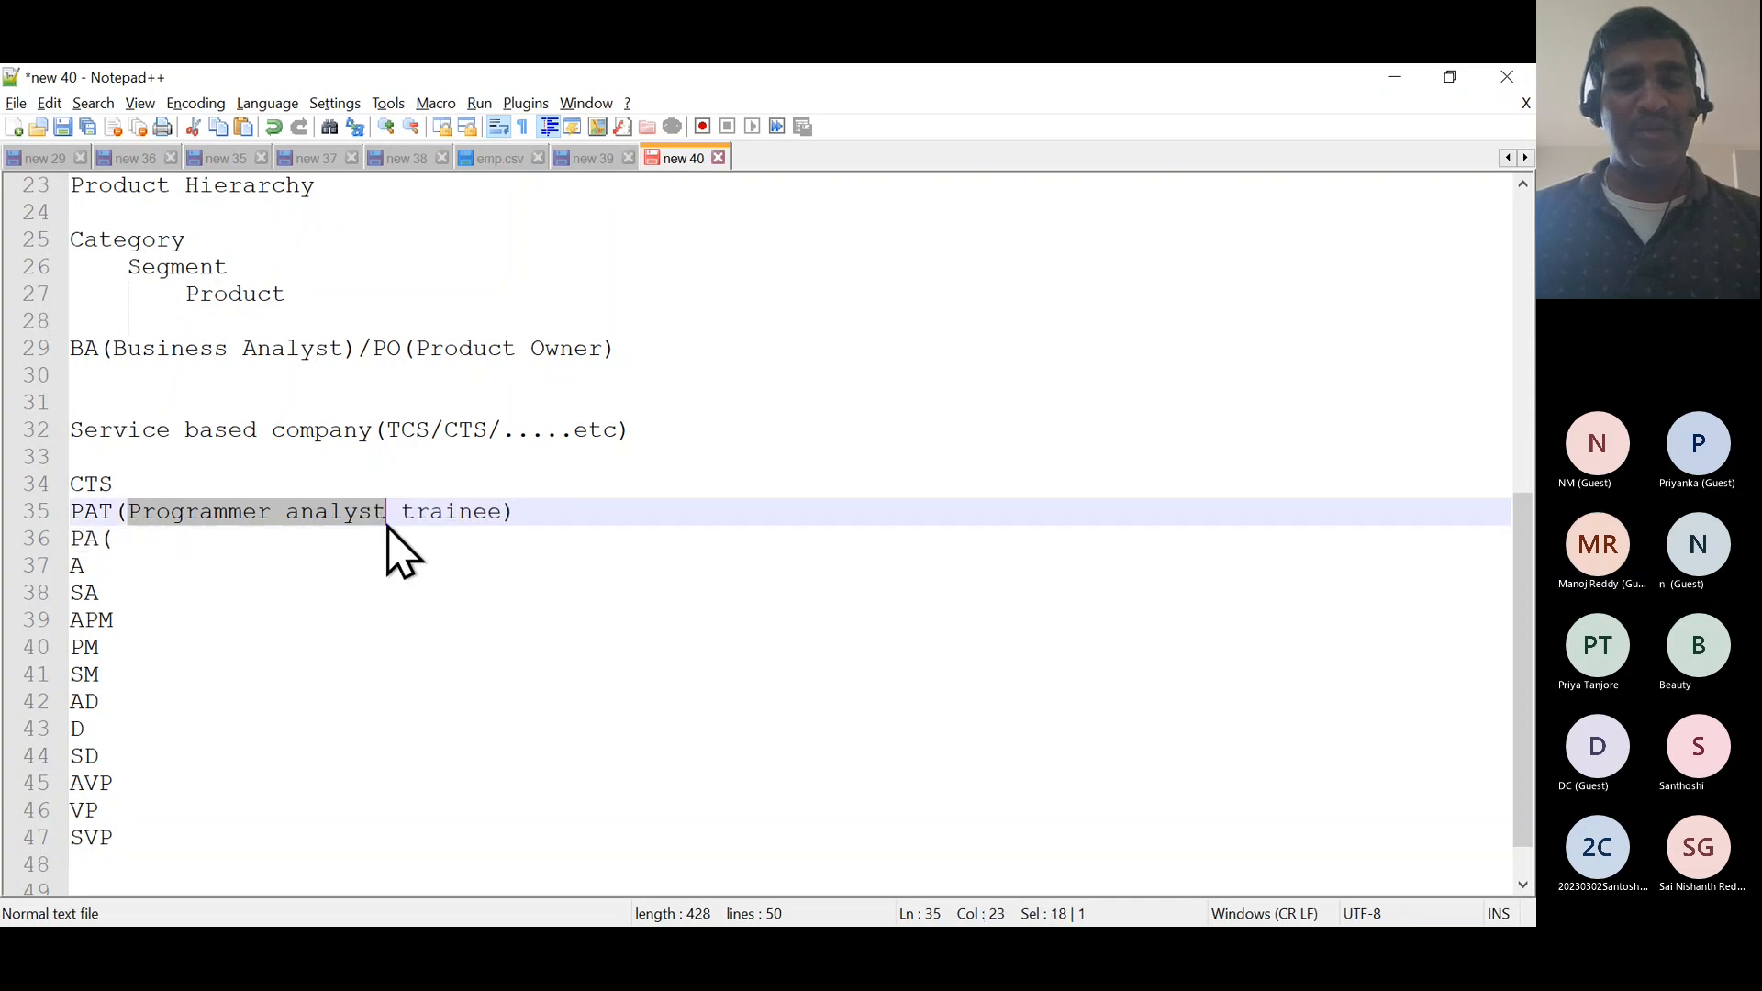
pyautogui.click(152, 551)
pyautogui.hotkey('ctrl', 'v')
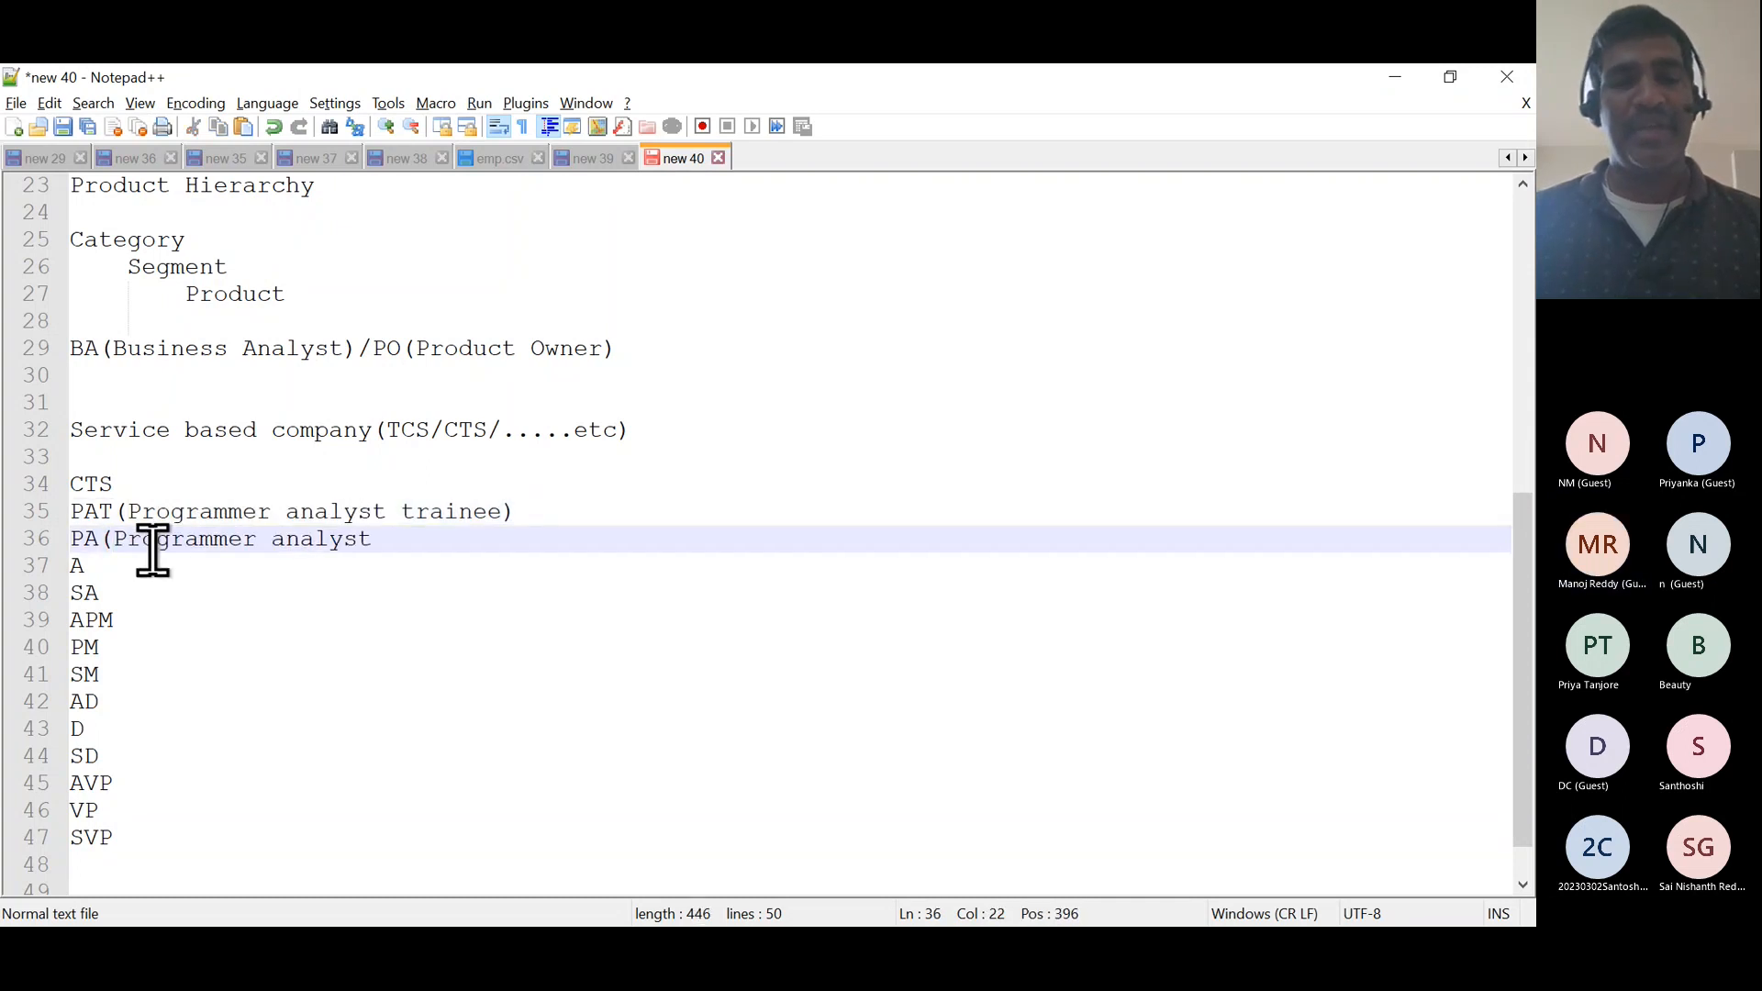
pyautogui.write(')')
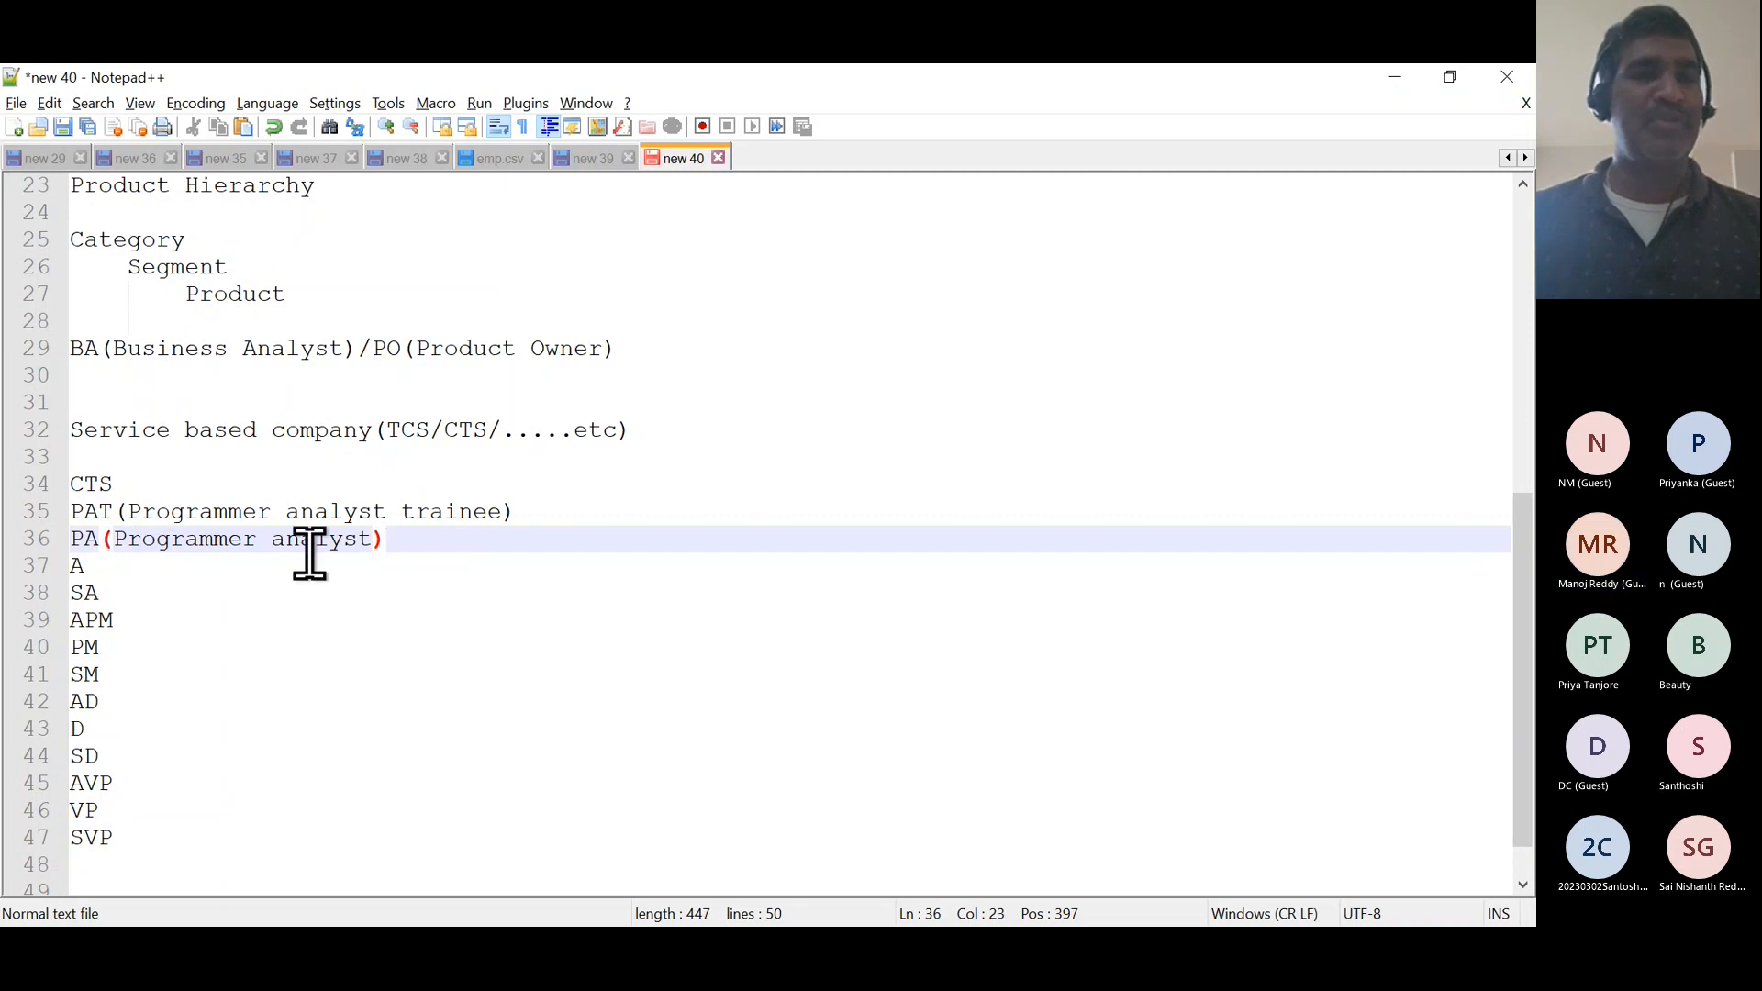
# - Append the expansion "(Associate)" to the A line of the CTS list
pyautogui.click(105, 564)
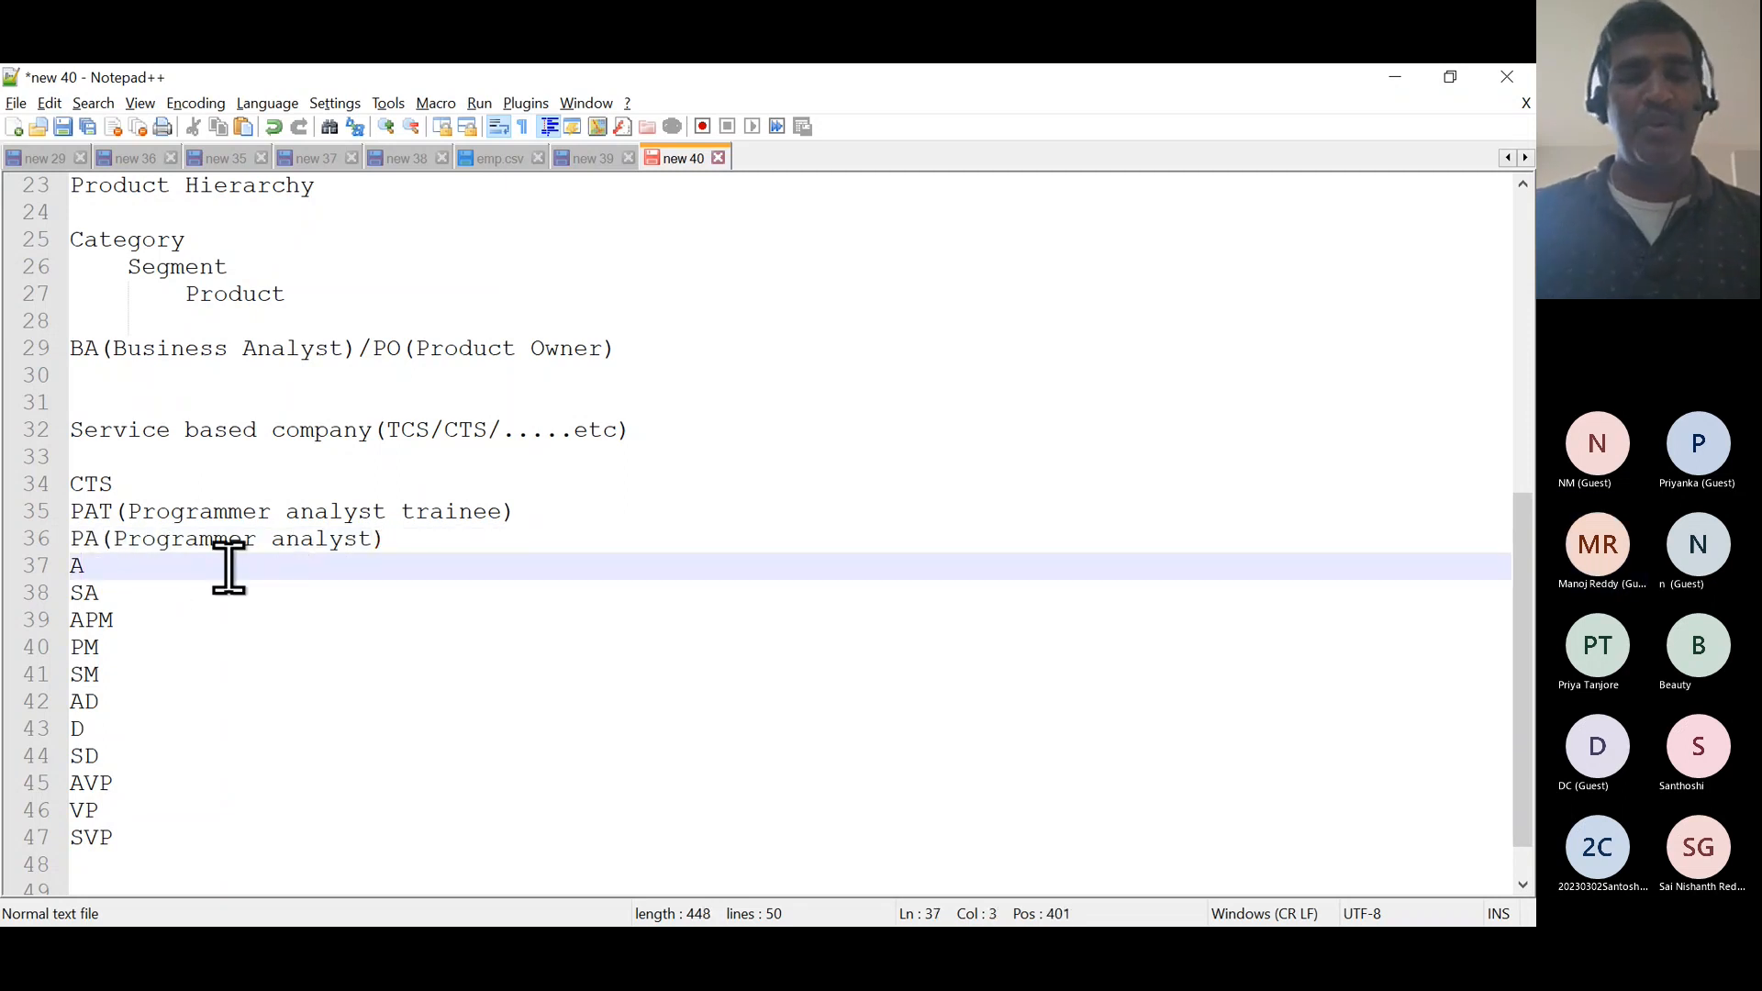
pyautogui.write('(Associ')
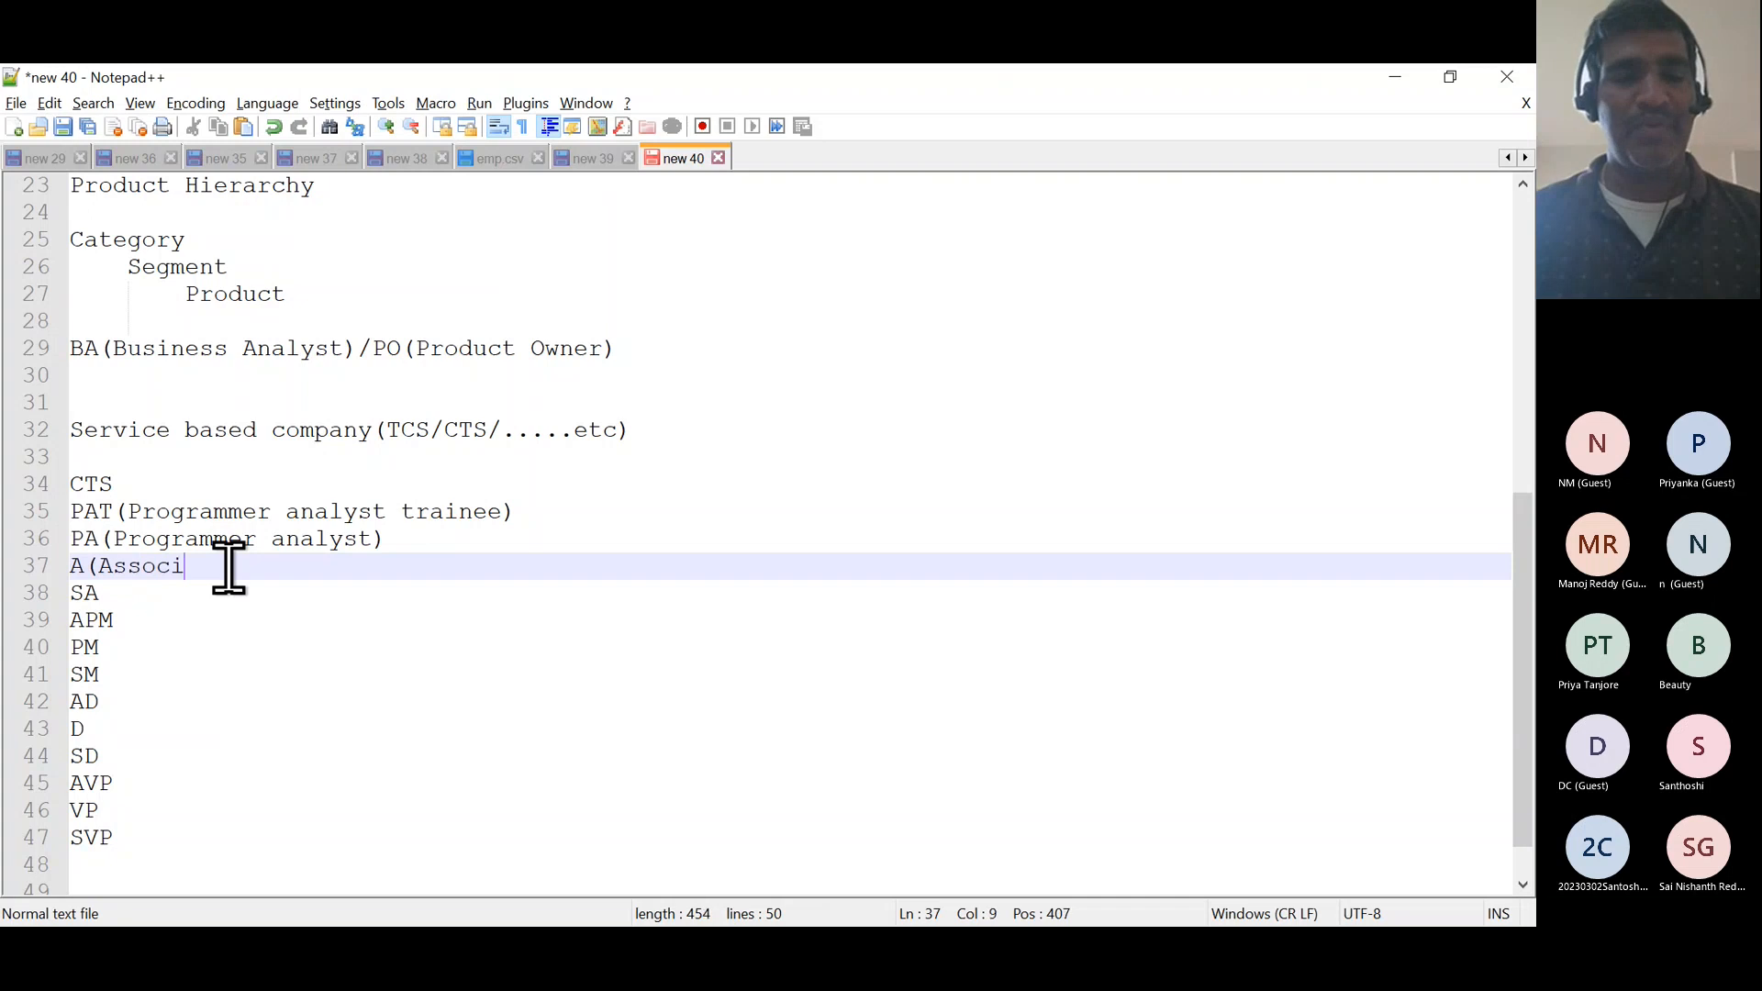
pyautogui.write('ate')
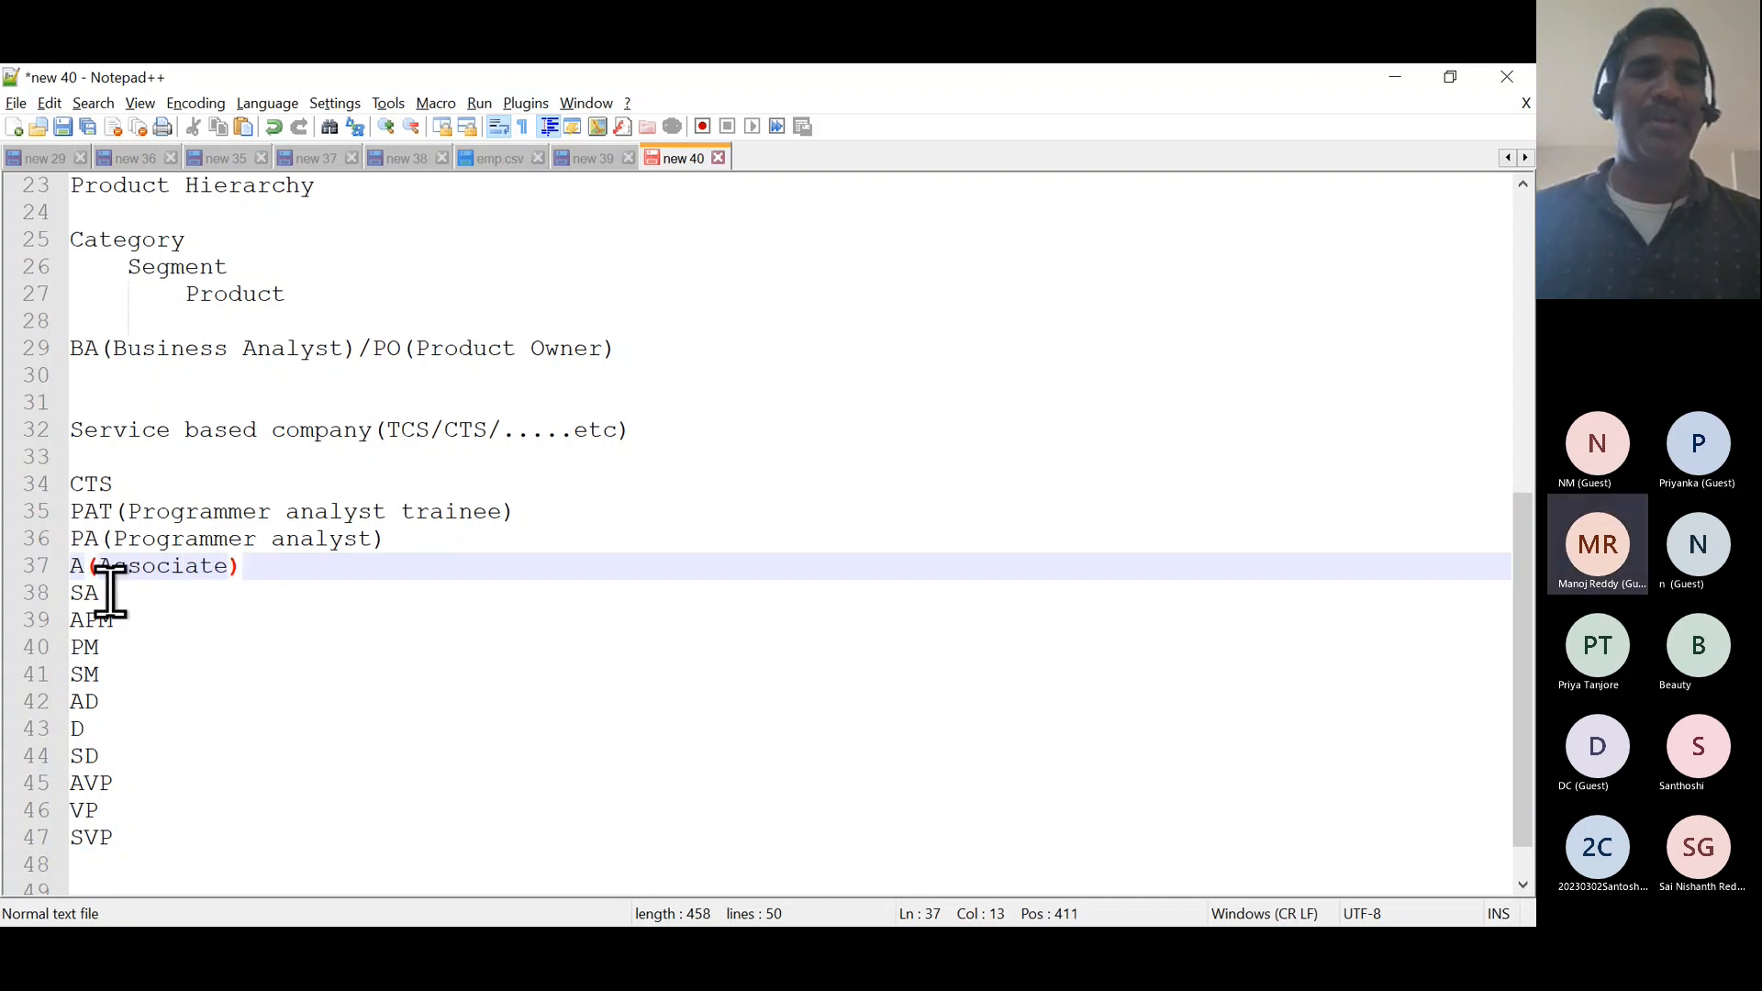
# - Append the expansion "(Senior Associate)" to the SA line of the CTS list
pyautogui.click(113, 592)
pyautogui.doubleClick(161, 567)
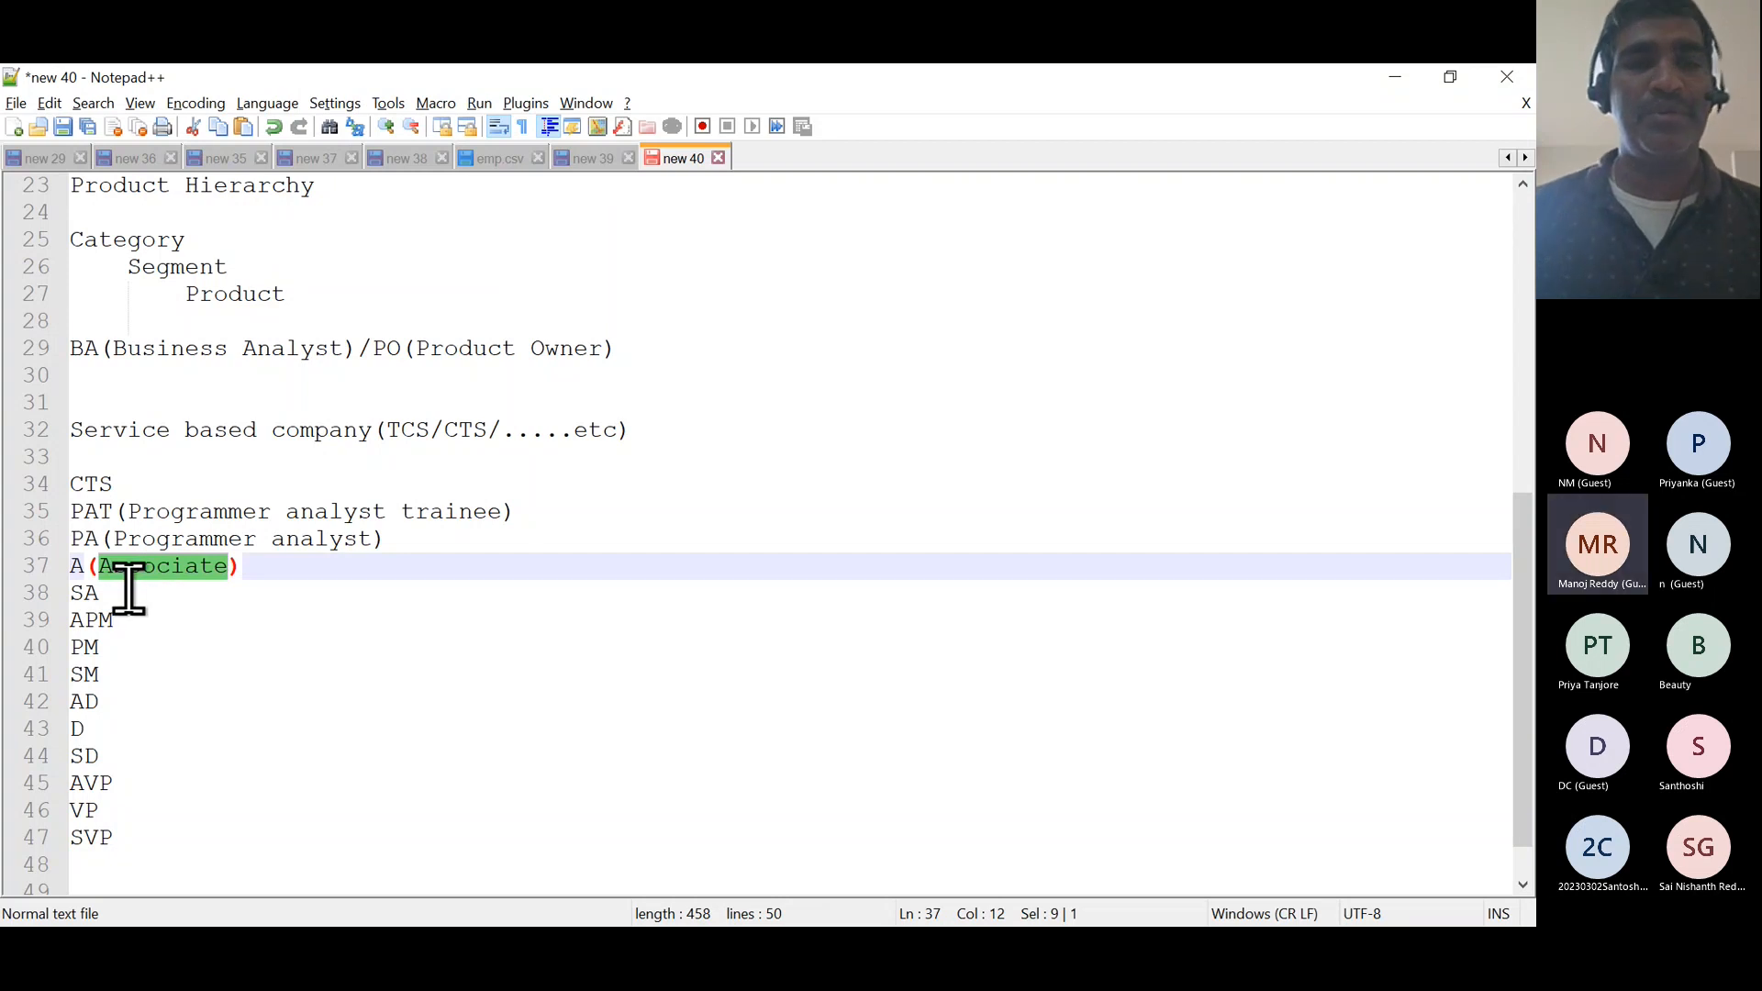
pyautogui.click(129, 592)
pyautogui.write('(S')
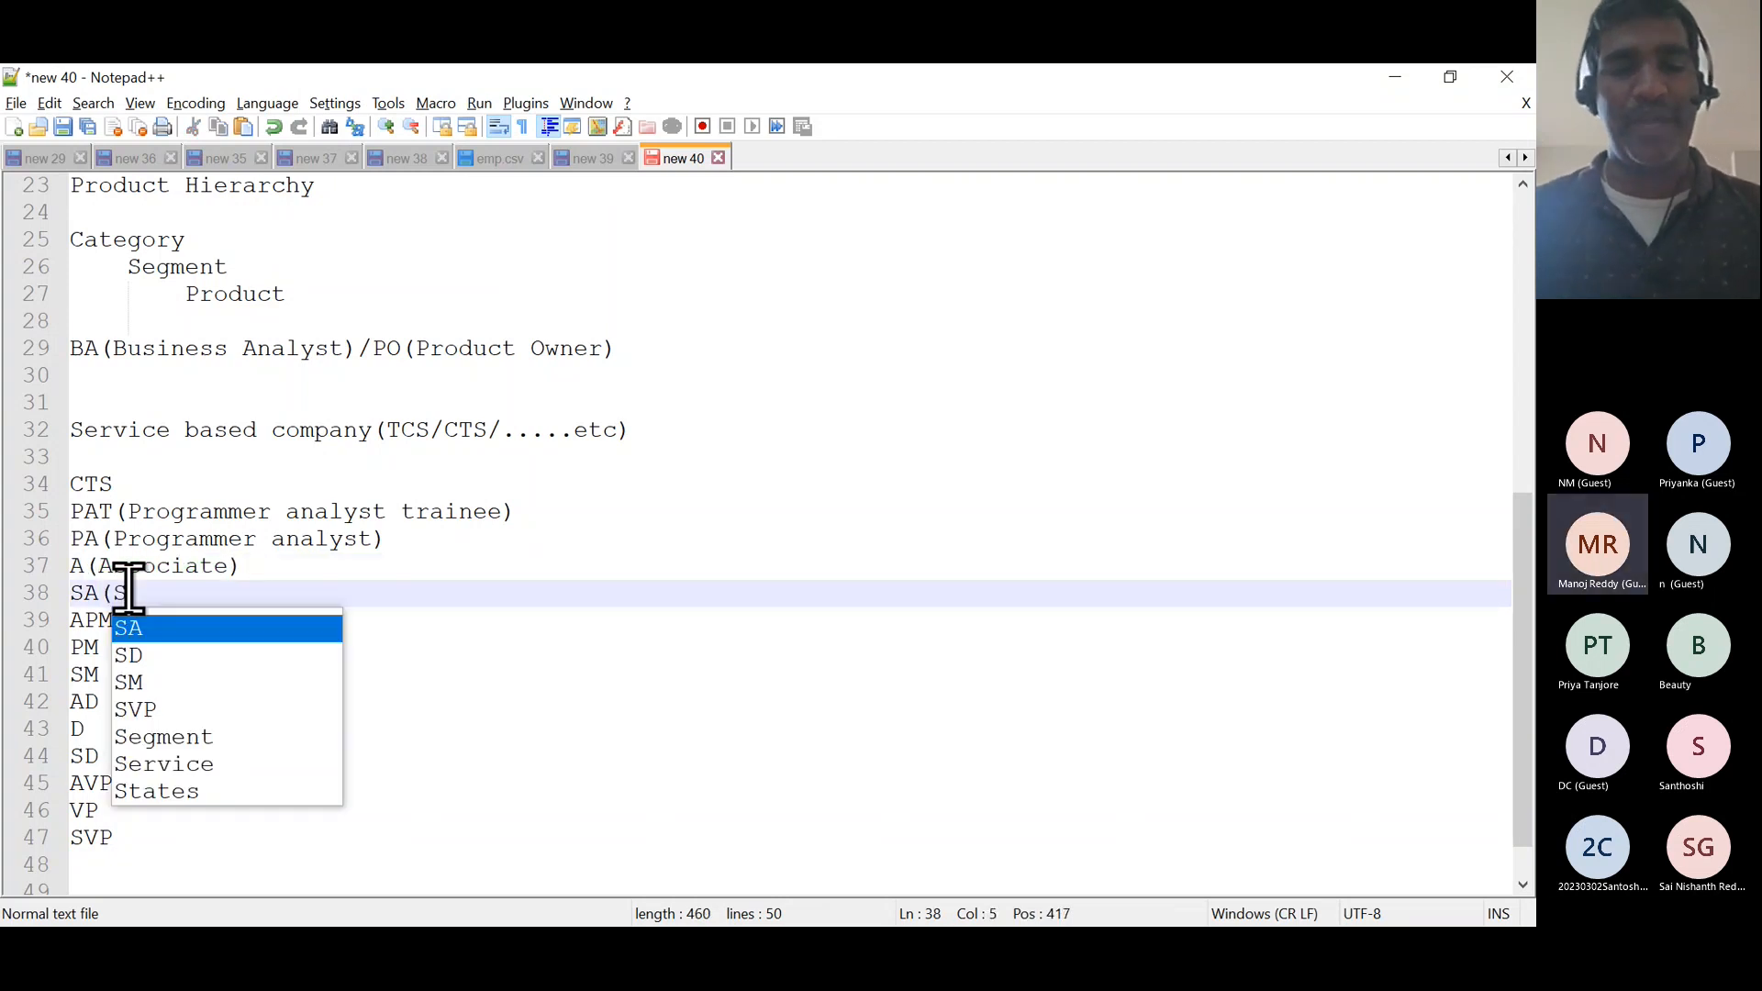
pyautogui.write('enior ')
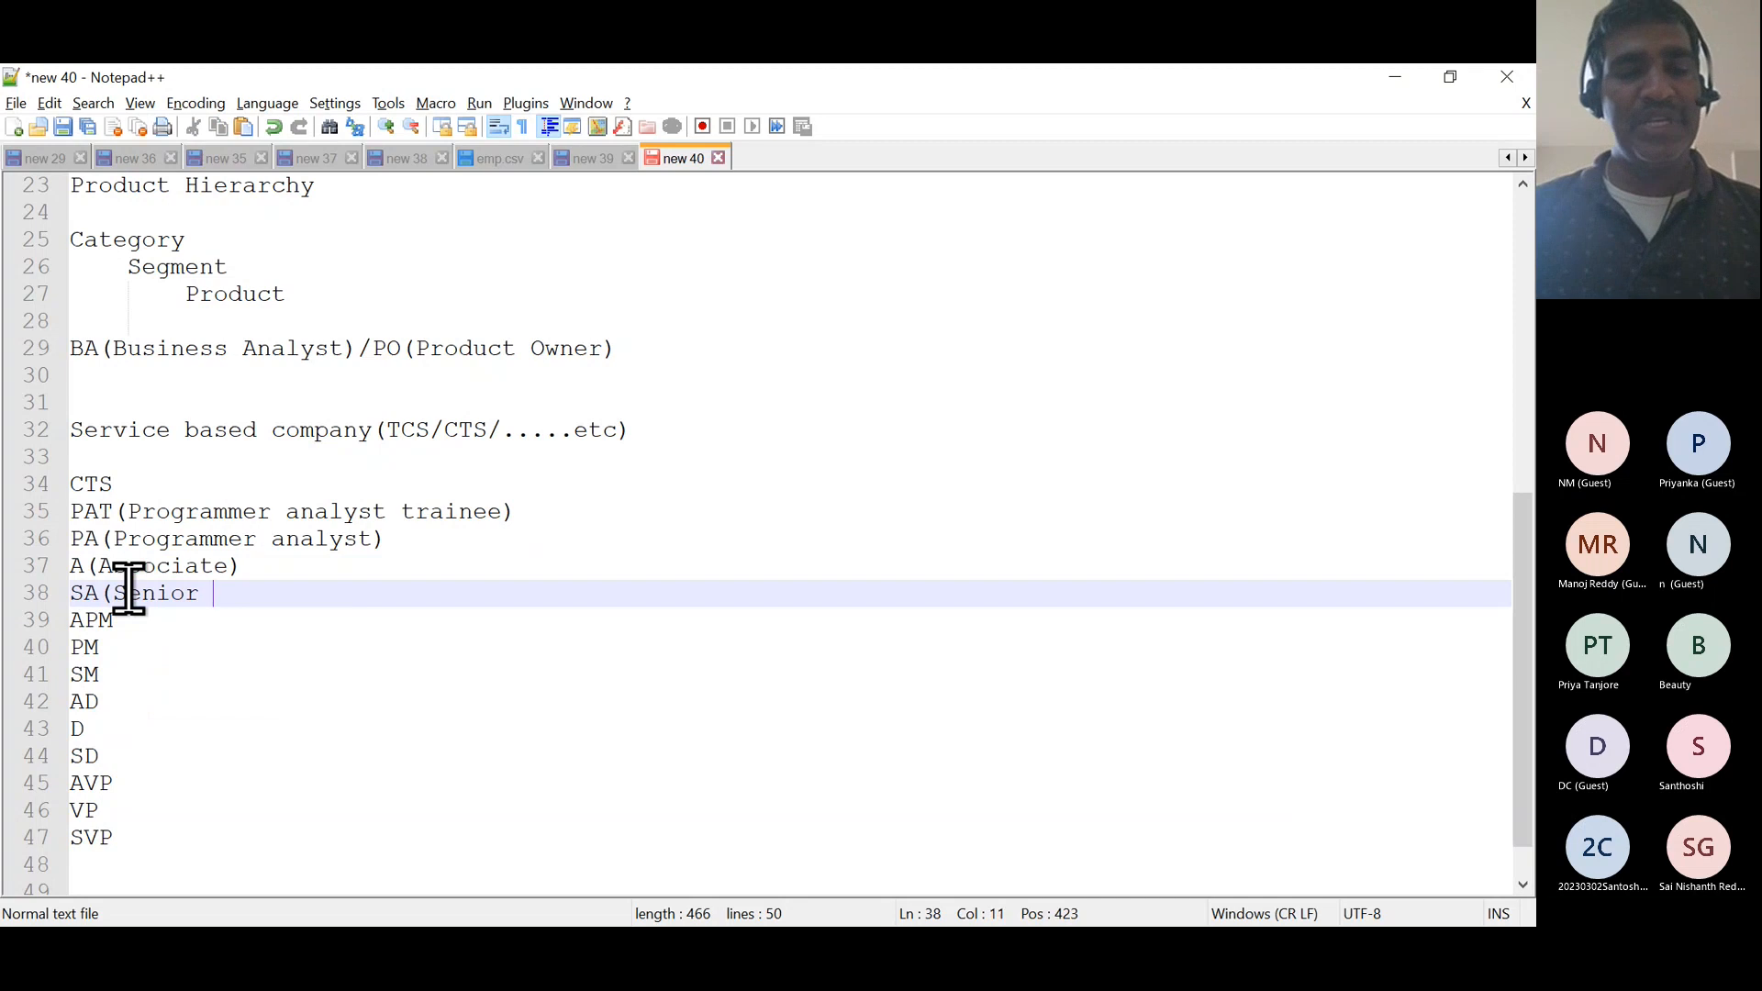
pyautogui.write('Associate')
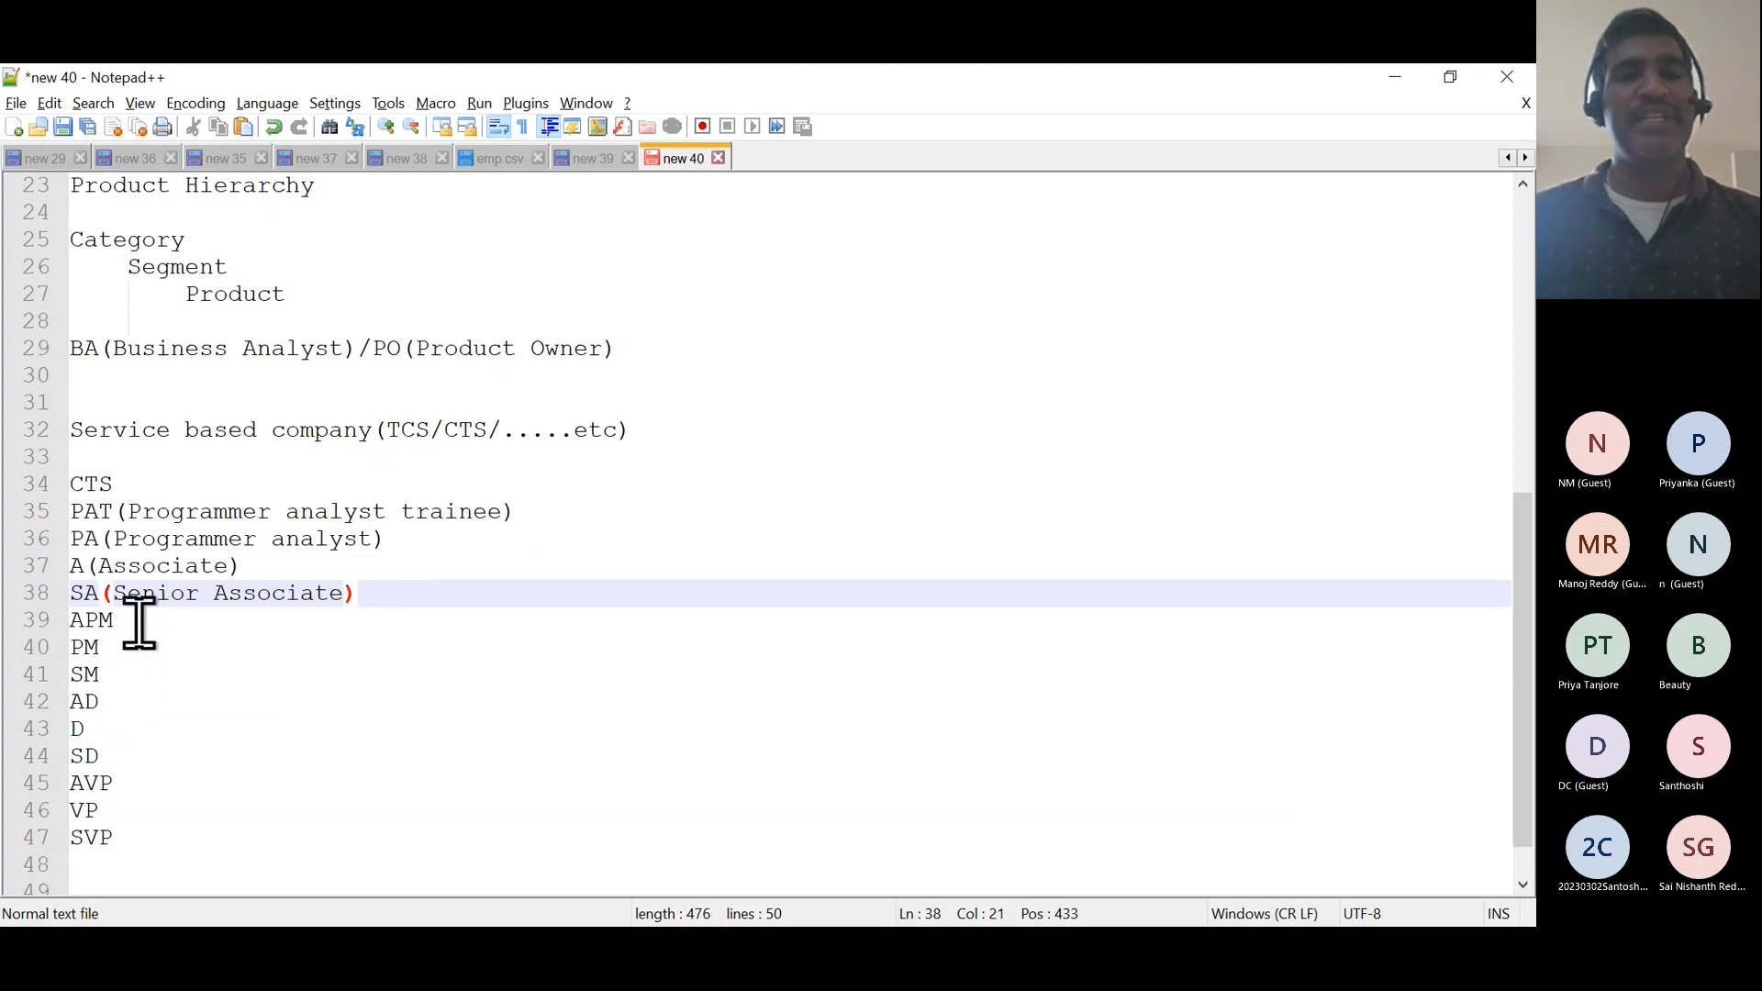
# - Append "(Assistant Project manager)" to the APM line, separated from the abbreviation by a space
pyautogui.click(139, 622)
pyautogui.write('(')
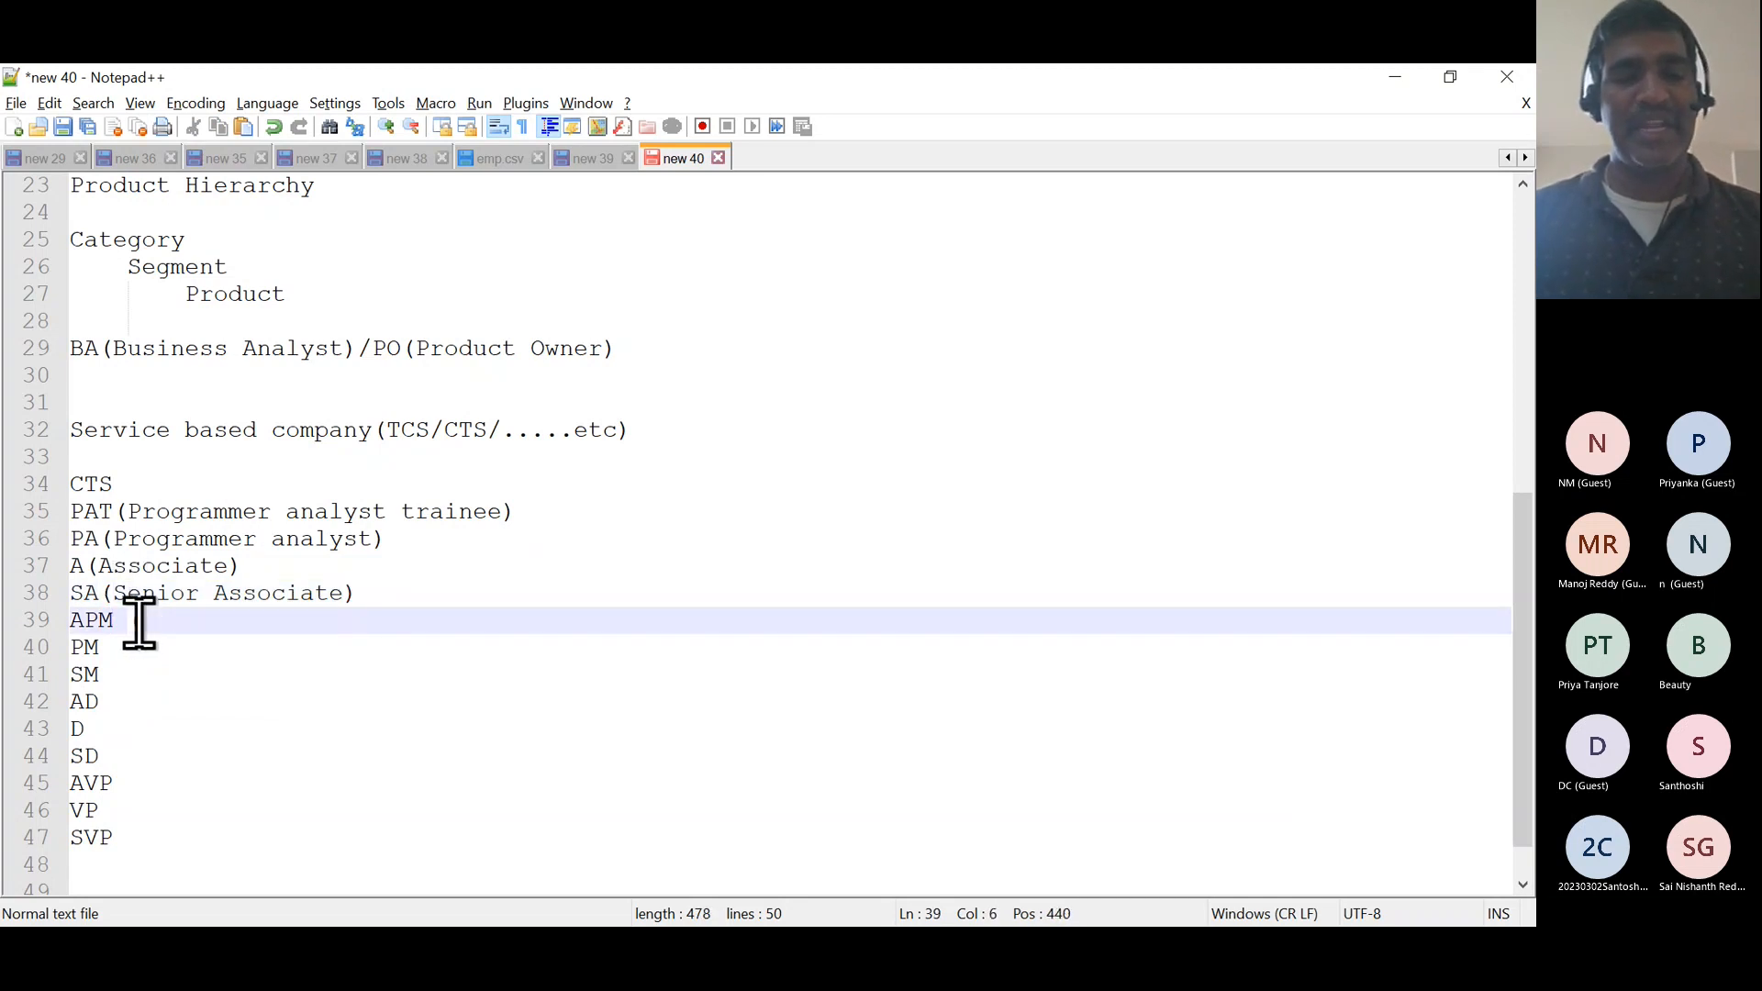
pyautogui.write('Assist')
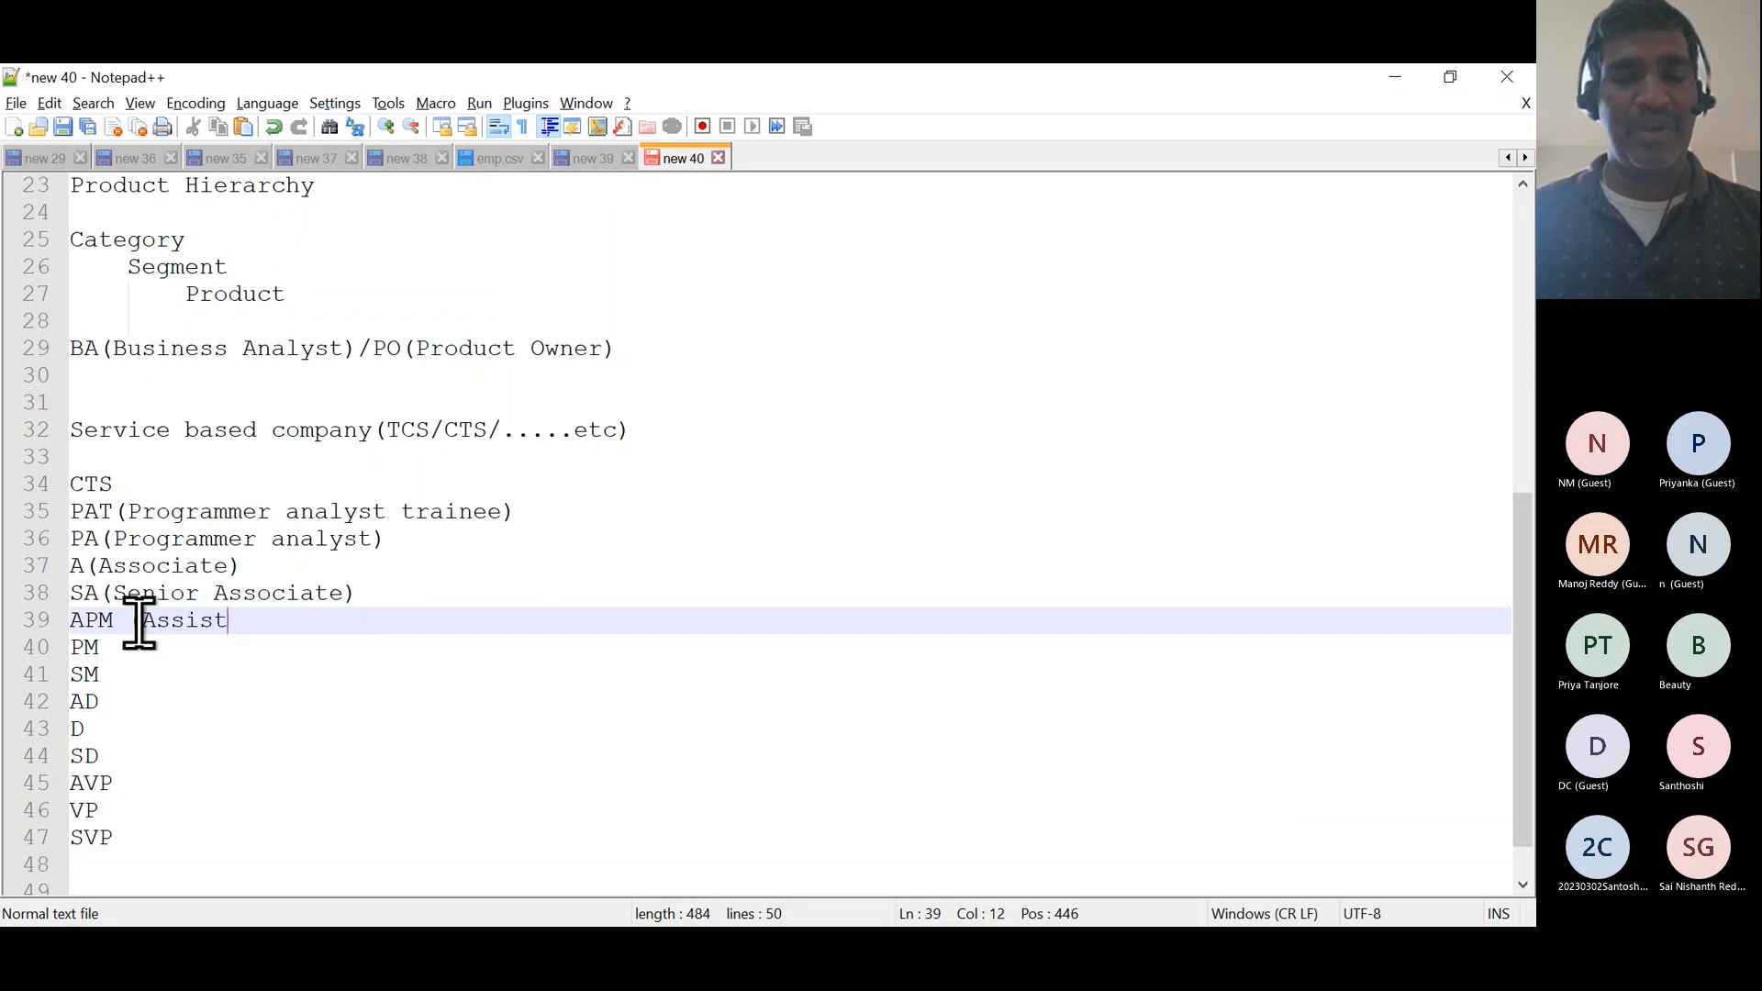
pyautogui.write('ant Pro')
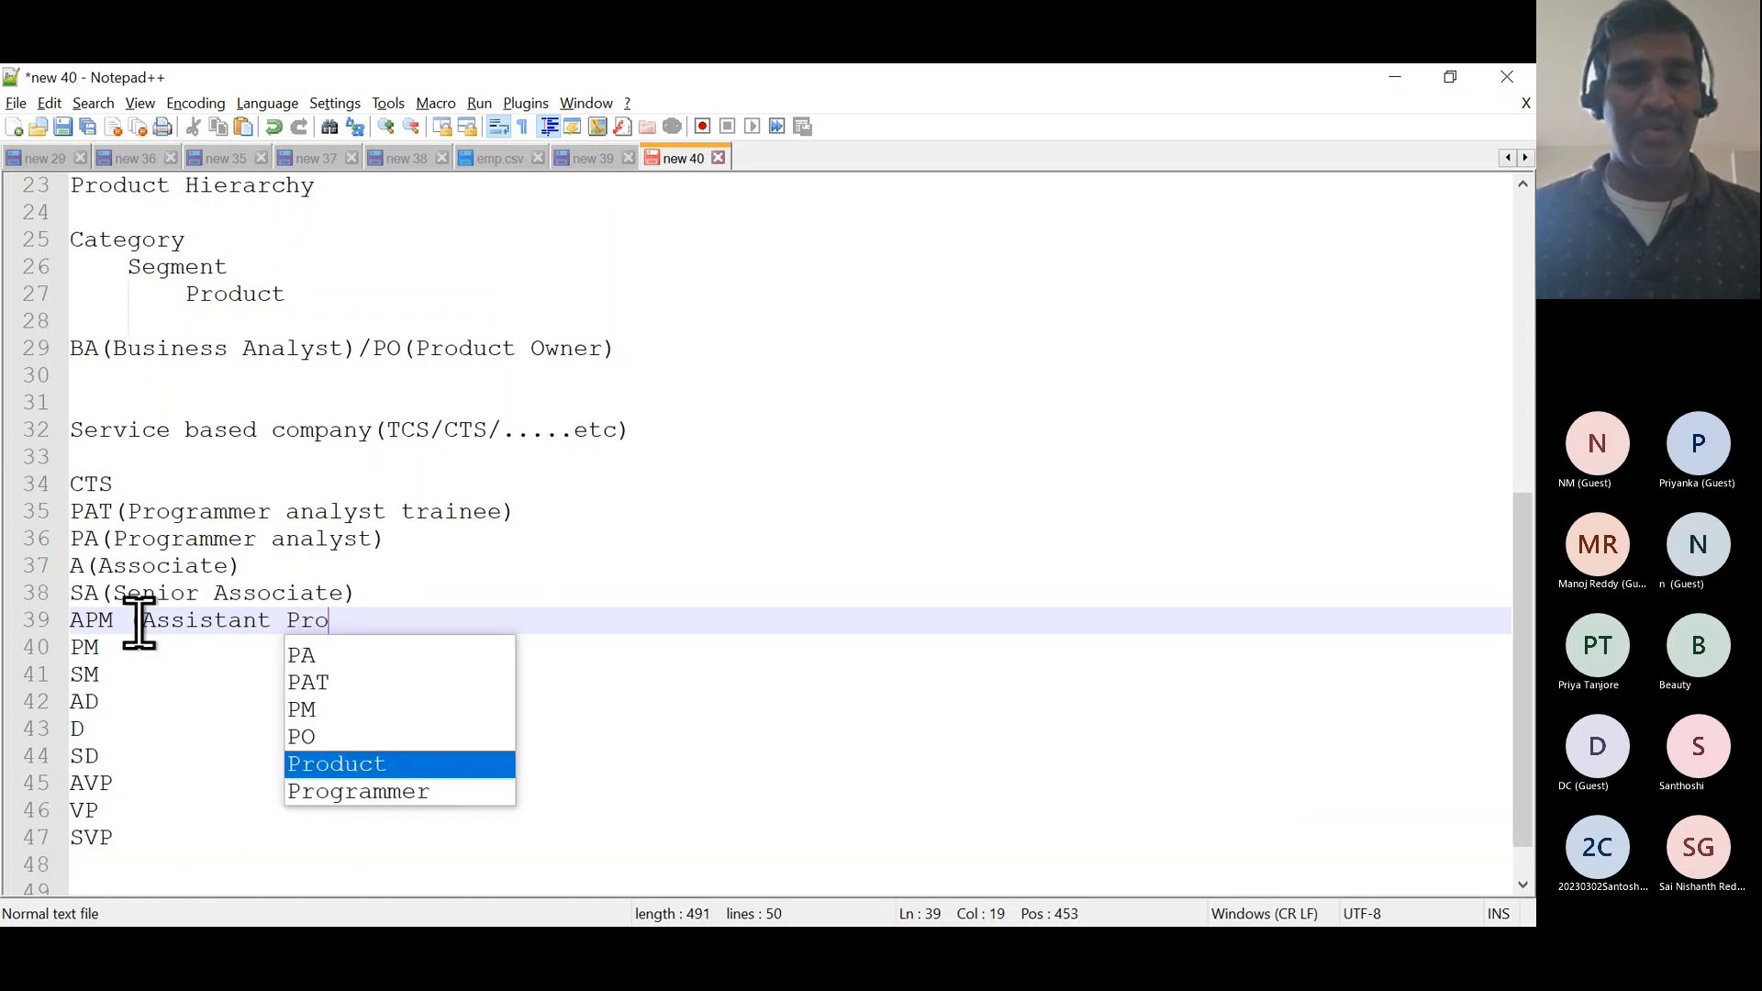
pyautogui.write('ject mana')
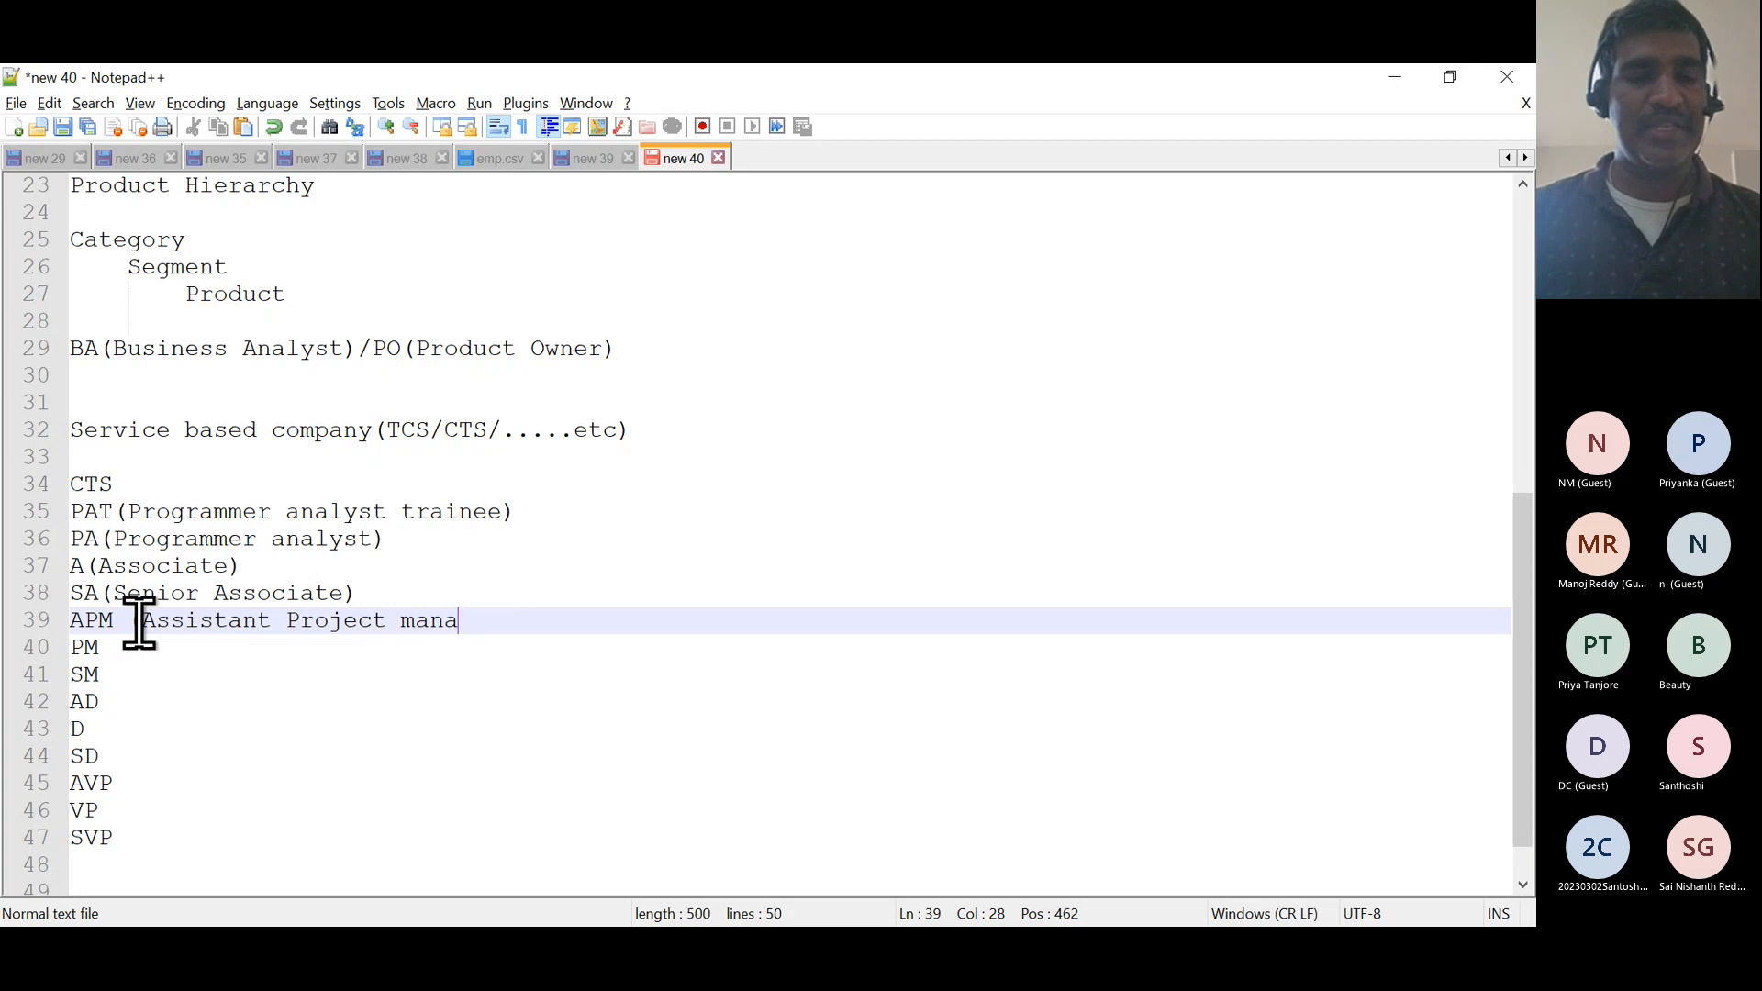
pyautogui.write('ger')
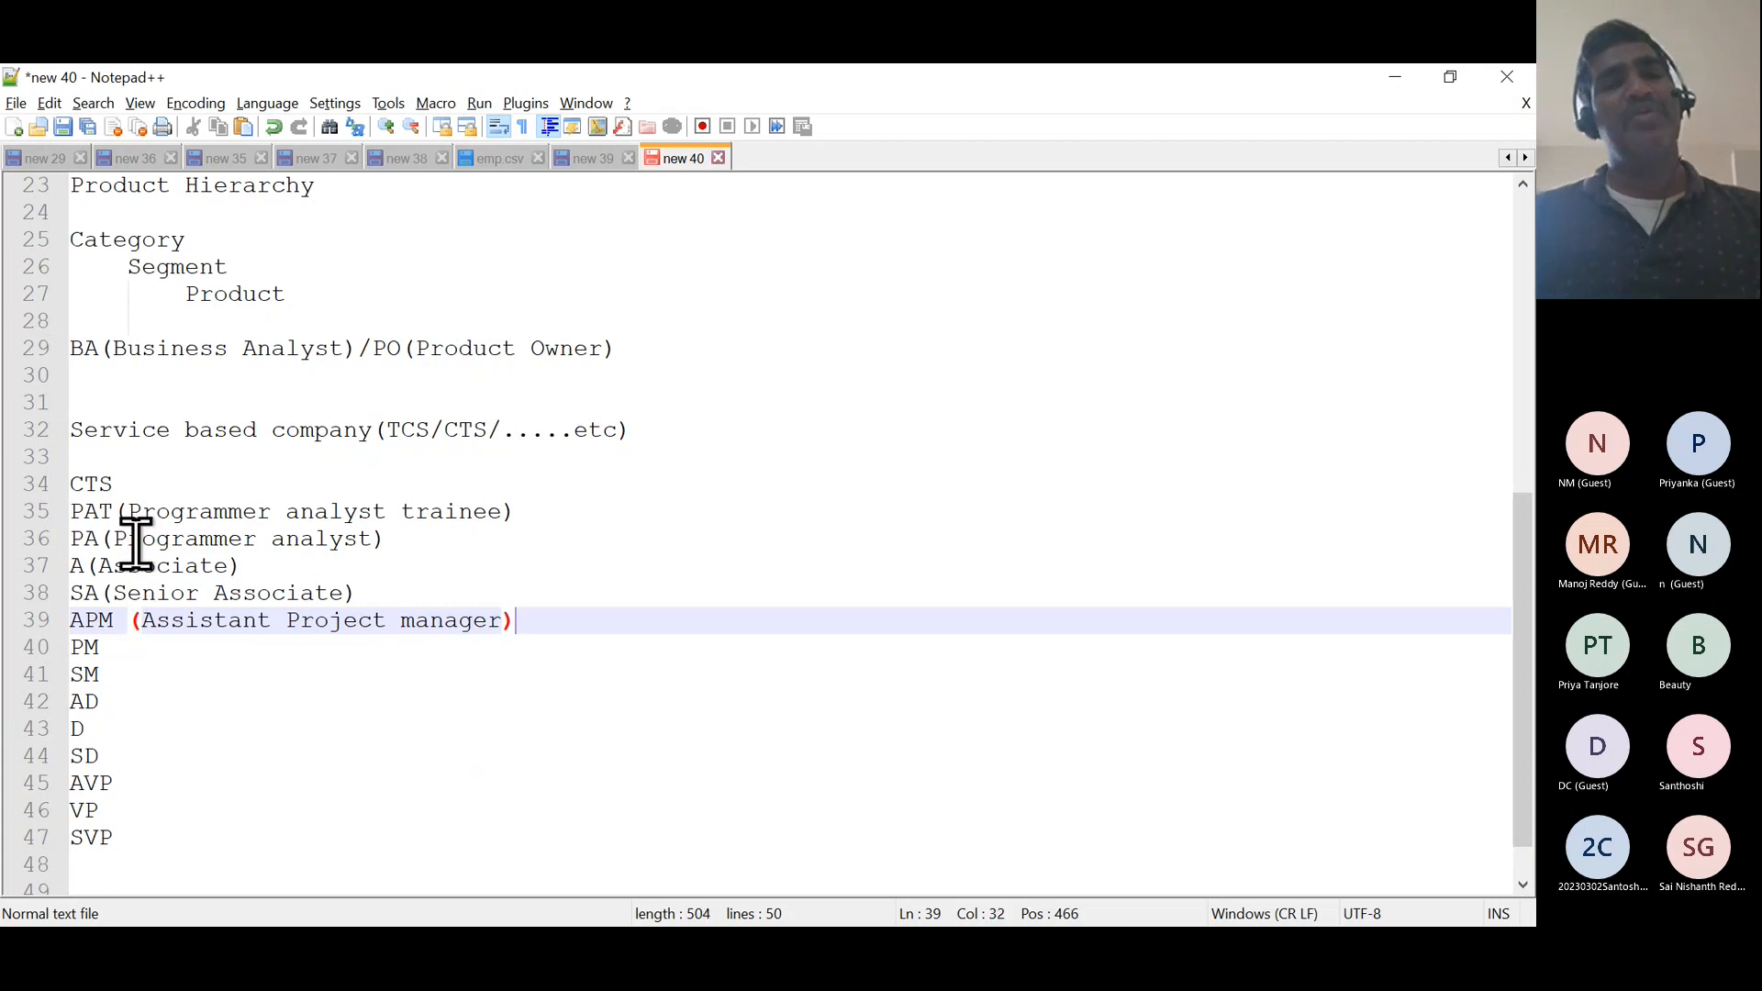
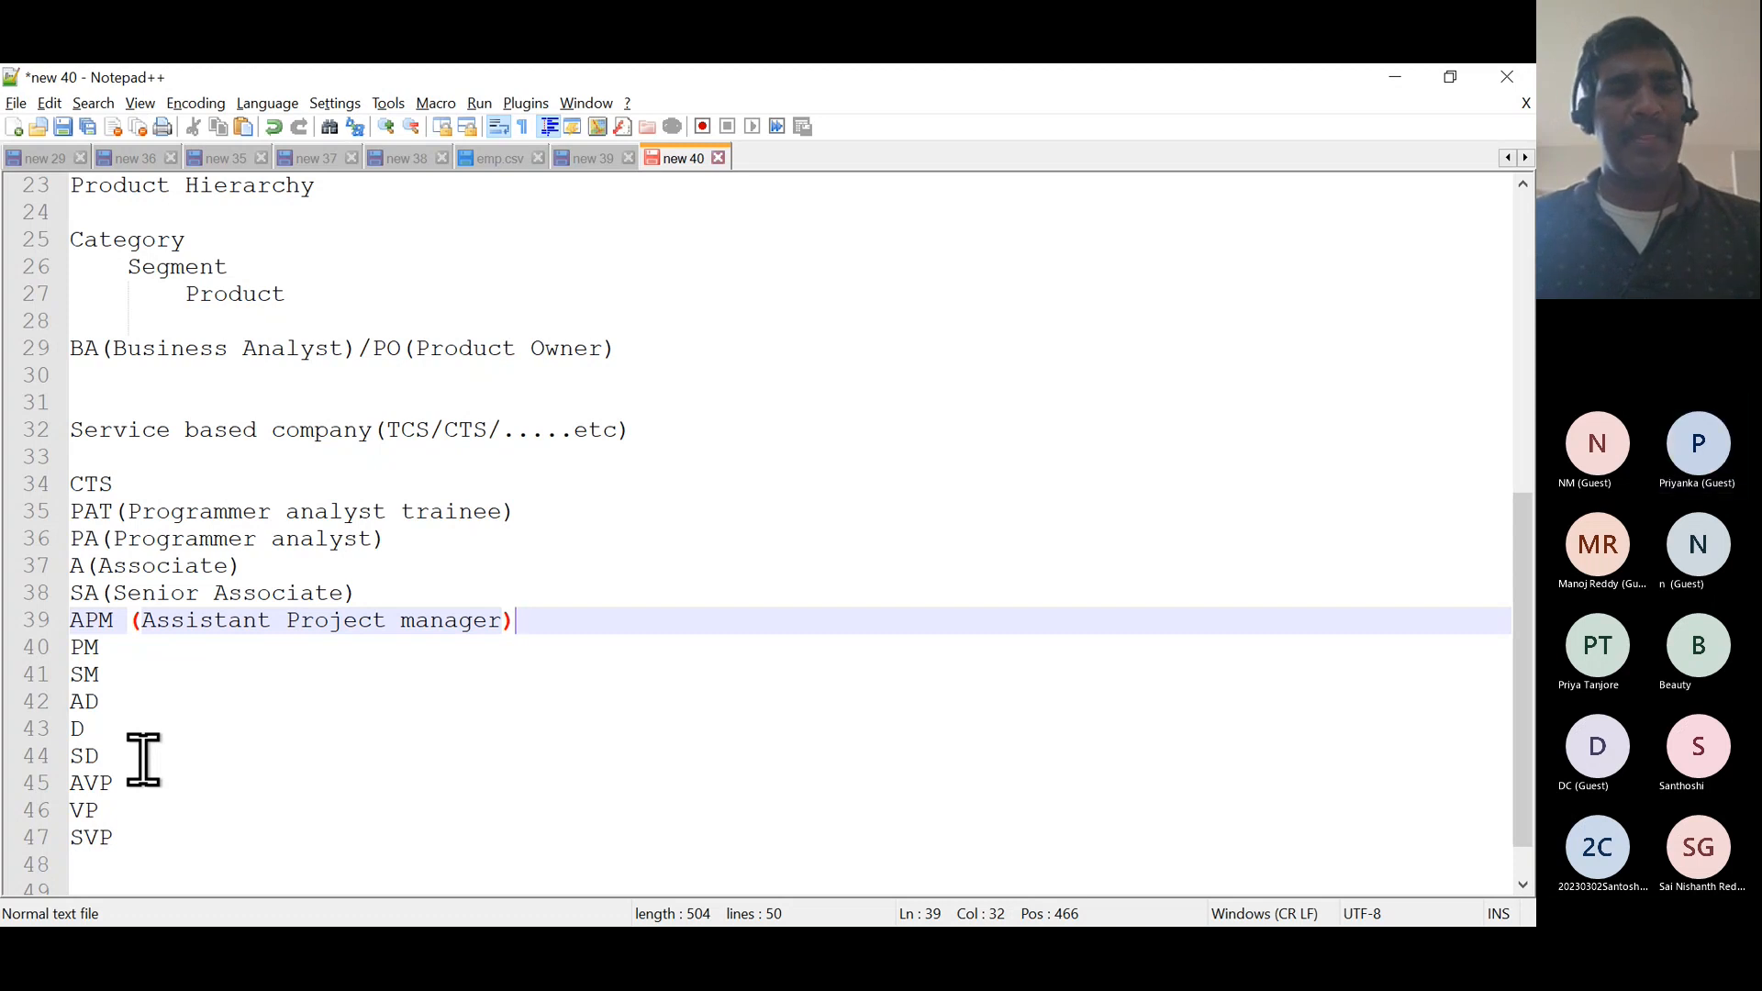
# - Switch to Power BI Desktop and create a pie chart on a new report page with the Product Hierarchy as its legend
pyautogui.hotkey('alt', 'Tab')
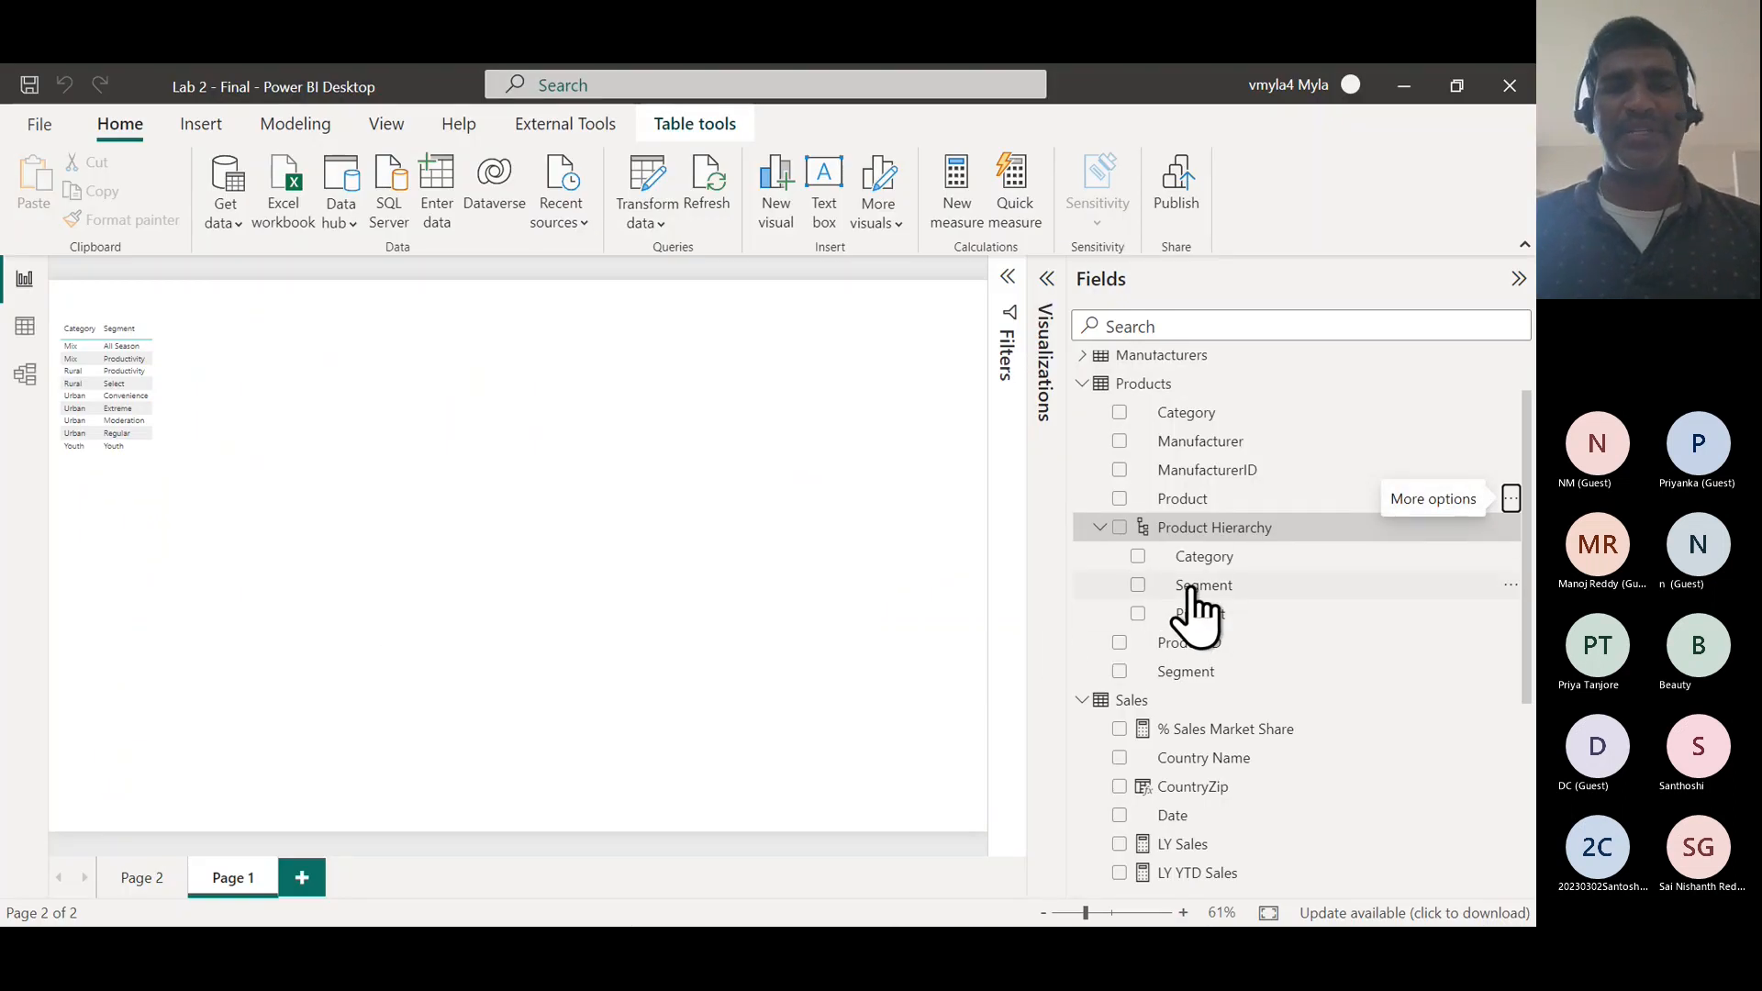
pyautogui.click(303, 879)
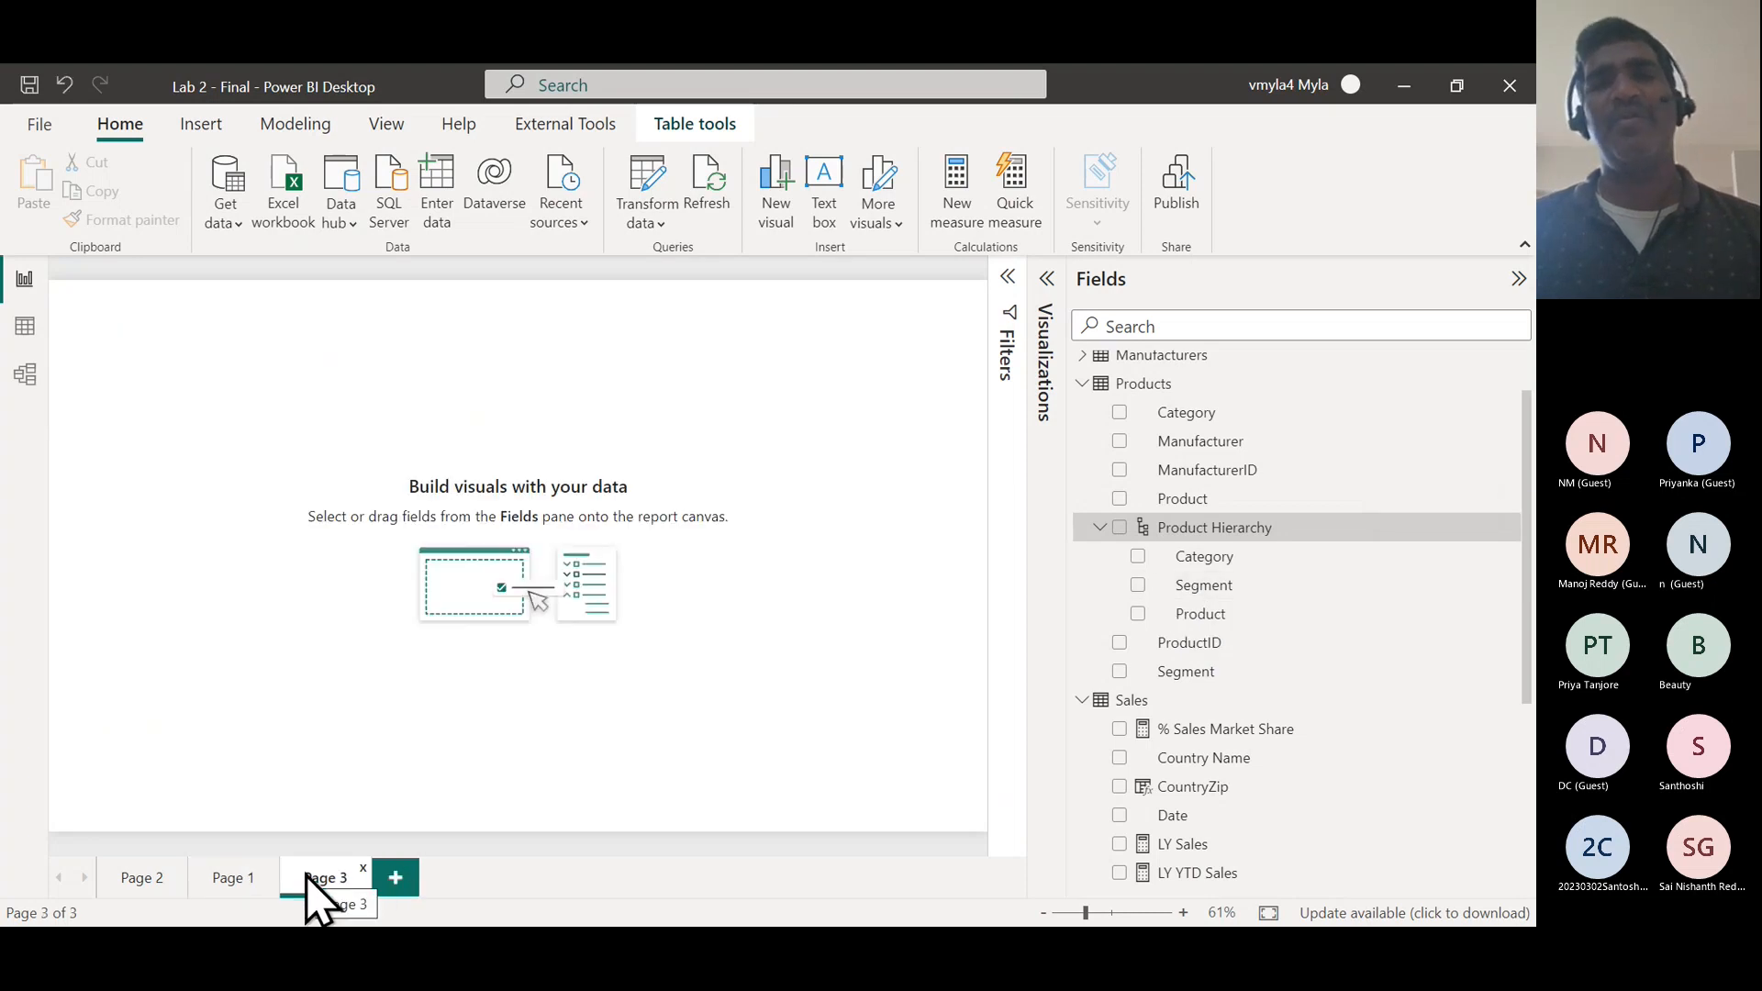
pyautogui.click(1119, 527)
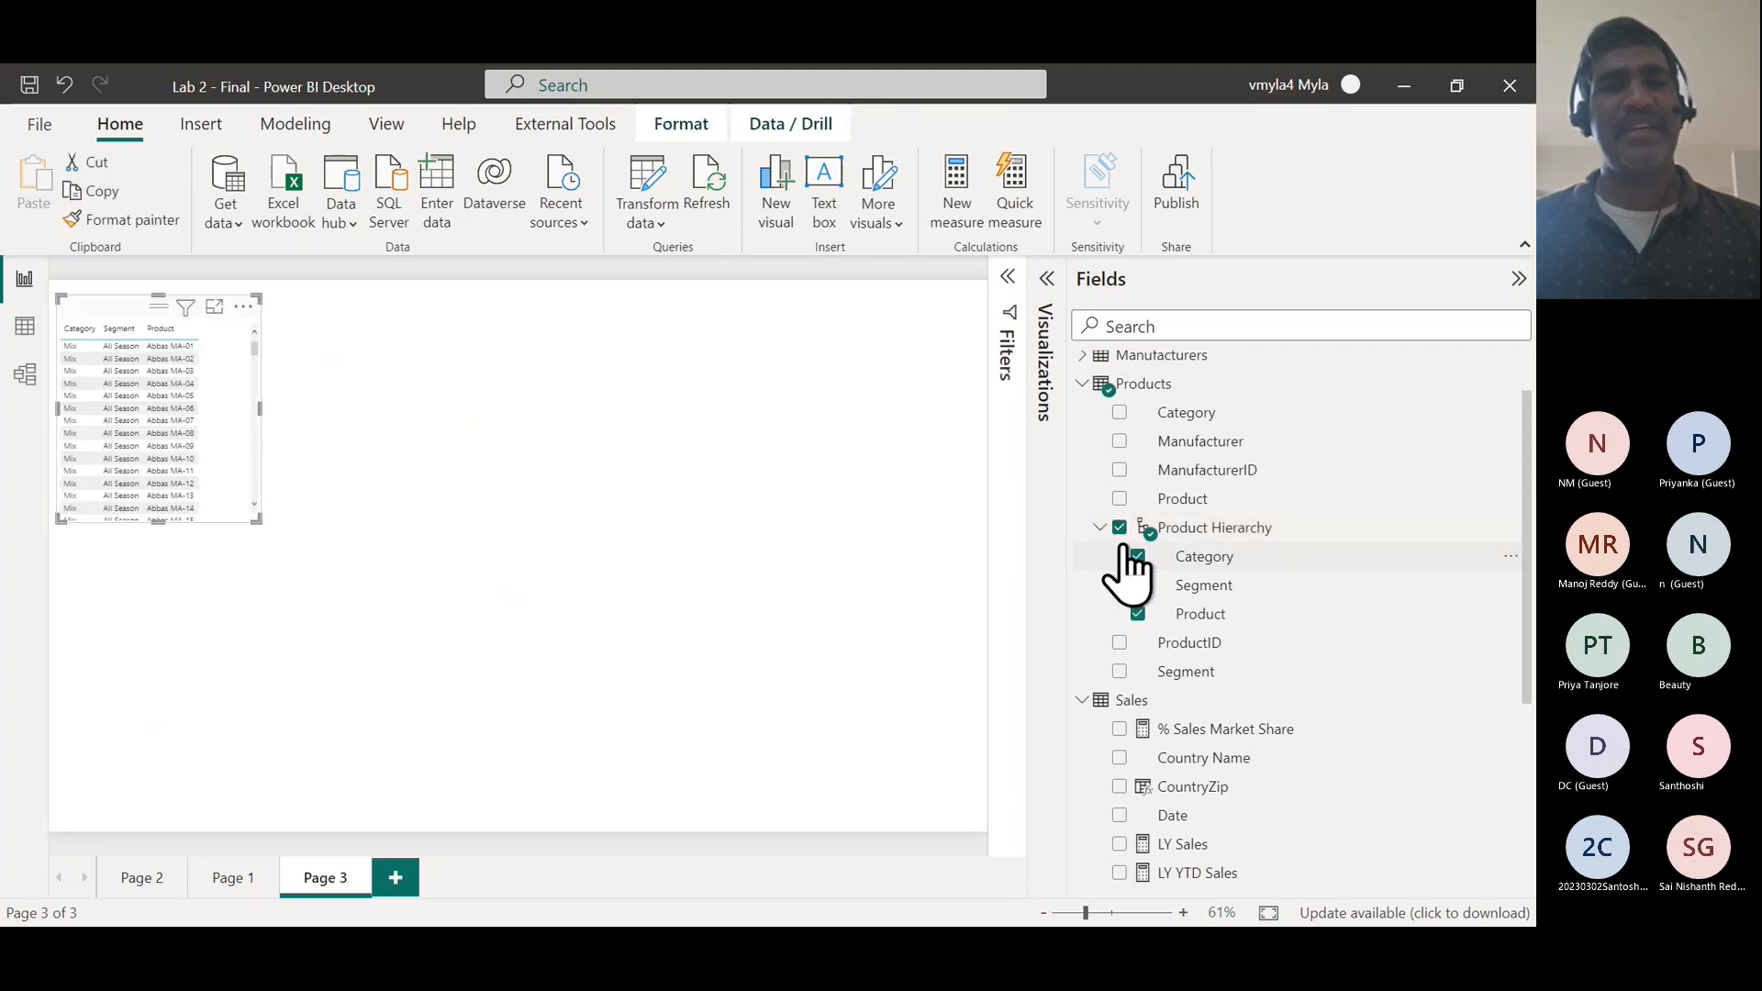
pyautogui.click(1046, 289)
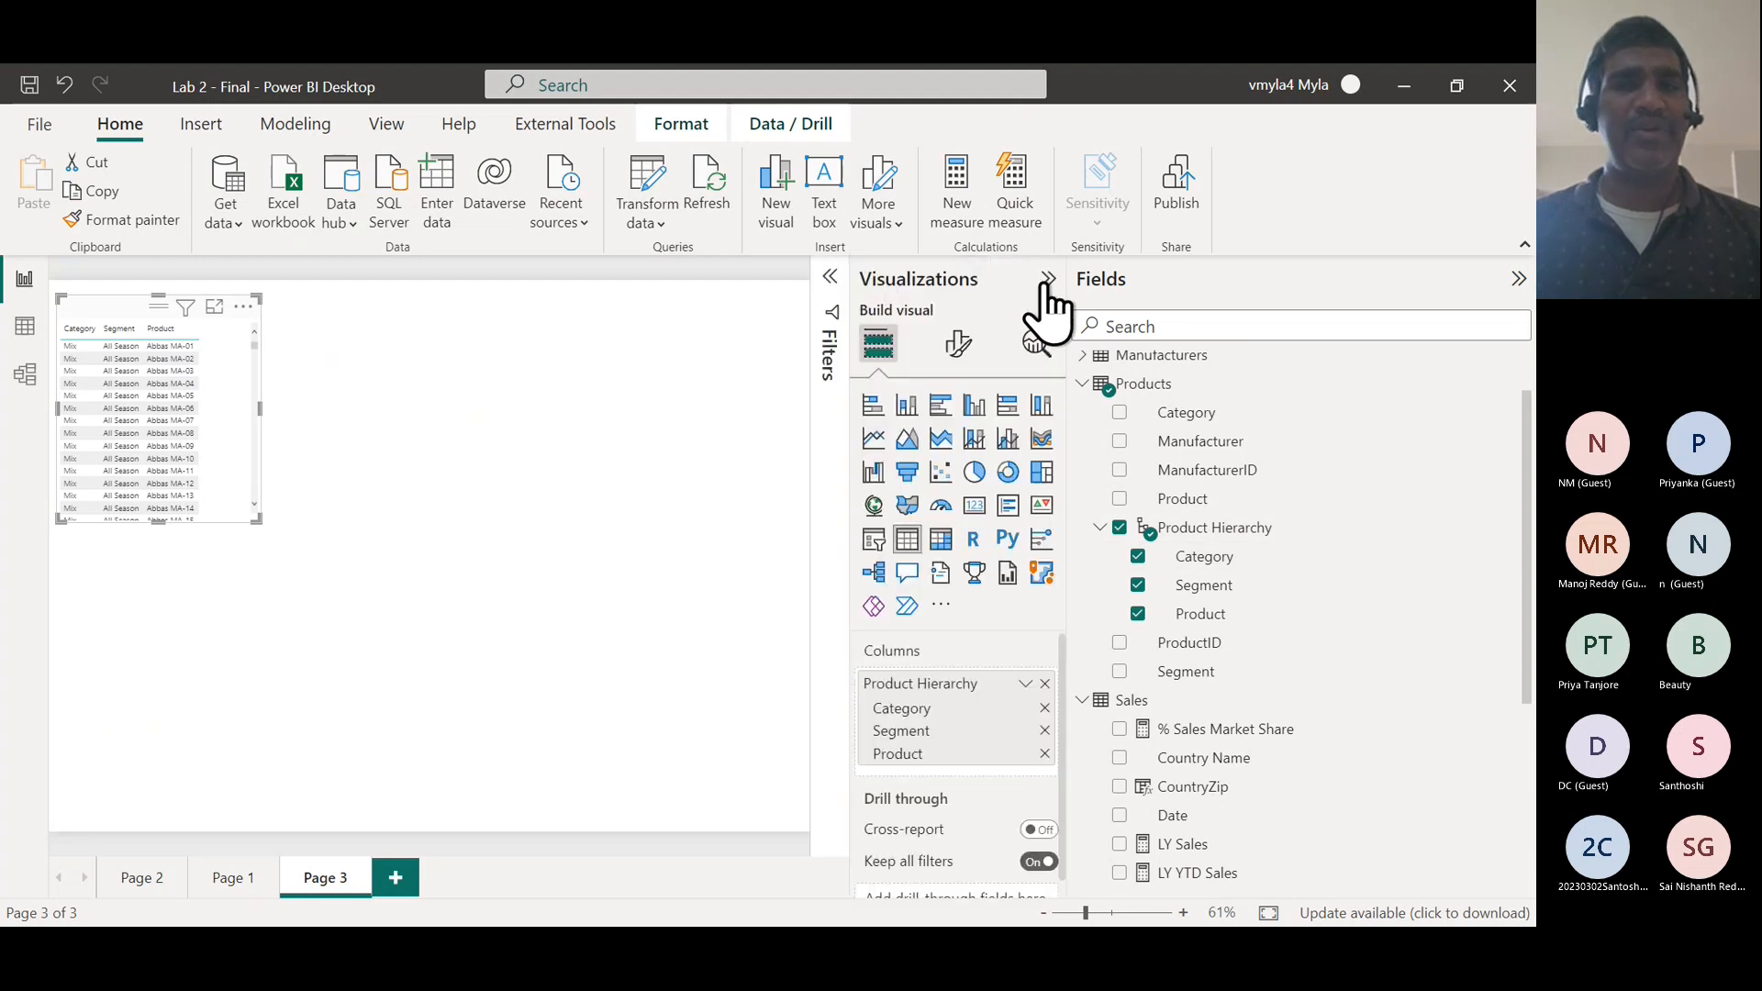
pyautogui.click(975, 474)
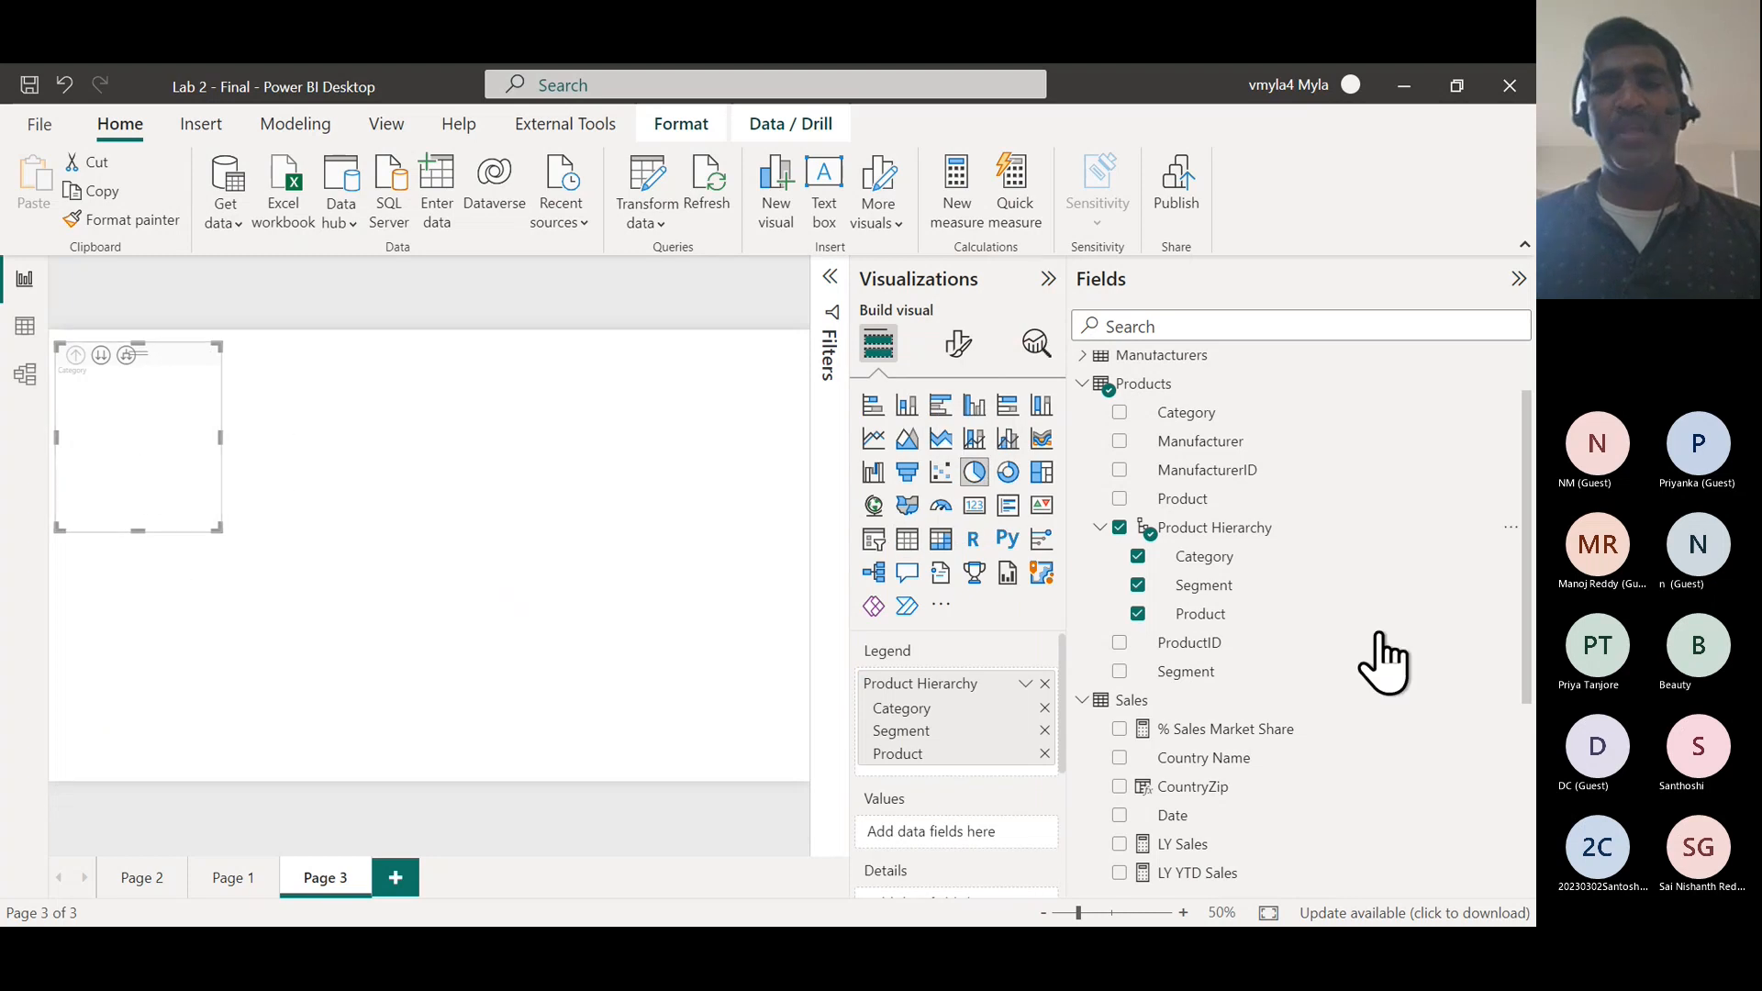
# - Add Revenue from the Sales table as the pie chart's values, enlarge the chart across the page and narrow the Fields pane
pyautogui.scroll(-3, 1381, 668)
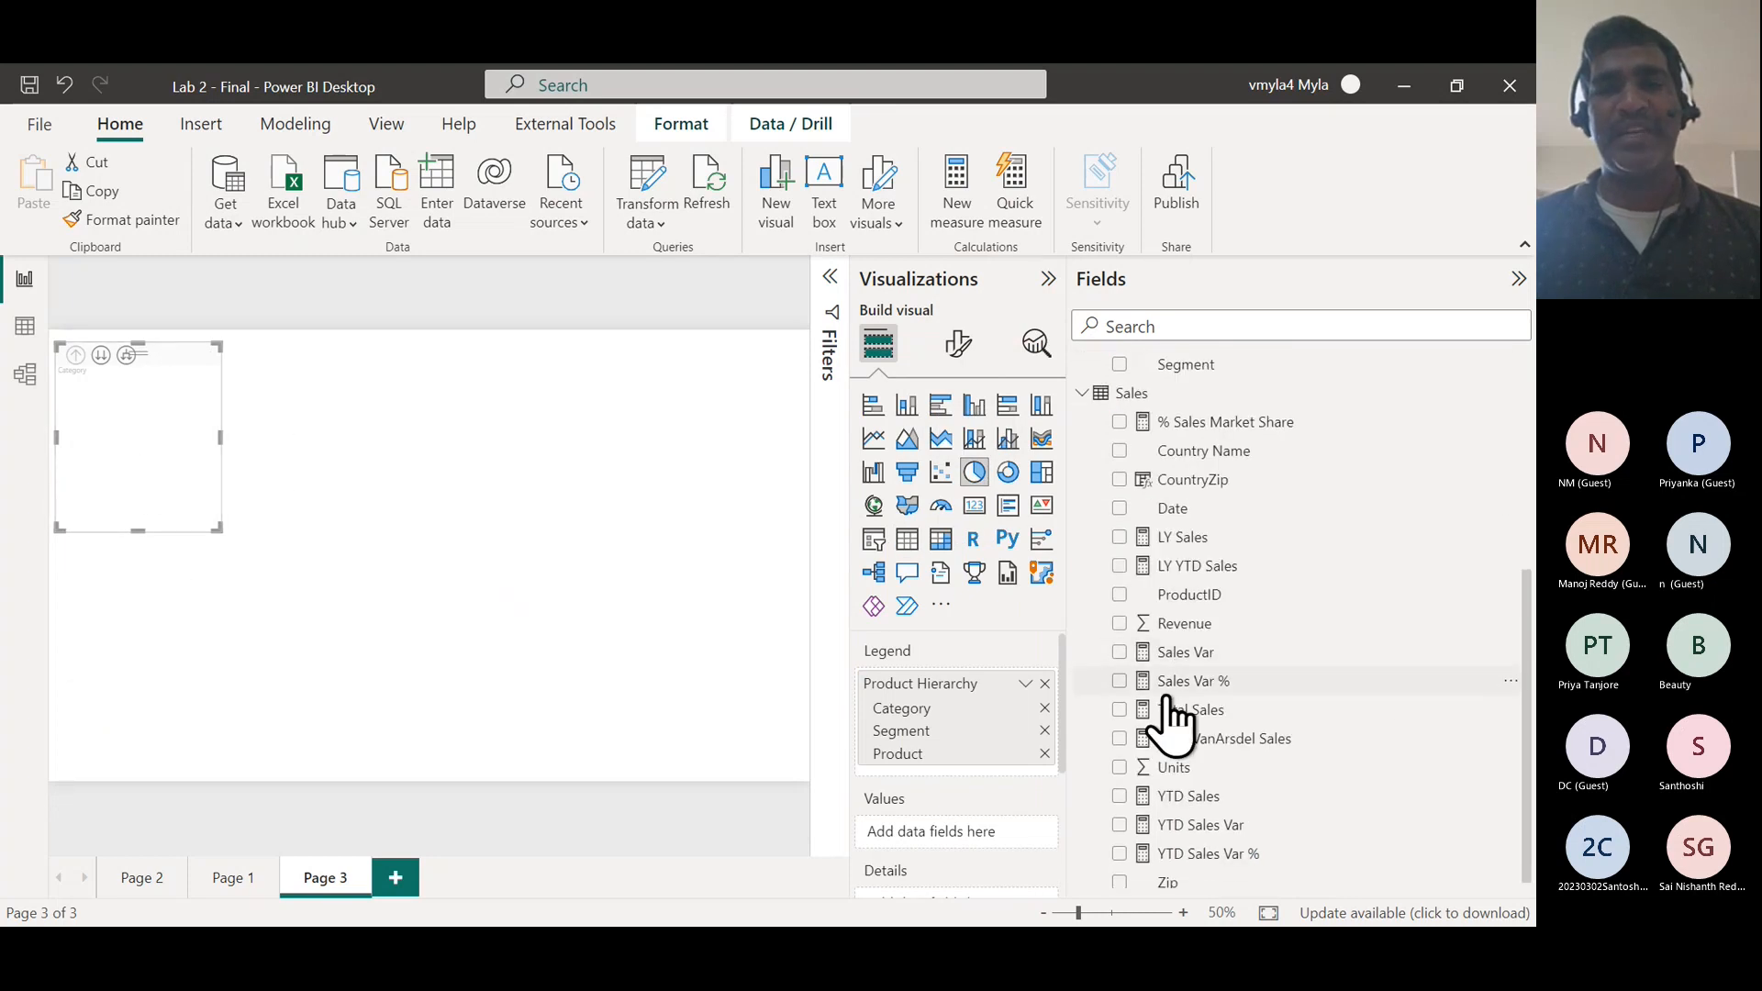
pyautogui.click(1120, 624)
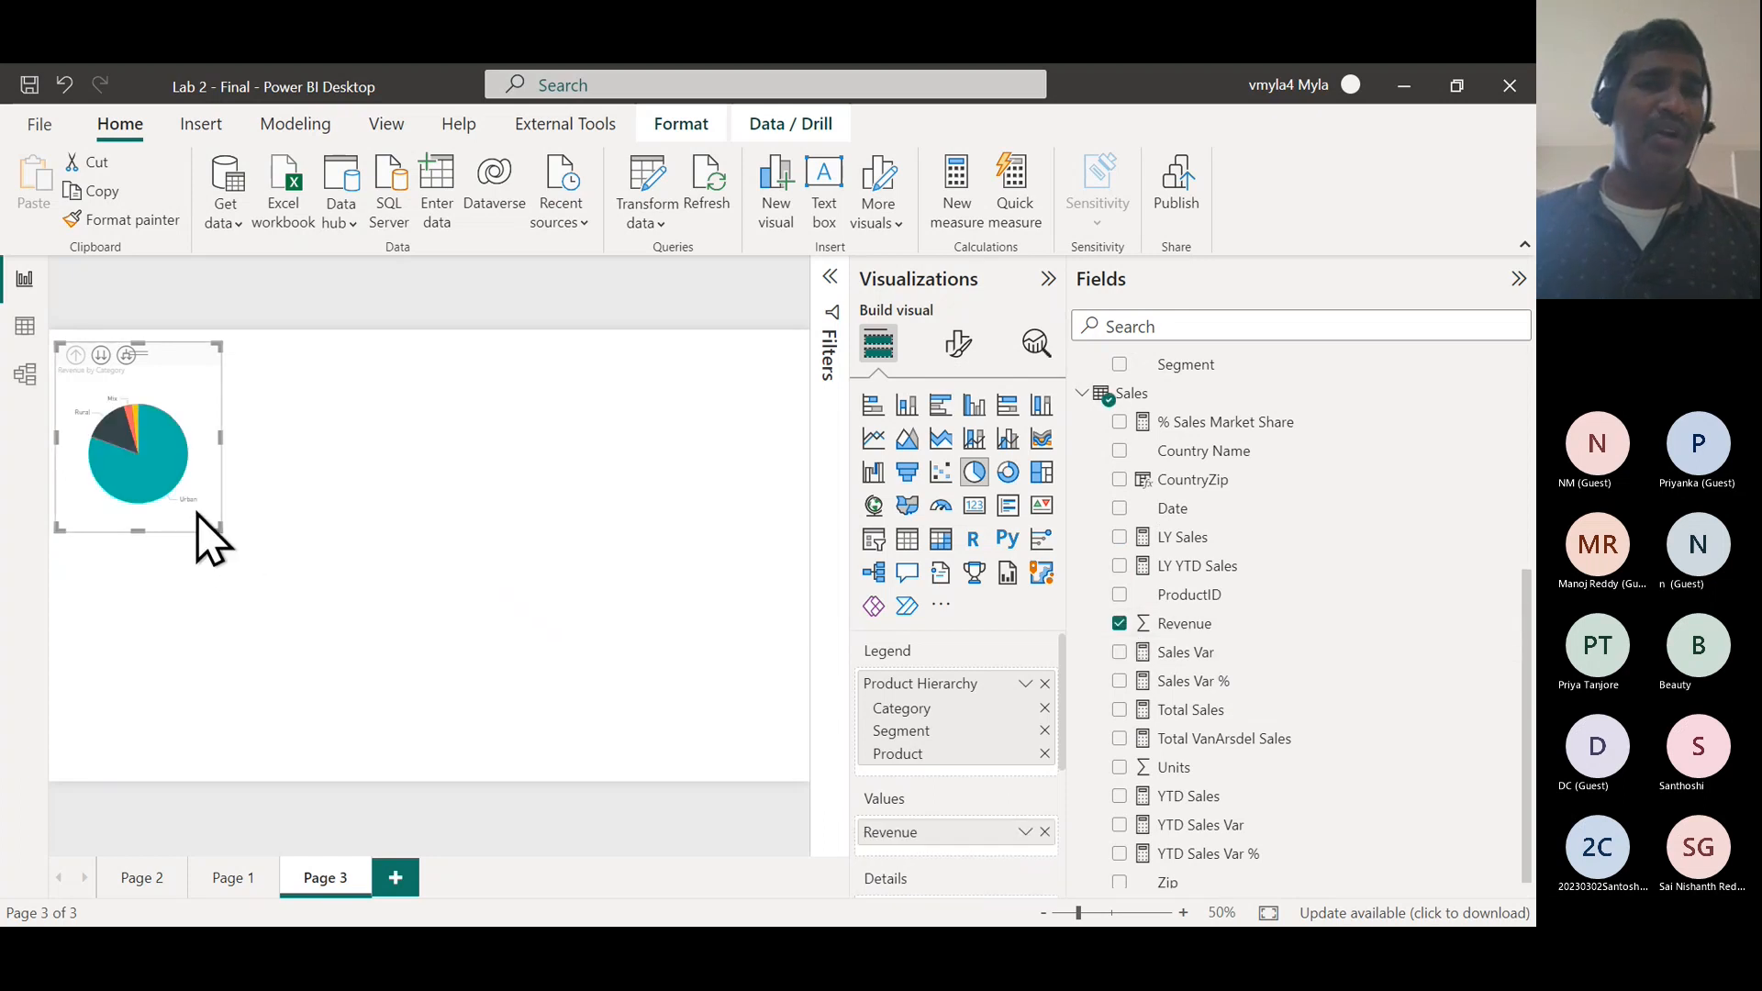
pyautogui.moveTo(197, 515); pyautogui.dragTo(699, 712)
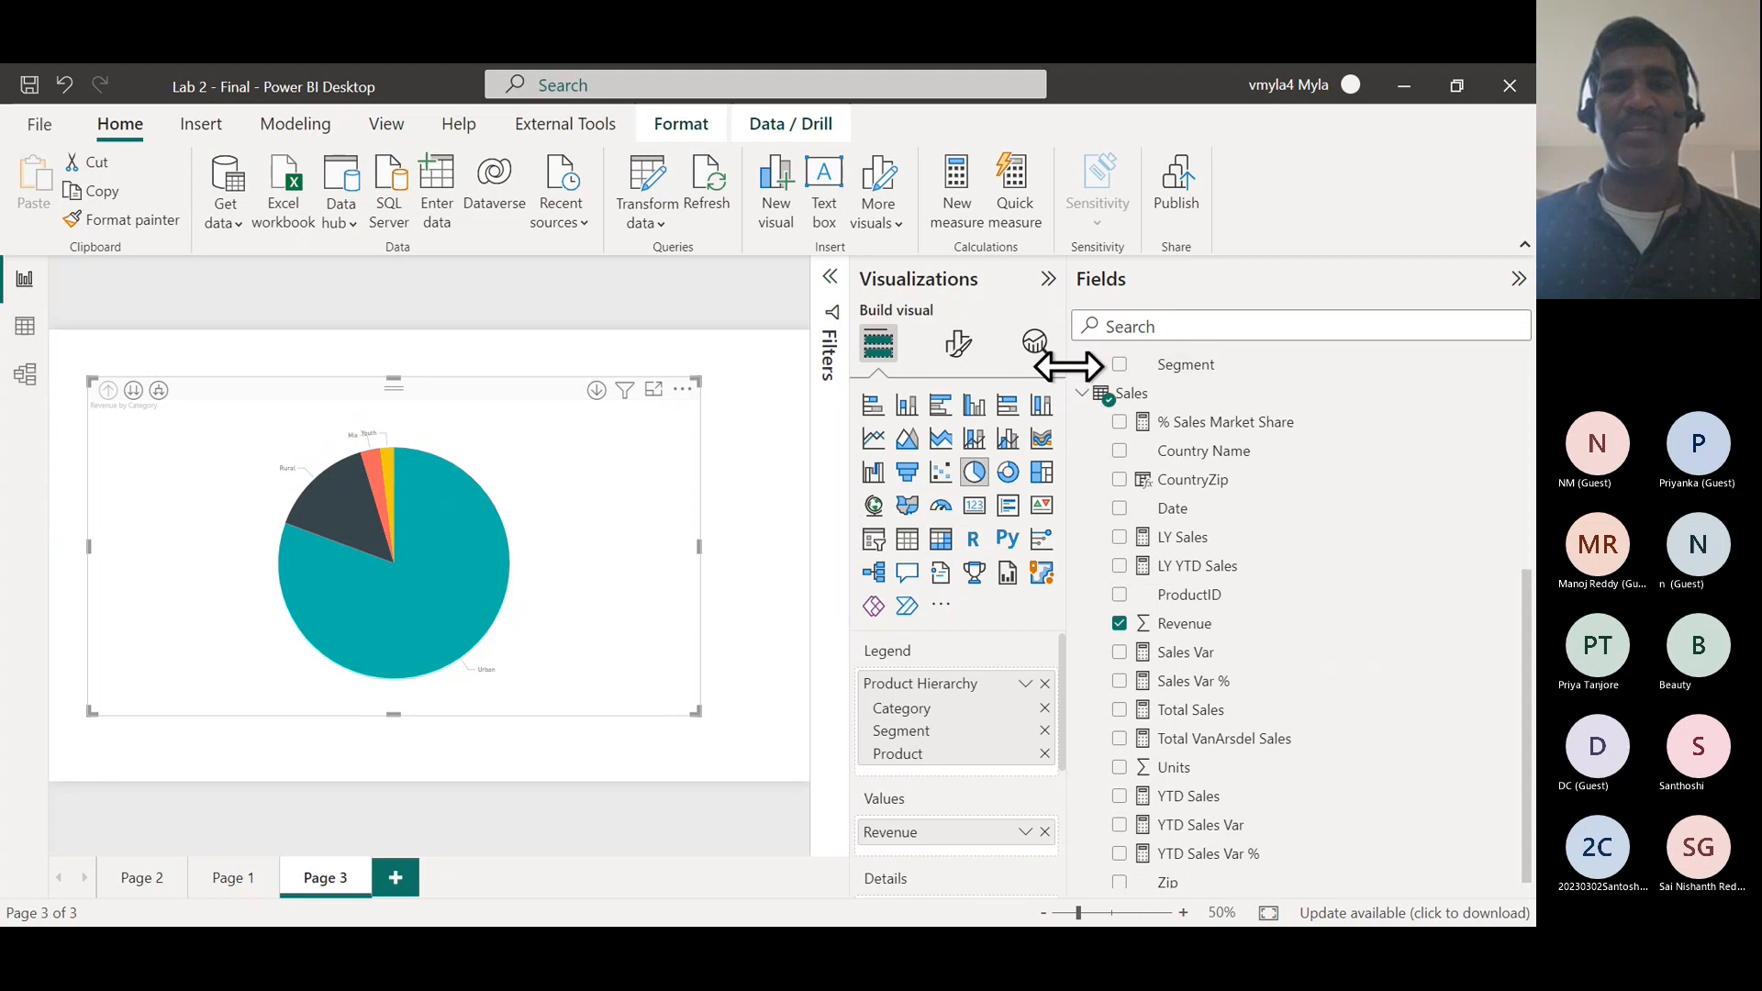
pyautogui.moveTo(1069, 366); pyautogui.dragTo(1264, 384)
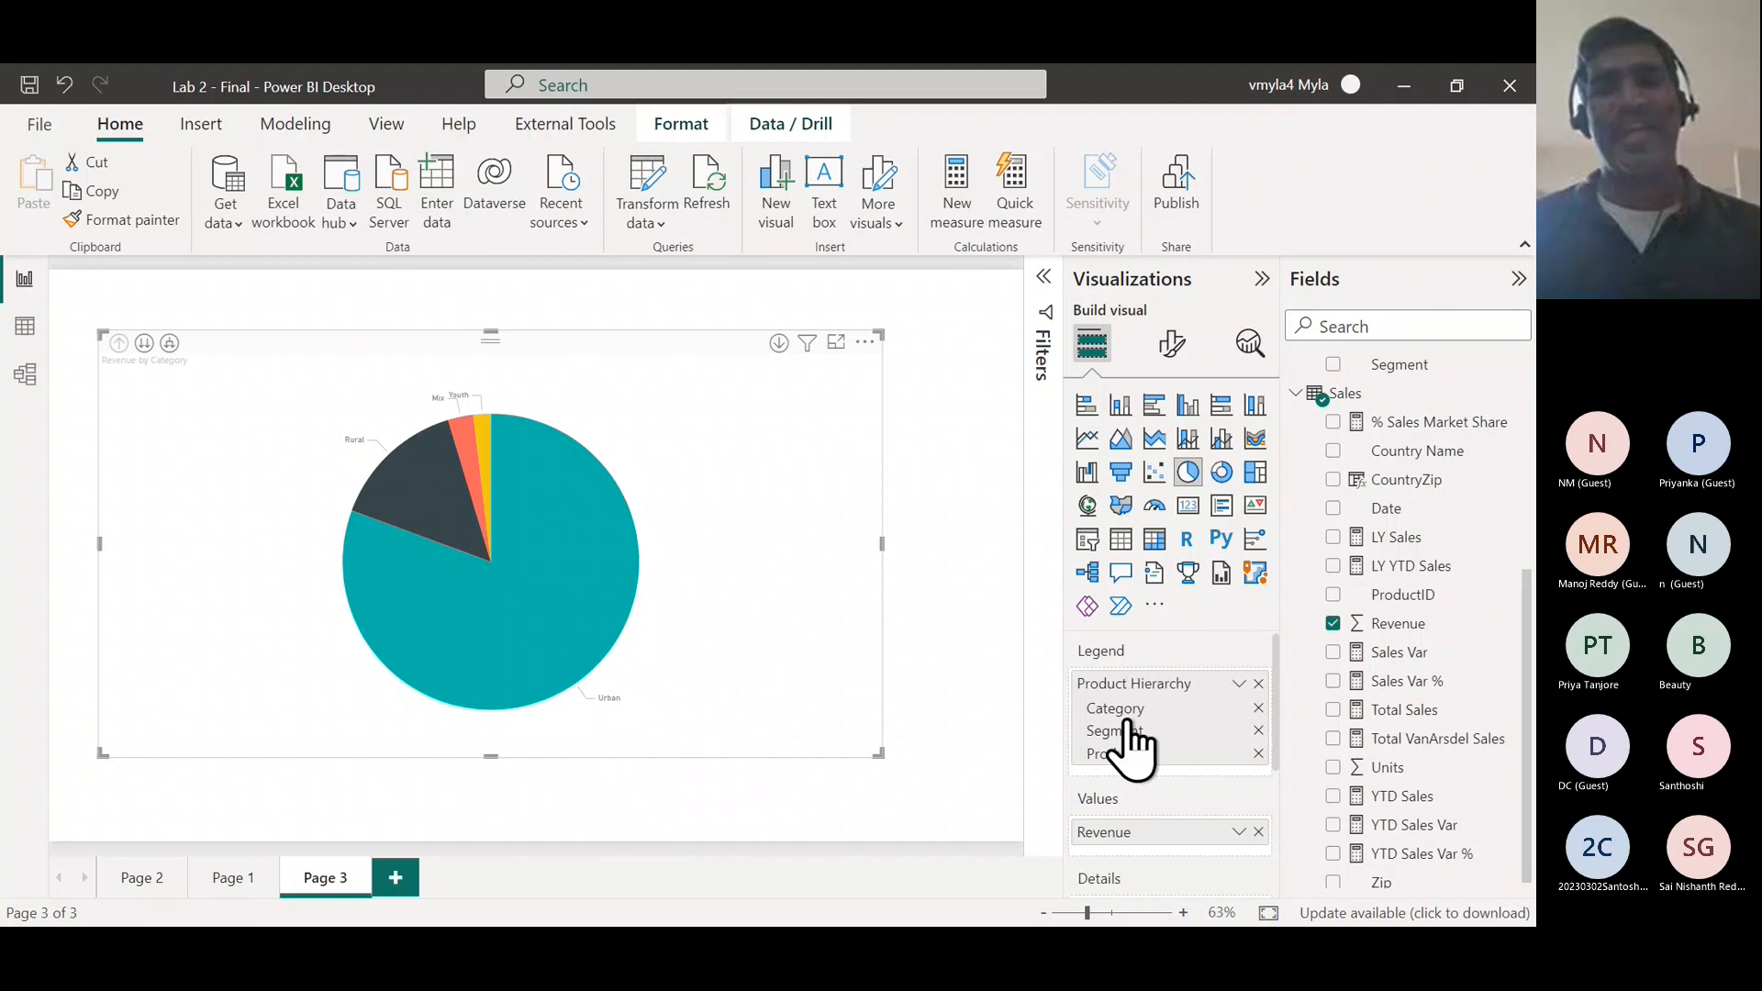
pyautogui.scroll(-1, 1135, 752)
pyautogui.scroll(1, 1138, 789)
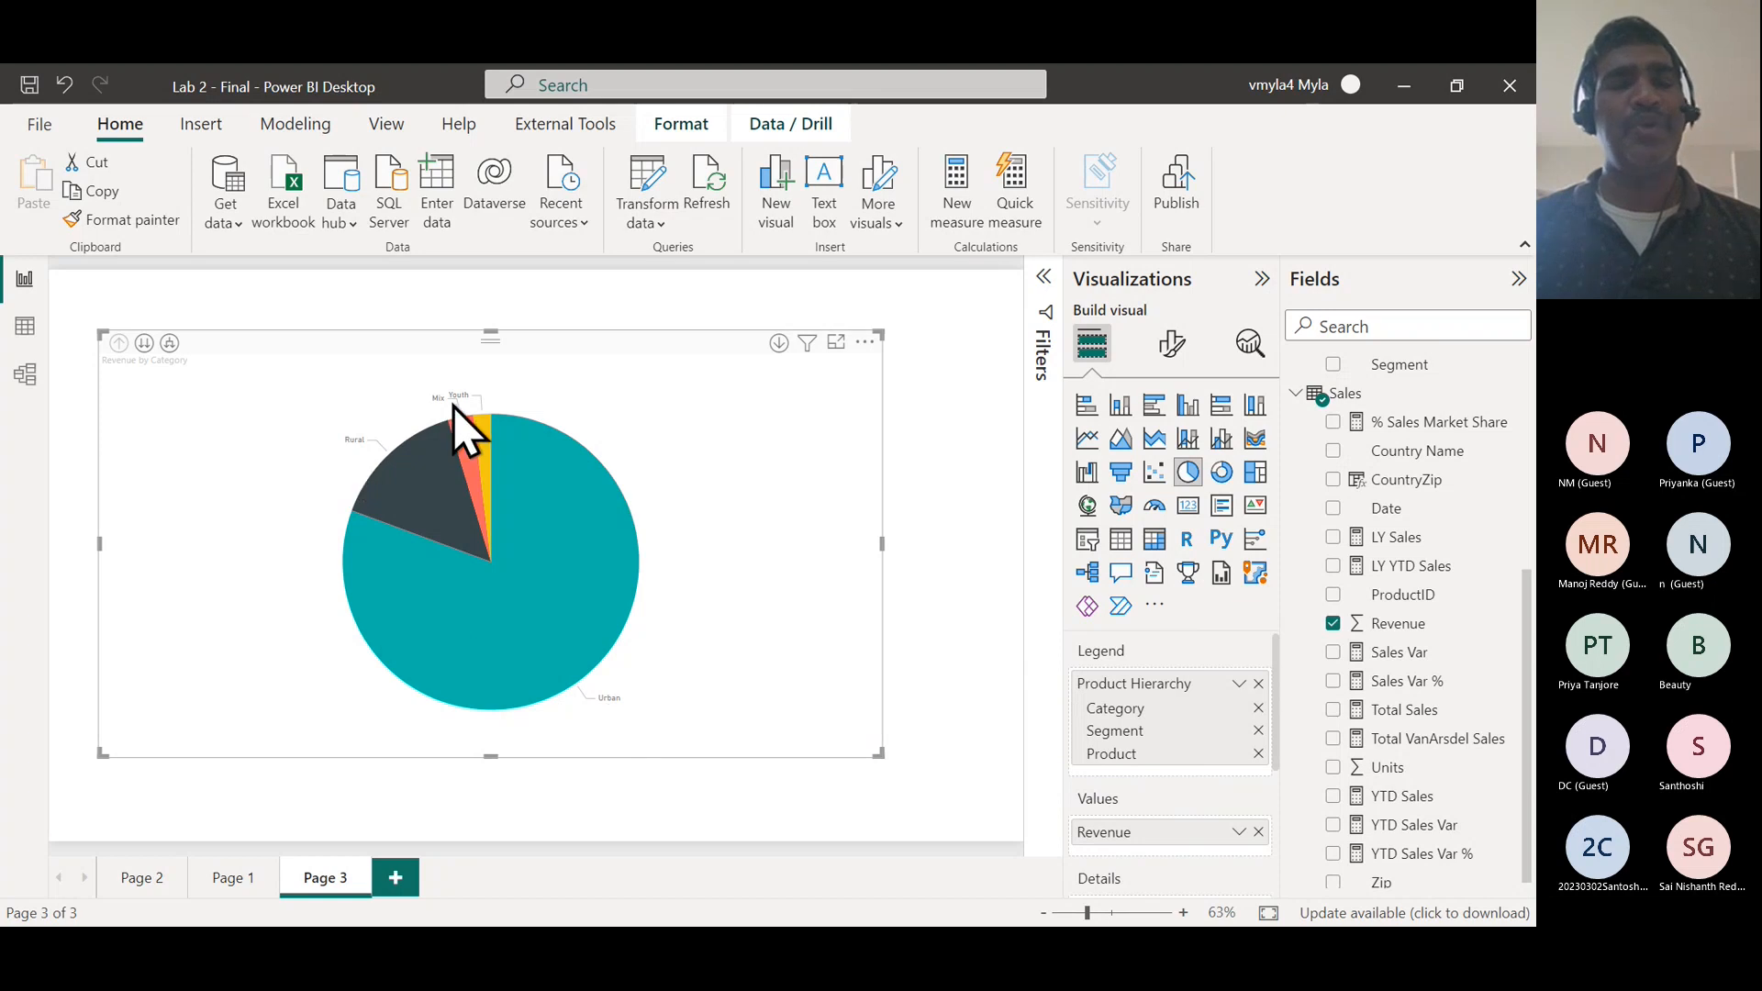
pyautogui.moveTo(490, 448)
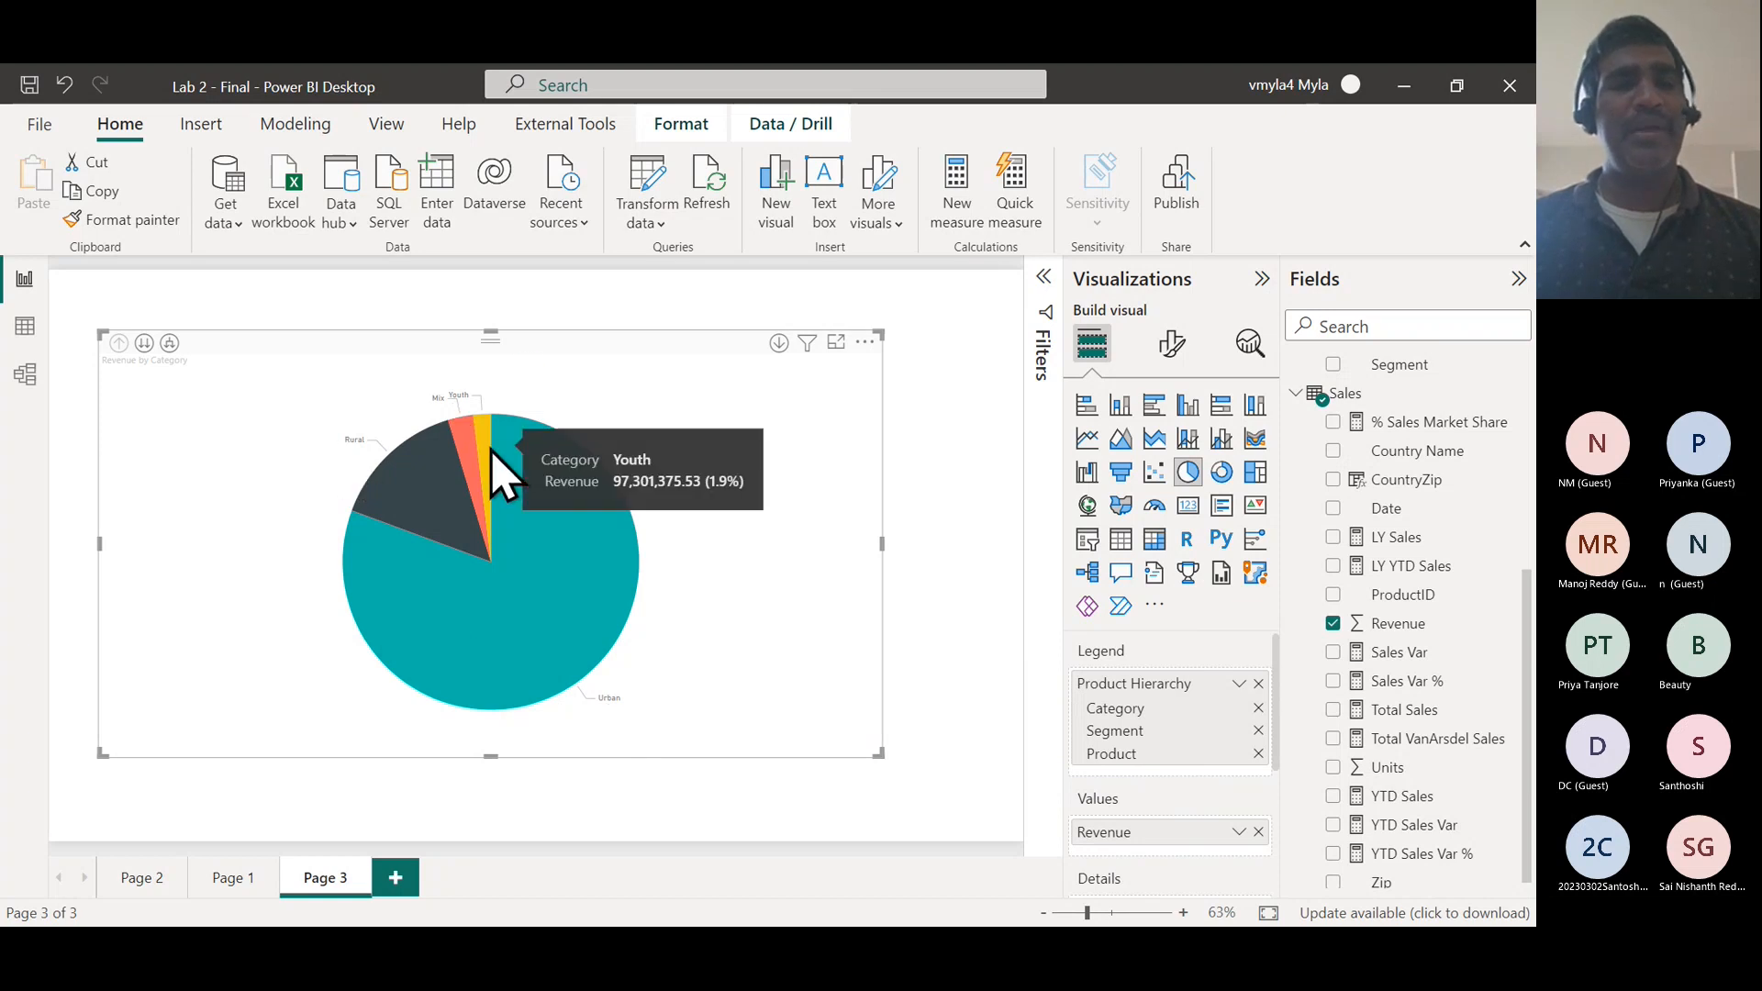
# - Show report Page 1 with its category and segment table at actual size
pyautogui.click(228, 878)
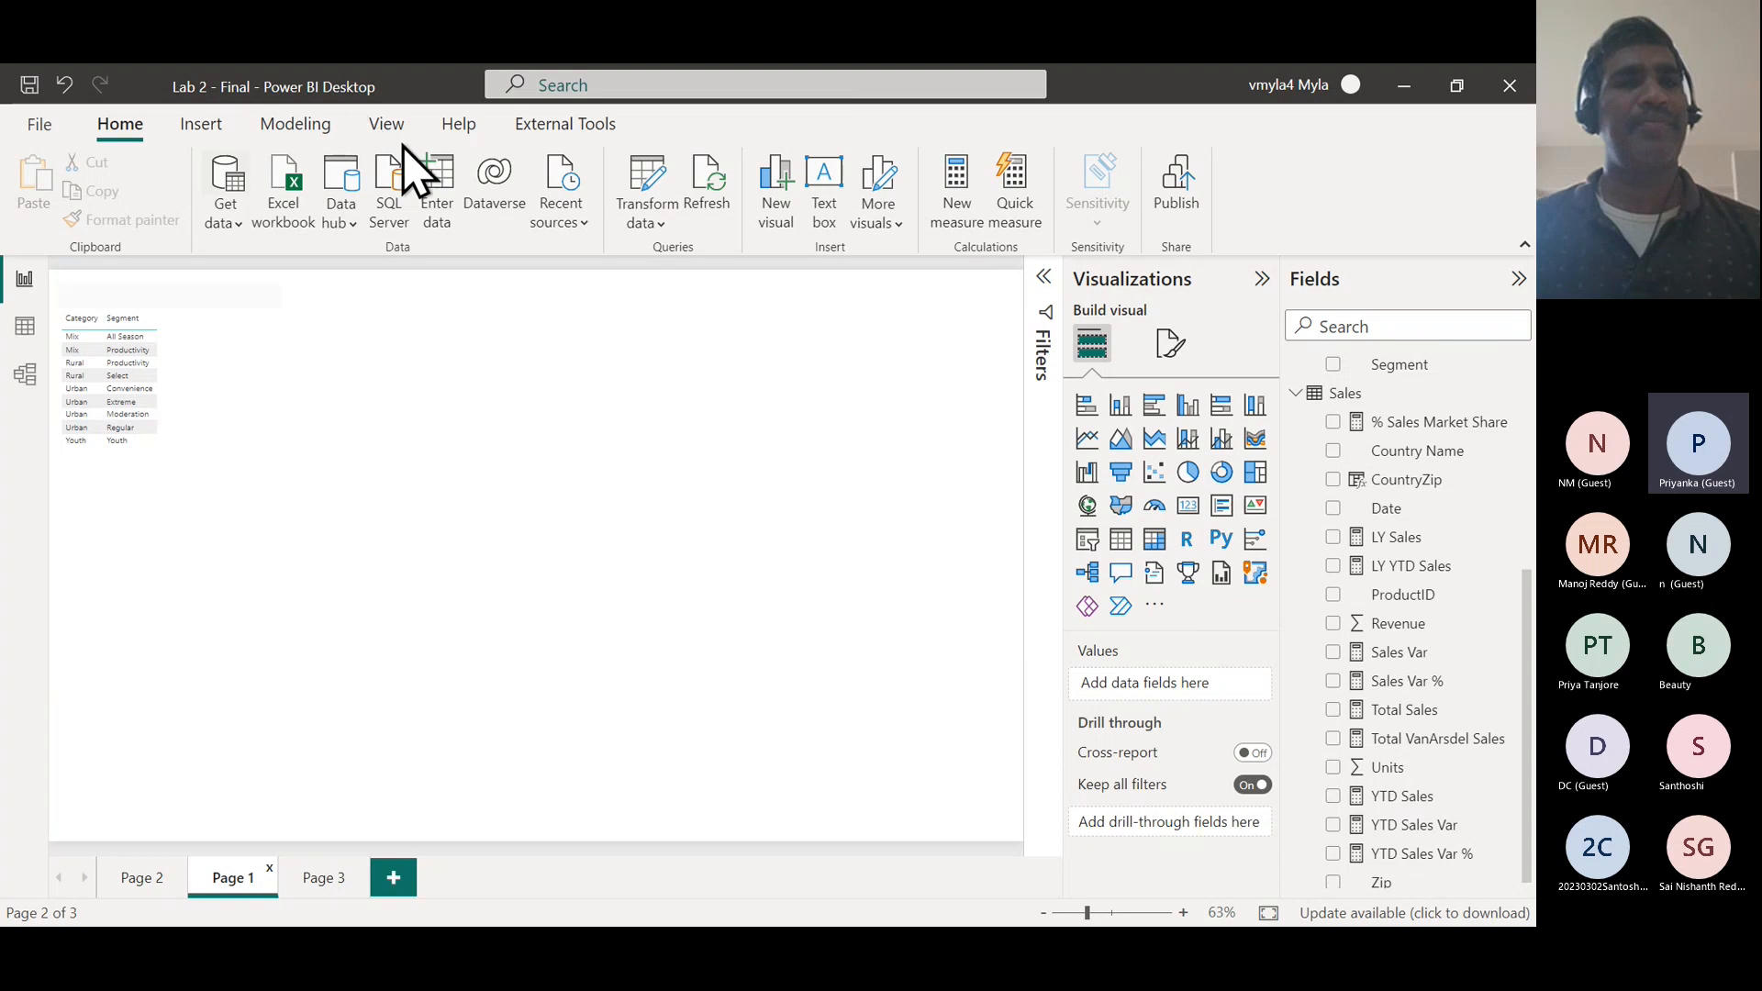
pyautogui.click(394, 122)
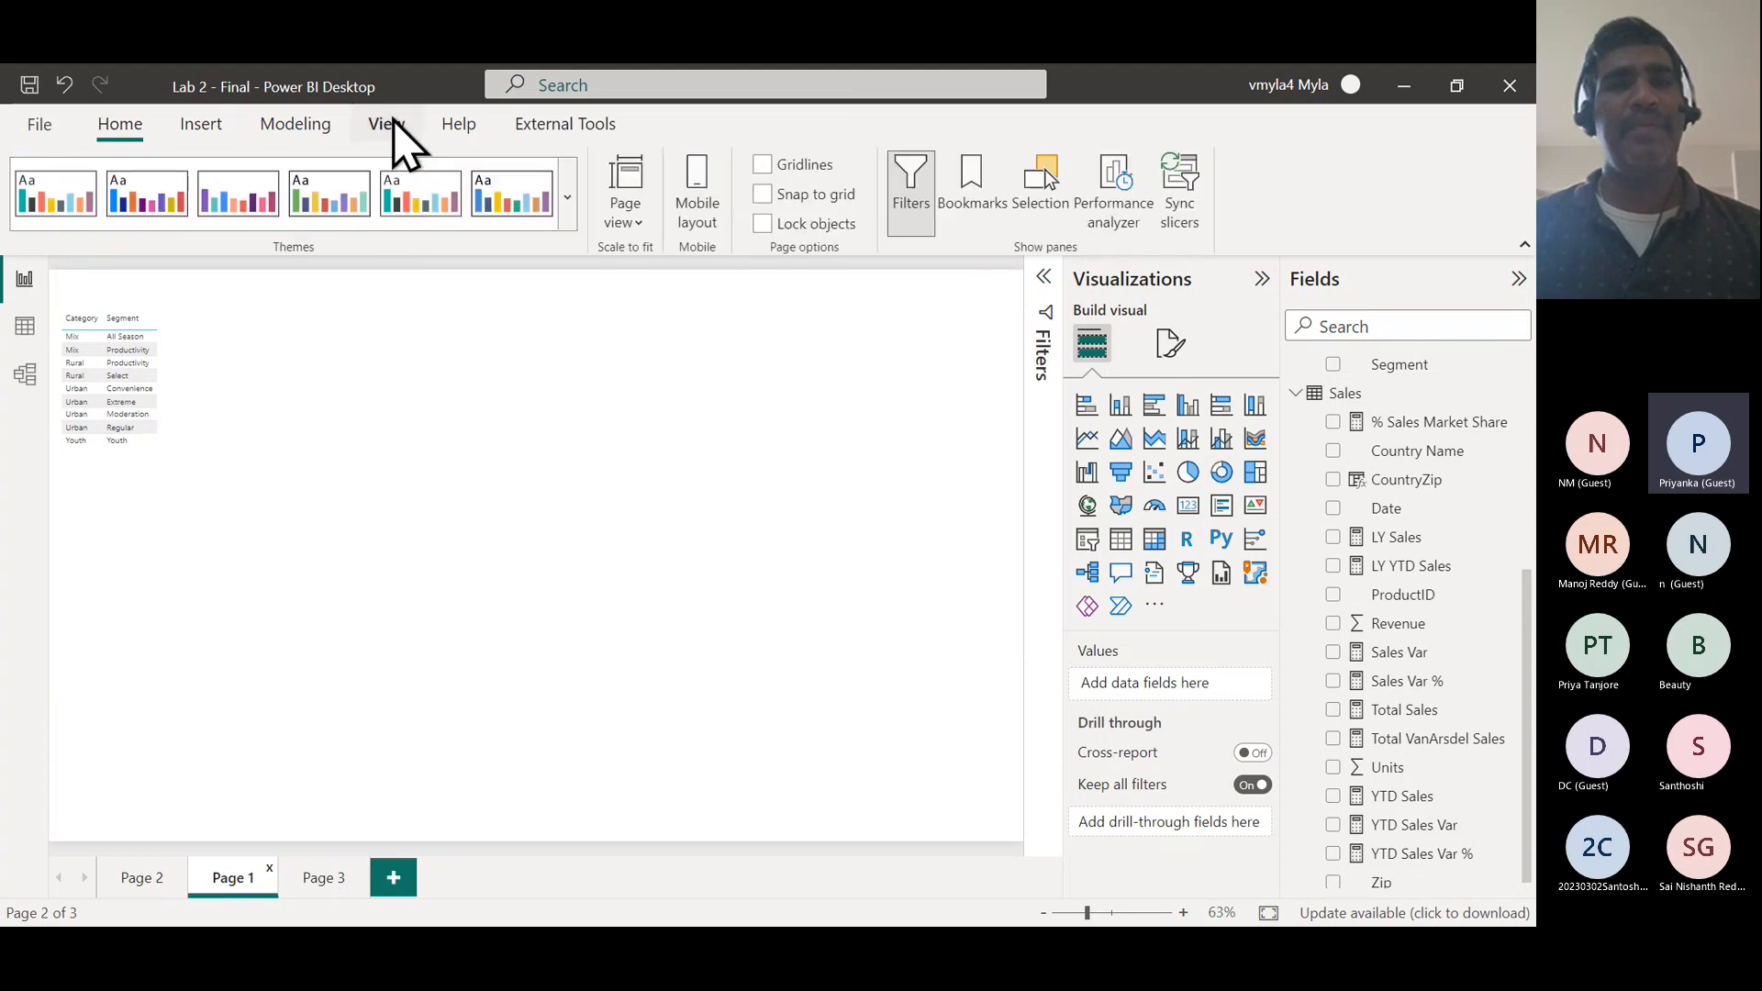
pyautogui.click(633, 225)
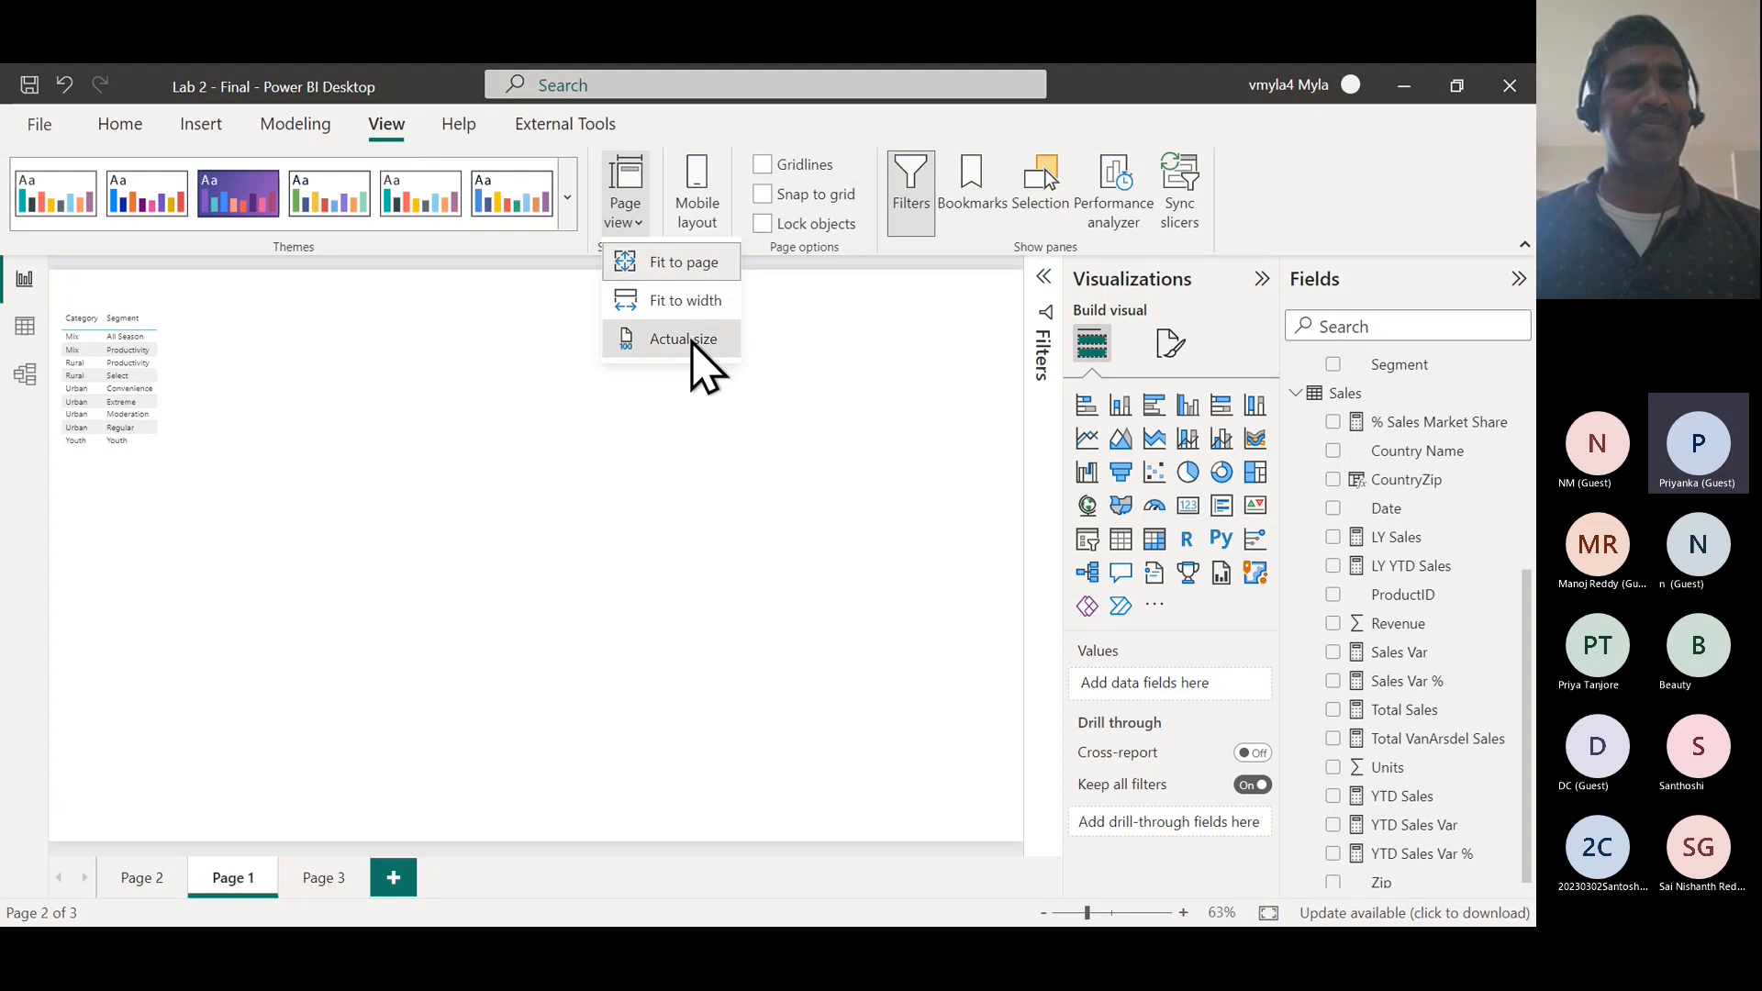
pyautogui.click(690, 342)
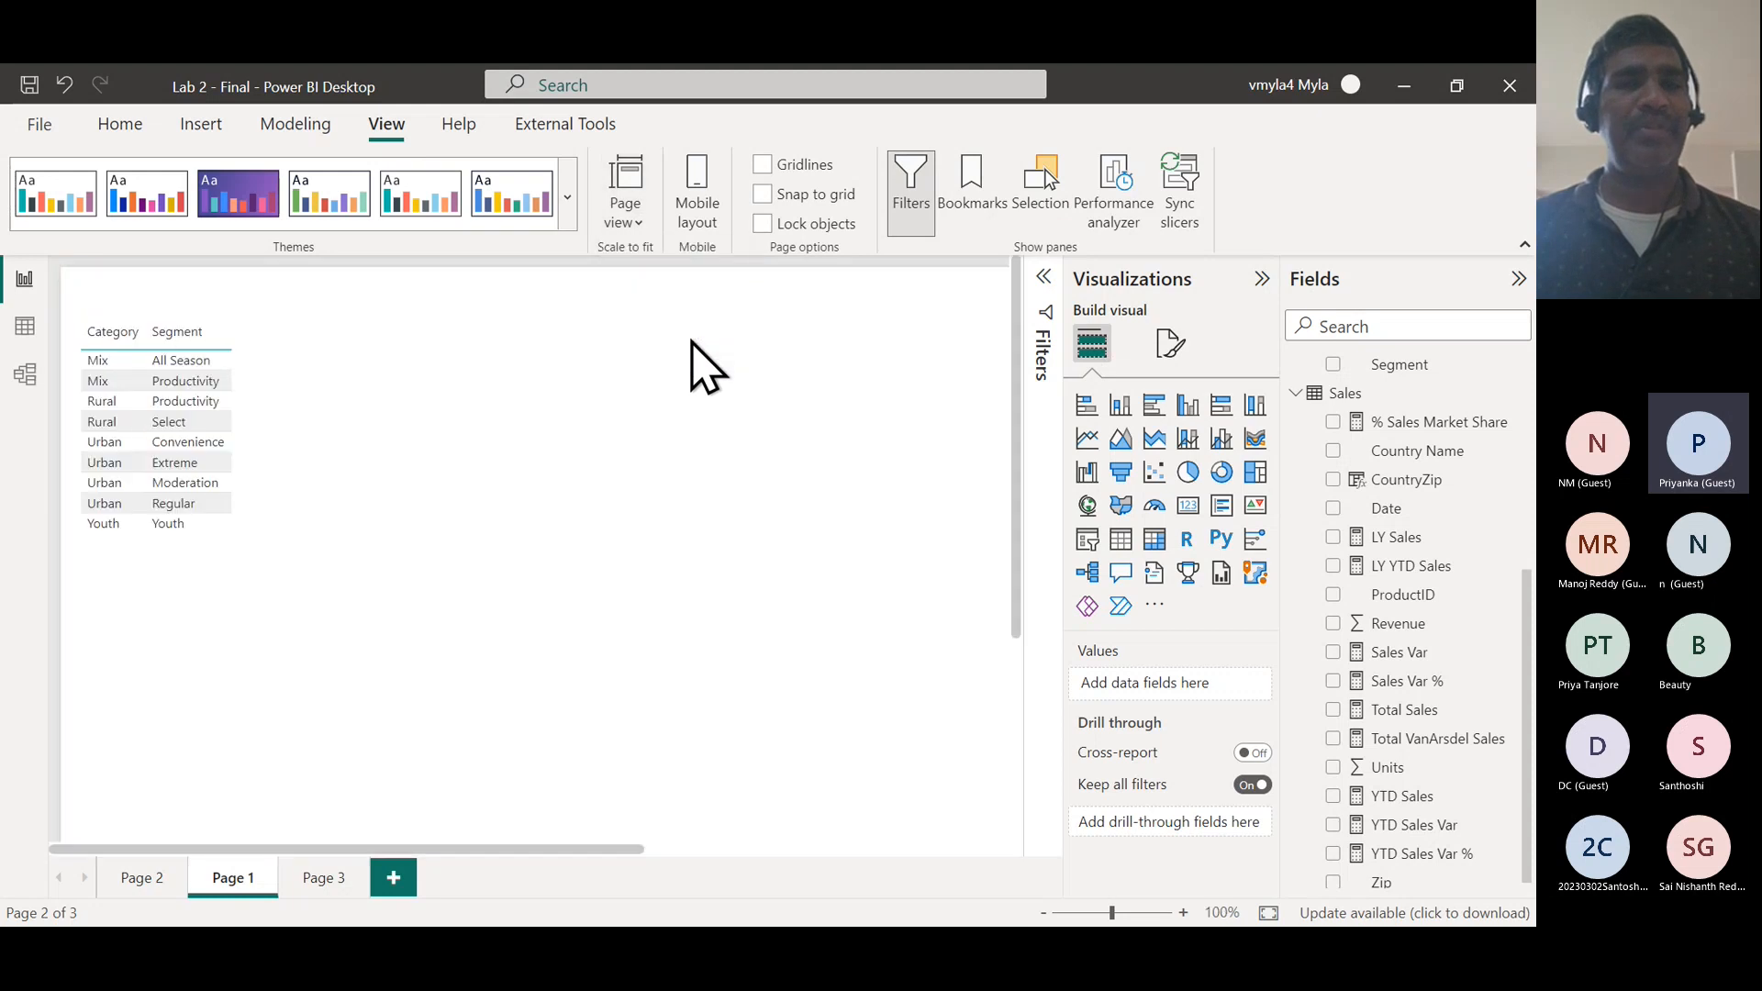
# - Examine the category revenue slices in the Page 3 pie chart against the category and segment table on Page 1
pyautogui.click(322, 879)
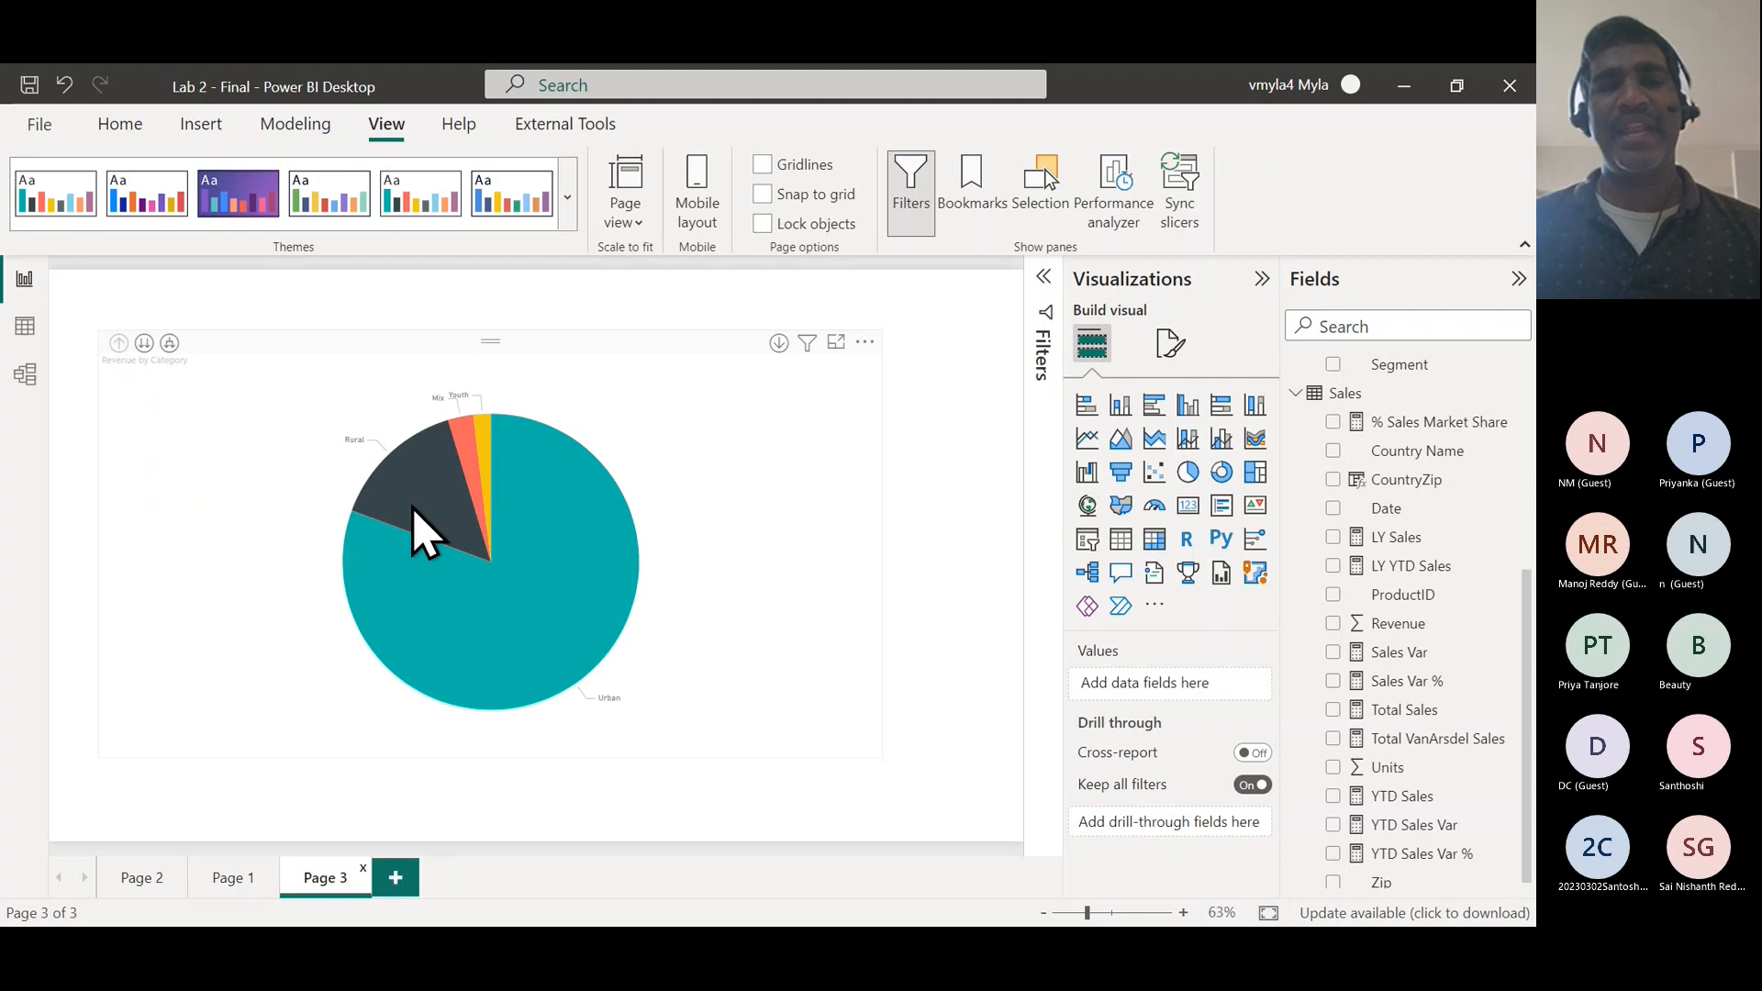
pyautogui.click(814, 660)
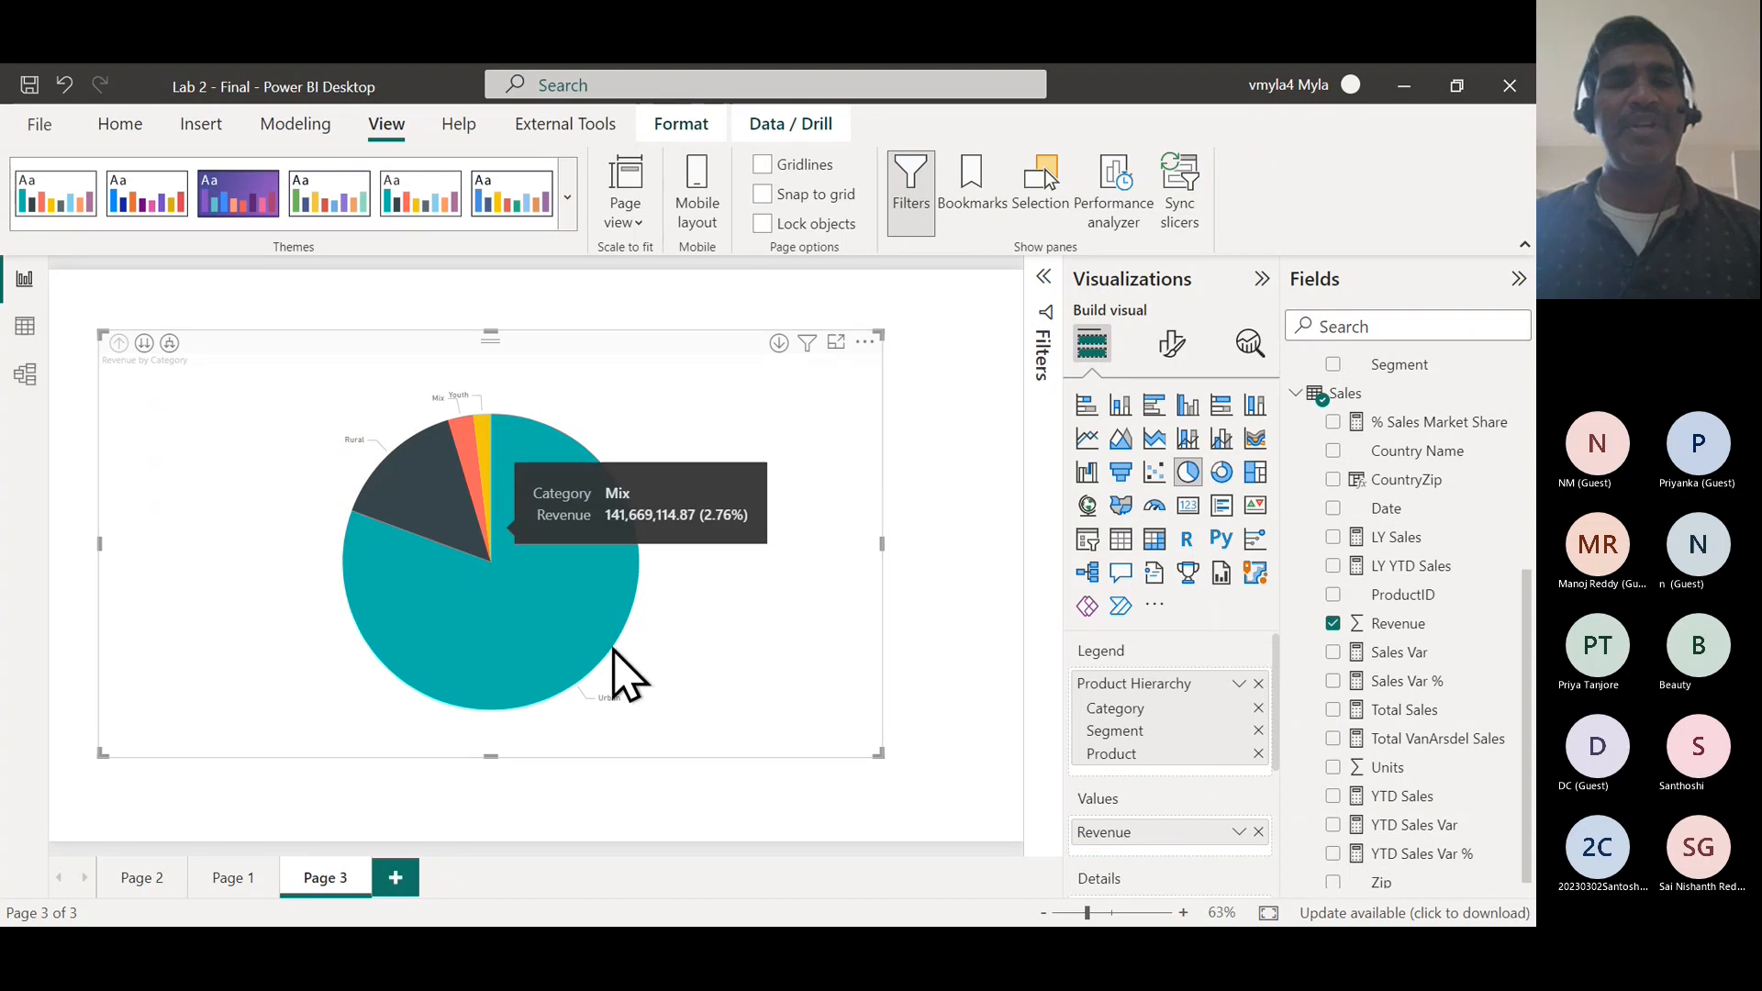
pyautogui.moveTo(549, 656)
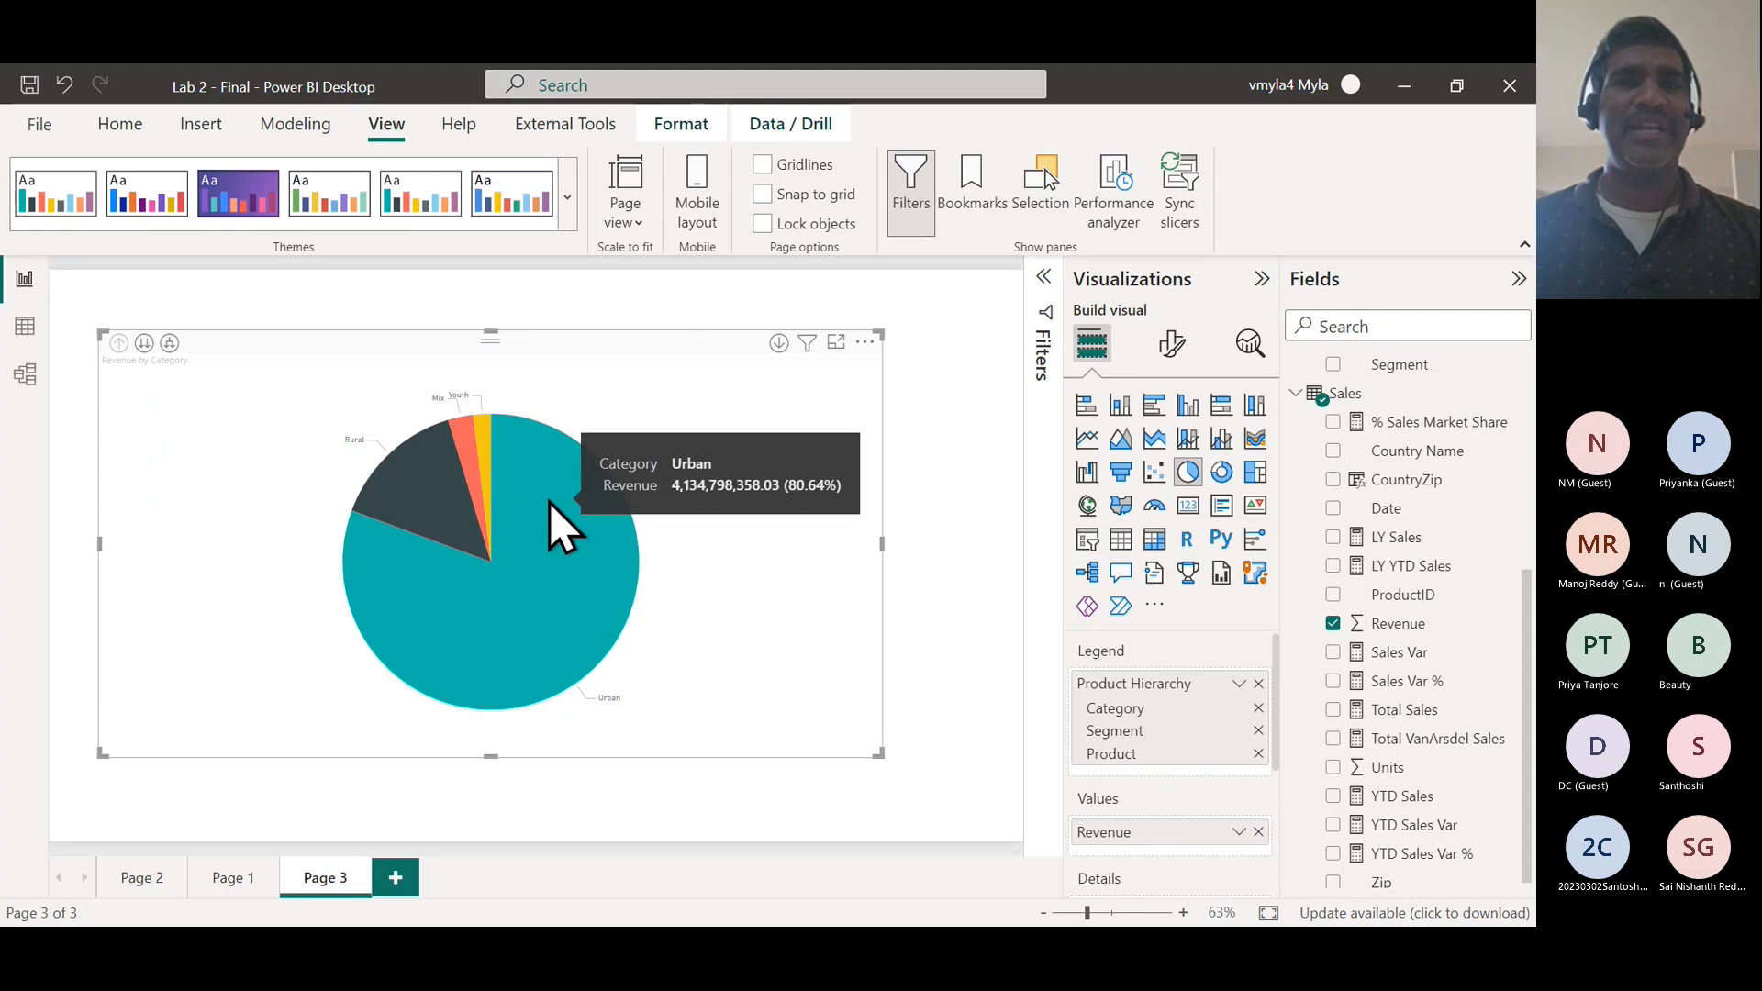
pyautogui.click(240, 883)
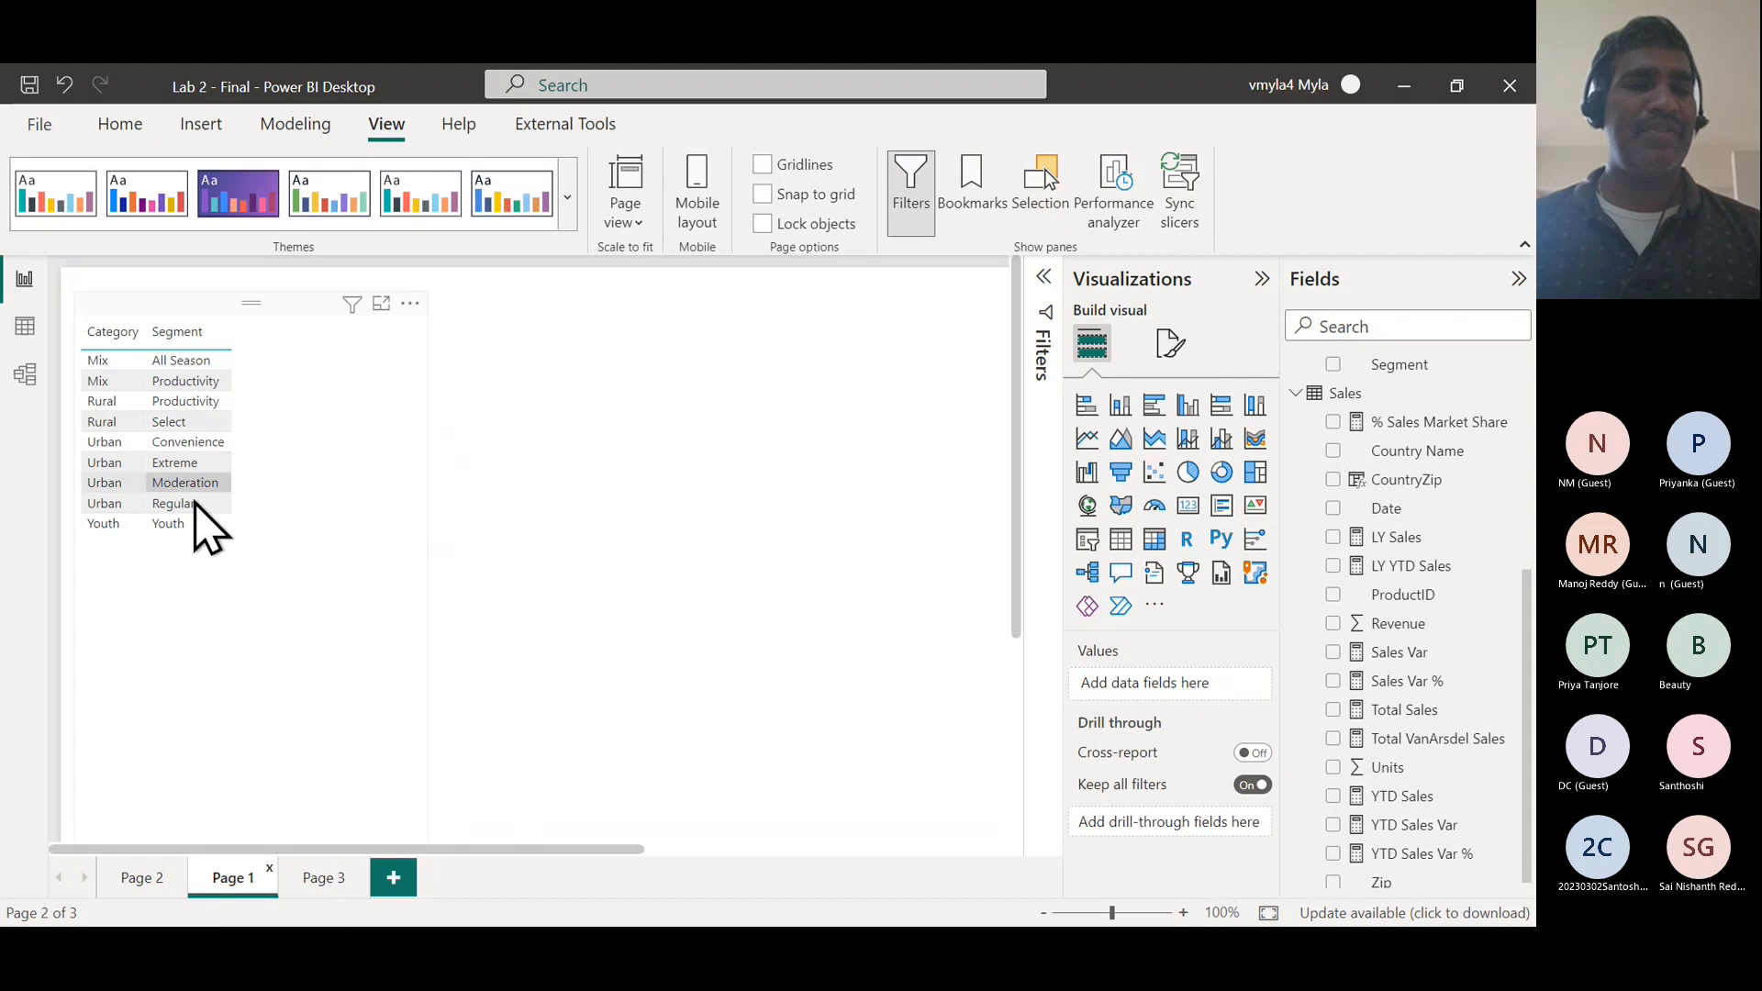
# - On Page 3, drill down into the pie chart's Urban category, check its segments' revenue, and drill back up
pyautogui.click(323, 879)
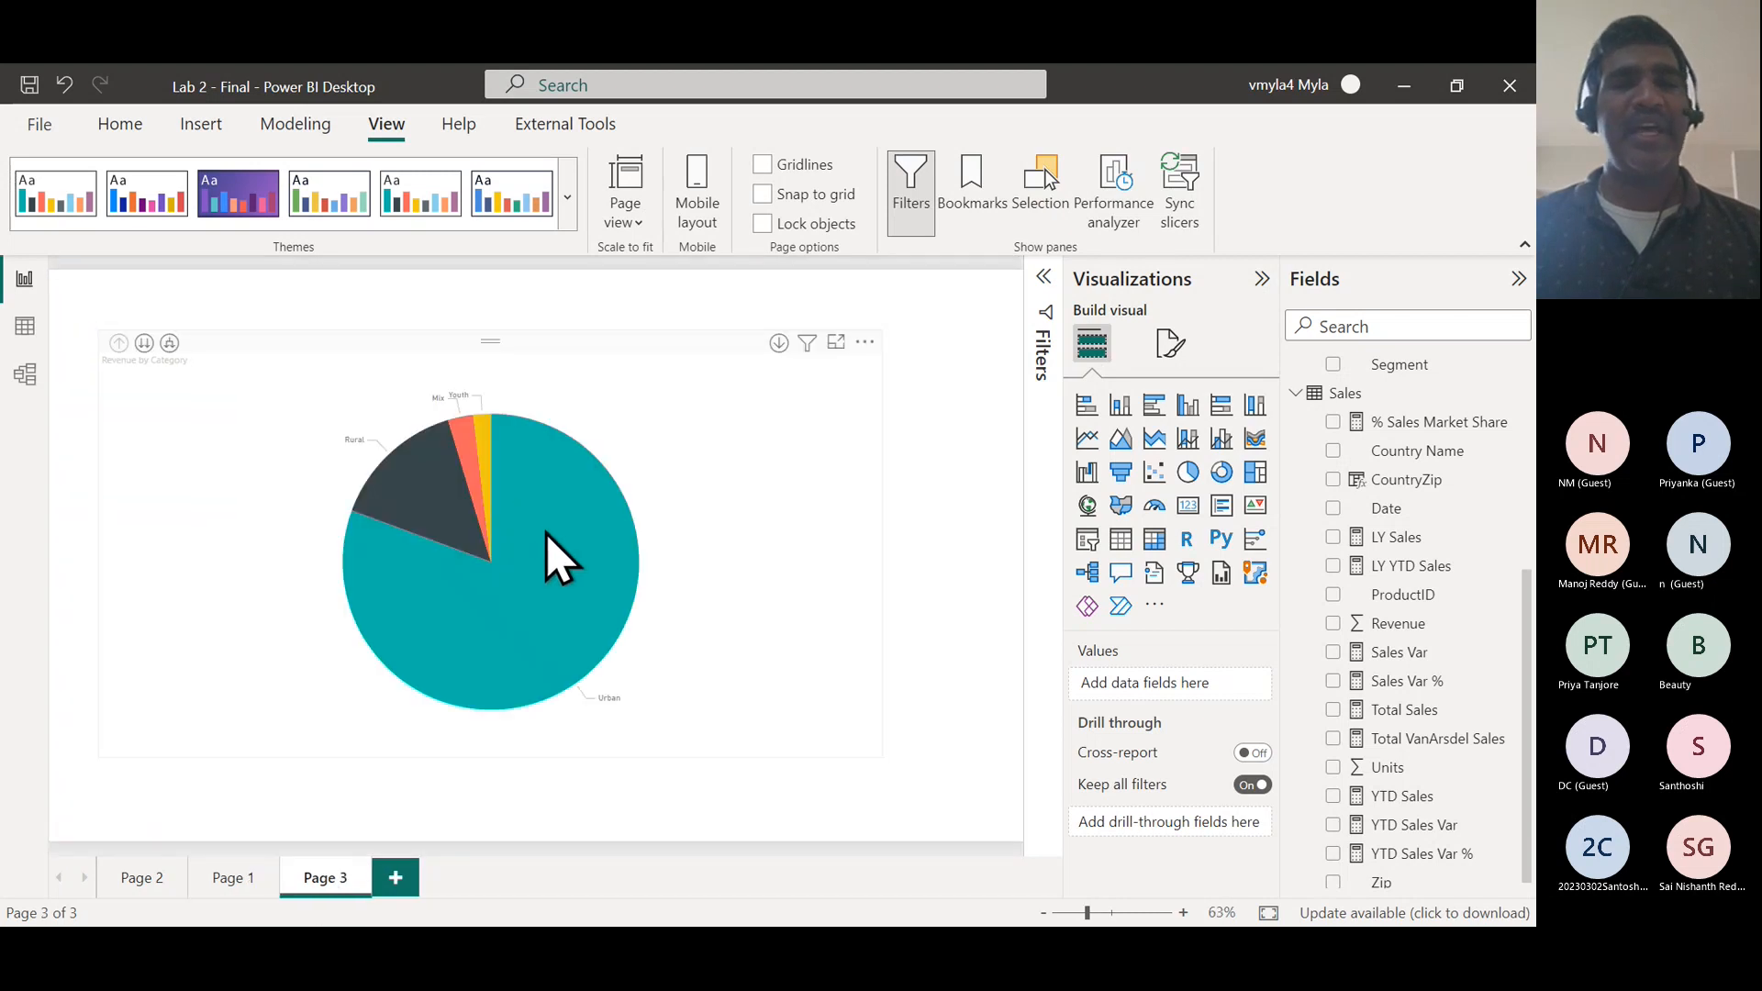
pyautogui.rightClick(547, 533)
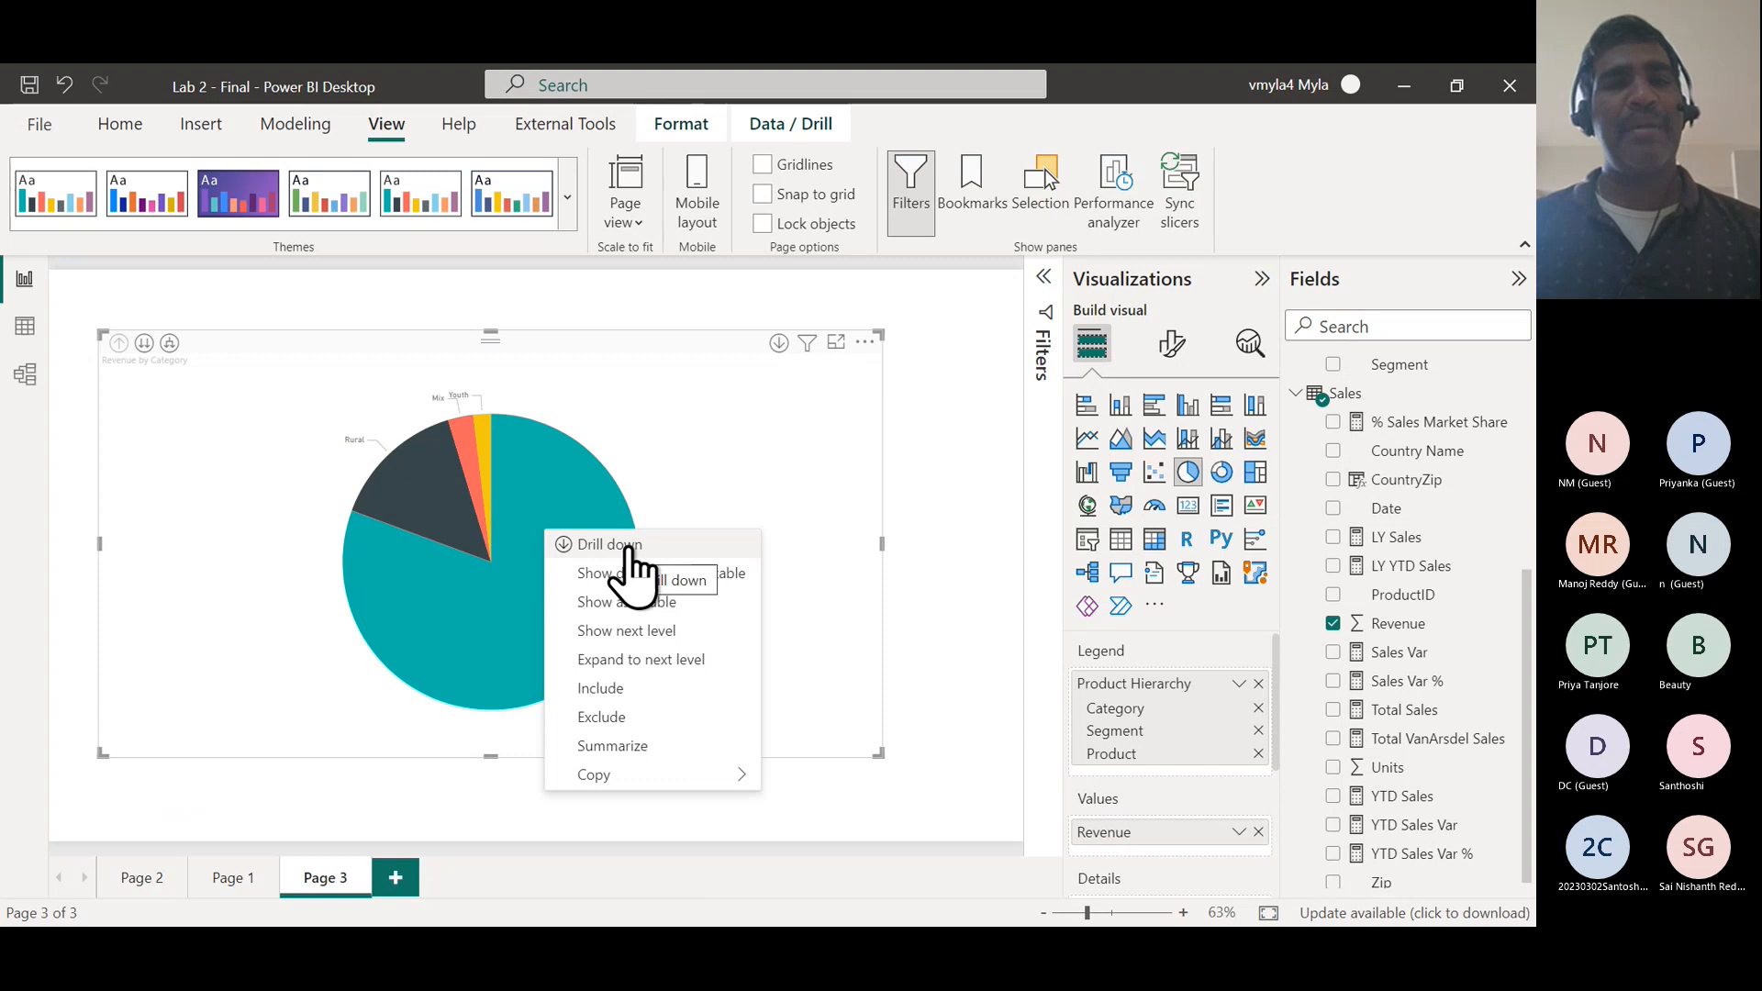
pyautogui.click(629, 550)
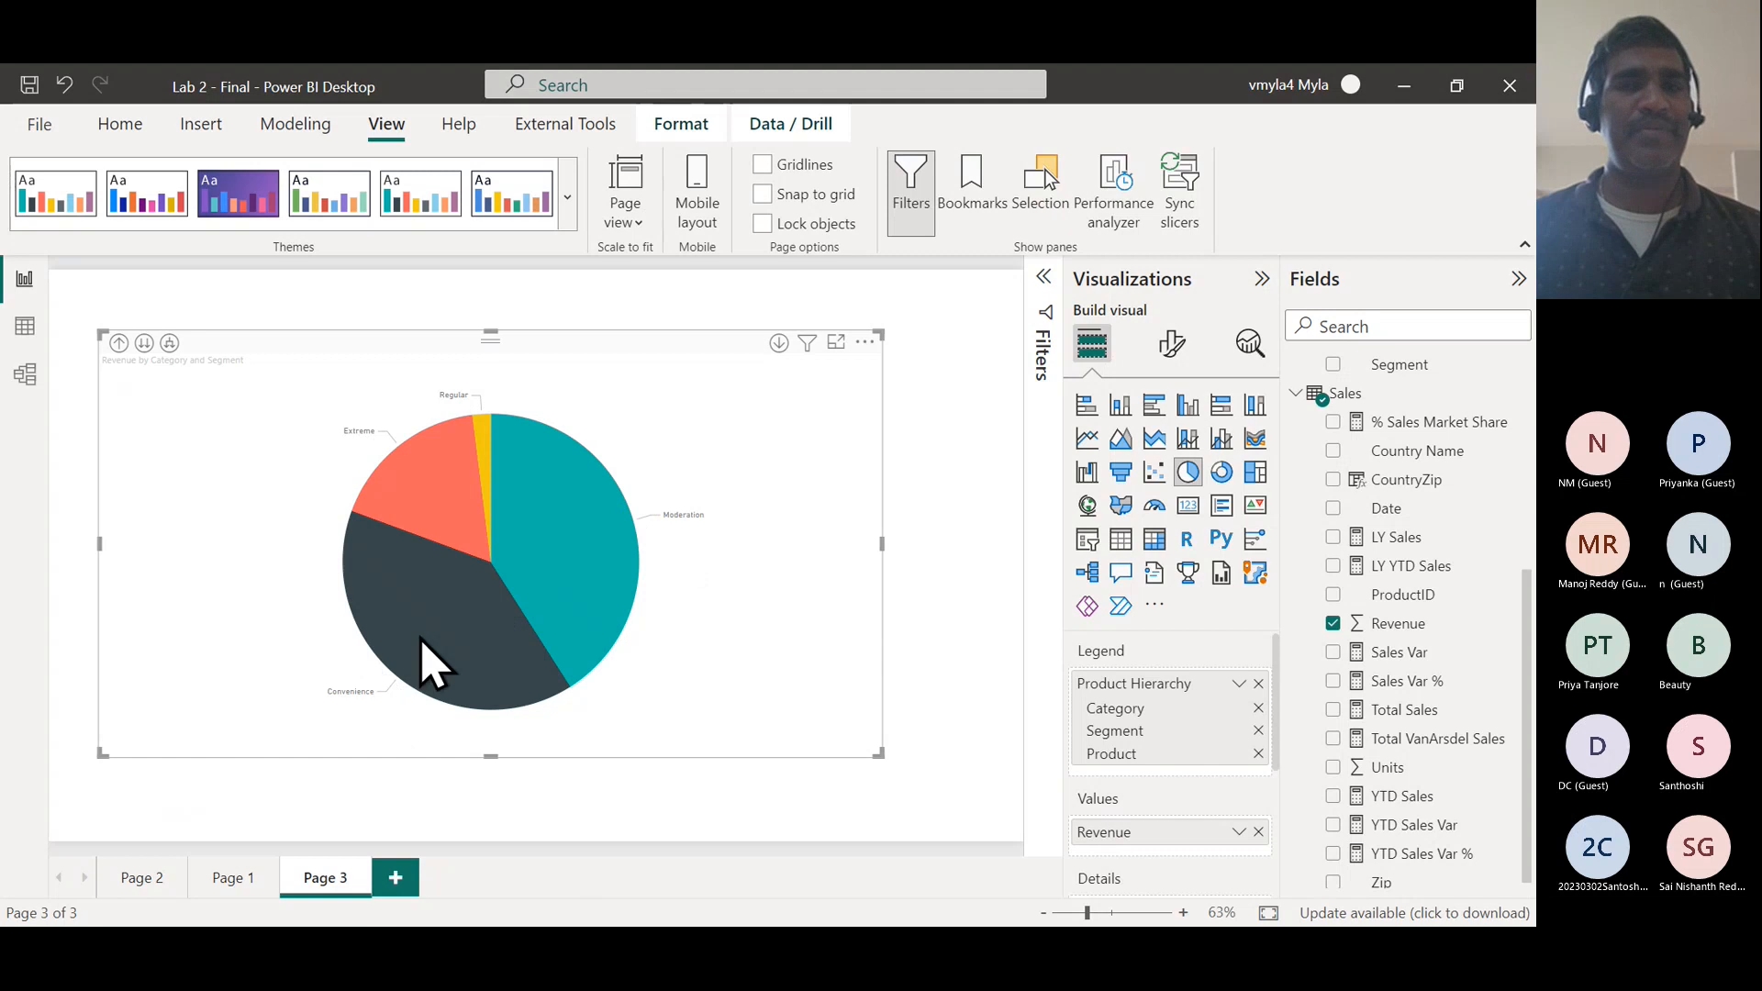
pyautogui.moveTo(422, 647)
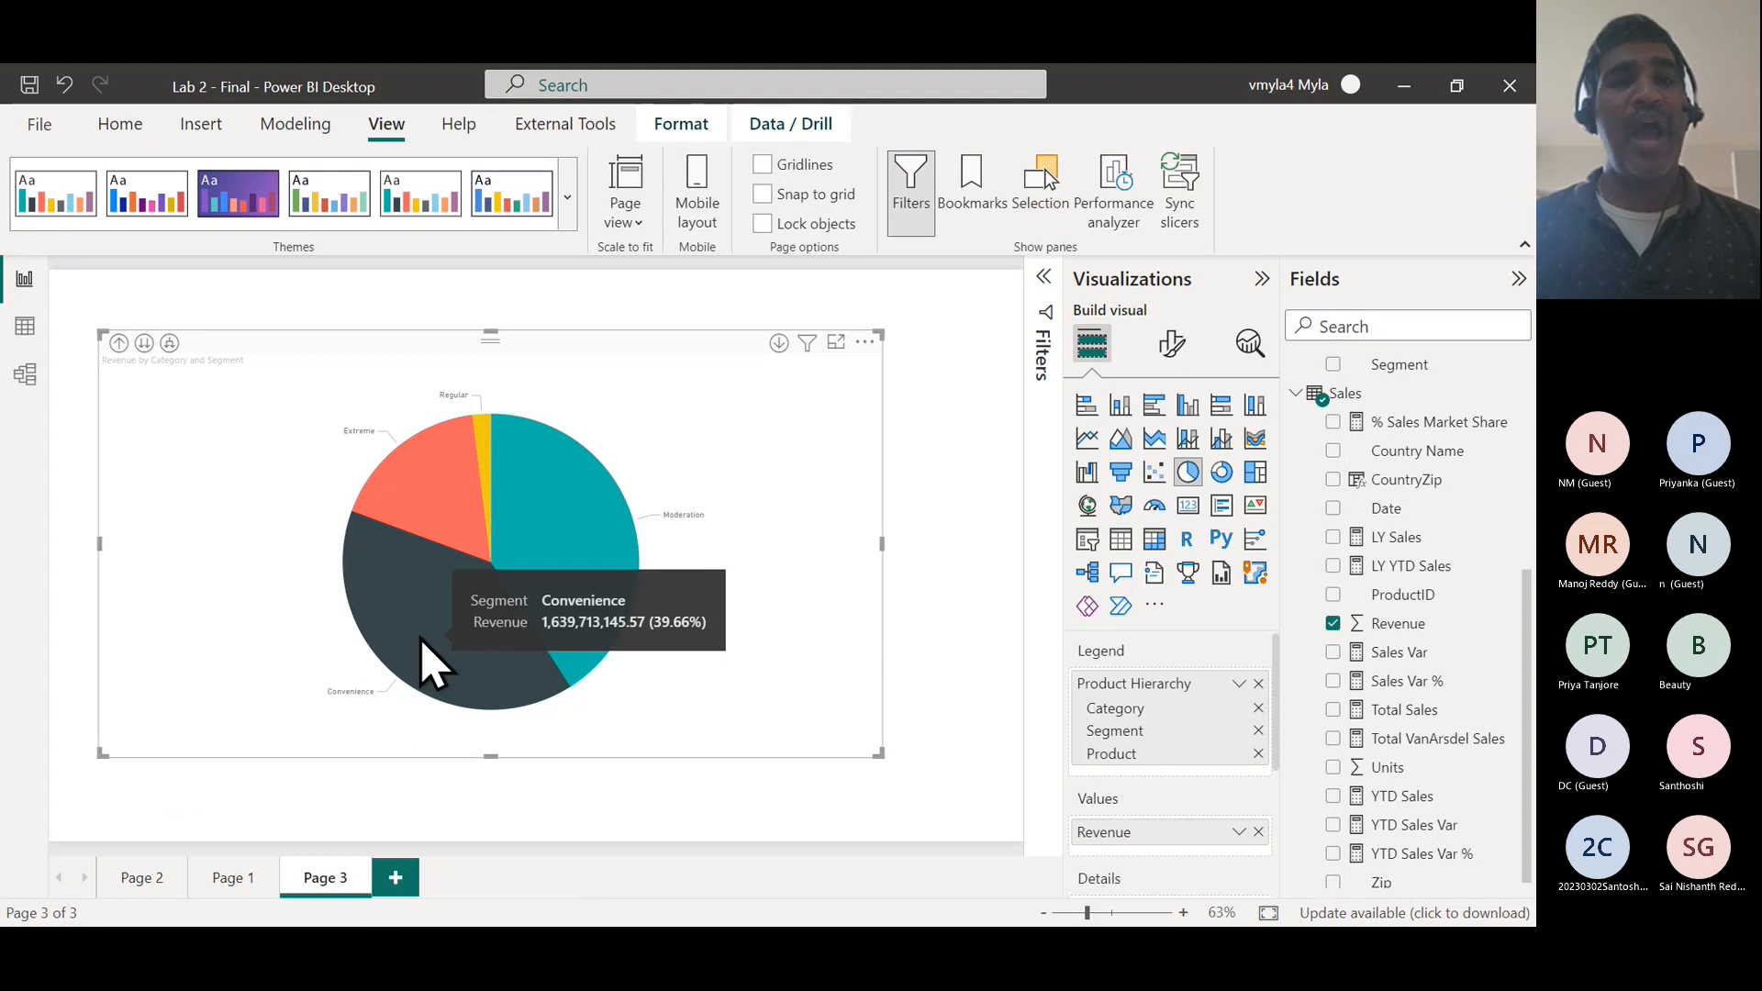
pyautogui.moveTo(499, 496)
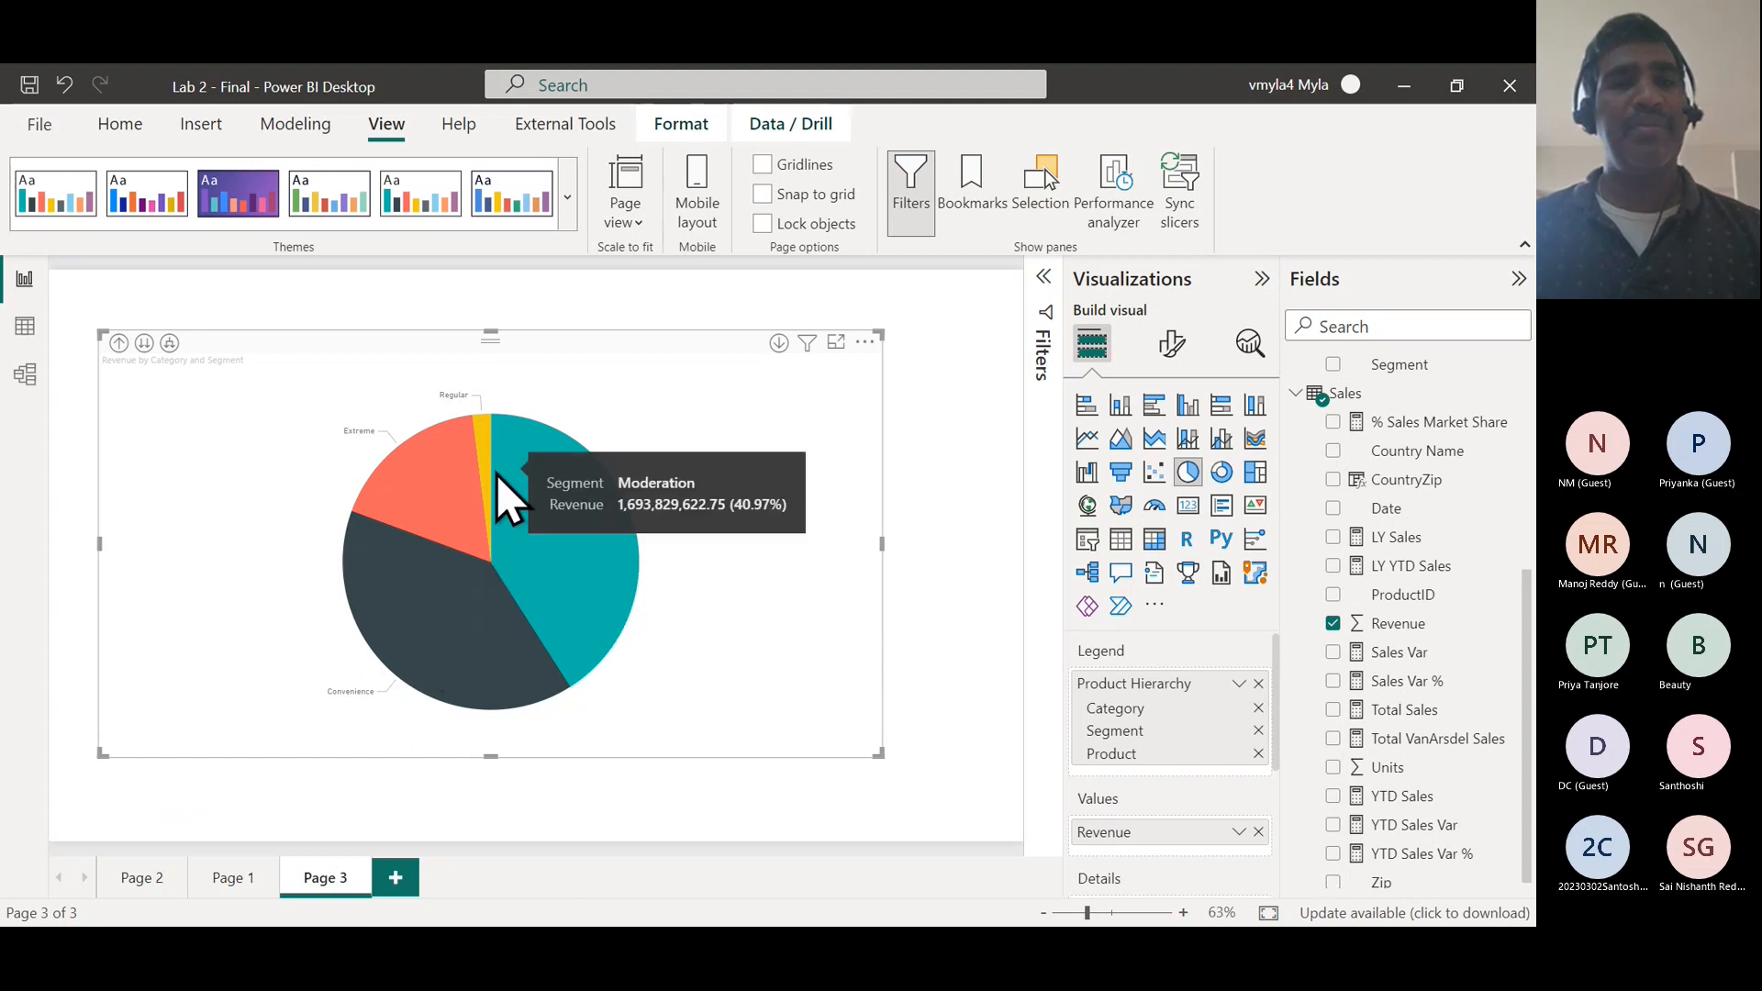
pyautogui.rightClick(578, 546)
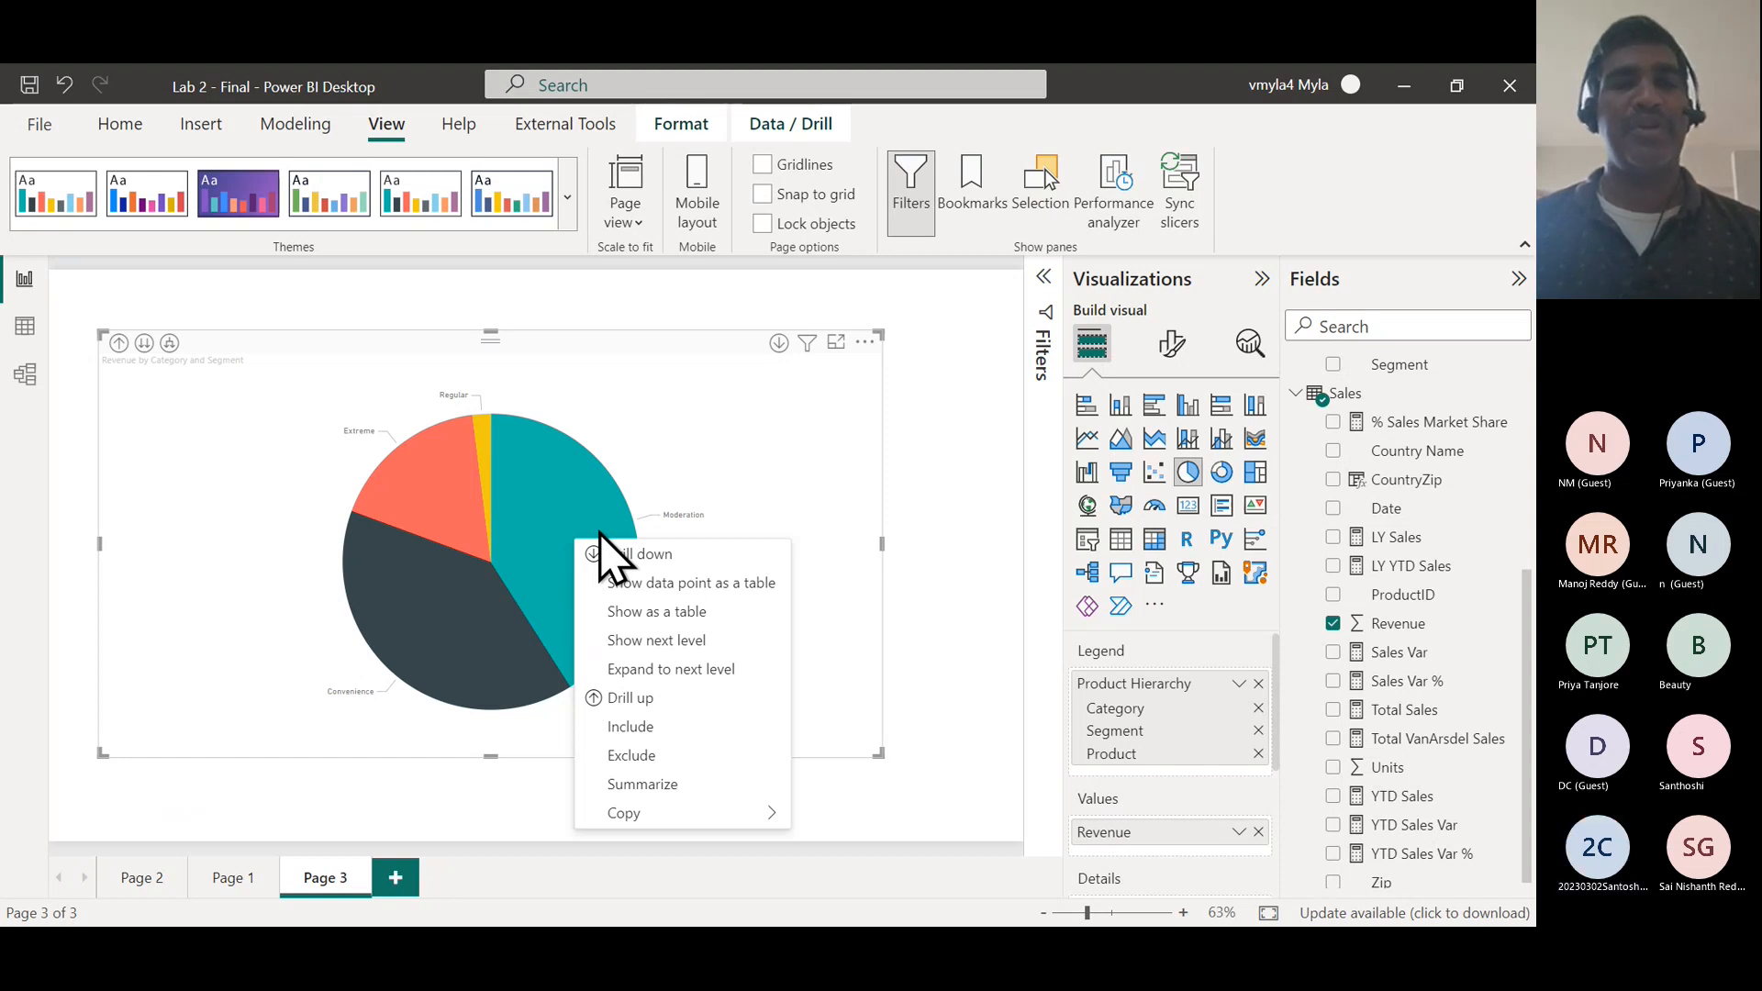
pyautogui.click(642, 699)
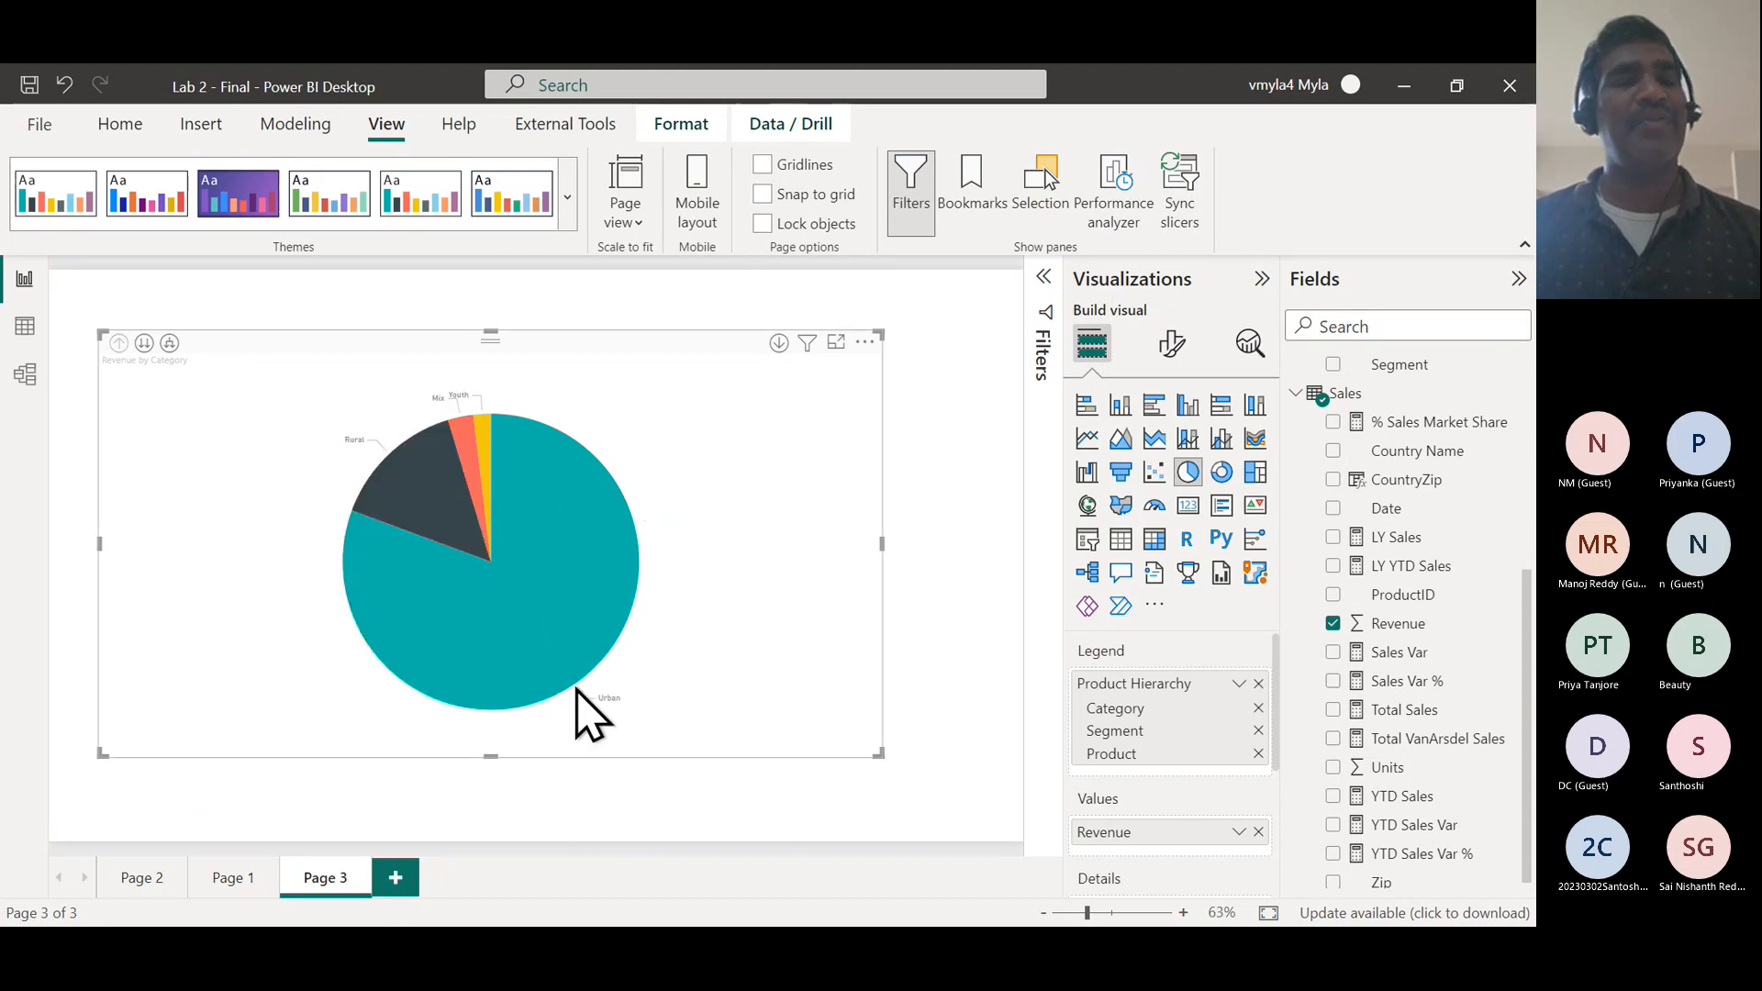
# - Drill down through the Urban category and its Moderation segment to the product level of the pie chart
pyautogui.rightClick(553, 579)
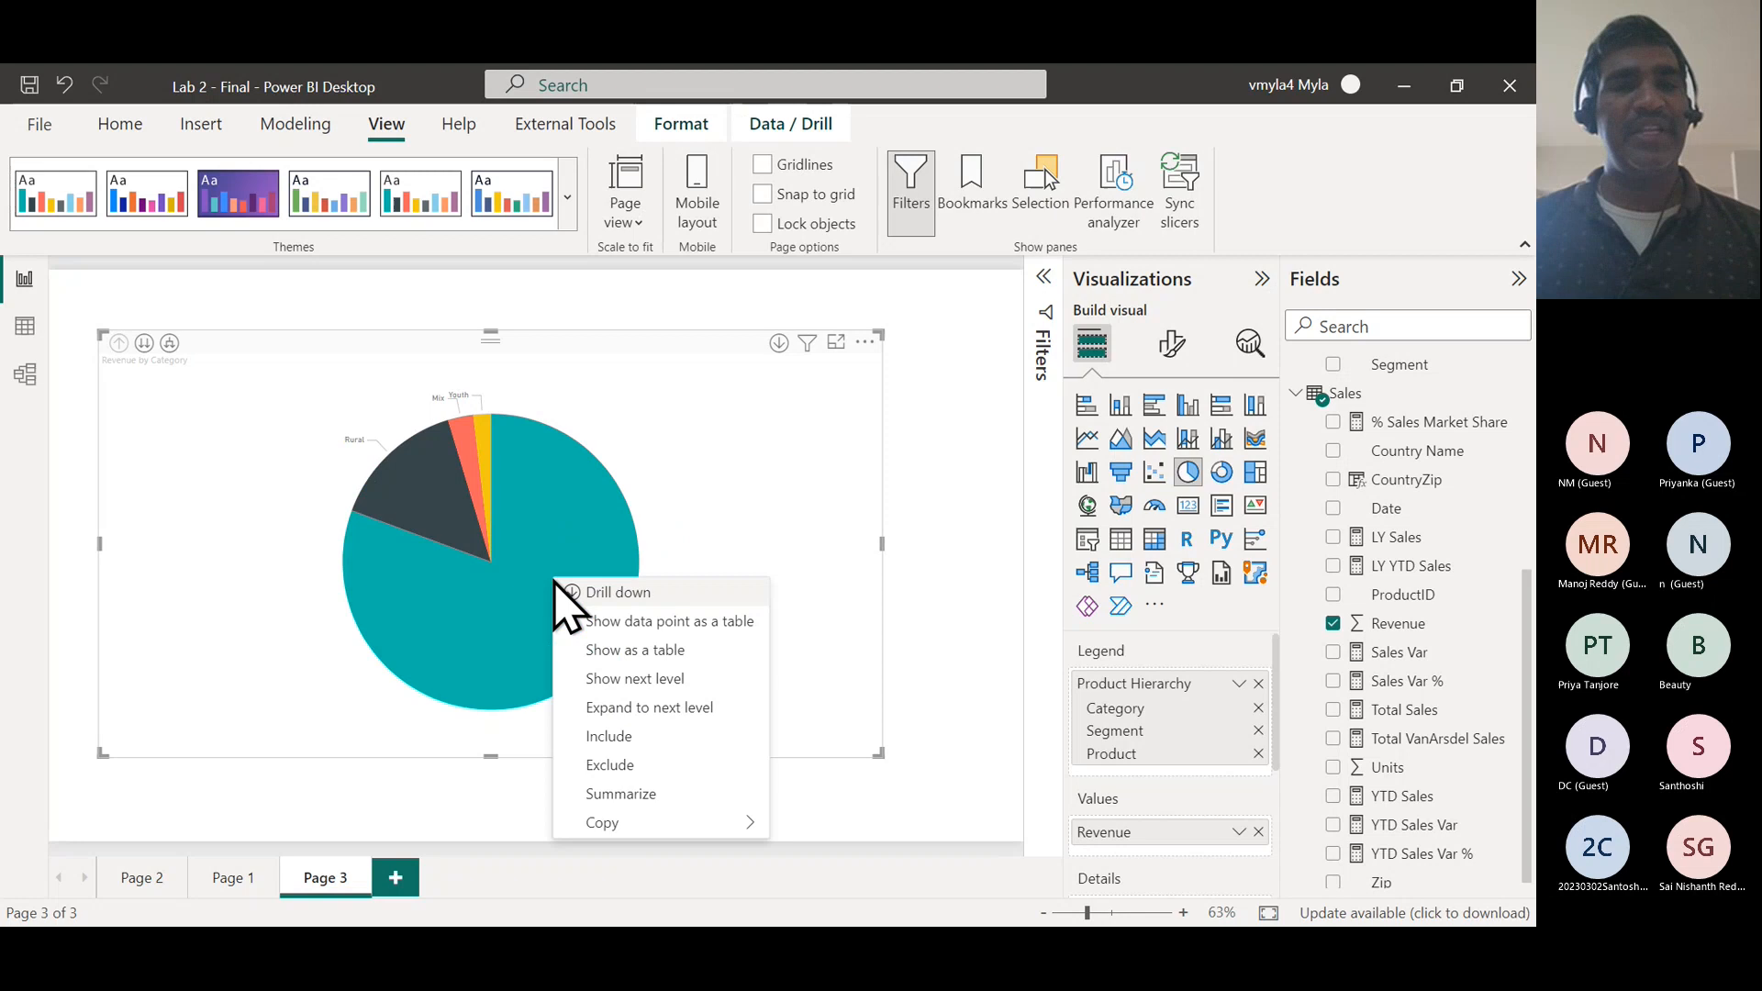
pyautogui.click(642, 594)
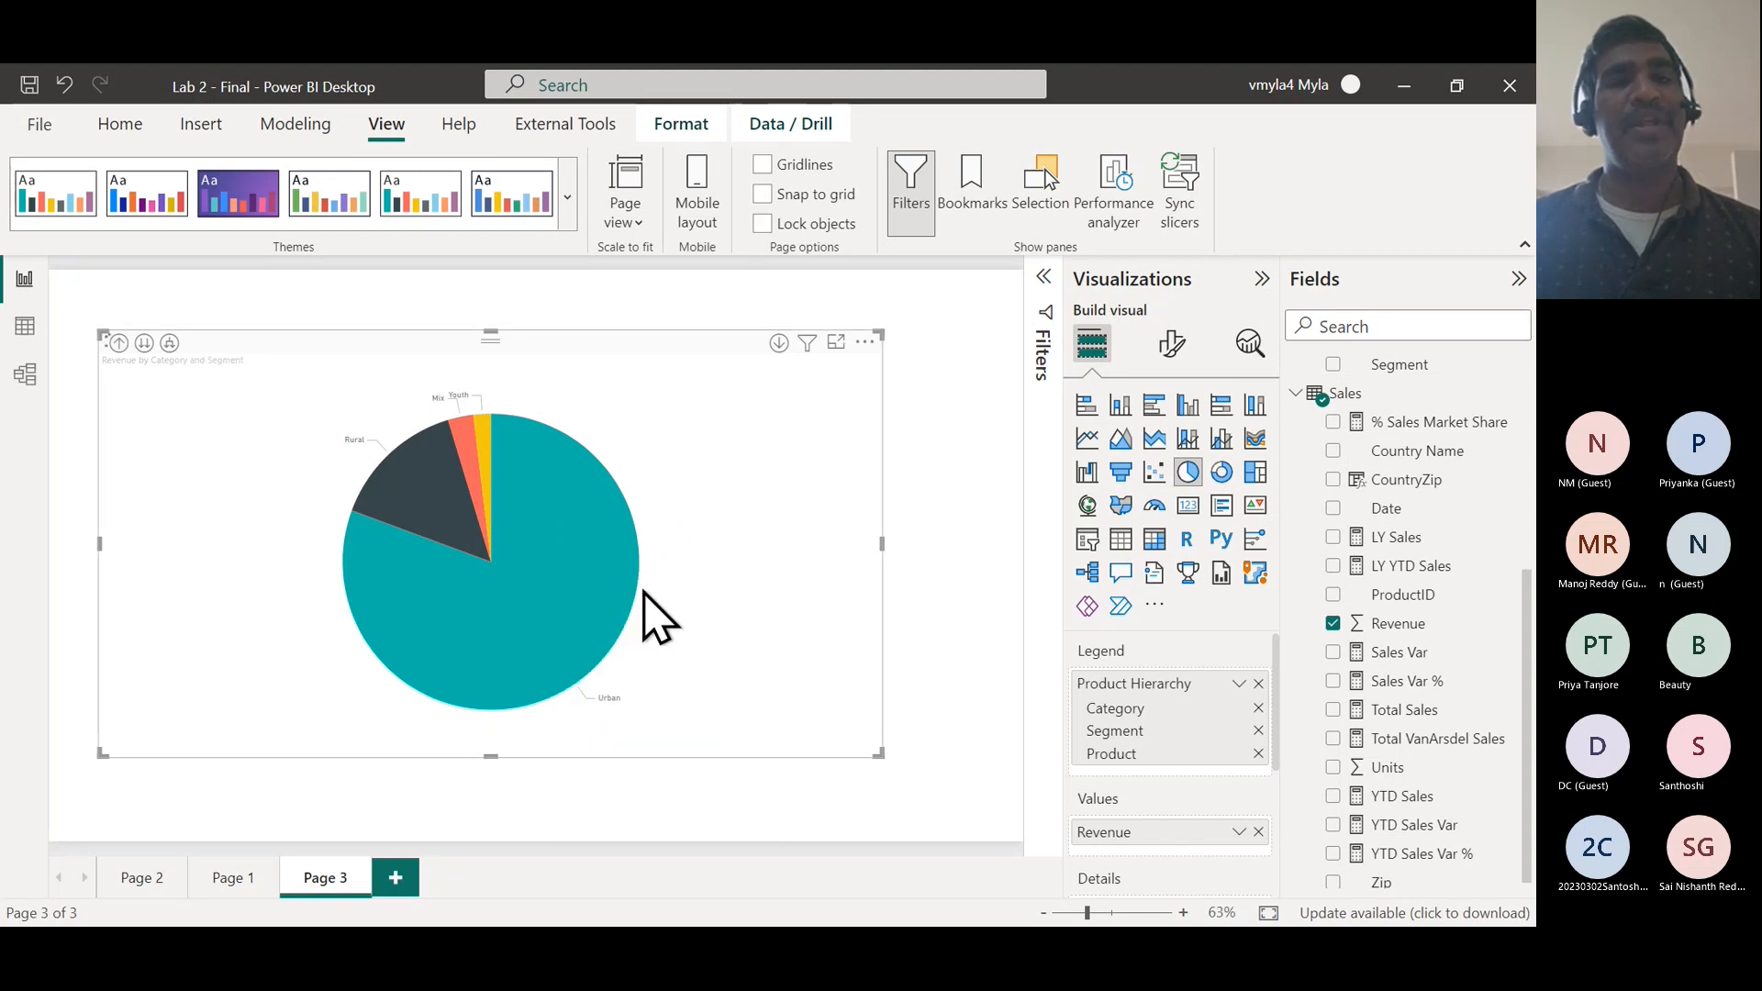
pyautogui.rightClick(553, 553)
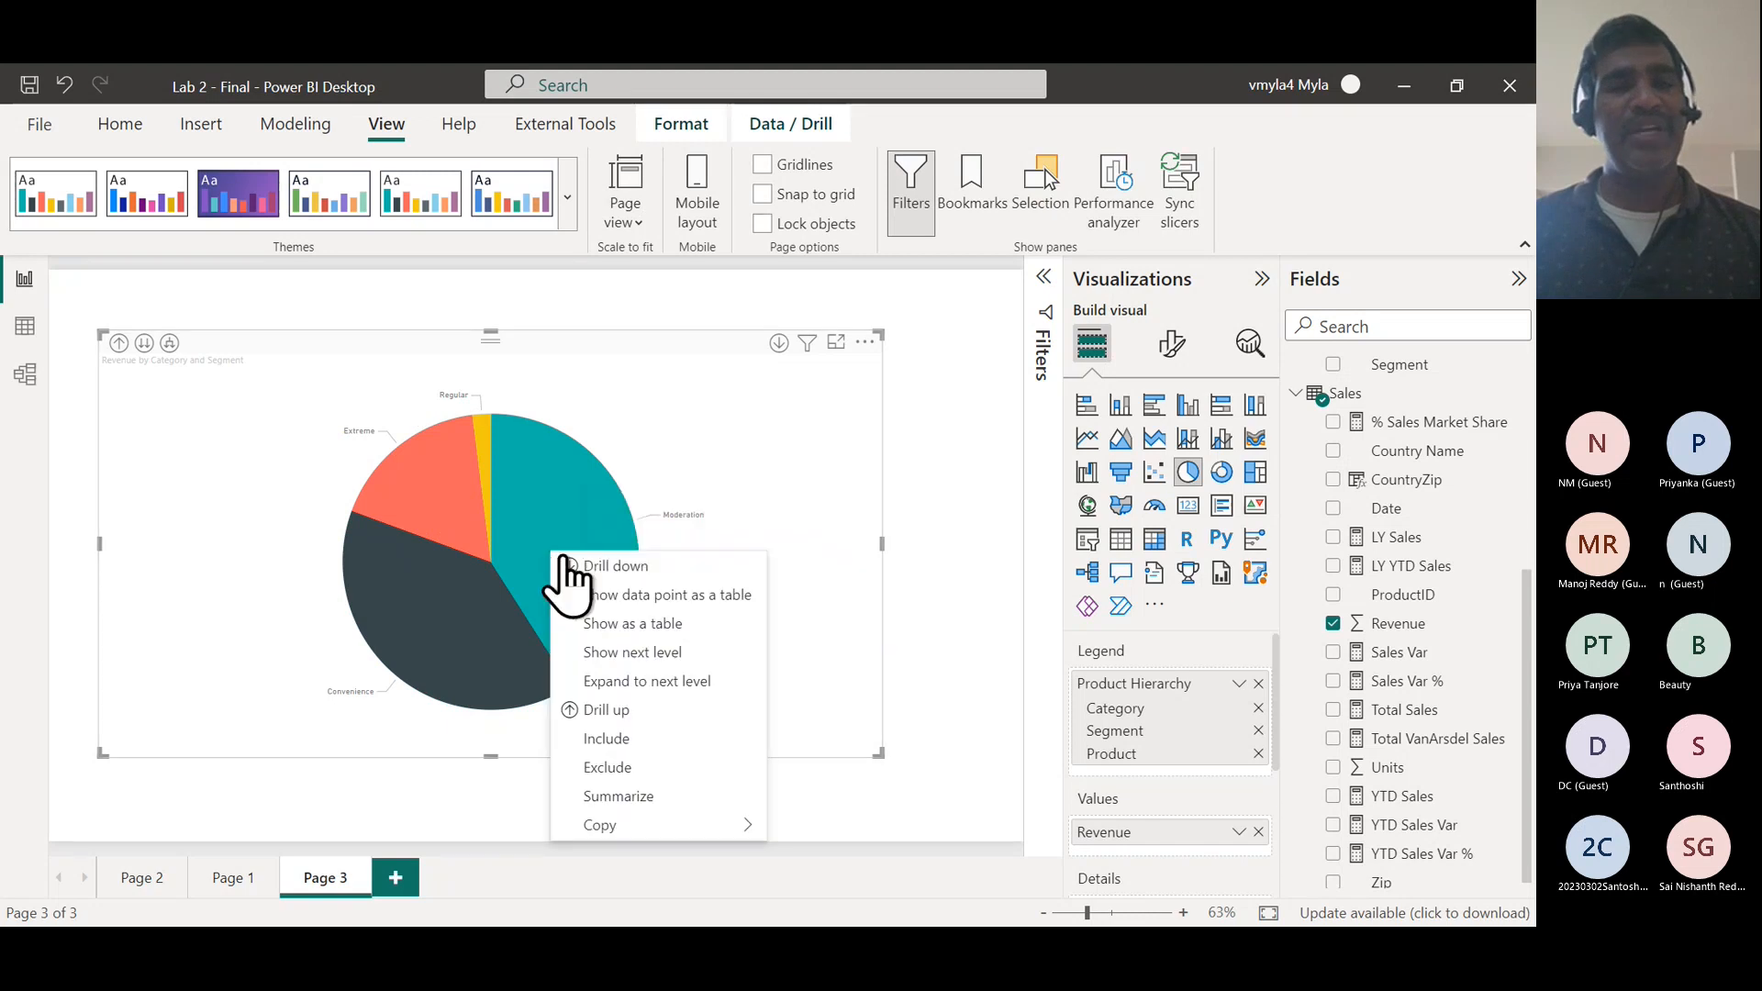
pyautogui.click(621, 567)
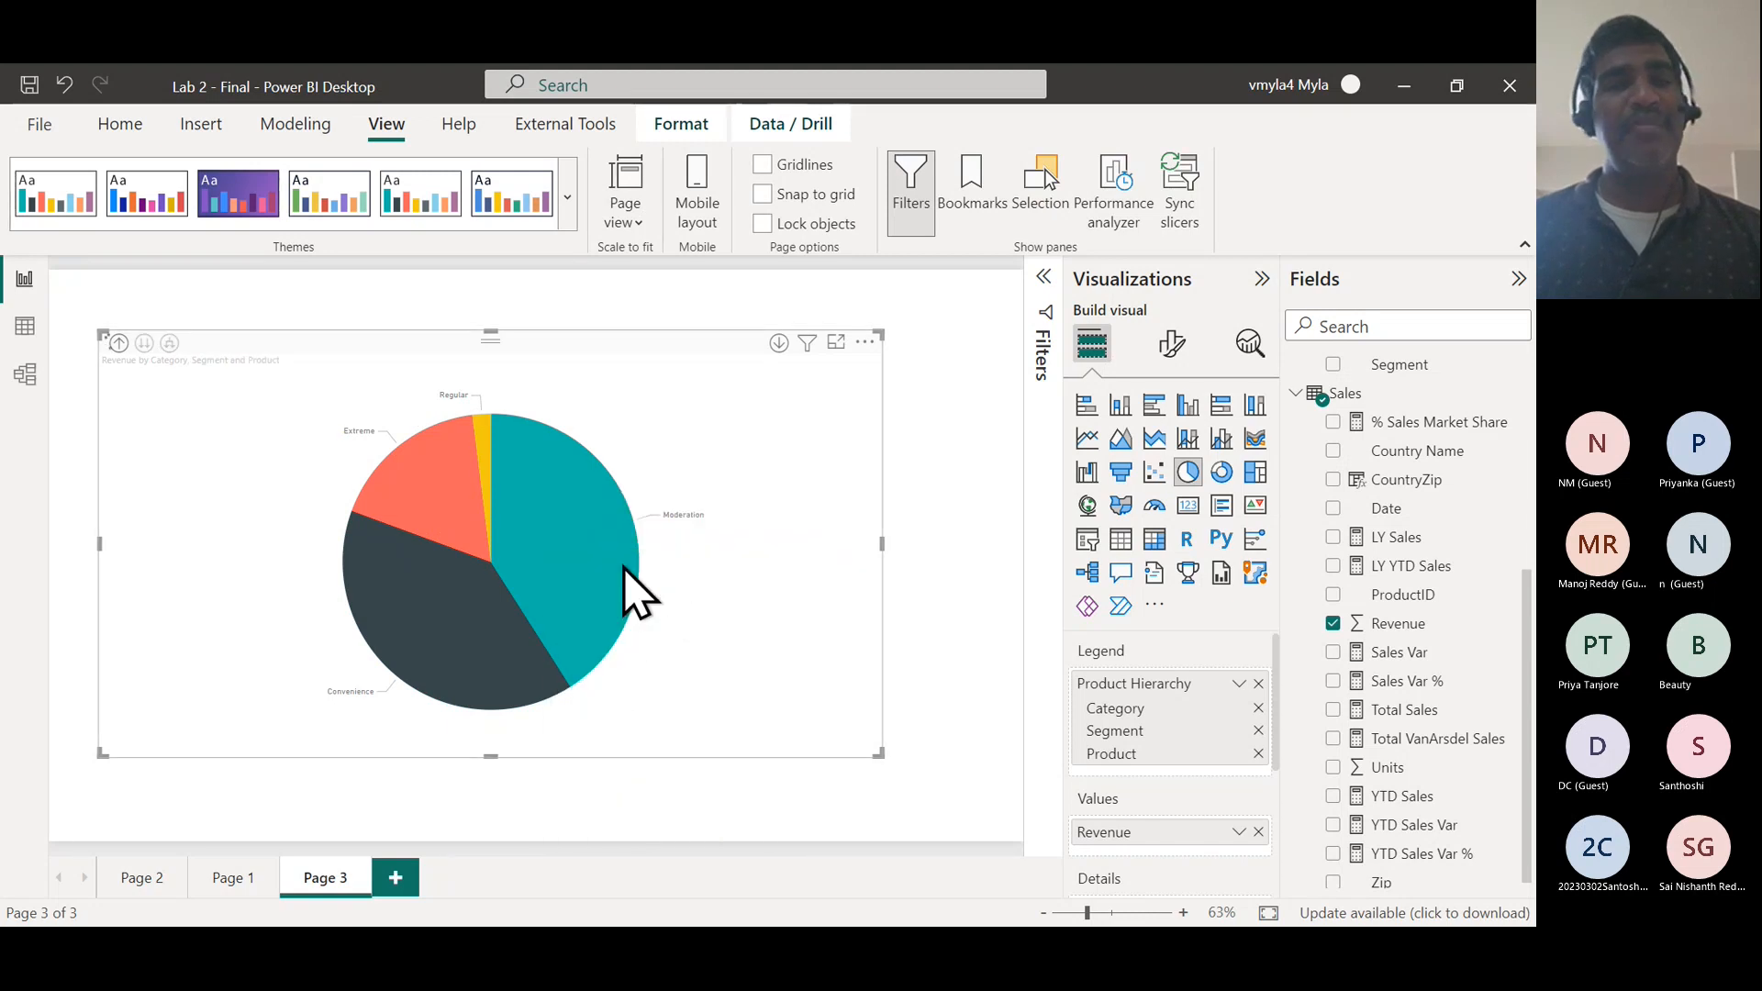
pyautogui.click(617, 495)
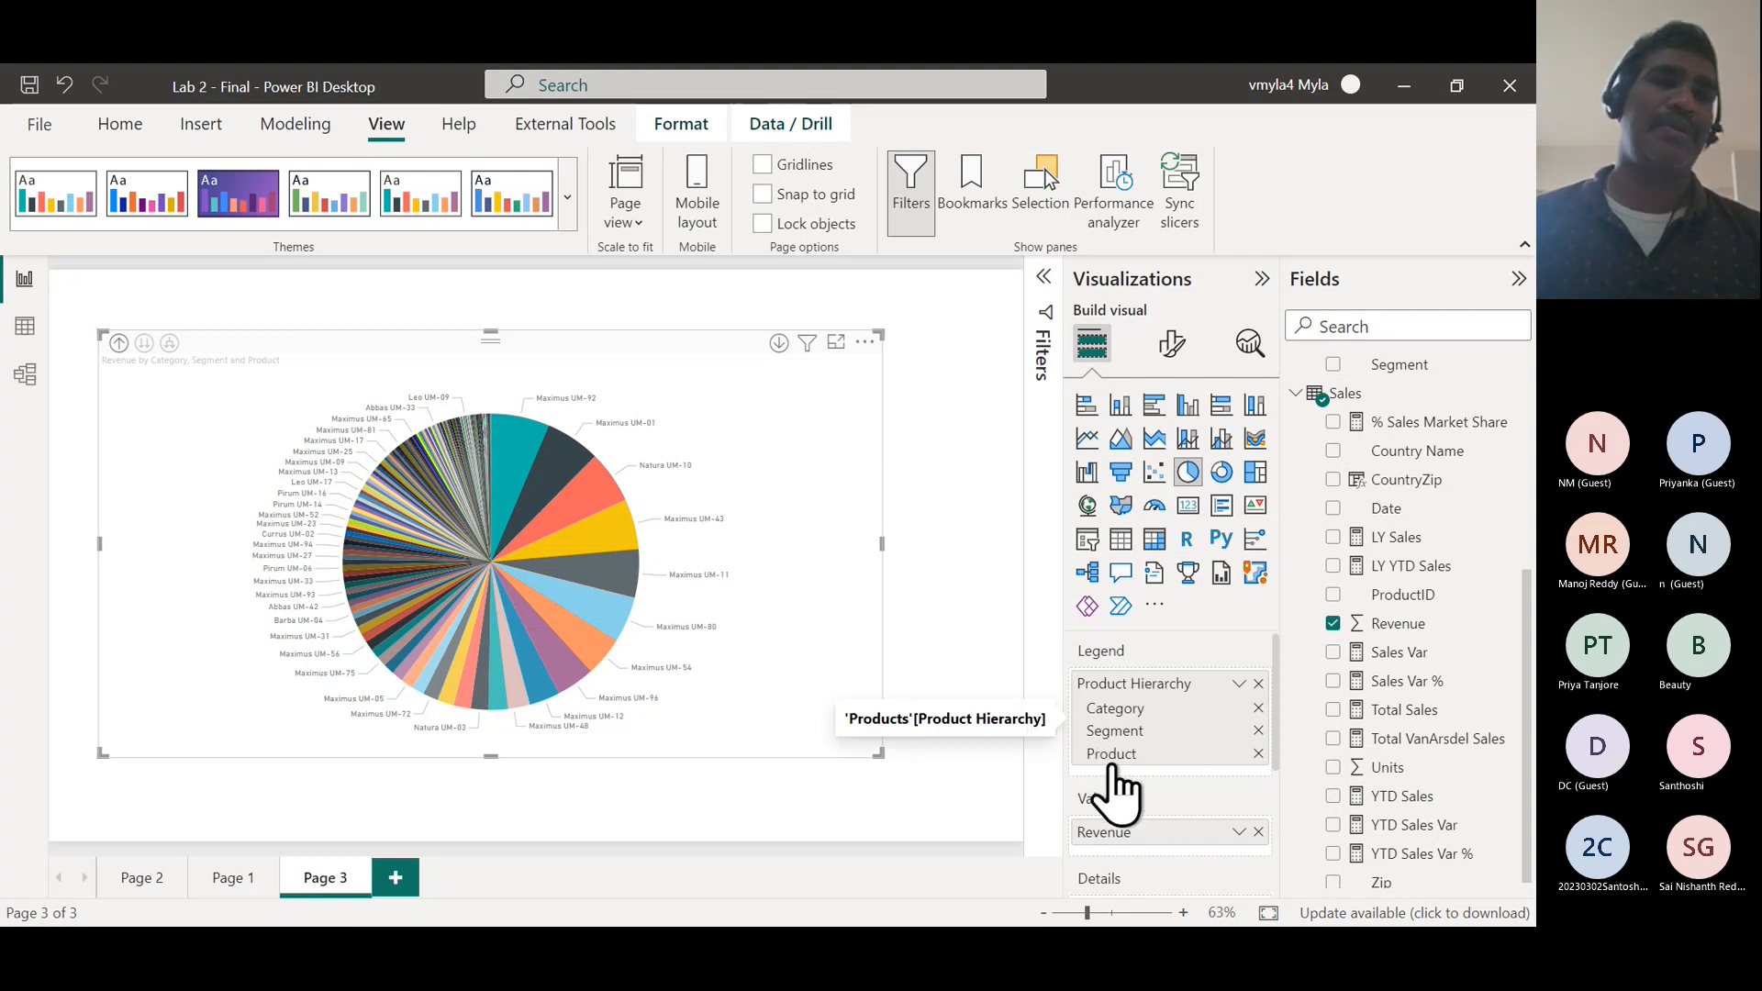
# - Drill the pie chart back up from the product level through segments to the category level
pyautogui.rightClick(596, 555)
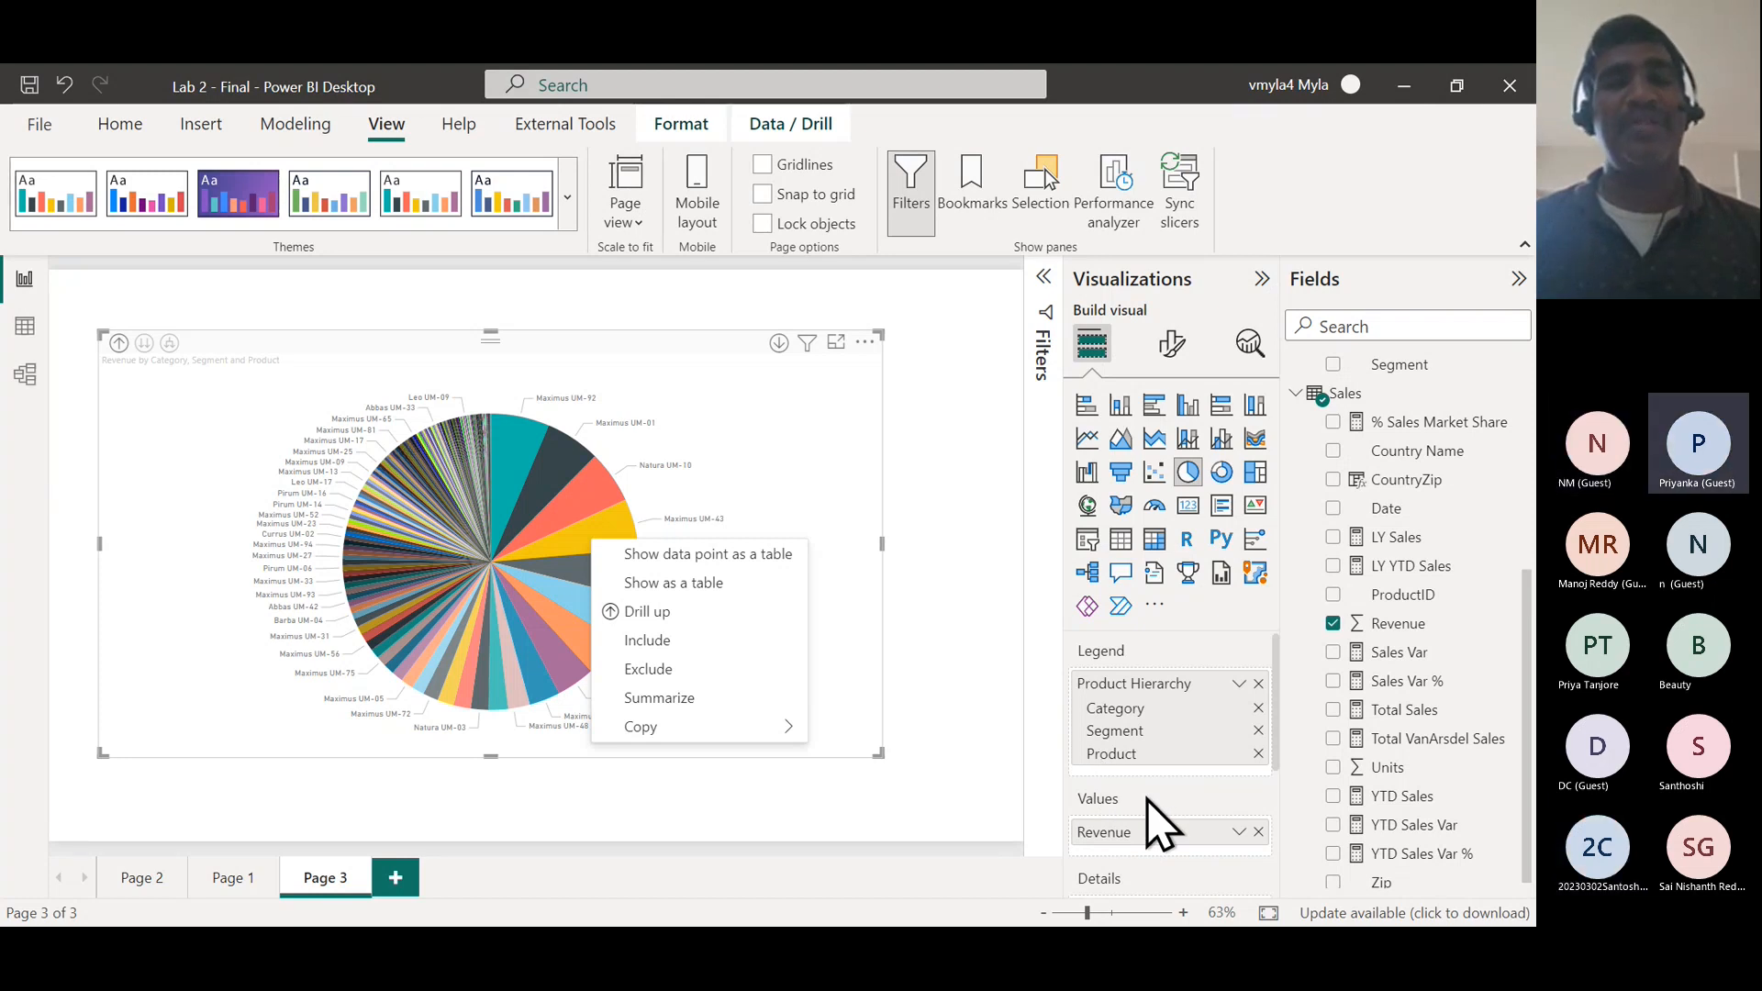
pyautogui.click(653, 612)
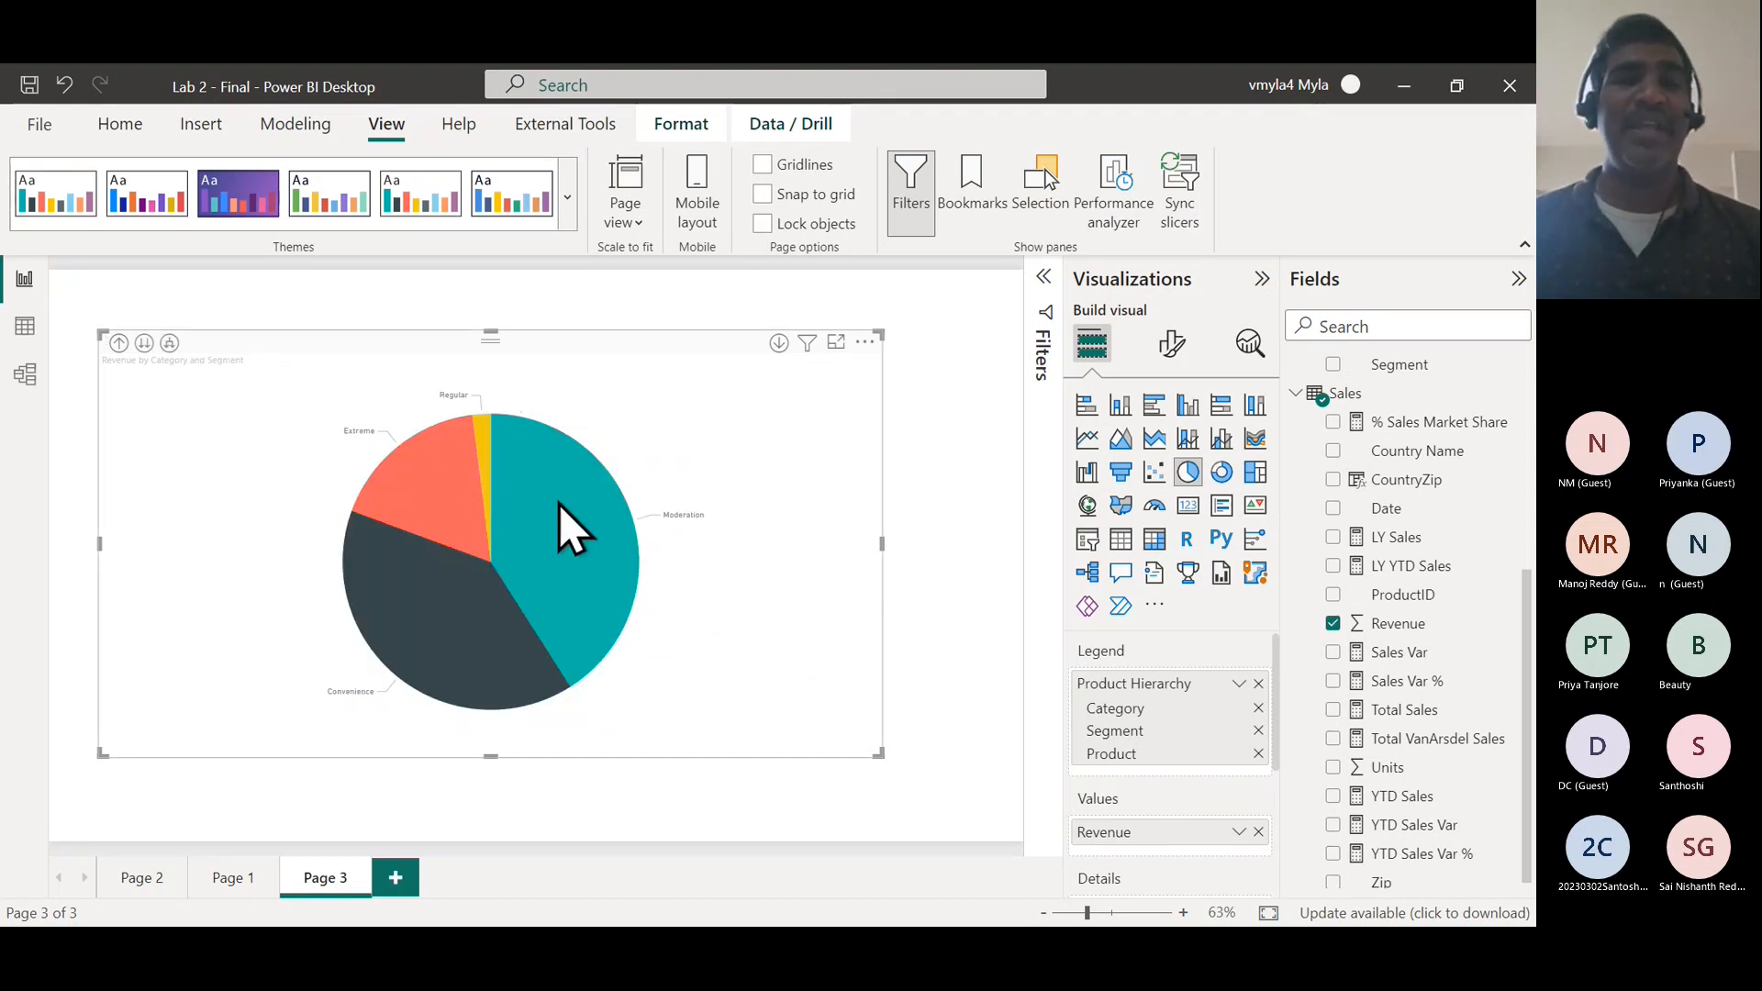
pyautogui.rightClick(558, 501)
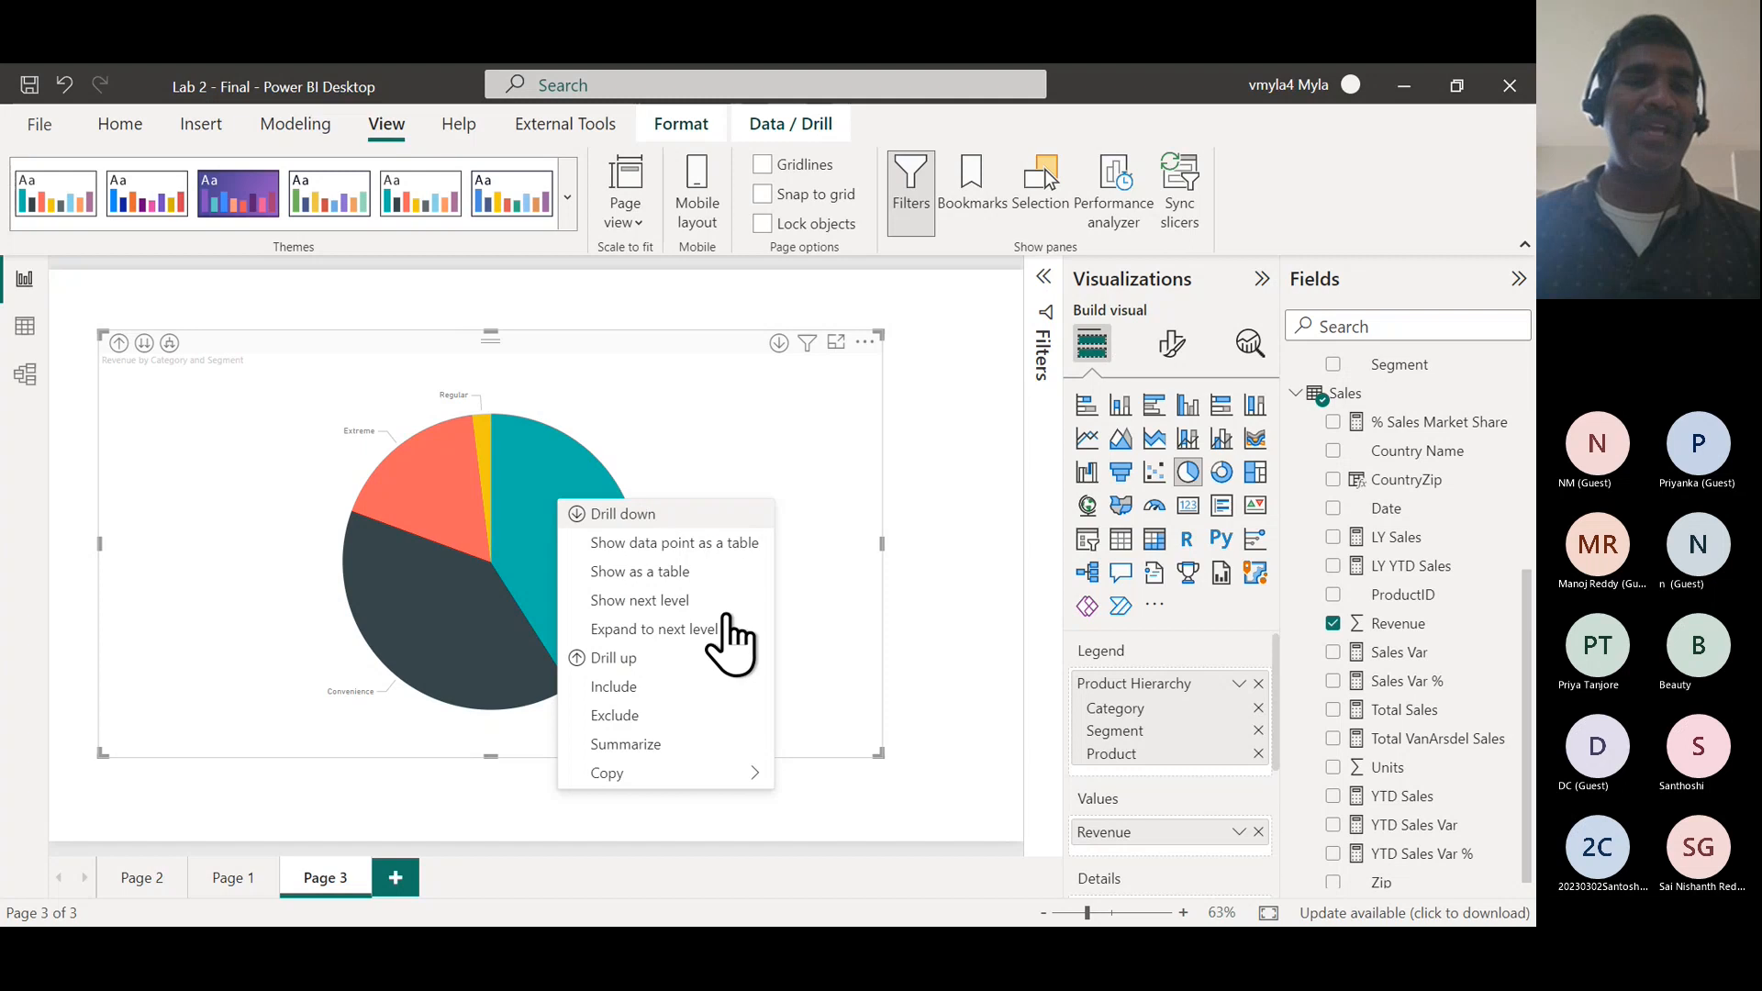
pyautogui.click(639, 658)
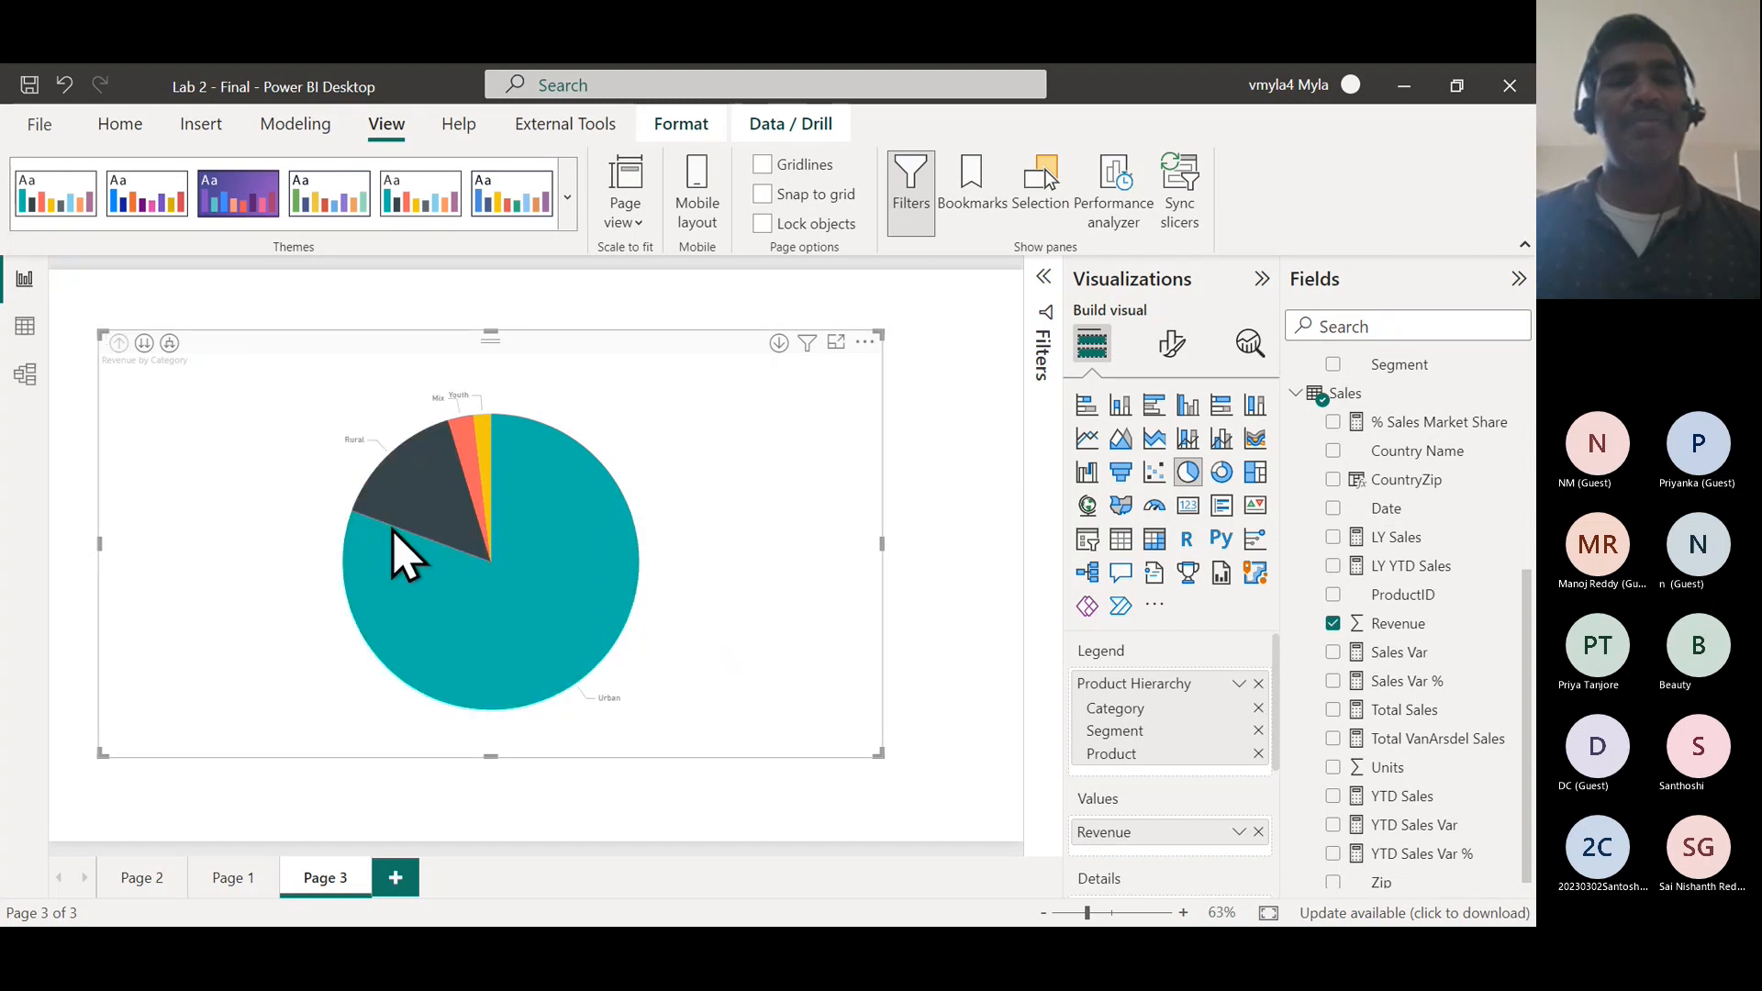
pyautogui.moveTo(392, 632)
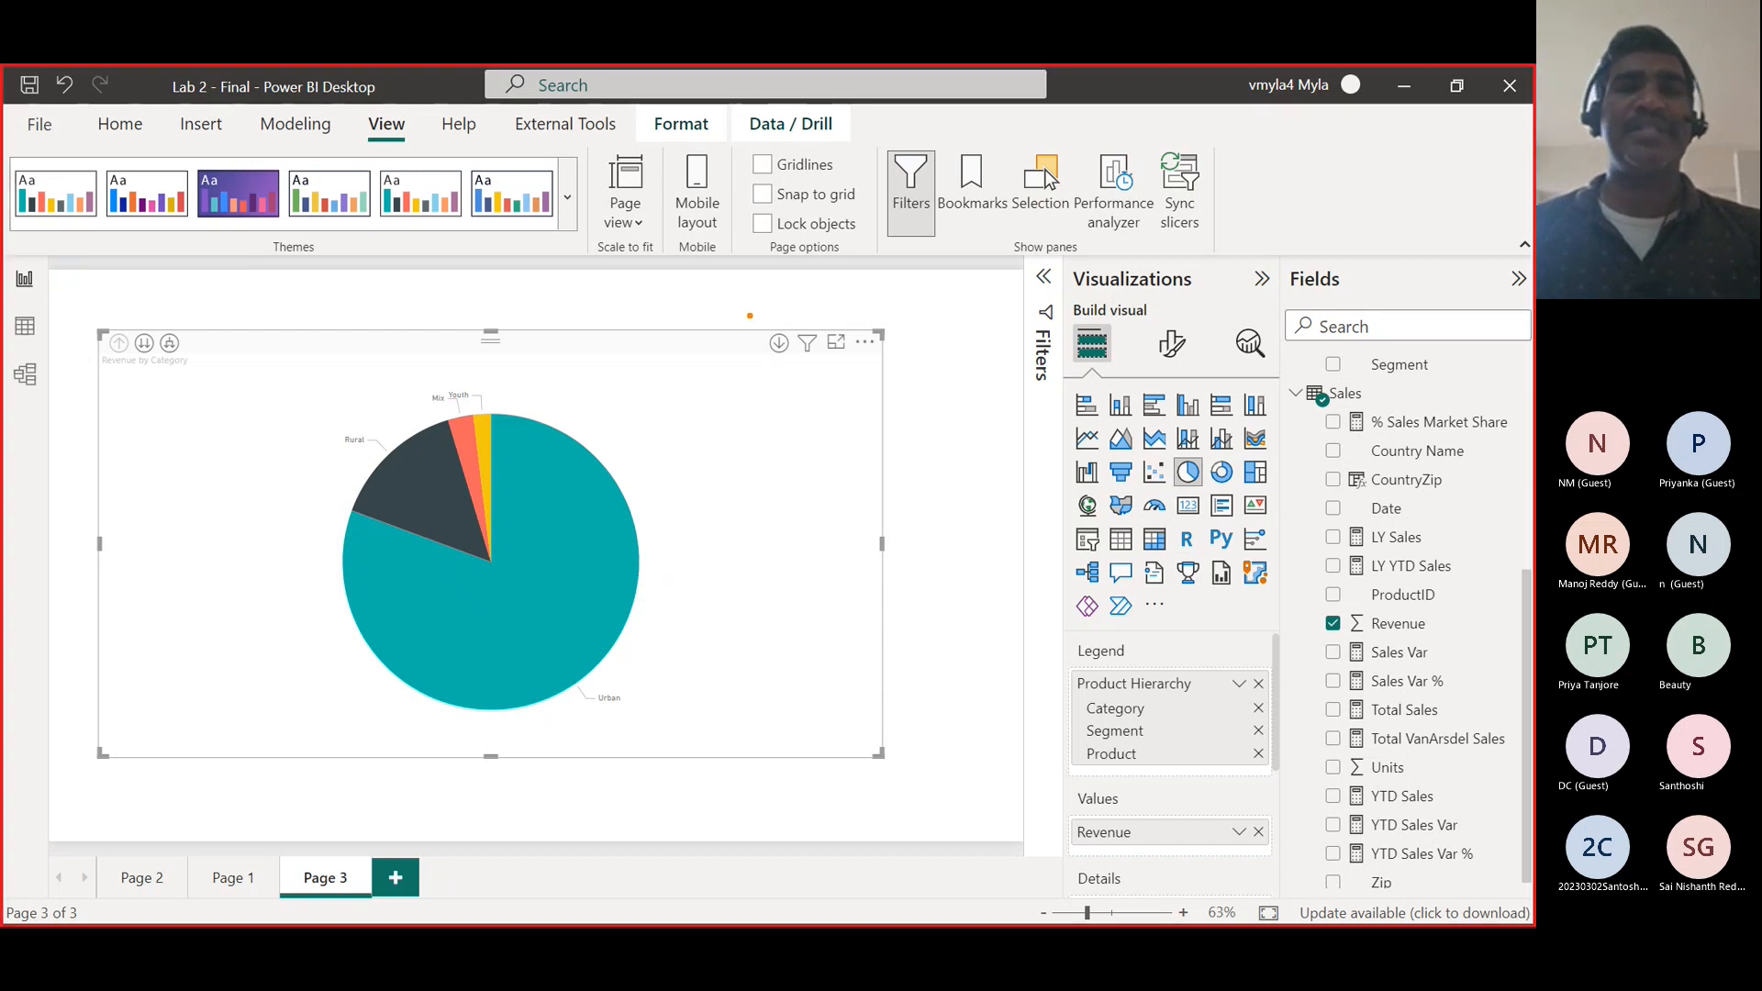
# - Turn on drill-down mode for the pie chart so that selecting a slice opens its next level
pyautogui.moveTo(750, 315); pyautogui.dragTo(806, 377)
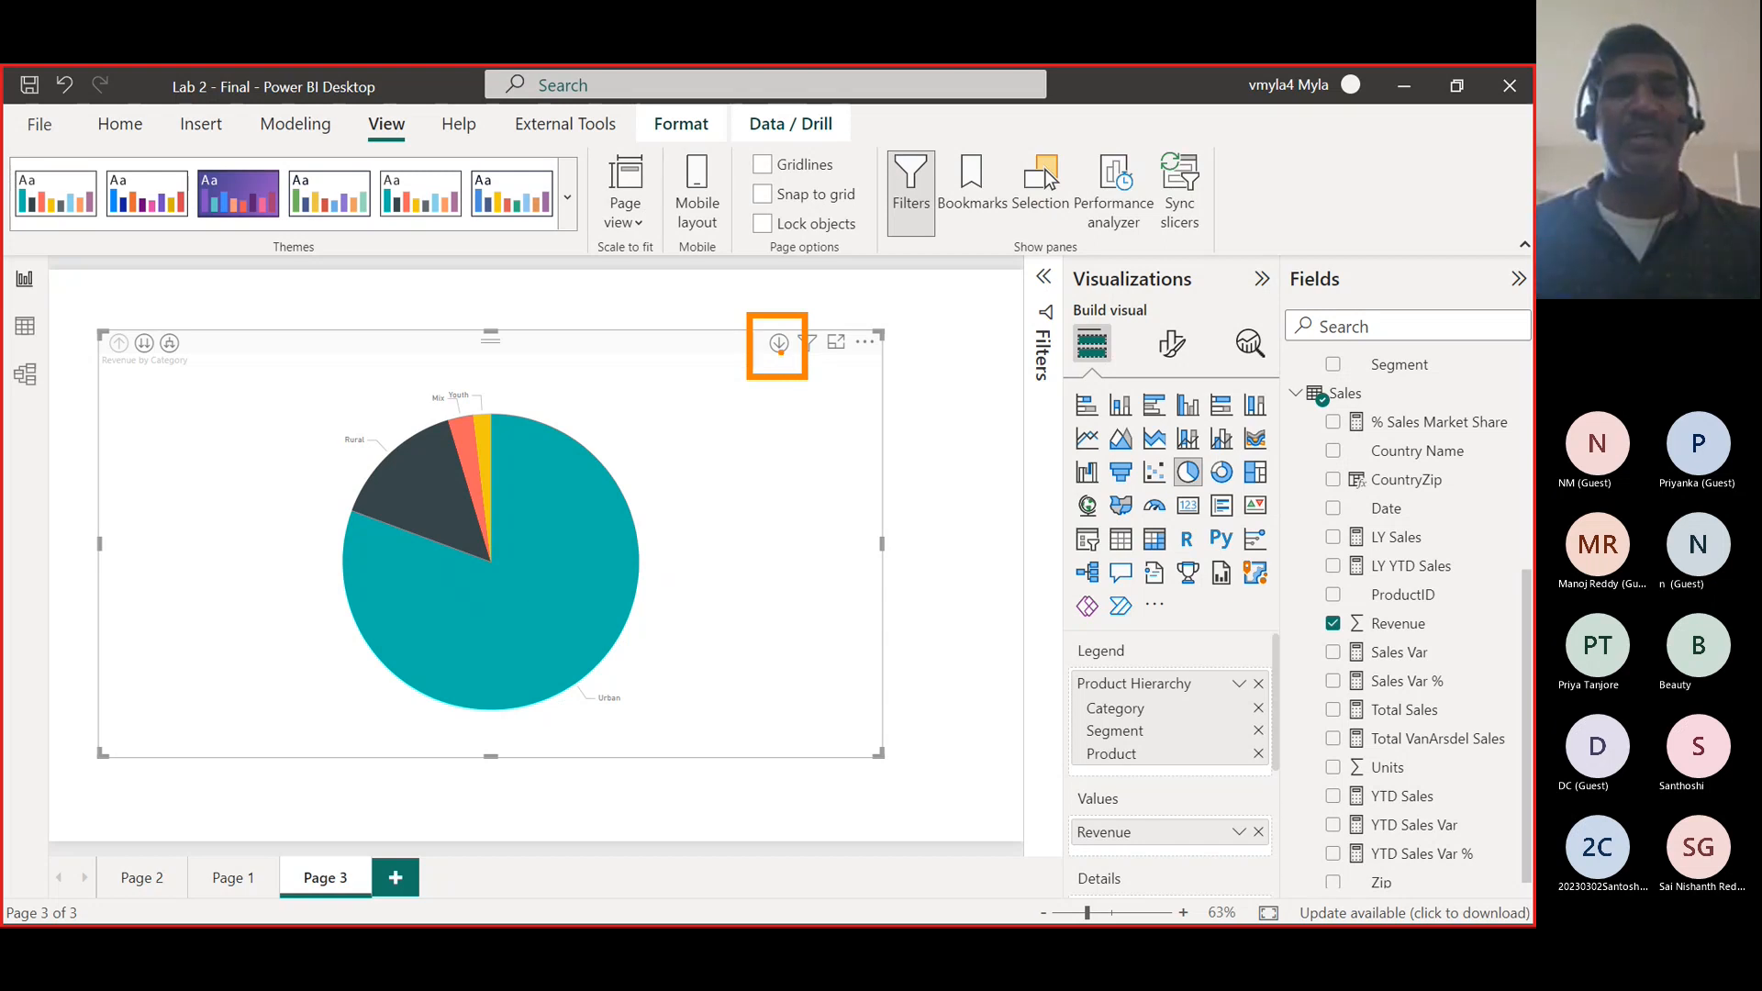
pyautogui.press('Escape')
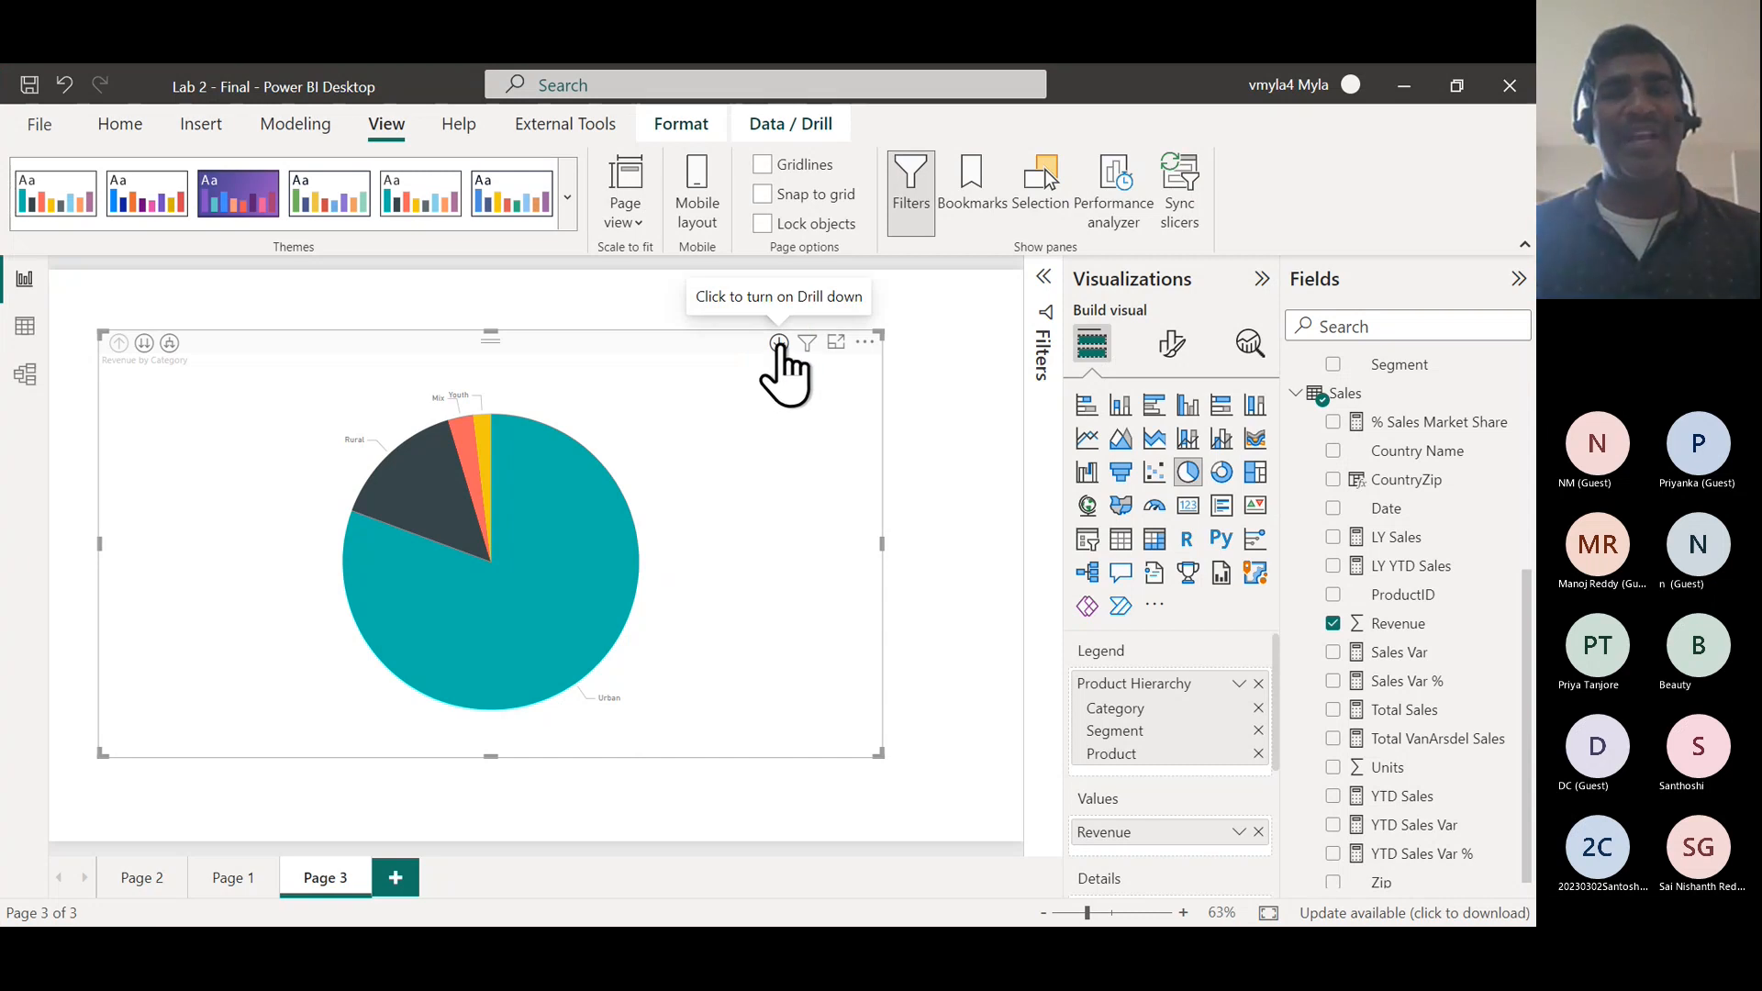
pyautogui.click(778, 344)
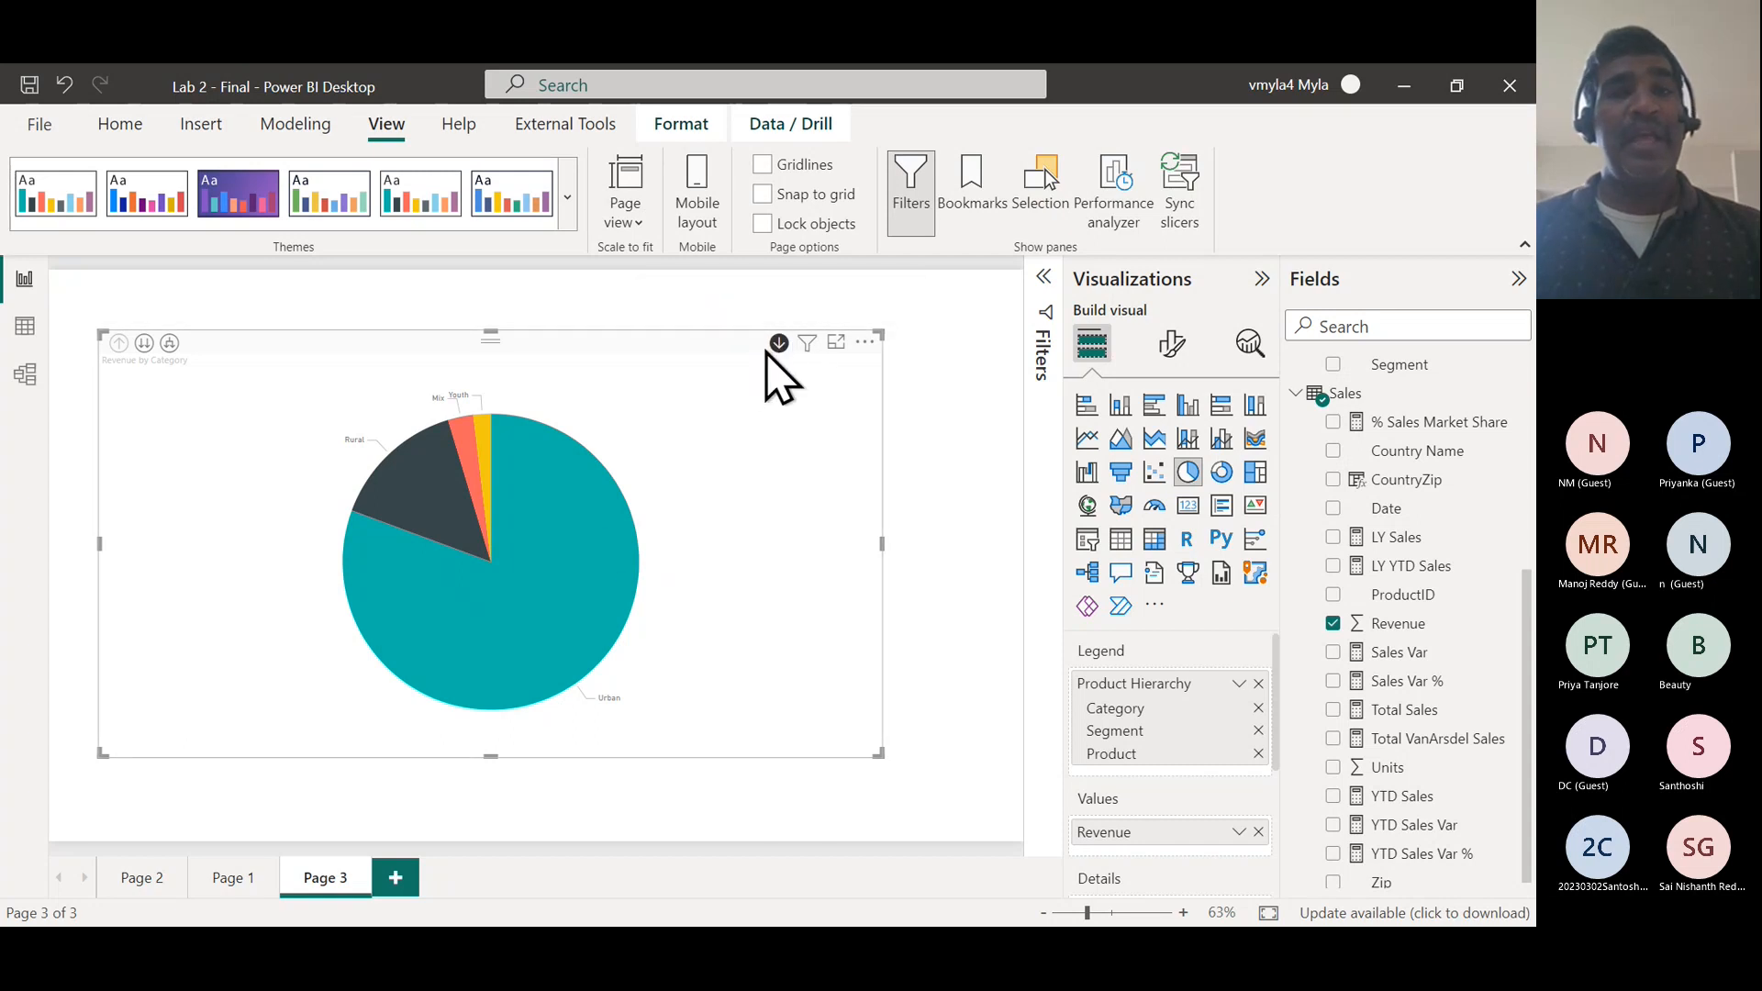
pyautogui.moveTo(564, 539)
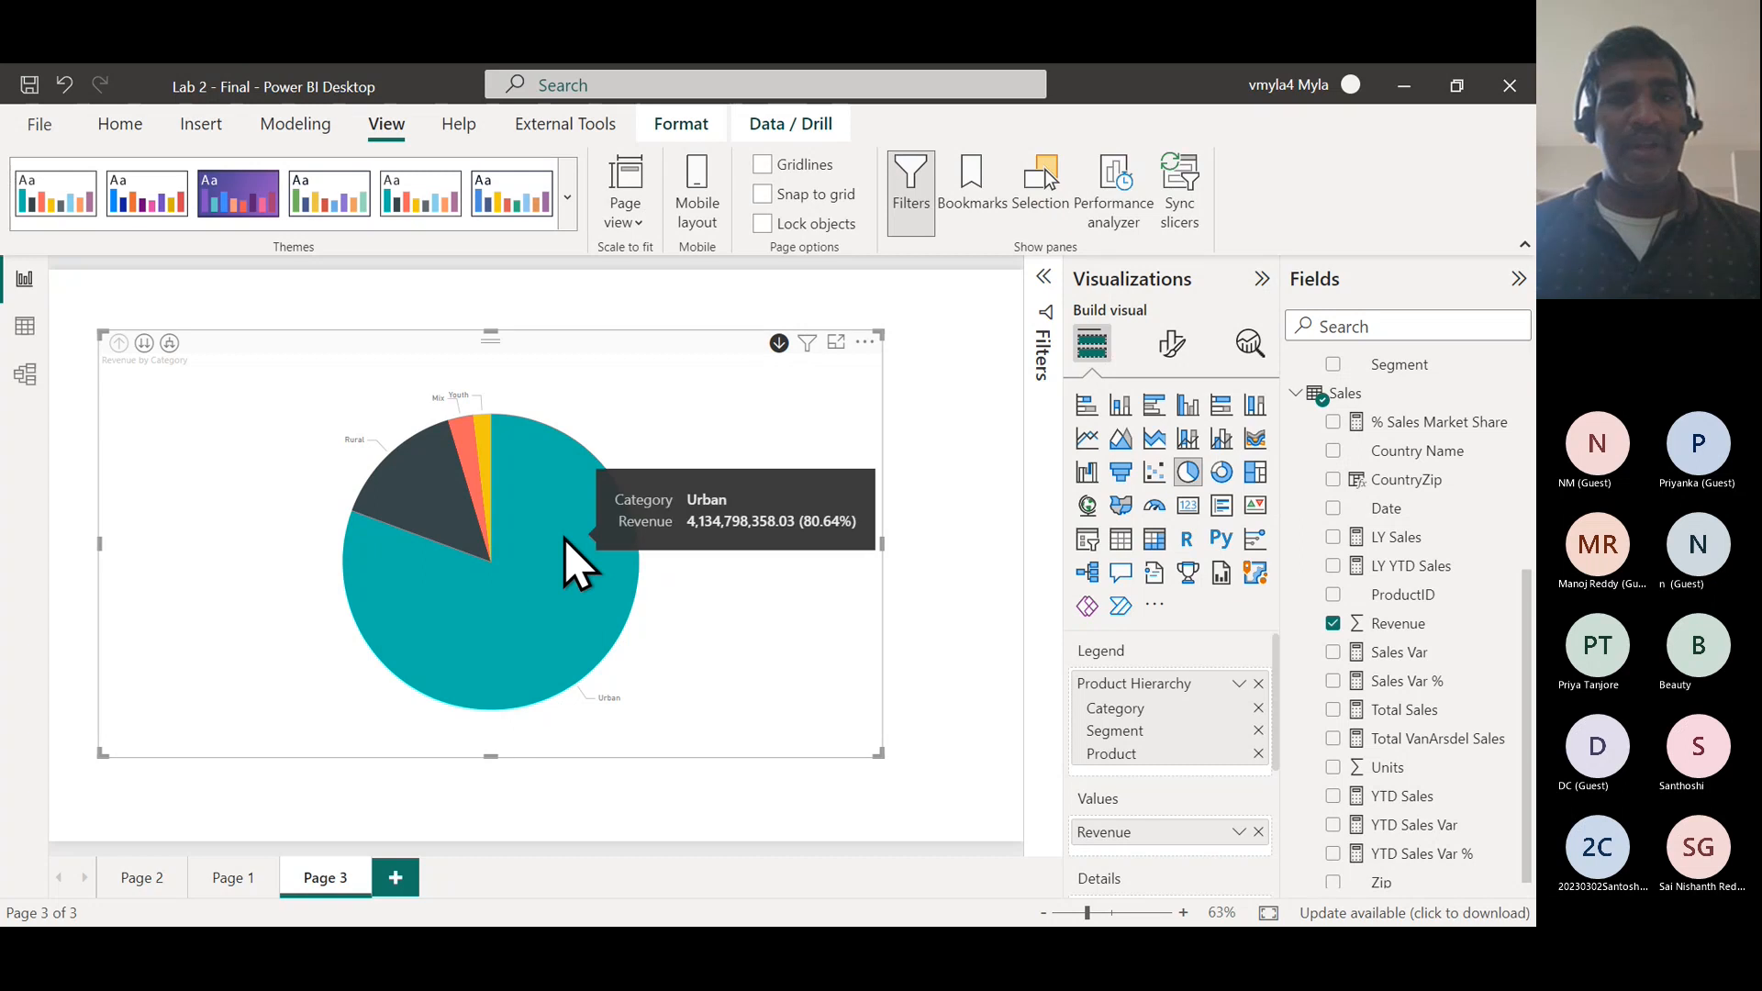
# - Drill into the Urban slice and its Moderation segment to reach the pie chart's product level, and mark the drill-up control
pyautogui.rightClick(565, 540)
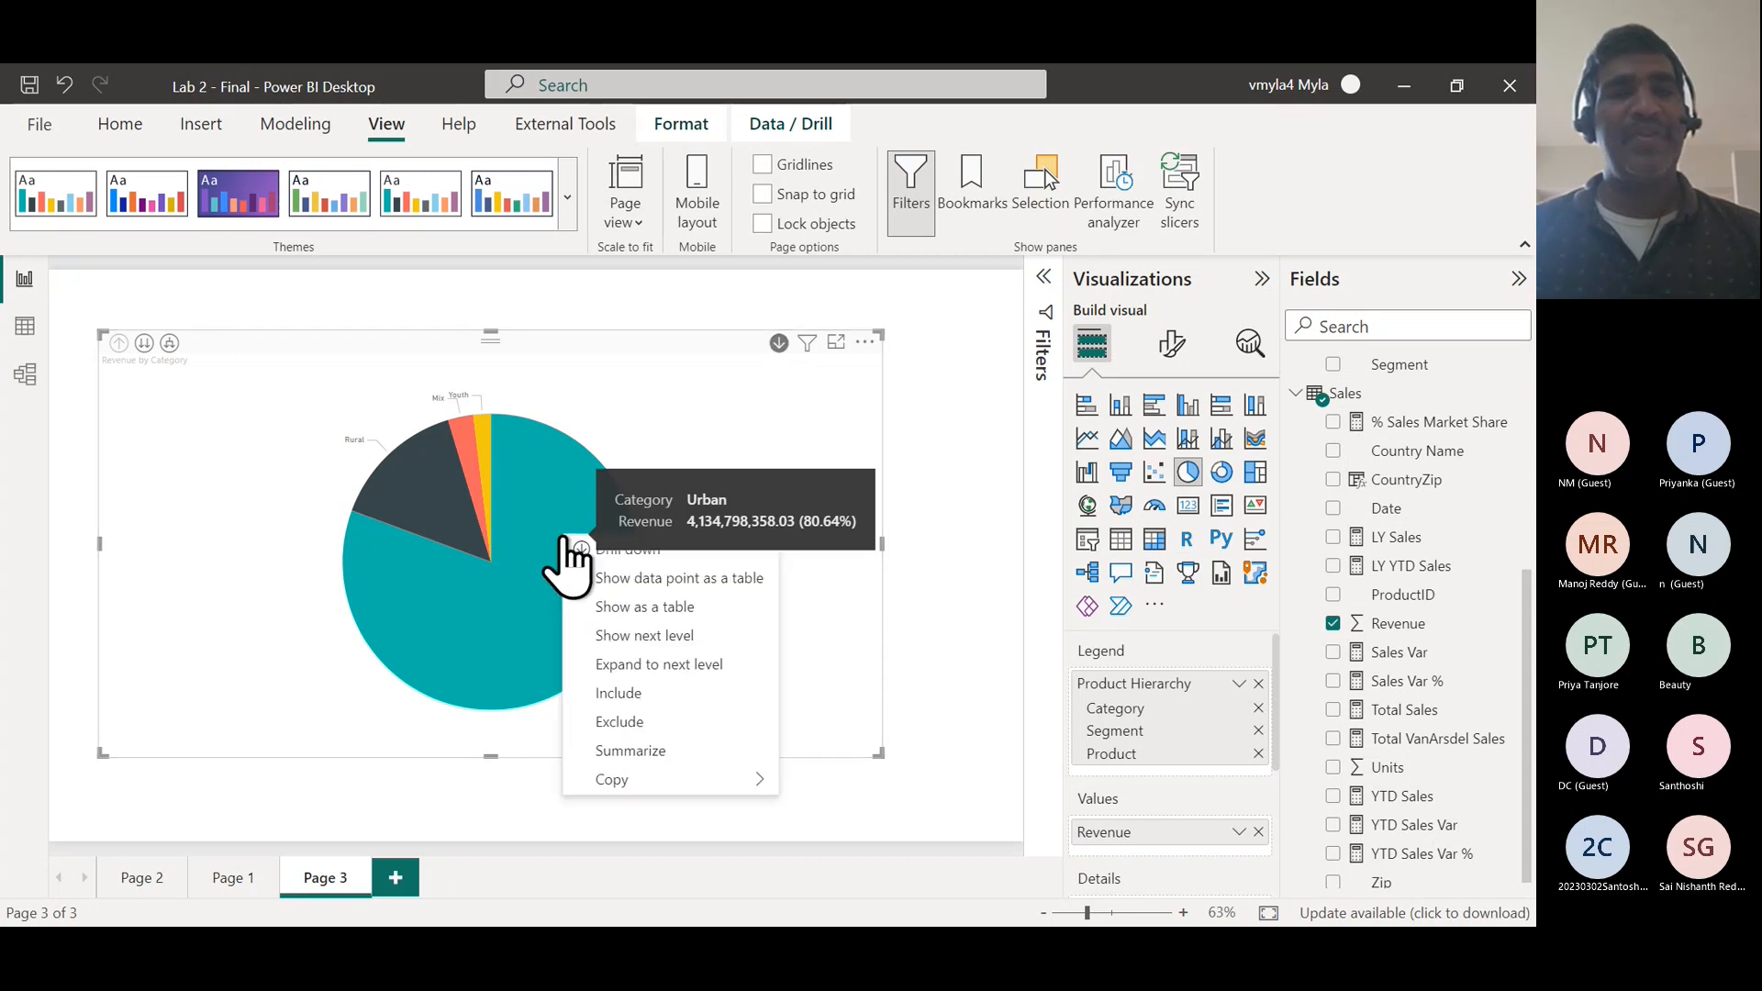
pyautogui.click(832, 503)
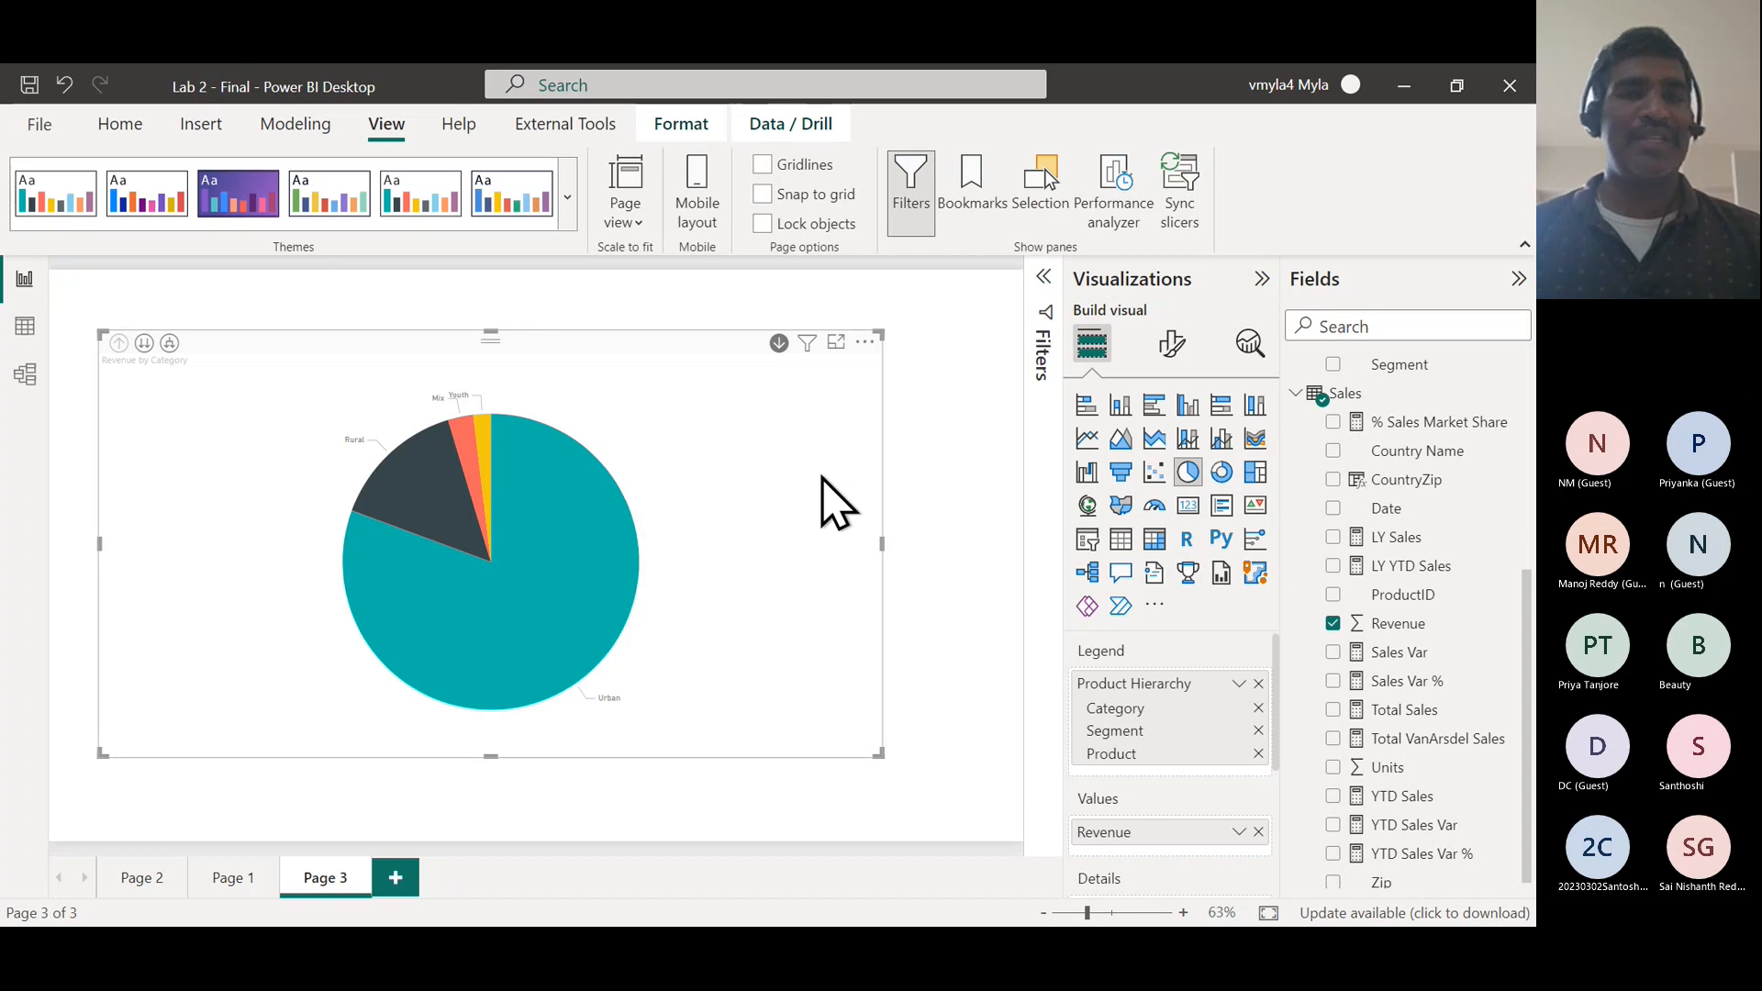
pyautogui.click(569, 576)
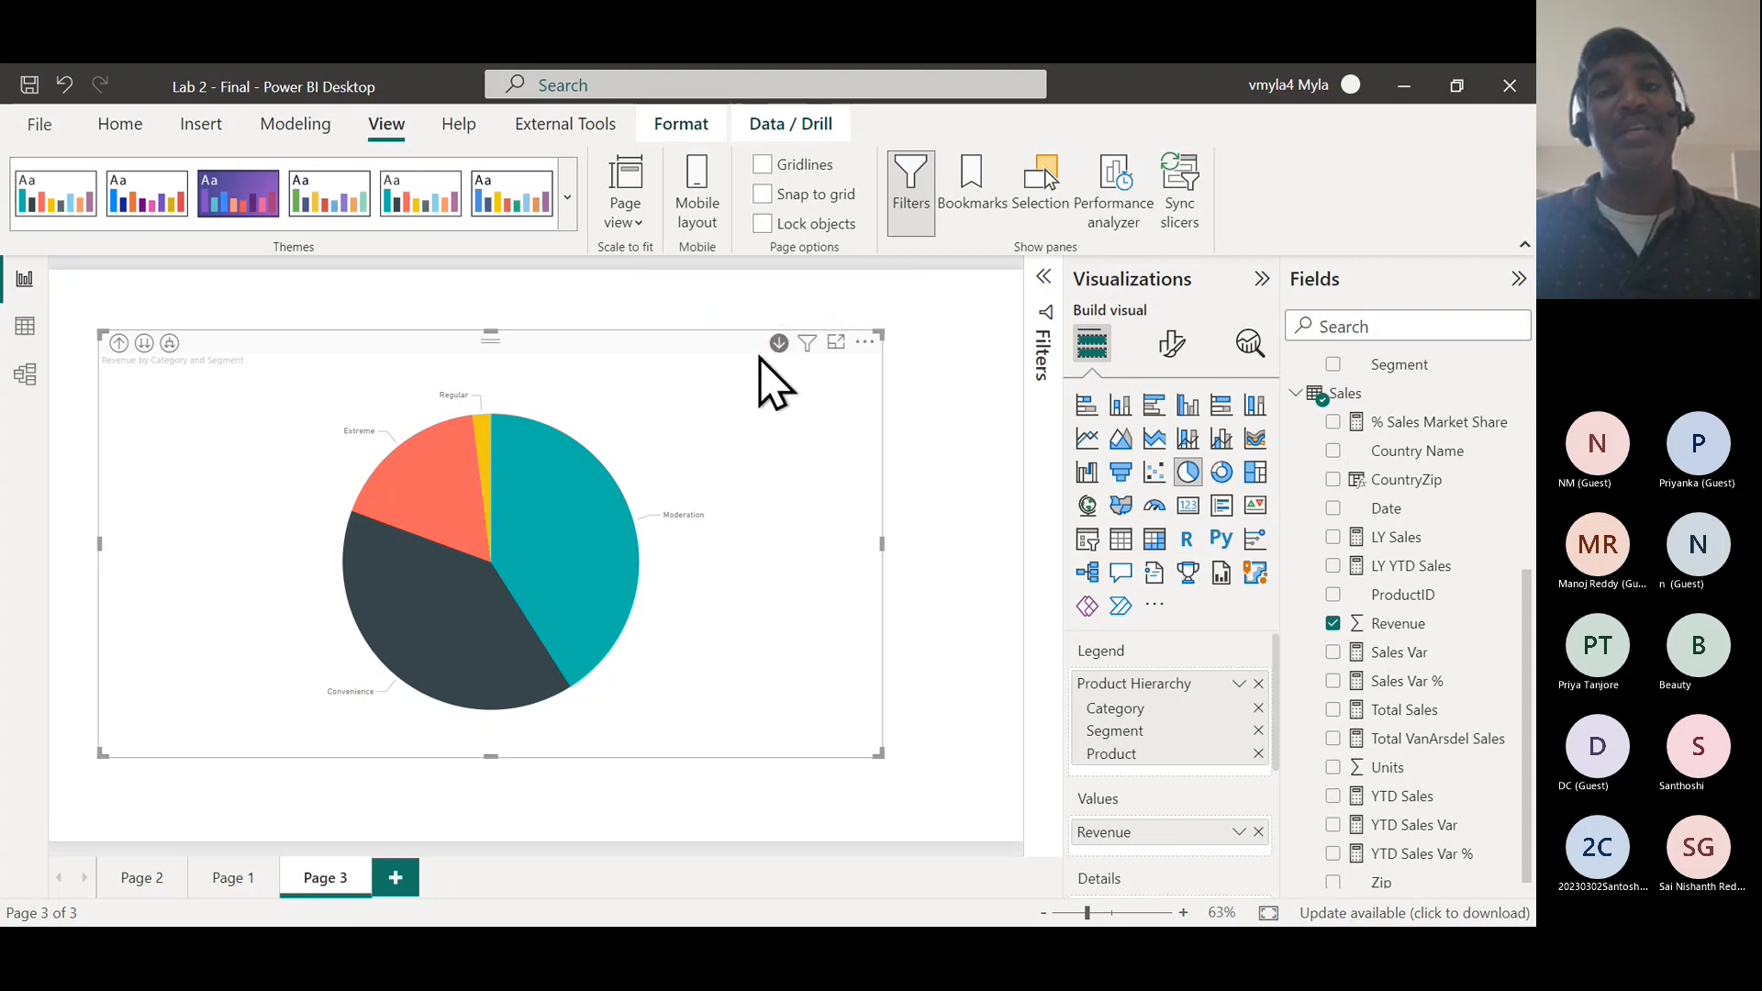
pyautogui.moveTo(581, 549)
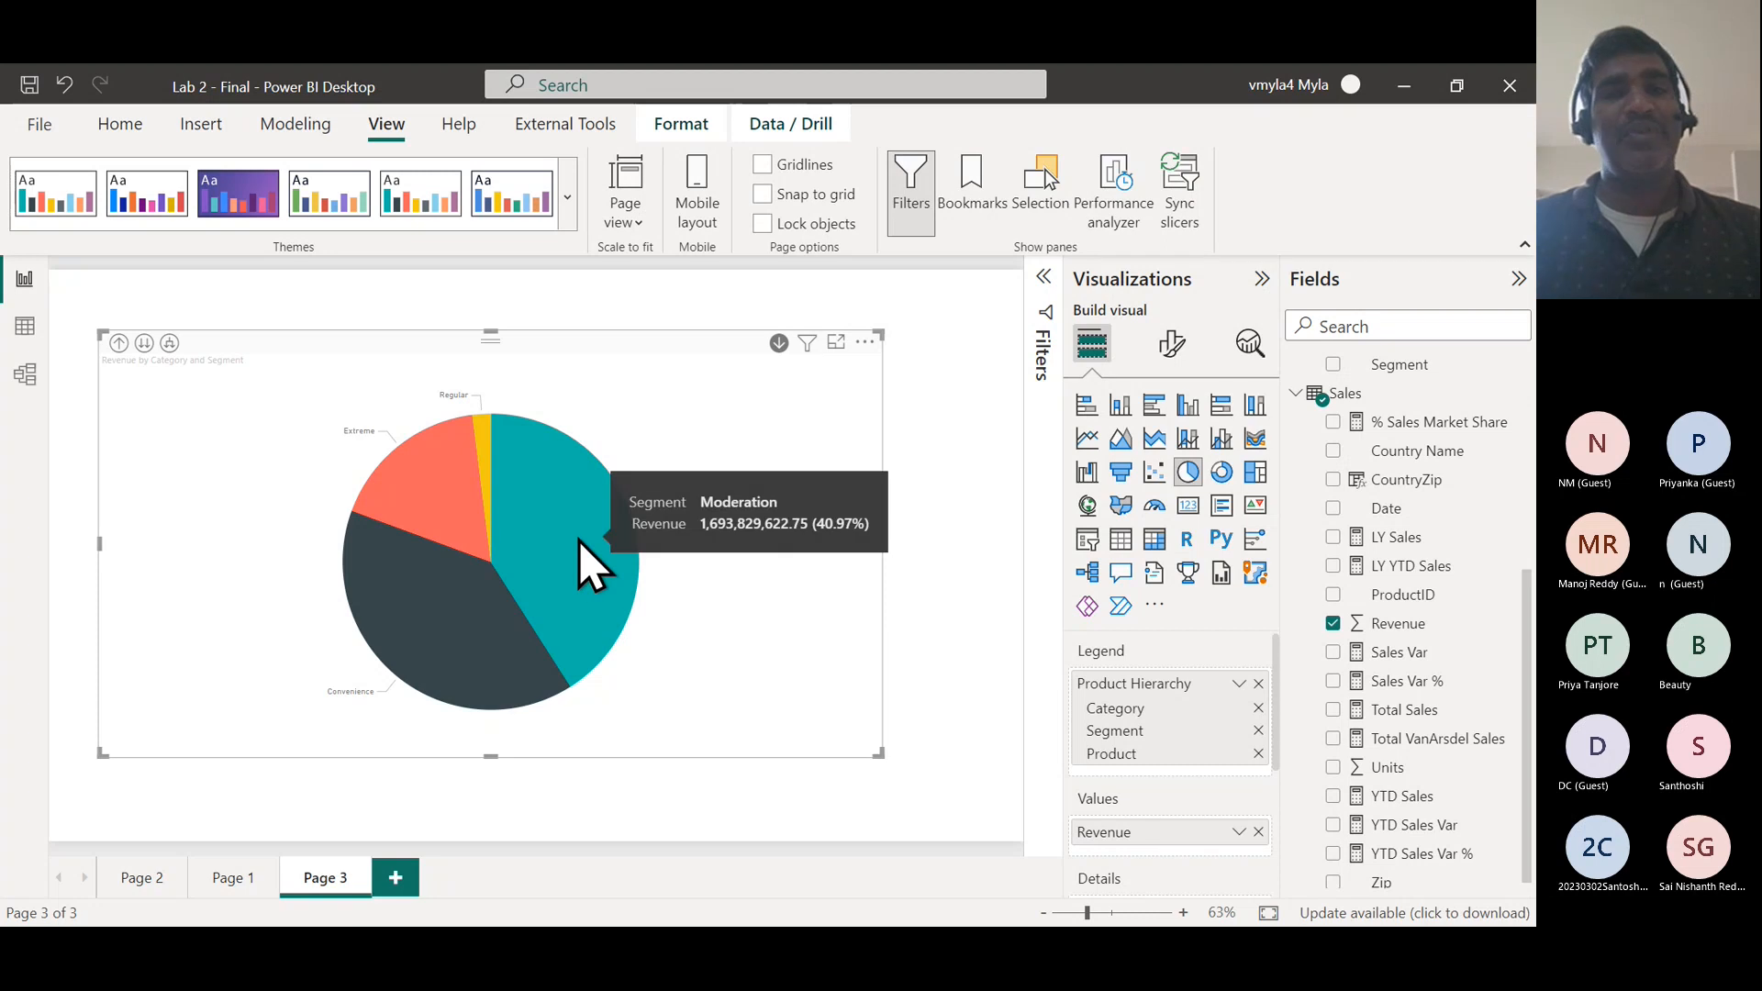
pyautogui.click(580, 548)
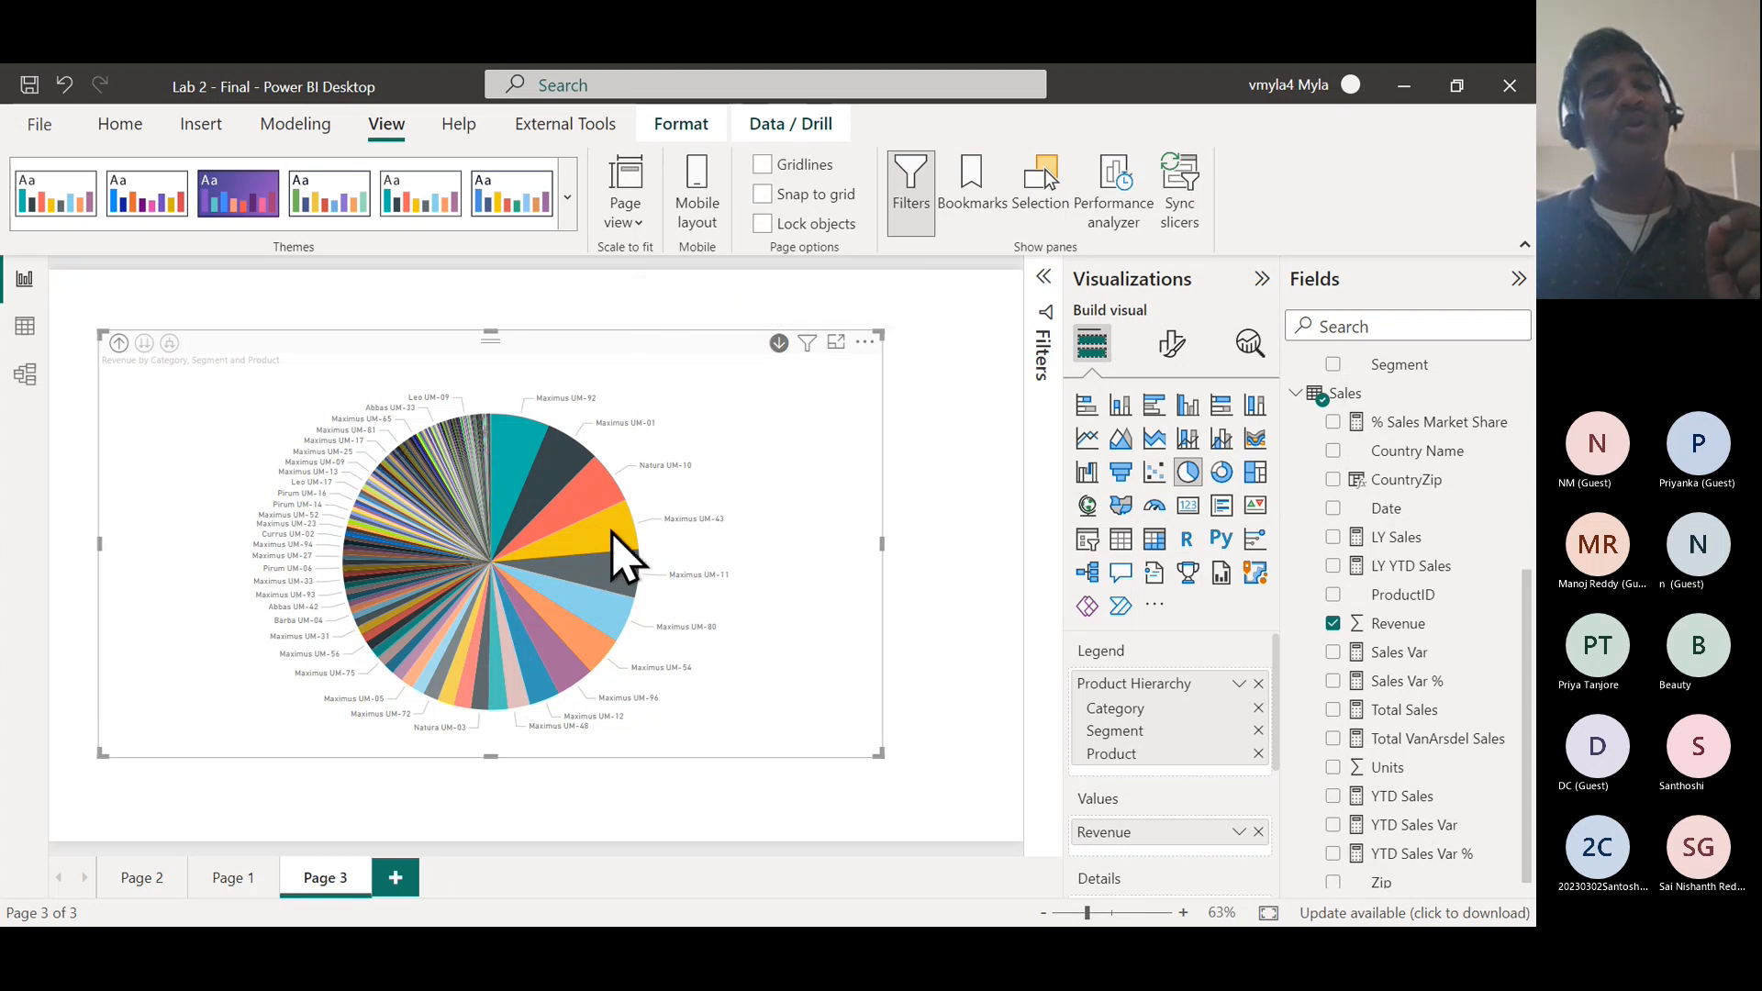
pyautogui.moveTo(612, 532)
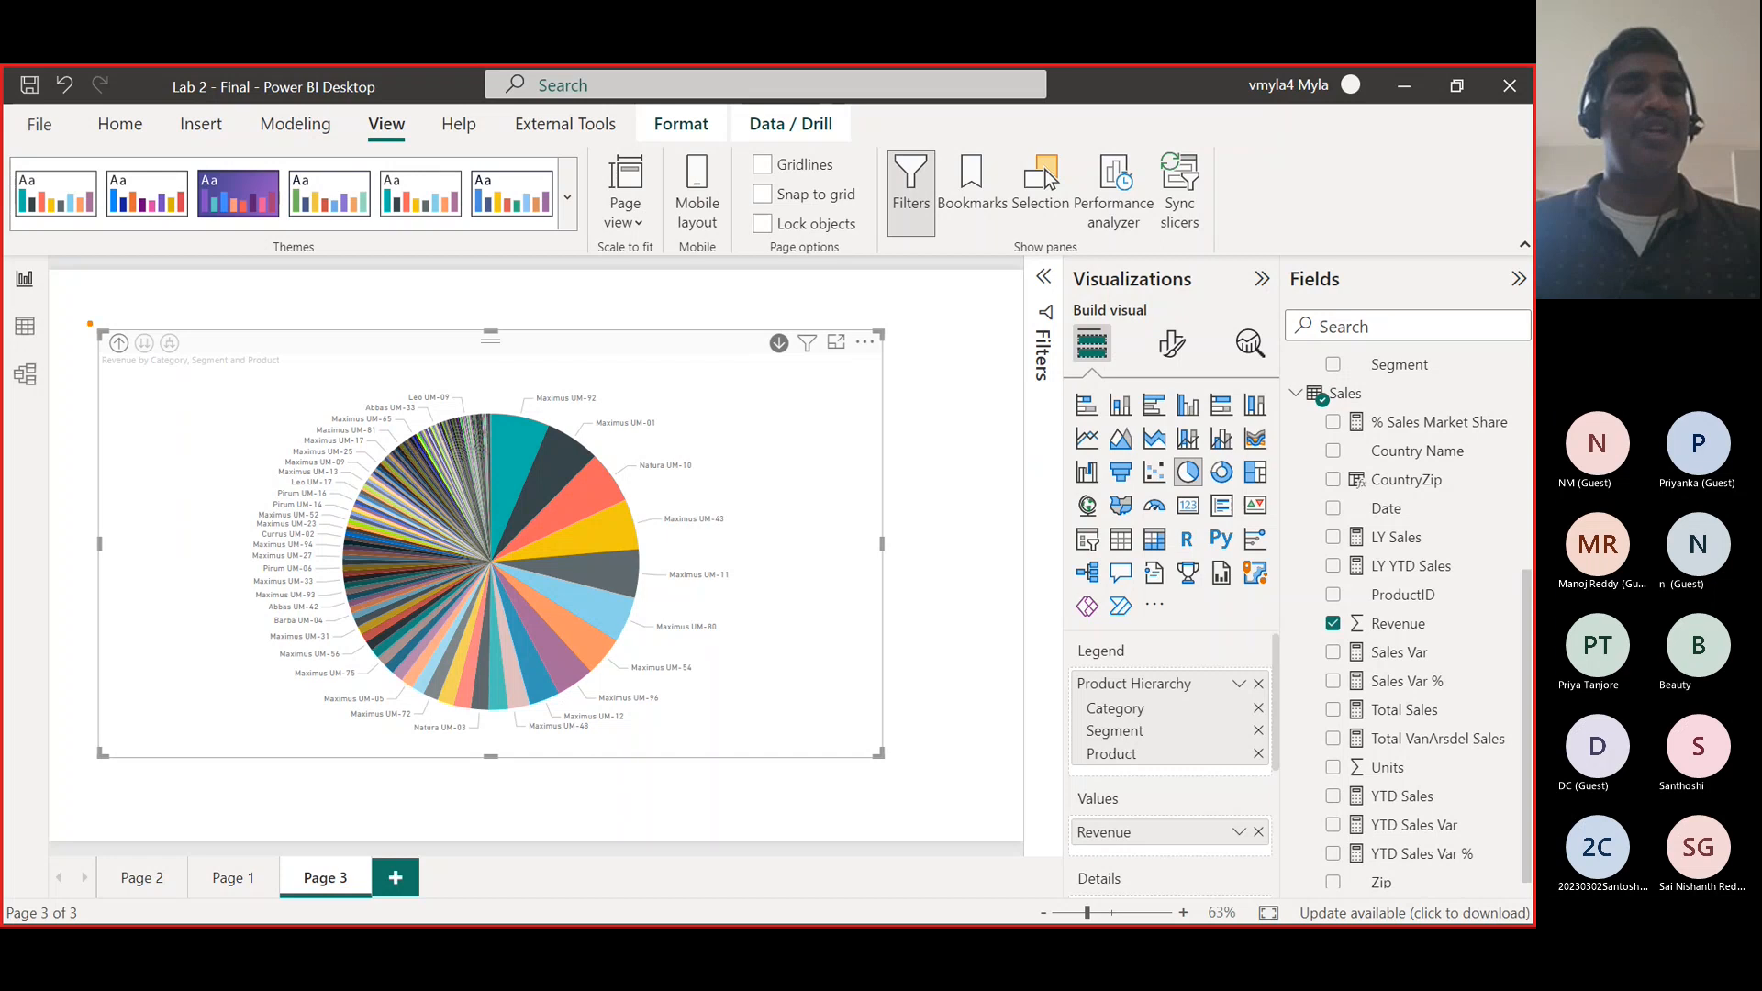
pyautogui.moveTo(81, 314); pyautogui.dragTo(217, 369)
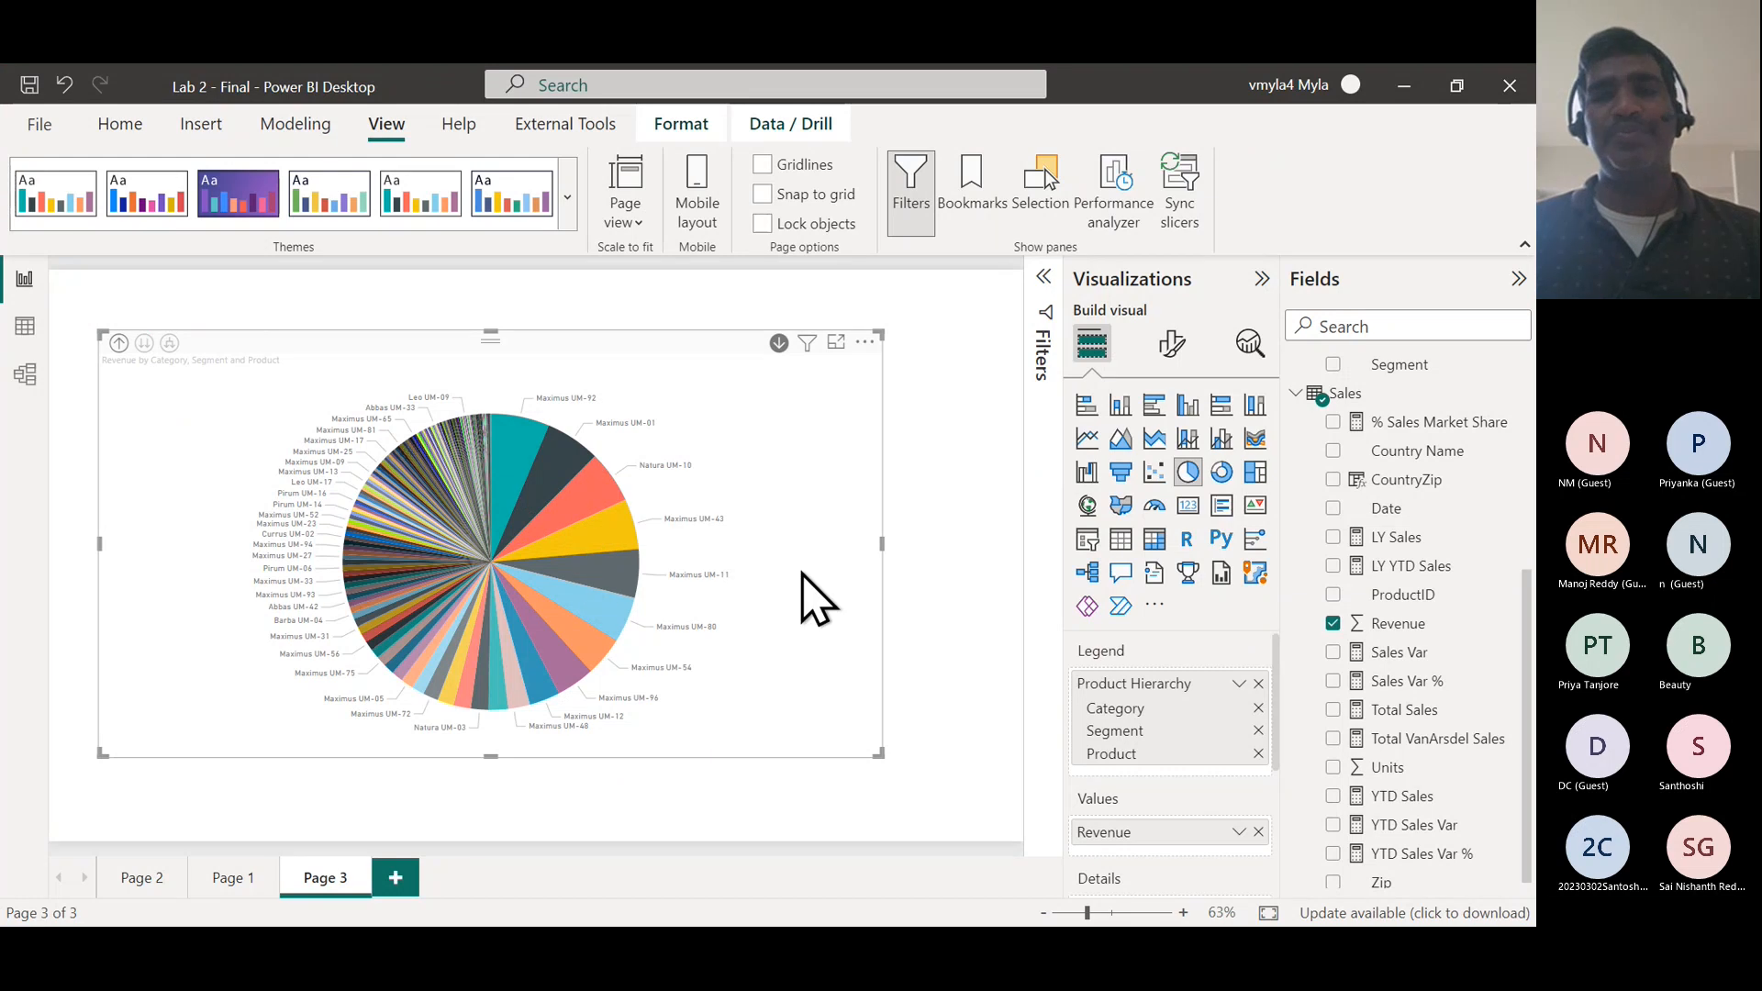
# - Convert the pie chart to a table and finally a stacked column chart, and drill it up to the category level
pyautogui.click(1120, 541)
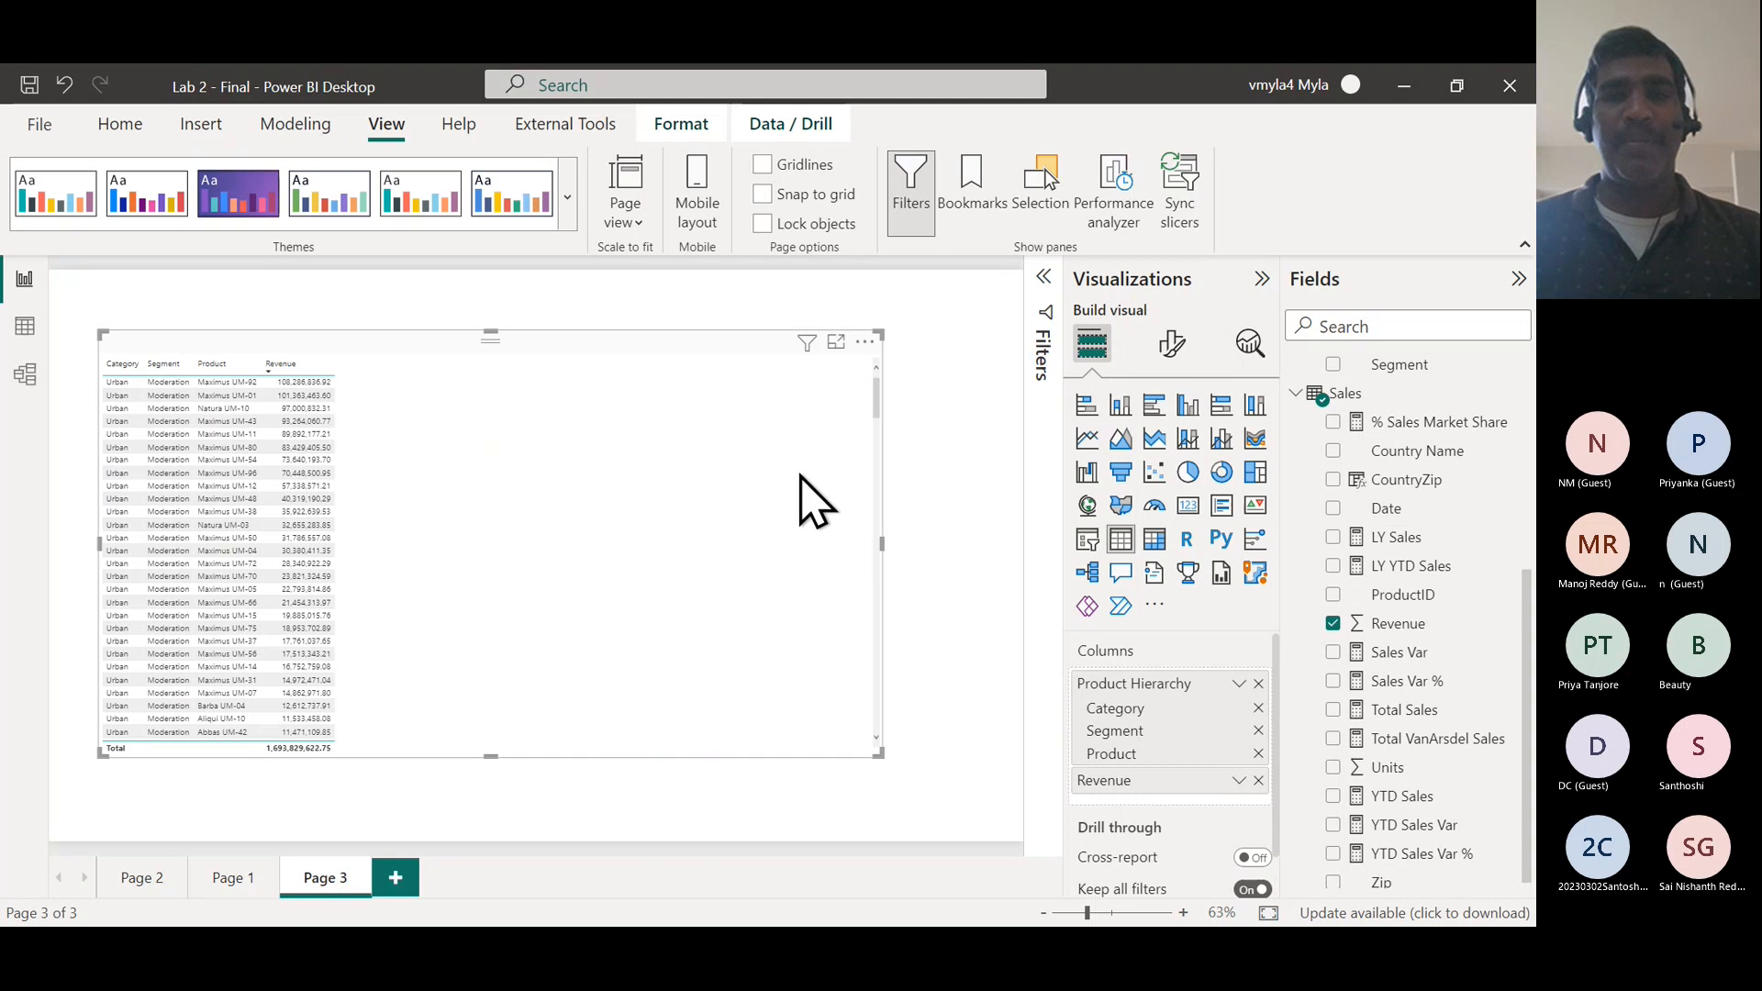
pyautogui.click(1120, 409)
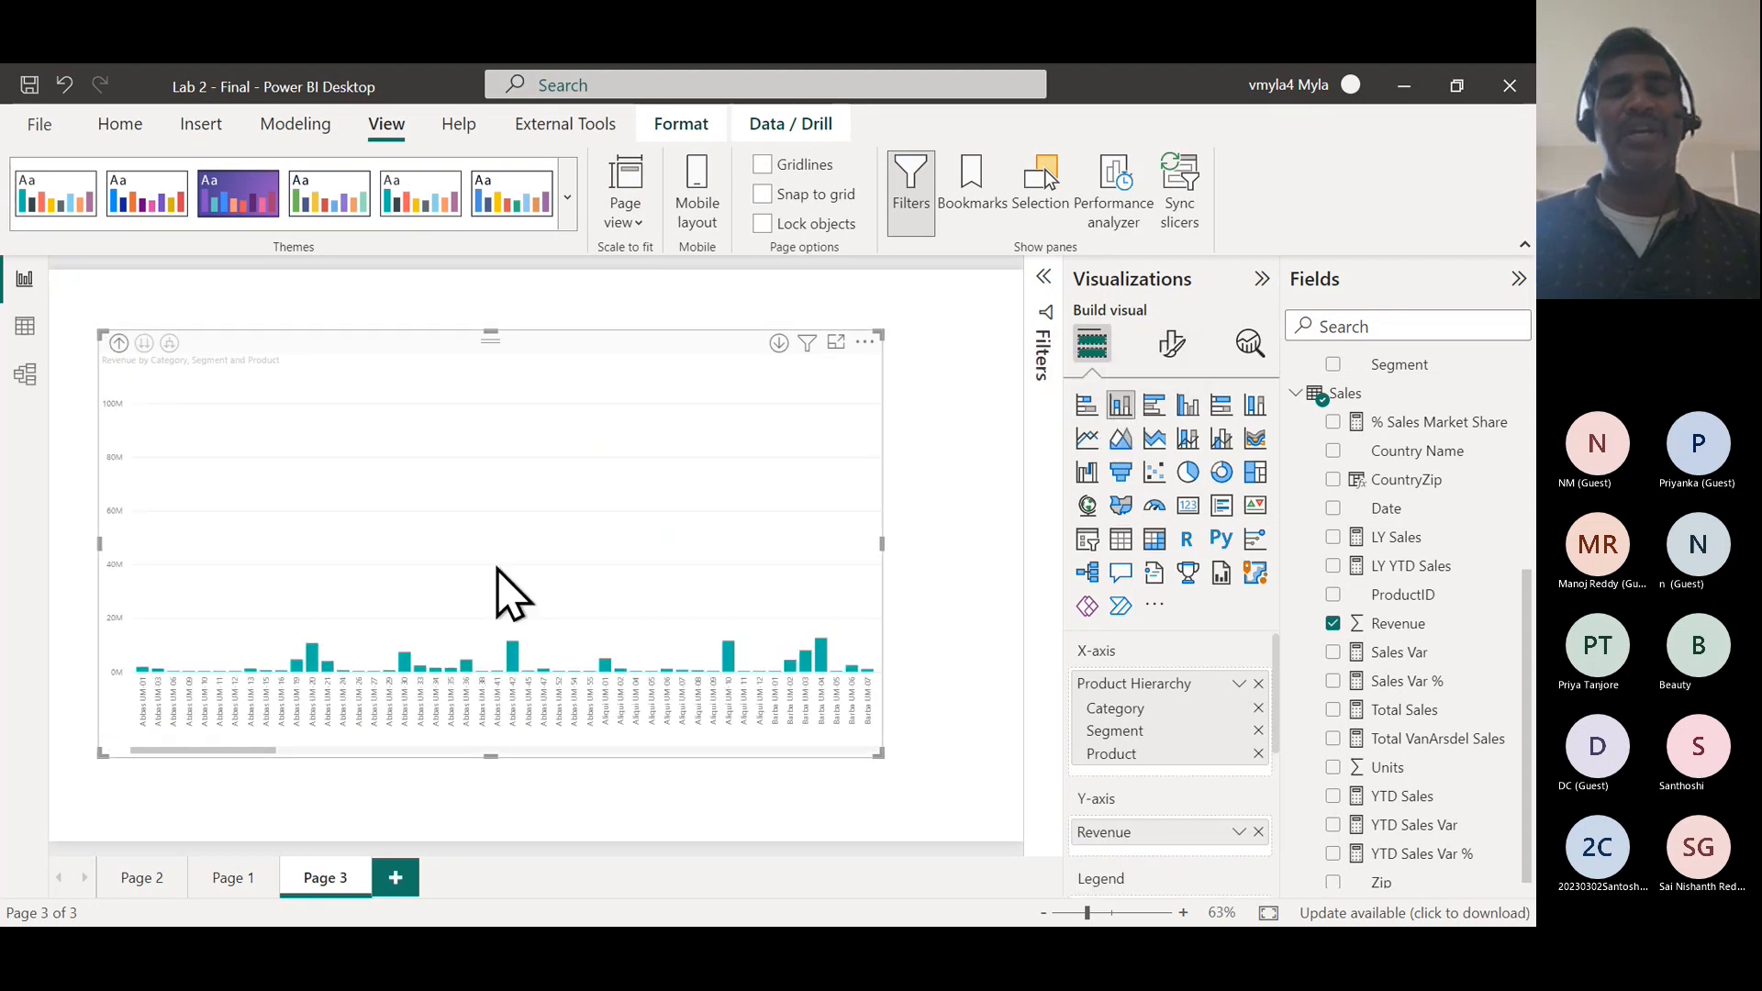
pyautogui.click(118, 344)
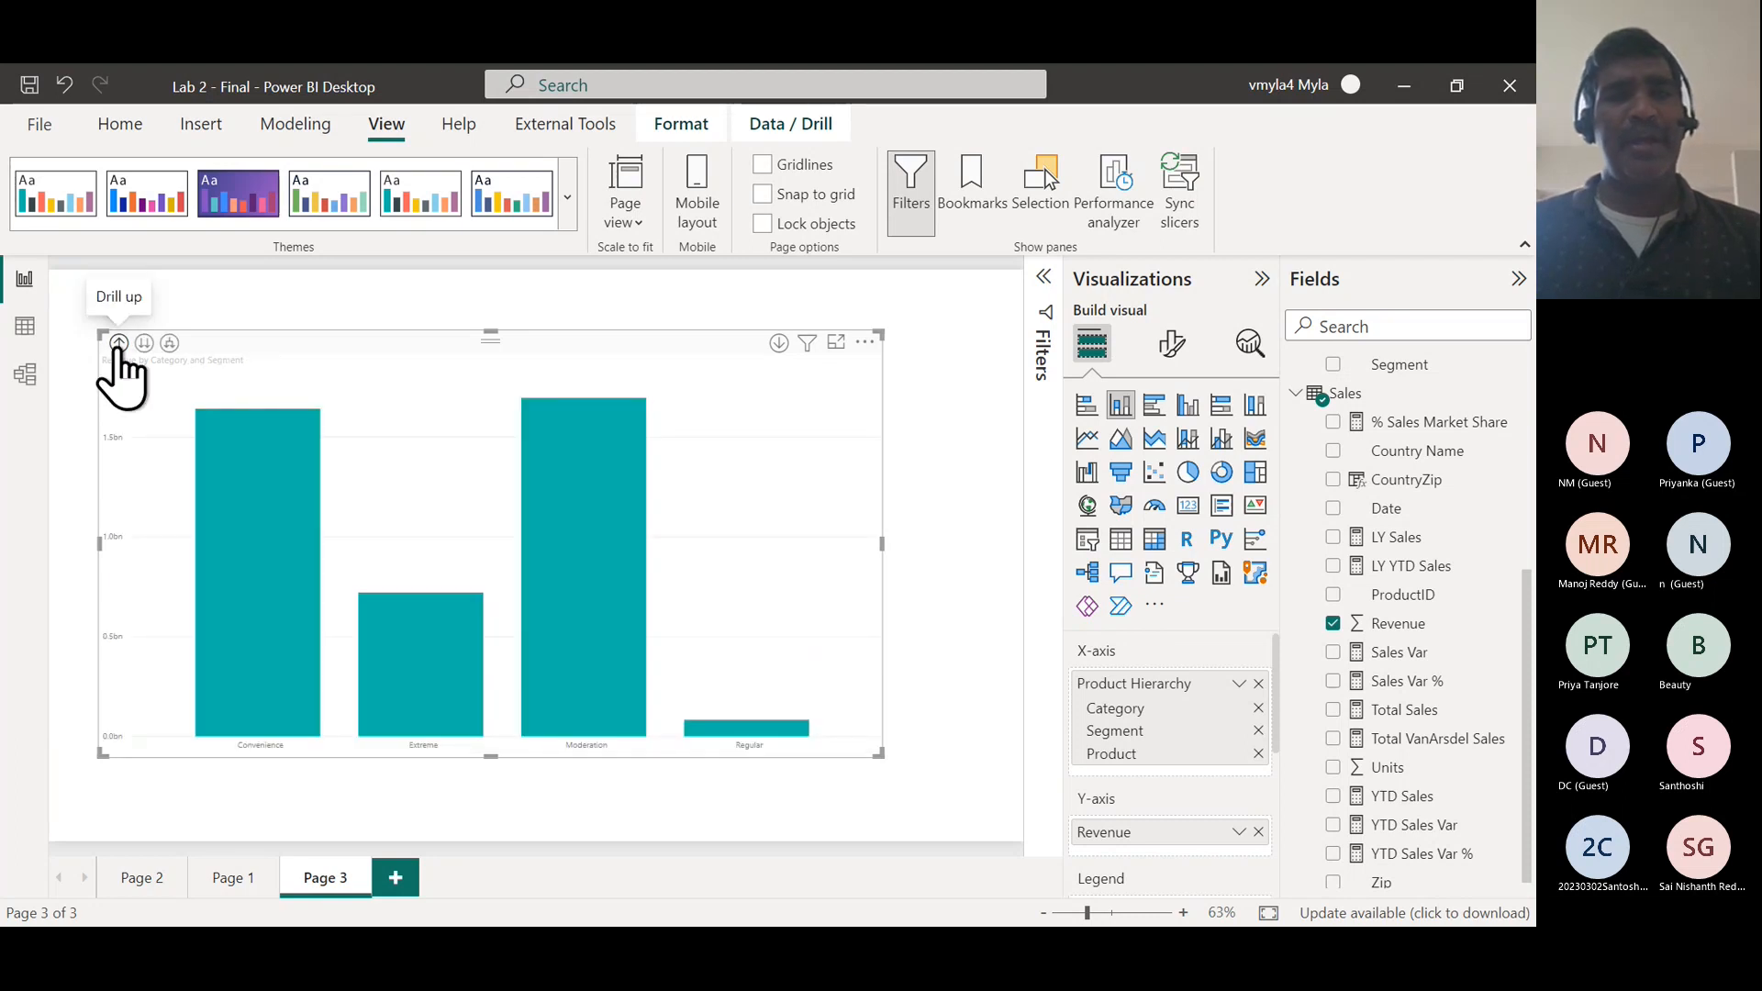
pyautogui.click(118, 344)
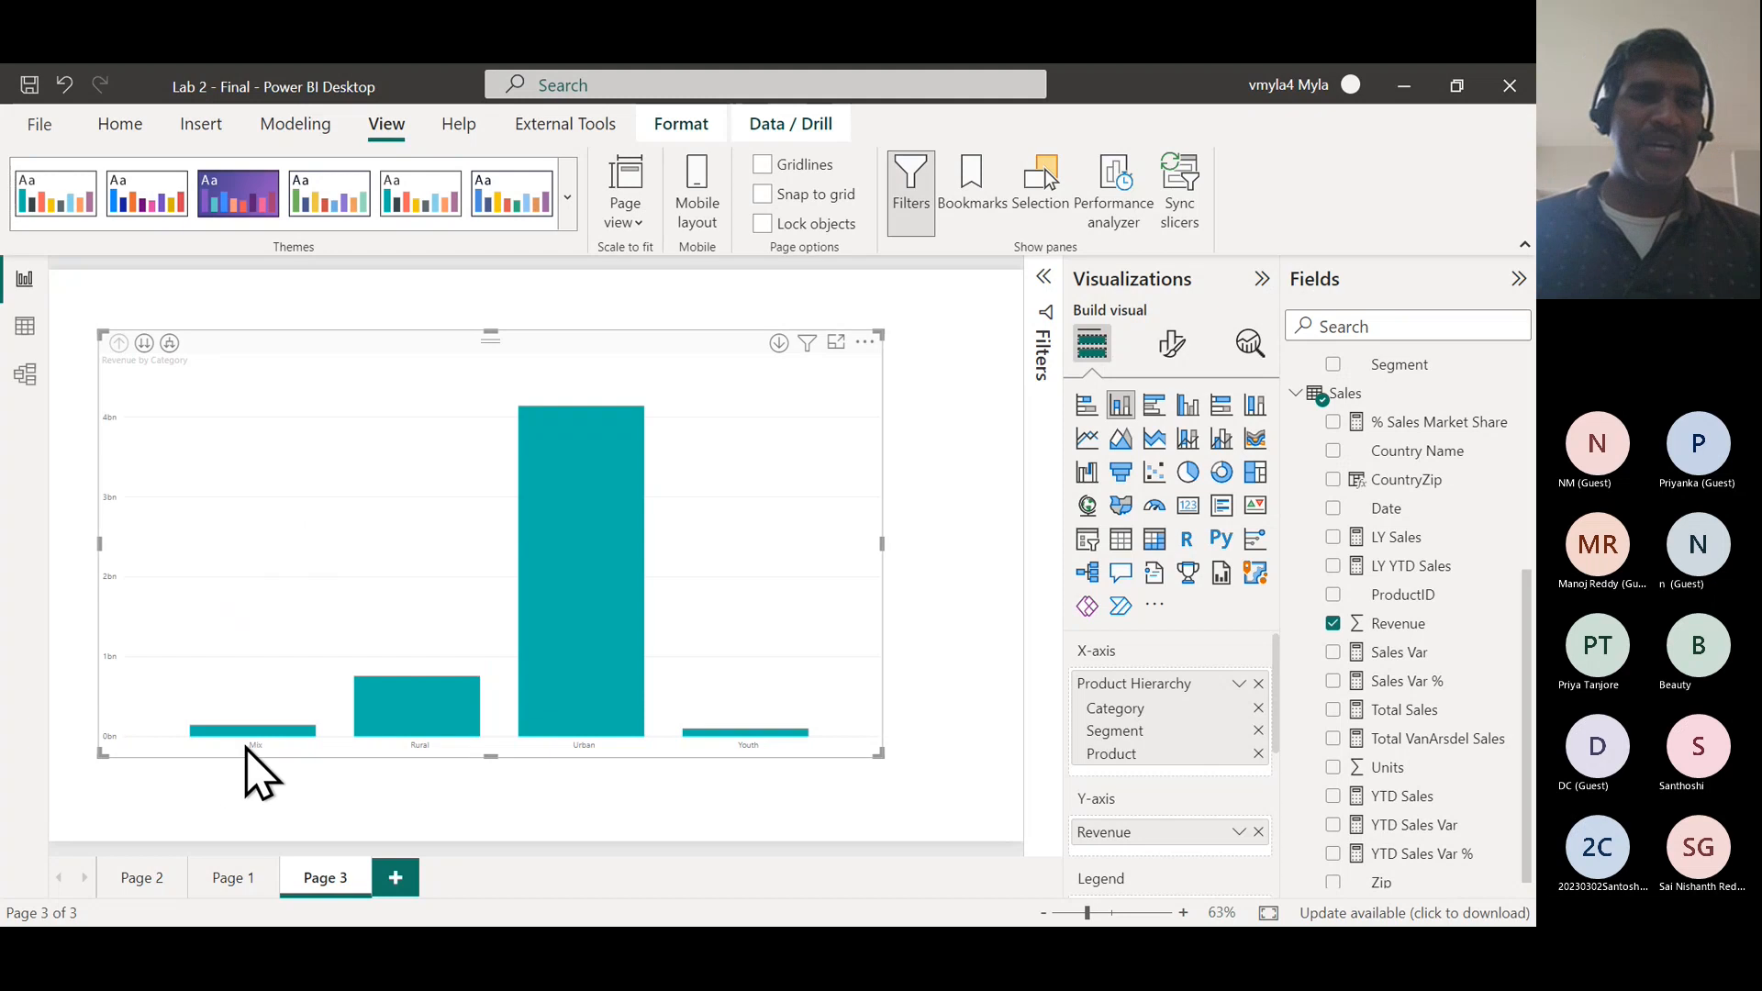
pyautogui.moveTo(256, 740)
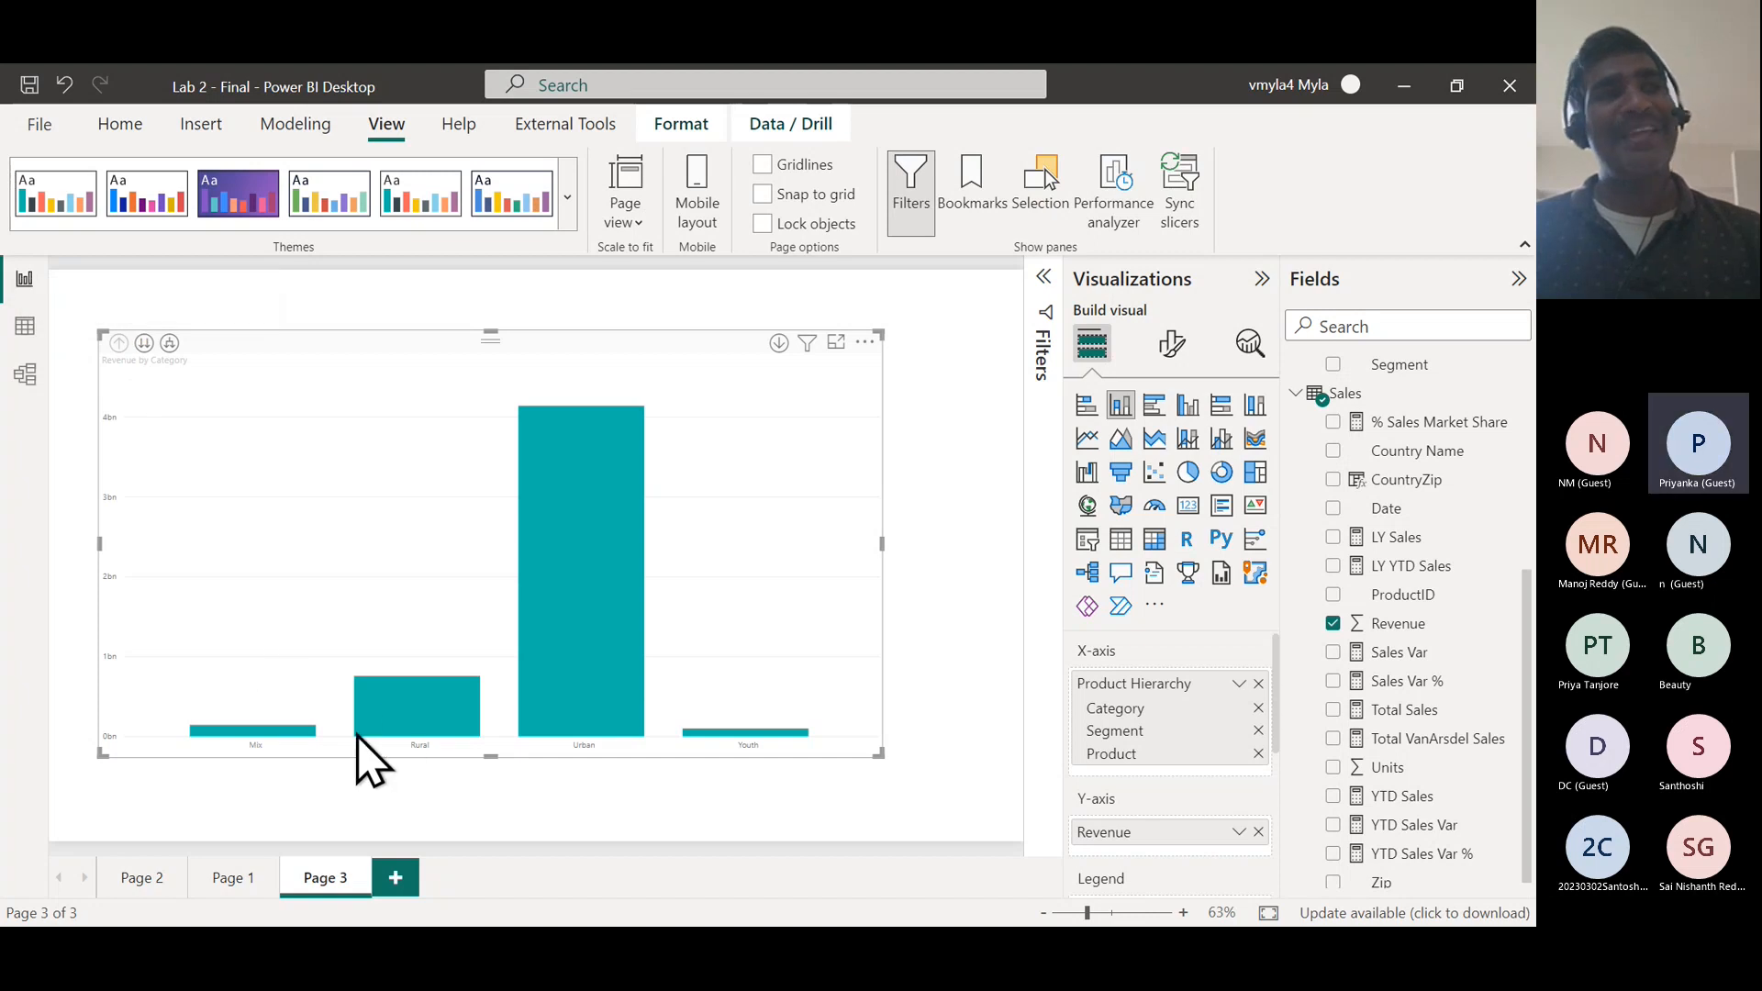
pyautogui.moveTo(358, 738)
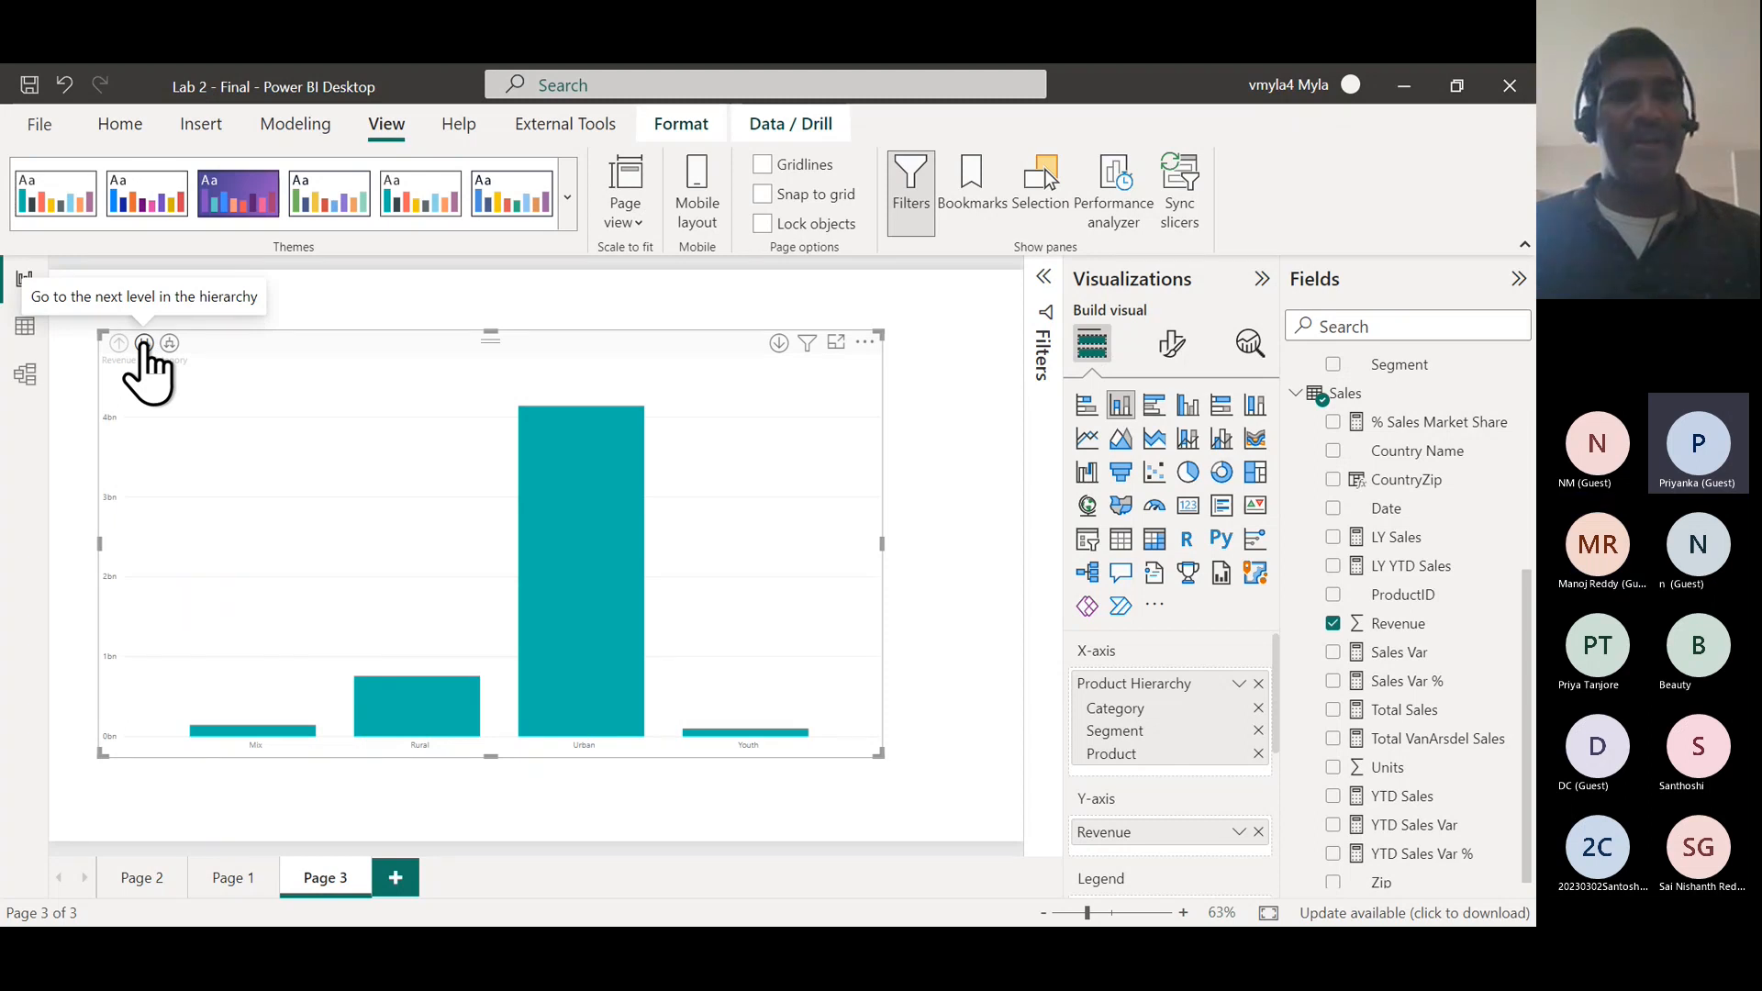
# - Add Revenue to the Category and Segment table on Page 1
pyautogui.click(234, 878)
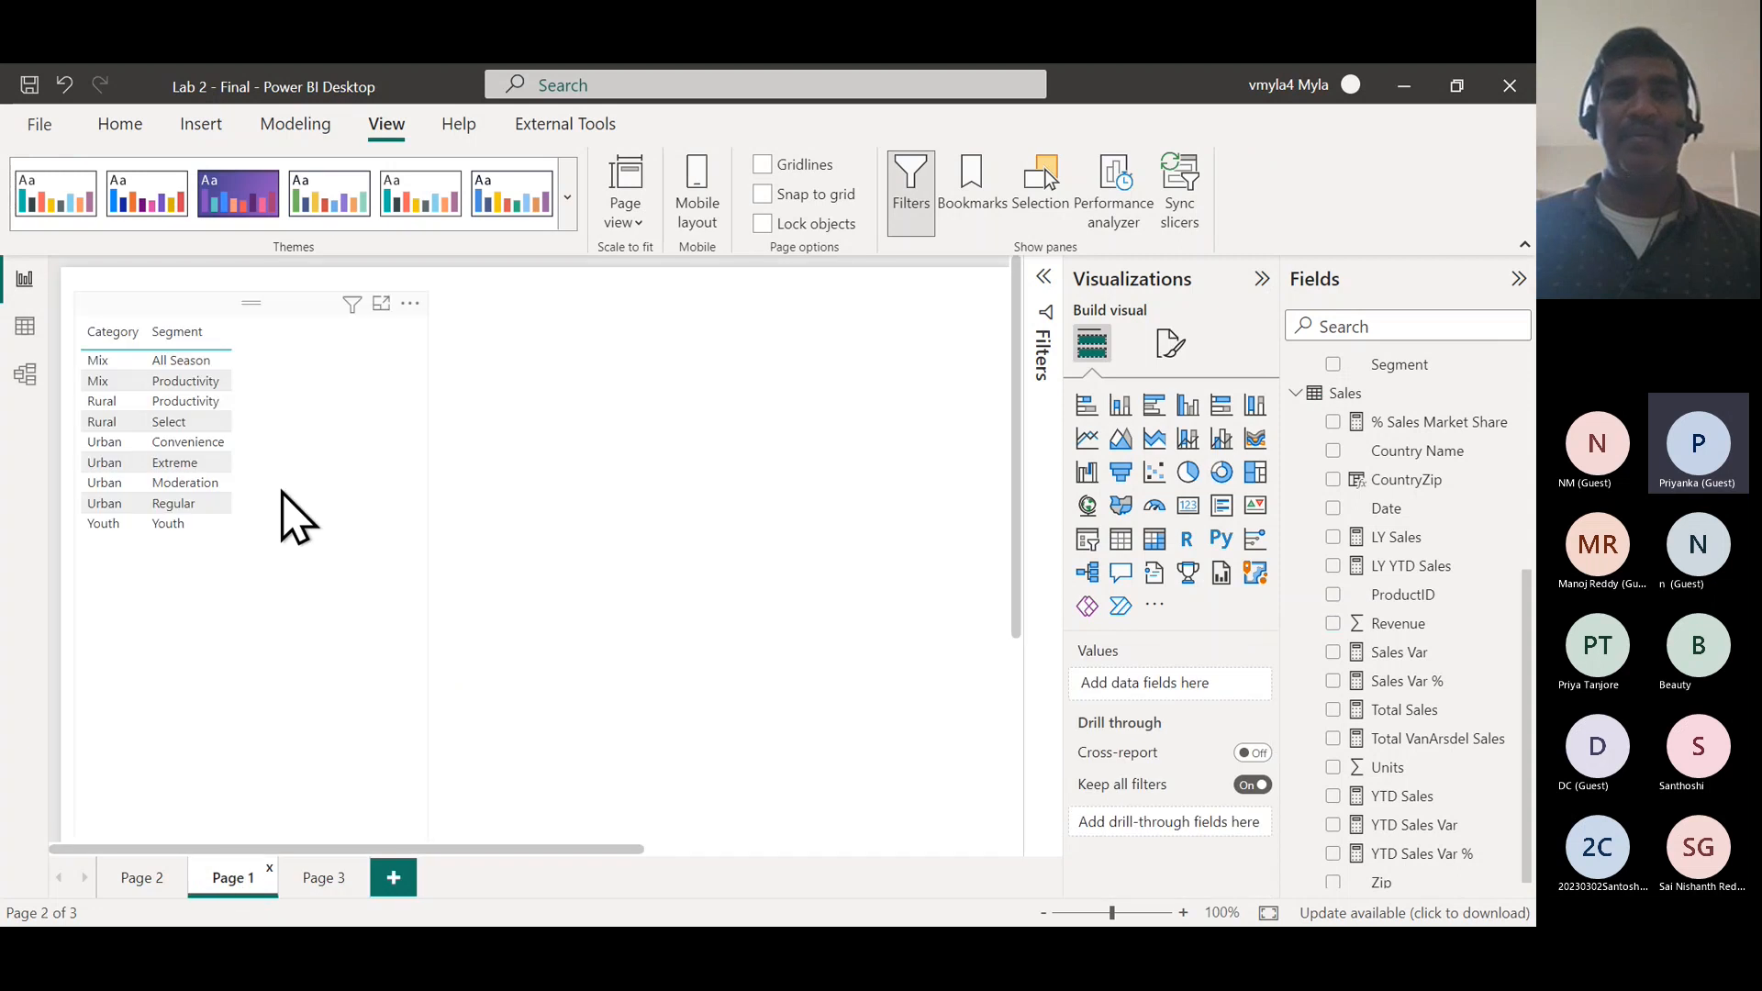
pyautogui.click(335, 578)
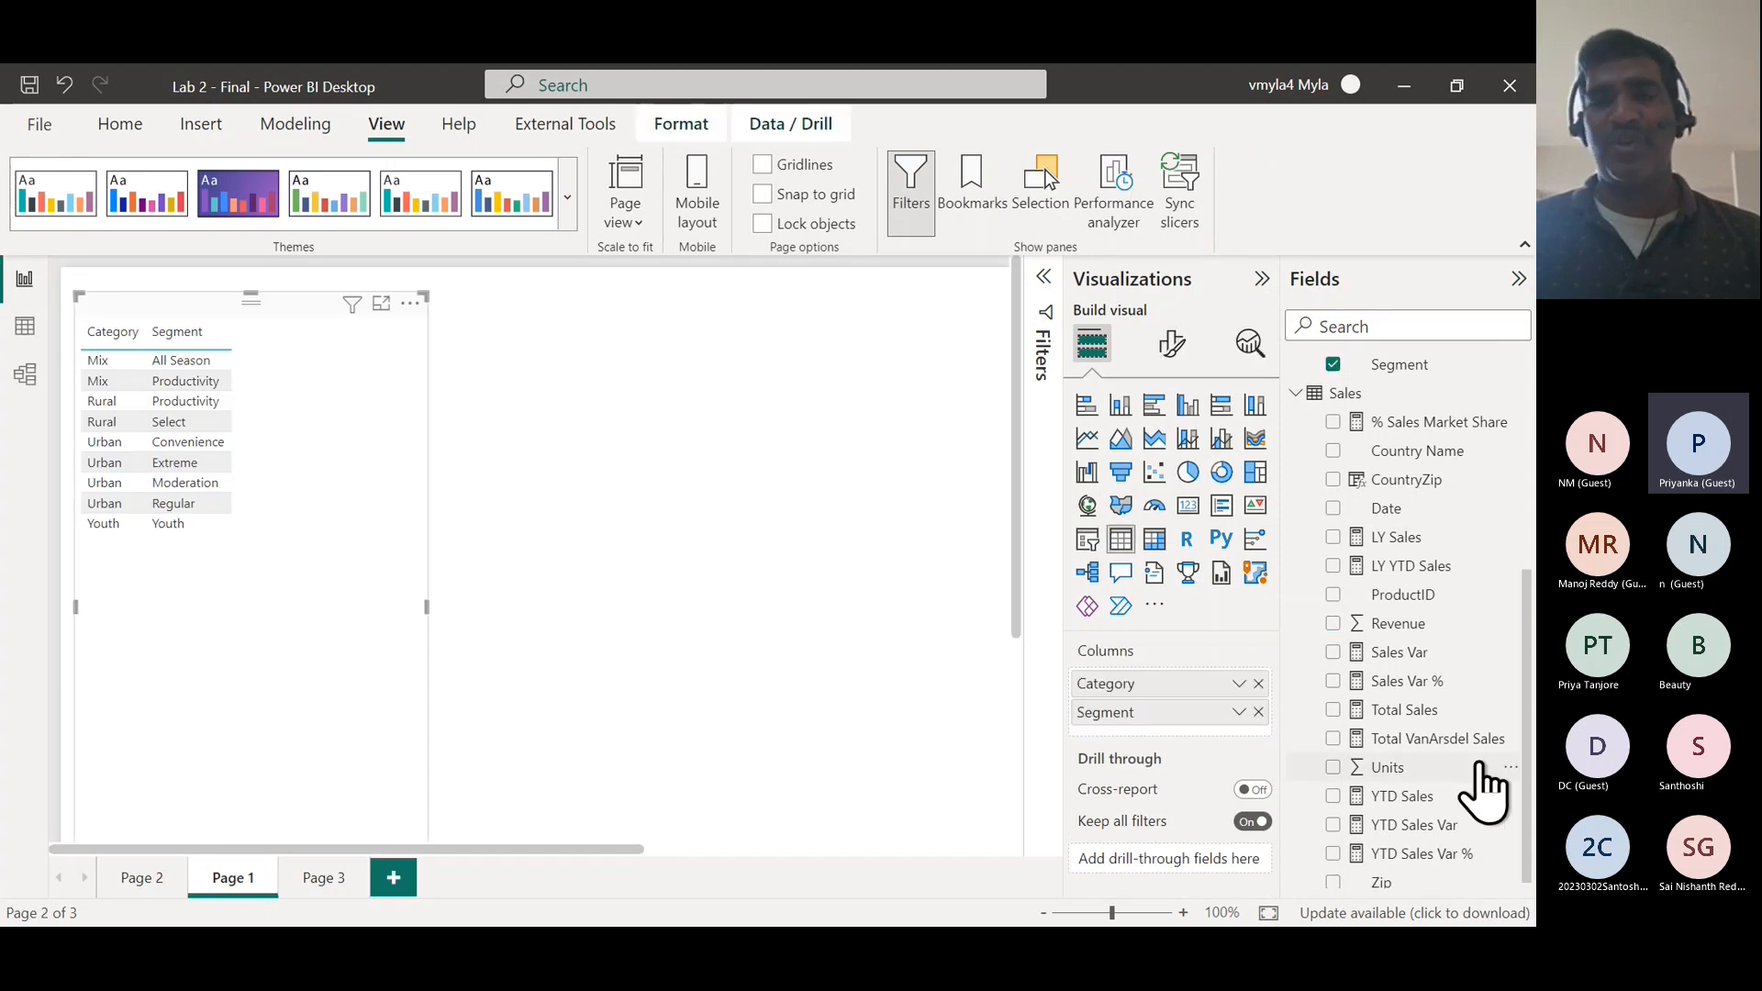
pyautogui.click(1332, 624)
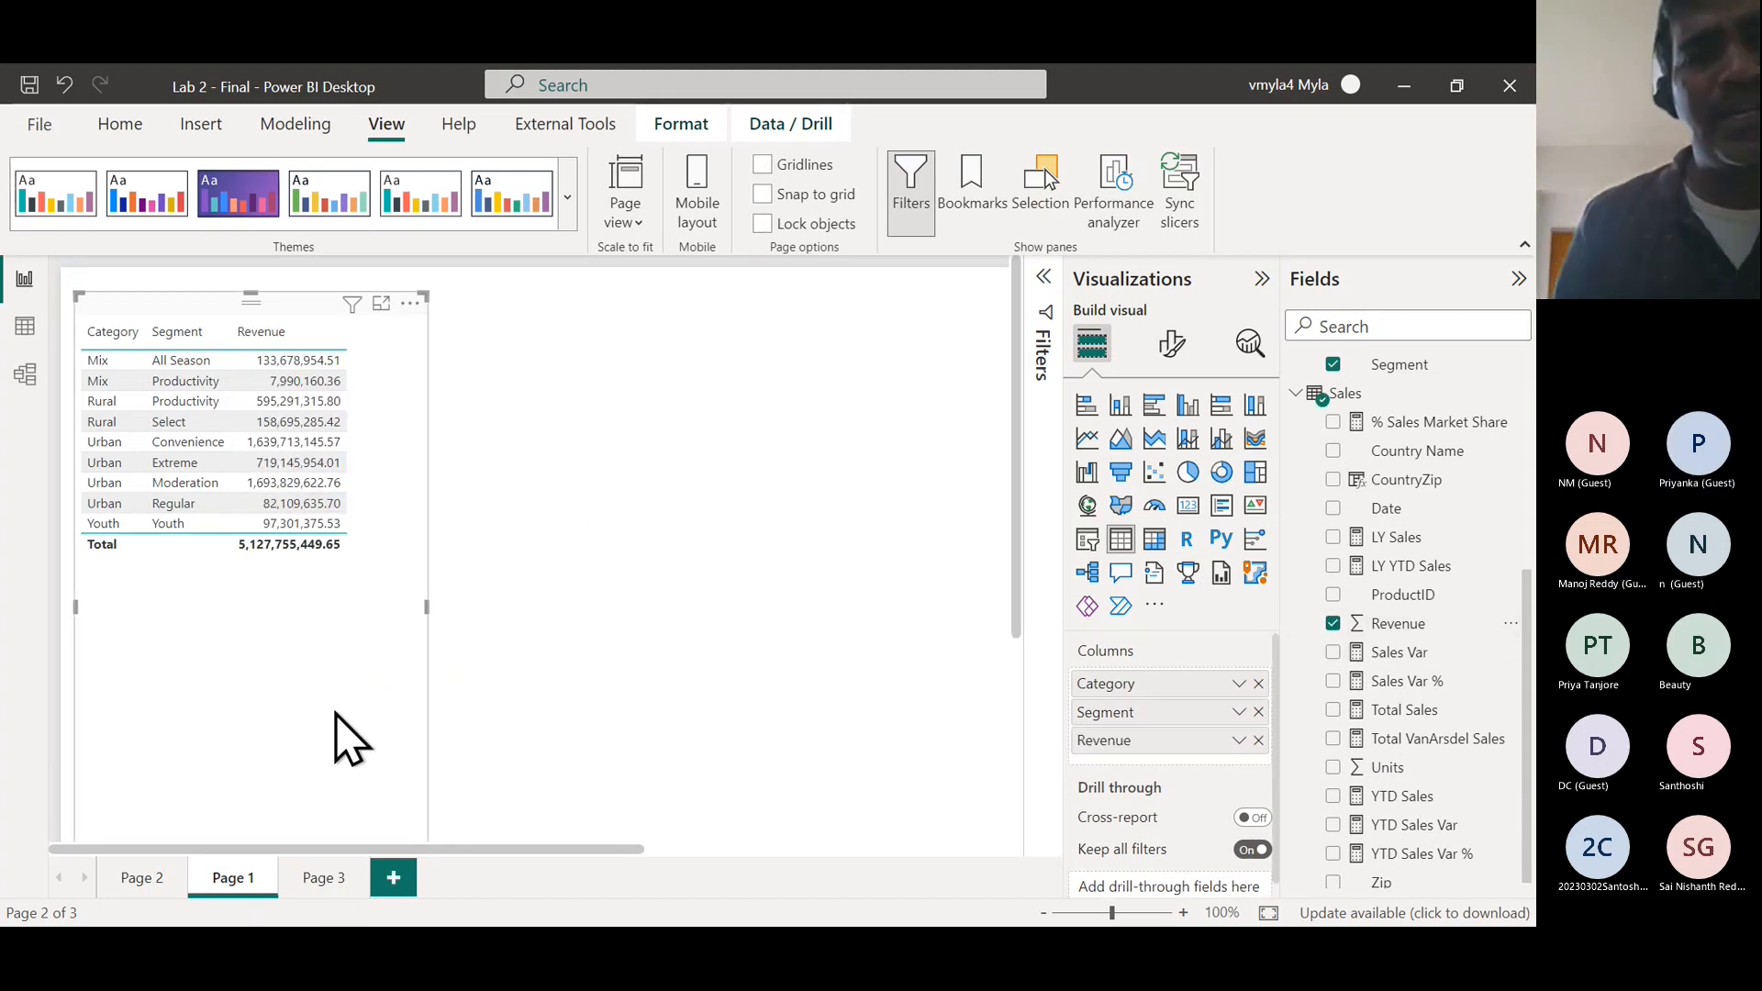
# - Mark the Mix Productivity and Rural Productivity rows of the table with temporary on-screen boxes to compare their revenue
pyautogui.hotkey('ctrl', '2')
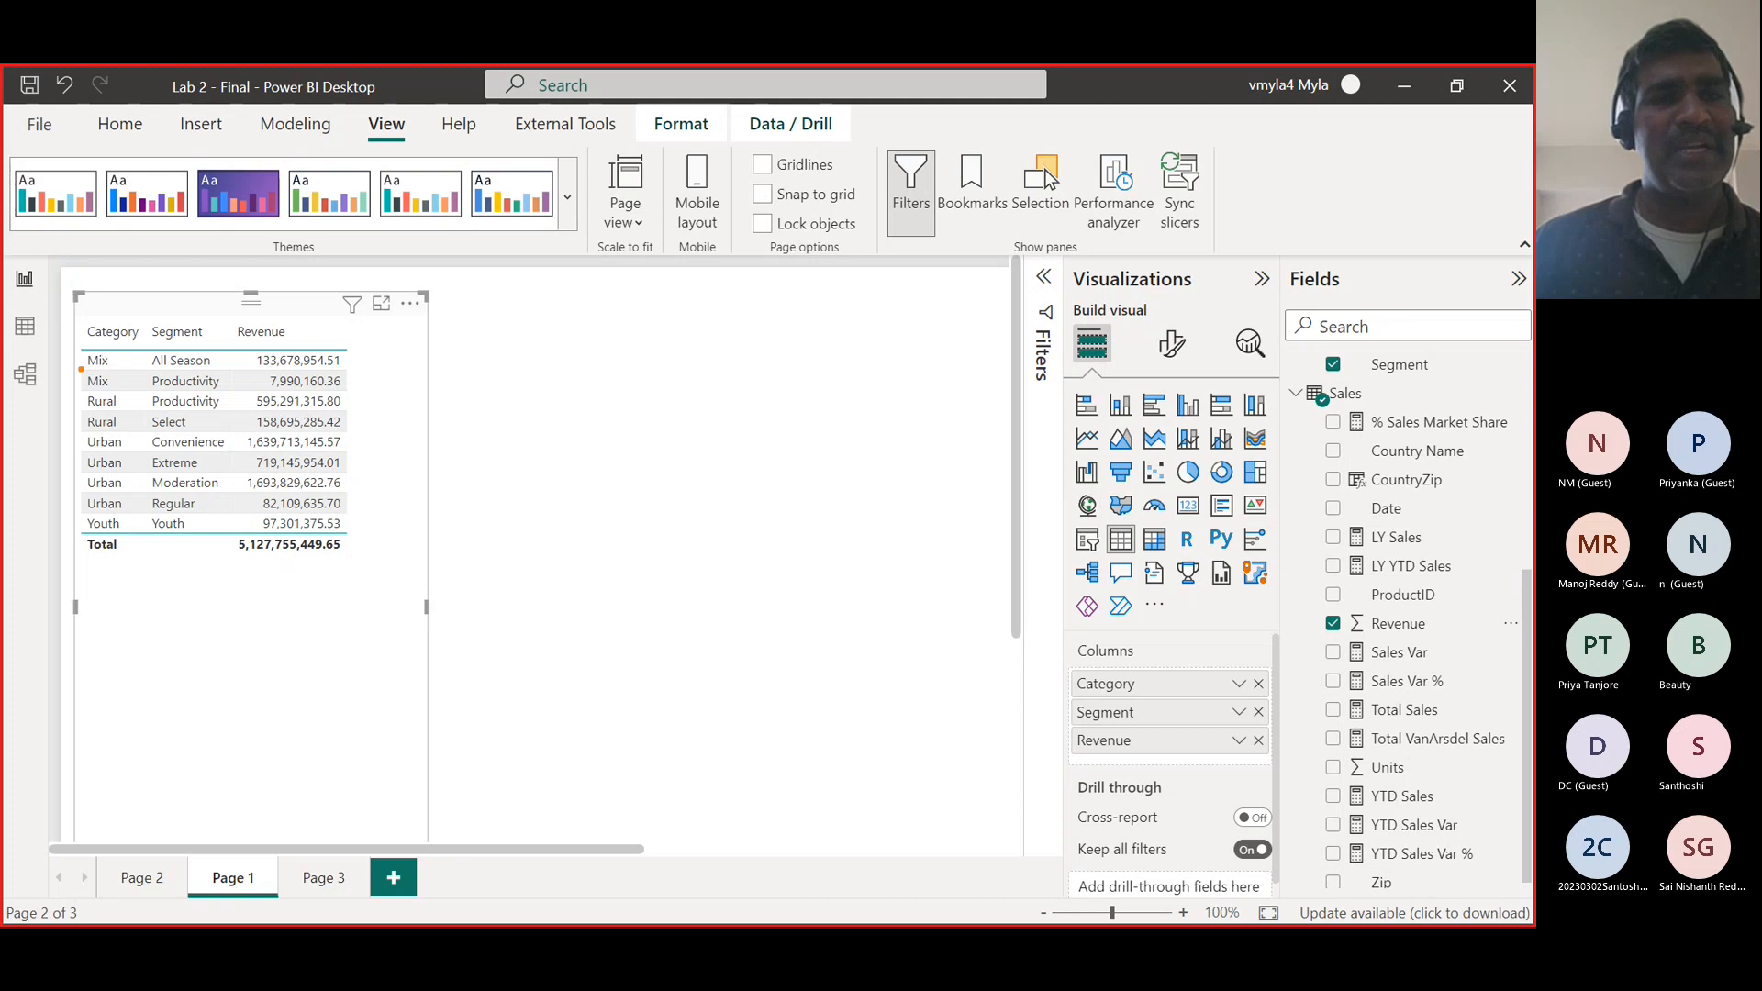
pyautogui.moveTo(81, 370)
pyautogui.mouseDown()
pyautogui.moveTo(164, 394)
pyautogui.moveTo(407, 389)
pyautogui.mouseUp()
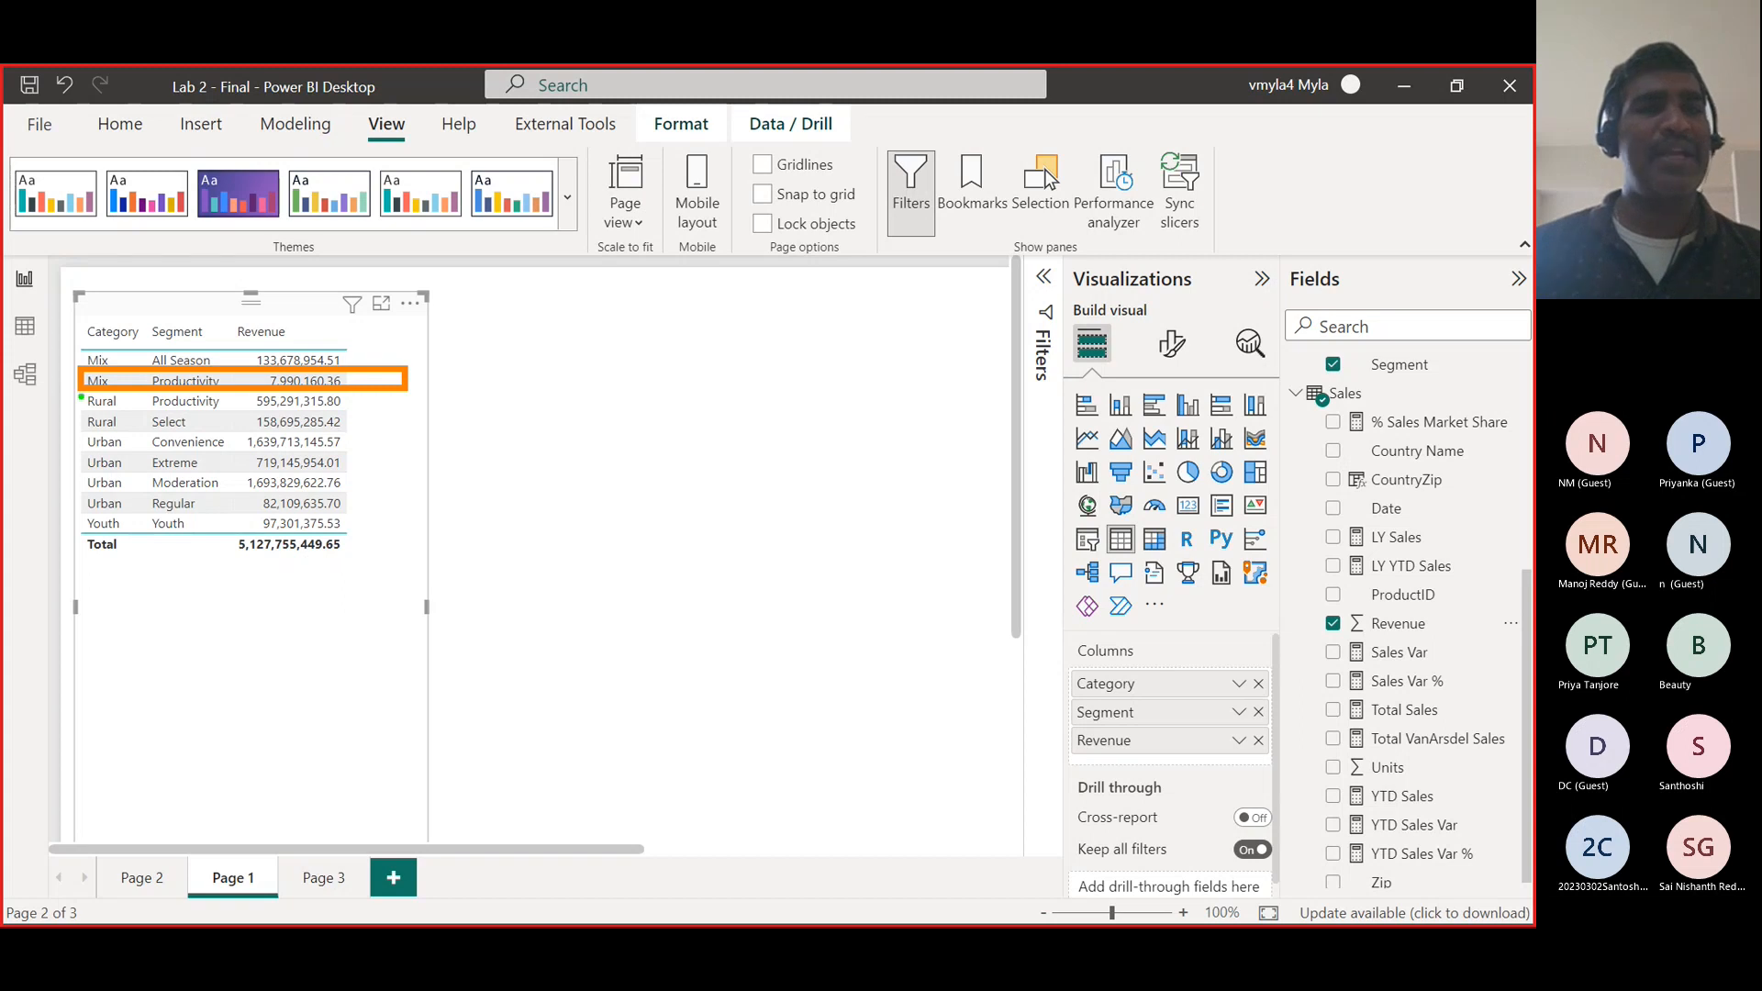
pyautogui.moveTo(81, 395); pyautogui.dragTo(373, 419)
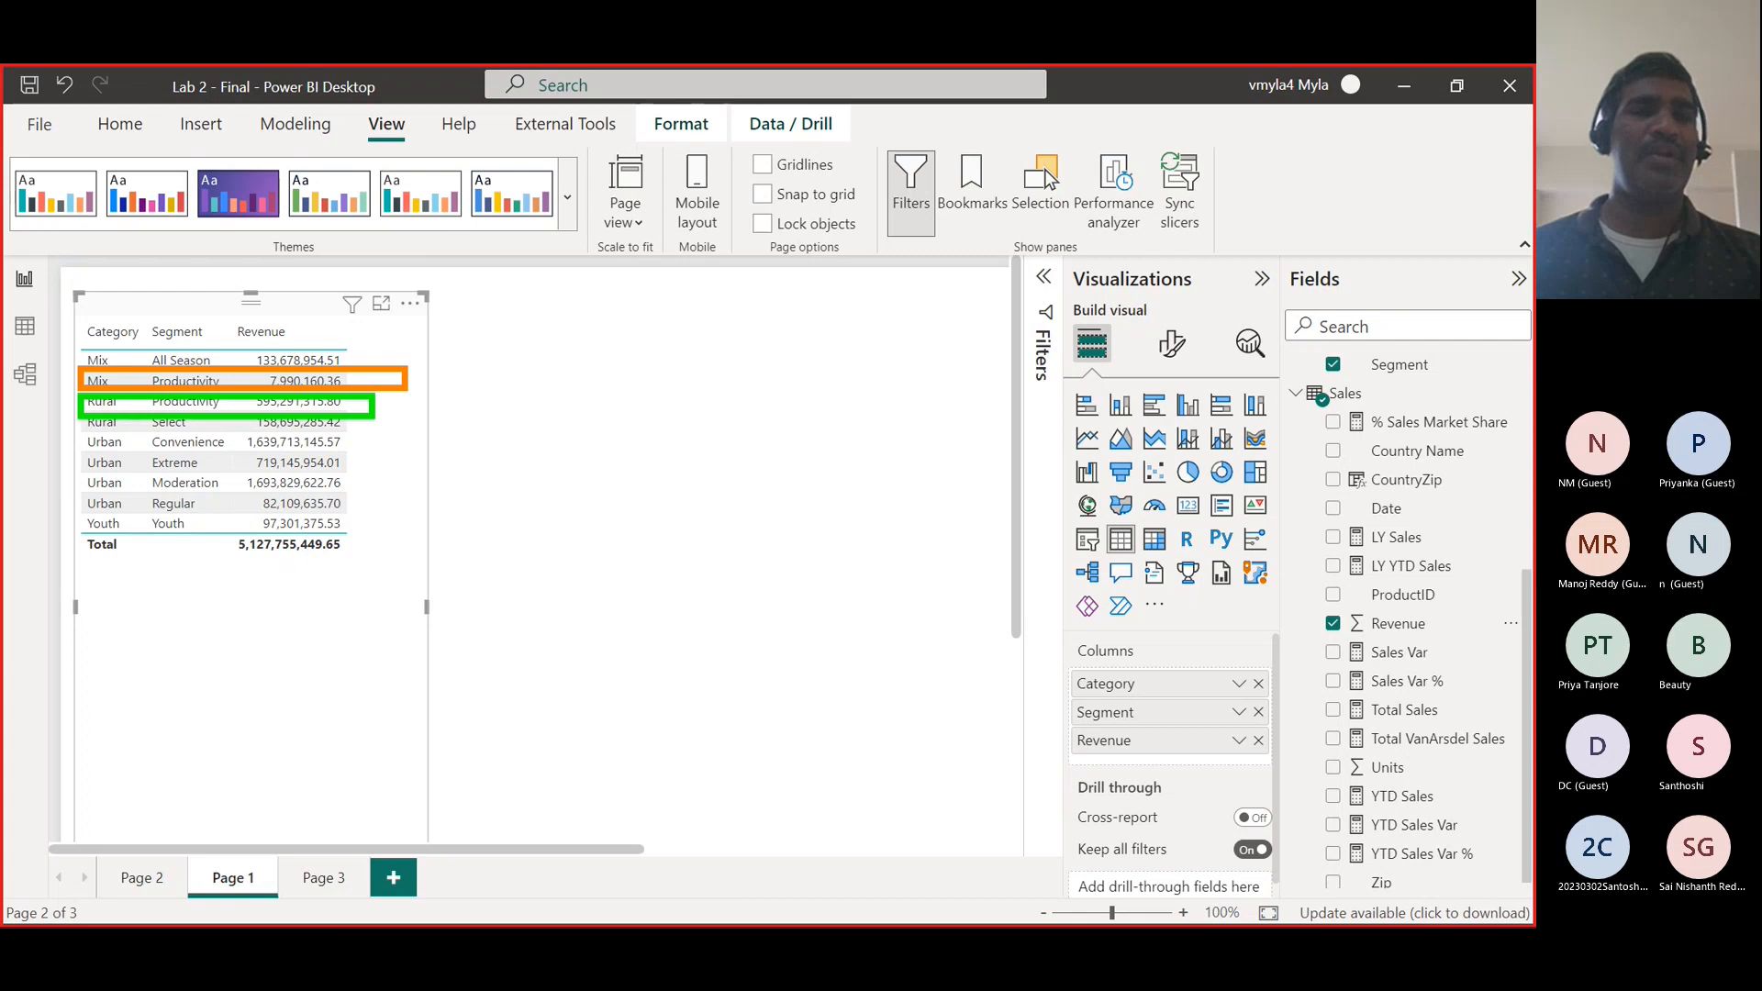
pyautogui.press('Escape')
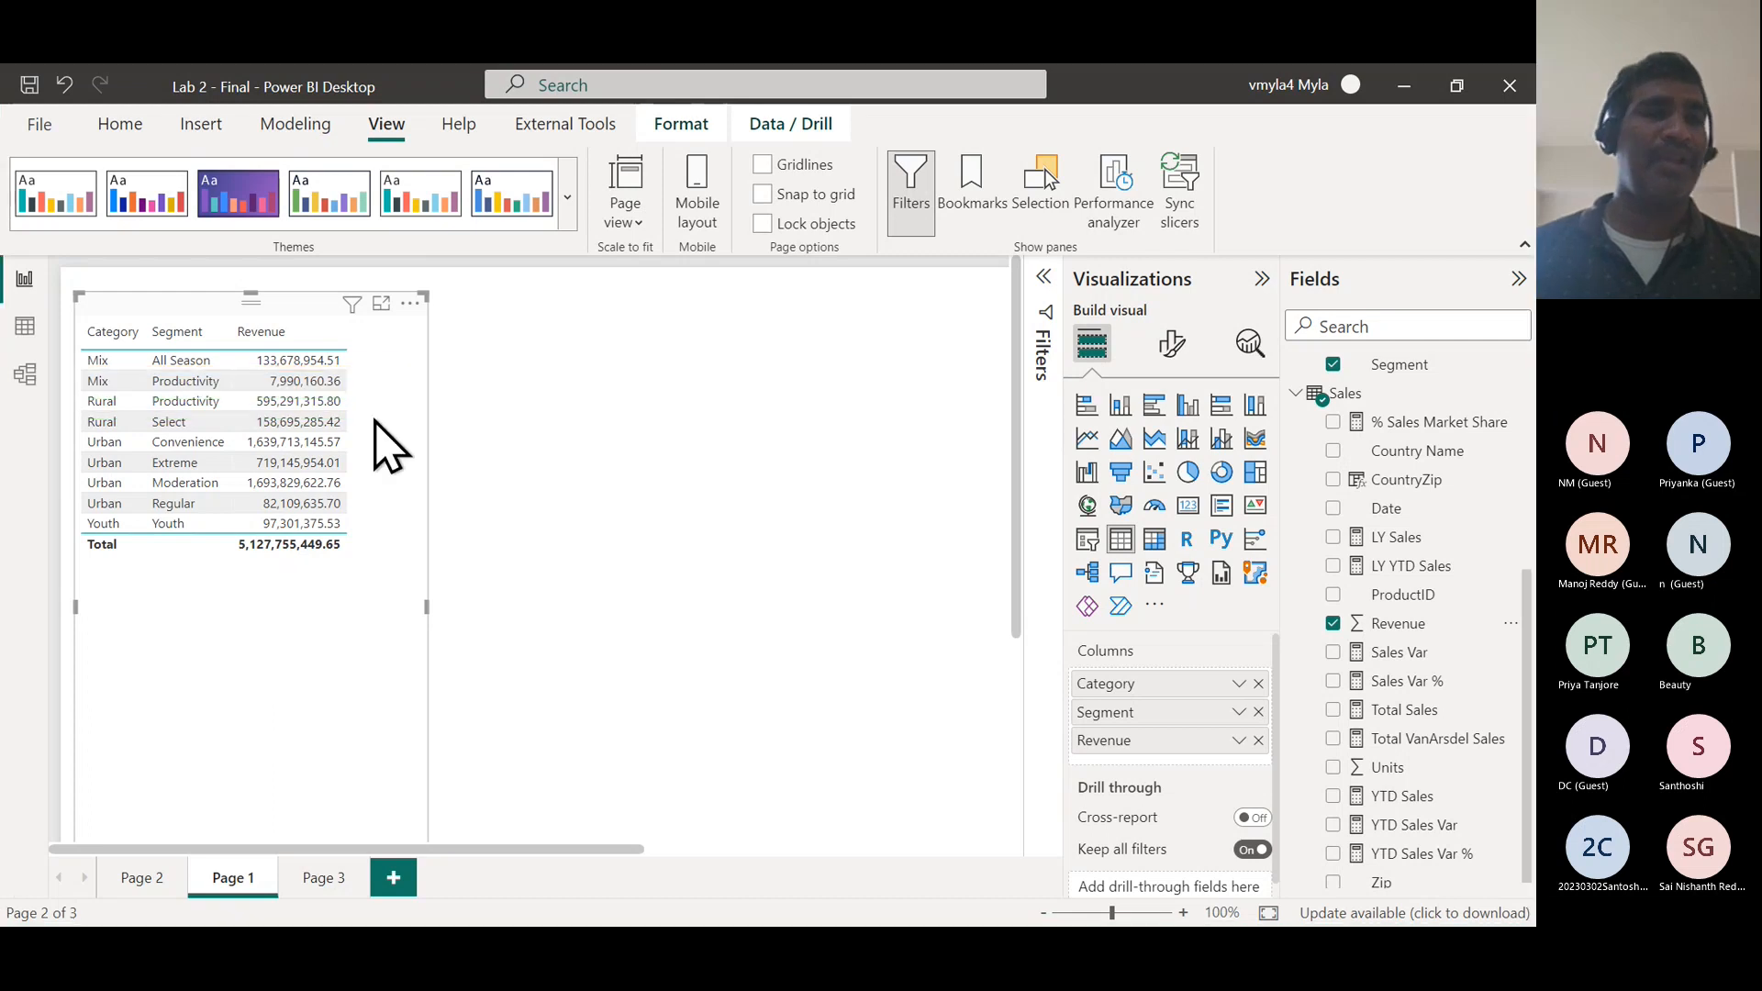
# - Move the Page 3 column chart to the next hierarchy level and compare Productivity's revenue with the Page 1 table
pyautogui.click(315, 878)
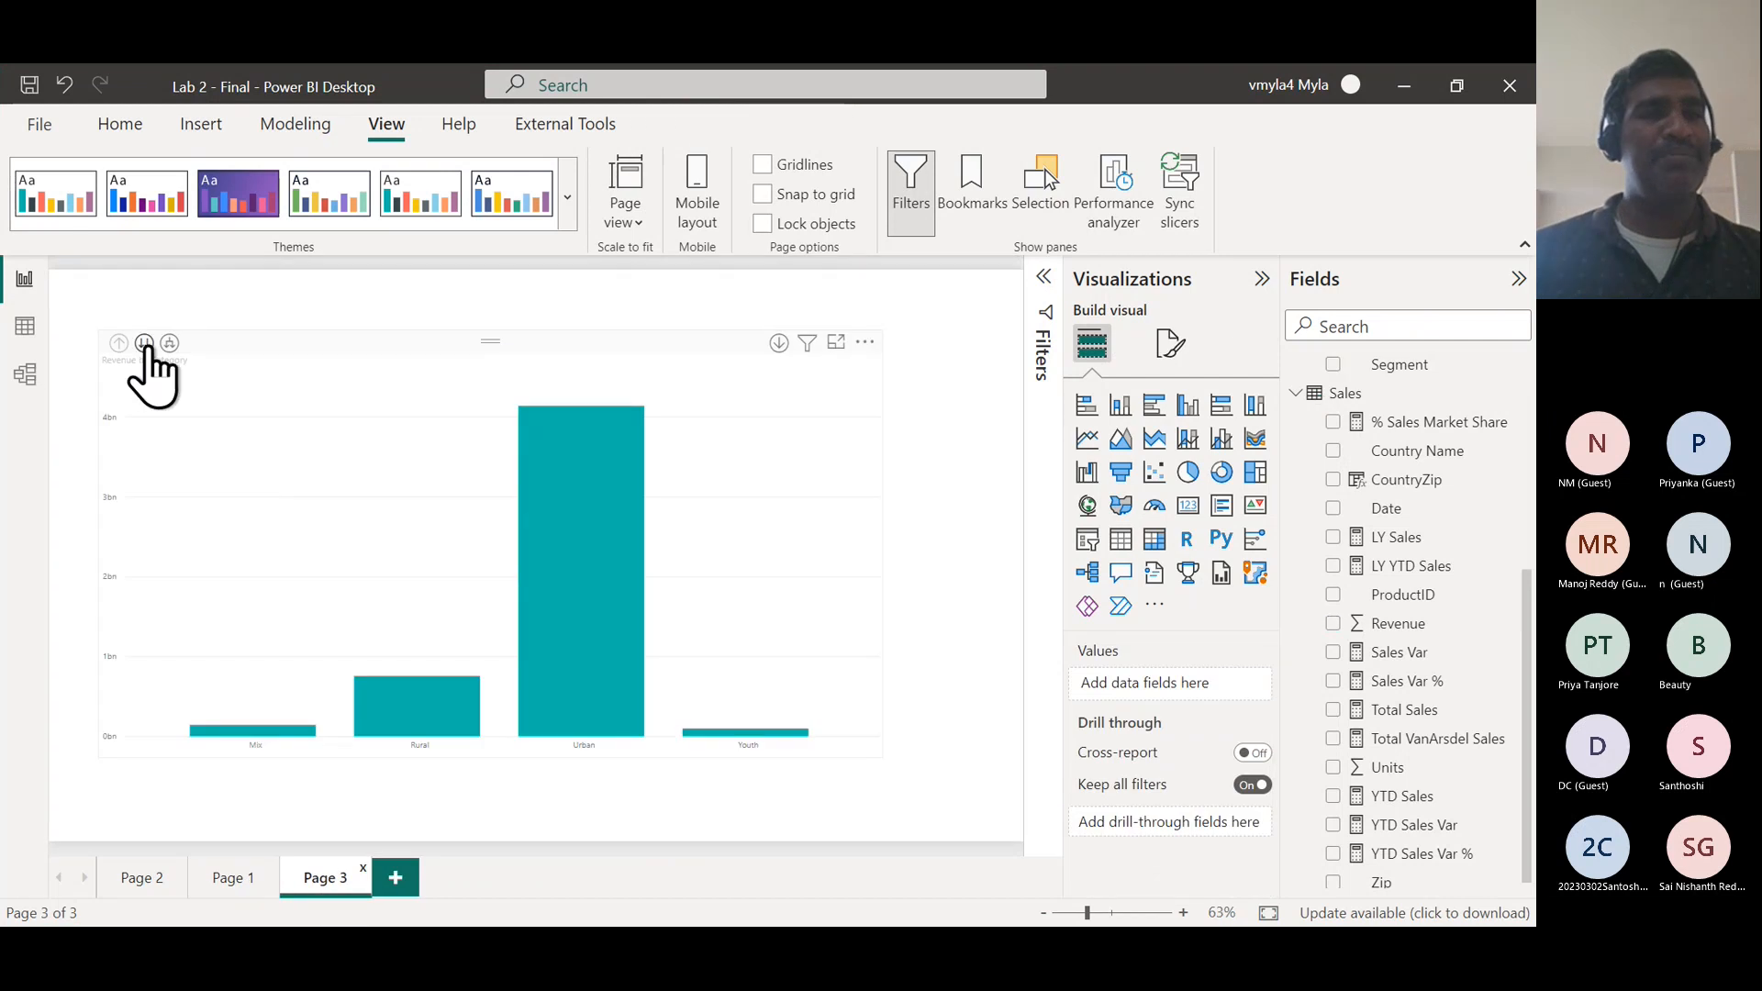
pyautogui.click(144, 343)
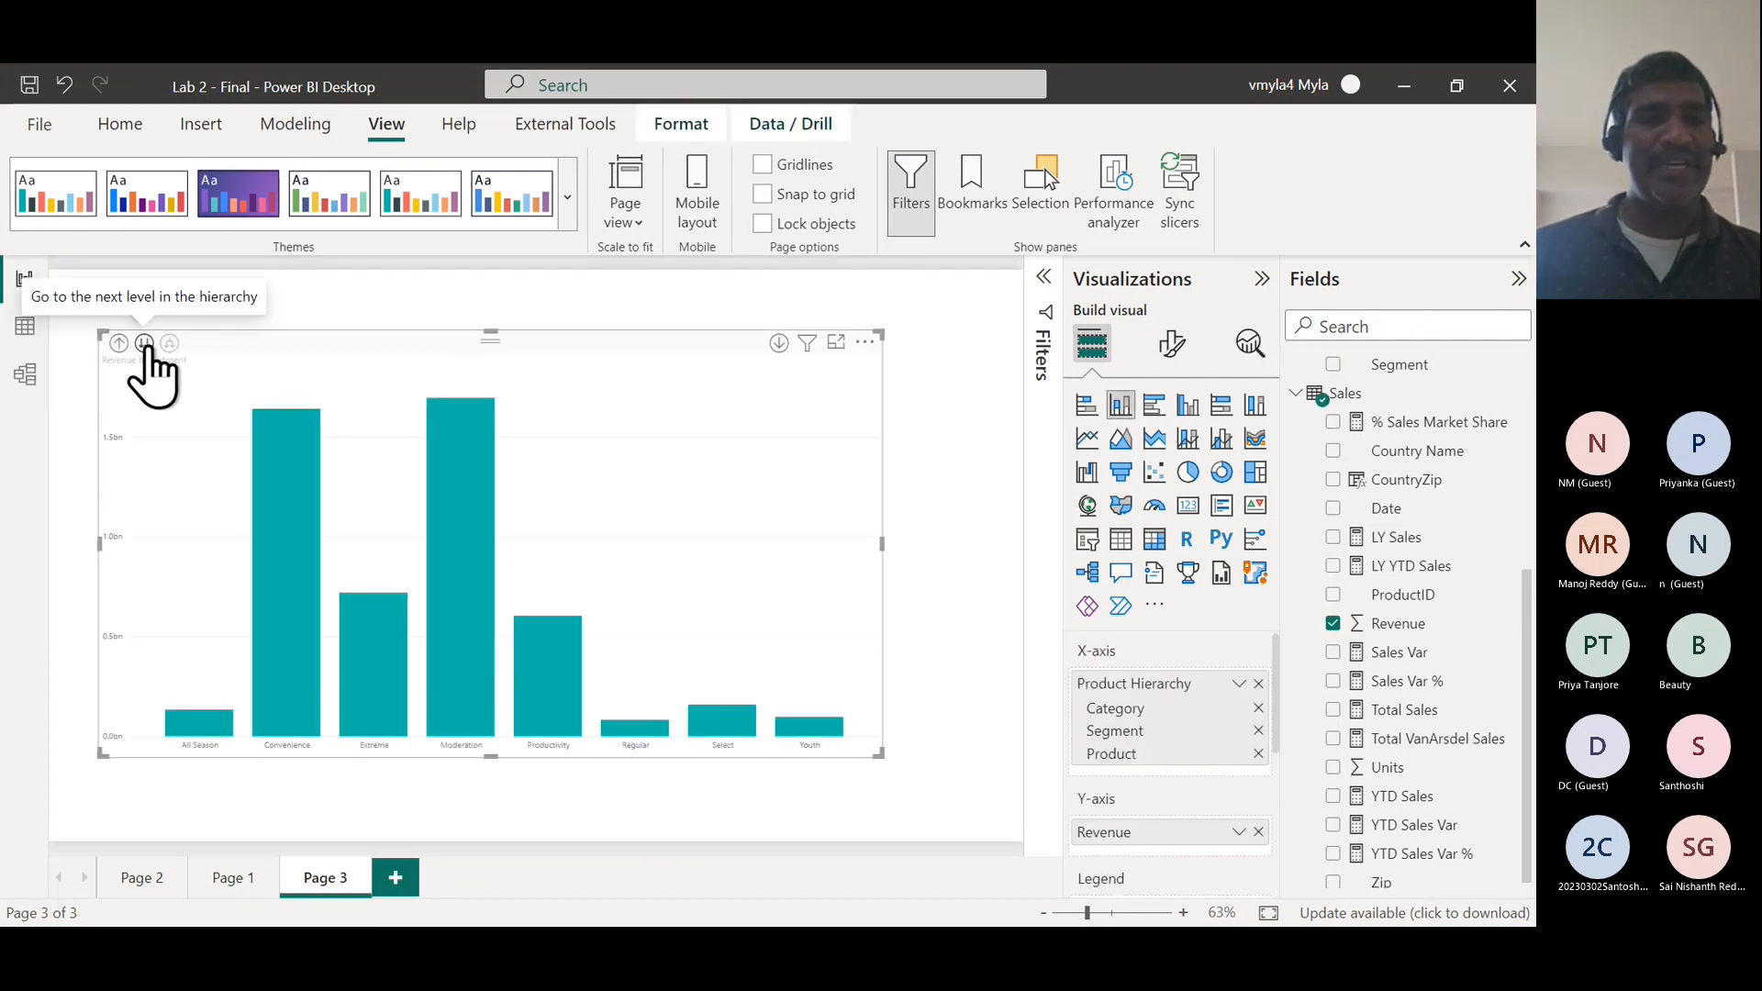
pyautogui.moveTo(545, 670)
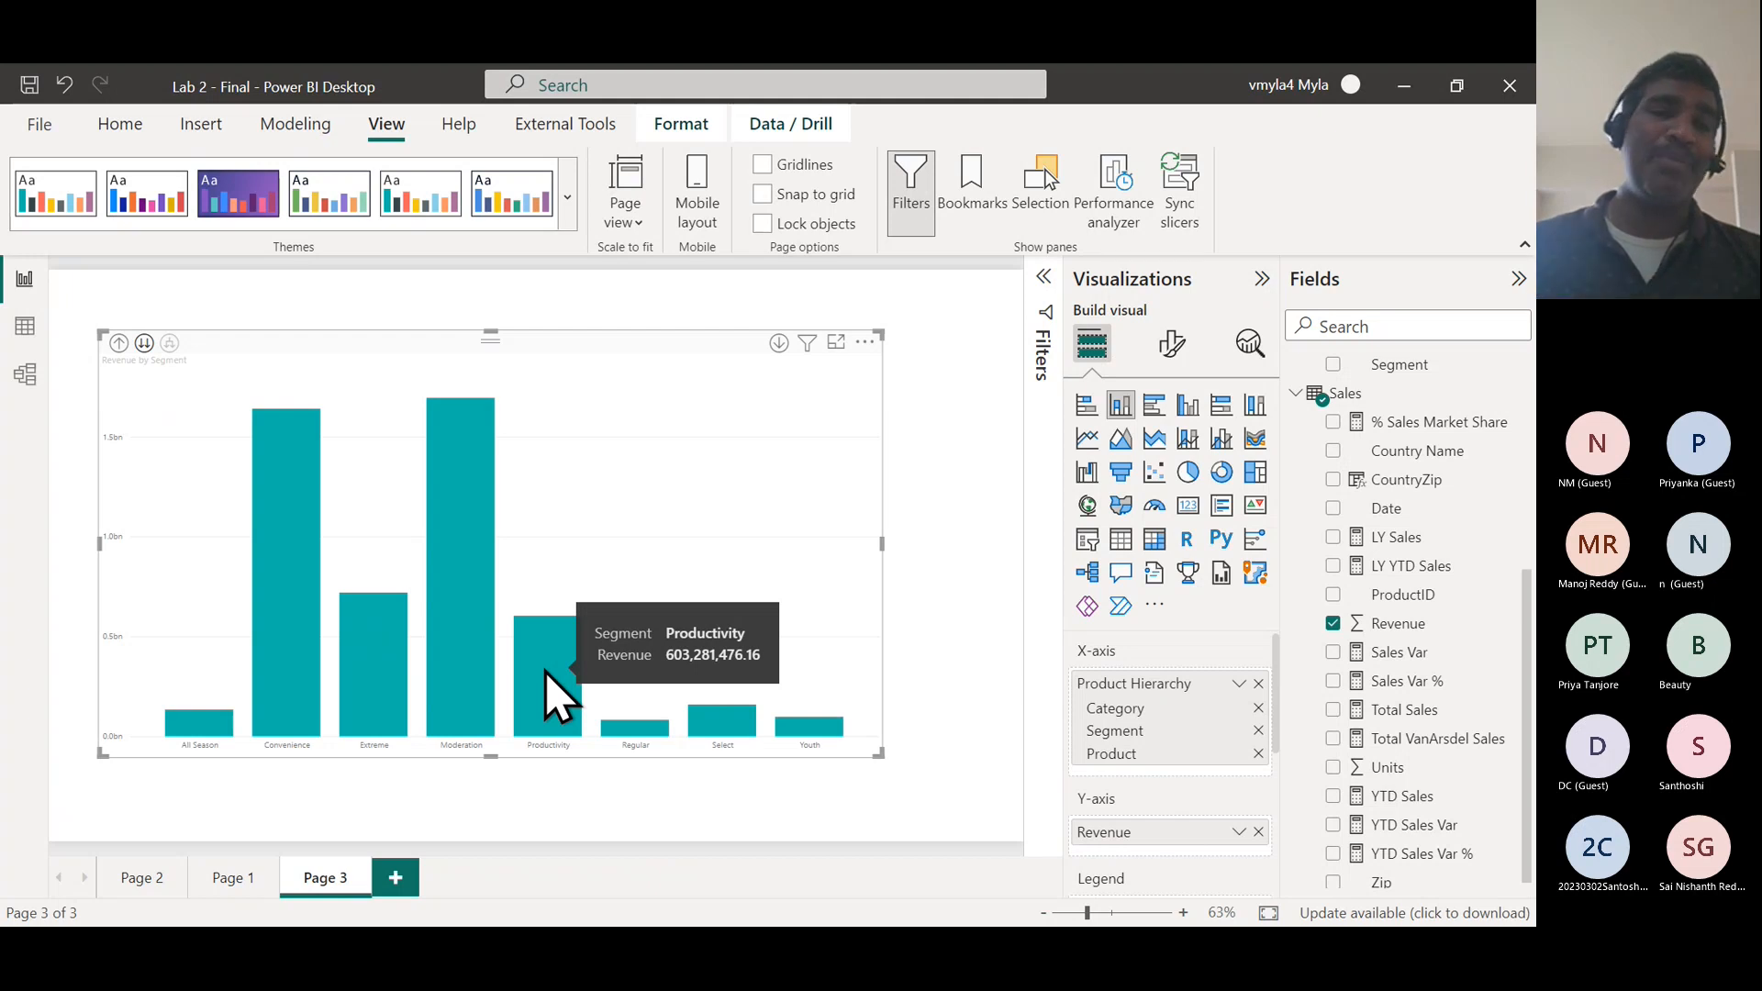
pyautogui.click(235, 883)
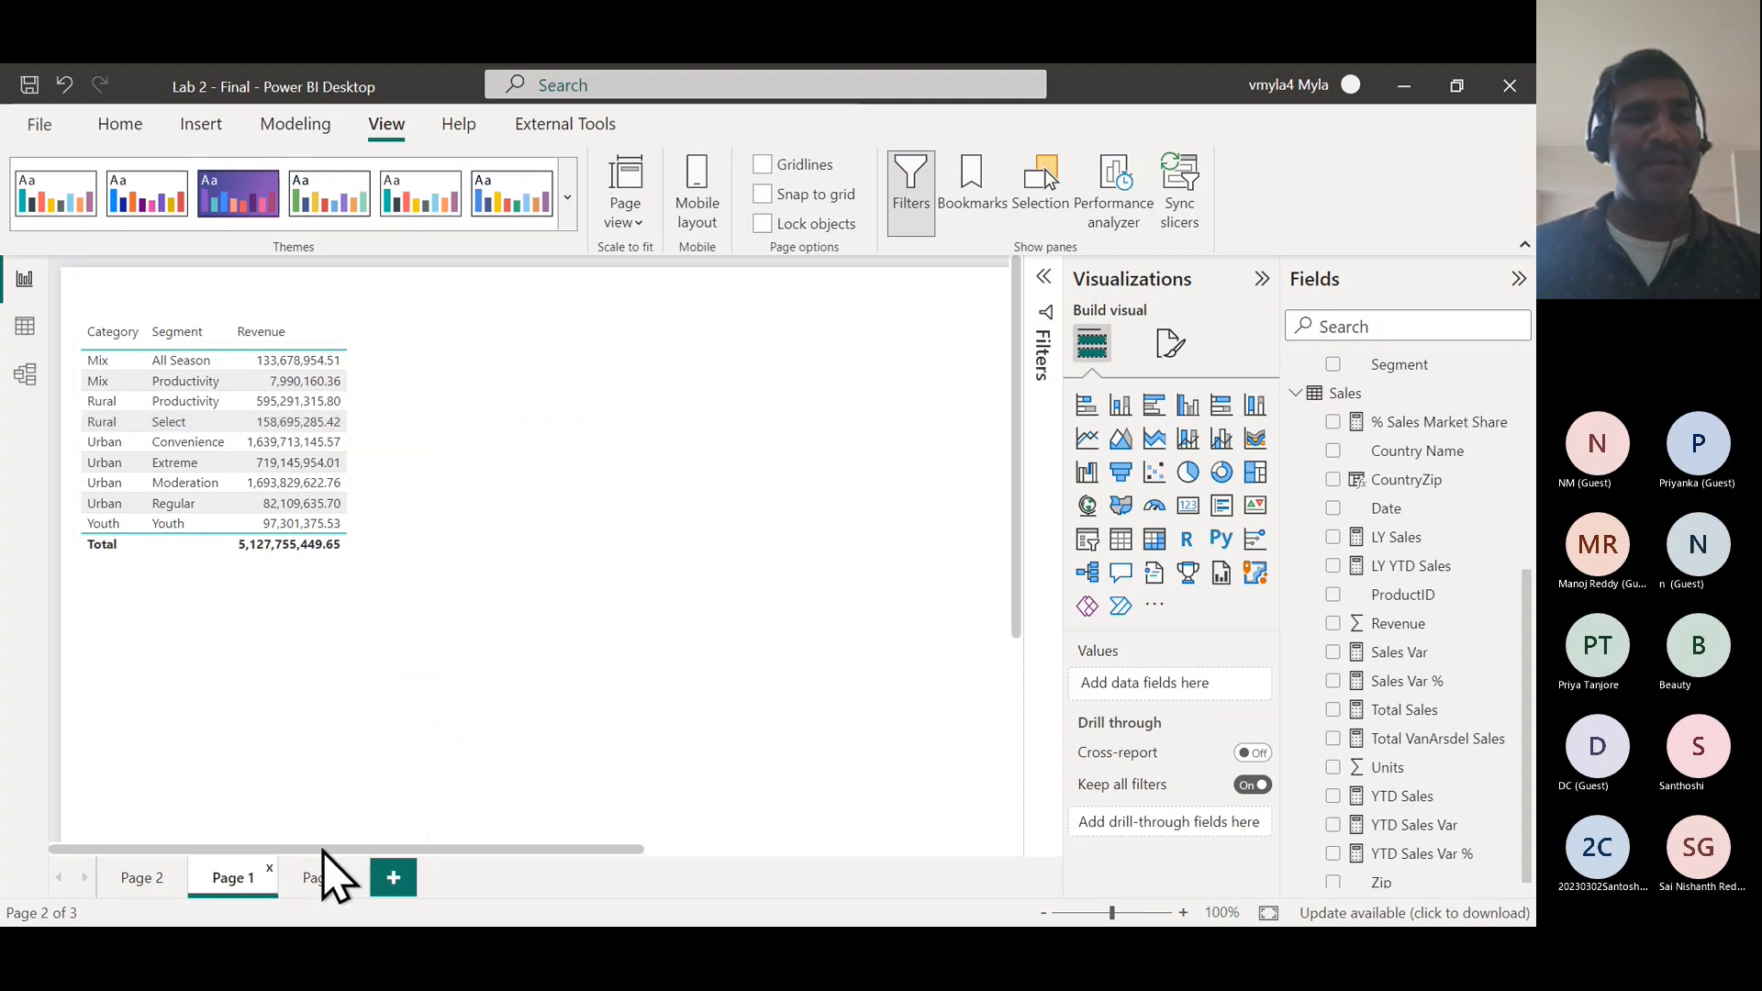
pyautogui.click(323, 879)
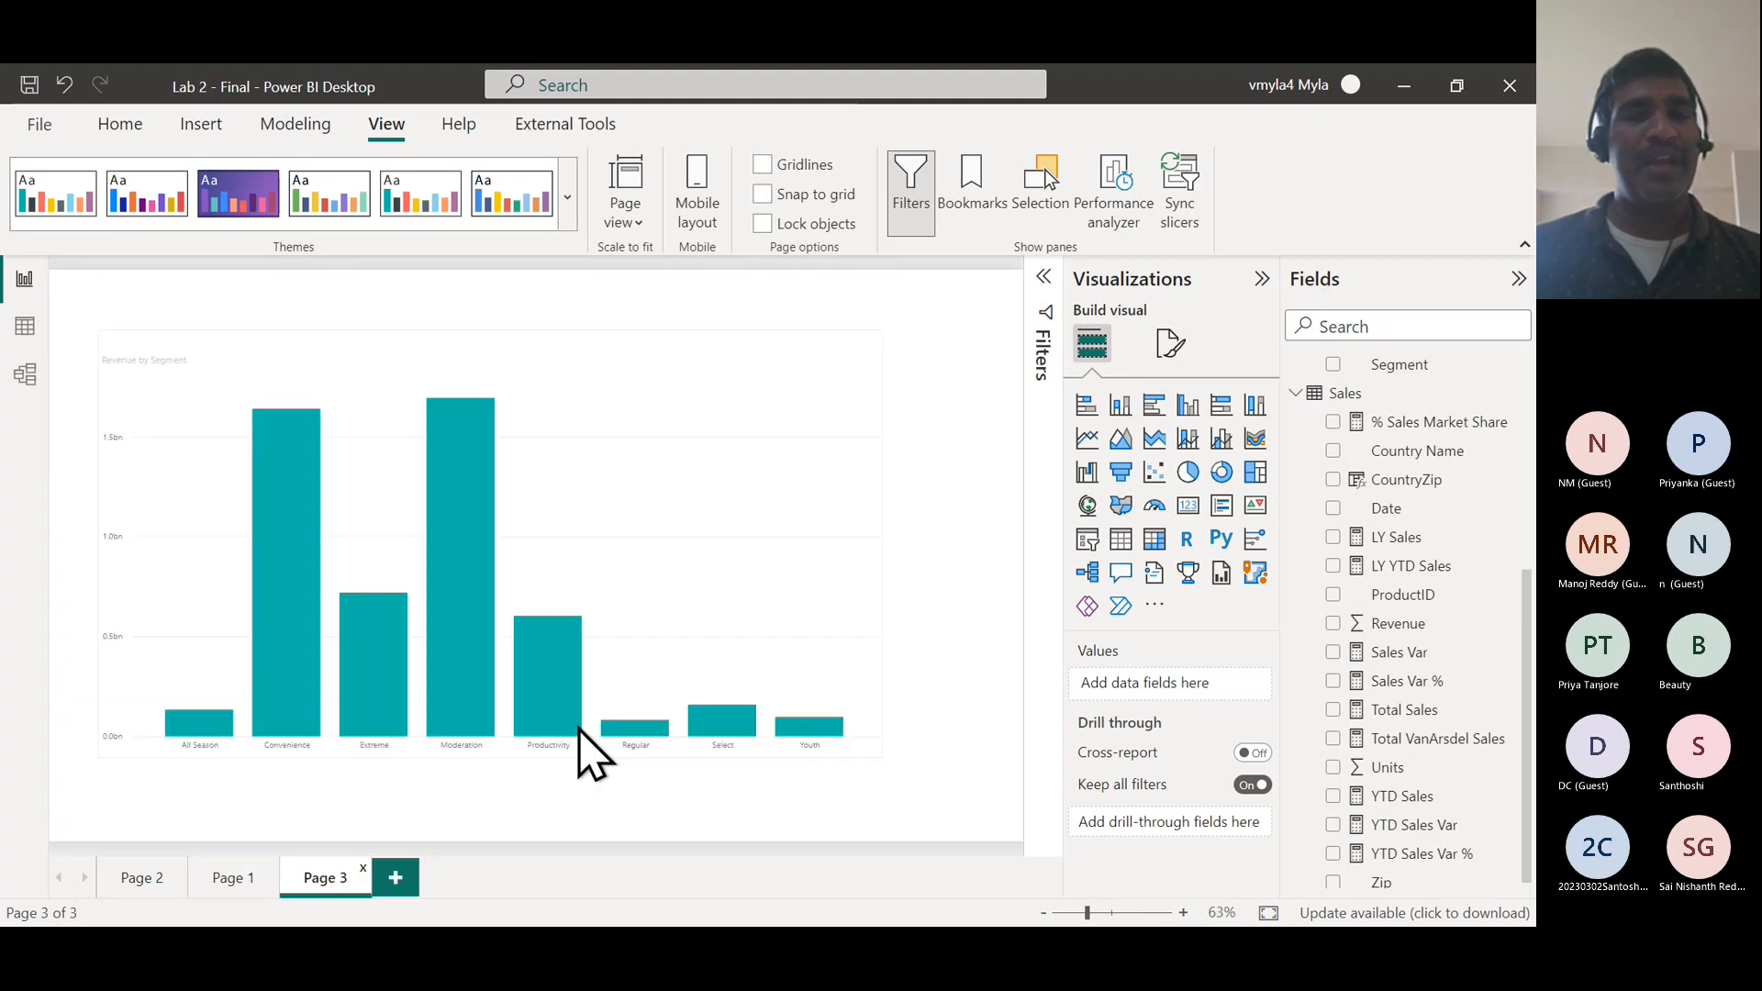
pyautogui.moveTo(555, 725)
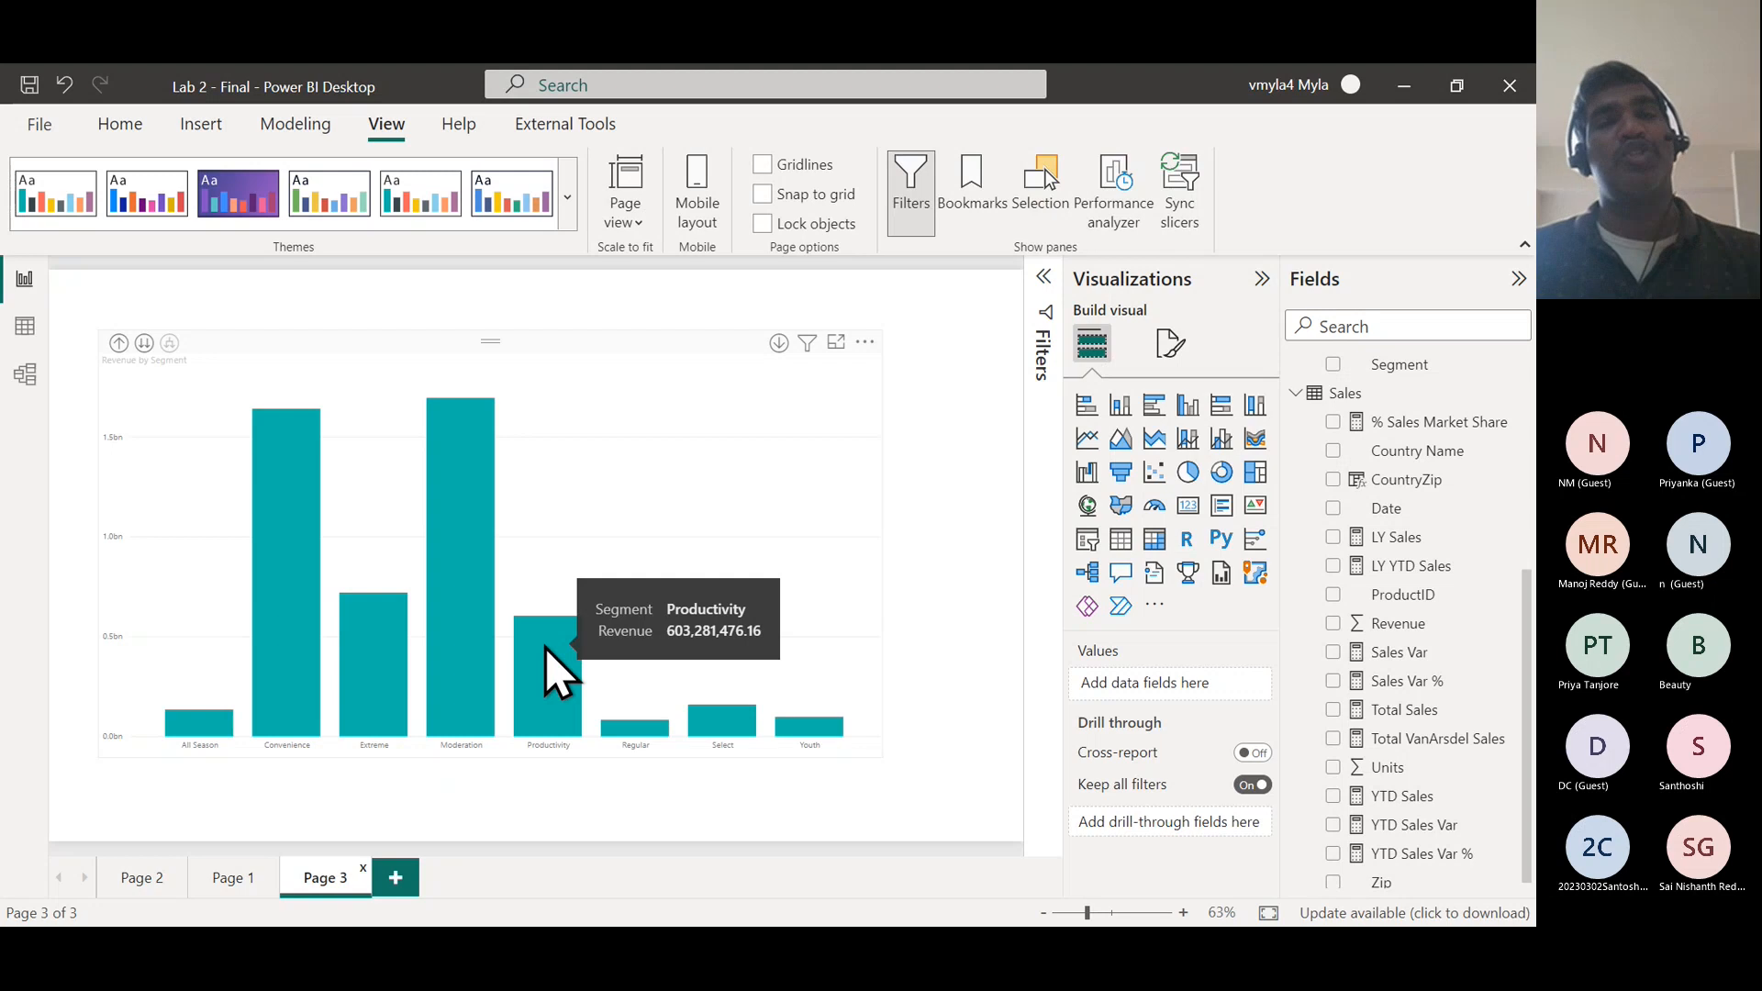
# - Drill the column chart up to categories, expand all down one level to category and segment, and inspect Rural Productivity
pyautogui.click(119, 342)
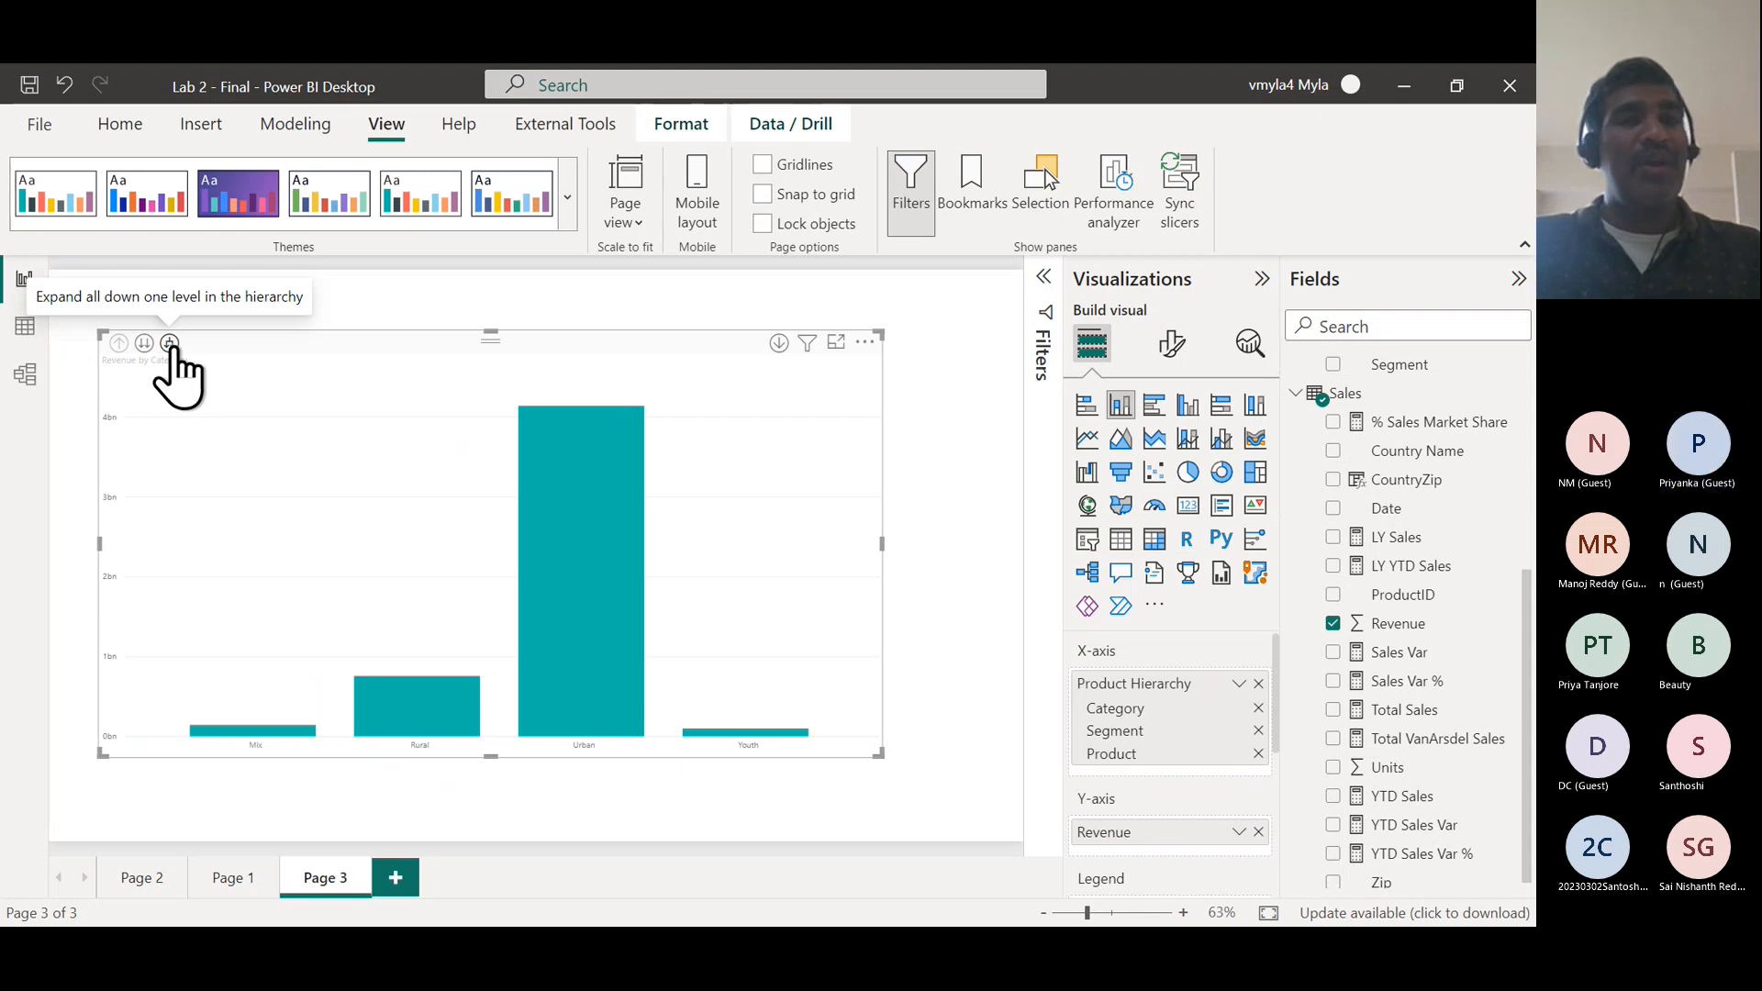
pyautogui.click(170, 345)
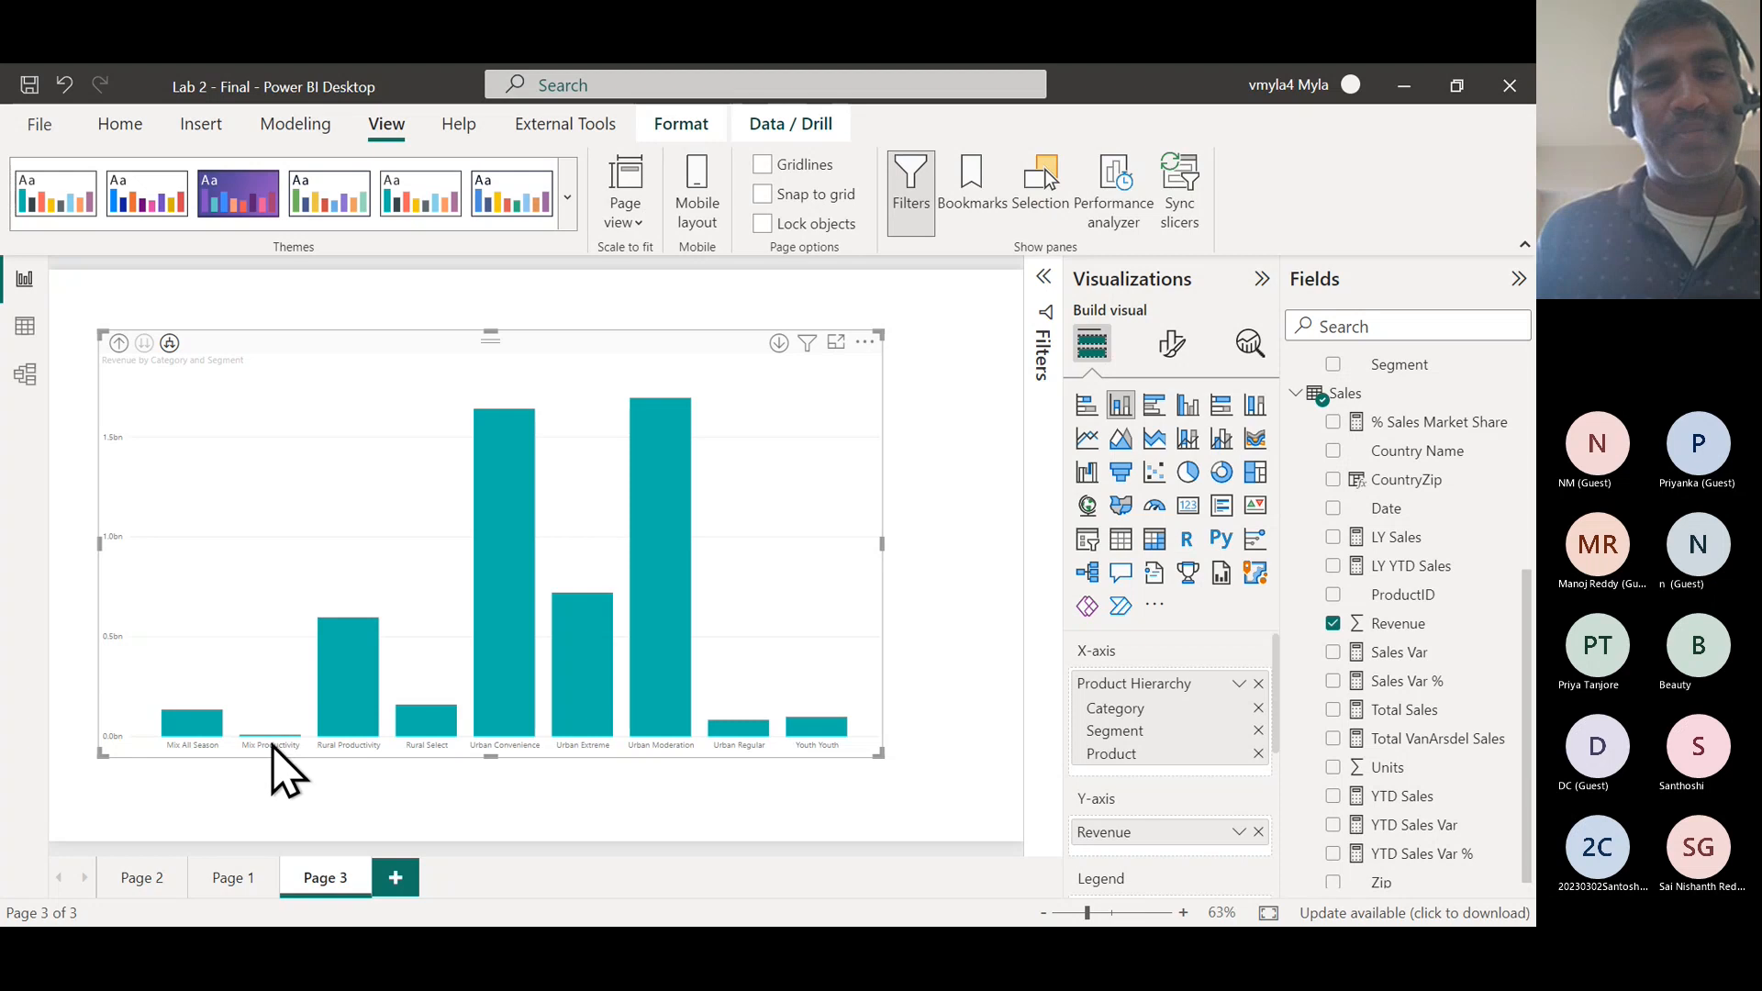
pyautogui.moveTo(348, 739)
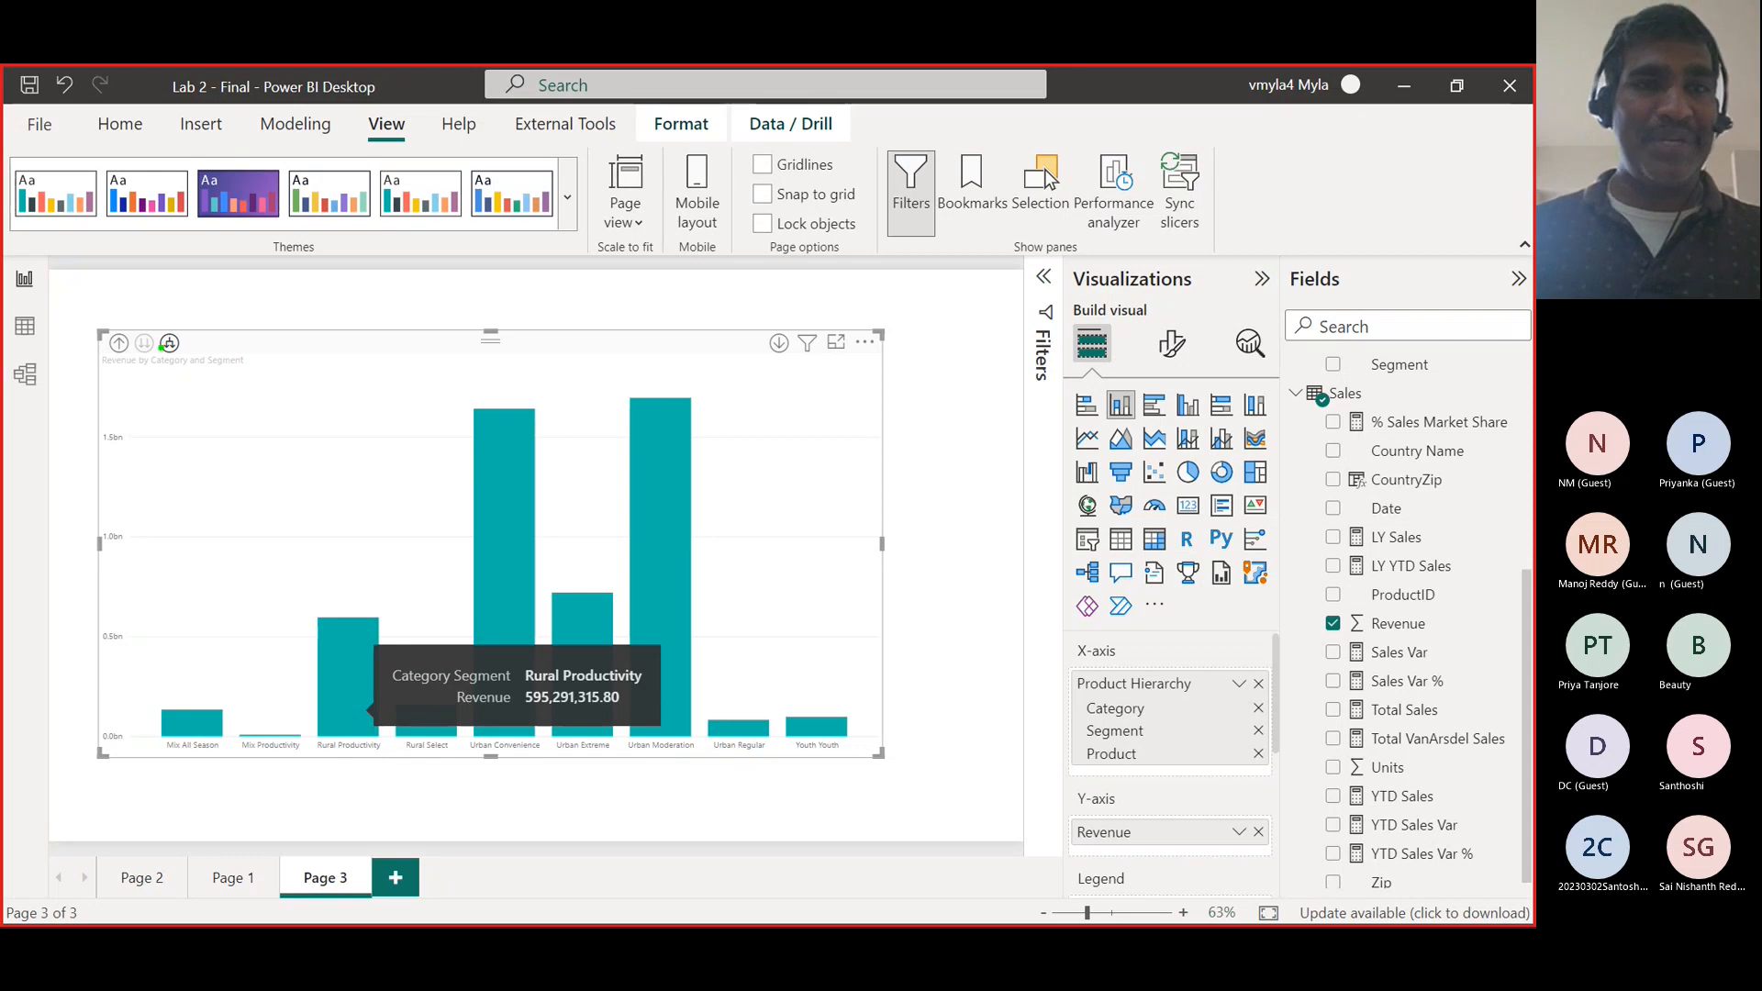
# - Box the expand-all and next-level controls on screen and annotate the next-level one with "parent info not required"
pyautogui.moveTo(154, 323)
pyautogui.mouseDown()
pyautogui.moveTo(167, 372)
pyautogui.moveTo(227, 387)
pyautogui.mouseUp()
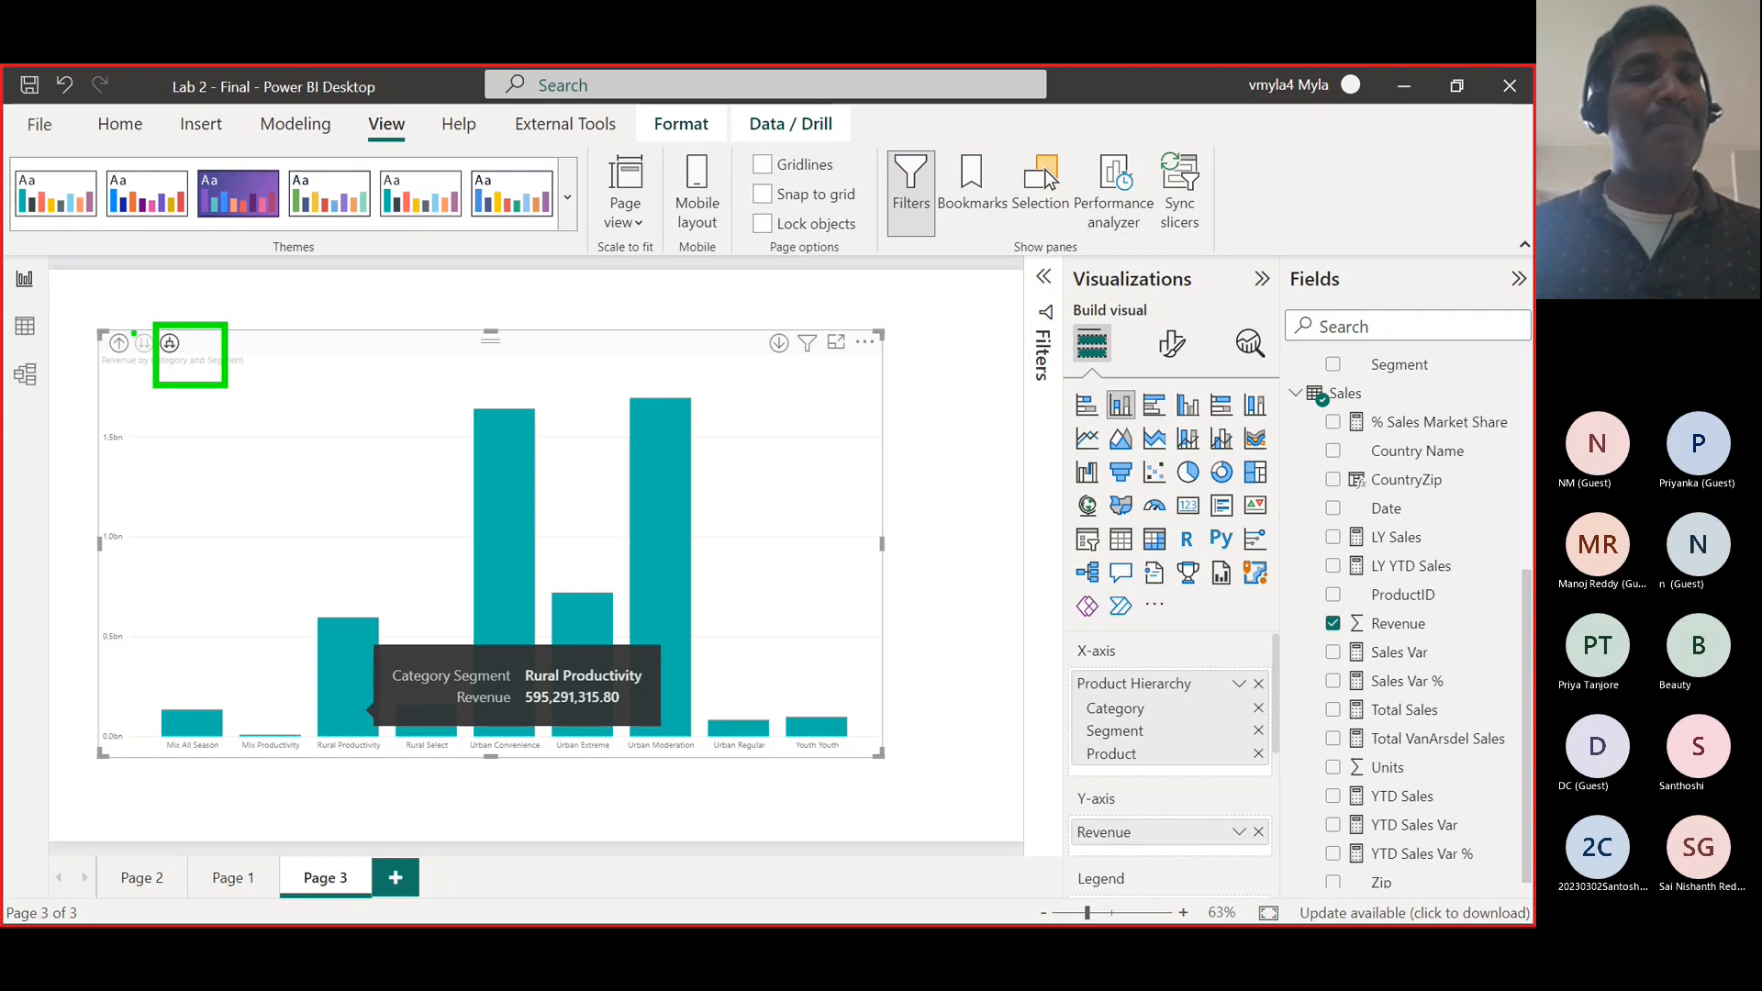
pyautogui.moveTo(127, 327); pyautogui.dragTo(152, 377)
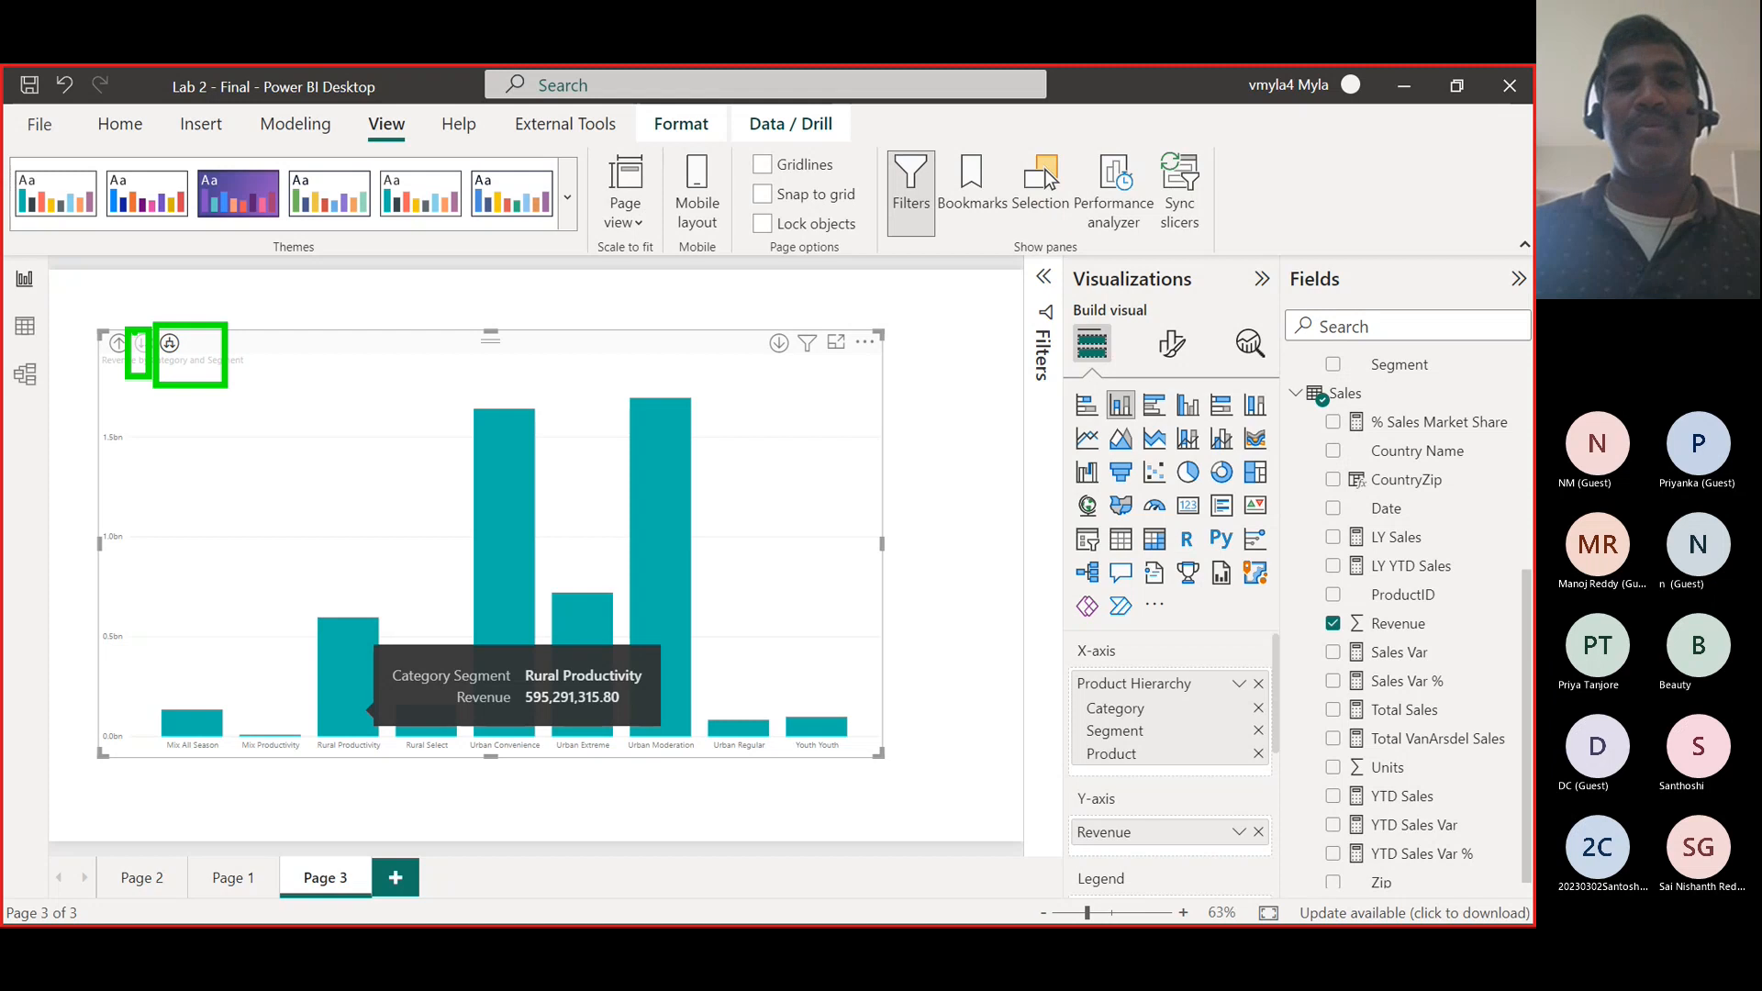
pyautogui.moveTo(135, 327)
pyautogui.mouseDown()
pyautogui.moveTo(256, 229)
pyautogui.moveTo(549, 225)
pyautogui.mouseUp()
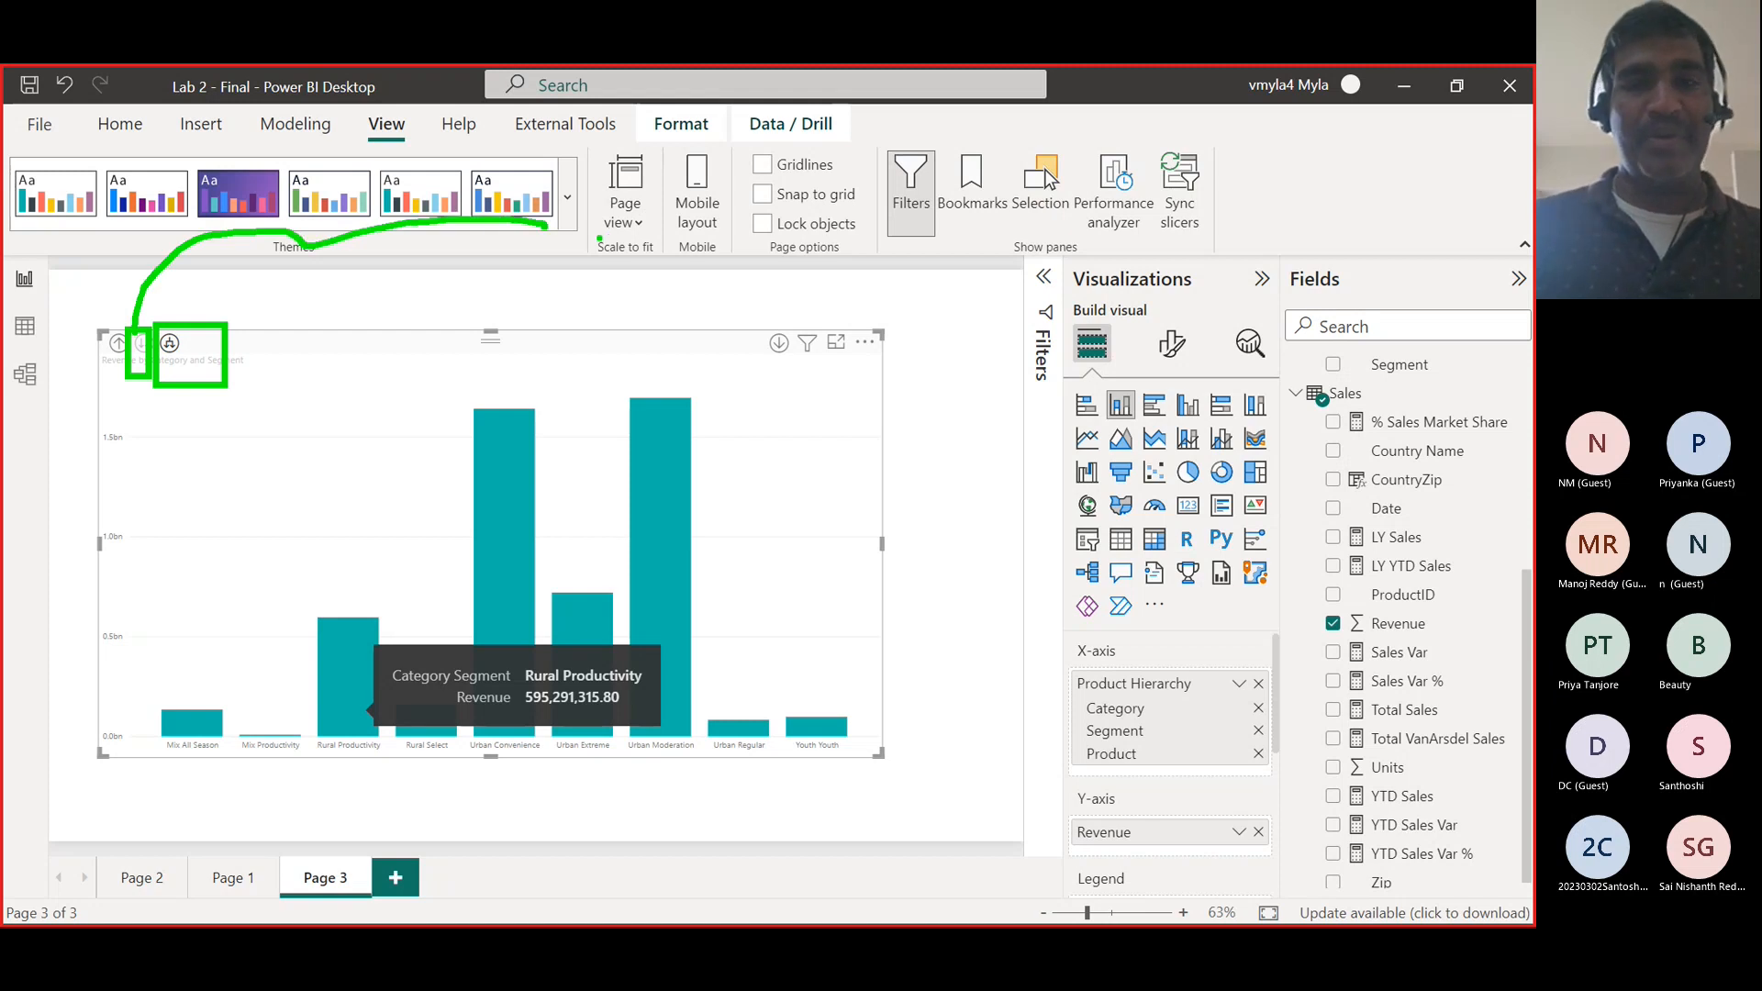
pyautogui.moveTo(605, 245); pyautogui.dragTo(606, 292)
pyautogui.write('pare')
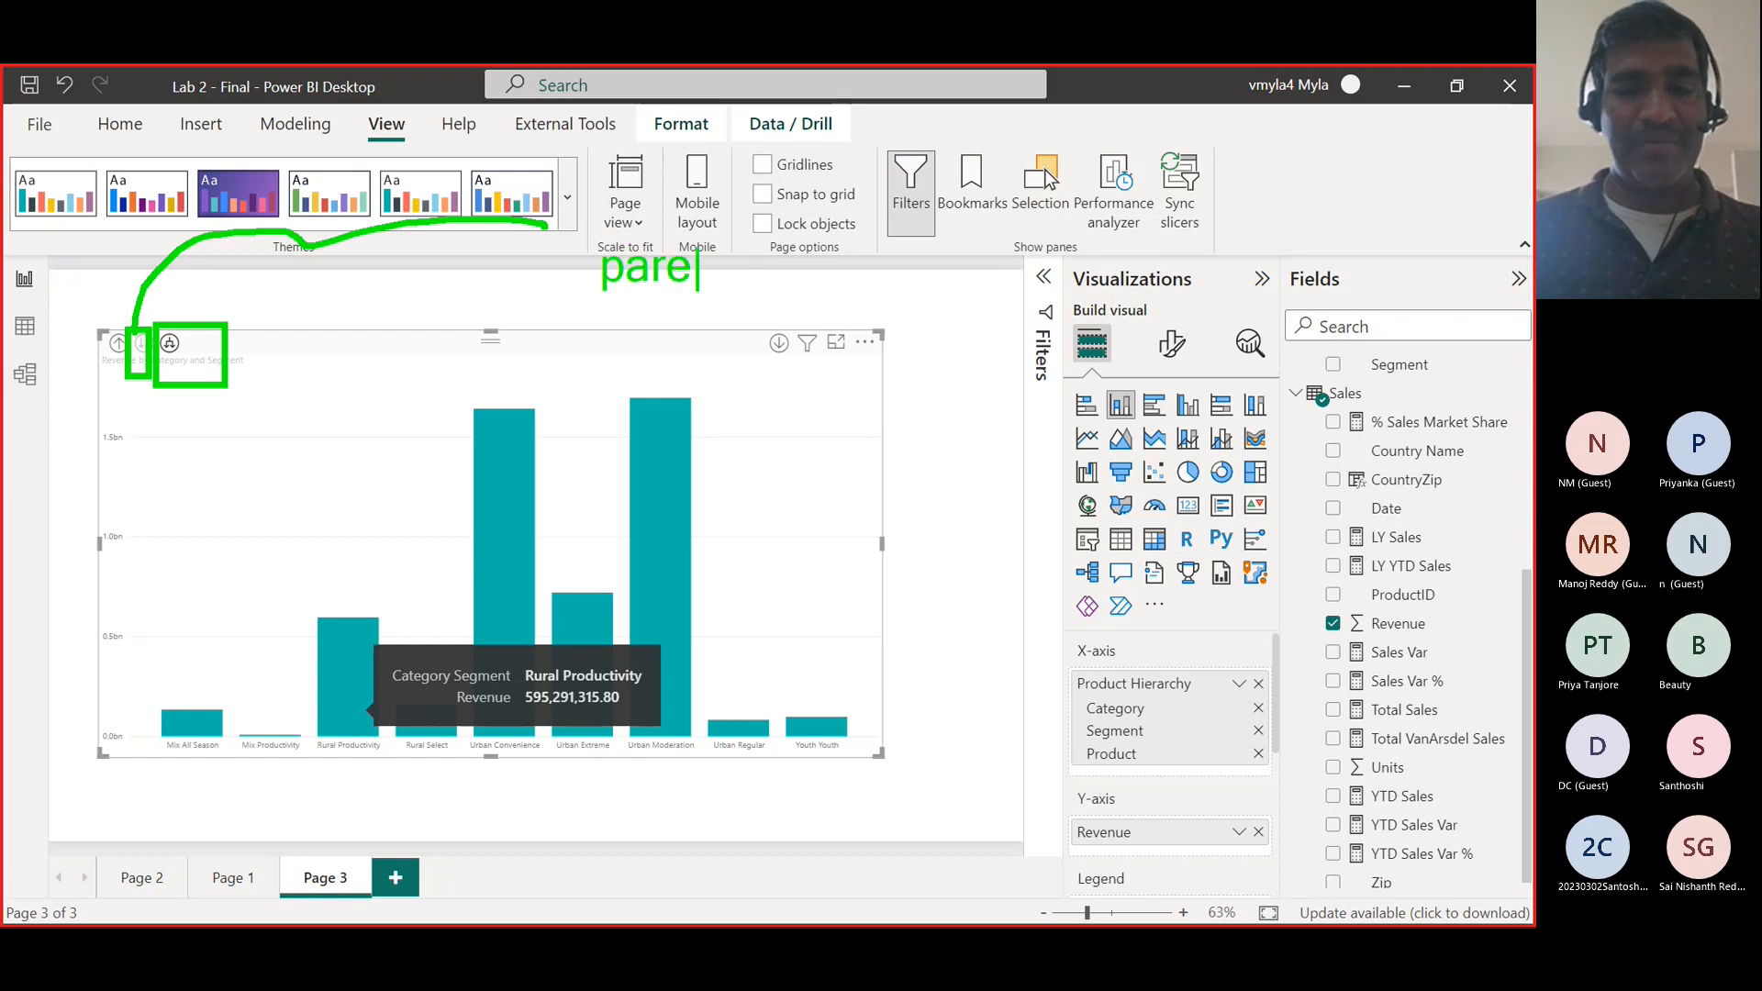
pyautogui.write('nt info ')
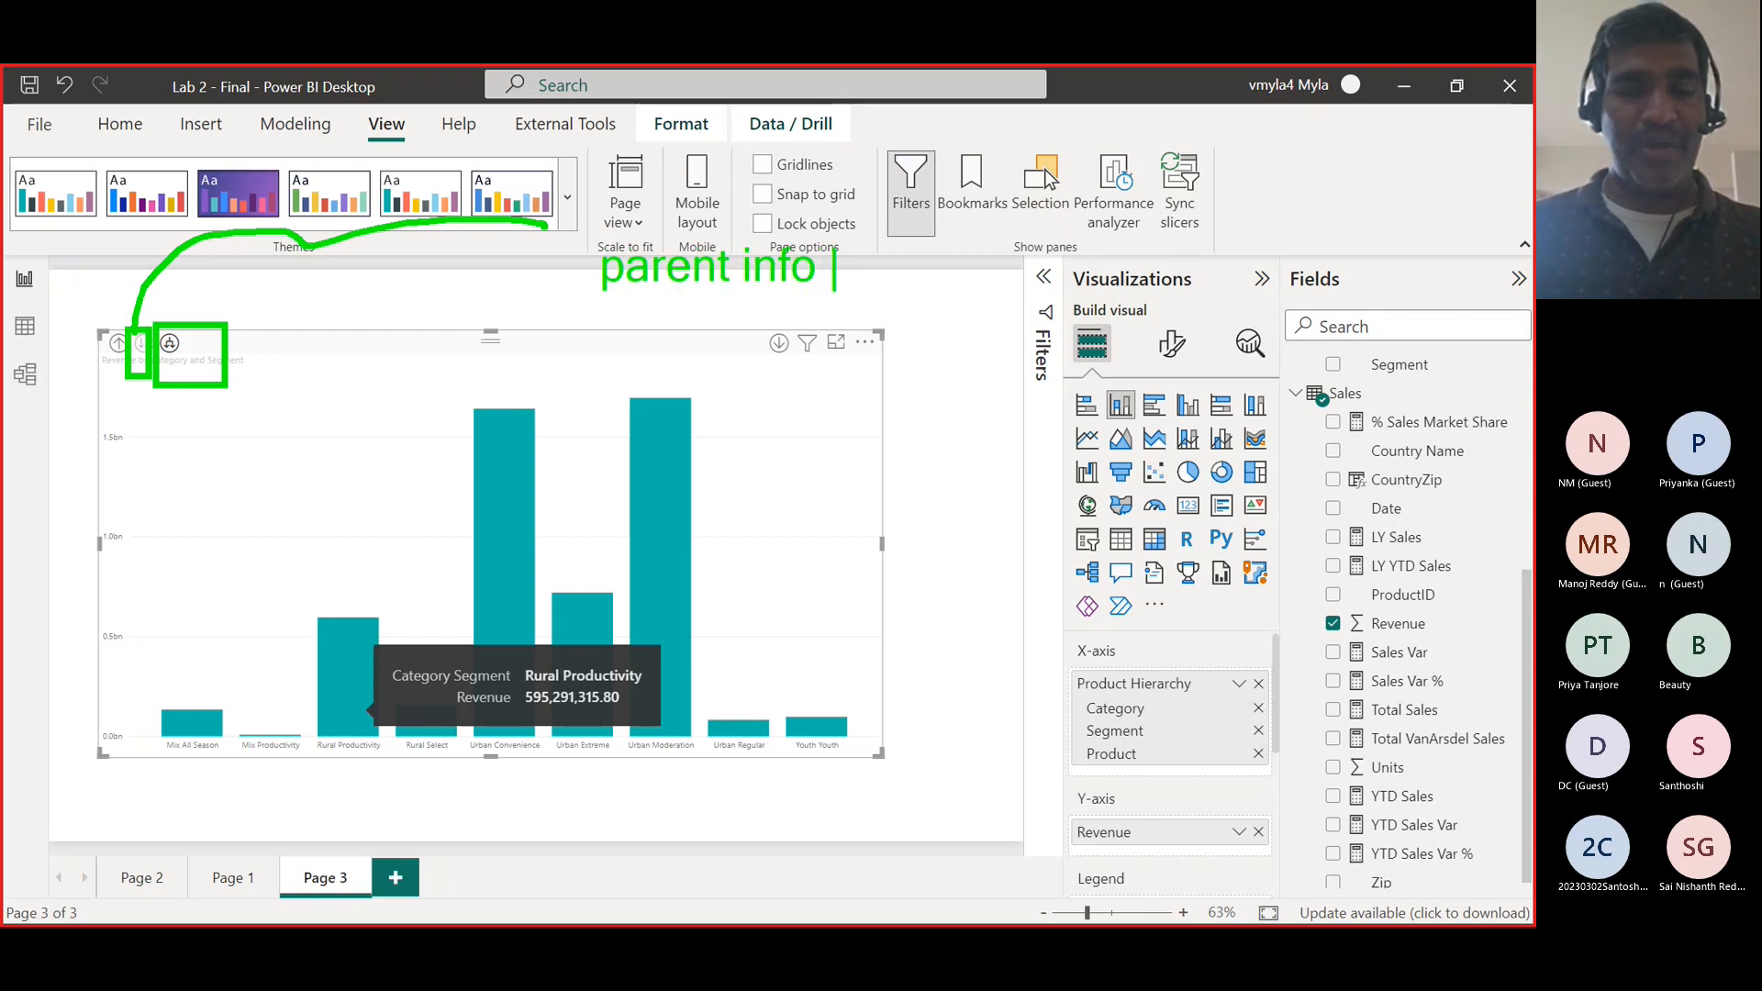
pyautogui.write('not required')
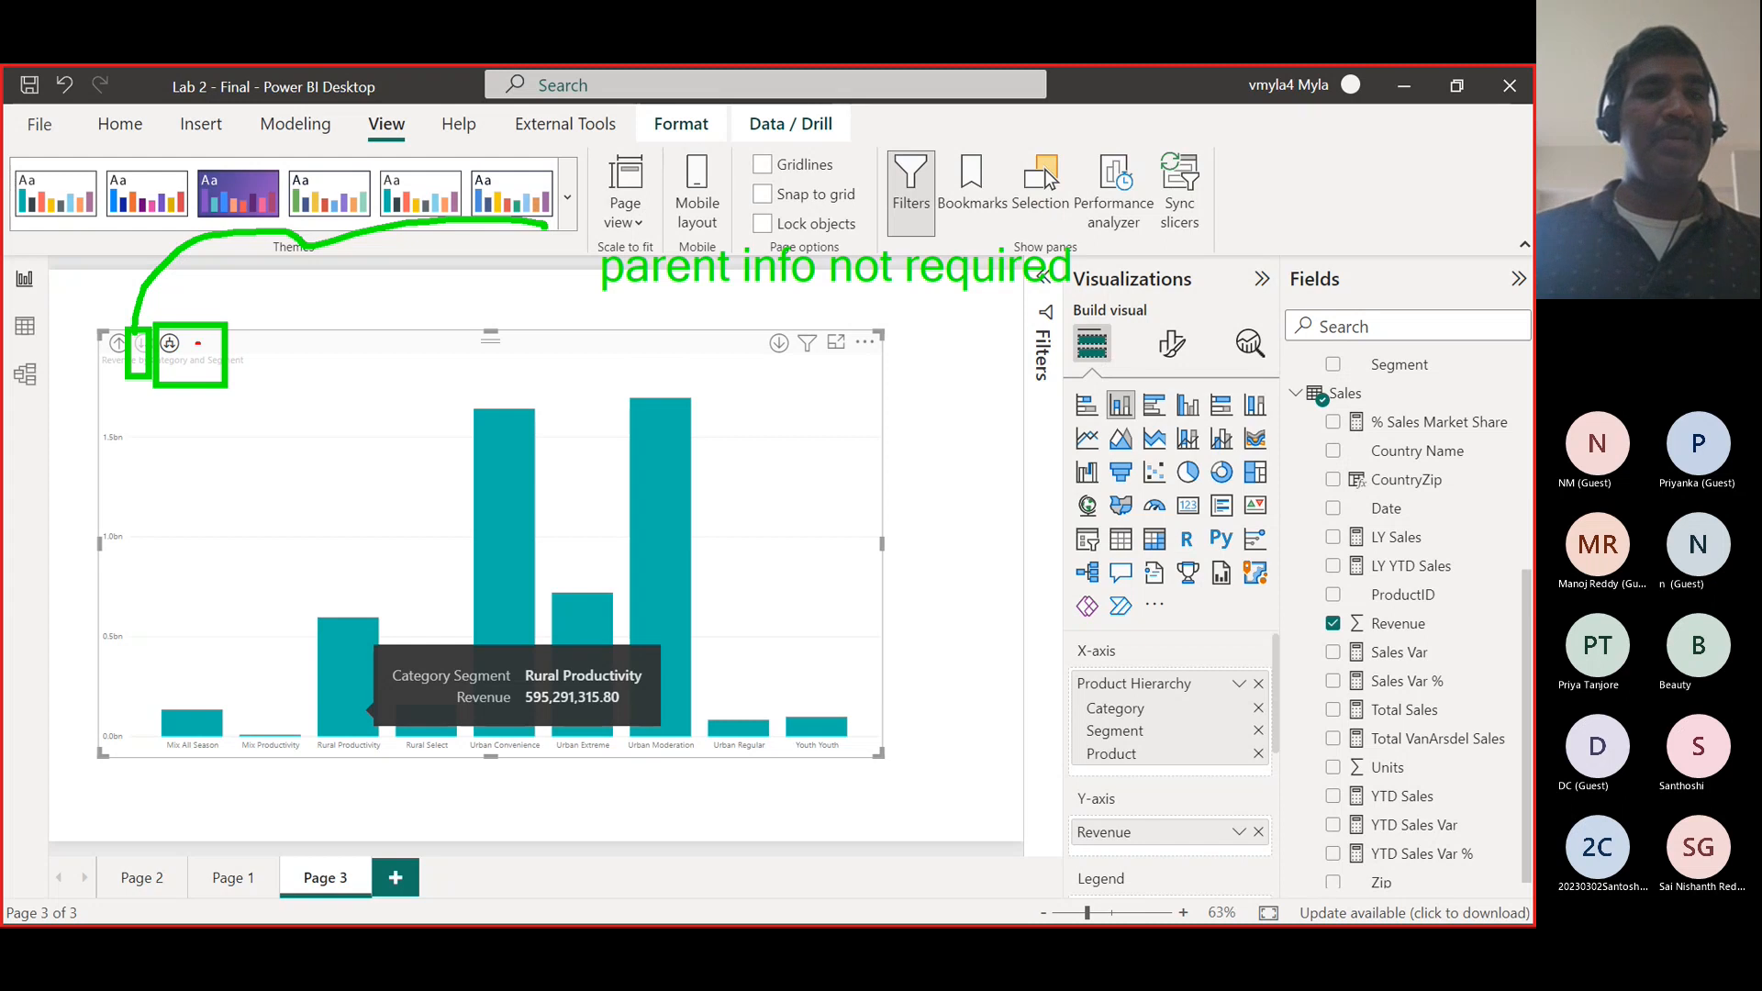
# - Draw a red line from the boxed expand-all control, annotate it "parent and child information required", and clear the on-screen markings
pyautogui.moveTo(220, 327); pyautogui.dragTo(376, 385)
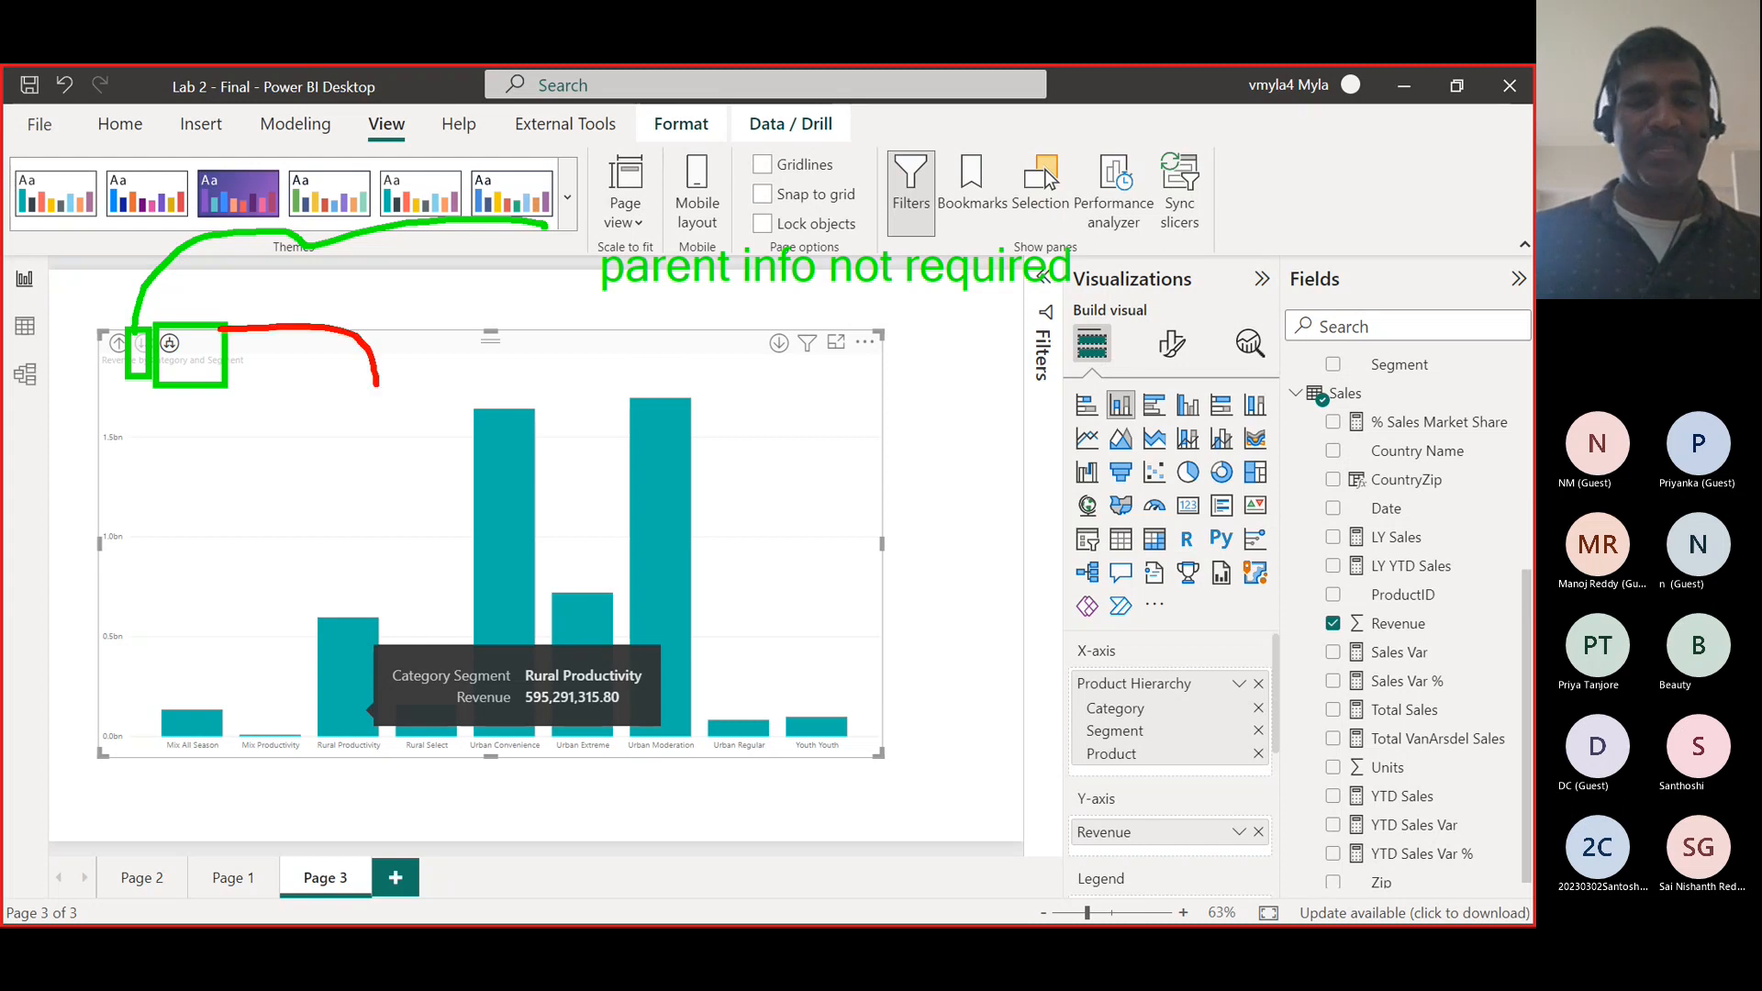
pyautogui.write('tparen')
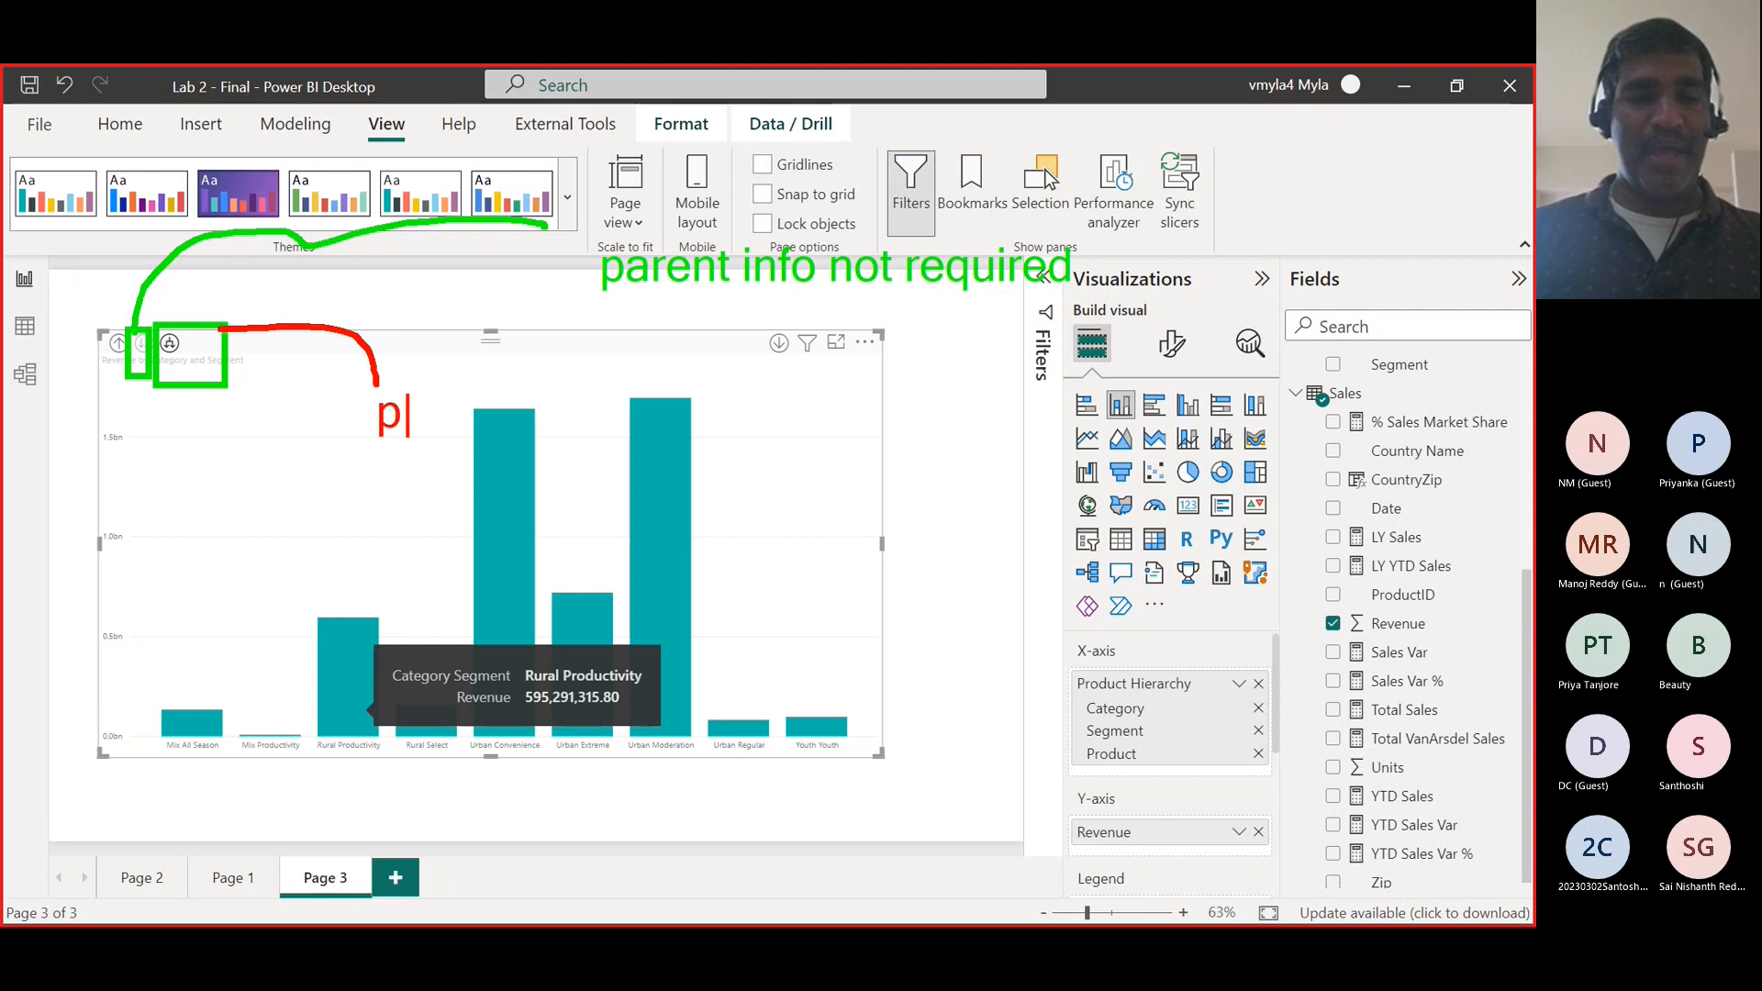
pyautogui.write('t and ')
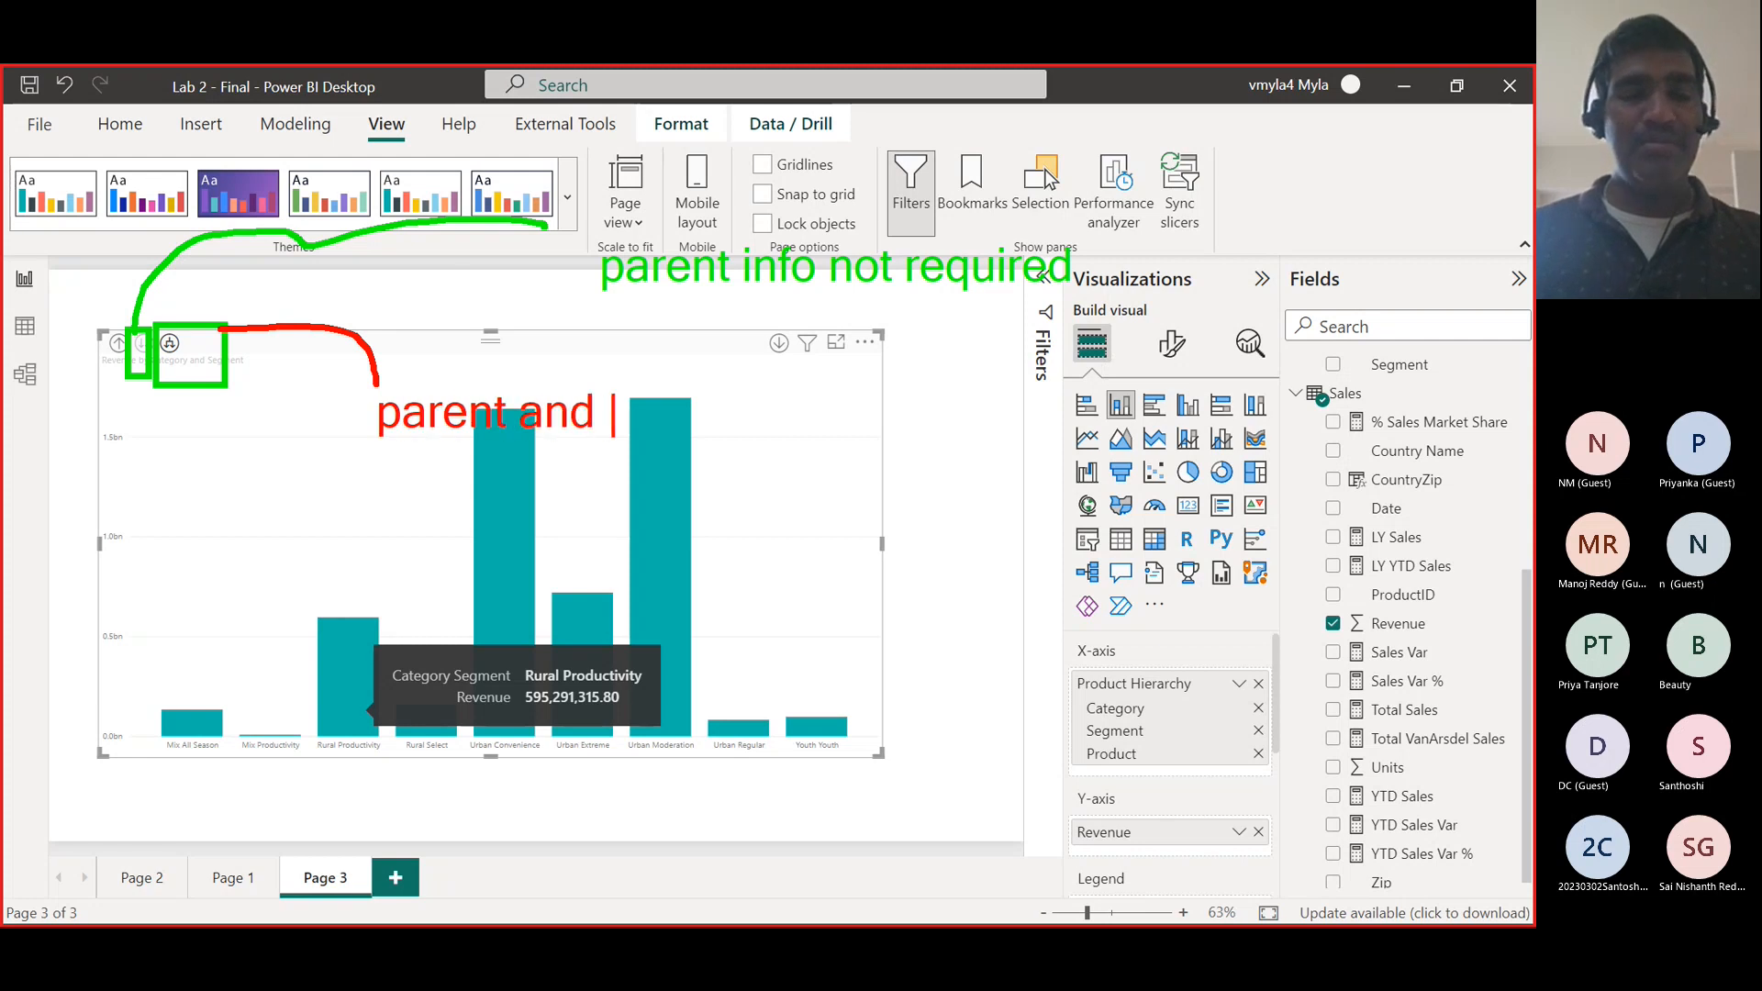
pyautogui.write('child ')
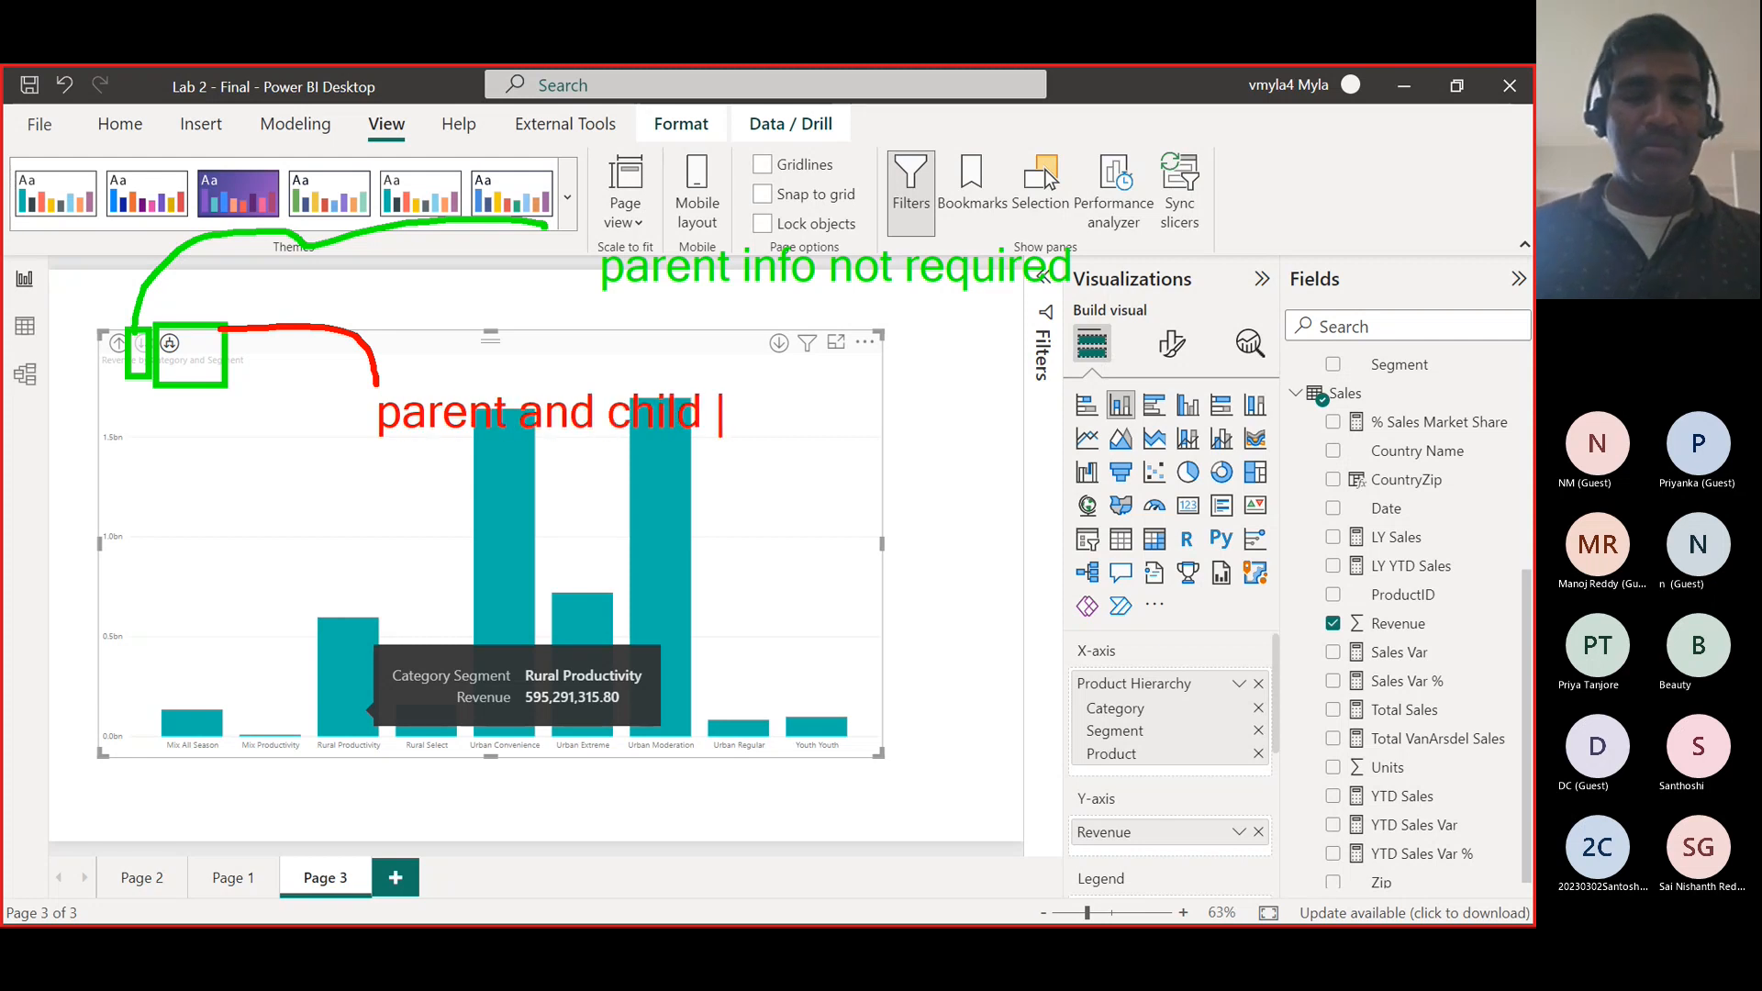
pyautogui.write('informa')
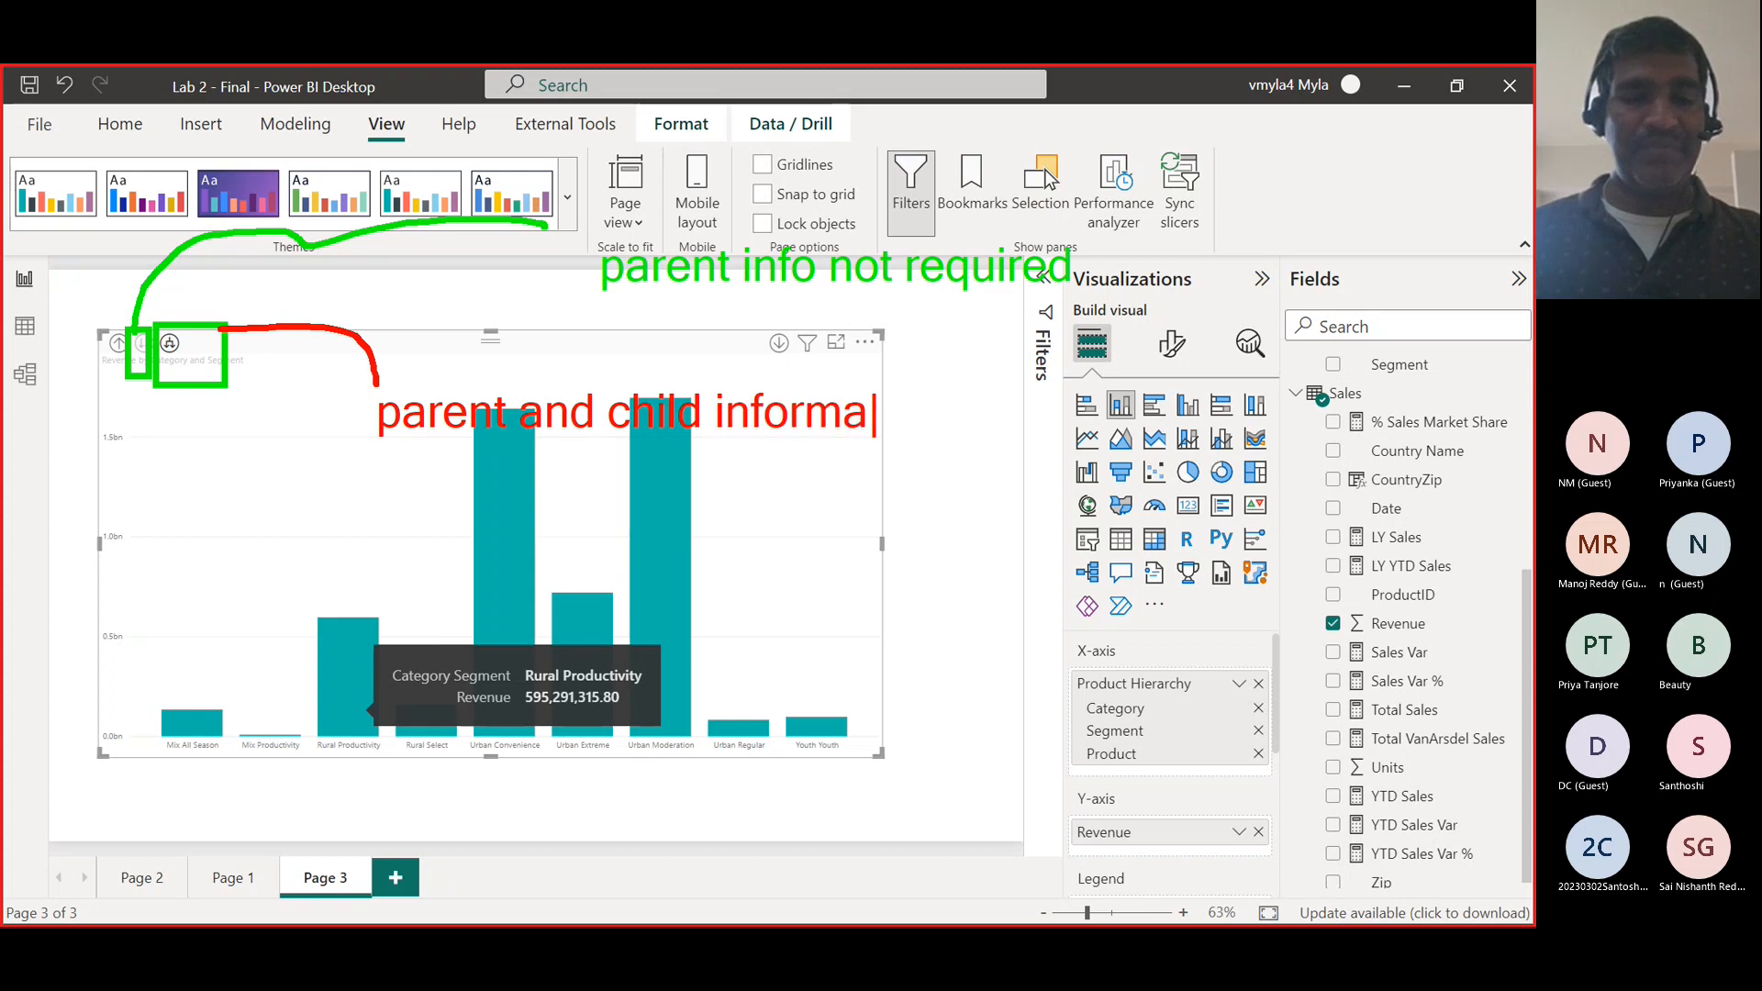
pyautogui.write('tion req')
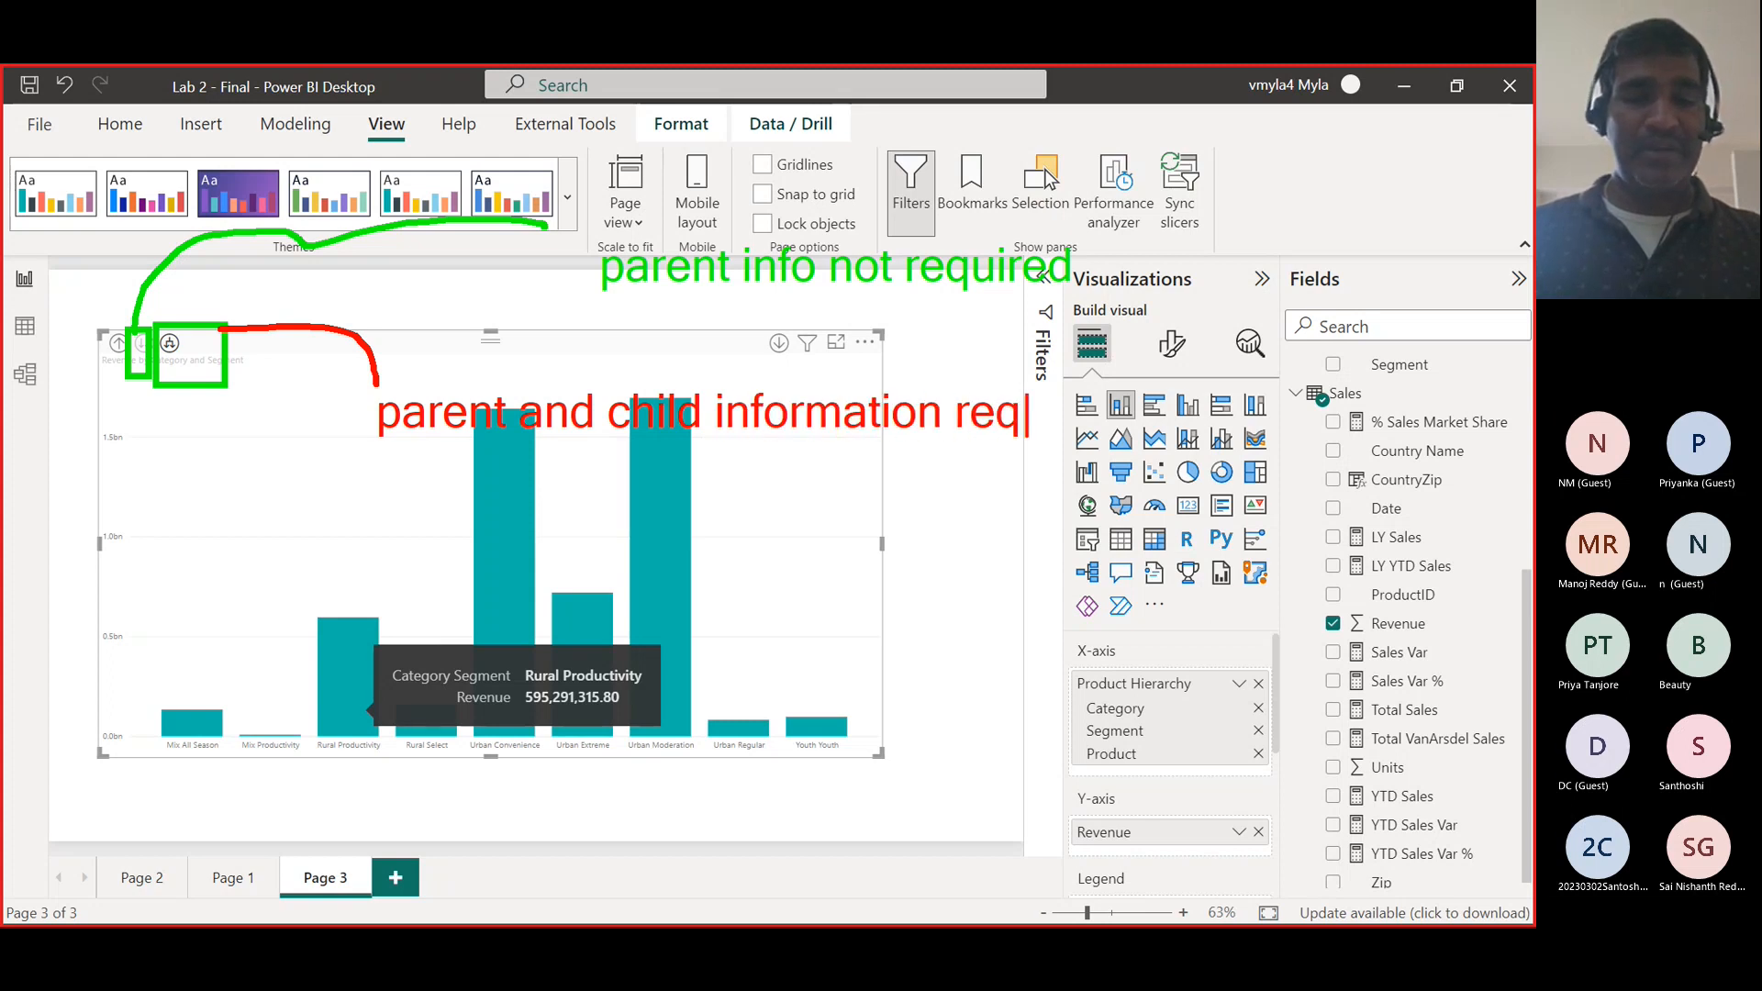
pyautogui.write('uired')
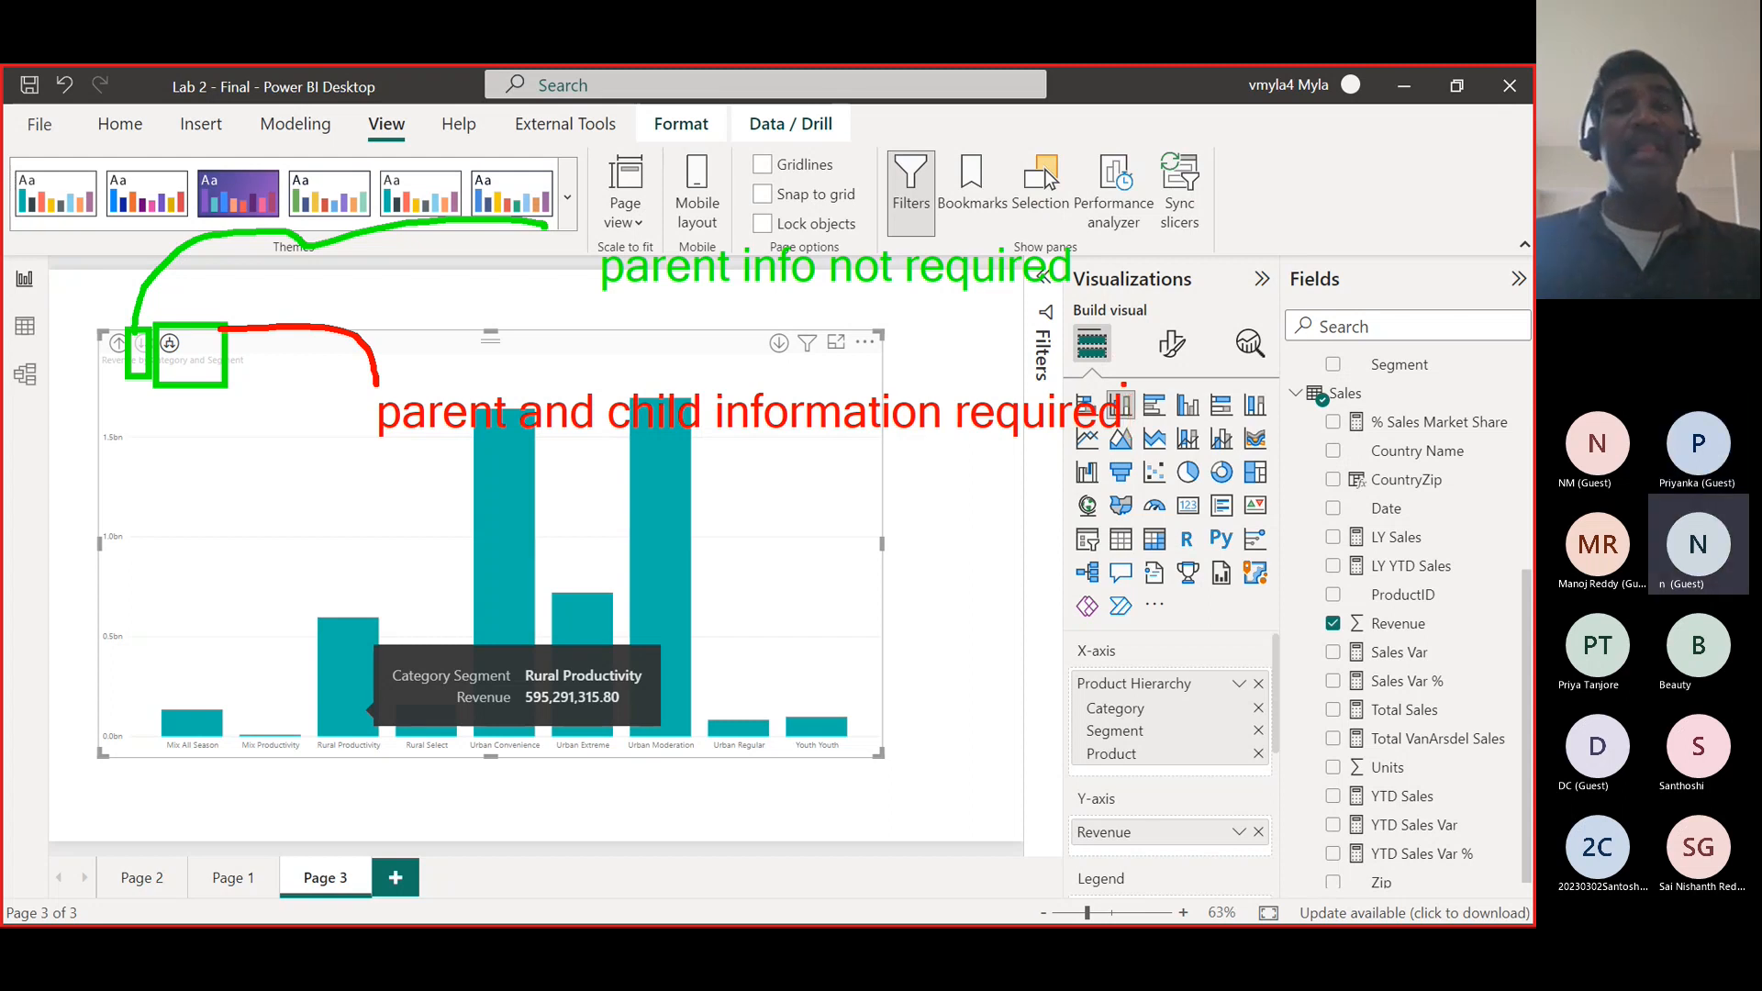
pyautogui.press('Escape')
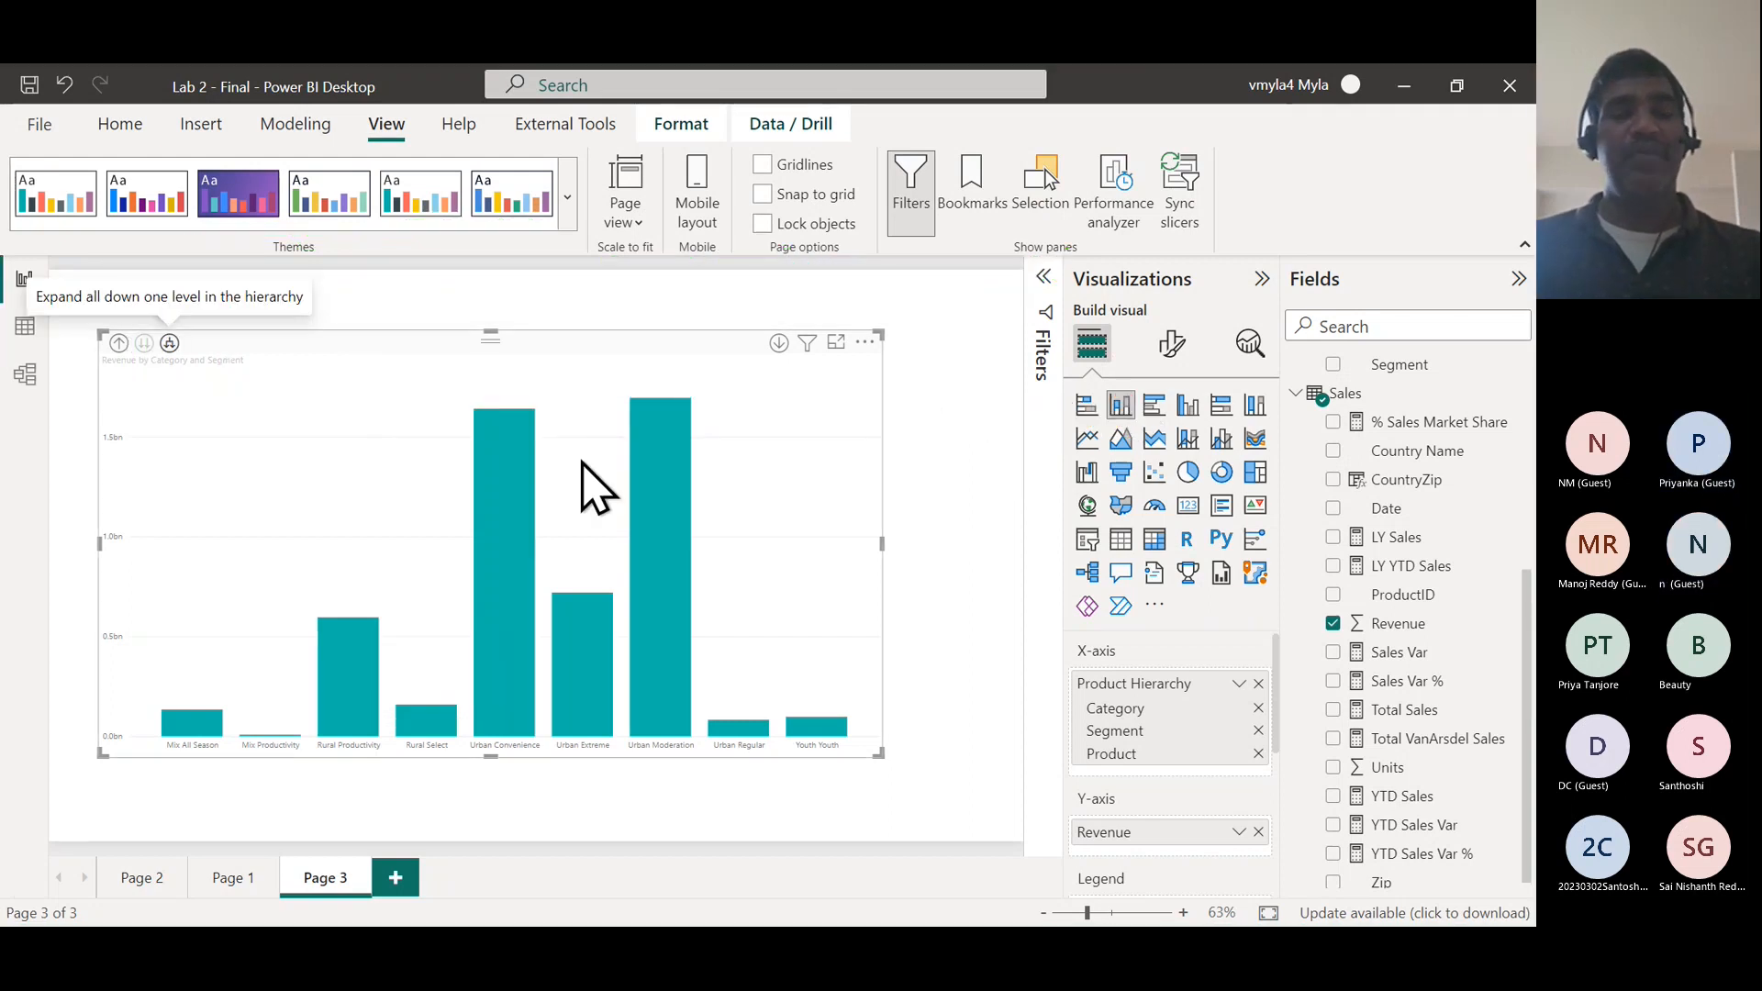
# - Switch to the GitHub hierarchy notes in Chrome, box the four-term list on screen, and tick Show Next Level and Expand Next Level
pyautogui.hotkey('alt', 'Tab')
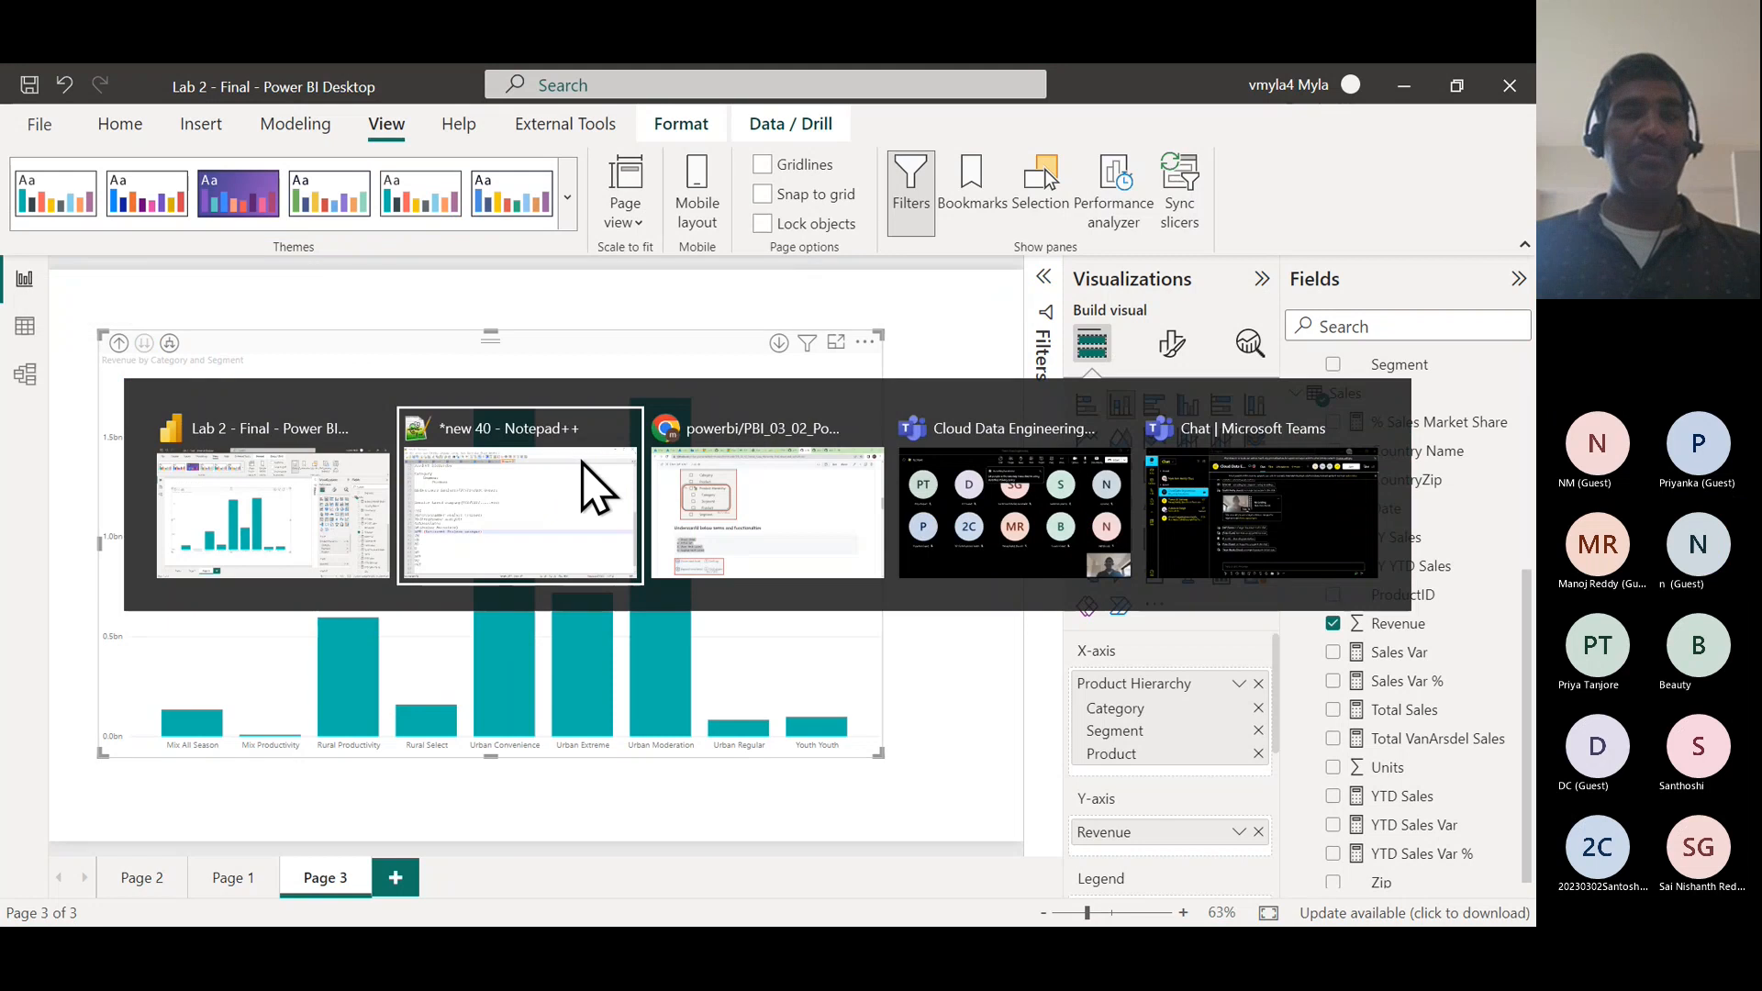
pyautogui.hotkey('alt', 'Tab')
pyautogui.hotkey('alt', 'Tab')
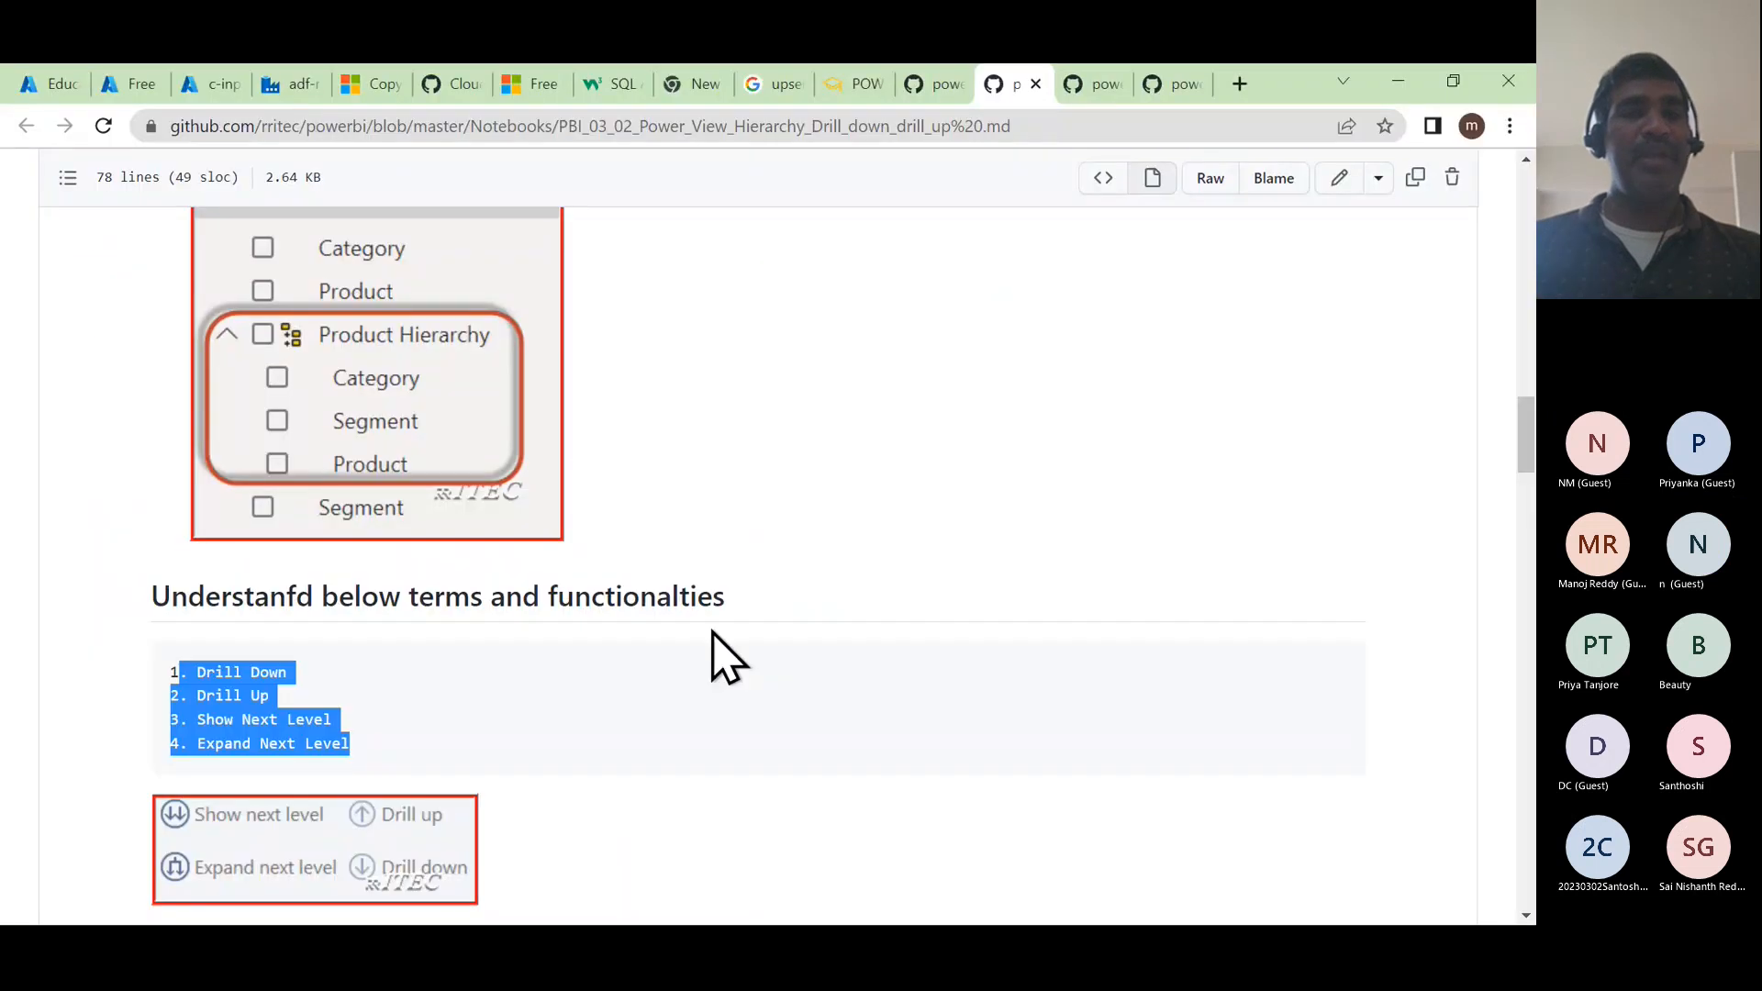
pyautogui.scroll(-2, 712, 657)
pyautogui.click(396, 609)
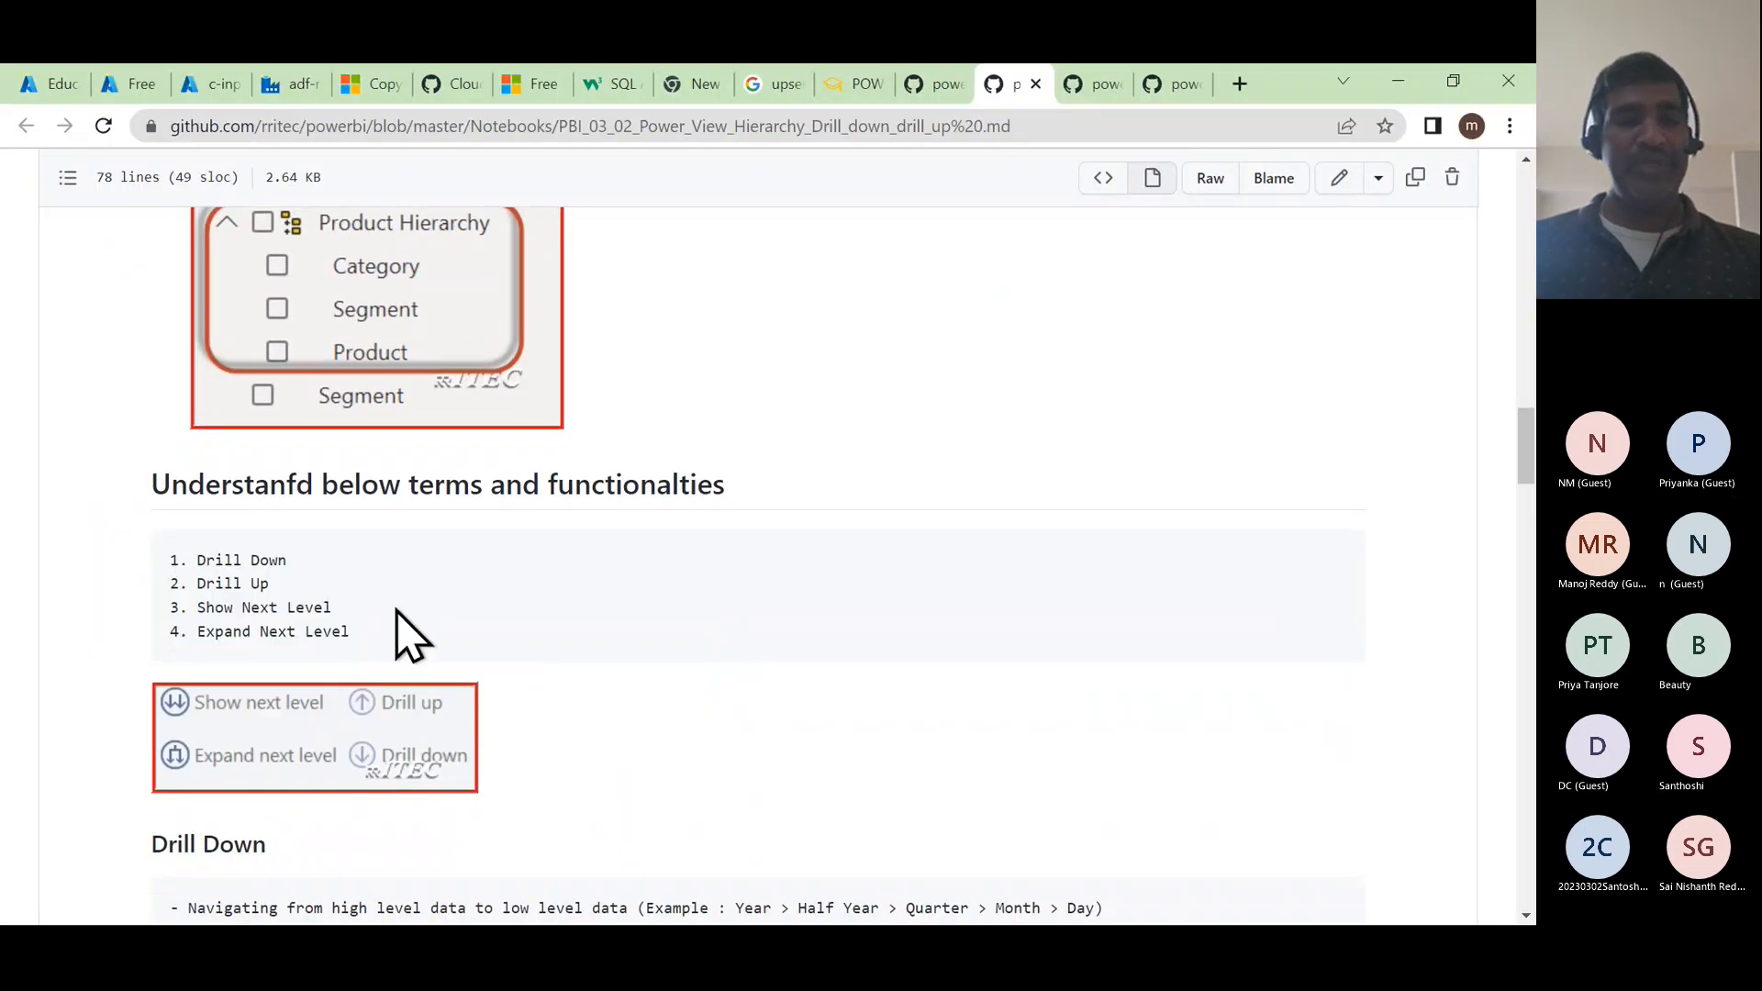
pyautogui.hotkey('ctrl', '2')
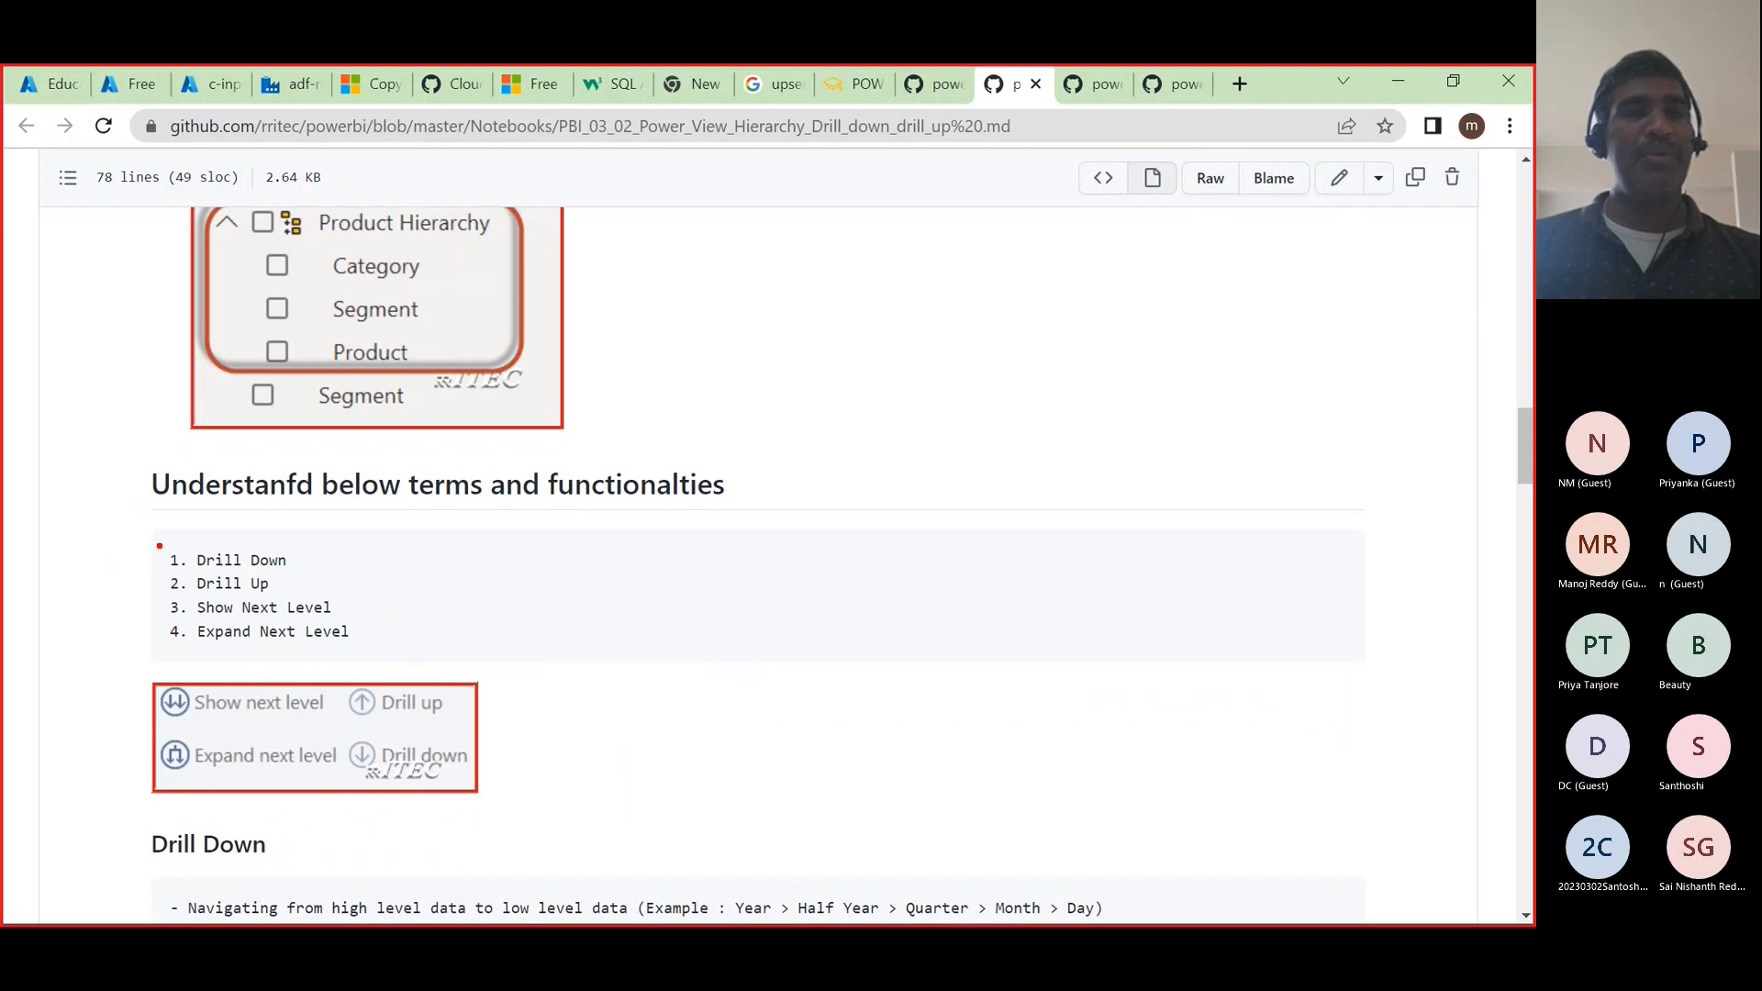
pyautogui.moveTo(158, 545); pyautogui.dragTo(440, 649)
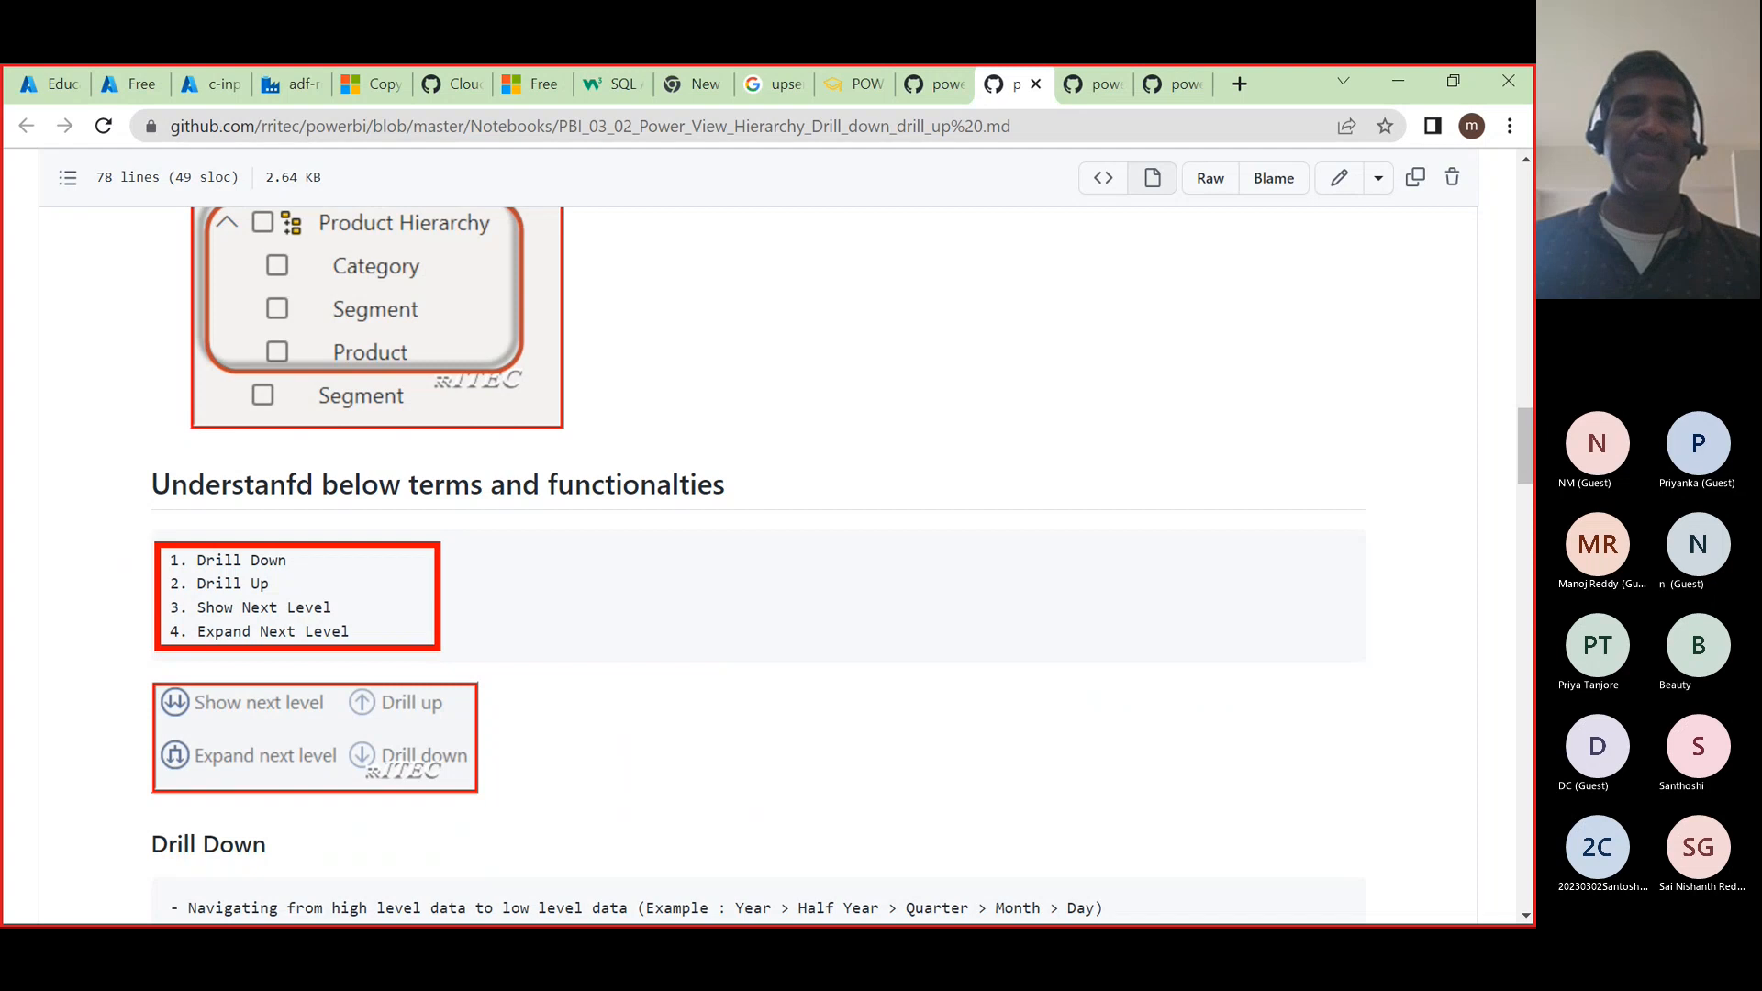
pyautogui.moveTo(339, 600); pyautogui.dragTo(406, 549)
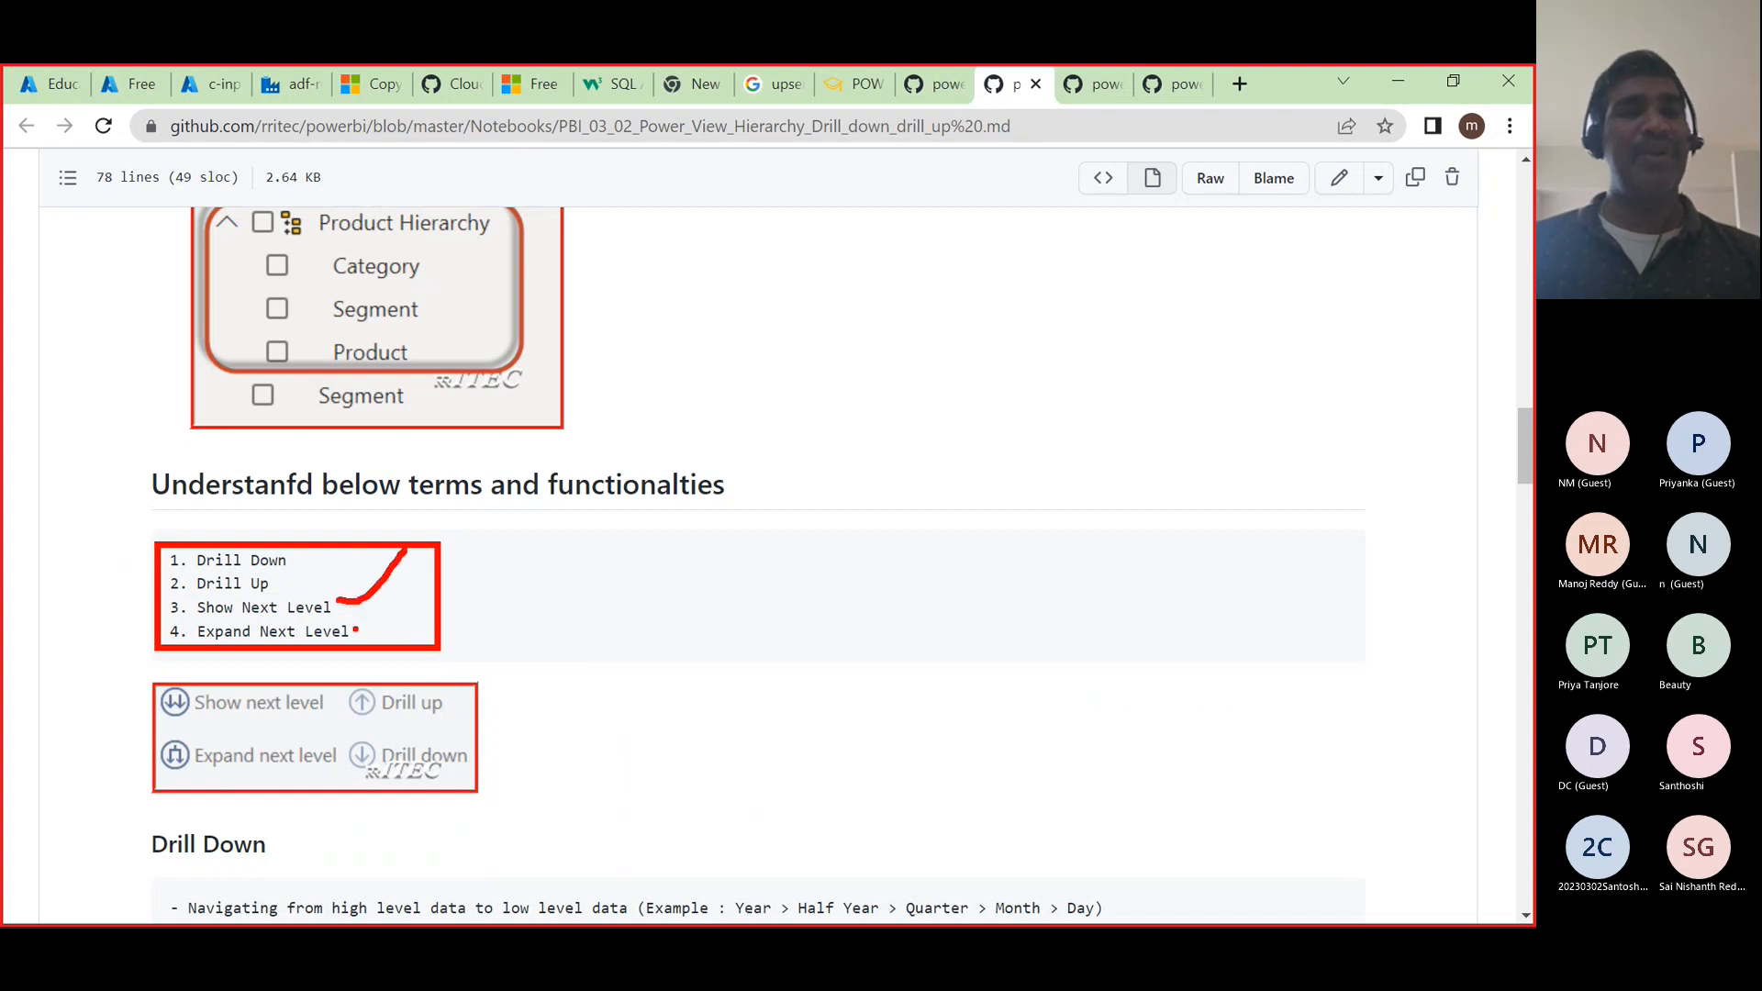
pyautogui.moveTo(355, 630); pyautogui.dragTo(423, 601)
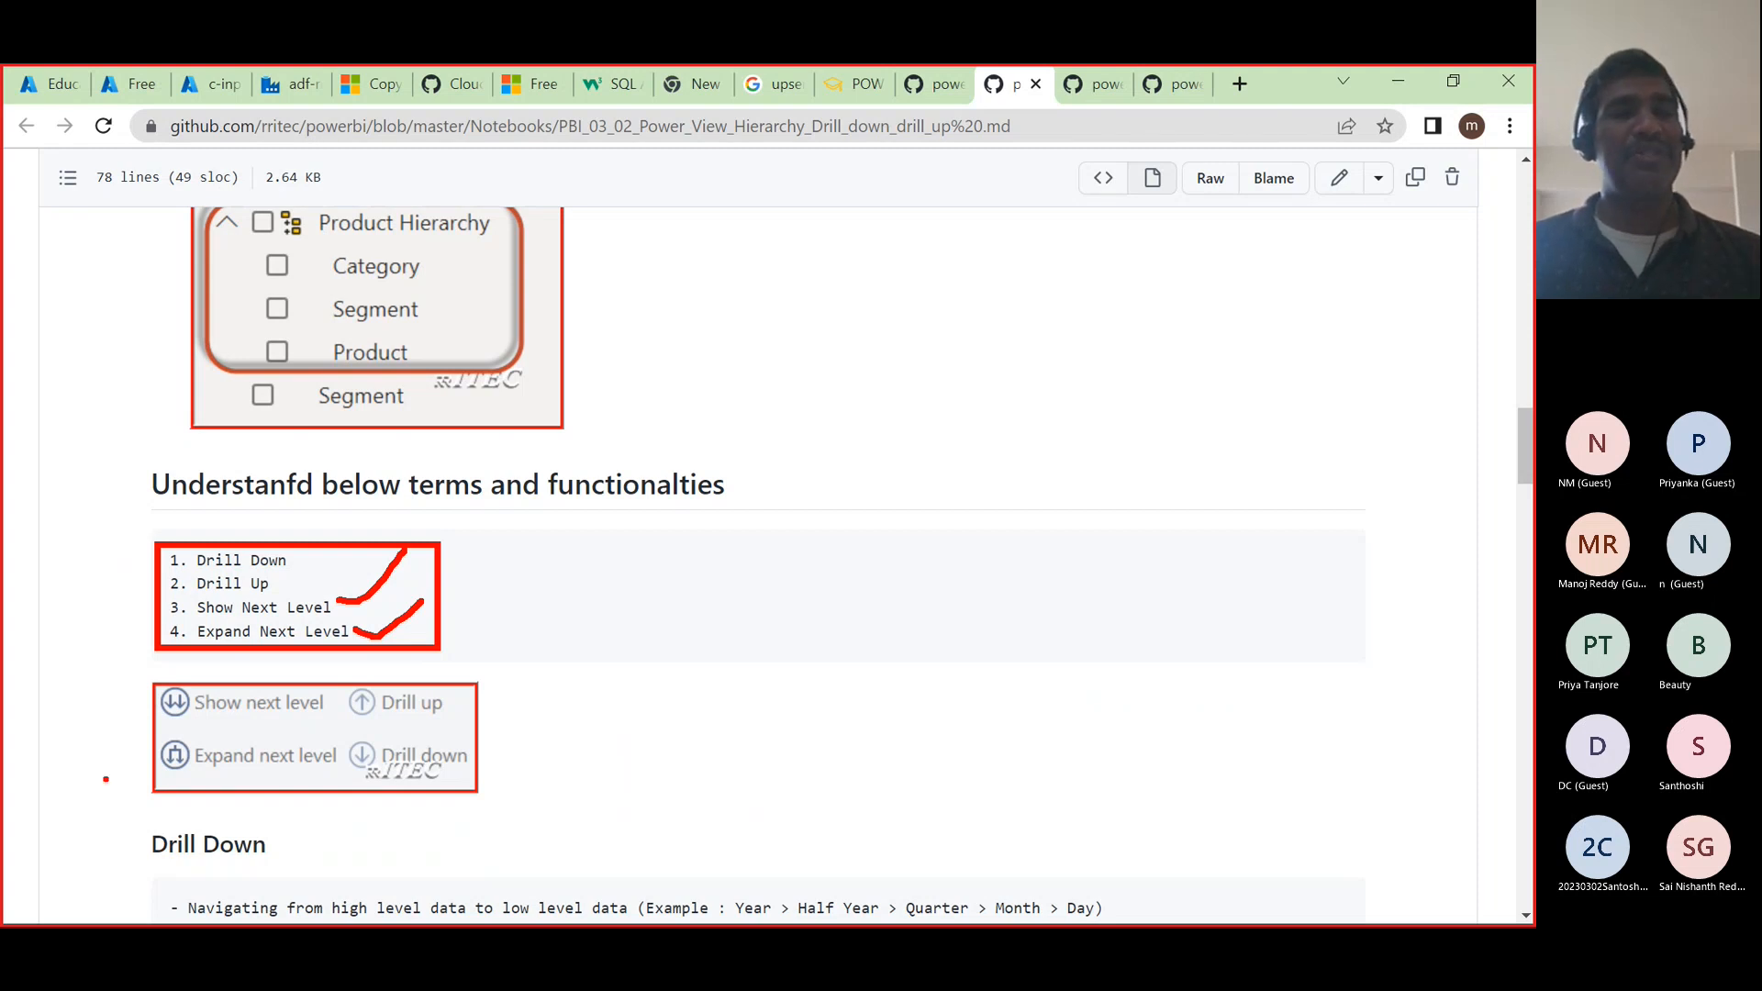
# - Underline Expand next level and Show next level in the icon legend, and clear the on-screen markings
pyautogui.moveTo(192, 771); pyautogui.dragTo(312, 771)
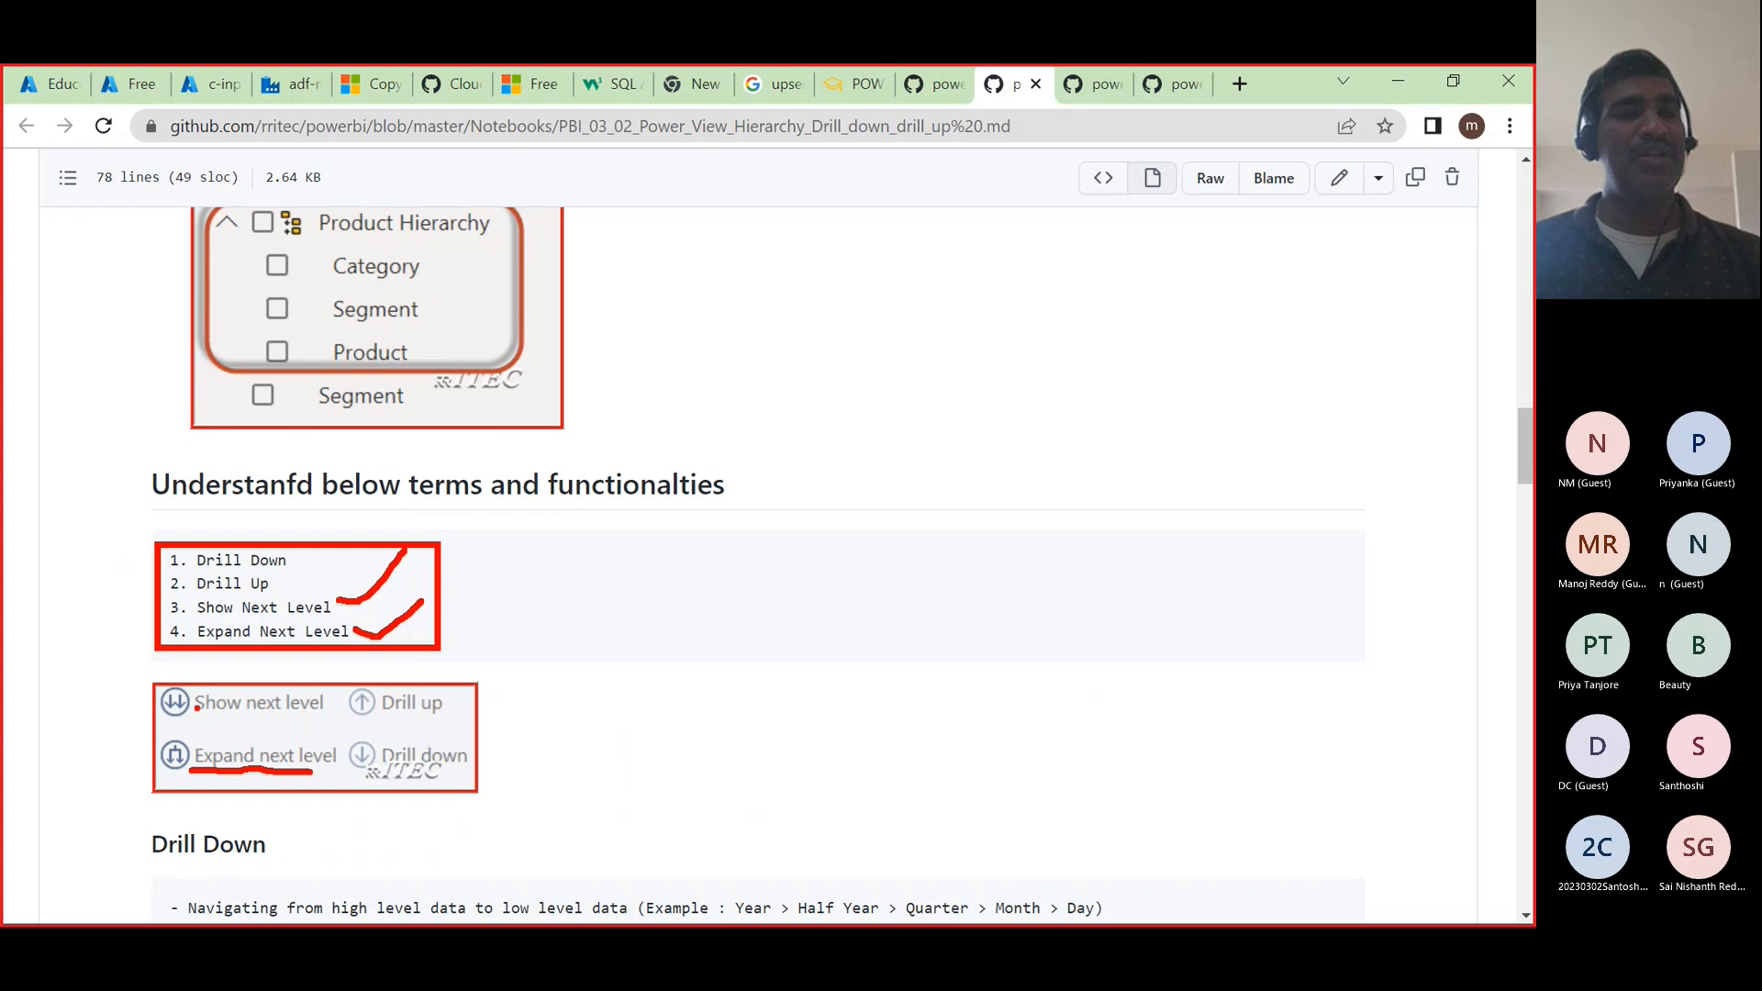
pyautogui.moveTo(197, 707); pyautogui.dragTo(323, 722)
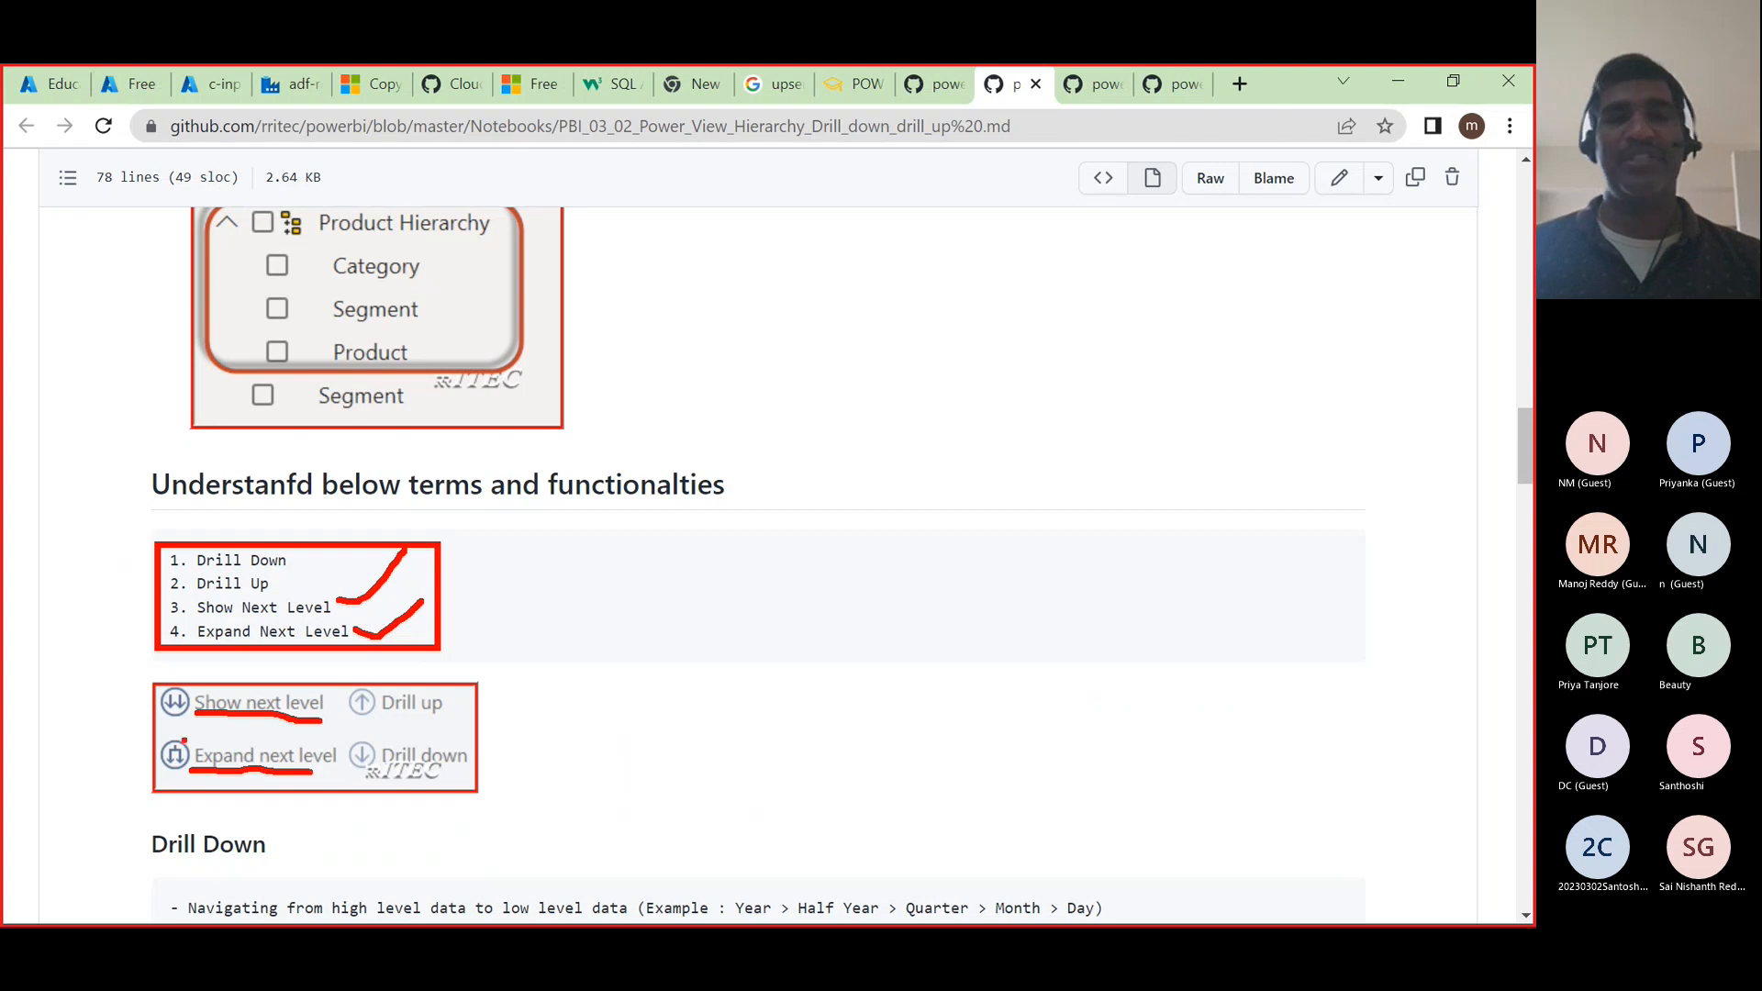
pyautogui.press('Escape')
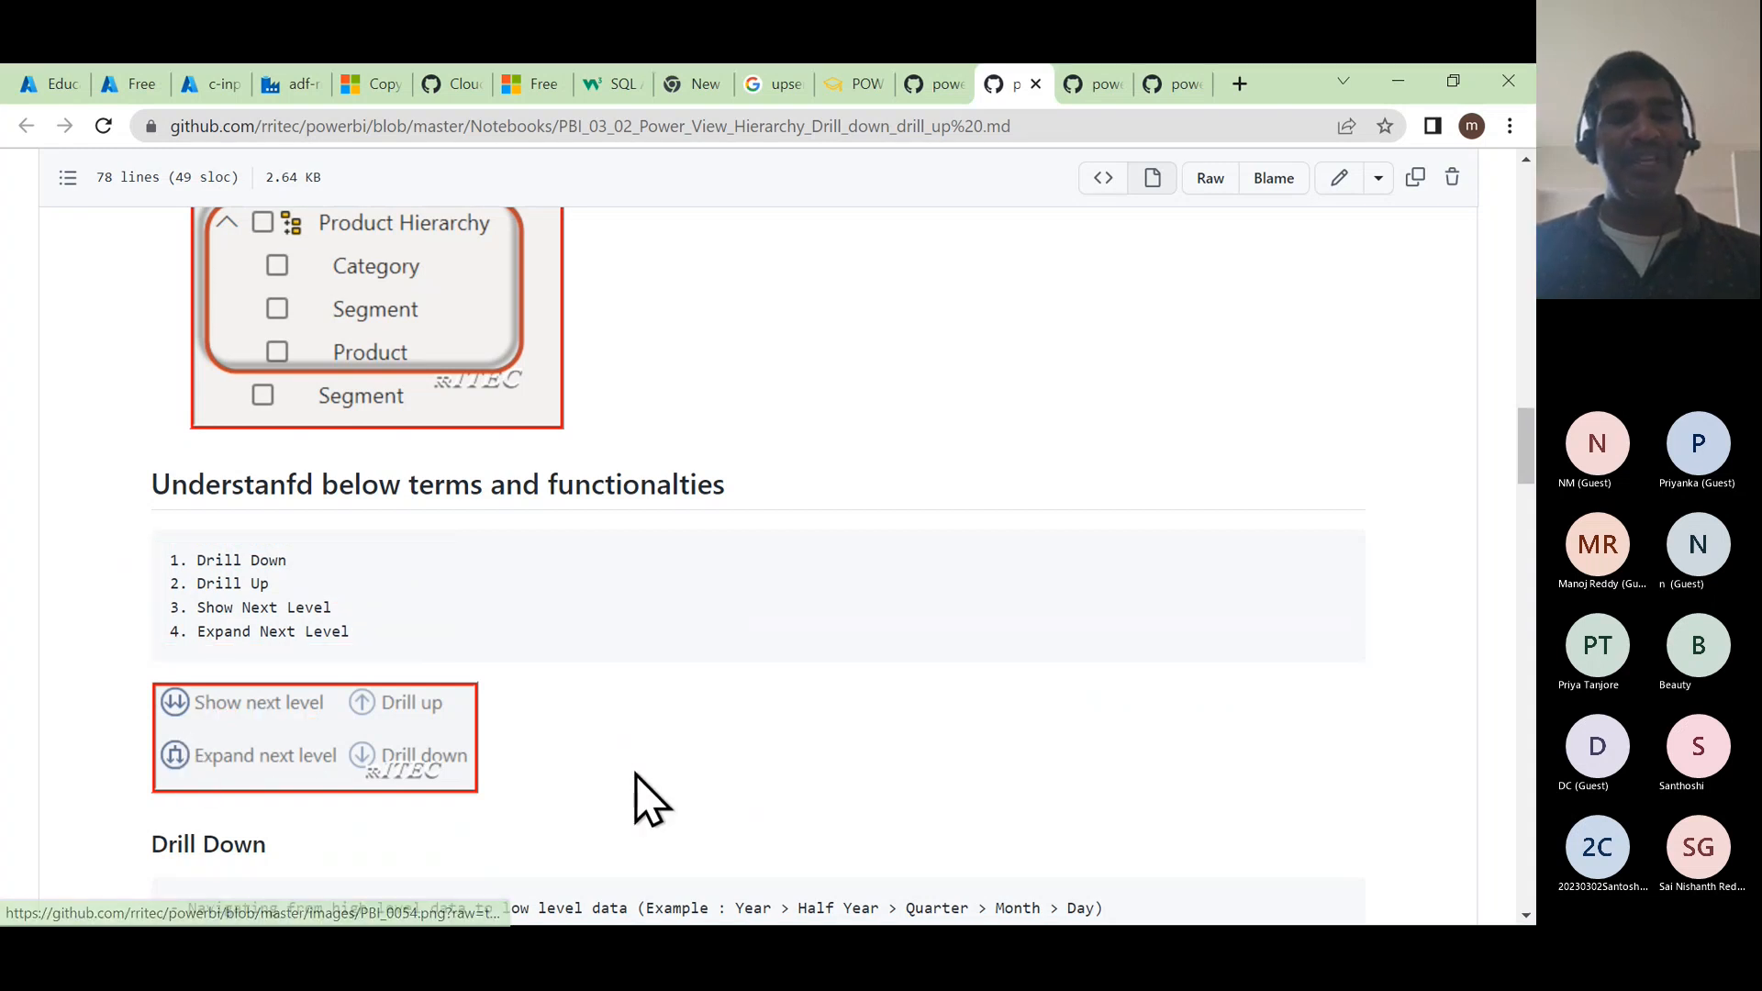
# - Review the Drill Down definition, highlighting Year, Half, Quarter and Month in its example
pyautogui.scroll(-3, 633, 787)
pyautogui.scroll(-1, 636, 774)
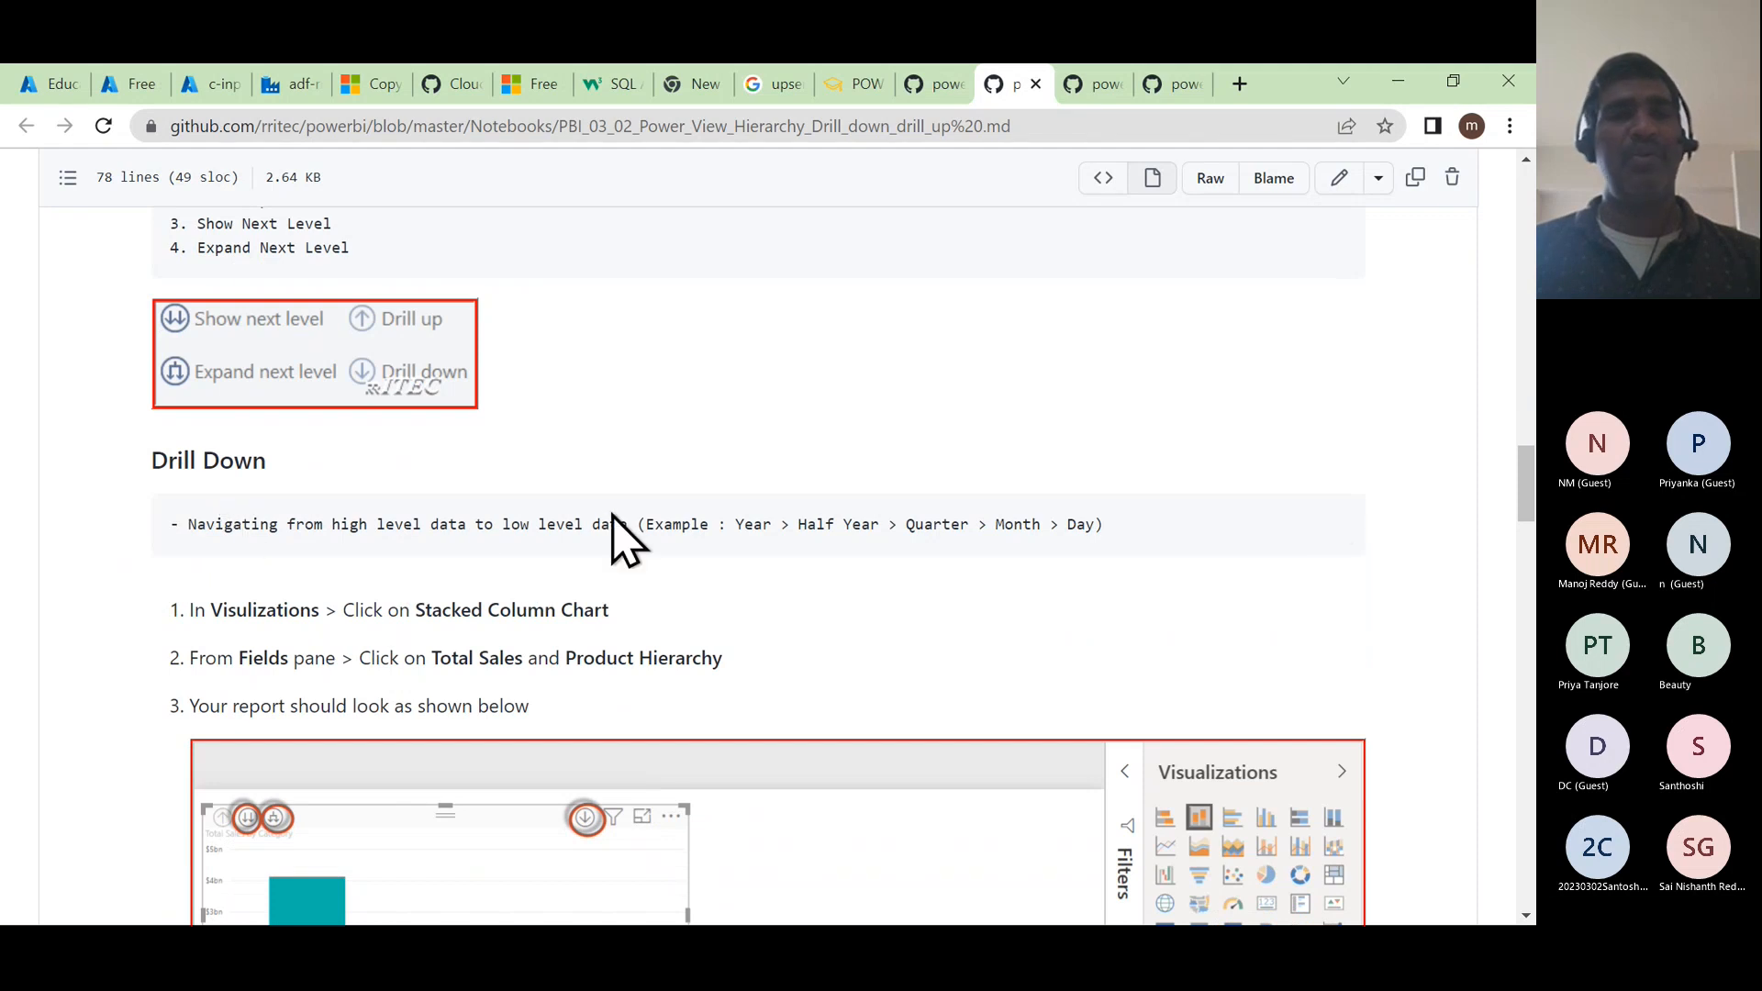
pyautogui.doubleClick(753, 524)
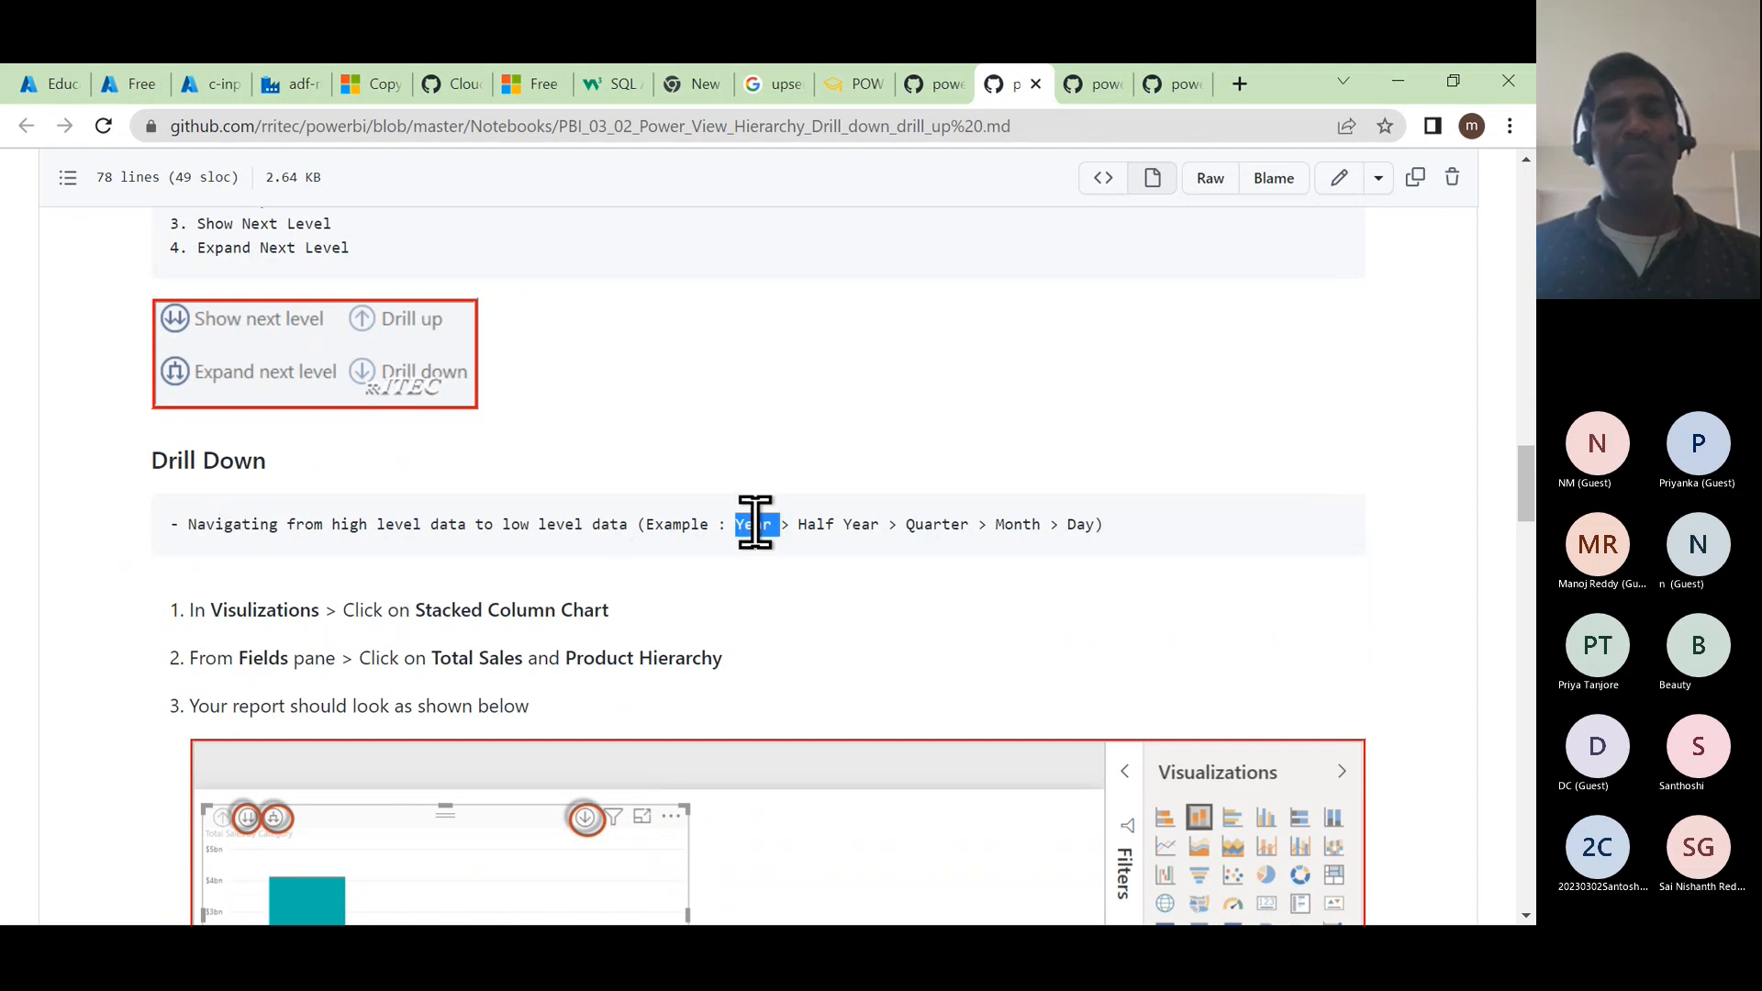
pyautogui.doubleClick(817, 523)
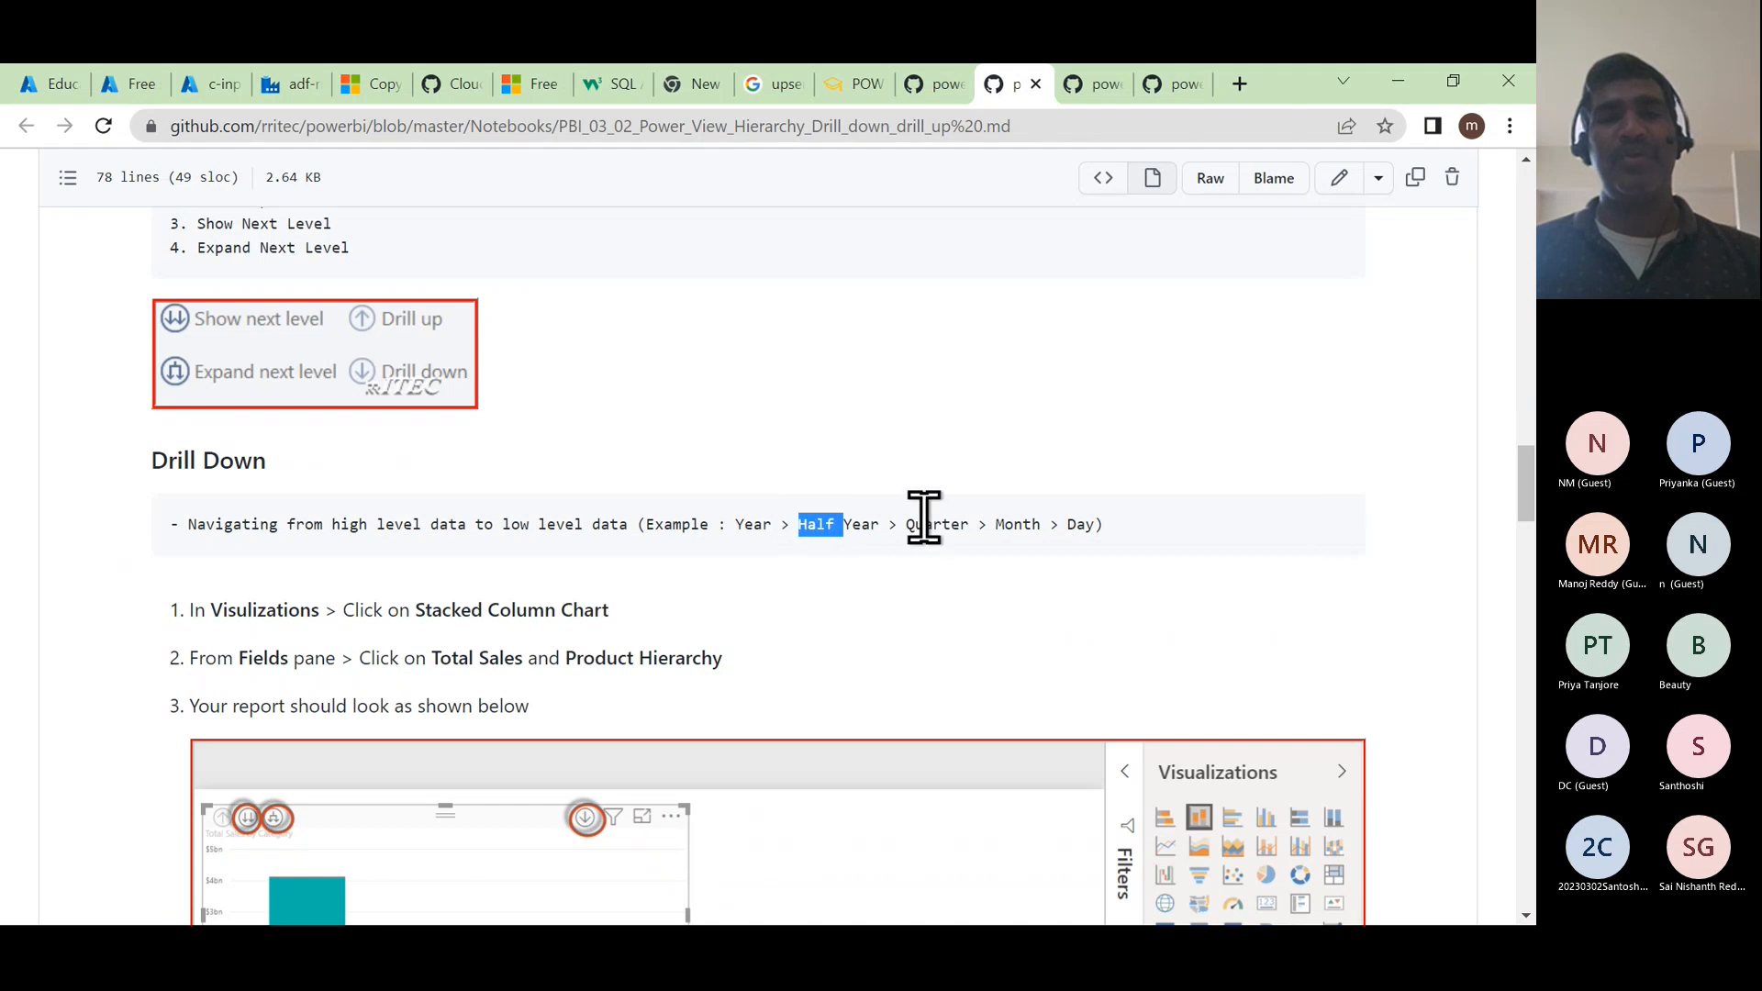
pyautogui.click(932, 518)
pyautogui.doubleClick(934, 523)
pyautogui.doubleClick(1016, 524)
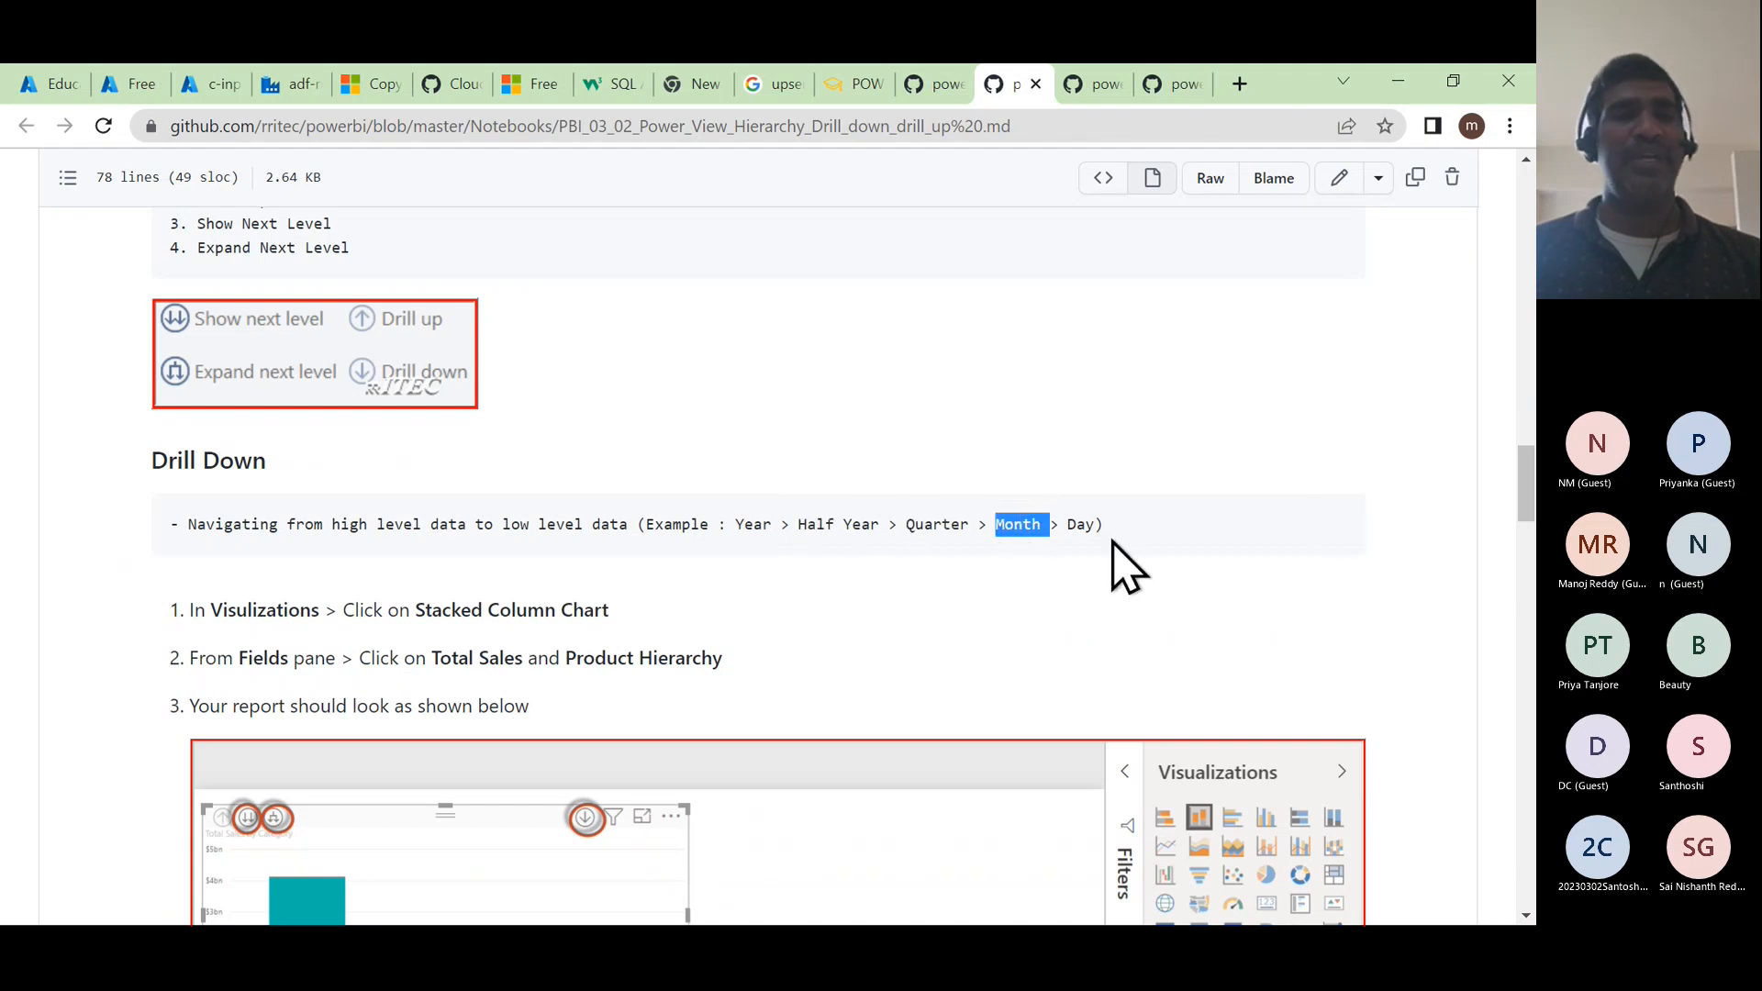
# - Review the Drill Up definition, highlighting Month and Quarter in its low-to-high level example
pyautogui.scroll(-10, 982, 638)
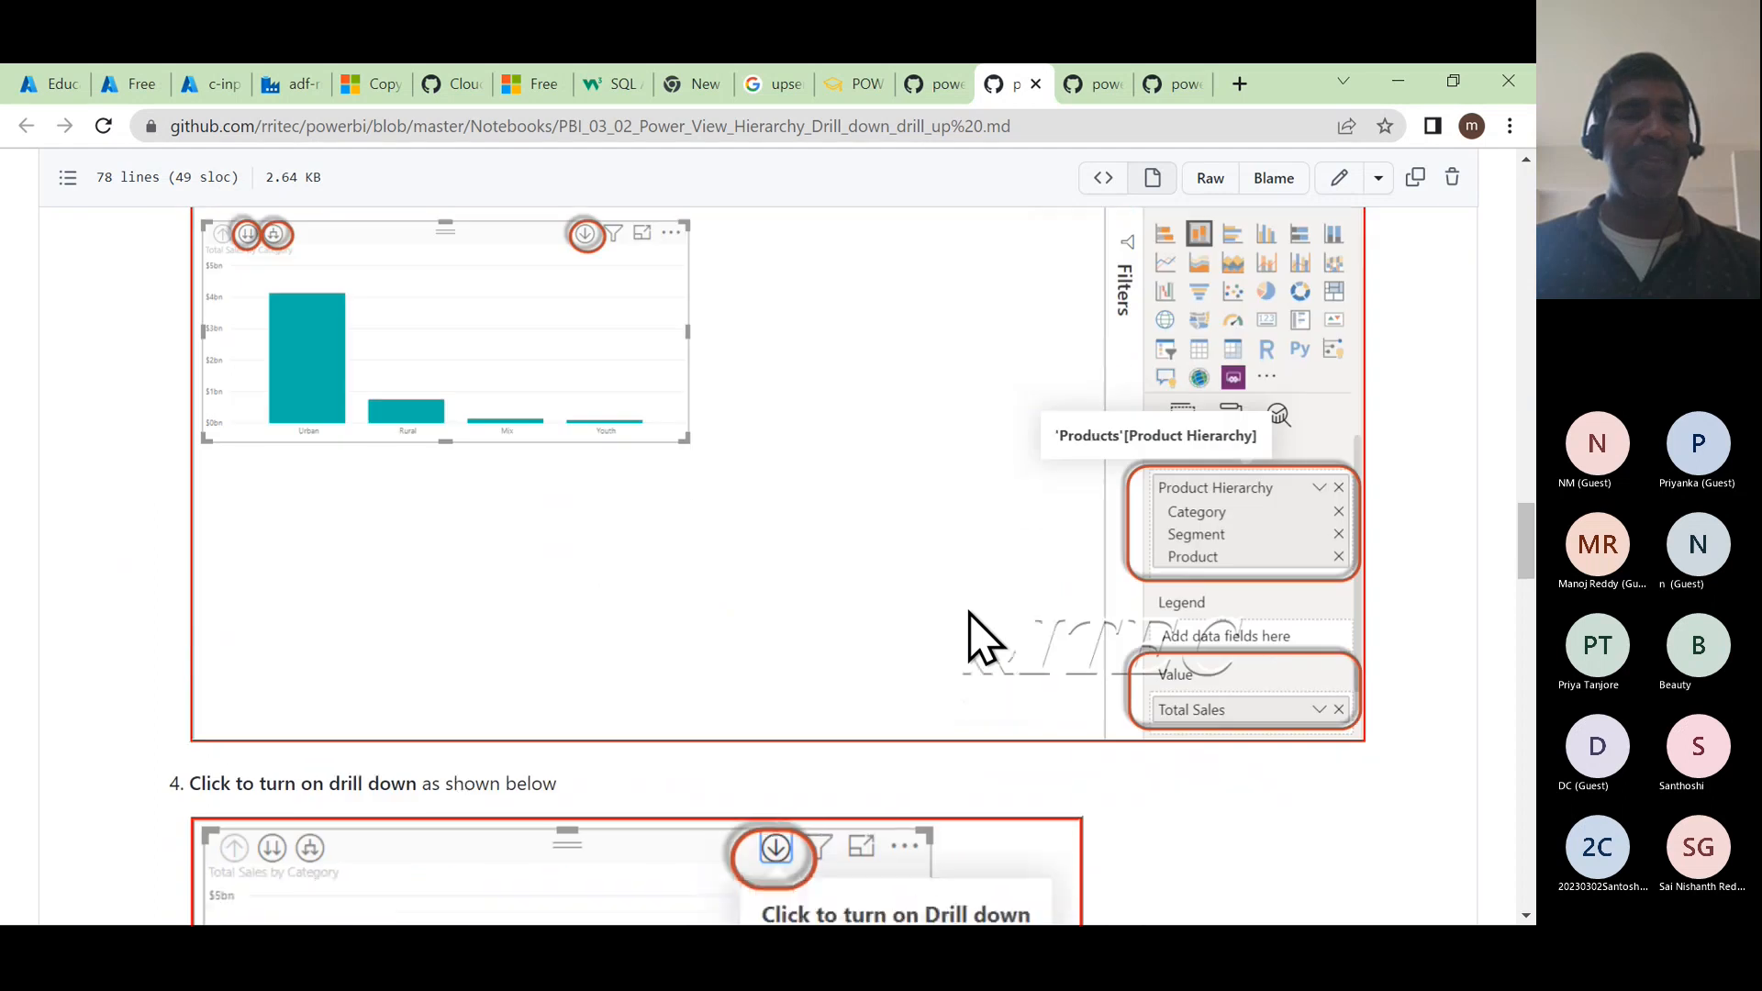
pyautogui.scroll(-9, 968, 615)
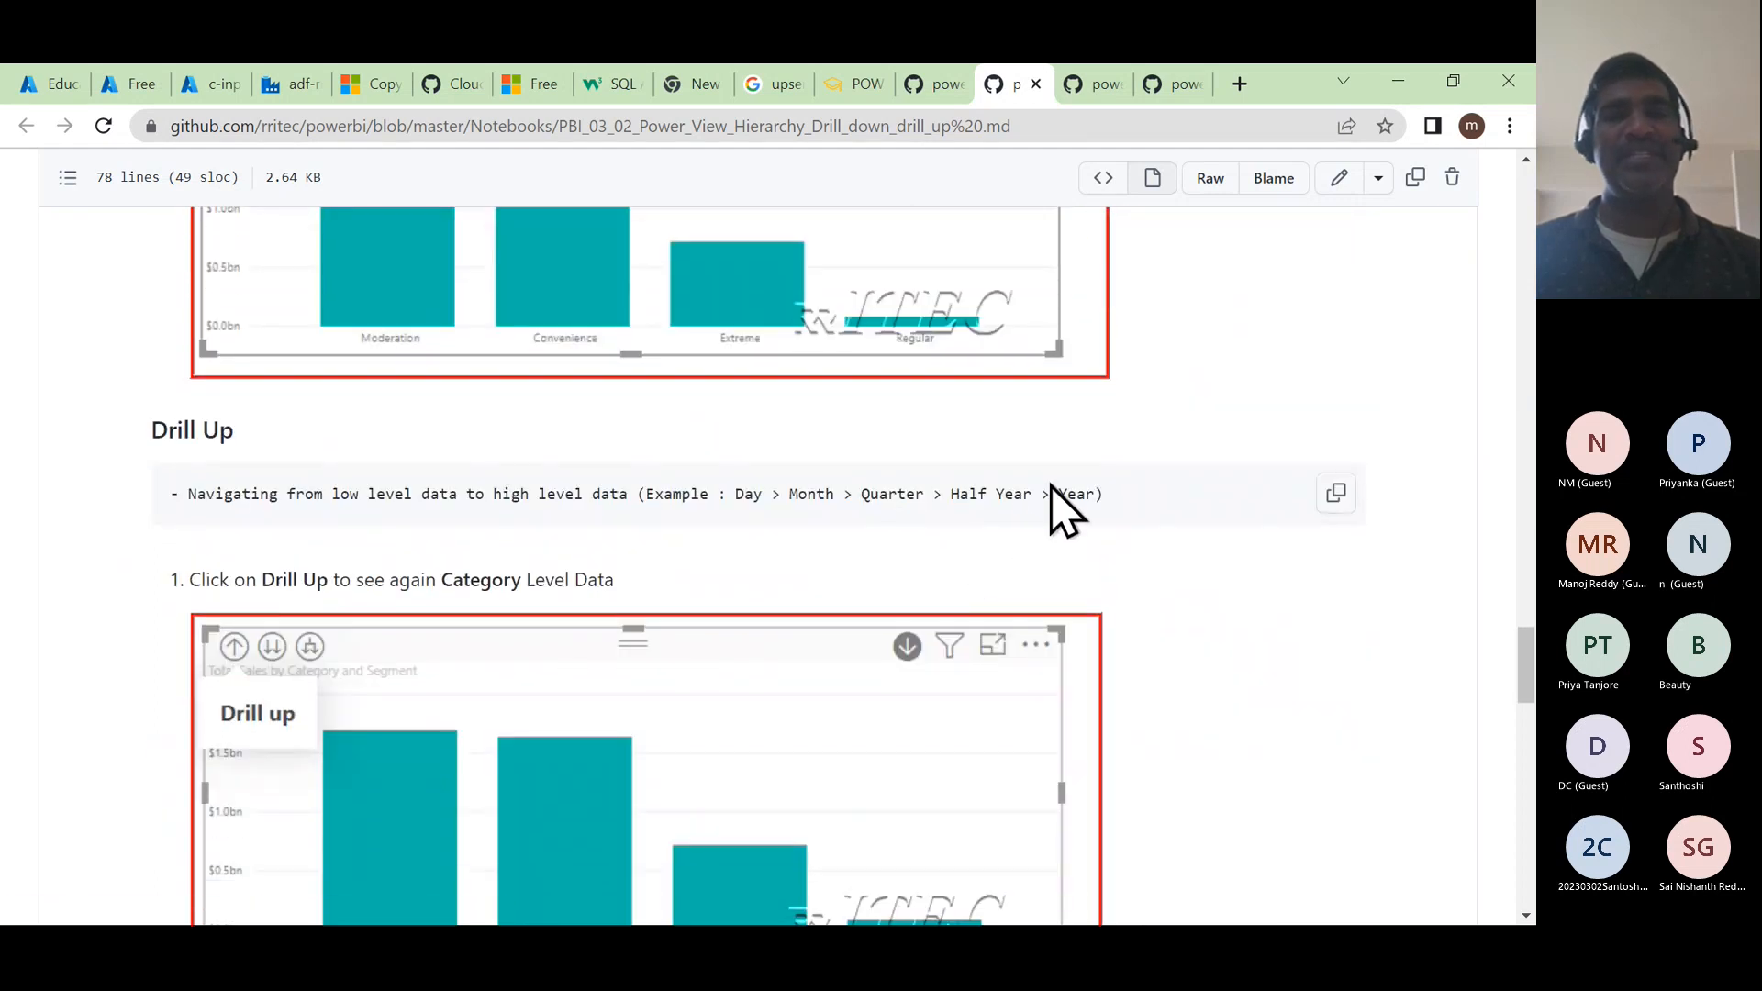
pyautogui.doubleClick(745, 493)
pyautogui.doubleClick(800, 493)
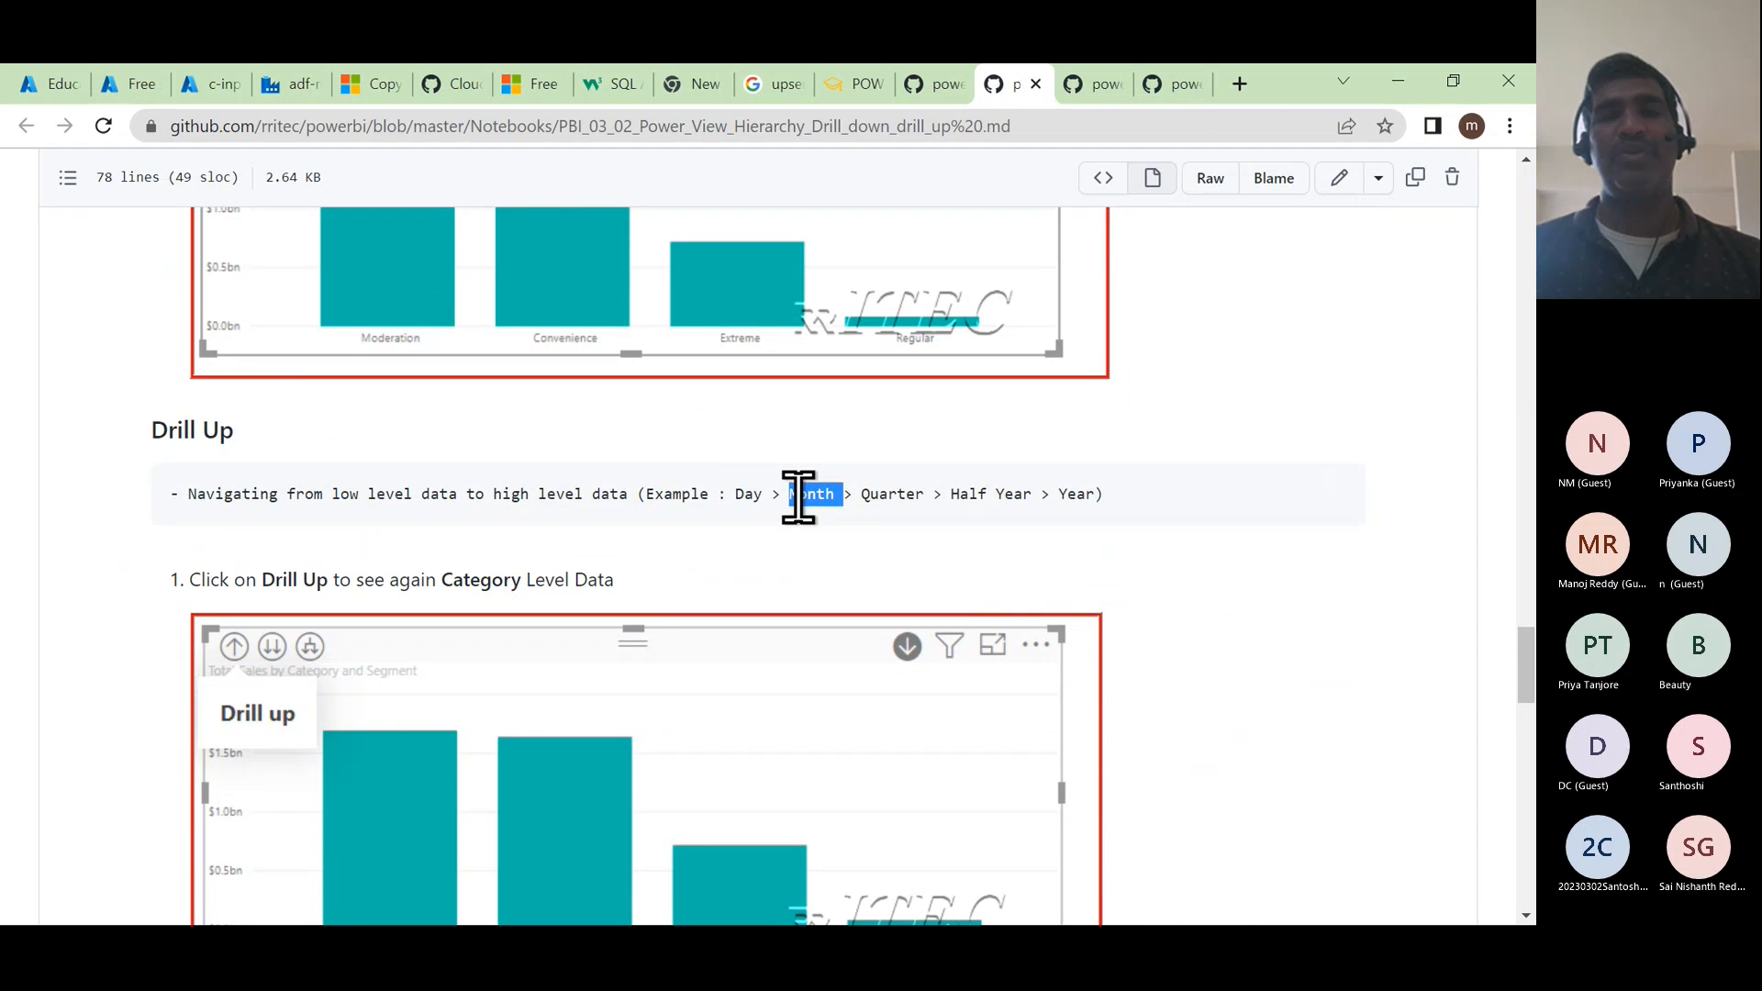
pyautogui.doubleClick(876, 496)
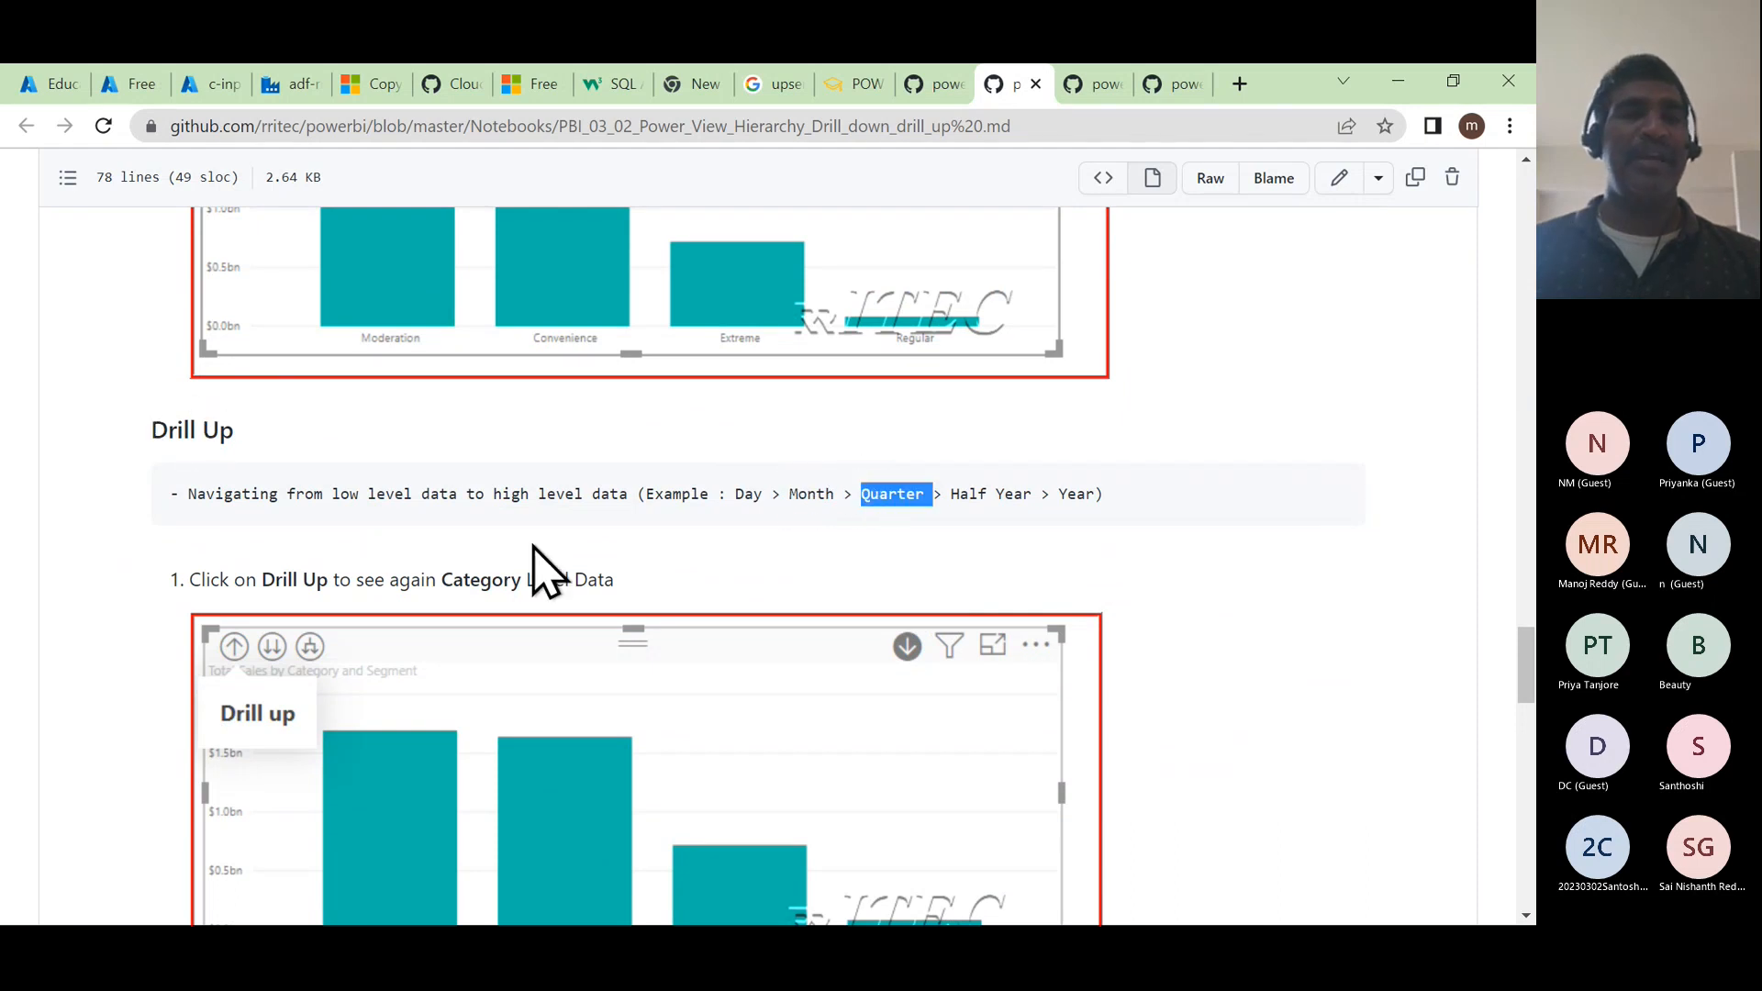
# - Review the Show Next Level and Expand Next Level sections, comparing the Productivity and Rural Productivity charts, and return to the page's beginning
pyautogui.scroll(-6, 543, 570)
pyautogui.scroll(-3, 542, 570)
pyautogui.scroll(1, 539, 570)
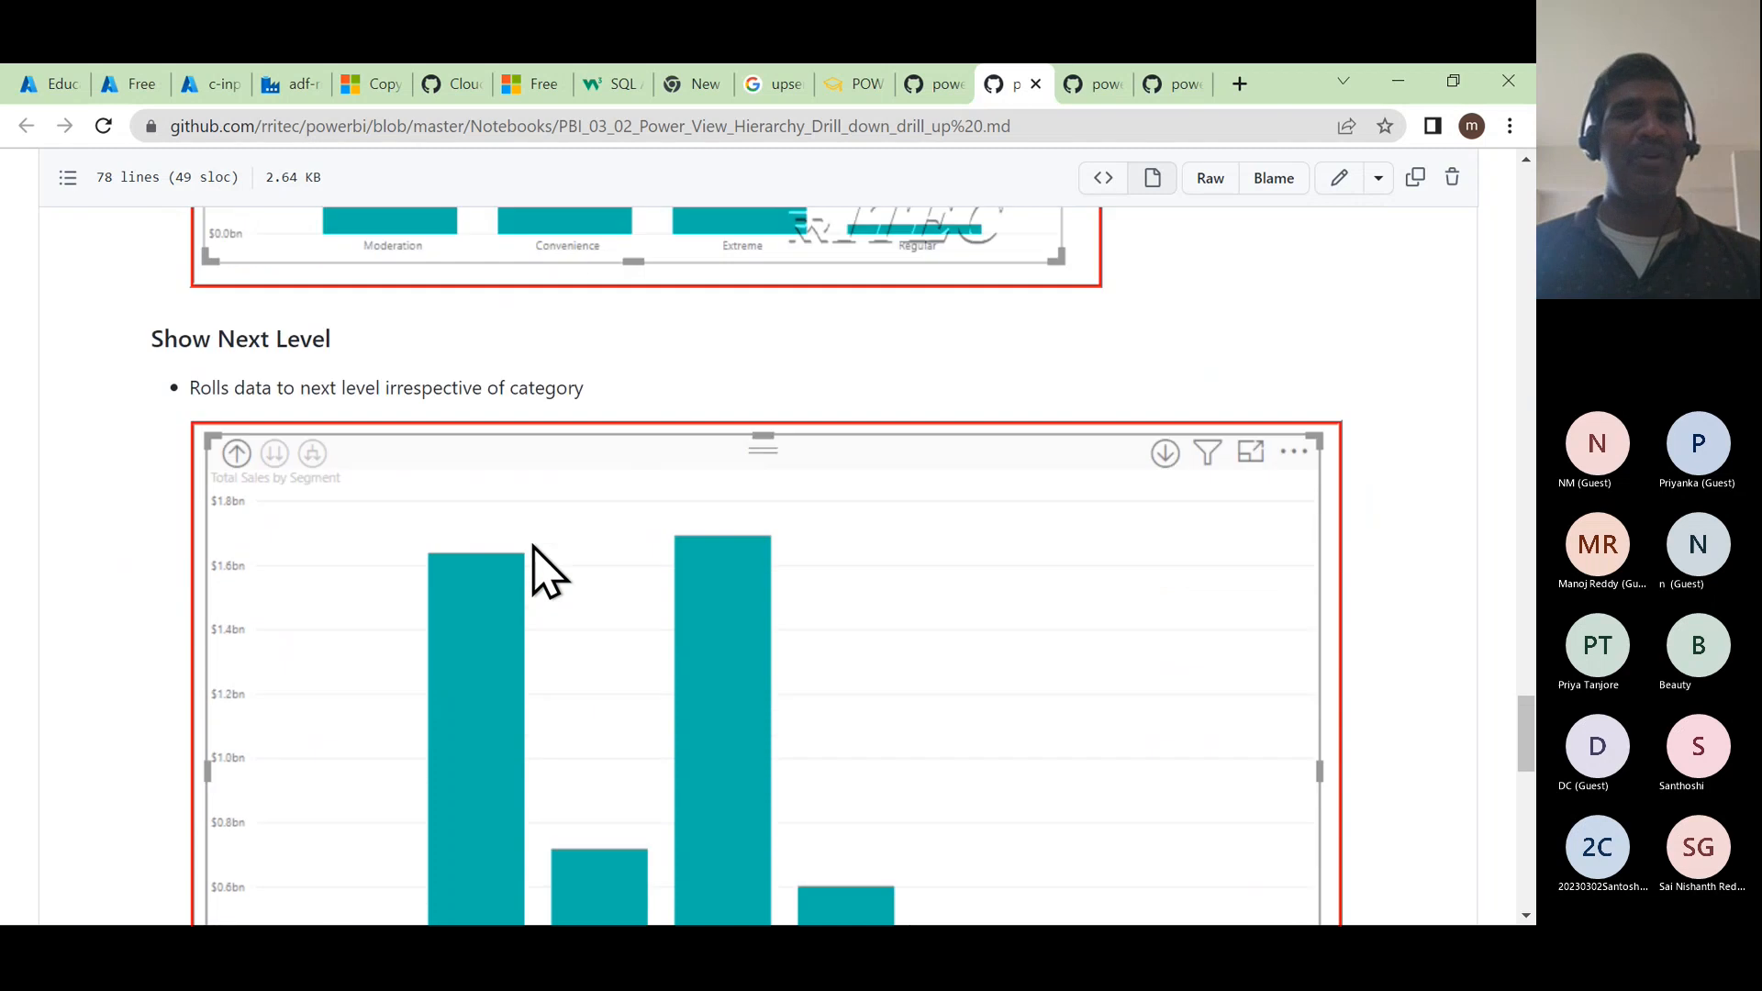
pyautogui.doubleClick(211, 387)
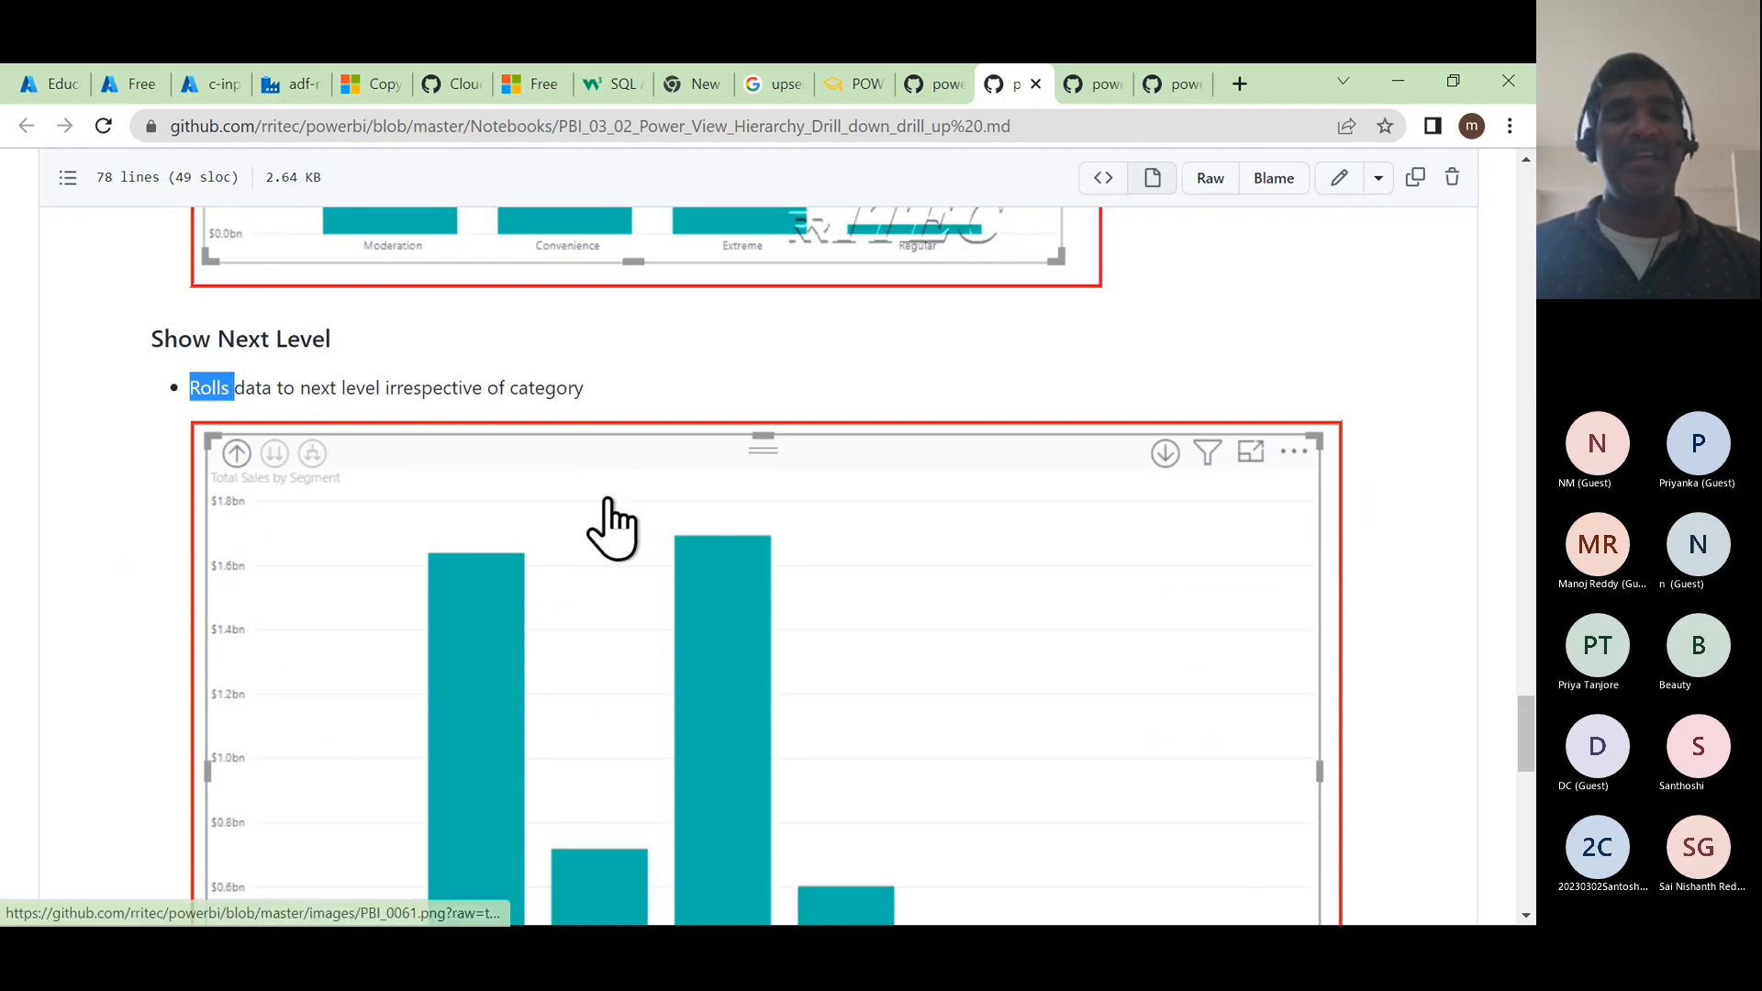
pyautogui.scroll(-5, 609, 523)
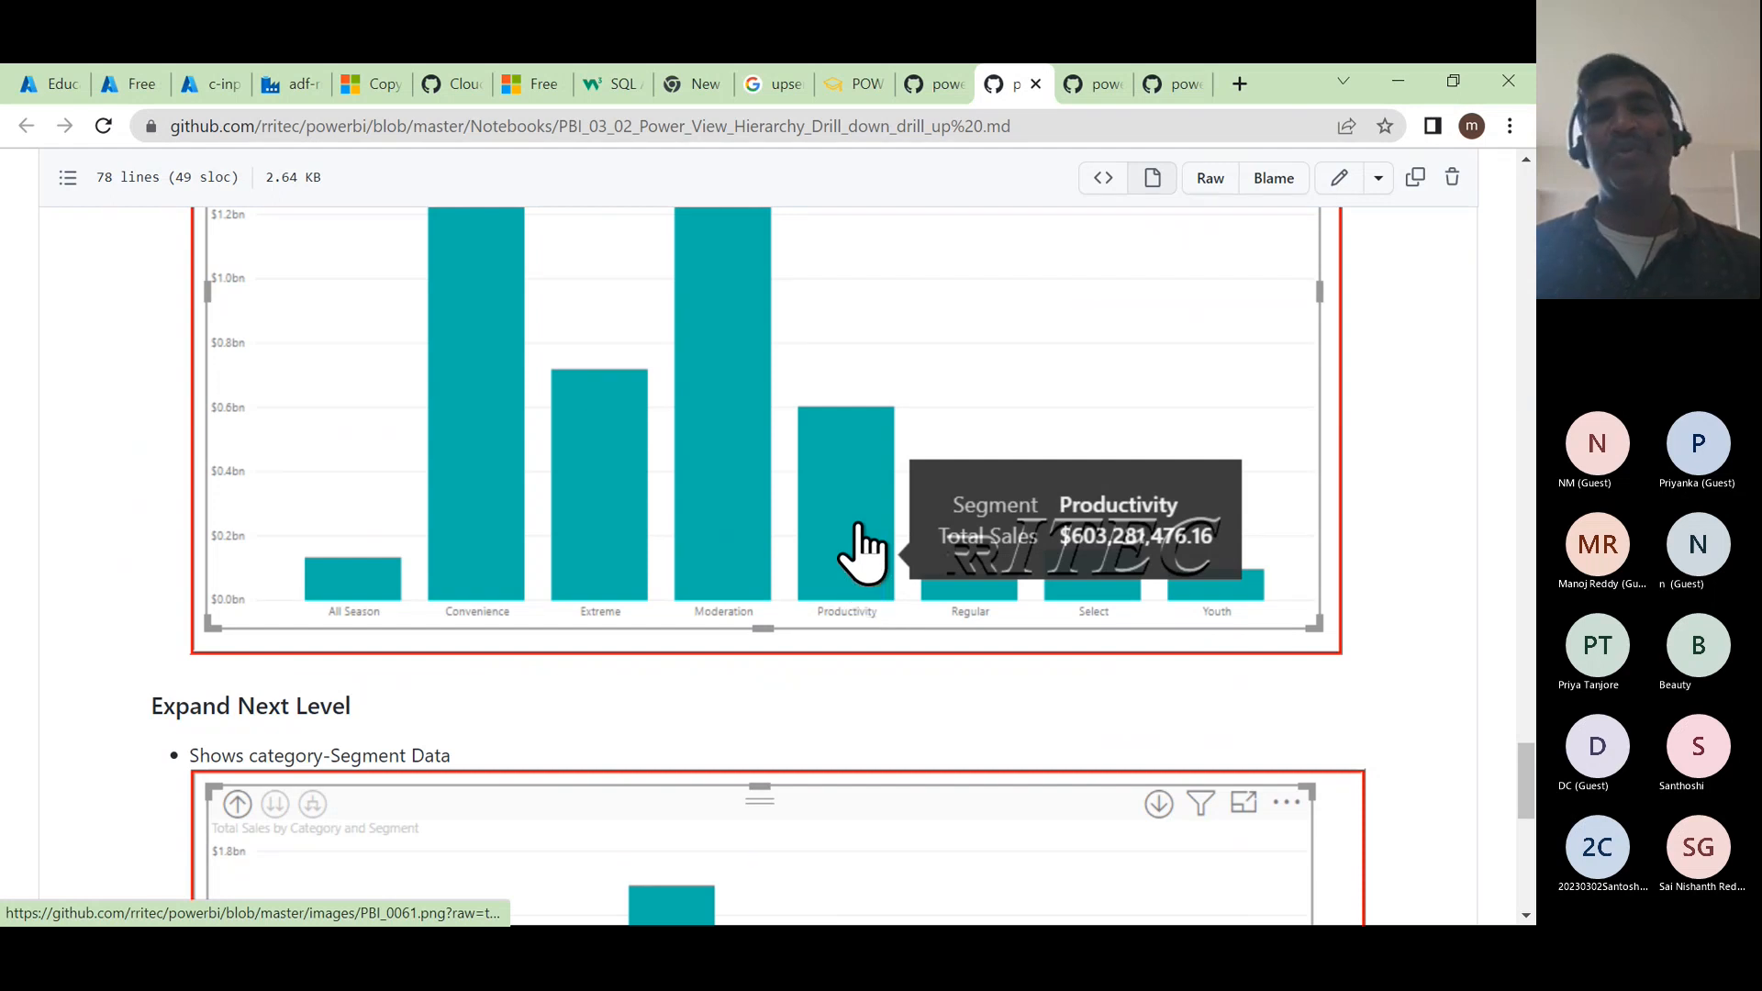
pyautogui.scroll(-4, 845, 539)
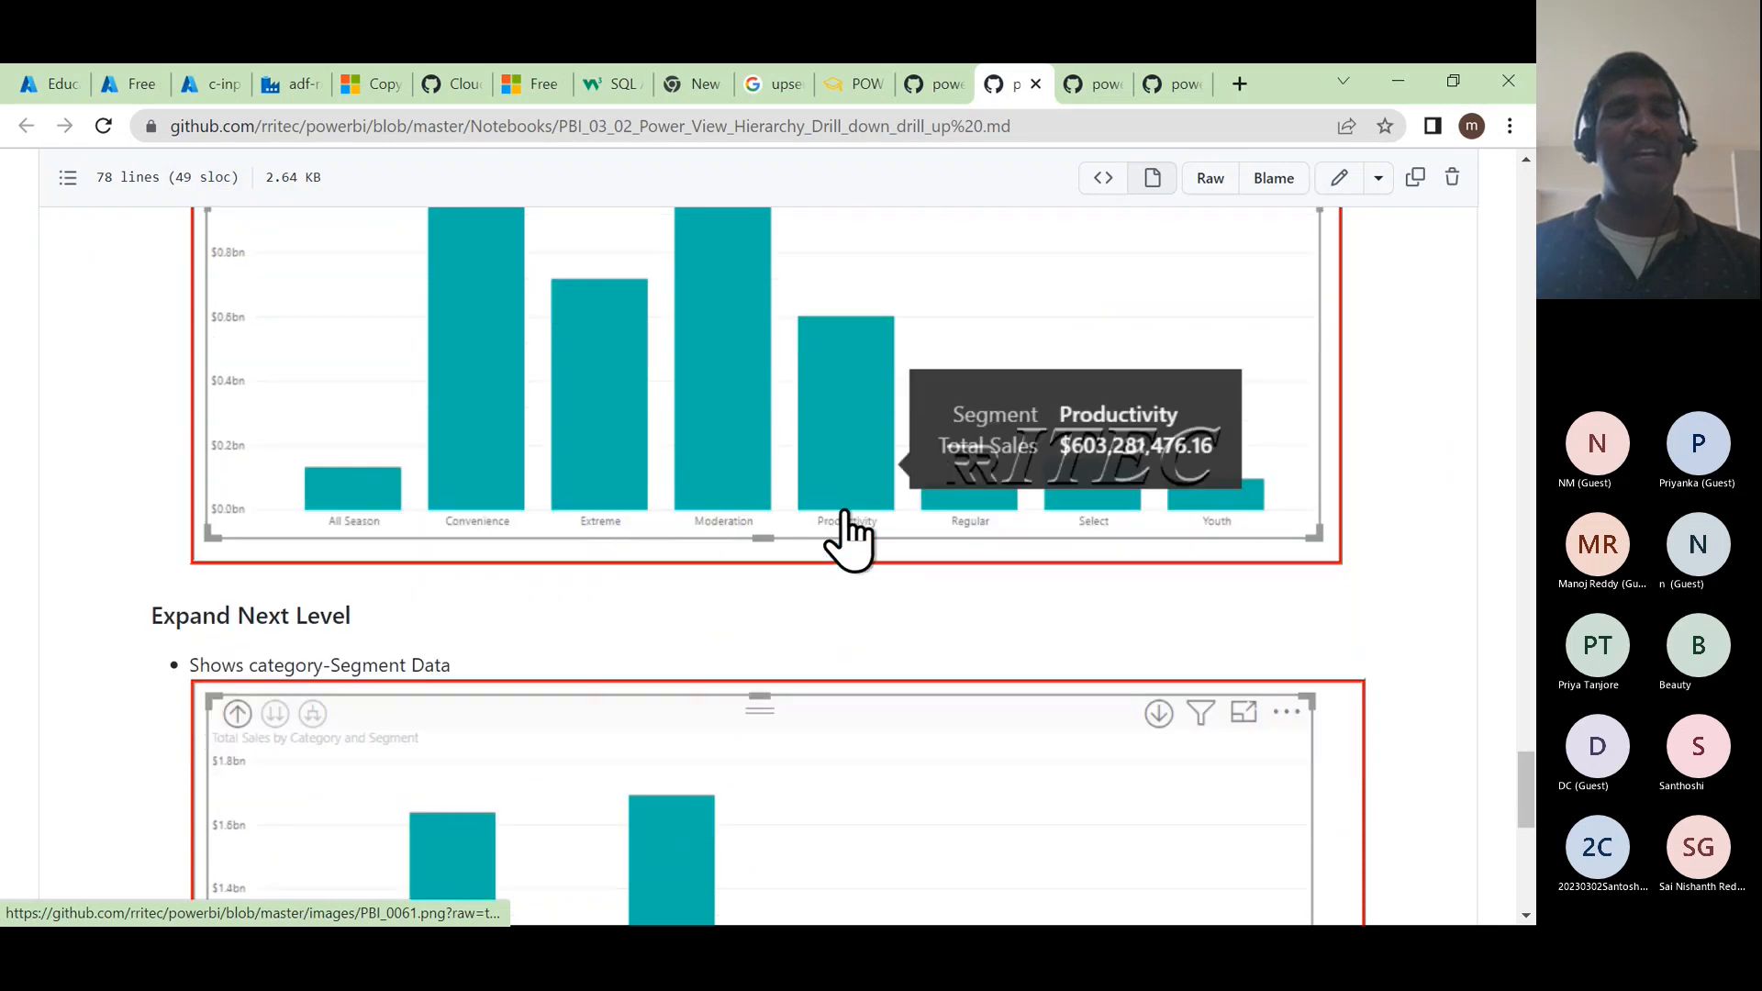
pyautogui.scroll(-3, 712, 578)
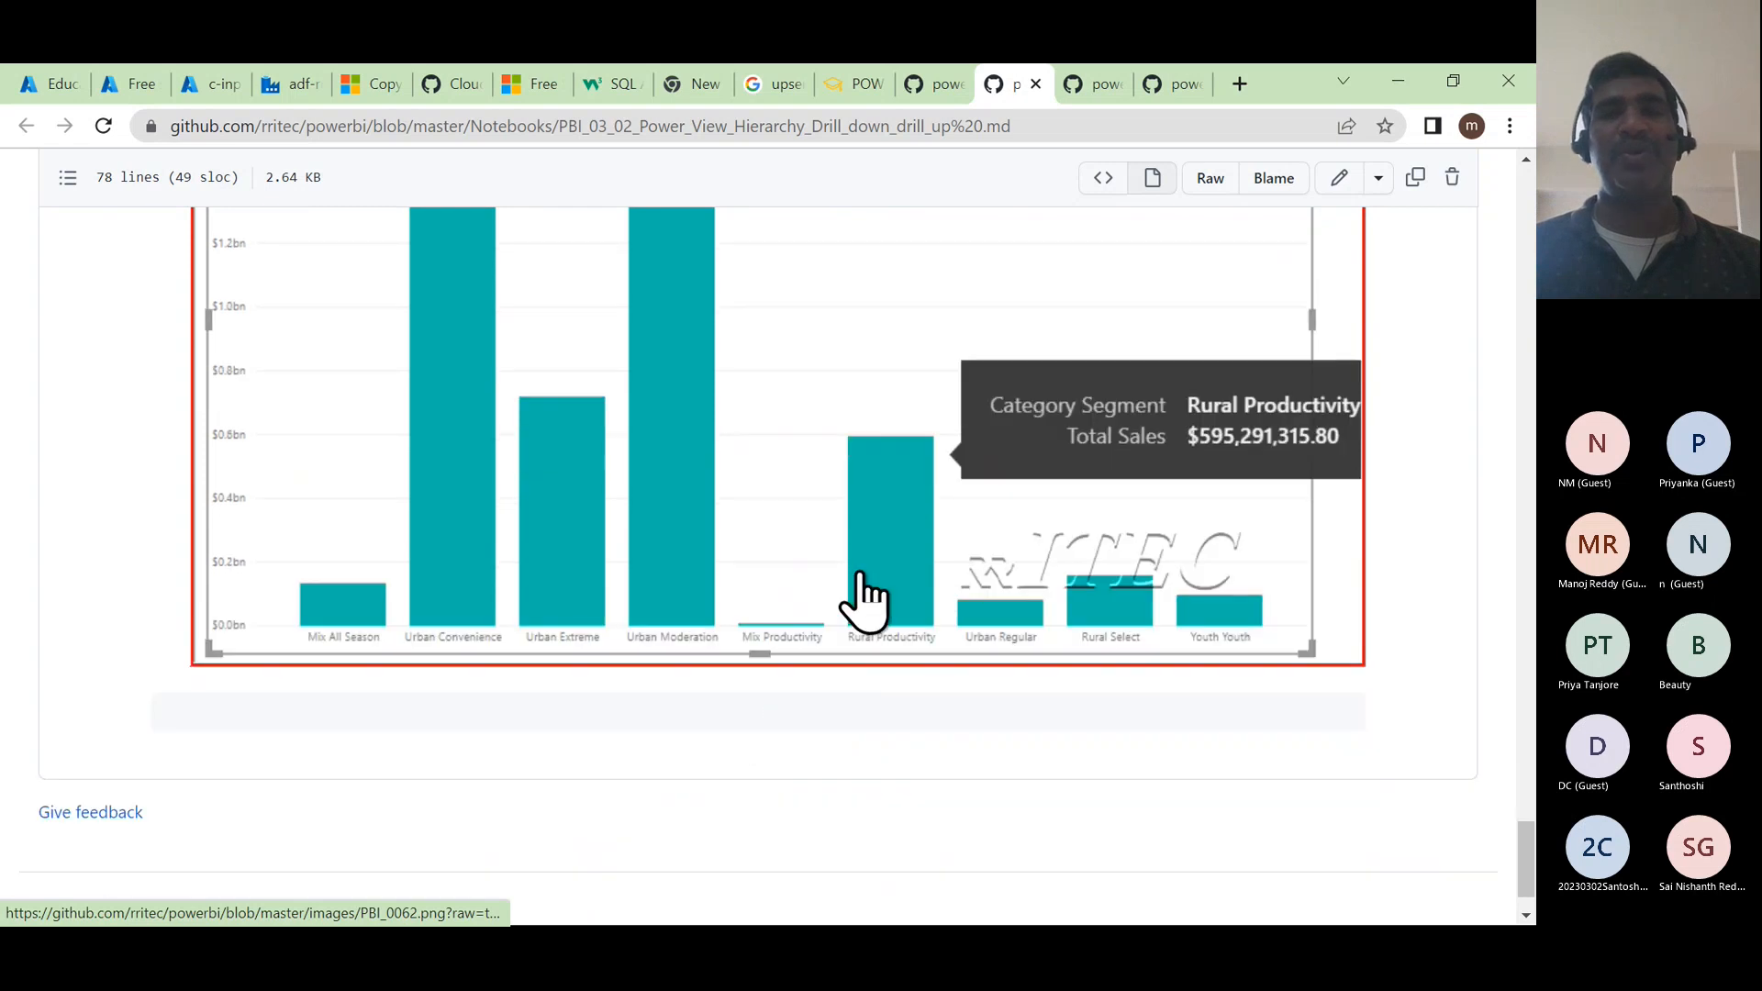
pyautogui.scroll(3, 855, 601)
pyautogui.scroll(15, 855, 601)
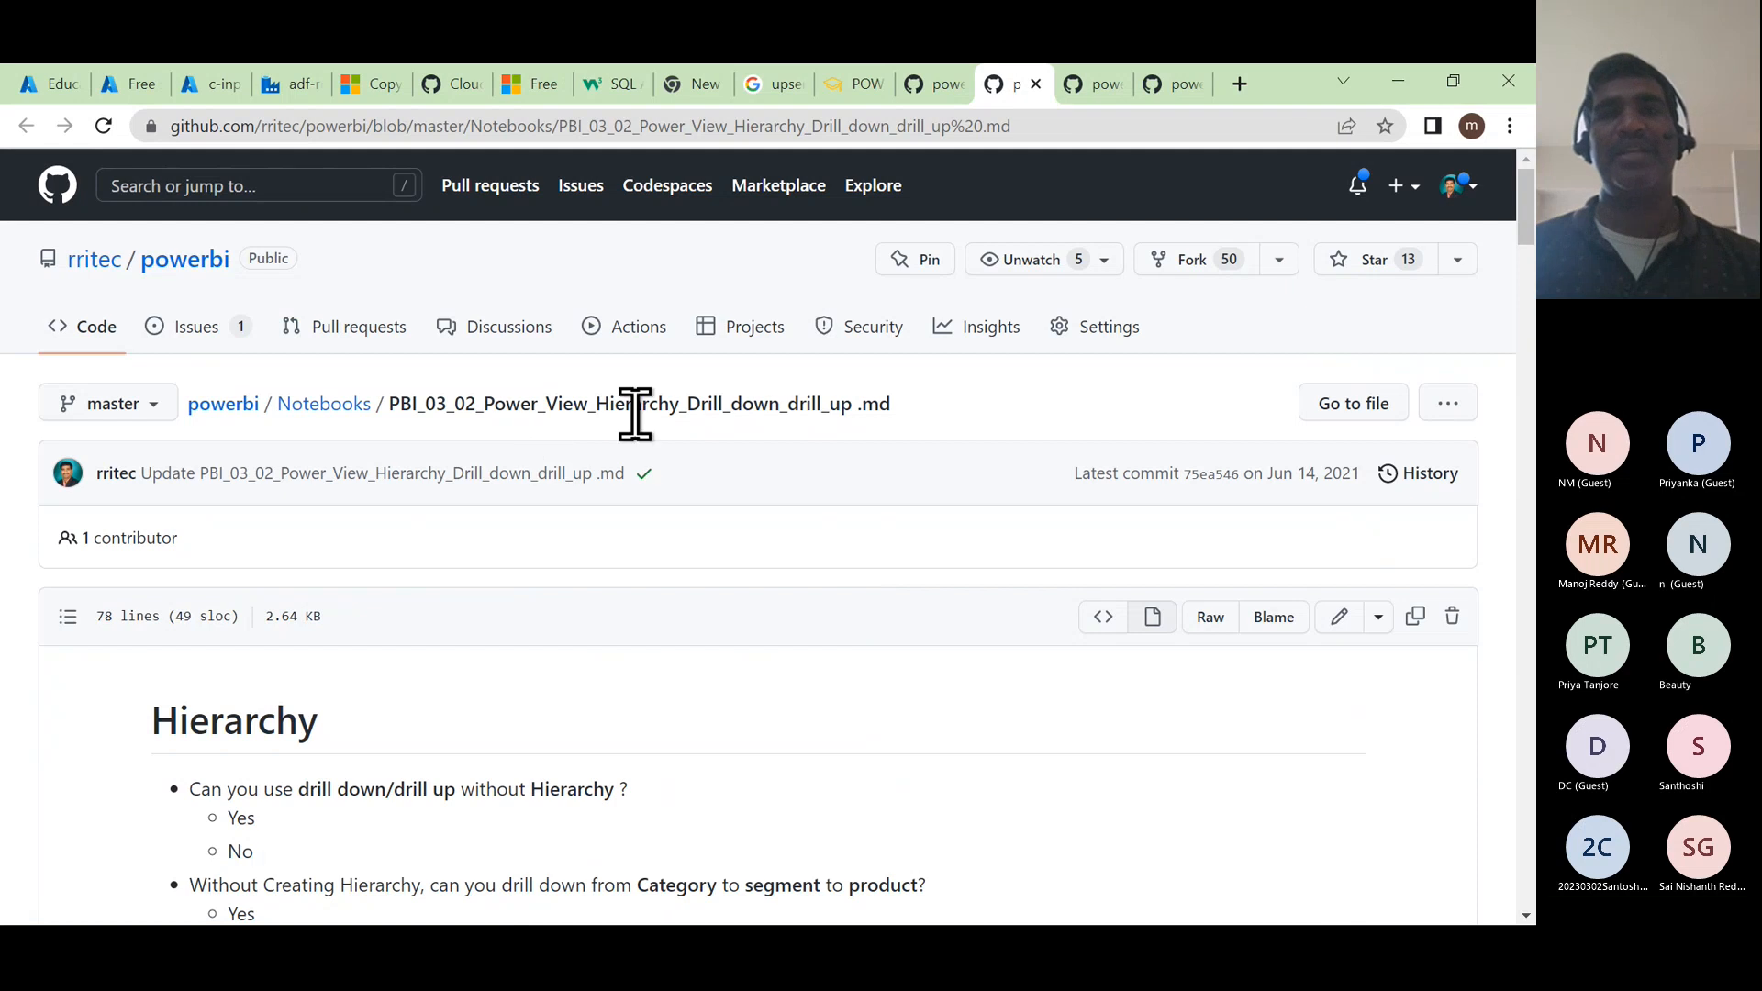
# - Switch to the Cloud Data Engineering meeting in Microsoft Teams and open its recording and transcription options
pyautogui.hotkey('alt', 'Tab')
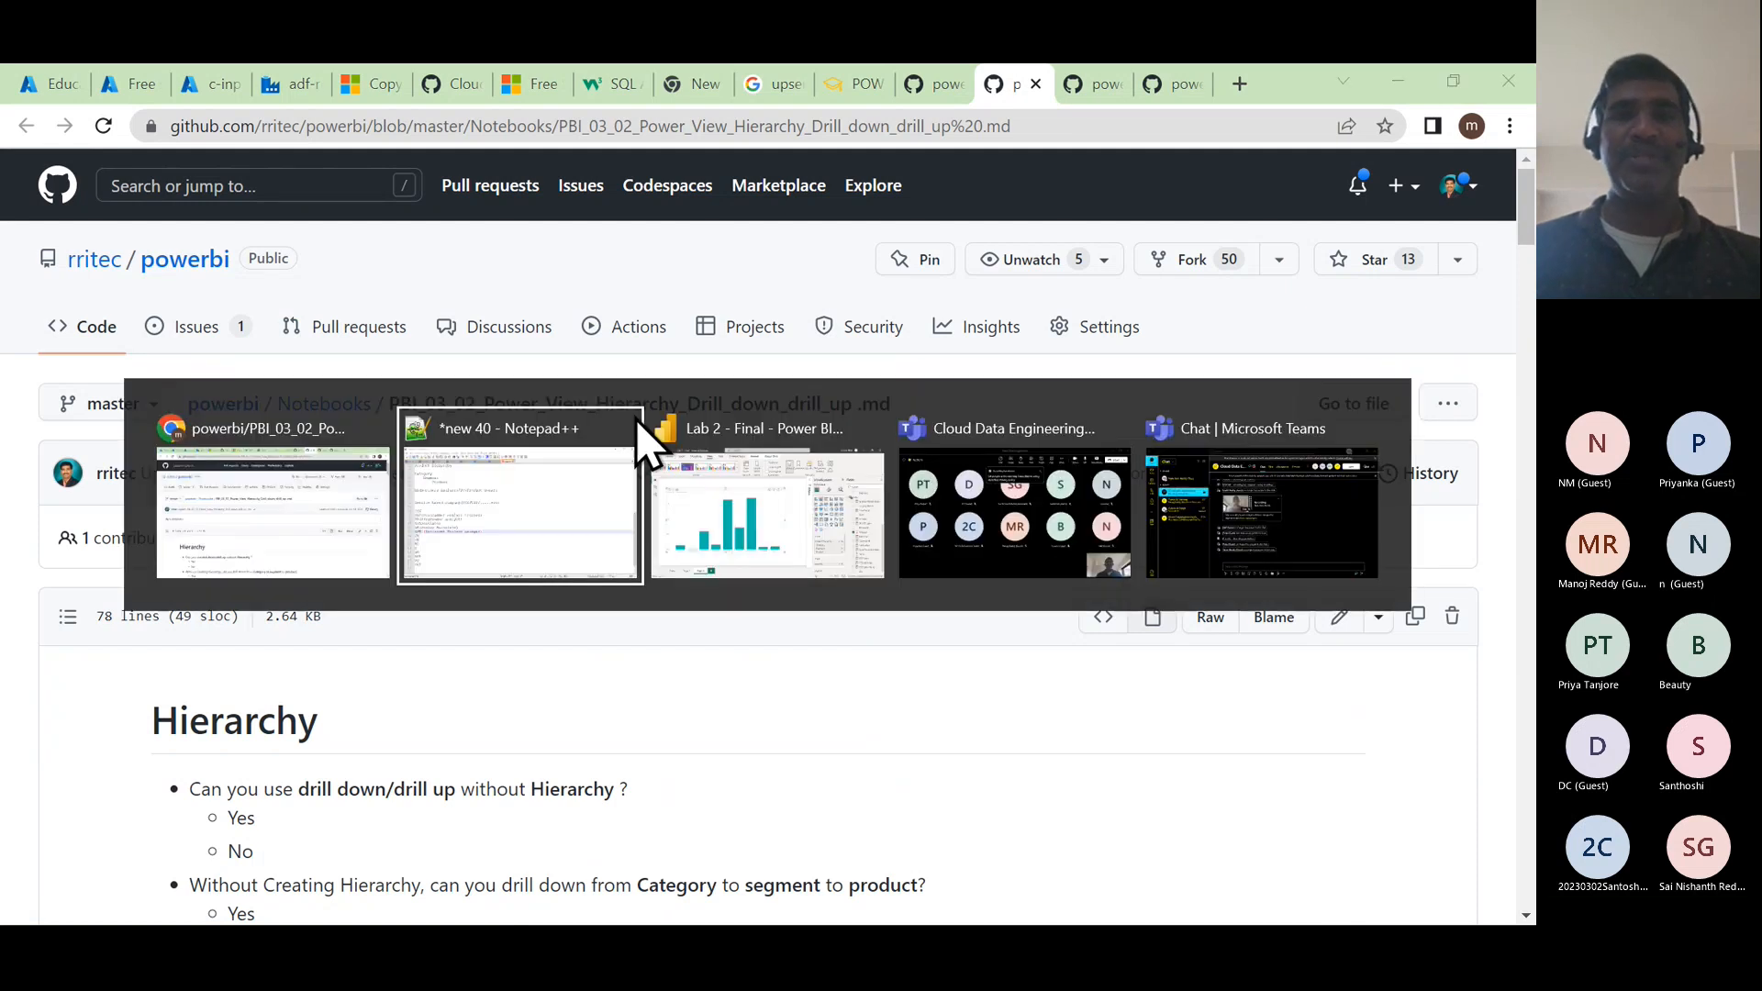
pyautogui.press('Tab')
pyautogui.press('Tab')
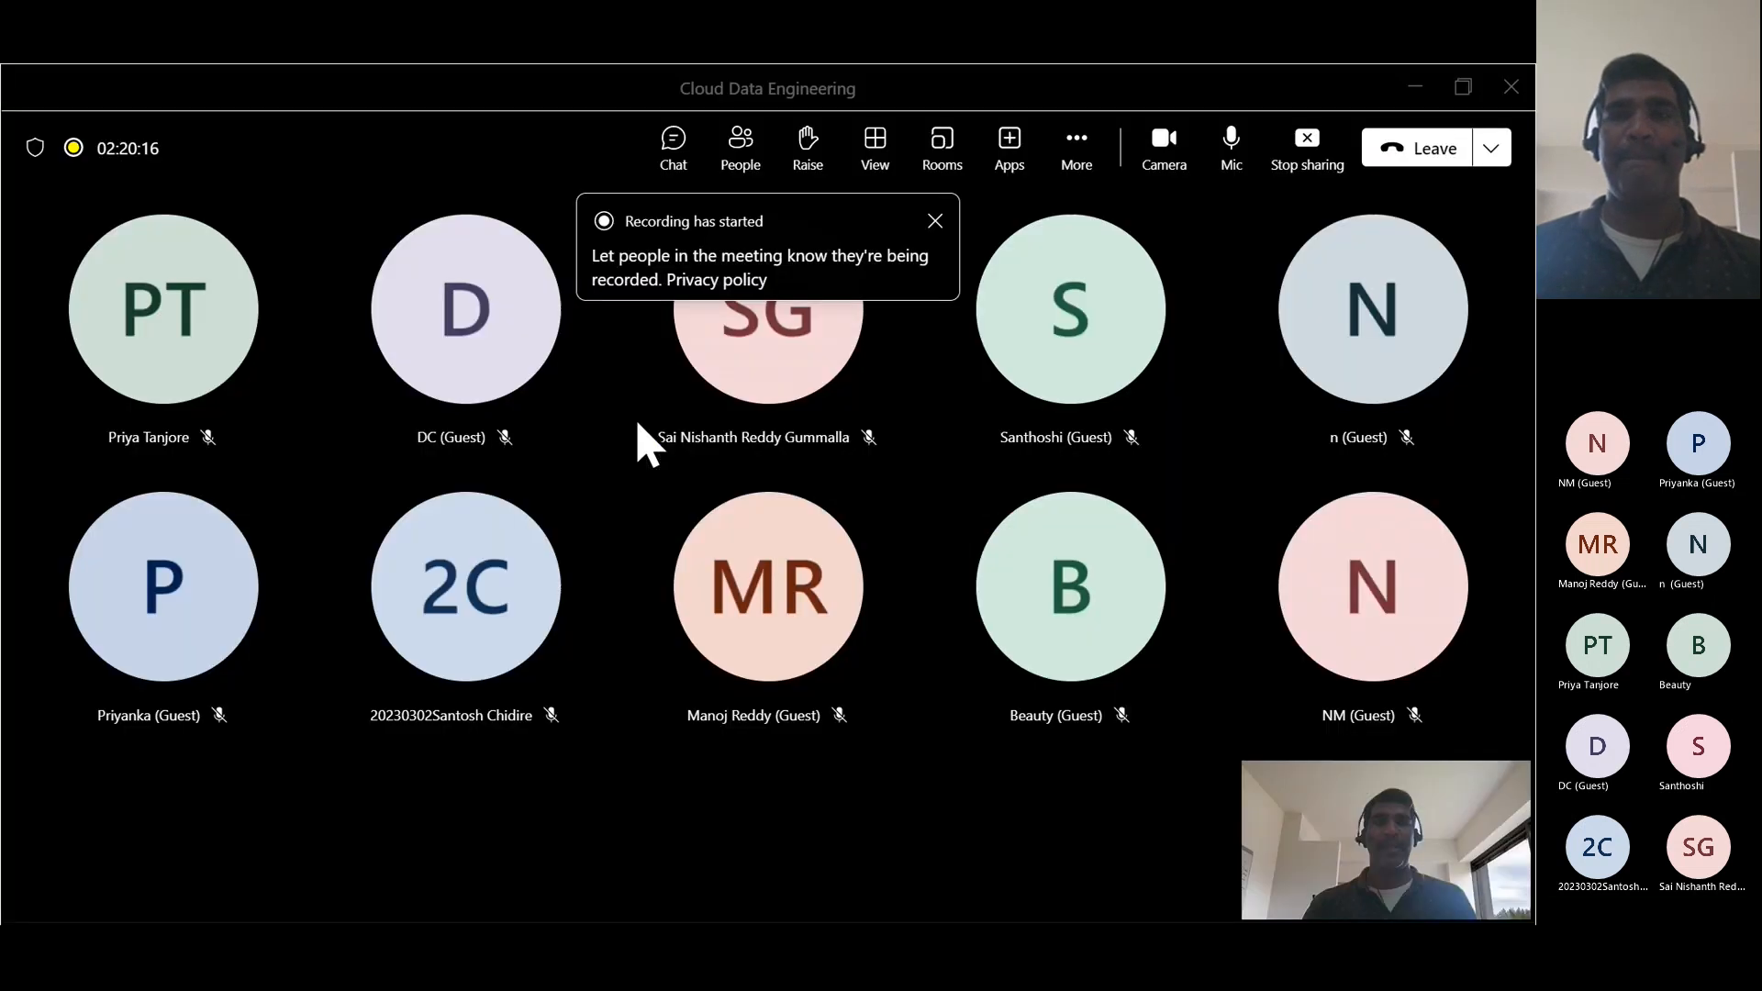
pyautogui.click(1070, 174)
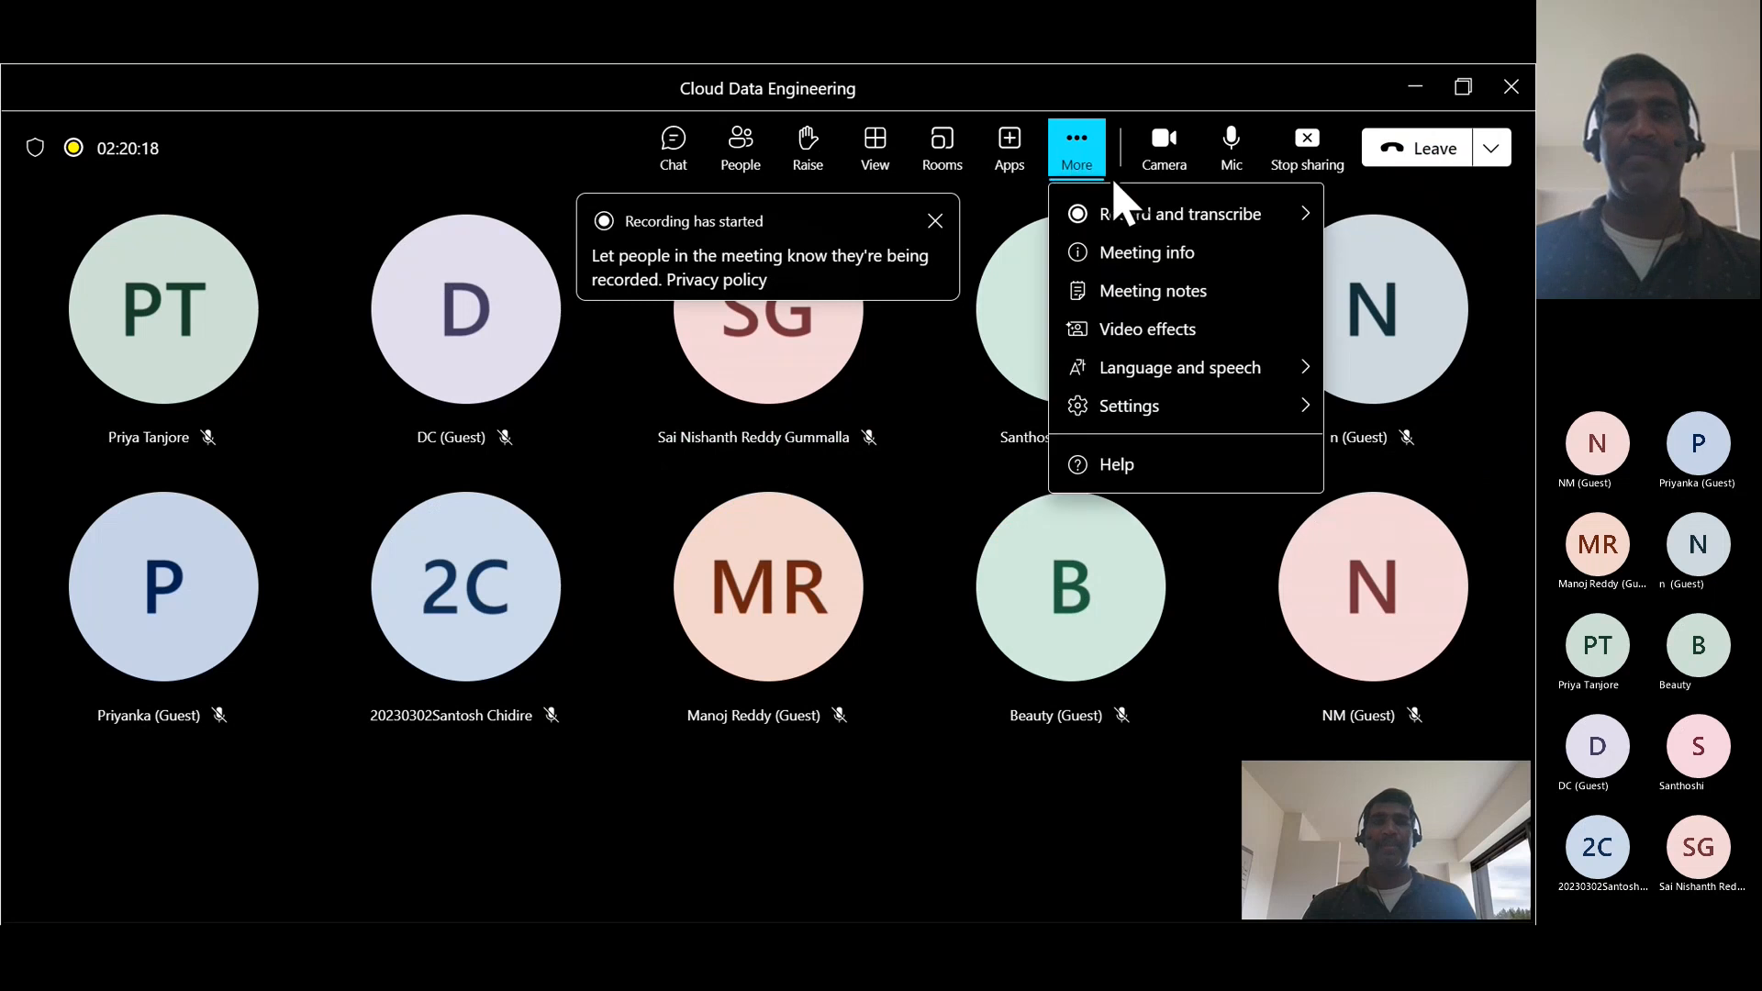
pyautogui.moveTo(1140, 224)
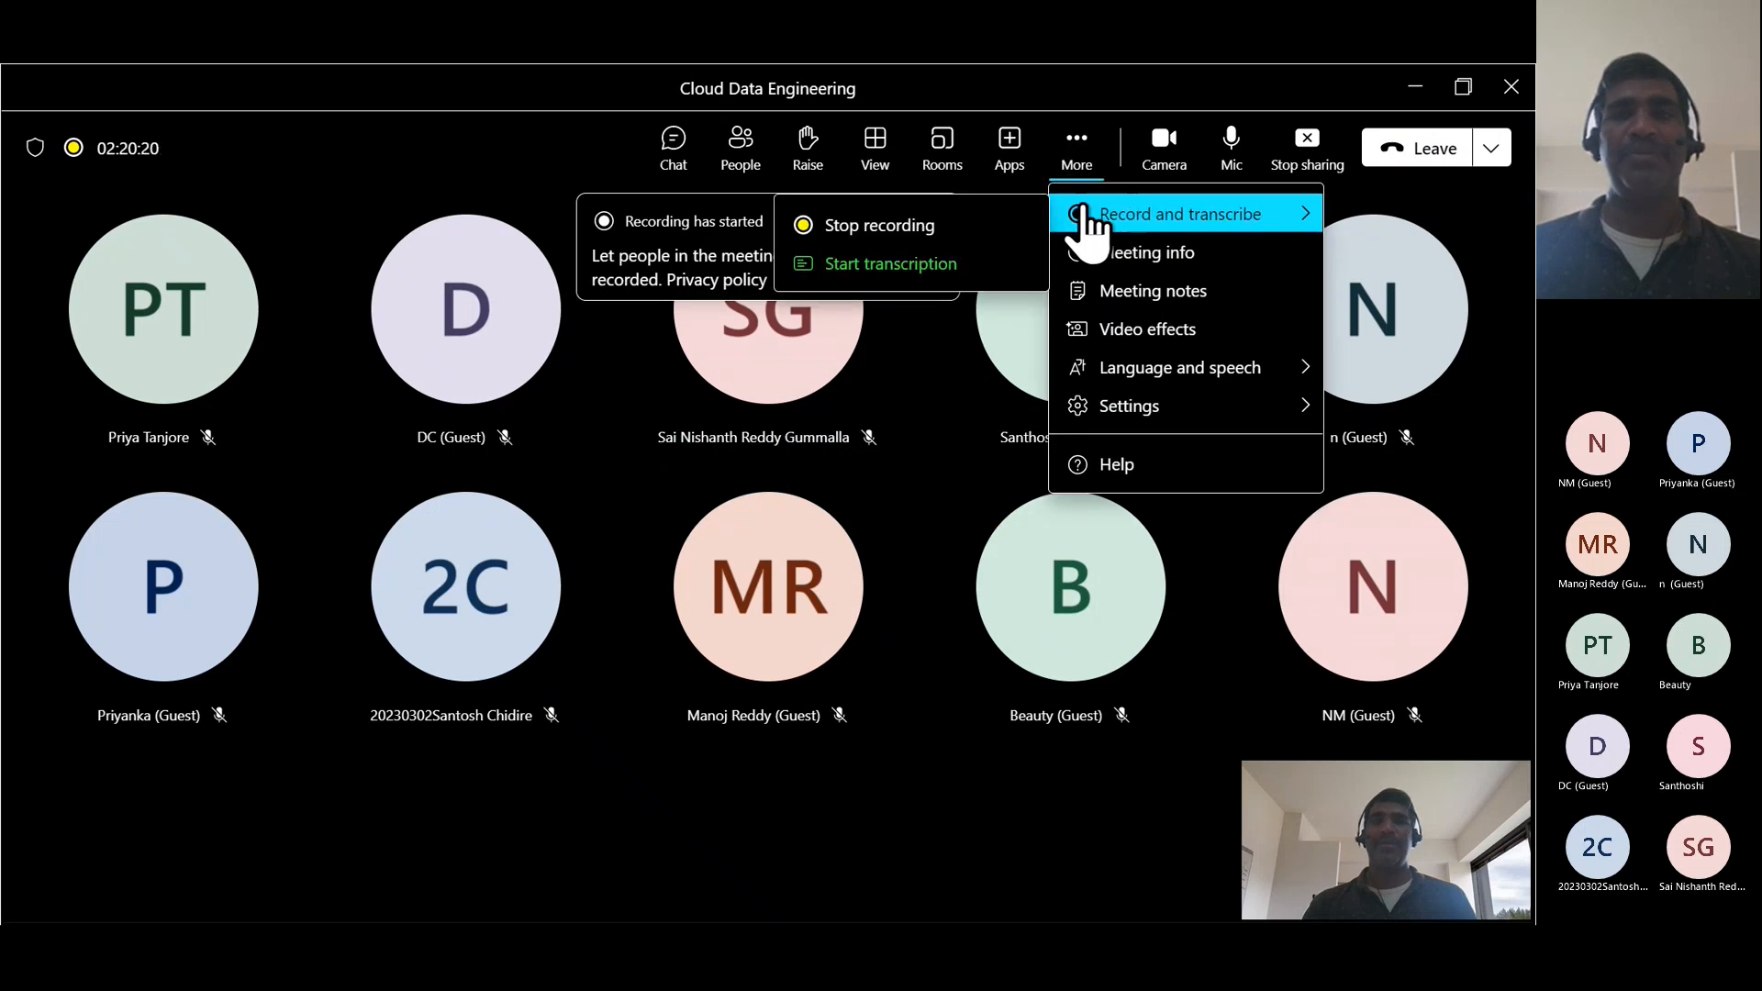